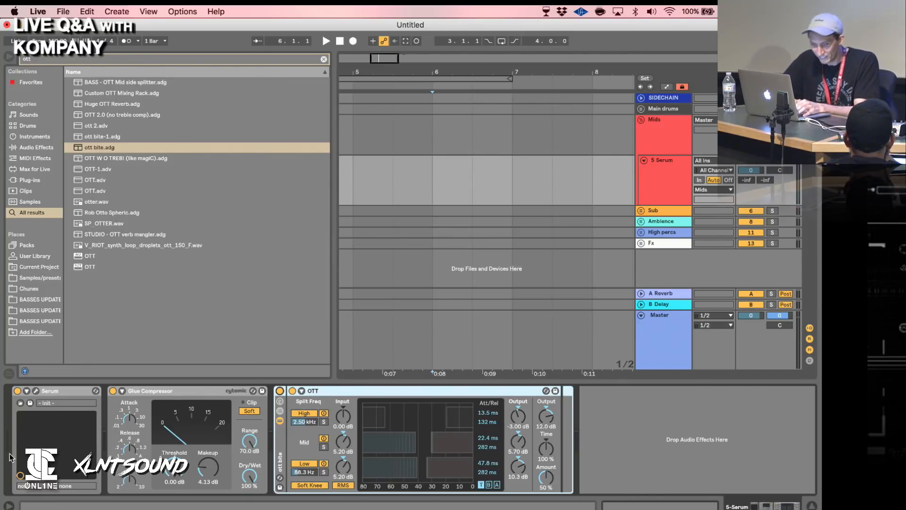
pyautogui.click(35, 390)
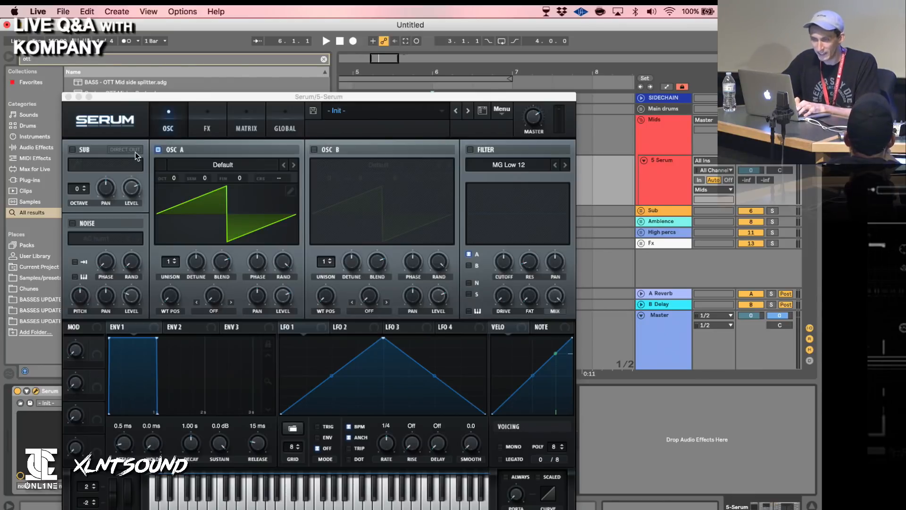
pyautogui.click(68, 97)
pyautogui.click(143, 92)
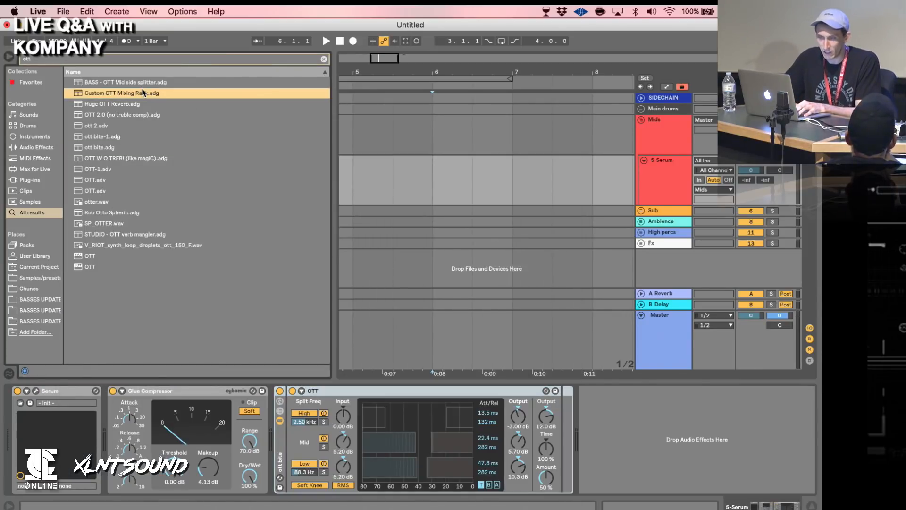
pyautogui.press('super+0')
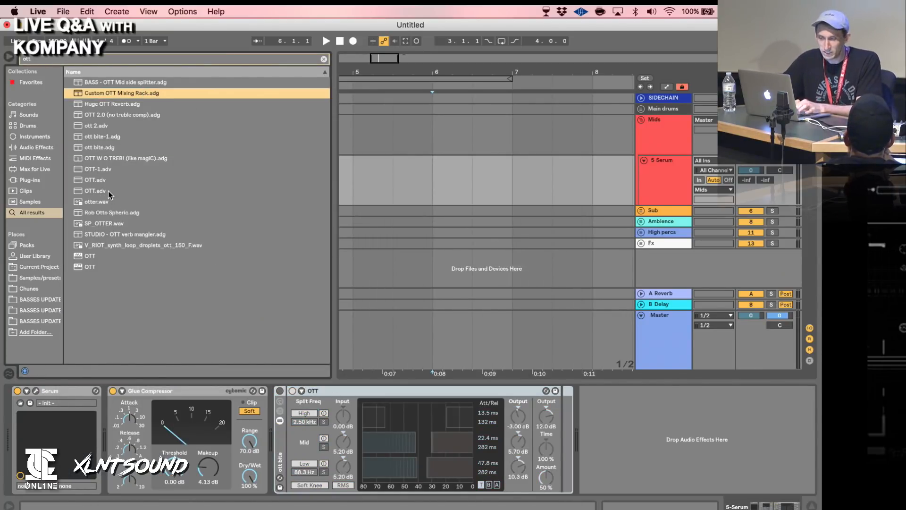
pyautogui.click(279, 391)
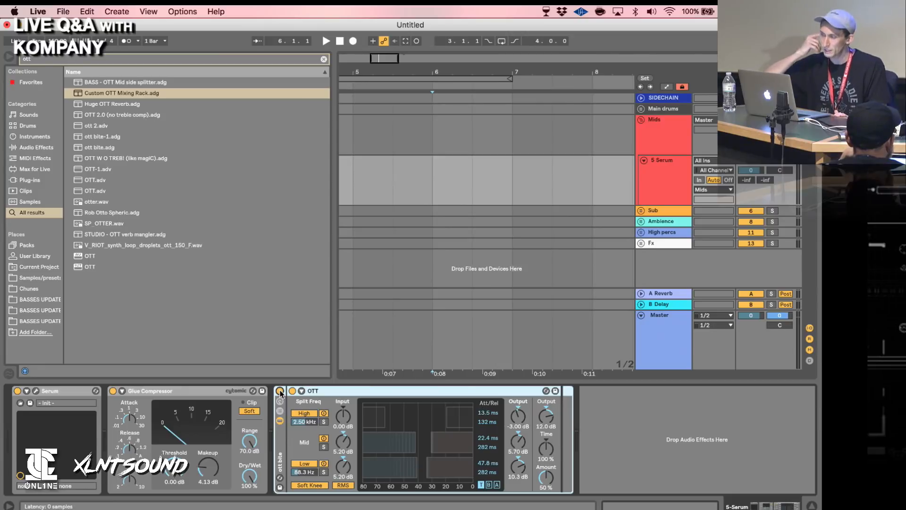
pyautogui.click(446, 169)
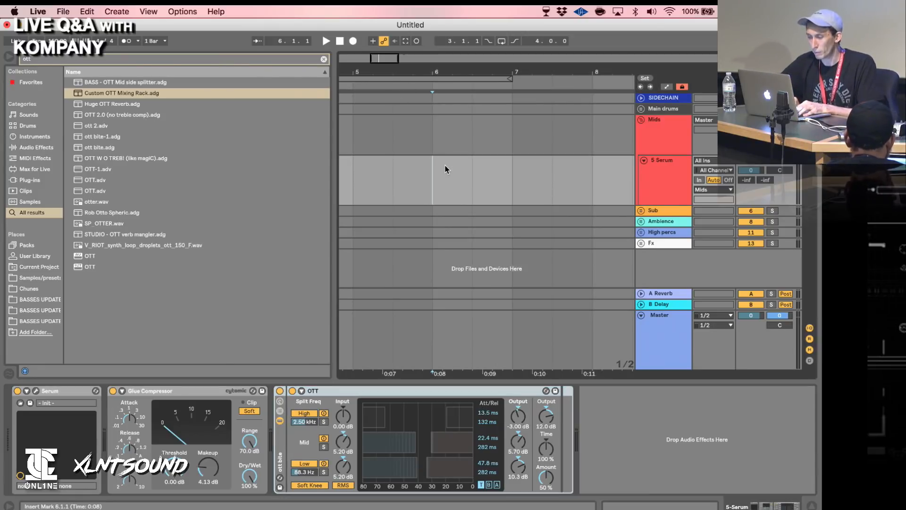
# Open the Serum instrument on its track, bend LFO 1's rising slope into an outward curve, and use Trig mode for LFO 1.
pyautogui.click(36, 391)
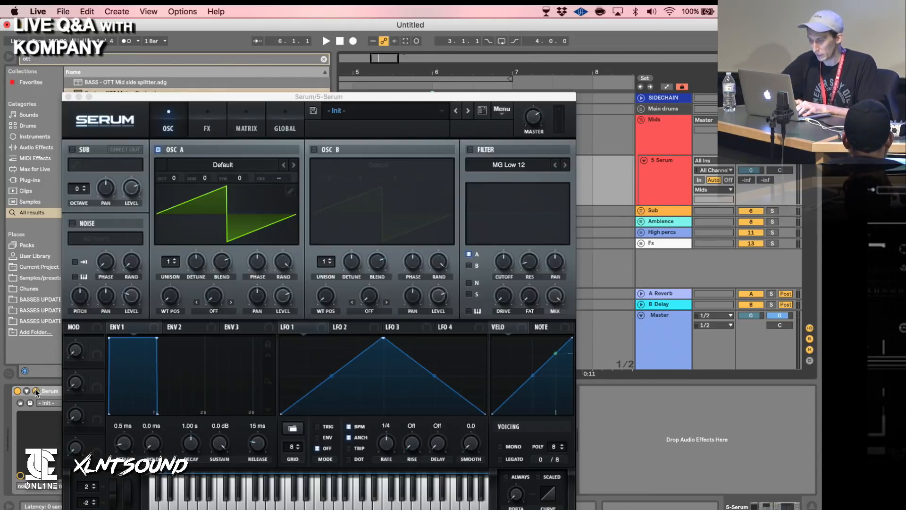
pyautogui.click(668, 160)
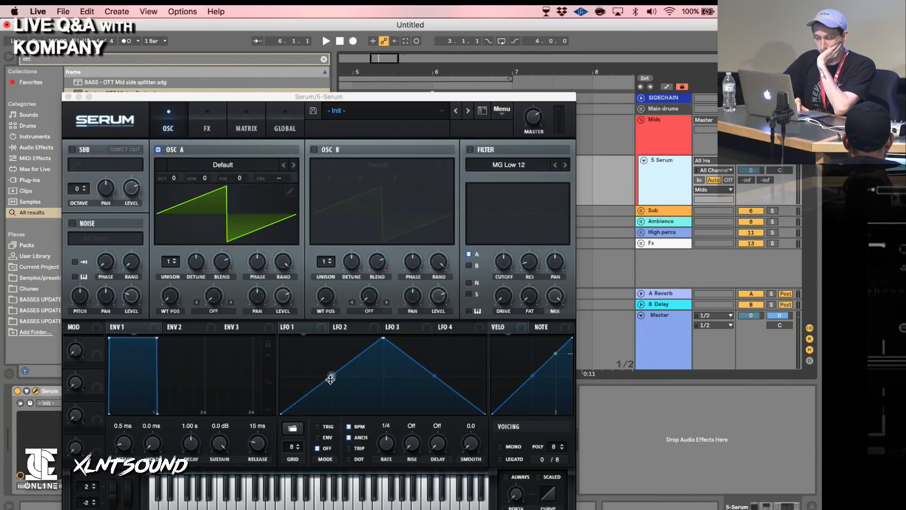
pyautogui.moveTo(327, 377); pyautogui.dragTo(328, 363)
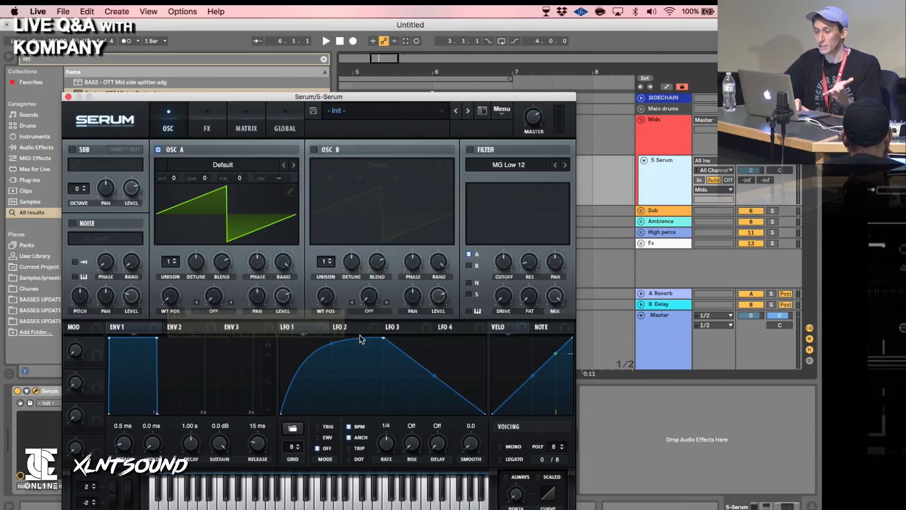
pyautogui.click(351, 325)
pyautogui.click(295, 327)
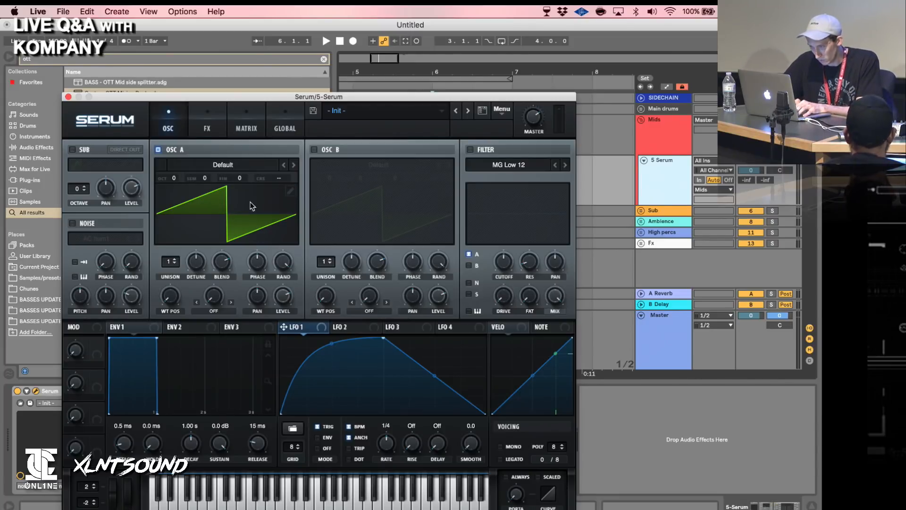
# Load the 01 Amber wavetable from the 3p Live 10 Wavetable for Serum set, 02 Collection, into oscillator A.
pyautogui.click(223, 164)
pyautogui.moveTo(219, 174)
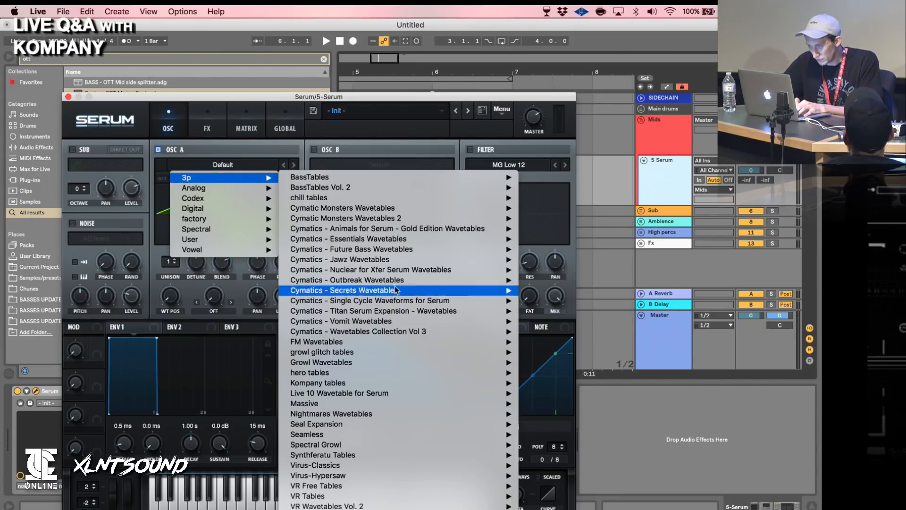
pyautogui.moveTo(362, 393)
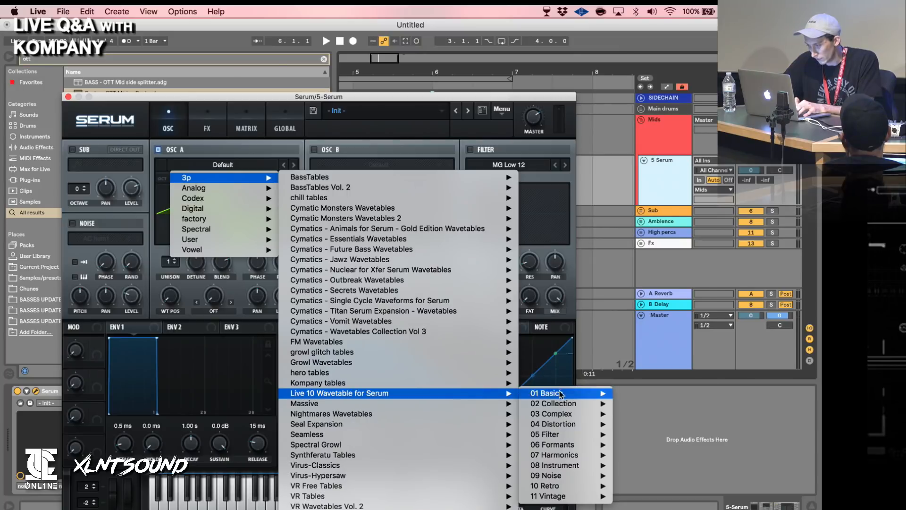
pyautogui.moveTo(549, 406)
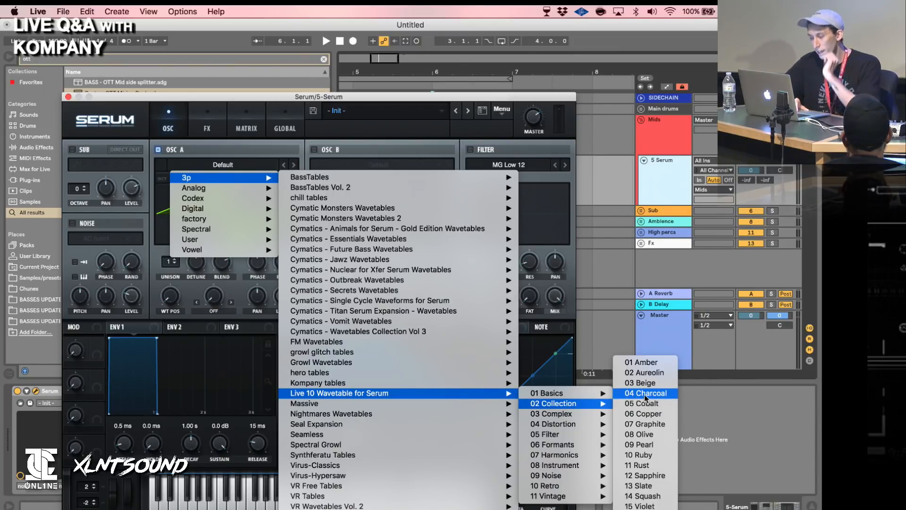
pyautogui.click(648, 367)
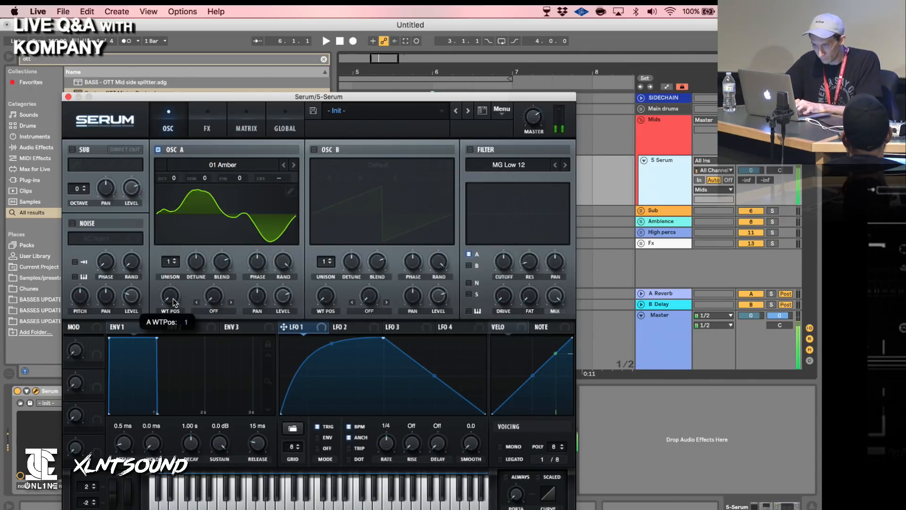
# Sweep oscillator A's wavetable position from the first frame up to its maximum.
pyautogui.moveTo(173, 299); pyautogui.dragTo(183, 334)
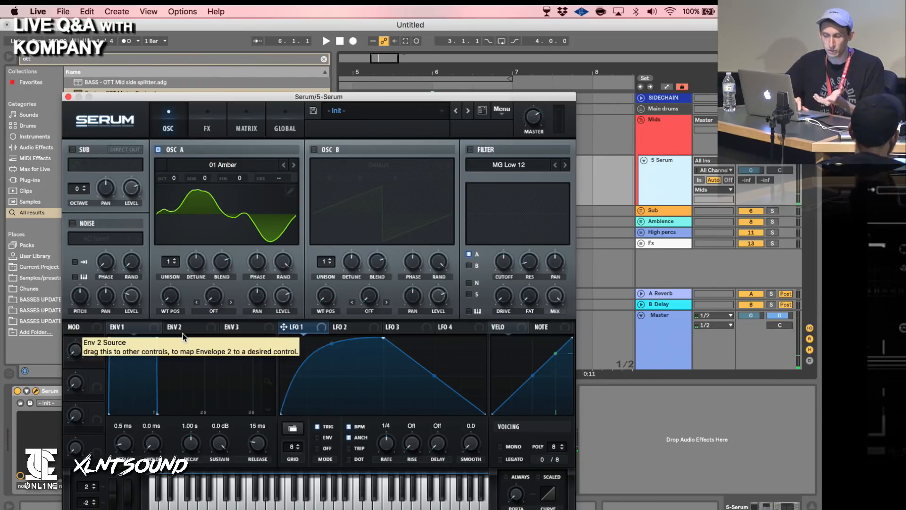
pyautogui.moveTo(170, 296); pyautogui.dragTo(168, 226)
pyautogui.moveTo(168, 226); pyautogui.dragTo(166, 173)
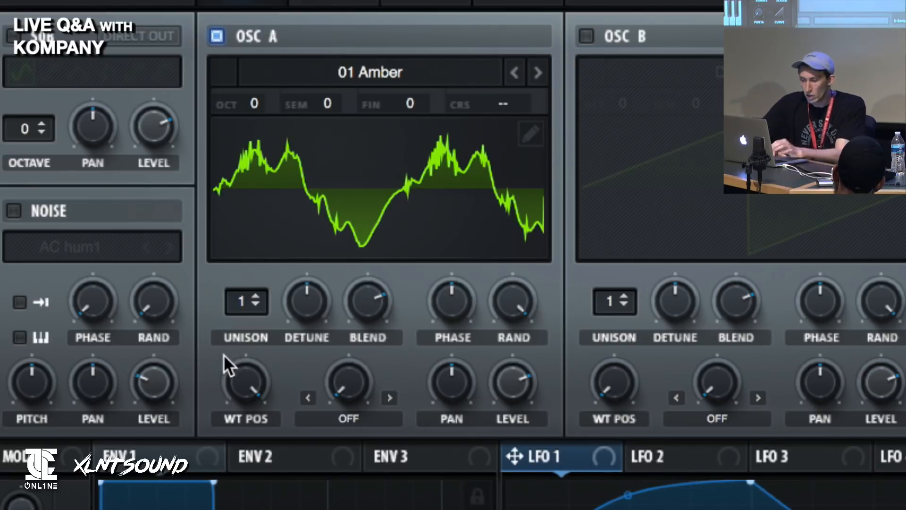
# Audition the 02 Aureolin and 04 Charcoal wavetables in oscillator A at different positions, and return to 01 Amber at its lowest position.
pyautogui.click(537, 72)
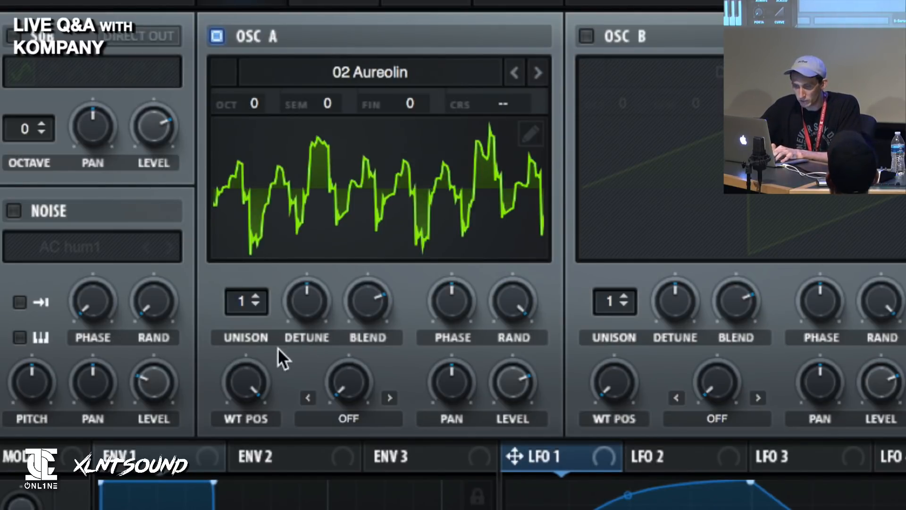
pyautogui.moveTo(246, 384); pyautogui.dragTo(250, 411)
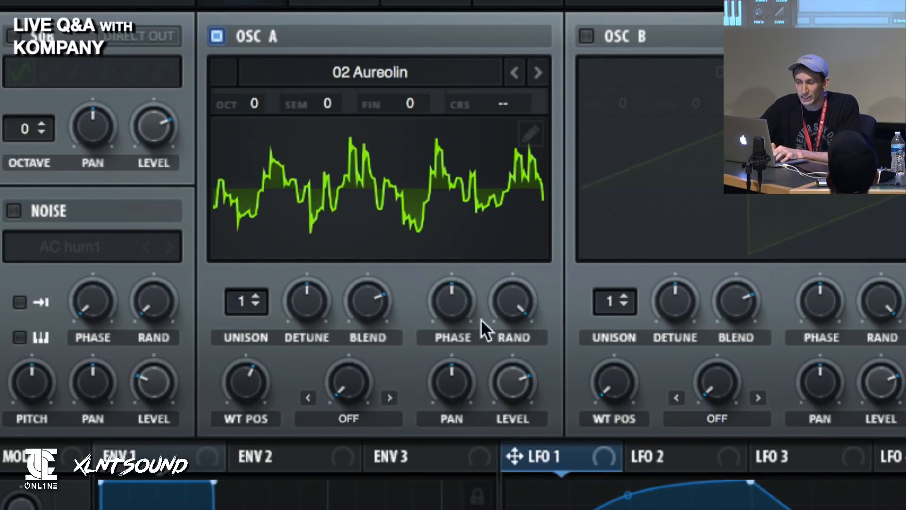
pyautogui.click(531, 71)
pyautogui.click(531, 71)
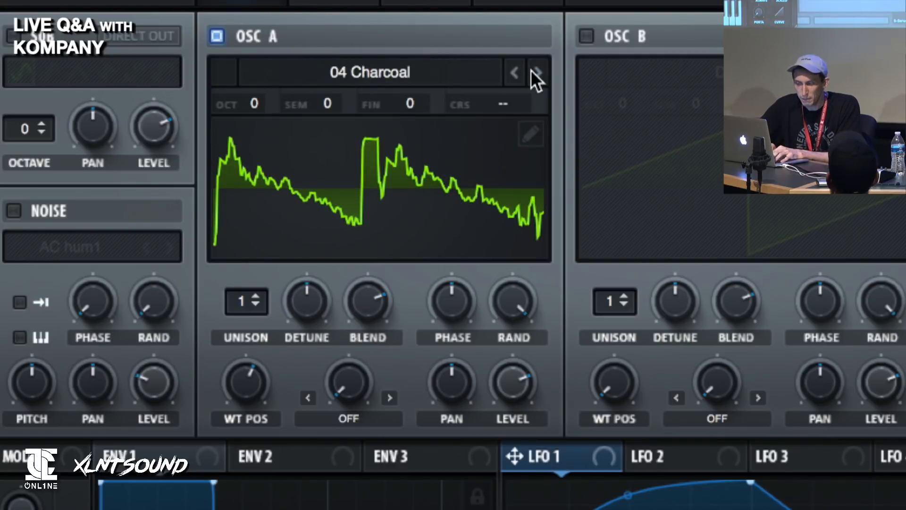
pyautogui.moveTo(256, 398); pyautogui.dragTo(278, 467)
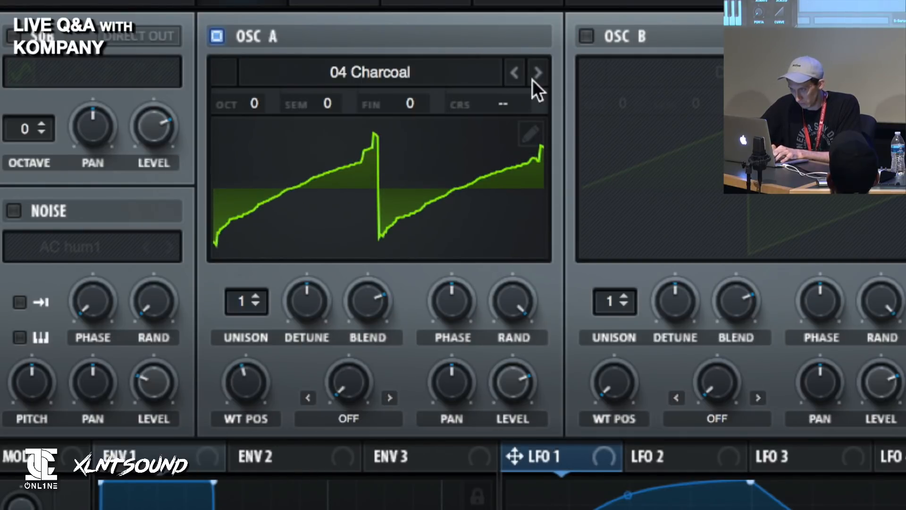
pyautogui.click(515, 73)
pyautogui.moveTo(243, 400); pyautogui.dragTo(242, 456)
# Load the Spectral wavetable Monster 7 [SL] into oscillator A and sweep its wavetable position to the maximum and slightly back.
pyautogui.click(424, 73)
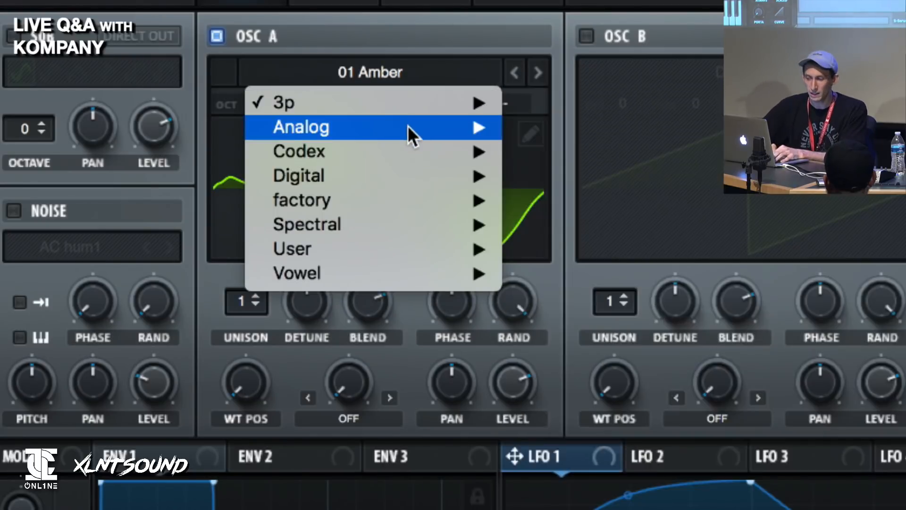
pyautogui.moveTo(406, 124)
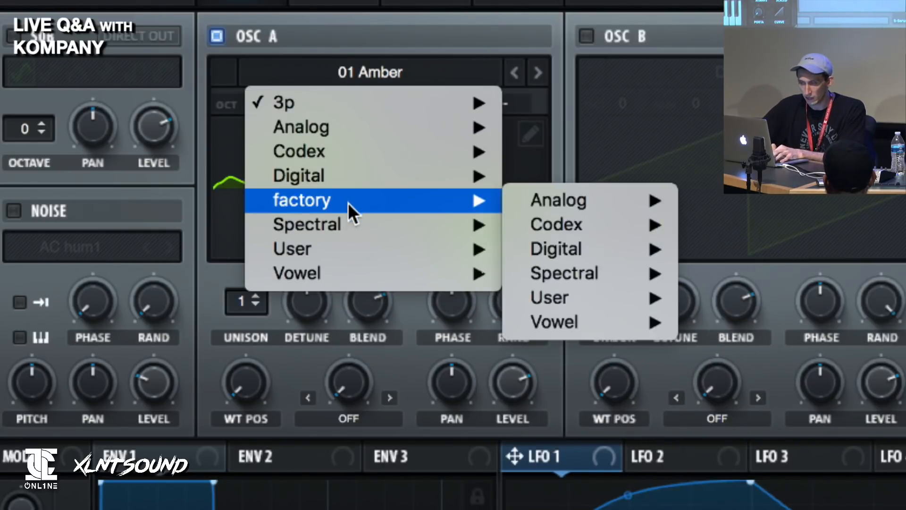
pyautogui.moveTo(352, 230)
pyautogui.click(594, 368)
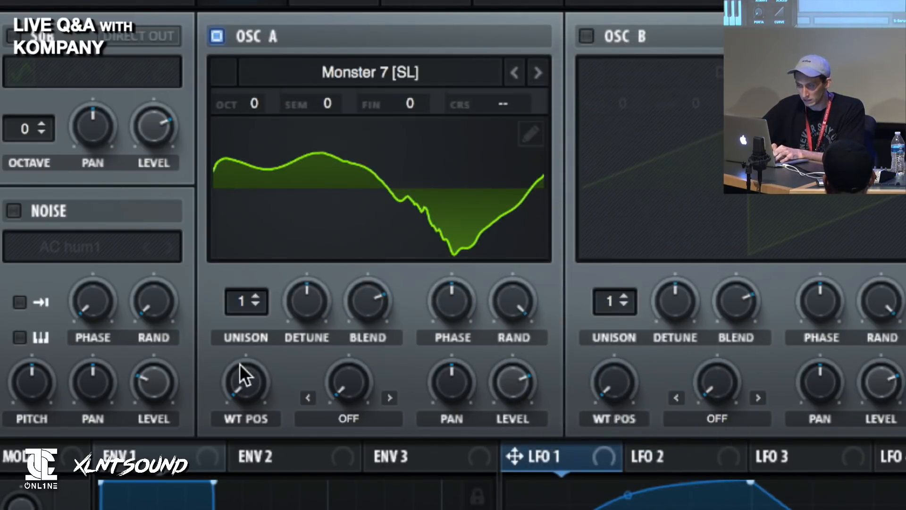
pyautogui.moveTo(242, 400); pyautogui.dragTo(230, 21)
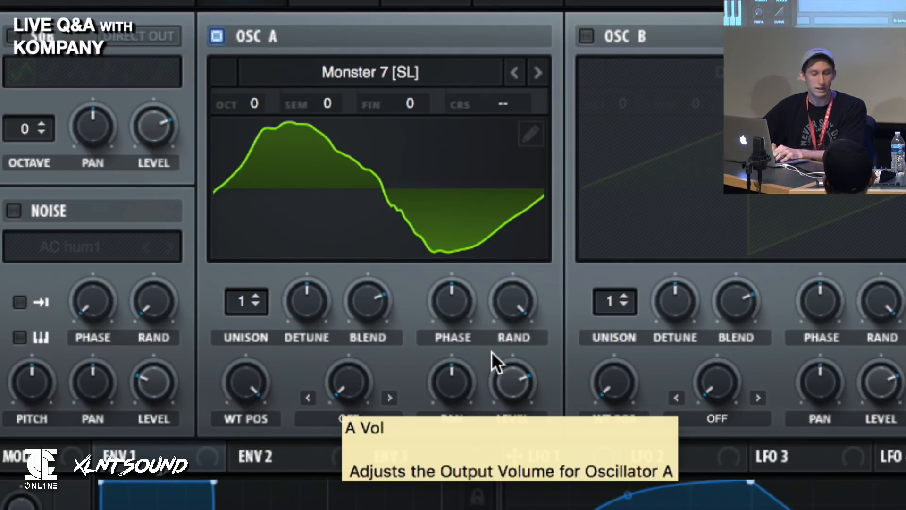
pyautogui.moveTo(232, 383); pyautogui.dragTo(245, 427)
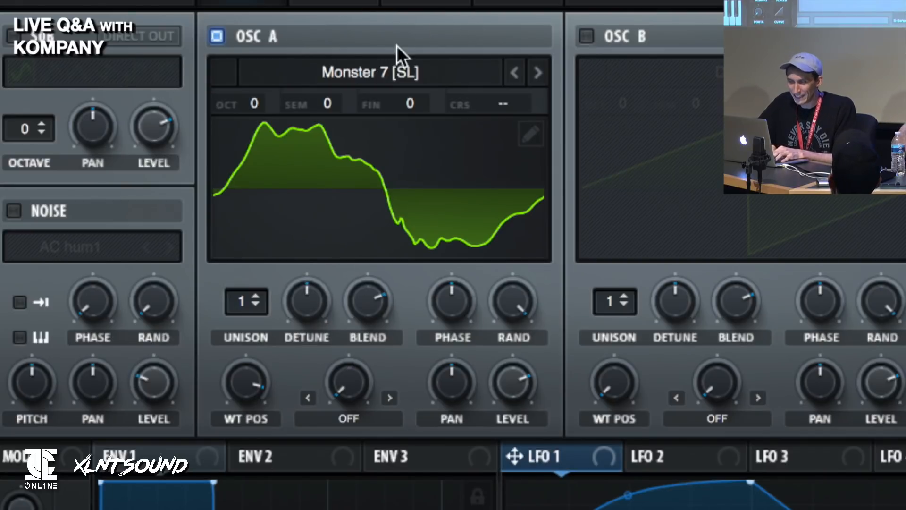
# Load the 01 Amber wavetable from the 3p folder into oscillator A and lower its wavetable position to the minimum.
pyautogui.click(383, 71)
pyautogui.moveTo(373, 94)
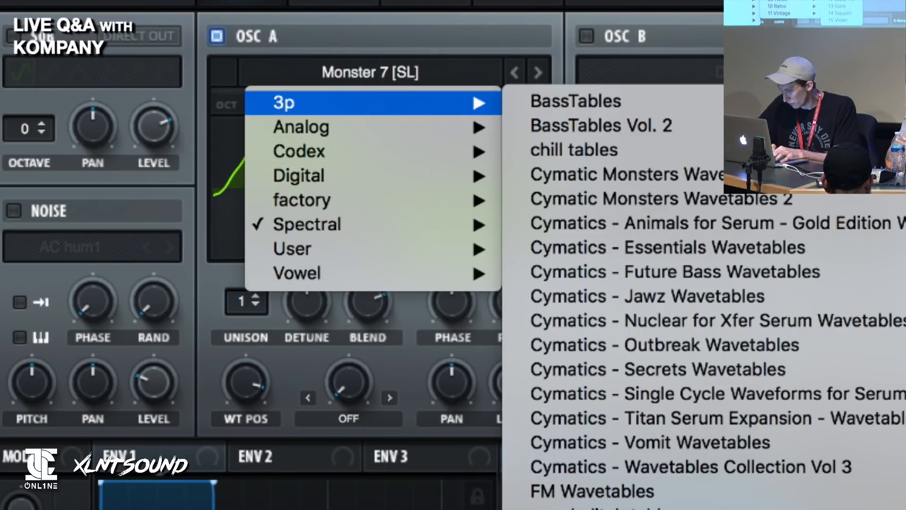
pyautogui.click(897, 496)
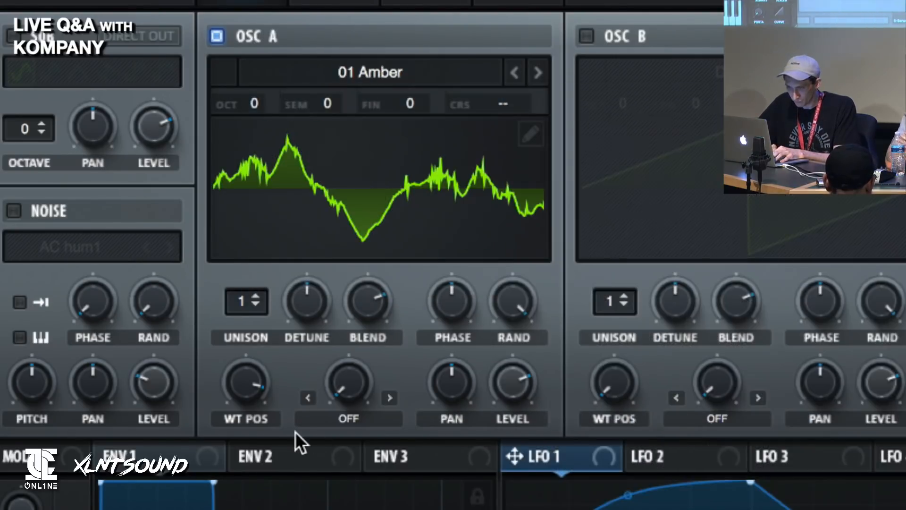
pyautogui.moveTo(260, 400); pyautogui.dragTo(260, 449)
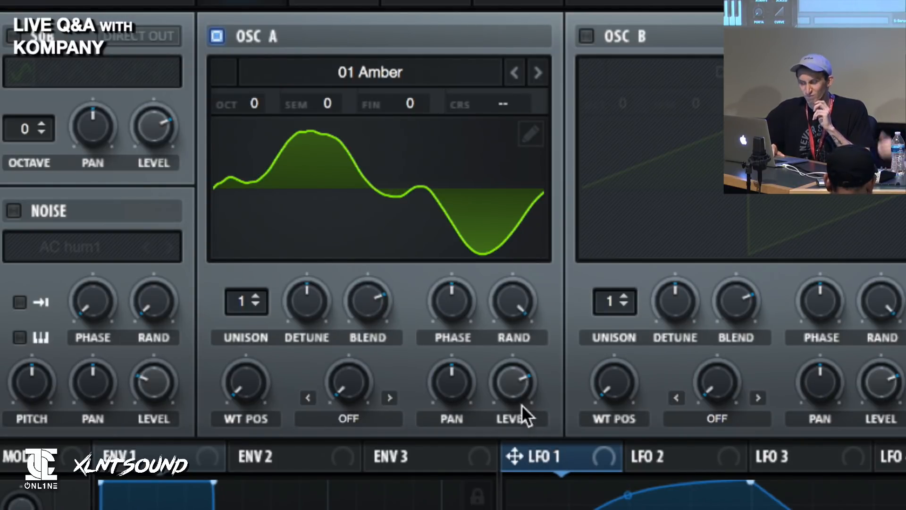
# Turn down oscillator A's level and modulate both it and the direct-out sub oscillator's level with LFO 1.
pyautogui.moveTo(511, 392); pyautogui.dragTo(528, 509)
pyautogui.moveTo(255, 380); pyautogui.dragTo(274, 425)
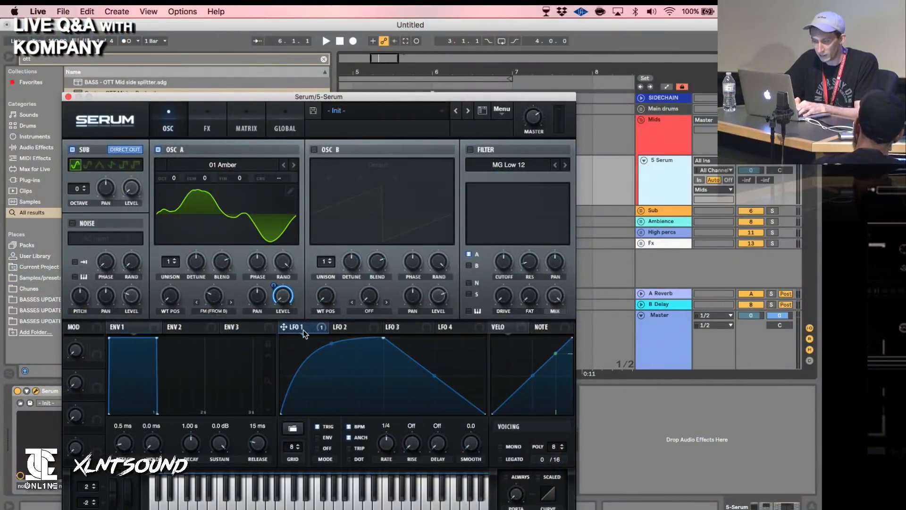
pyautogui.moveTo(303, 329); pyautogui.dragTo(138, 189)
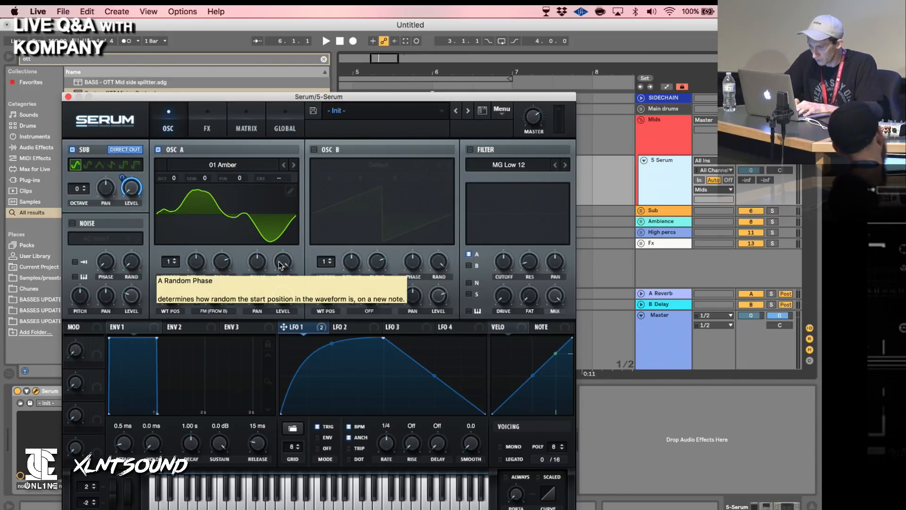
# Enable oscillator B with the 02 Brutal Metal wavetable from Live 10 Wavetable for Serum, and audition oscillator A's FM (from B) warp at about 26%.
pyautogui.click(314, 149)
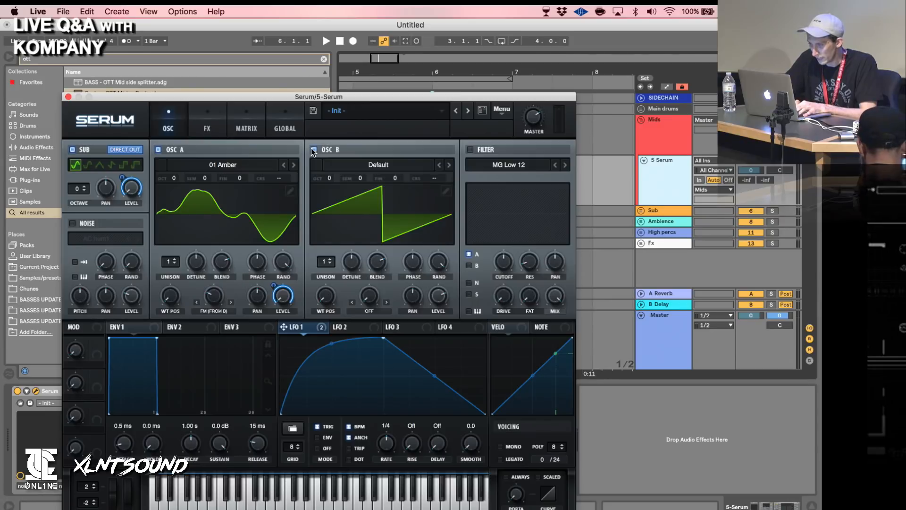
pyautogui.click(373, 166)
pyautogui.moveTo(359, 177)
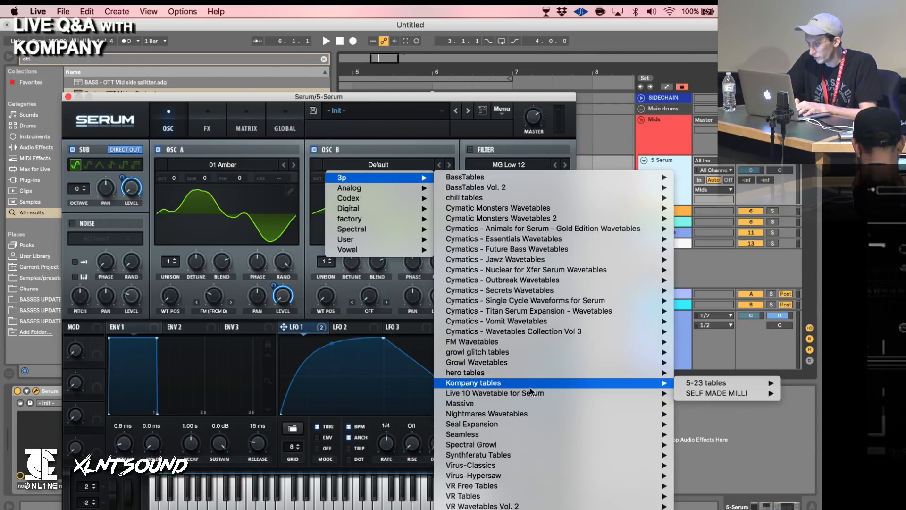
pyautogui.moveTo(520, 395)
pyautogui.moveTo(737, 417)
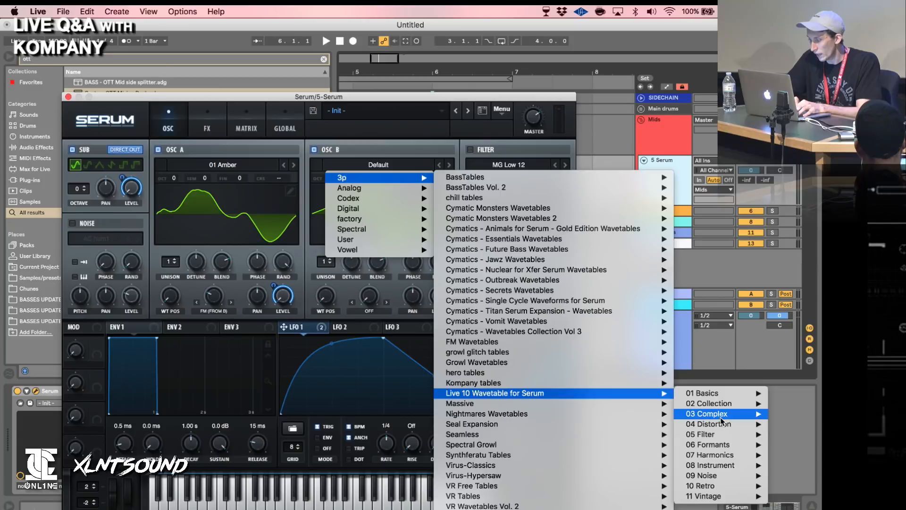
pyautogui.click(614, 434)
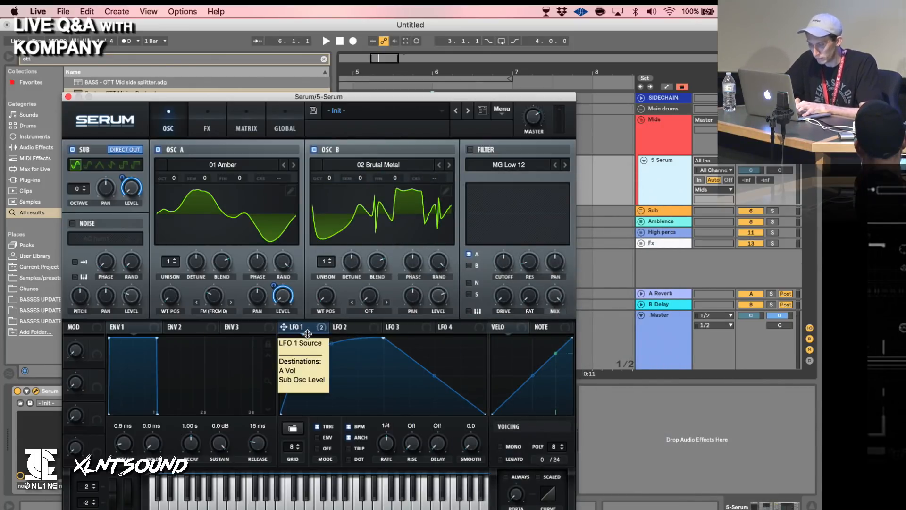
pyautogui.press('a')
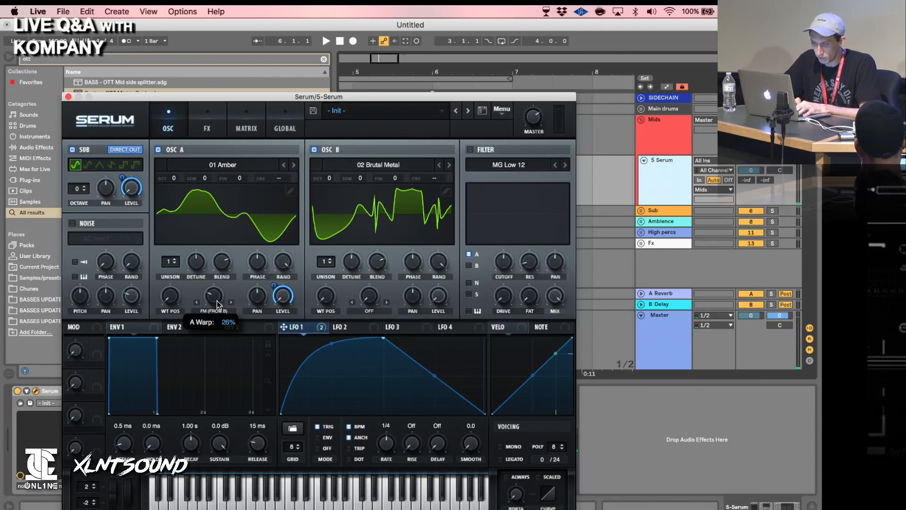
pyautogui.press('a')
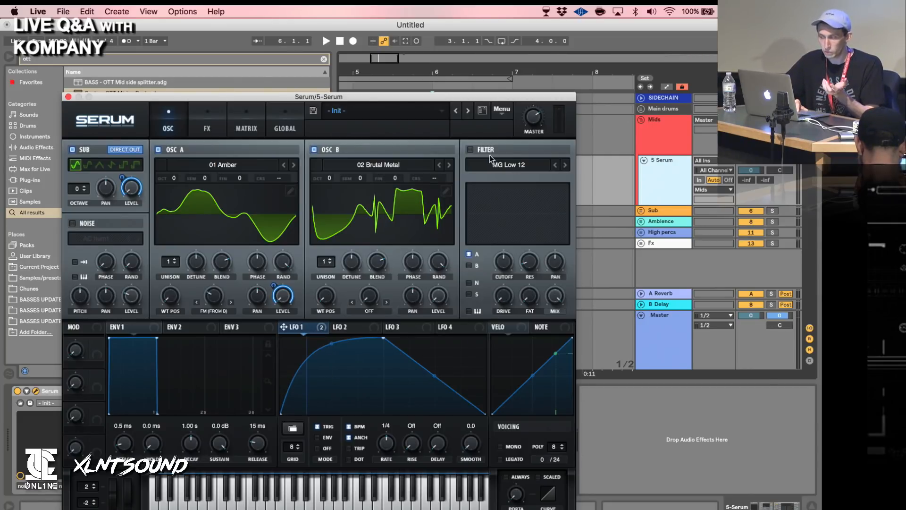
# Enable the filter on oscillator A and set its type to Band 12.
pyautogui.click(471, 150)
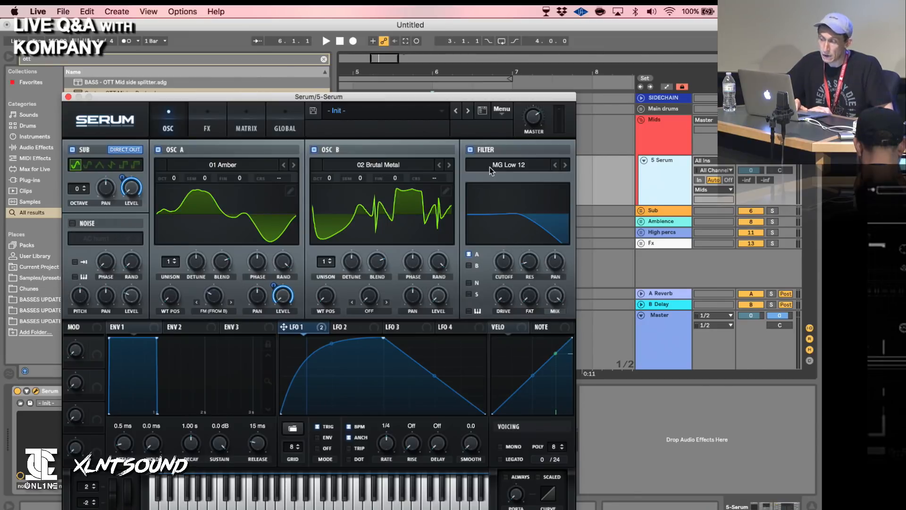
pyautogui.click(491, 170)
pyautogui.moveTo(500, 189)
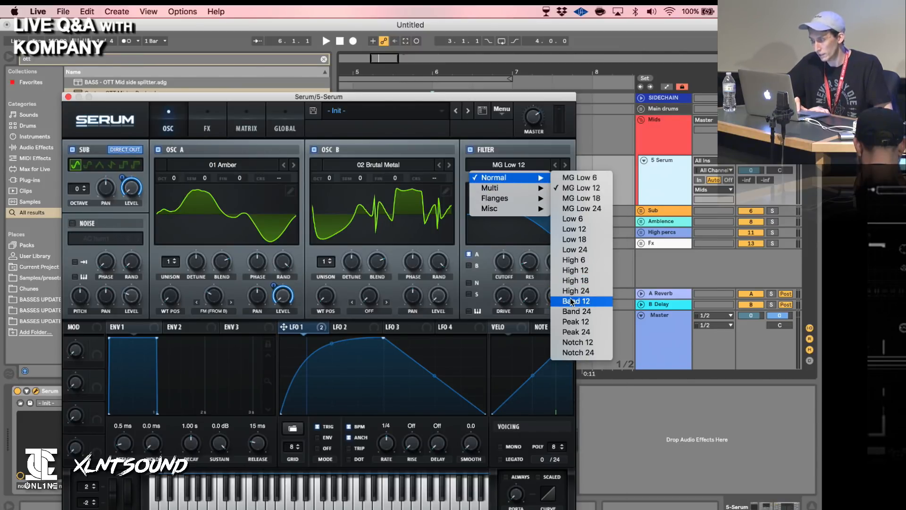
pyautogui.click(570, 301)
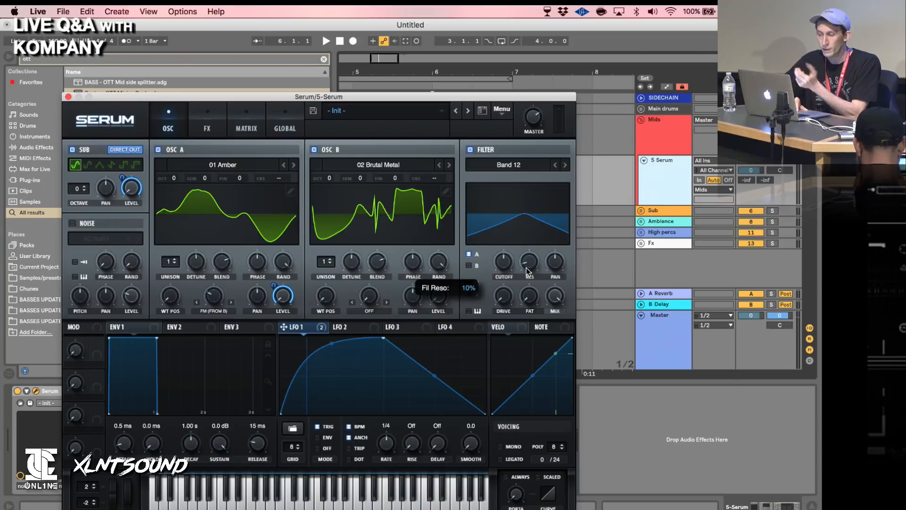
# Raise the filter's resonance to about 40%, lower its cutoff and modulate the cutoff with LFO 1.
pyautogui.moveTo(525, 268); pyautogui.dragTo(517, 220)
pyautogui.moveTo(504, 264); pyautogui.dragTo(505, 274)
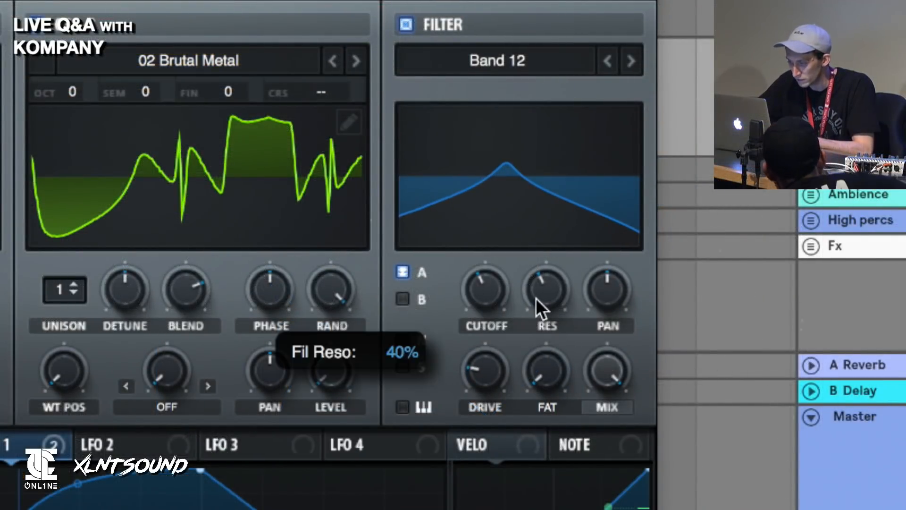
pyautogui.moveTo(536, 298); pyautogui.dragTo(536, 279)
pyautogui.moveTo(53, 444); pyautogui.dragTo(490, 304)
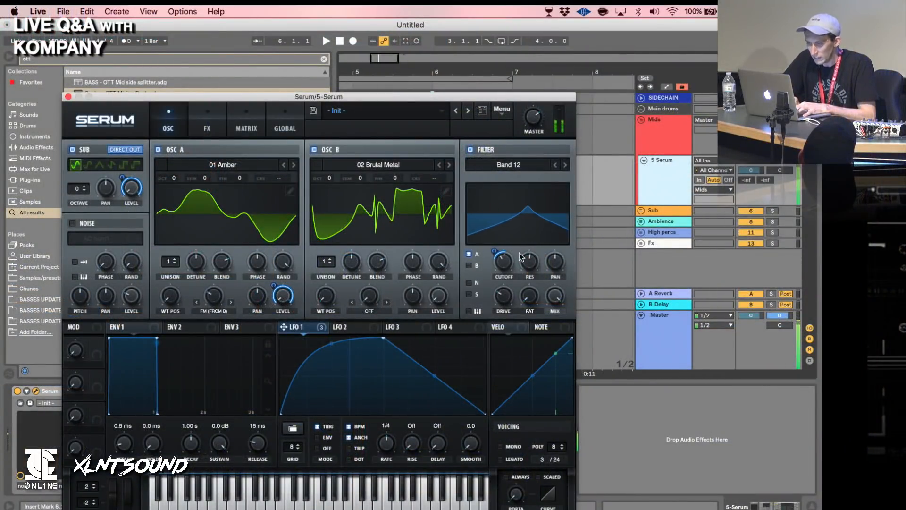
# Enable the Compressor effect in multiband mode, adjust its attack and threshold, and place it ahead of Chorus in the effects order.
pyautogui.click(201, 126)
pyautogui.click(86, 254)
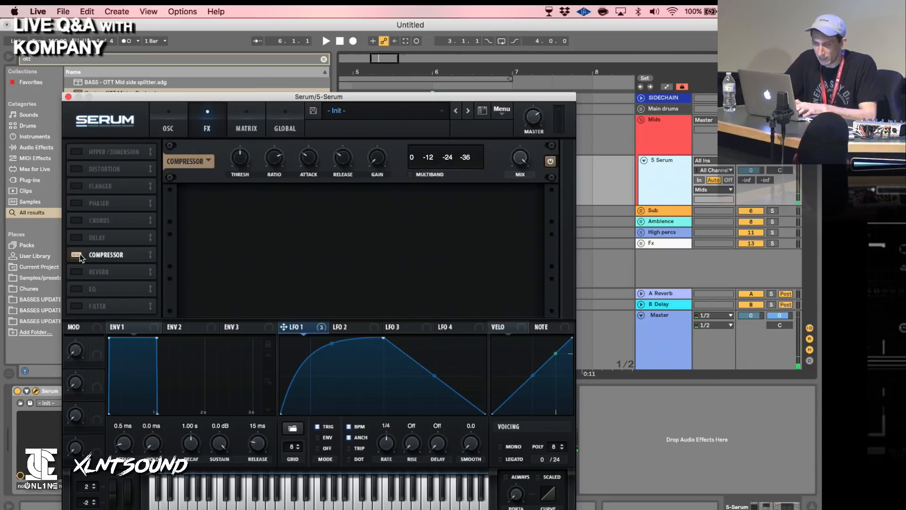
pyautogui.click(409, 175)
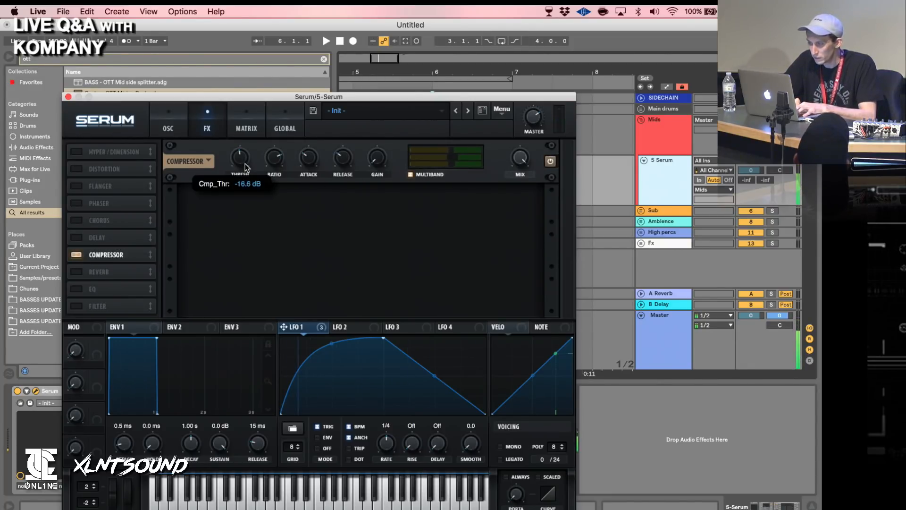
pyautogui.moveTo(297, 165); pyautogui.dragTo(305, 179)
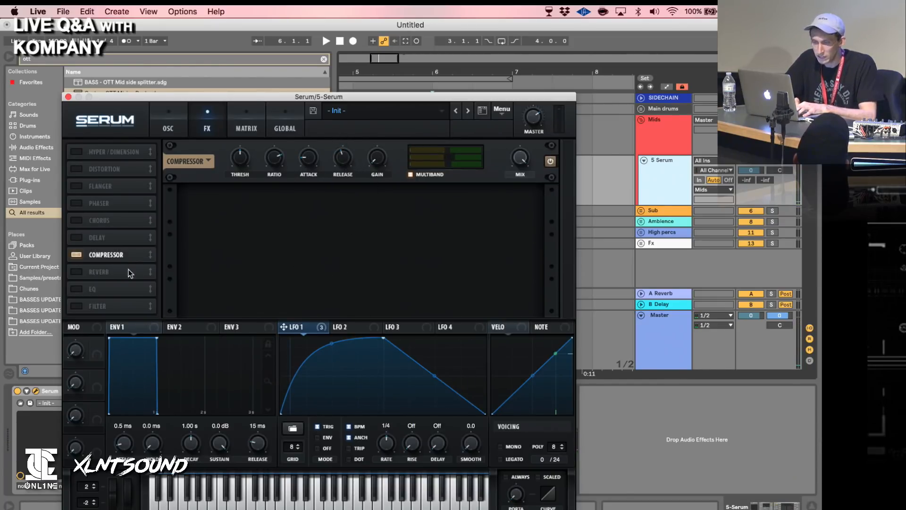
pyautogui.moveTo(124, 256); pyautogui.dragTo(111, 219)
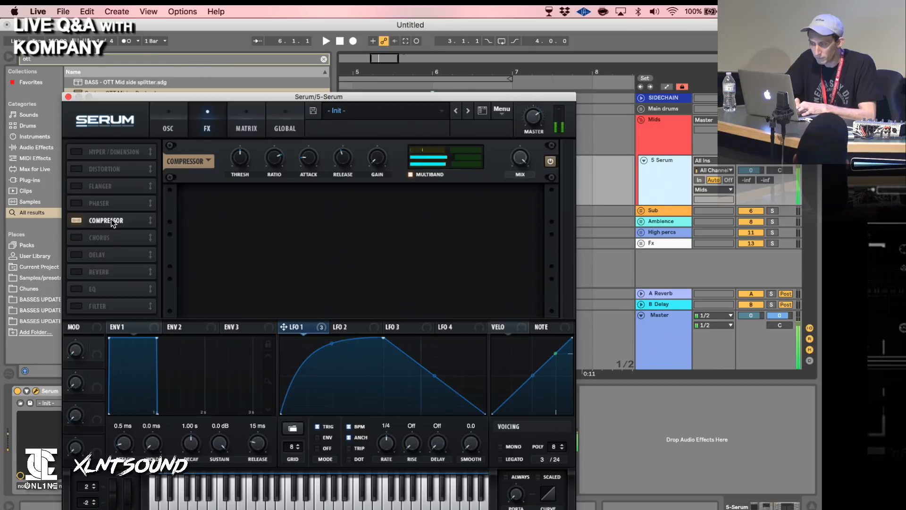
pyautogui.moveTo(238, 160); pyautogui.dragTo(238, 157)
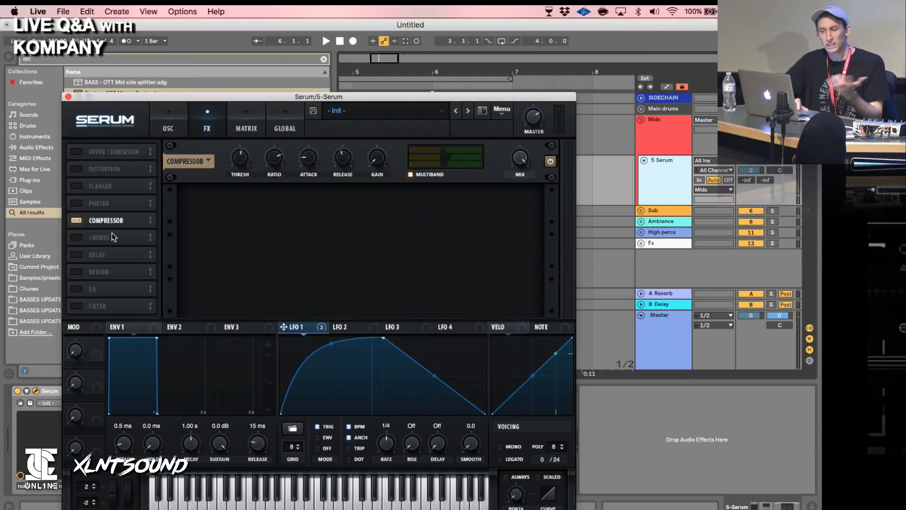
# Place Distortion directly after the Compressor, enable it with the Diode 2 type, and turn down its drive while modulating it with LFO 1.
pyautogui.moveTo(110, 169); pyautogui.dragTo(112, 226)
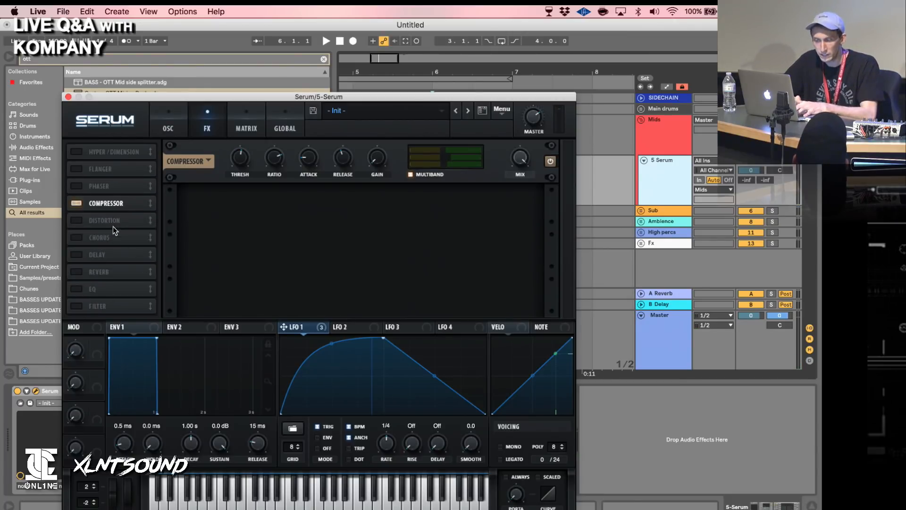
pyautogui.click(82, 221)
pyautogui.click(259, 207)
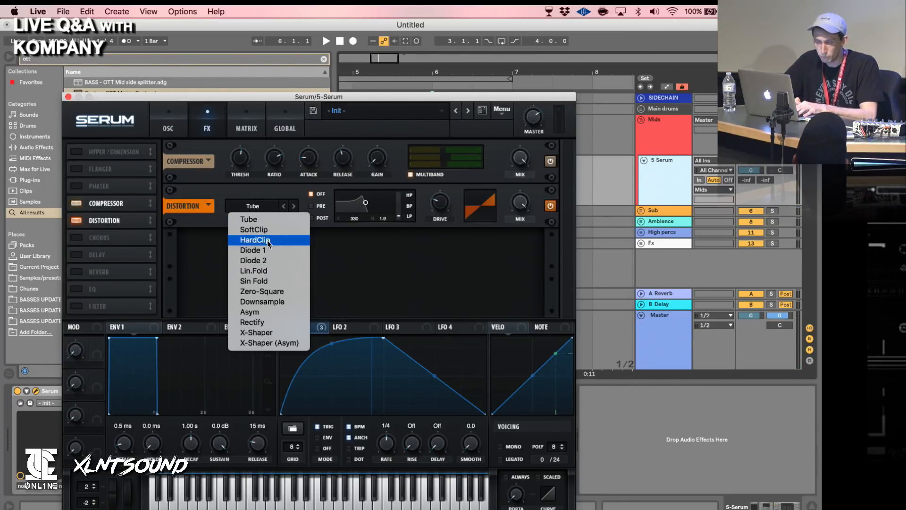
pyautogui.click(265, 260)
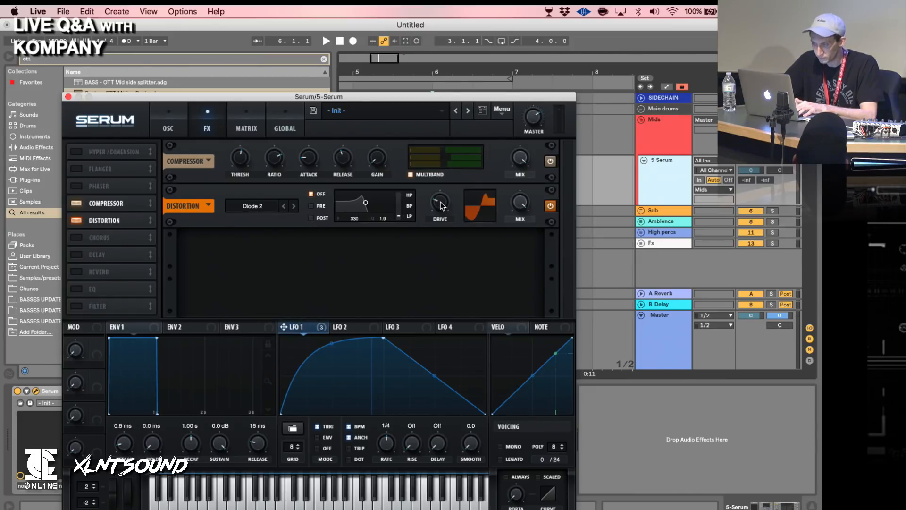
pyautogui.moveTo(442, 206); pyautogui.dragTo(453, 273)
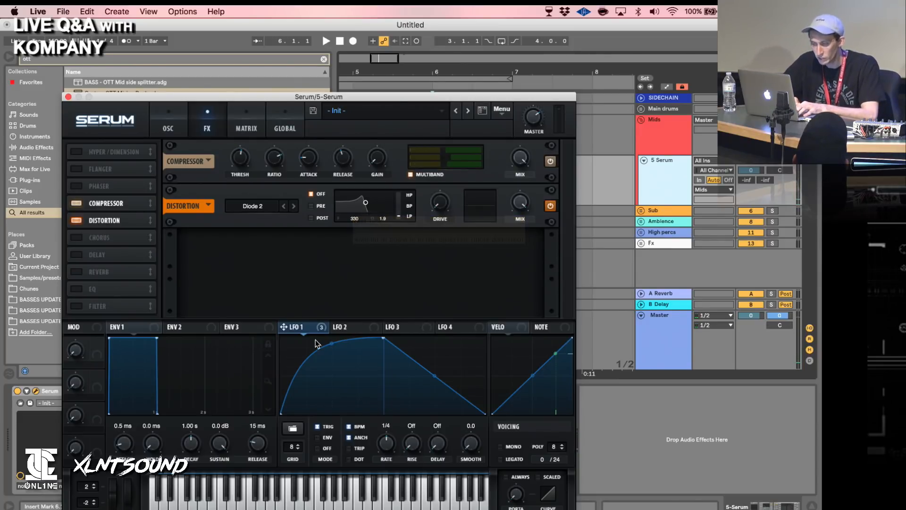
pyautogui.moveTo(308, 326); pyautogui.dragTo(444, 249)
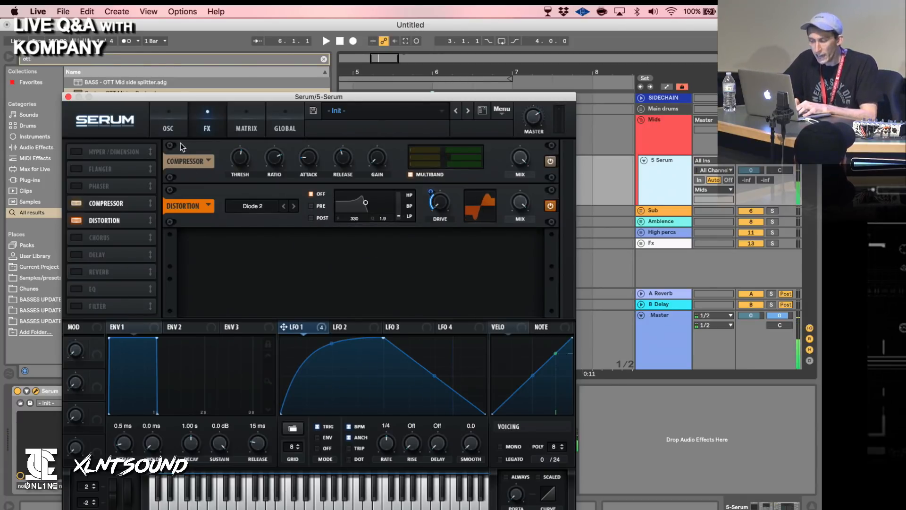
pyautogui.moveTo(438, 206)
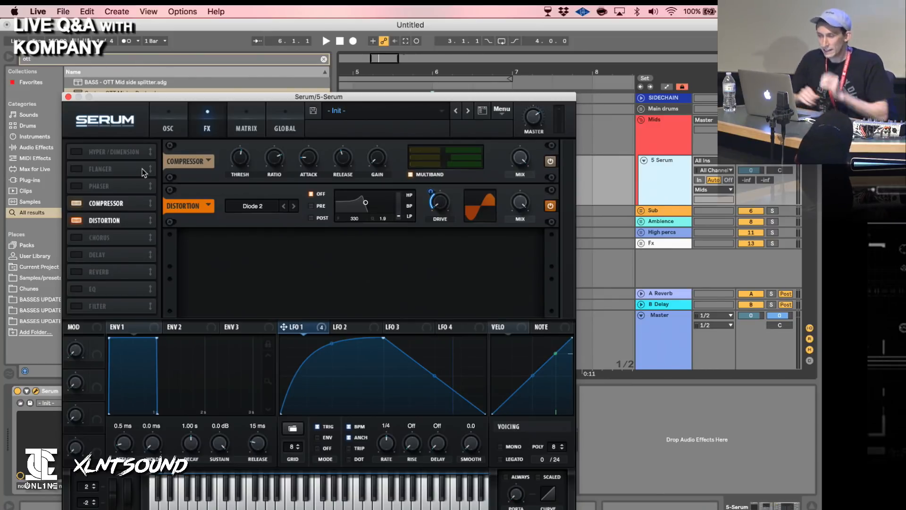
# Check the Glue Compressor and OTT devices after Serum in the track's device chain and return to Serum's oscillator page.
pyautogui.click(165, 123)
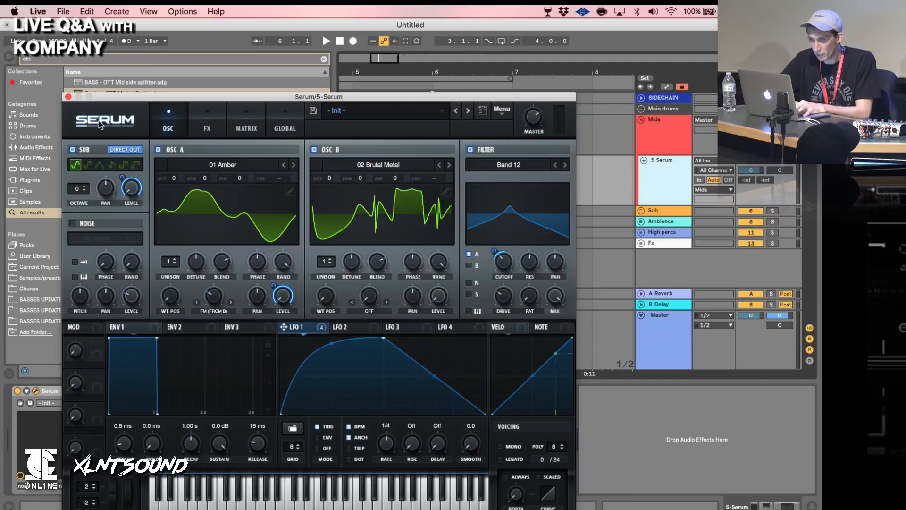
pyautogui.click(68, 96)
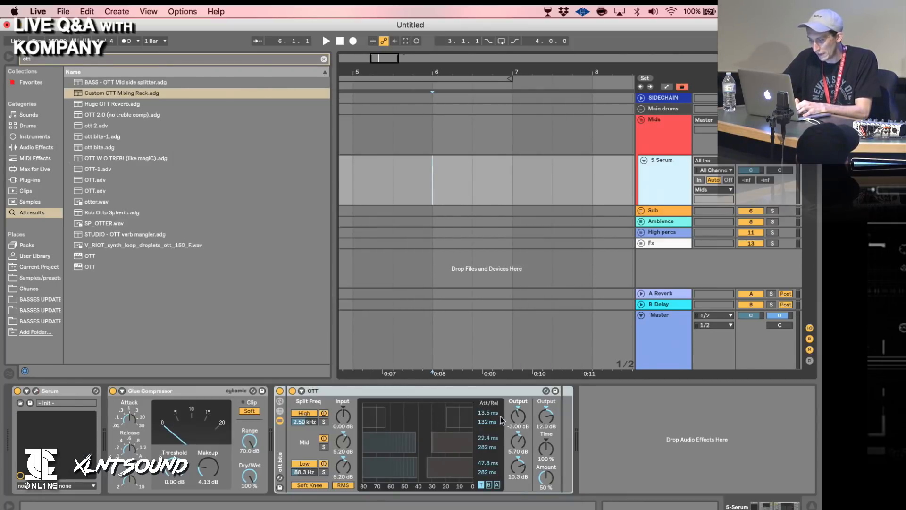
pyautogui.press('super+f')
pyautogui.write('ott')
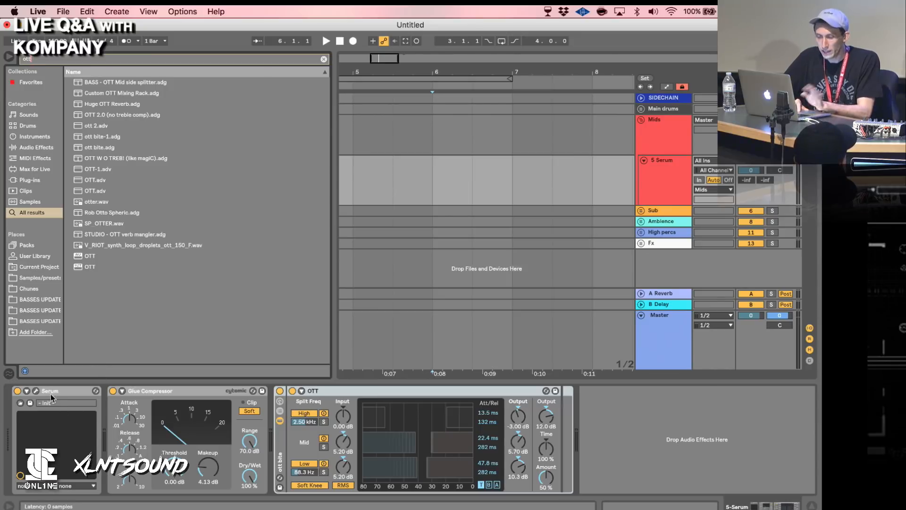
pyautogui.click(36, 391)
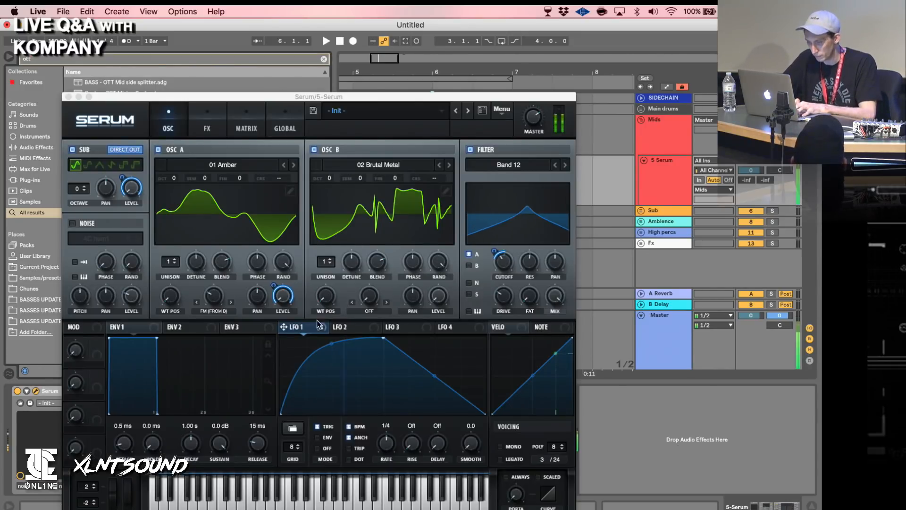
# Audition small adjustments to oscillator A's FM (from B) amount and to the random phase of oscillators B and A.
pyautogui.click(212, 290)
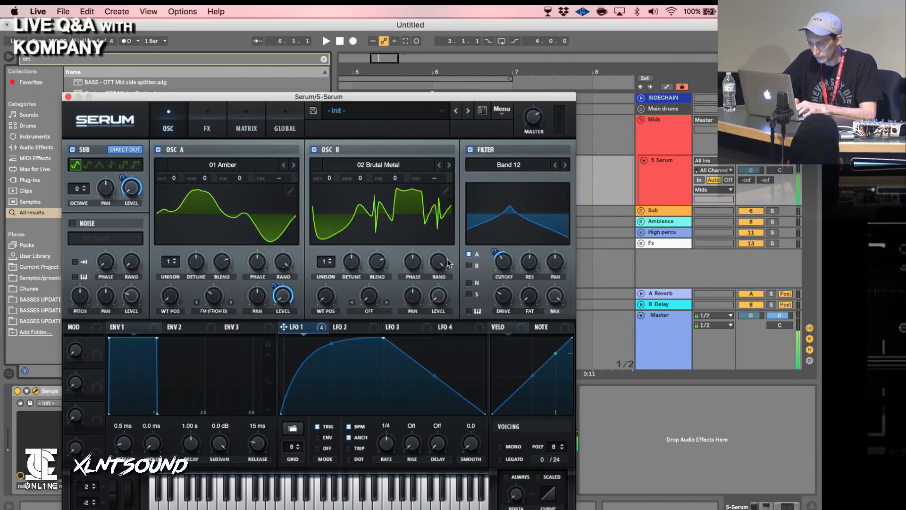
pyautogui.moveTo(439, 270); pyautogui.dragTo(441, 319)
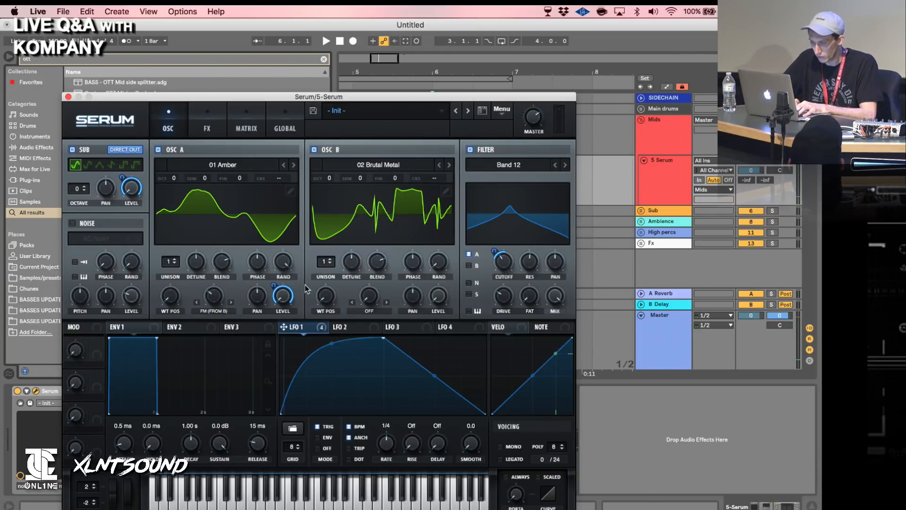
pyautogui.moveTo(284, 274); pyautogui.dragTo(285, 279)
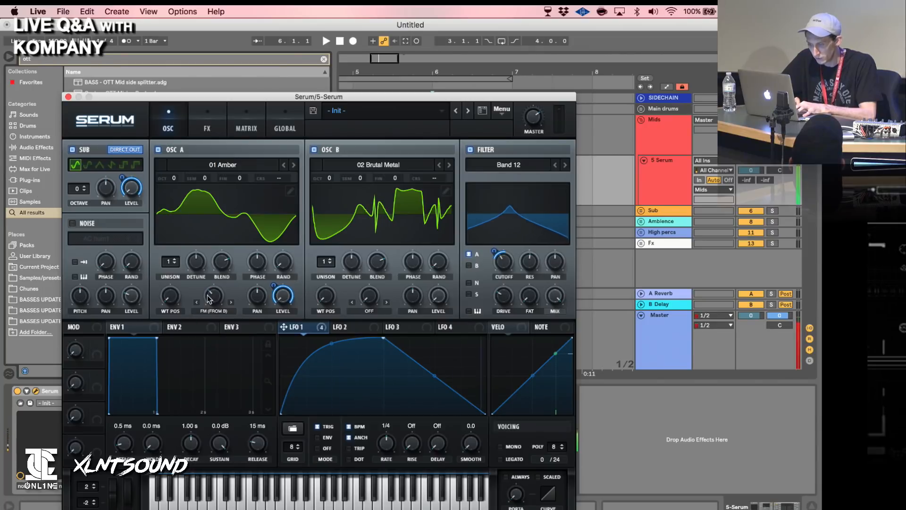
# Set LFO 2 to Trig mode with a rate of 1/2.
pyautogui.click(356, 325)
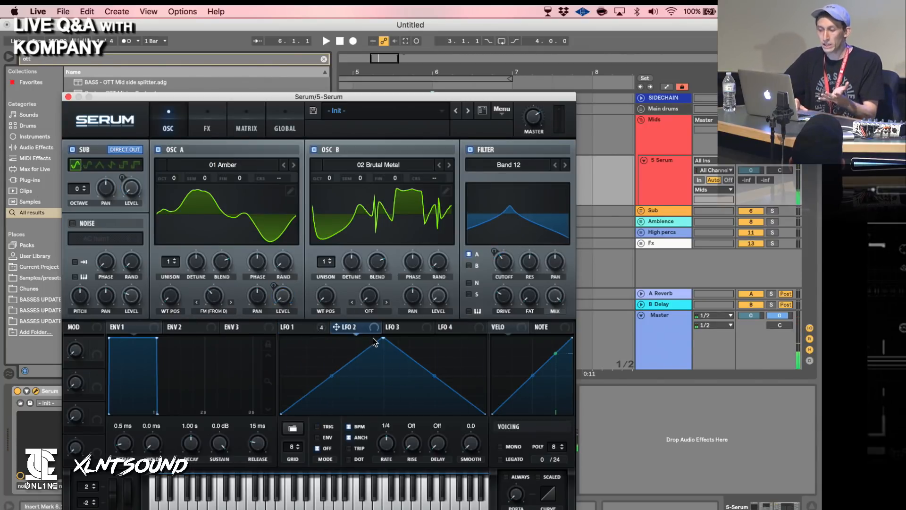
pyautogui.click(293, 329)
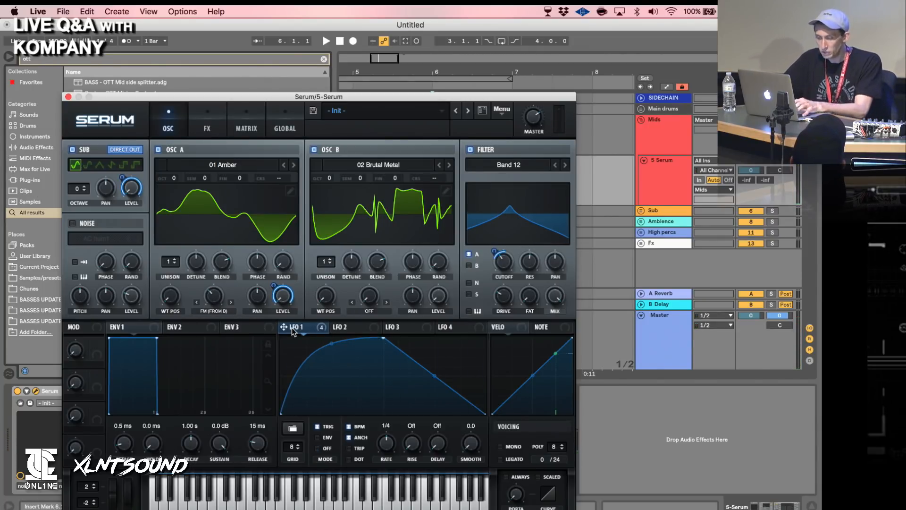
pyautogui.click(370, 327)
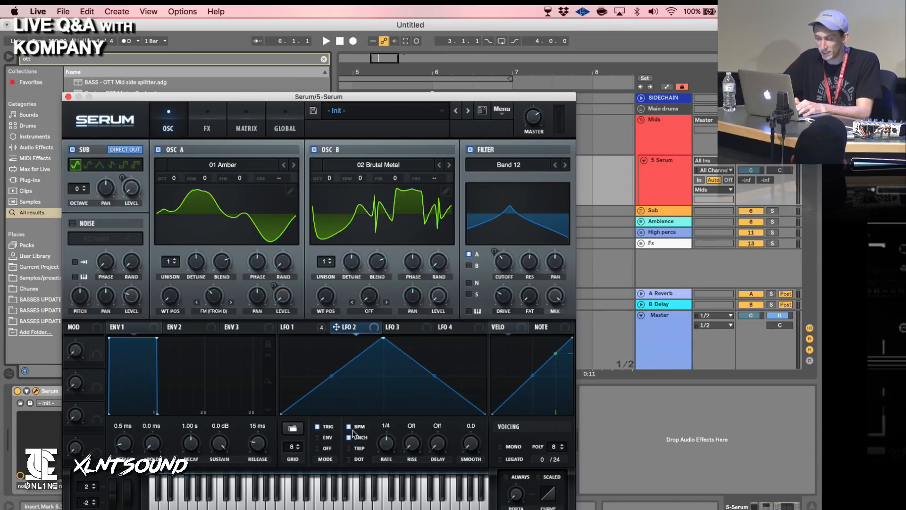
pyautogui.moveTo(381, 438); pyautogui.dragTo(382, 442)
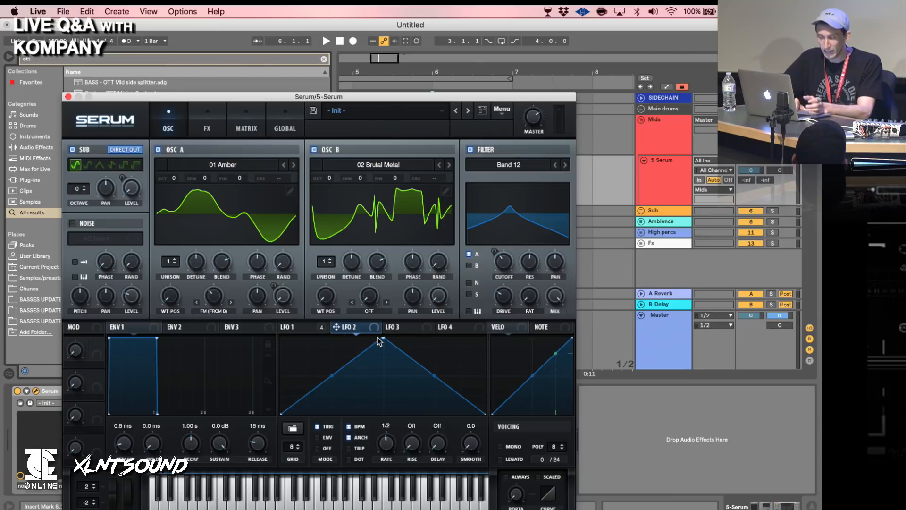
# Reshape LFO 2 into a short steep rise followed by a long gentle rise, and modulate oscillator B's wavetable position with it.
pyautogui.moveTo(381, 338); pyautogui.dragTo(307, 374)
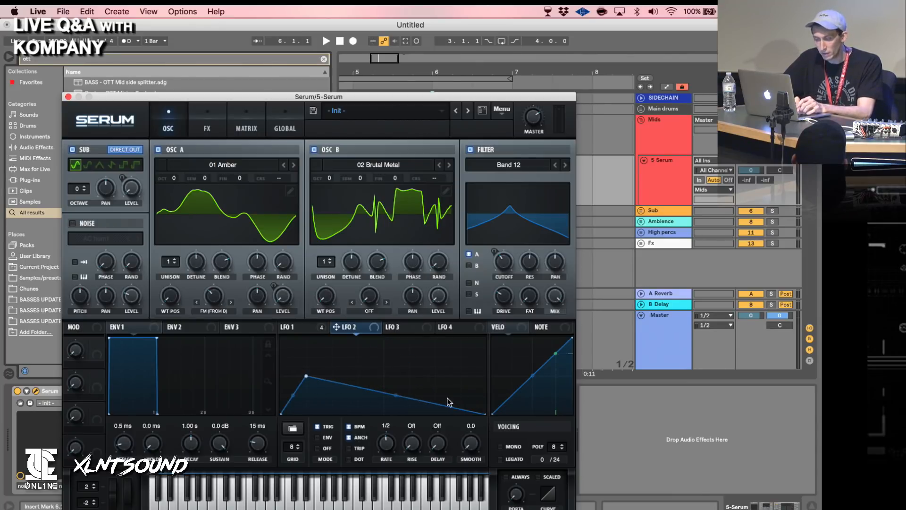
pyautogui.moveTo(484, 414); pyautogui.dragTo(512, 363)
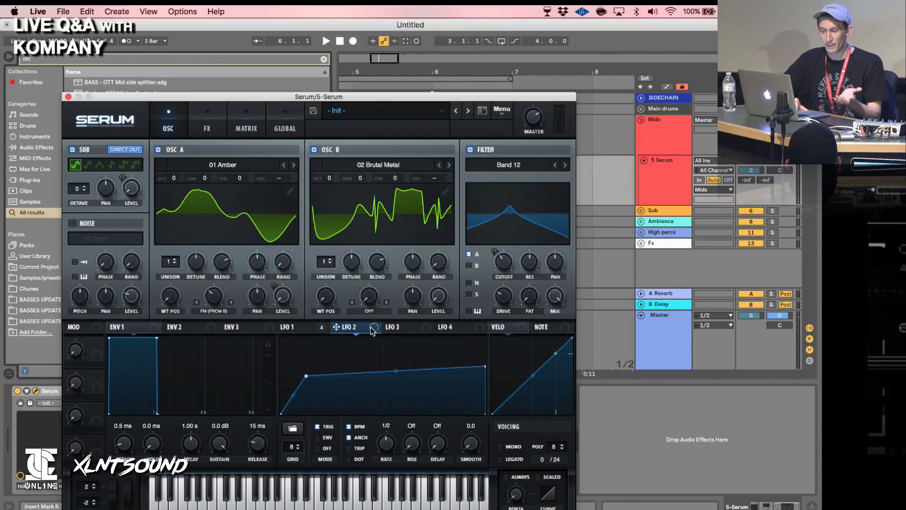
pyautogui.moveTo(337, 327); pyautogui.dragTo(326, 296)
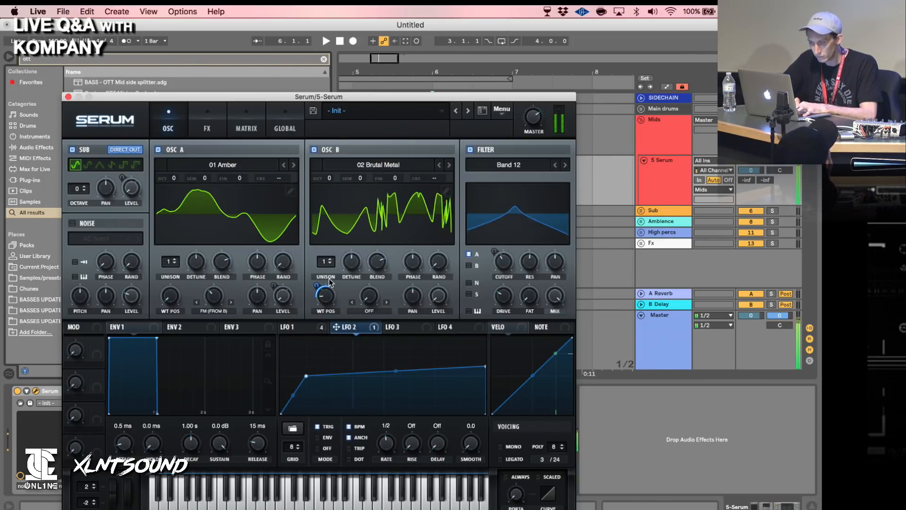
# Enable the Filter effect after the distortion and set its type to the Cmb + flanger filter.
pyautogui.click(209, 129)
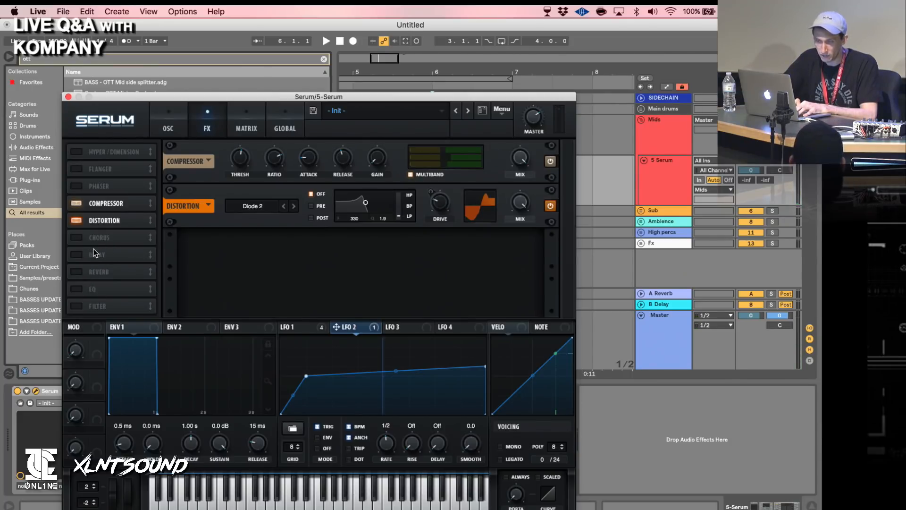
pyautogui.click(76, 273)
pyautogui.click(75, 274)
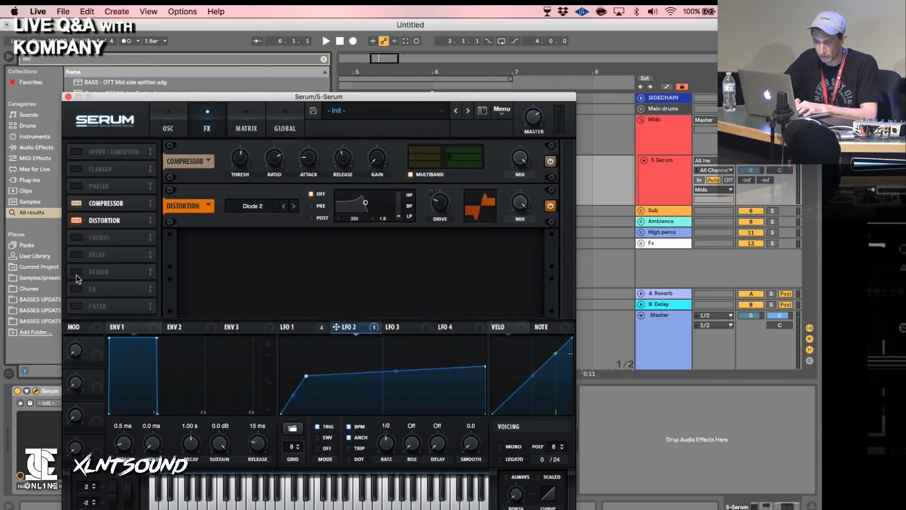
pyautogui.click(76, 306)
pyautogui.click(262, 251)
pyautogui.moveTo(255, 285)
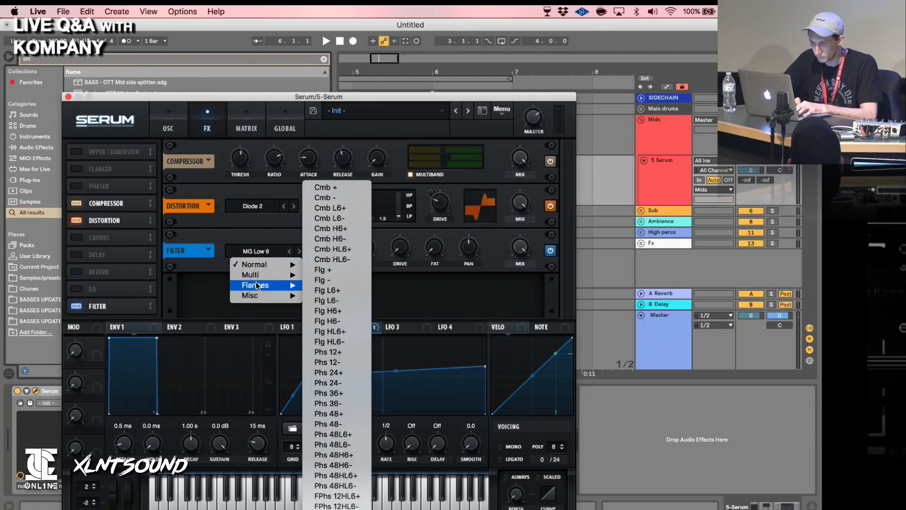
pyautogui.click(326, 187)
# On the Cmb + filter effect, modulate resonance with LFO 1 and cutoff with LFO 2, and lower the effect's mix.
pyautogui.moveTo(307, 327); pyautogui.dragTo(366, 245)
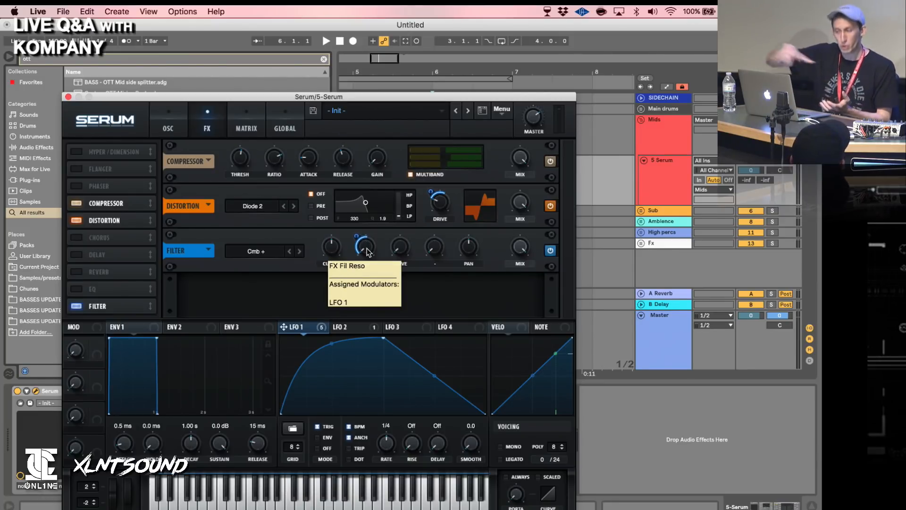
pyautogui.click(362, 327)
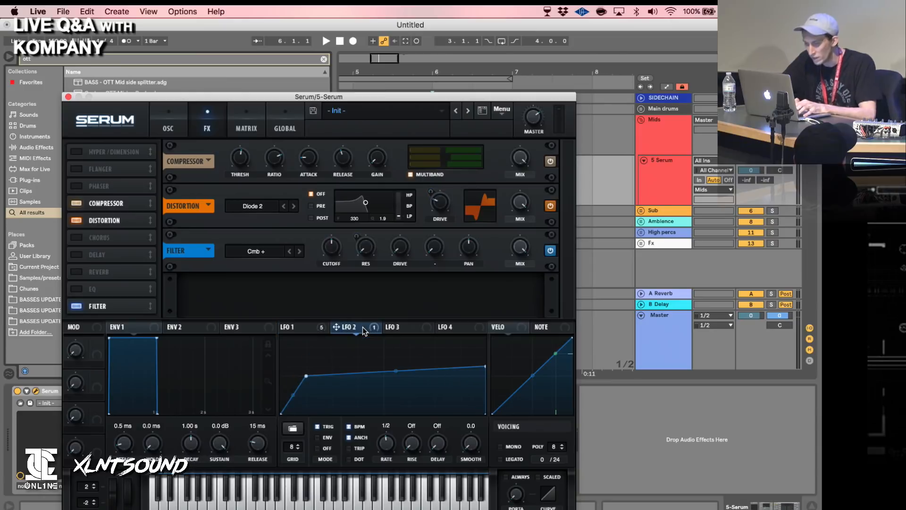
pyautogui.moveTo(336, 326); pyautogui.dragTo(323, 253)
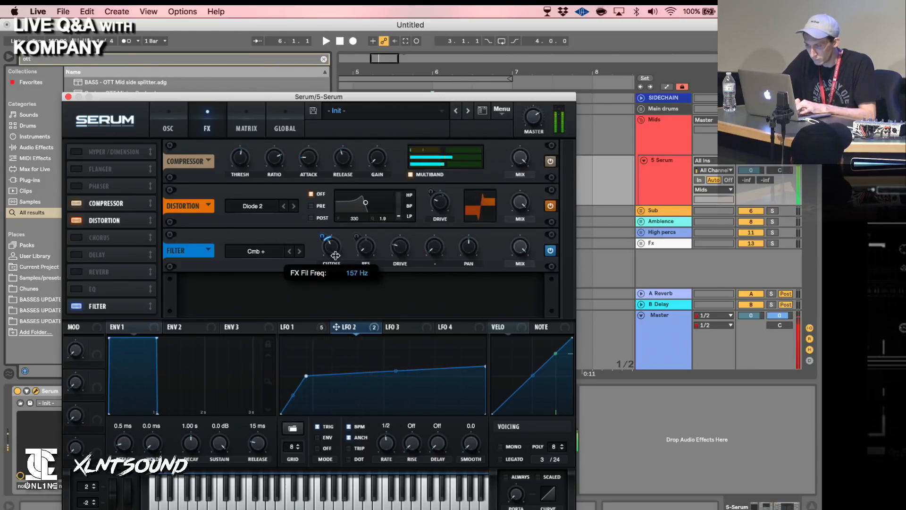
pyautogui.click(311, 330)
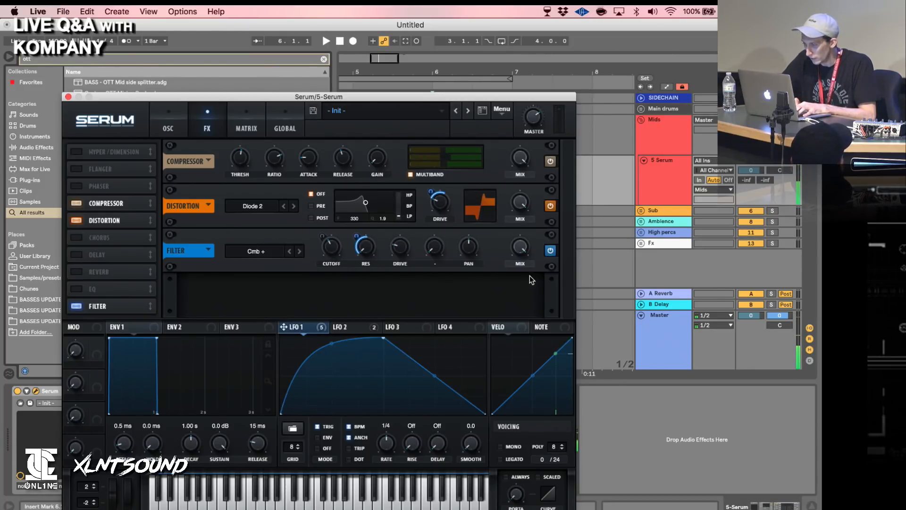
pyautogui.moveTo(522, 247); pyautogui.dragTo(527, 291)
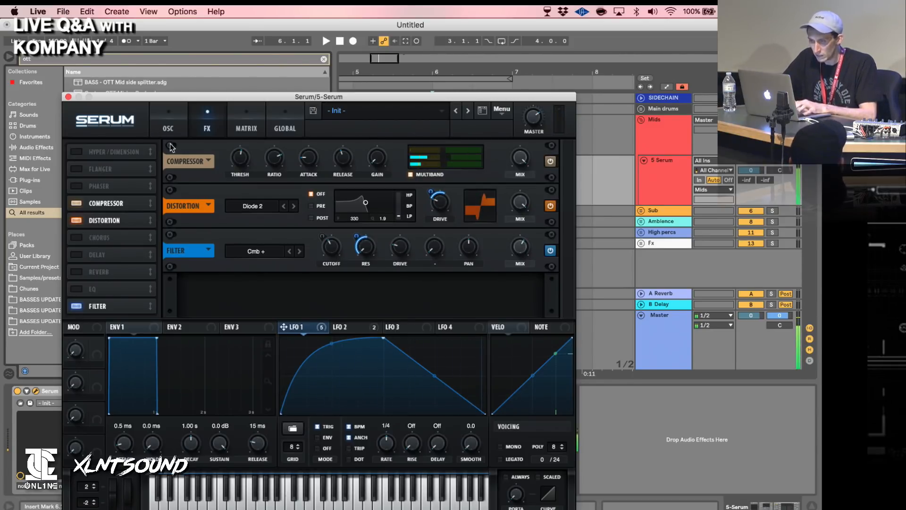
# Set oscillator B's warp mode to Sync (No Window) and modulate its warp amount with LFO 2.
pyautogui.click(162, 125)
pyautogui.click(370, 311)
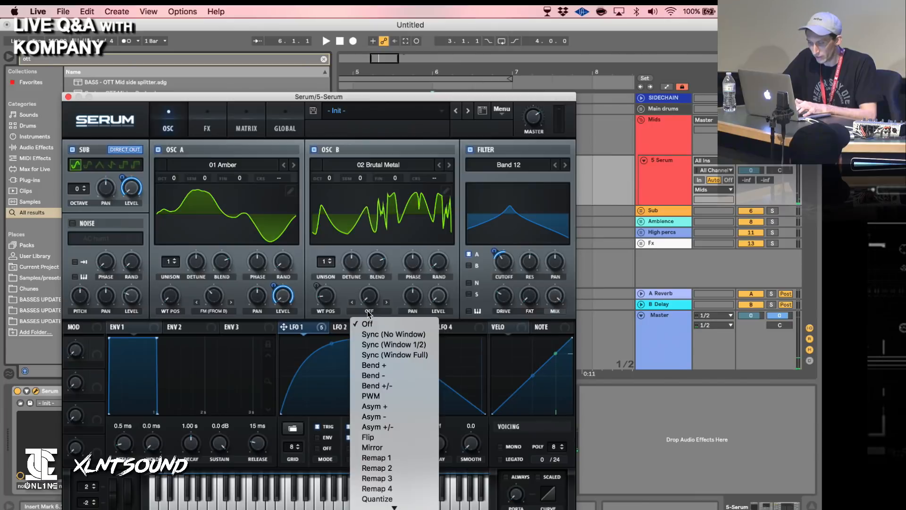
pyautogui.click(401, 334)
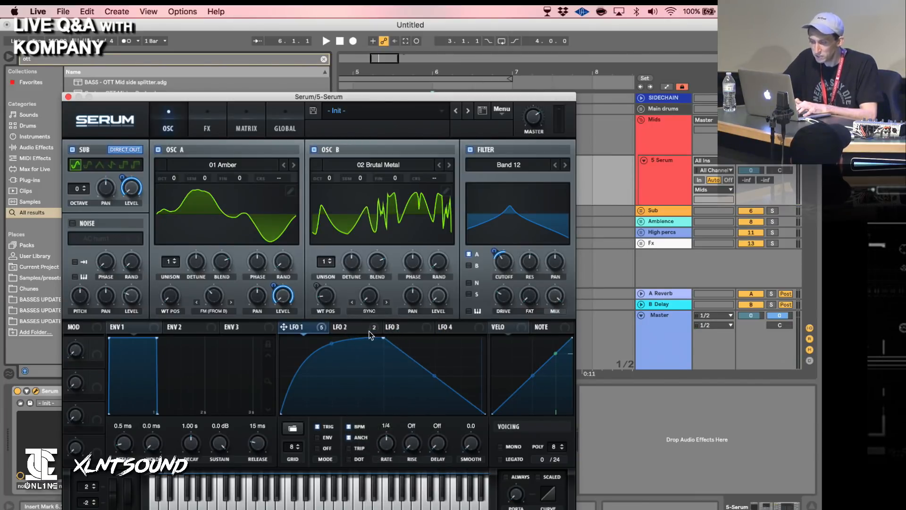
pyautogui.moveTo(371, 333); pyautogui.dragTo(369, 303)
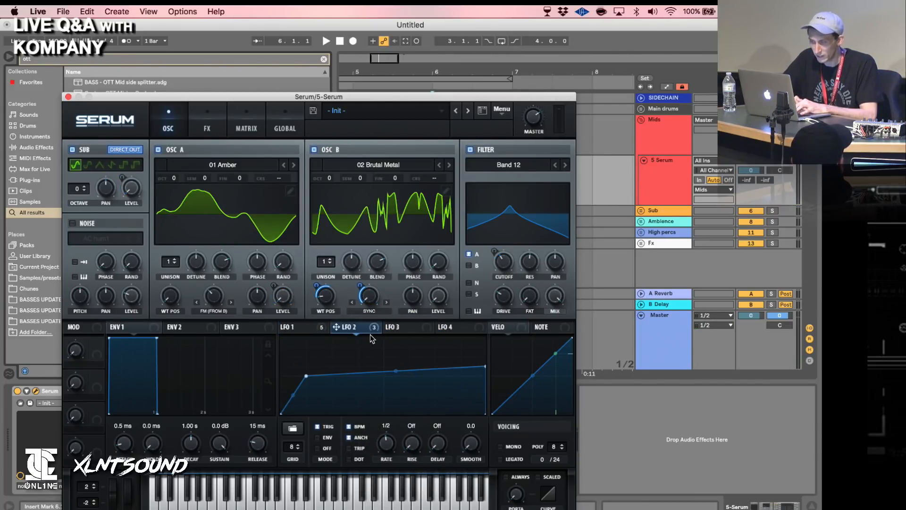
pyautogui.press('a')
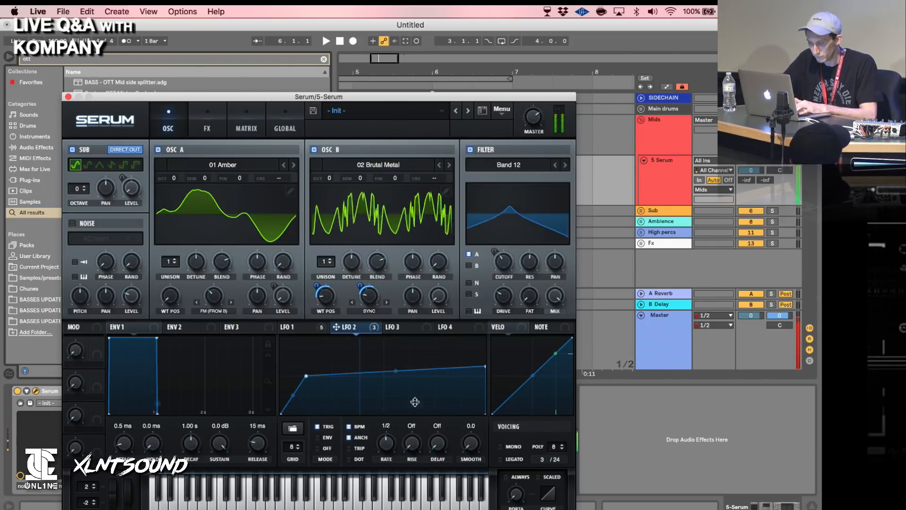
# Reshape LFO 2 into a steep rise to full level followed by a slow fall, and set oscillator B's octave to +1.
pyautogui.moveTo(306, 376); pyautogui.dragTo(343, 338)
pyautogui.doubleClick(341, 351)
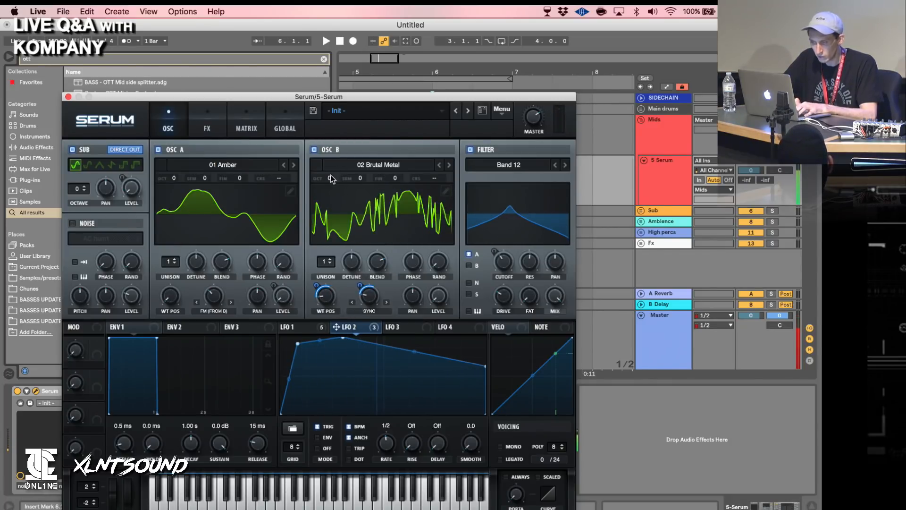
pyautogui.moveTo(330, 176); pyautogui.dragTo(329, 154)
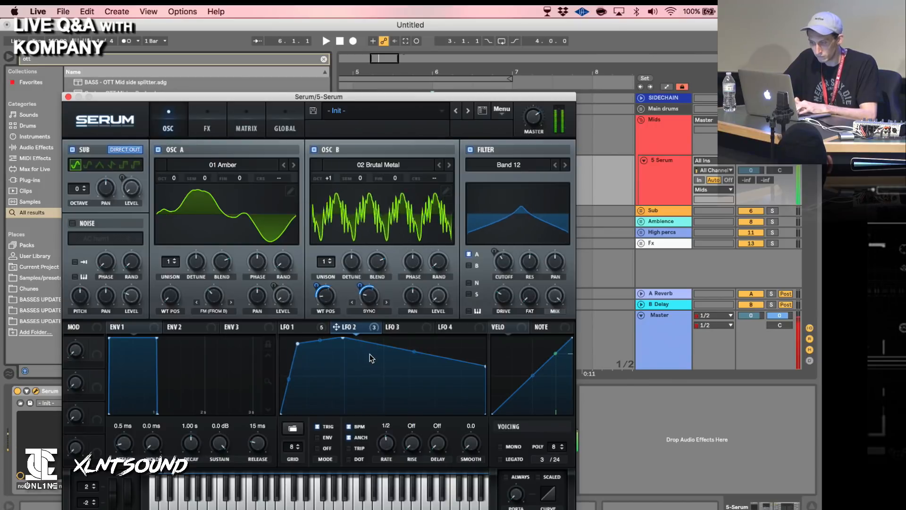
# Add a point to LFO 1's falling slope and pull it down so the curve reaches zero before the cycle ends.
pyautogui.click(309, 327)
pyautogui.doubleClick(454, 391)
pyautogui.moveTo(454, 392); pyautogui.dragTo(443, 416)
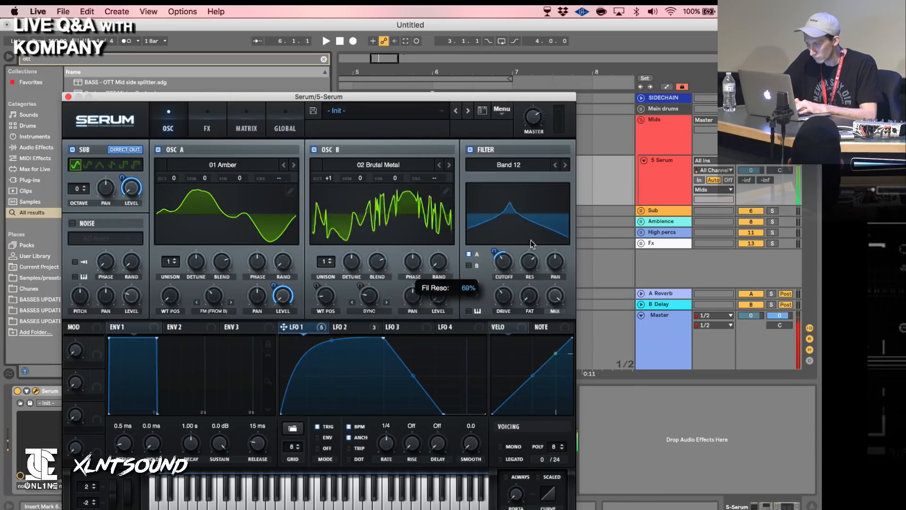
pyautogui.moveTo(508, 264)
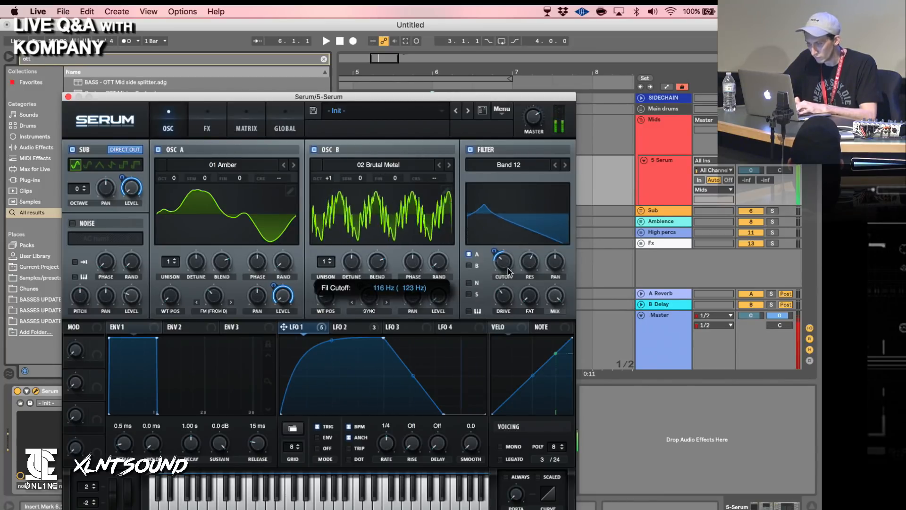
# Raise the Cmb + filter effect's pan above its centre position.
pyautogui.click(207, 124)
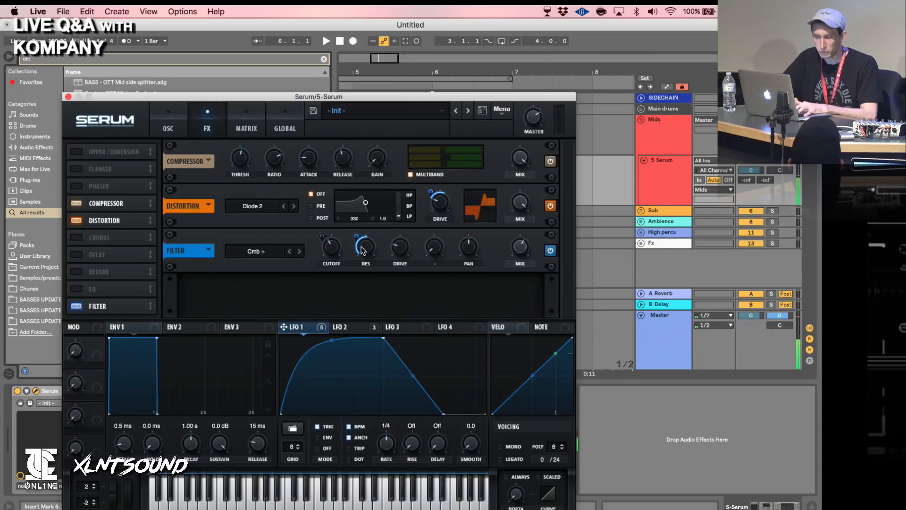
pyautogui.moveTo(333, 255)
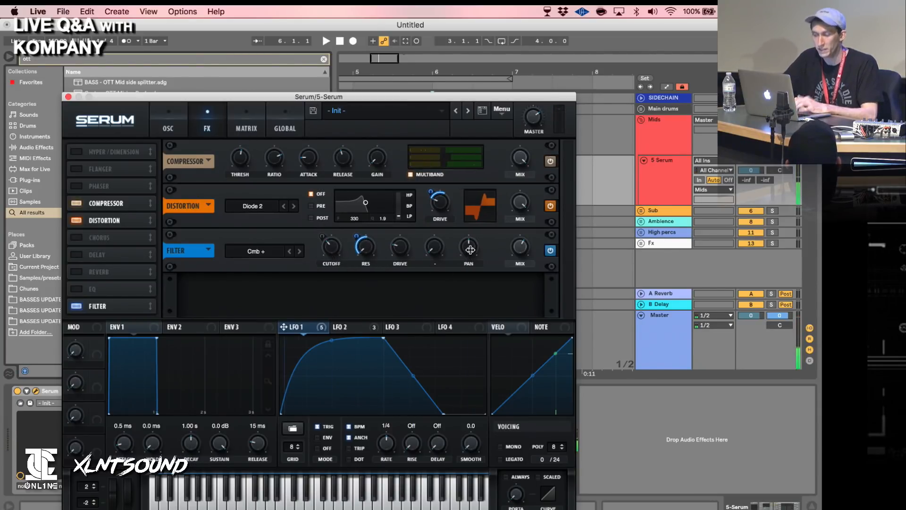
pyautogui.moveTo(471, 250)
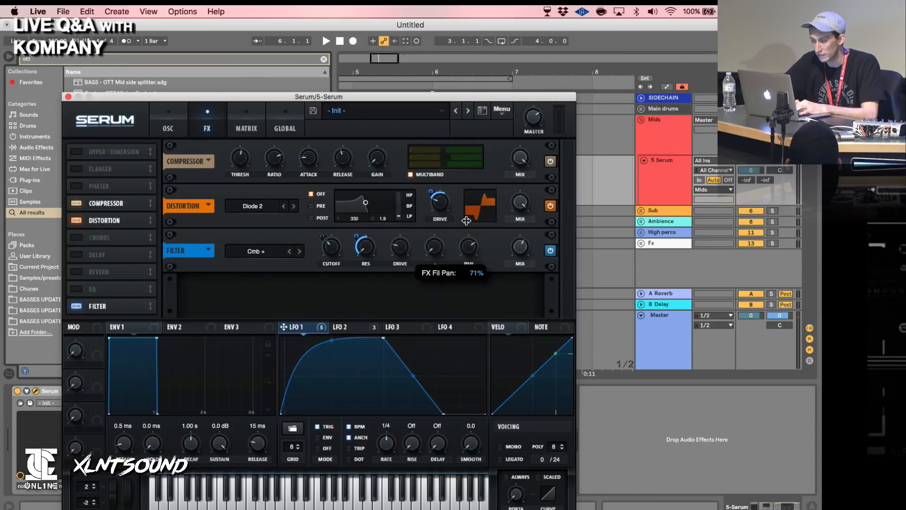
pyautogui.moveTo(467, 221); pyautogui.dragTo(476, 239)
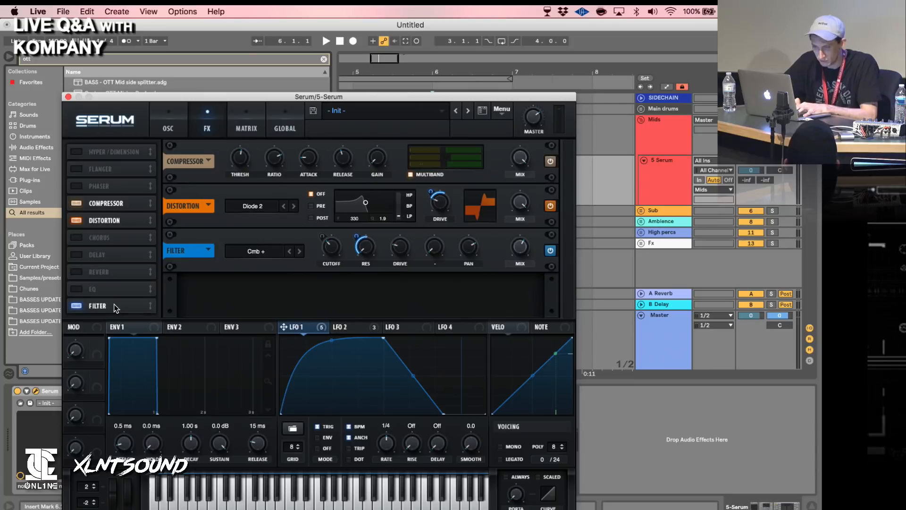
# Move the Filter effect directly after Distortion, then enable the EQ effect and place it right after the Filter.
pyautogui.moveTo(115, 304); pyautogui.dragTo(113, 237)
pyautogui.click(76, 306)
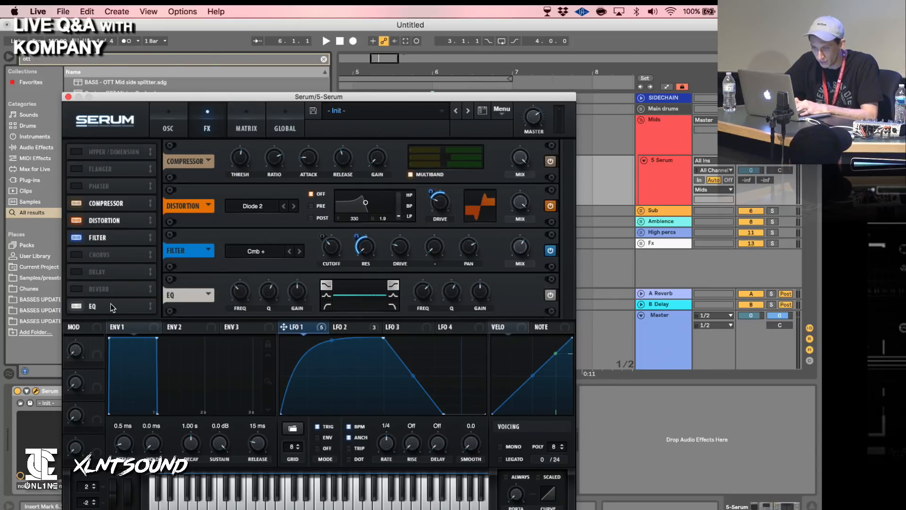
pyautogui.moveTo(110, 304); pyautogui.dragTo(124, 250)
# Set the EQ's low band to Peak with a strong gain boost, and modulate its frequency with LFO 1.
pyautogui.click(329, 298)
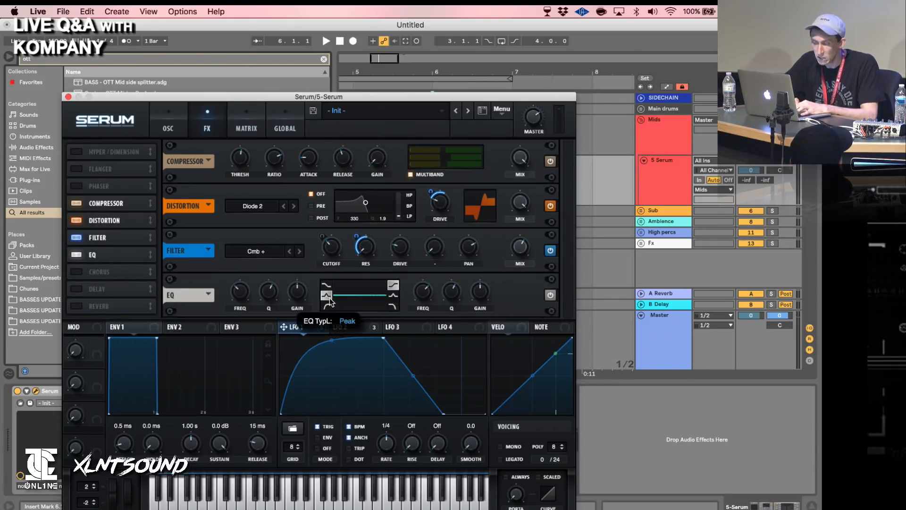
pyautogui.moveTo(298, 294); pyautogui.dragTo(290, 239)
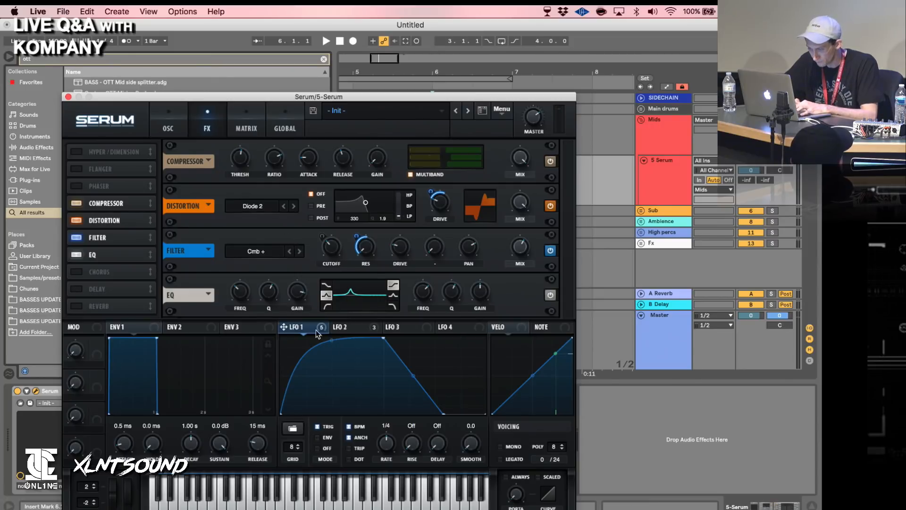
pyautogui.moveTo(283, 327); pyautogui.dragTo(242, 310)
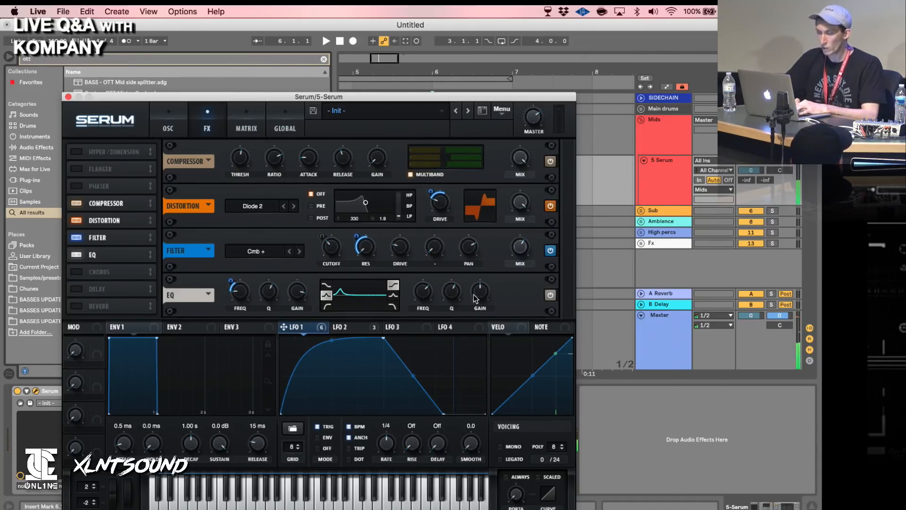
# Set the EQ's high band to Peak with -24.0 dB gain, modulate its frequency with LFO 1, and fine-tune the low band's frequency.
pyautogui.click(394, 295)
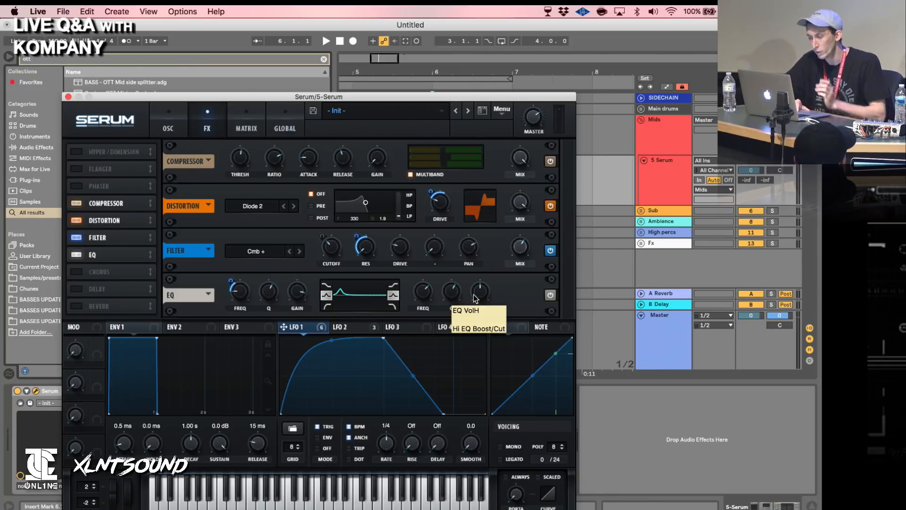
pyautogui.moveTo(474, 293); pyautogui.dragTo(503, 385)
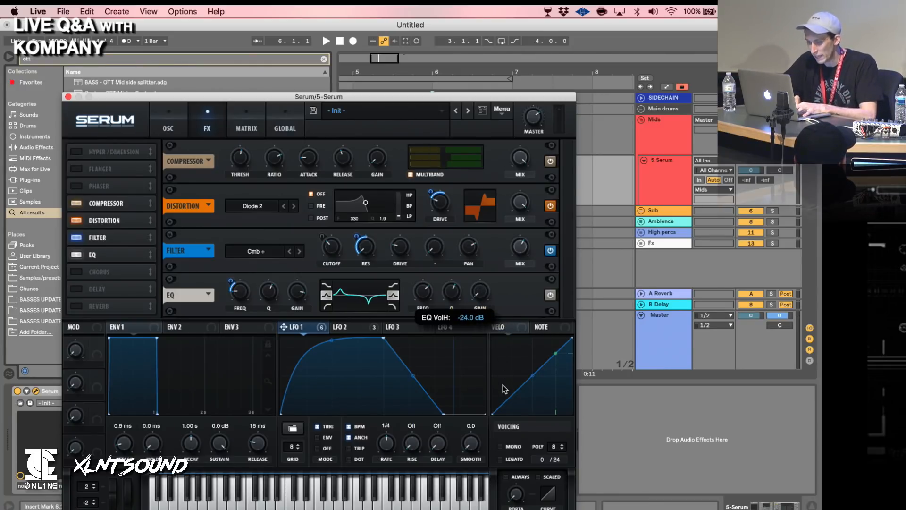
pyautogui.moveTo(291, 328); pyautogui.dragTo(432, 339)
pyautogui.press('a')
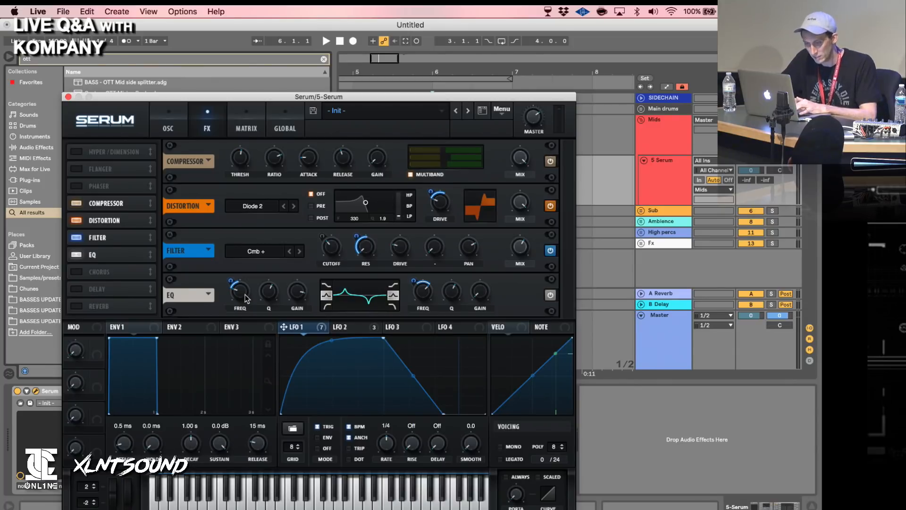
pyautogui.moveTo(245, 294); pyautogui.dragTo(244, 293)
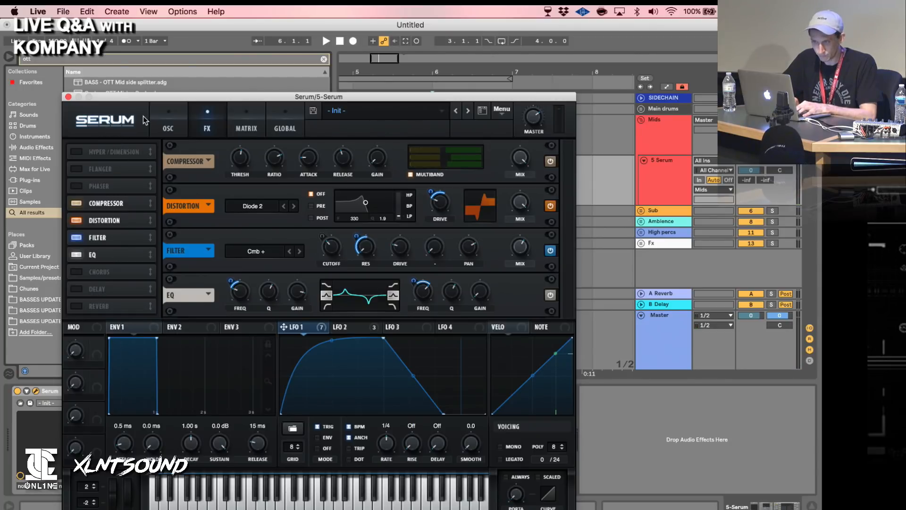
# Close the Serum window, move the Glue Compressor after the OTT rack, and set its makeup gain to 5.87 dB.
pyautogui.click(366, 325)
pyautogui.click(67, 97)
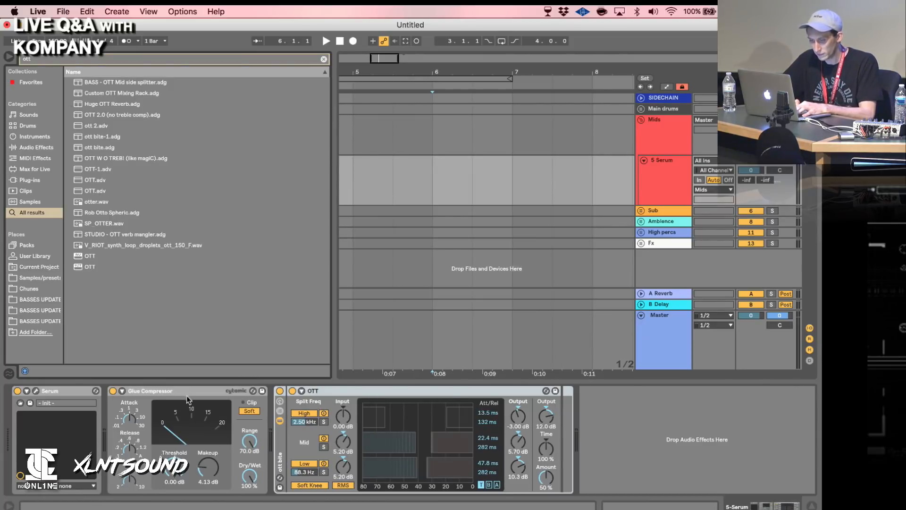
pyautogui.moveTo(188, 399); pyautogui.dragTo(613, 461)
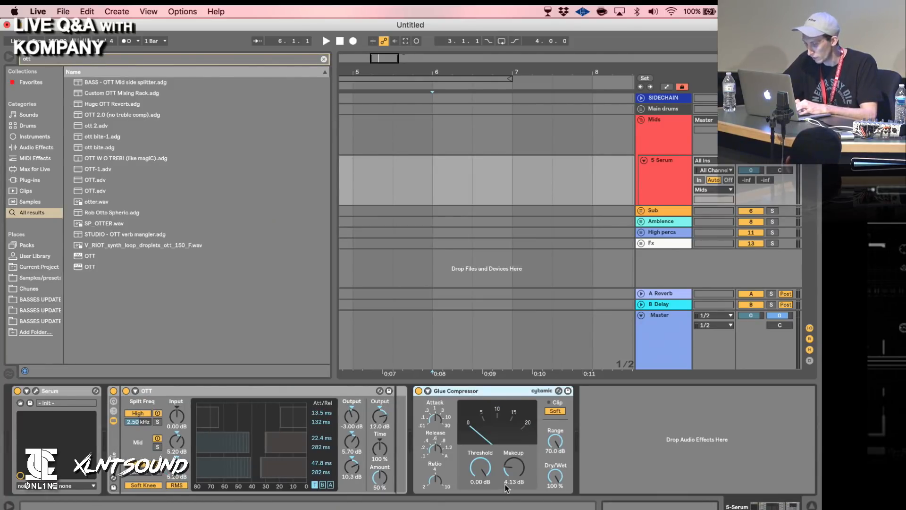
pyautogui.moveTo(506, 488); pyautogui.dragTo(506, 477)
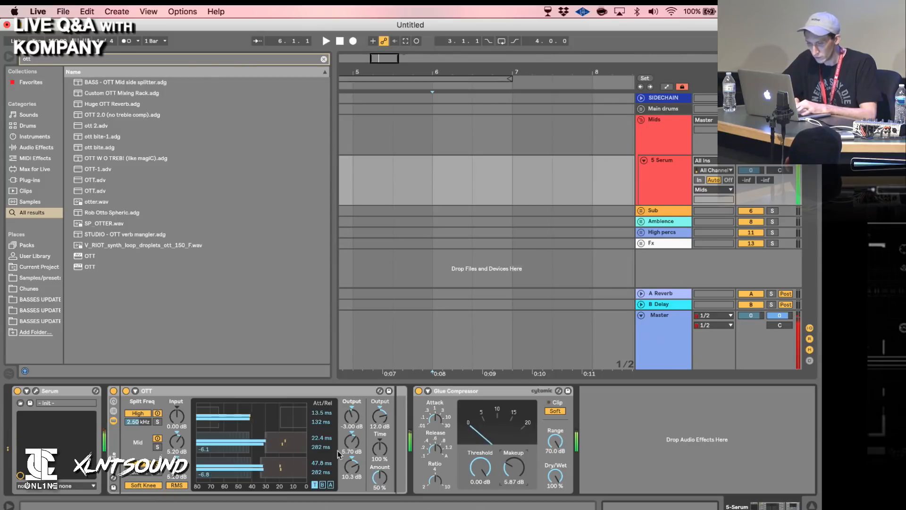
# Clear the browser's search text and bypass the ott bite rack on the Serum track.
pyautogui.press('super+f')
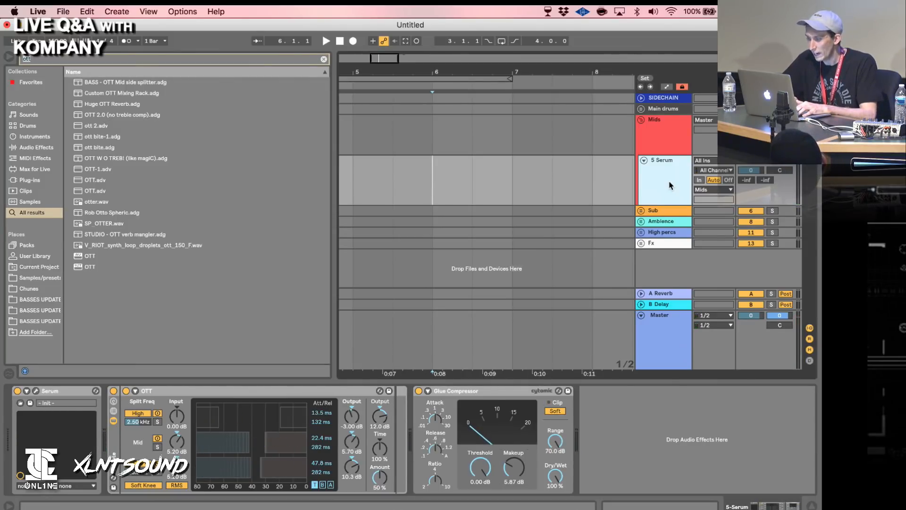
pyautogui.click(446, 198)
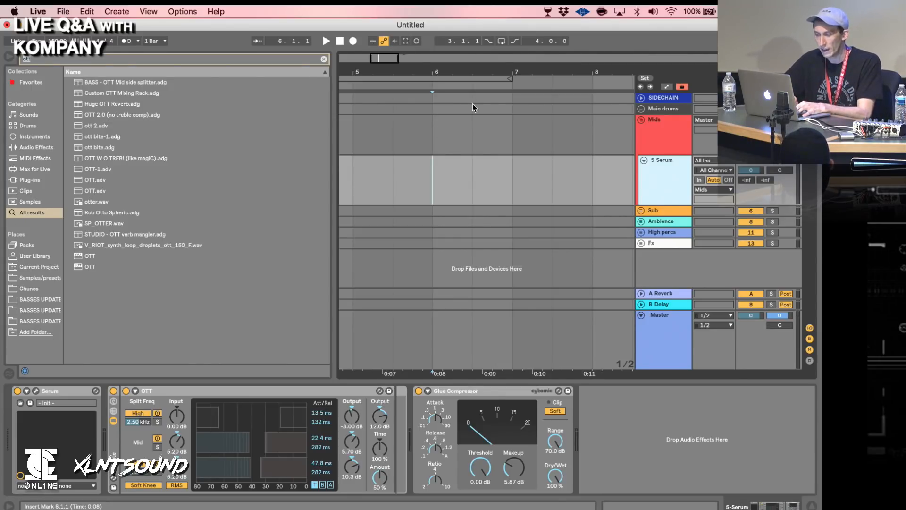
pyautogui.press('BackSpace')
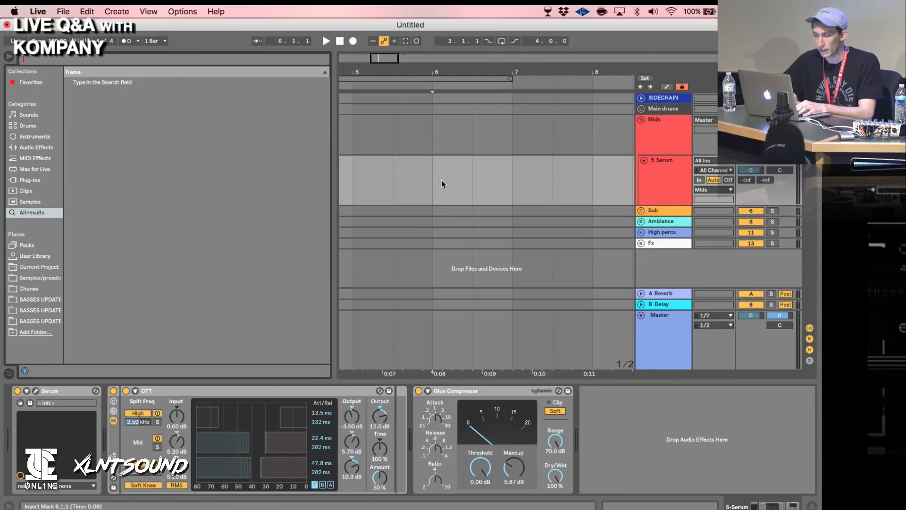
pyautogui.click(388, 186)
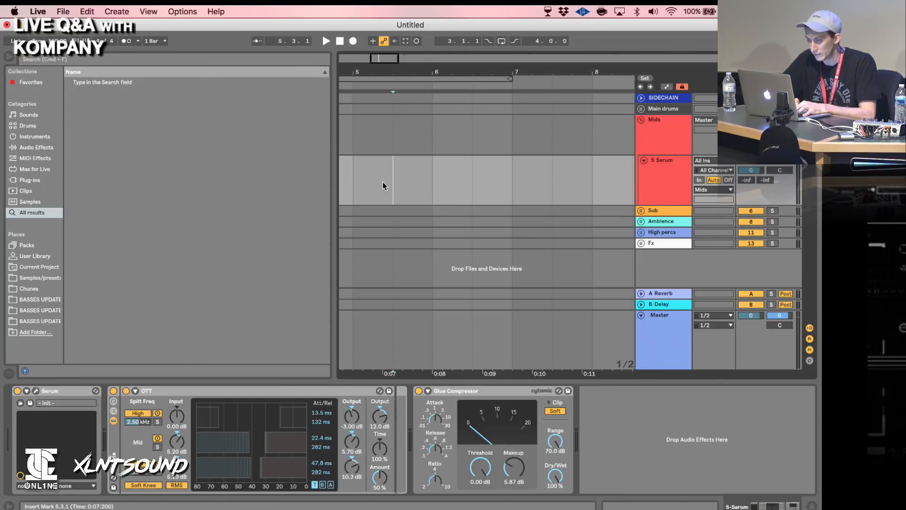
pyautogui.click(114, 391)
# Search the browser for "new fat fat", add new fat fat rack.adg to the Serum track, and close the plug-in windows it opens.
pyautogui.press('super+f')
pyautogui.write('new fat ')
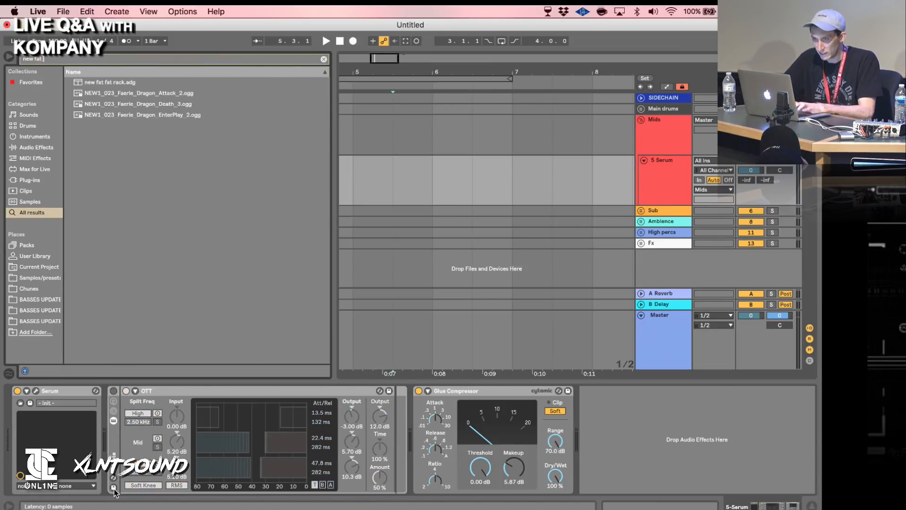
pyautogui.write('fat')
pyautogui.click(104, 87)
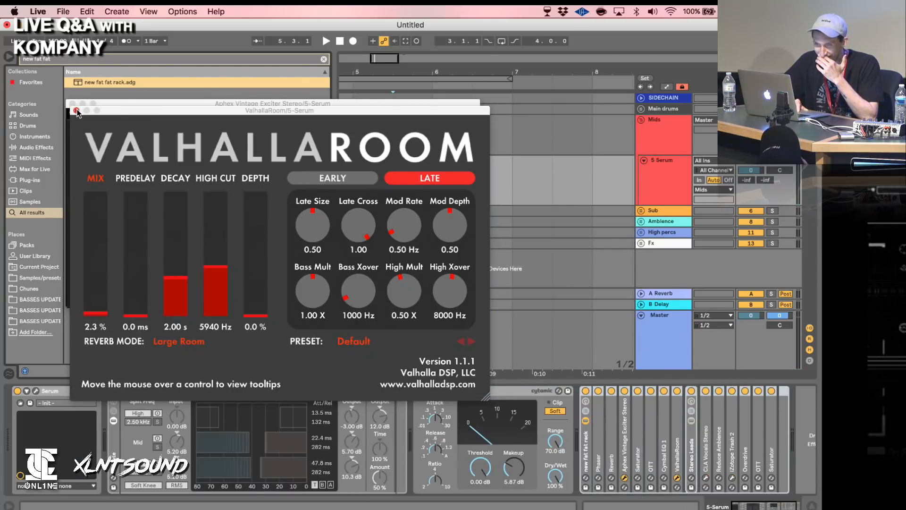
pyautogui.click(76, 111)
pyautogui.click(73, 104)
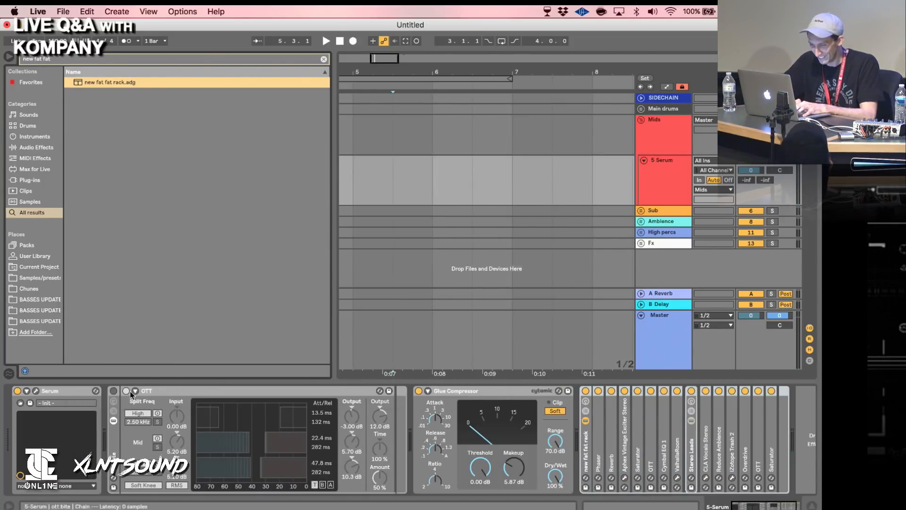
# Bypass the Glue Compressor, and move LFO 2's upper middle curve point in Serum lower and further along the curve.
pyautogui.click(418, 391)
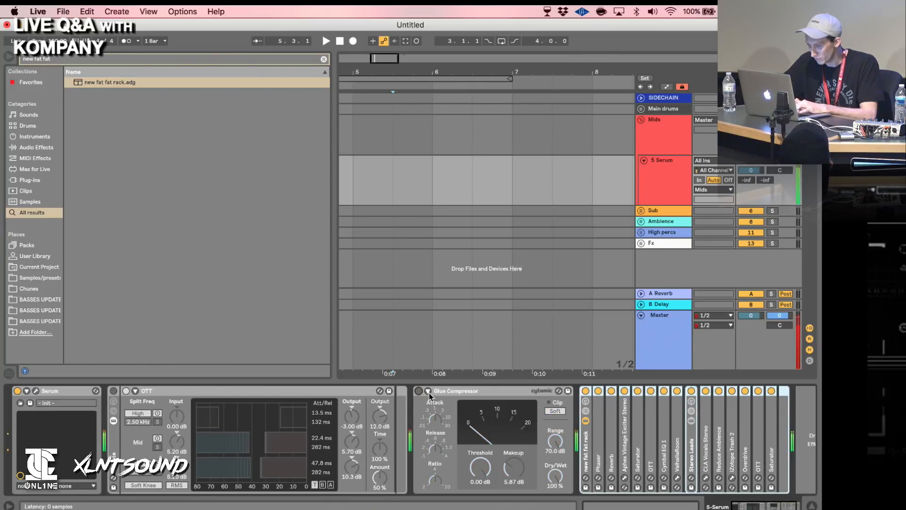
pyautogui.click(35, 391)
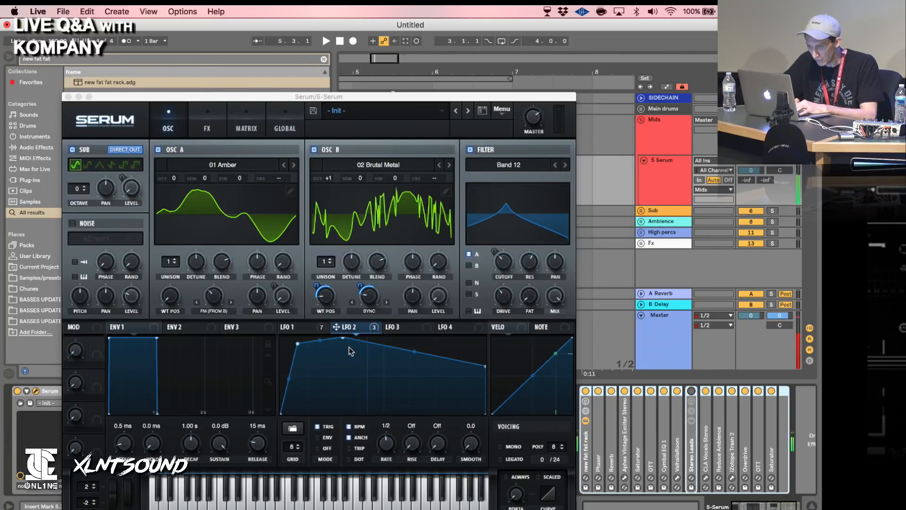
pyautogui.moveTo(342, 339); pyautogui.dragTo(379, 362)
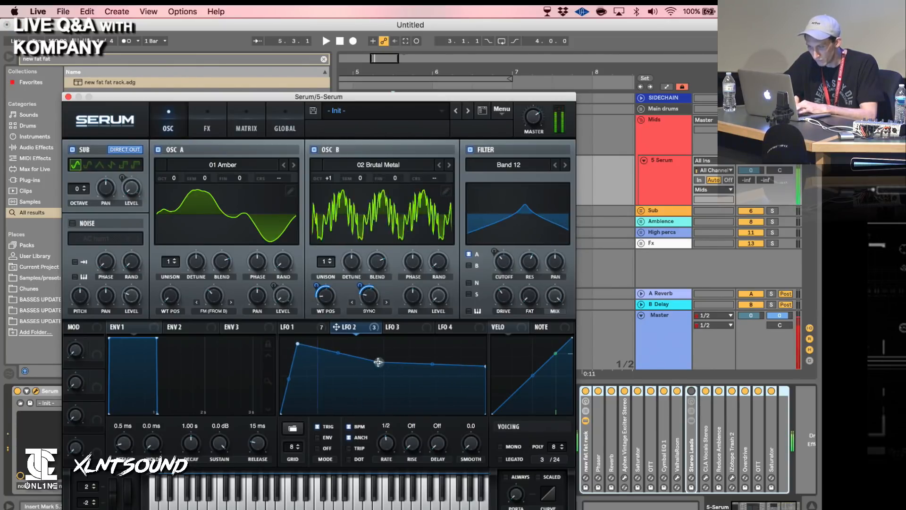
# Raise Osc B's octave to +2 in Serum, check LFO 2, and hide the plug-in window.
pyautogui.click(311, 326)
pyautogui.moveTo(334, 180); pyautogui.dragTo(328, 161)
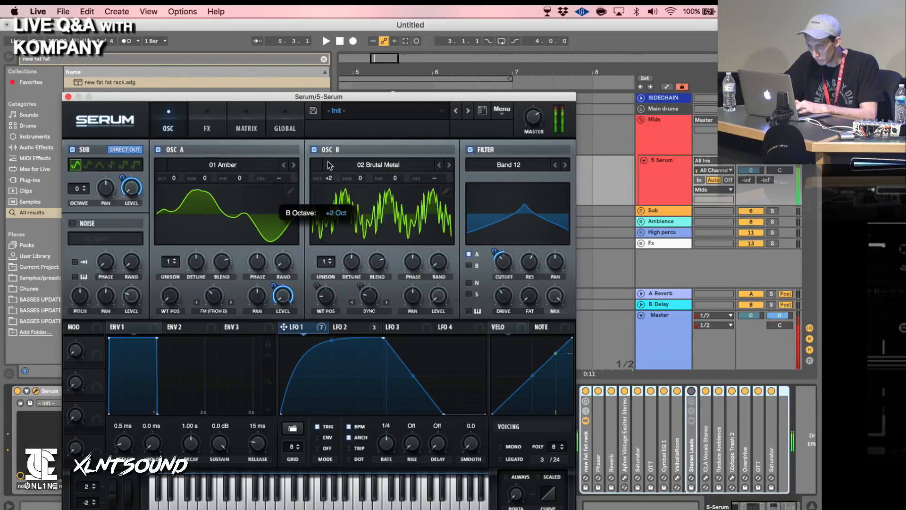
pyautogui.click(362, 329)
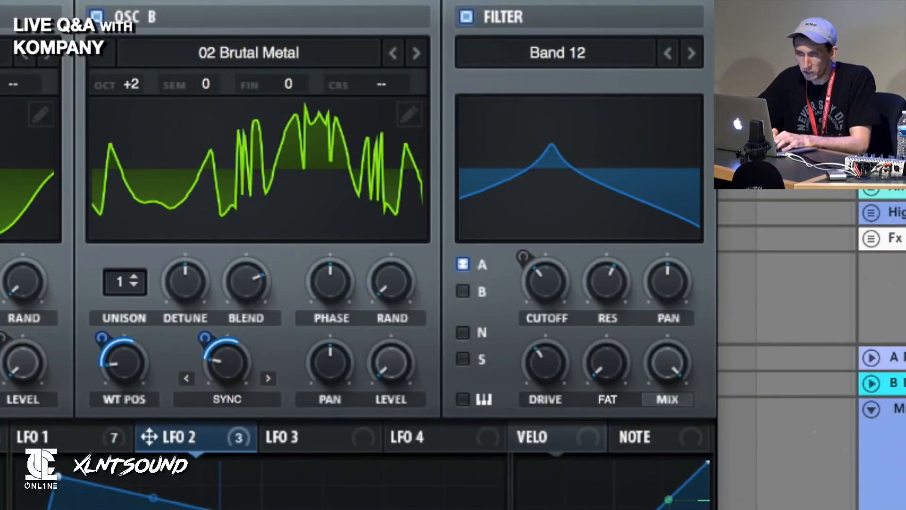
pyautogui.press('super+alt+p')
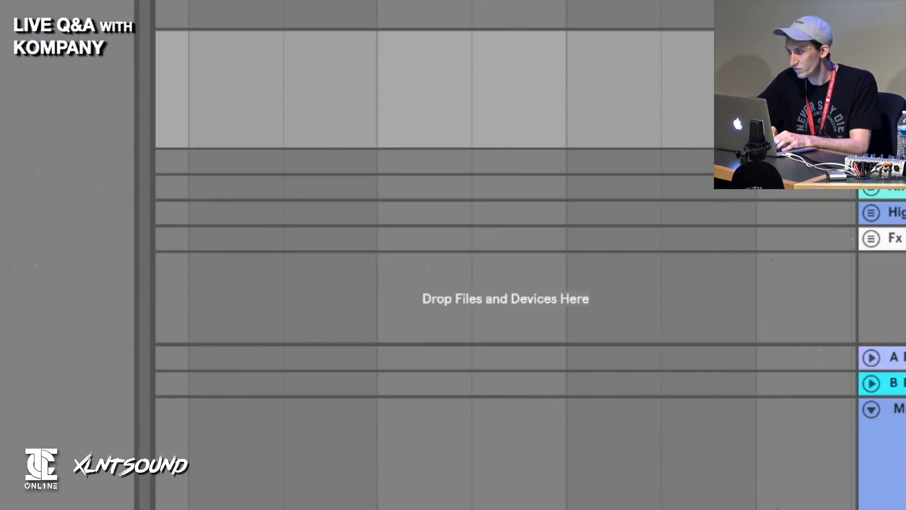
# Record a MIDI note at bar 8 on the Serum track and cut the clip down to one beat.
pyautogui.click(305, 96)
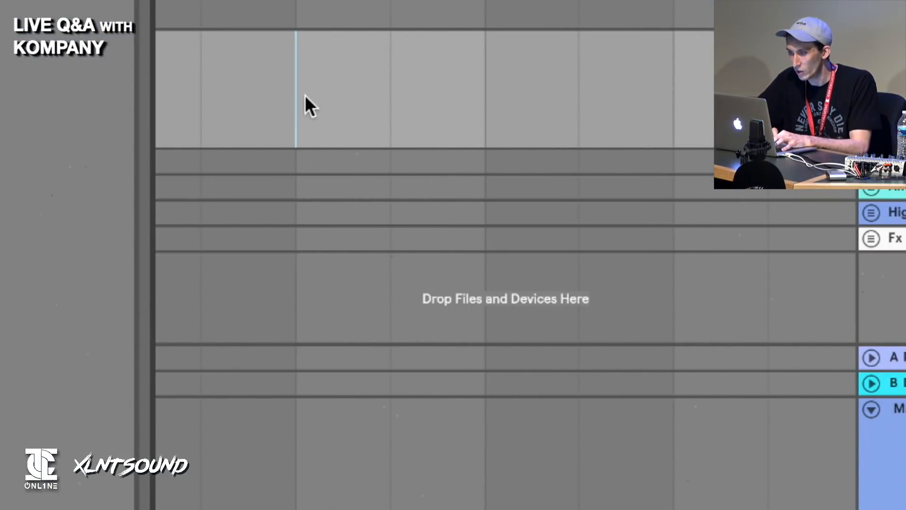
pyautogui.press('F9')
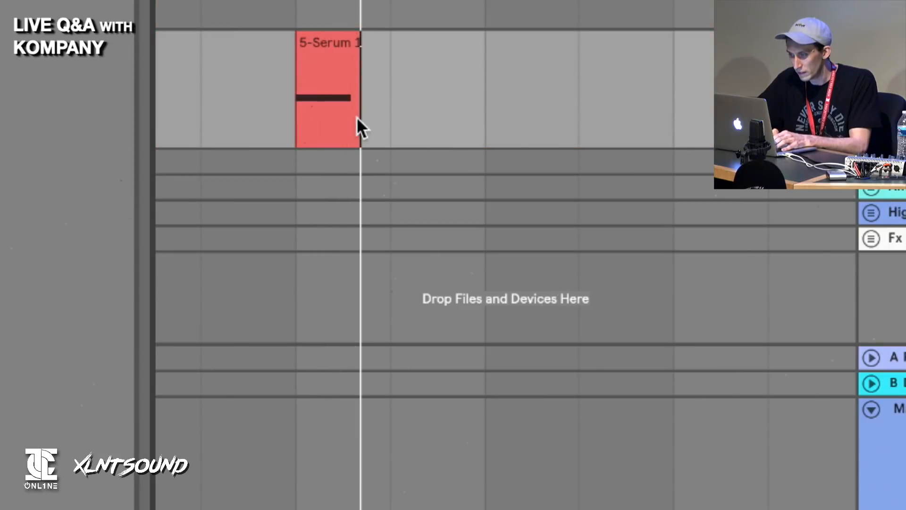
pyautogui.press('super+1')
pyautogui.moveTo(298, 115); pyautogui.dragTo(327, 114)
pyautogui.press('super+e')
pyautogui.click(351, 47)
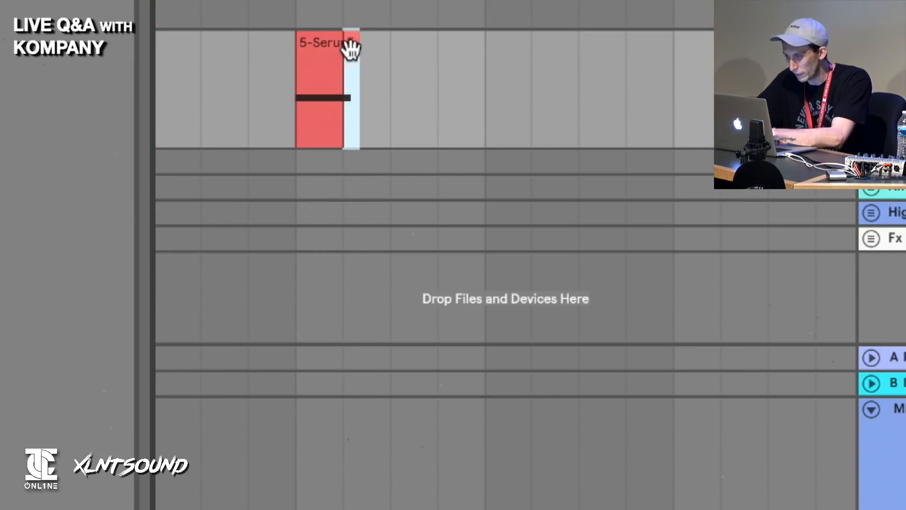
pyautogui.press('Delete')
# Insert an audio track below the Serum track and record Serum's output onto it from bar 8.
pyautogui.press('super+shift+t')
pyautogui.click(305, 181)
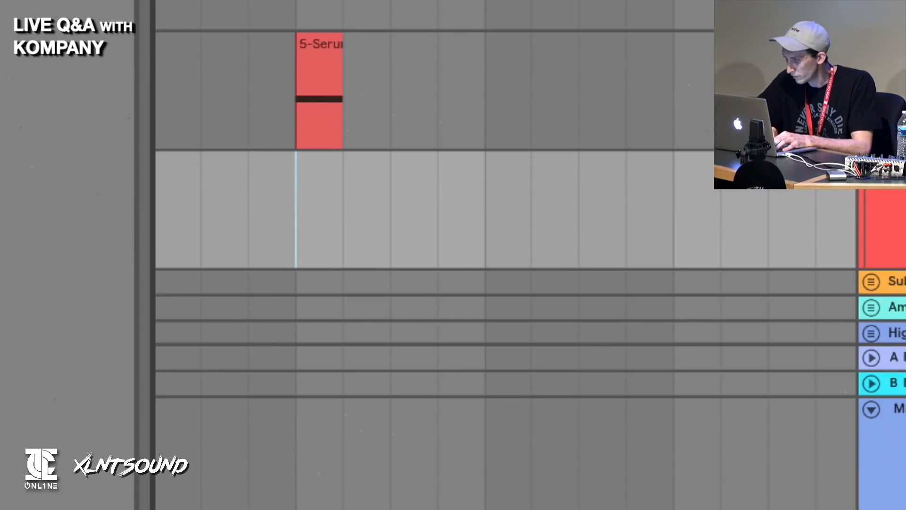
pyautogui.press('F9')
pyautogui.press('space')
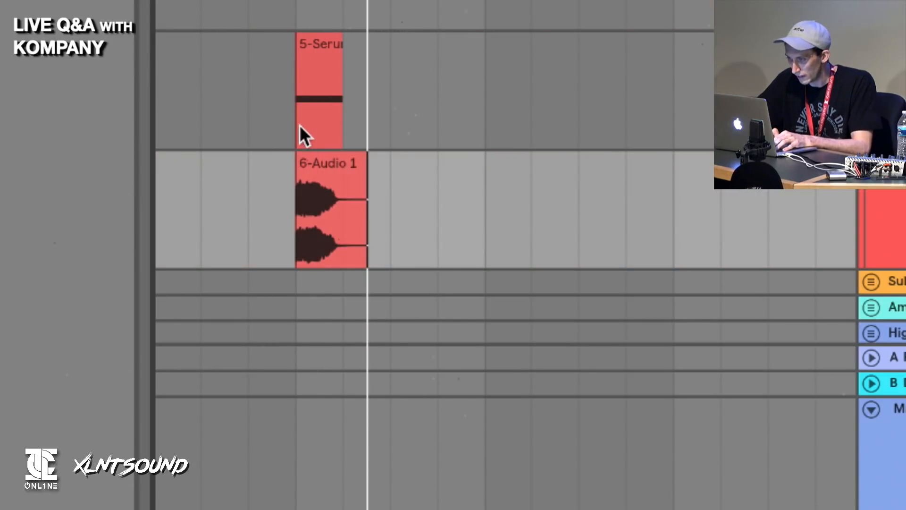
# Duplicate the one-beat MIDI clip directly after itself and shorten the copy to half a beat.
pyautogui.click(300, 125)
pyautogui.hotkey('ctrl', 'd')
pyautogui.click(416, 111)
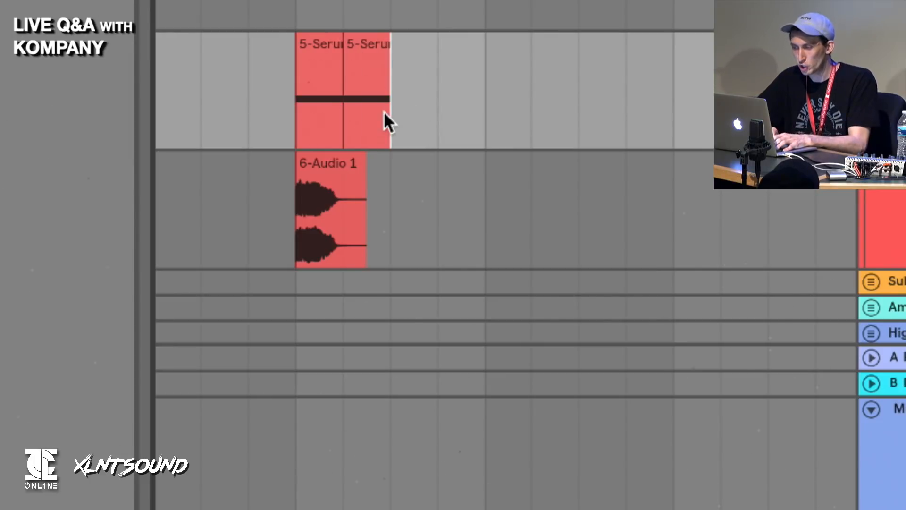
pyautogui.moveTo(384, 111); pyautogui.dragTo(426, 111)
pyautogui.click(356, 70)
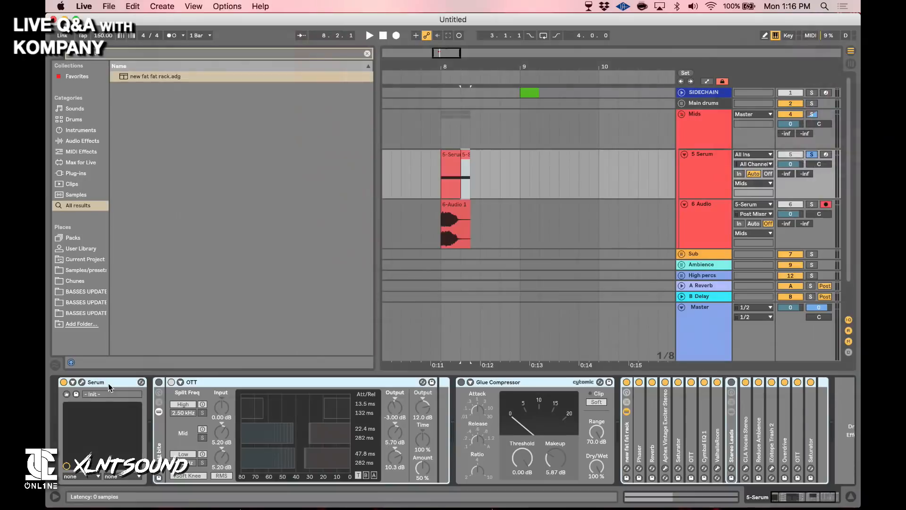
# Group the Serum track's devices into an Instrument Rack and save it to the User Library as "downbeat growl F".
pyautogui.press('super+c')
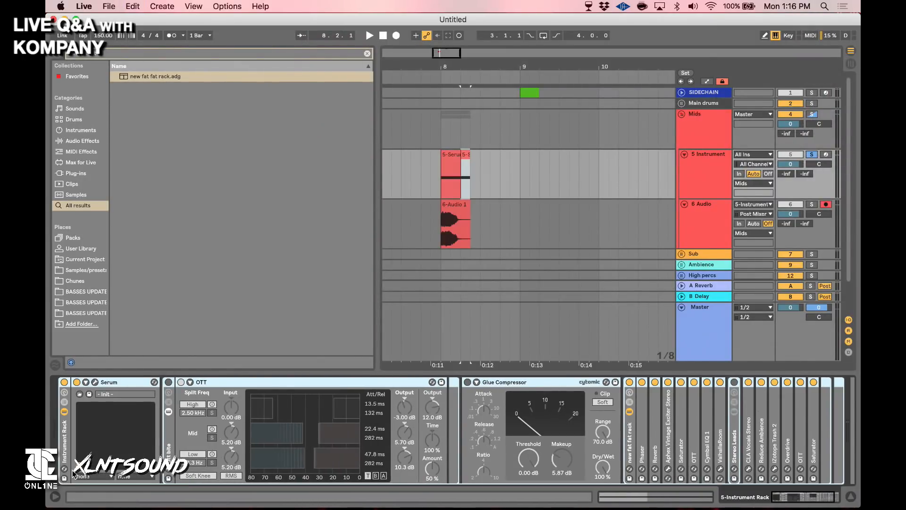
pyautogui.click(64, 479)
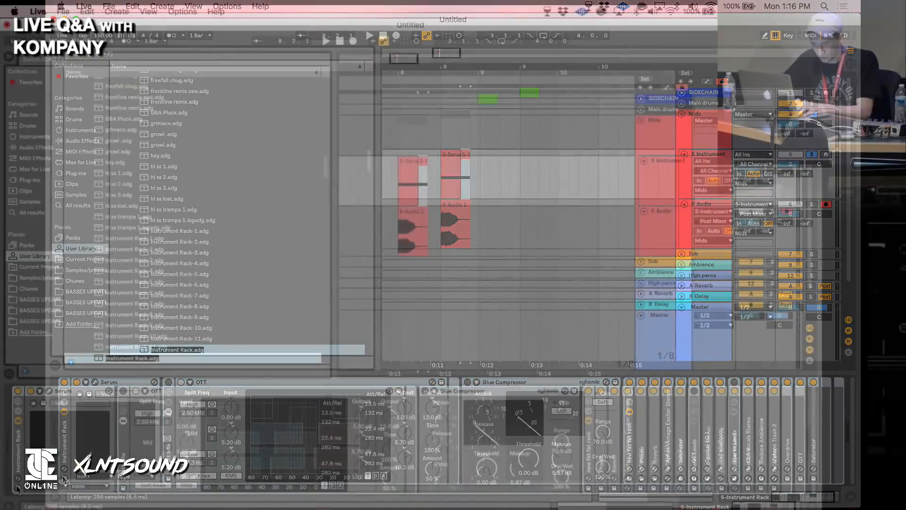
pyautogui.write('downbeat gro')
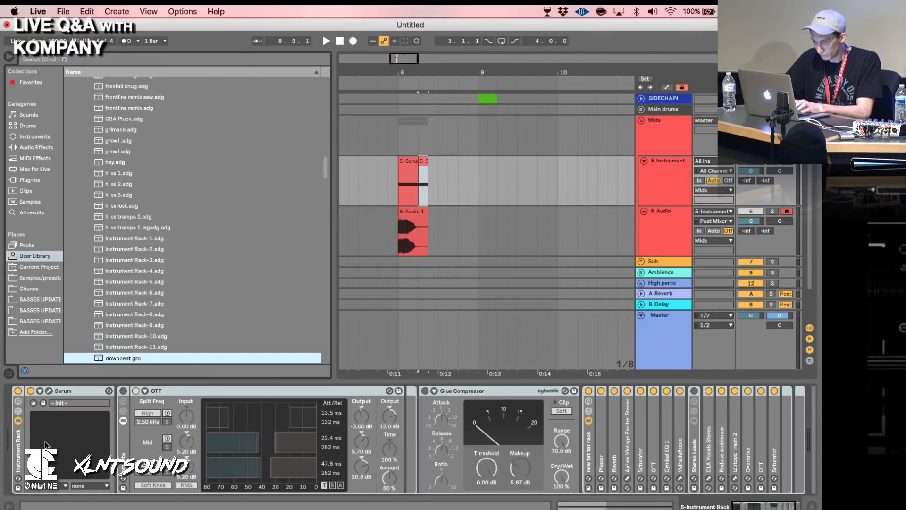
pyautogui.write('wl F')
pyautogui.press('Return')
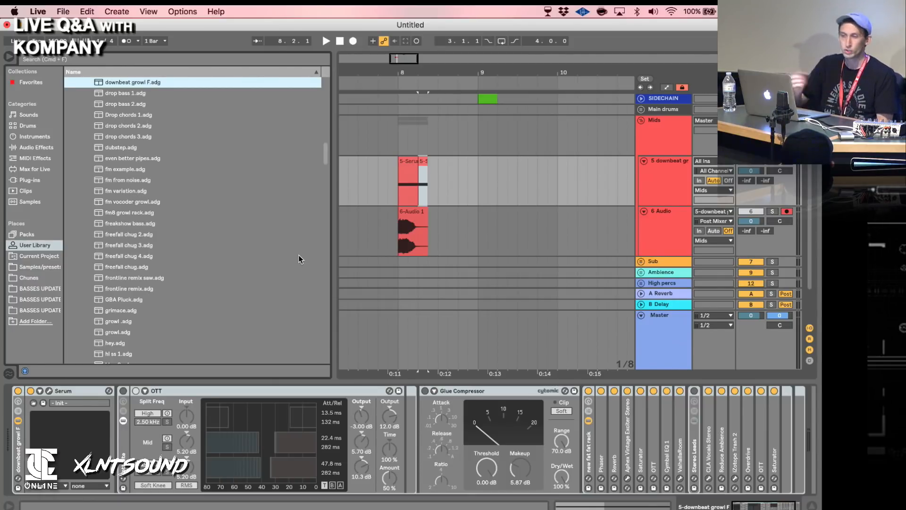
# Look through the saved freefall chug racks in the User Library.
pyautogui.click(164, 235)
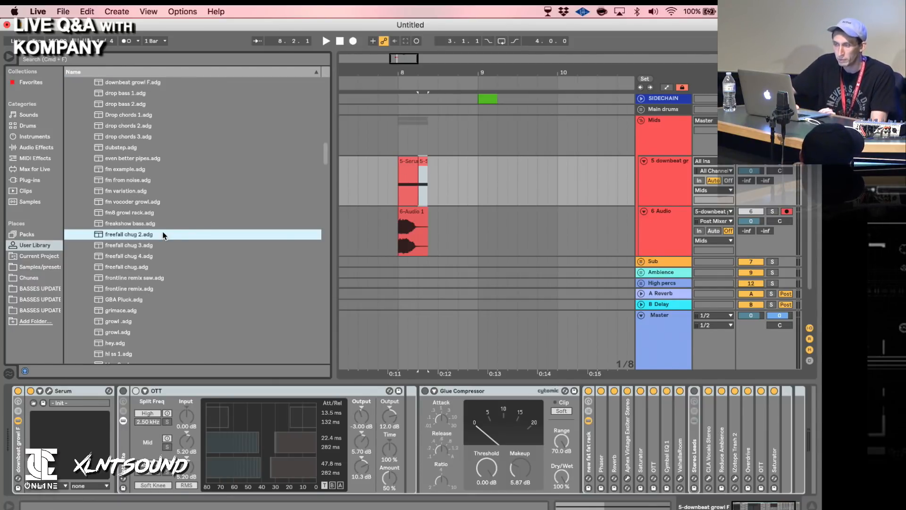
pyautogui.press('Down')
pyautogui.press('Down')
pyautogui.press('Down')
pyautogui.press('Up')
pyautogui.press('Down')
pyautogui.press('Up')
pyautogui.press('Up')
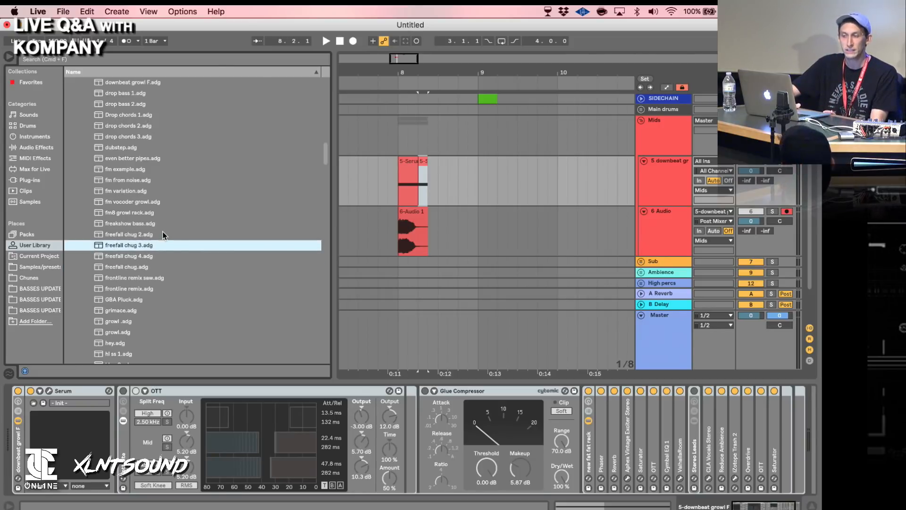
pyautogui.press('Up')
pyautogui.press('Down')
pyautogui.press('Down')
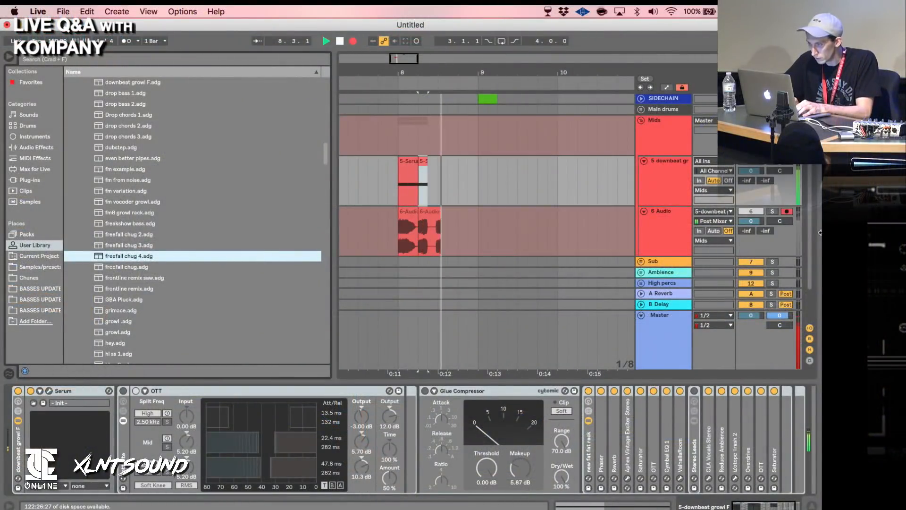
# Stop the audio recording, search for "valha", and add valhalla throw.adg to the 6 Audio track with ValhallaRoom's mix at 0.0 %.
pyautogui.press('space')
pyautogui.click(420, 243)
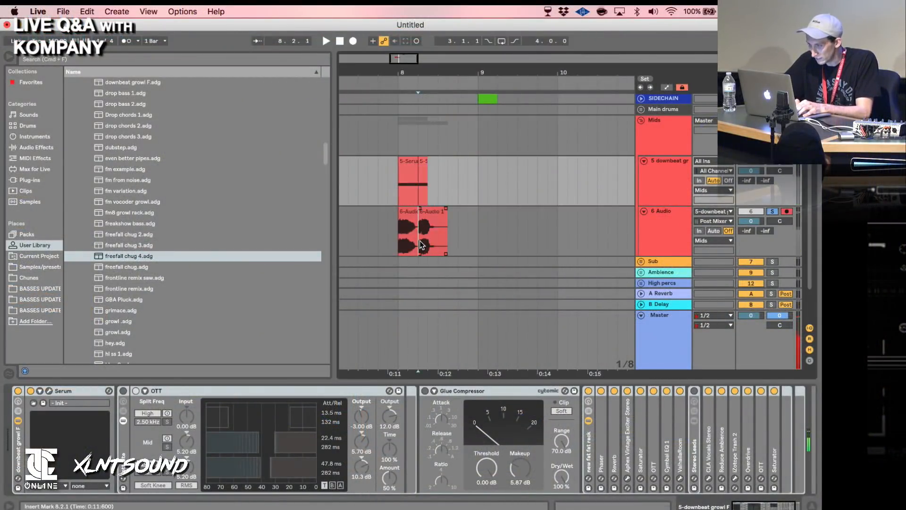
pyautogui.press('super+f')
pyautogui.write('valha')
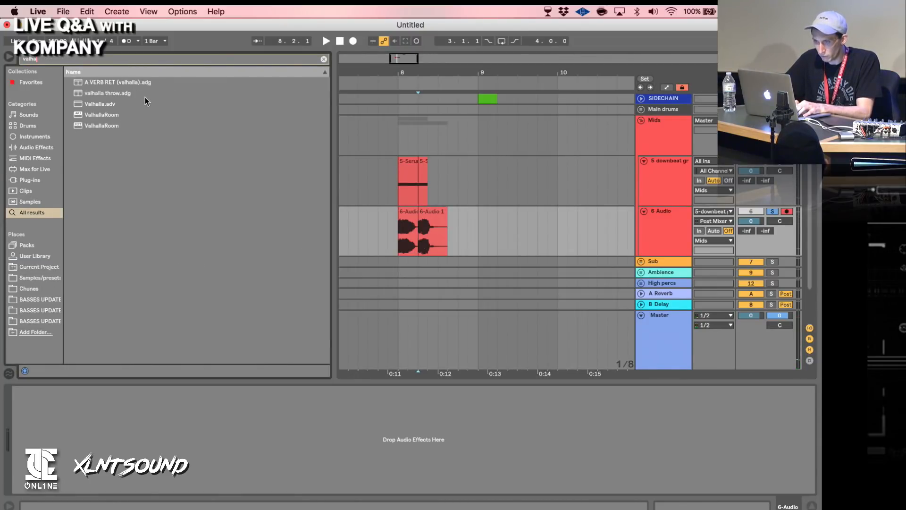
pyautogui.doubleClick(146, 96)
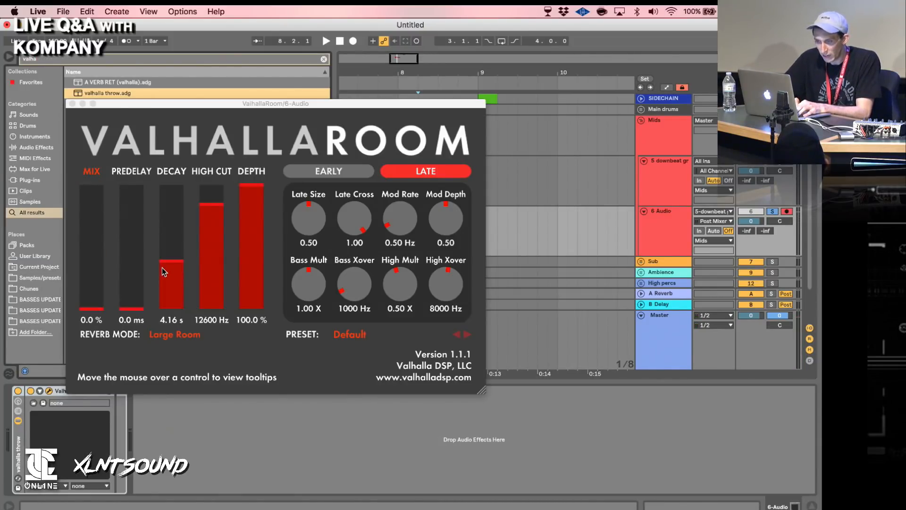
pyautogui.moveTo(91, 286); pyautogui.dragTo(96, 317)
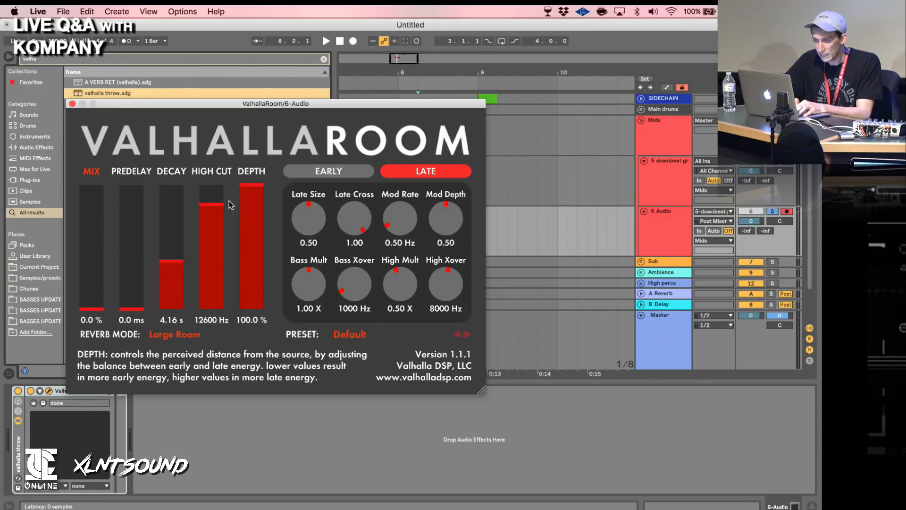
pyautogui.click(72, 104)
# Automate a ValhallaRoom mix throw near the end of the second audio clip's sound and play it back.
pyautogui.click(422, 240)
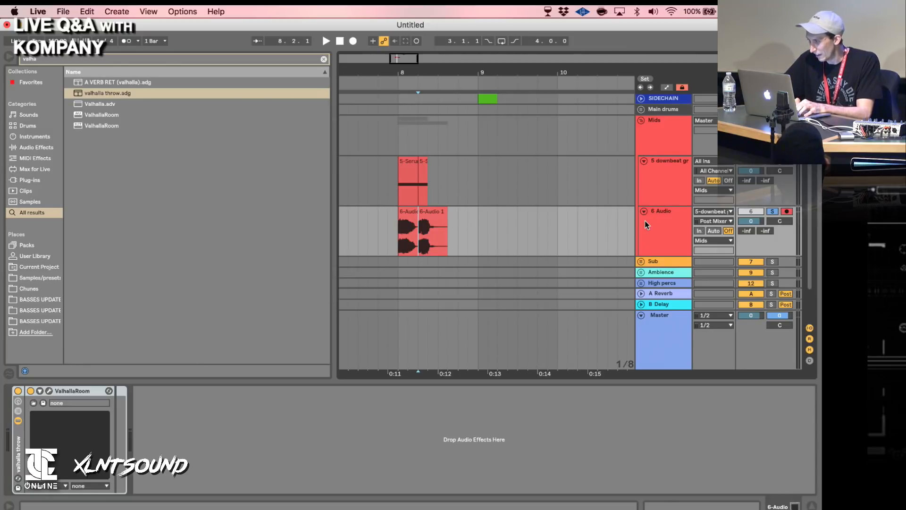
pyautogui.press('a')
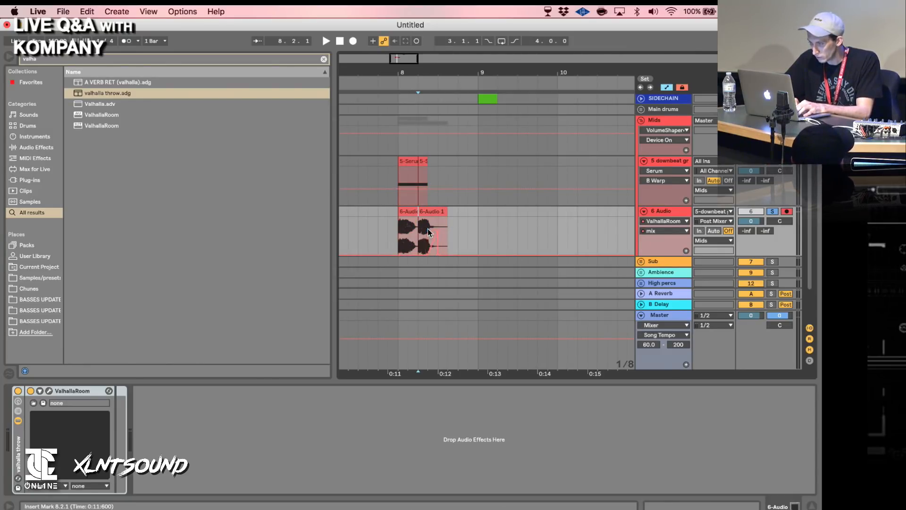
pyautogui.press('space')
pyautogui.moveTo(429, 230); pyautogui.dragTo(437, 237)
pyautogui.press('space')
pyautogui.press('space')
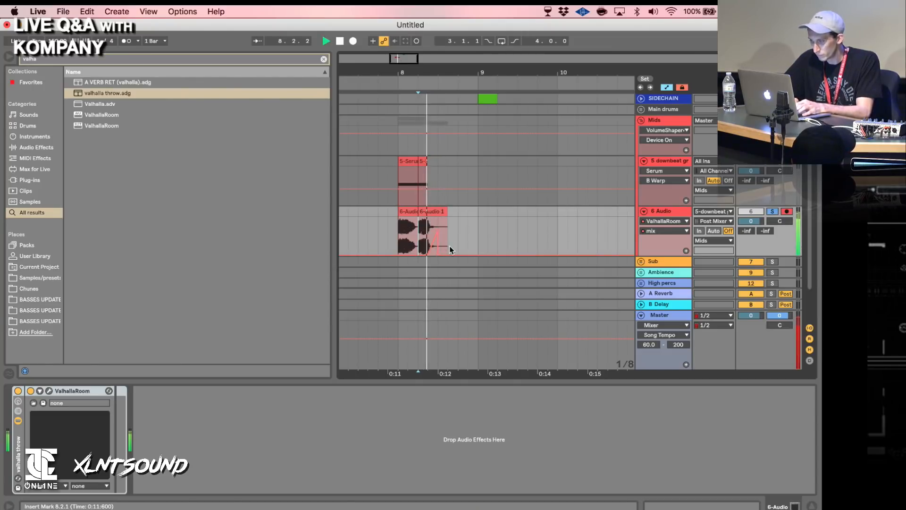
pyautogui.press('space')
pyautogui.press('a')
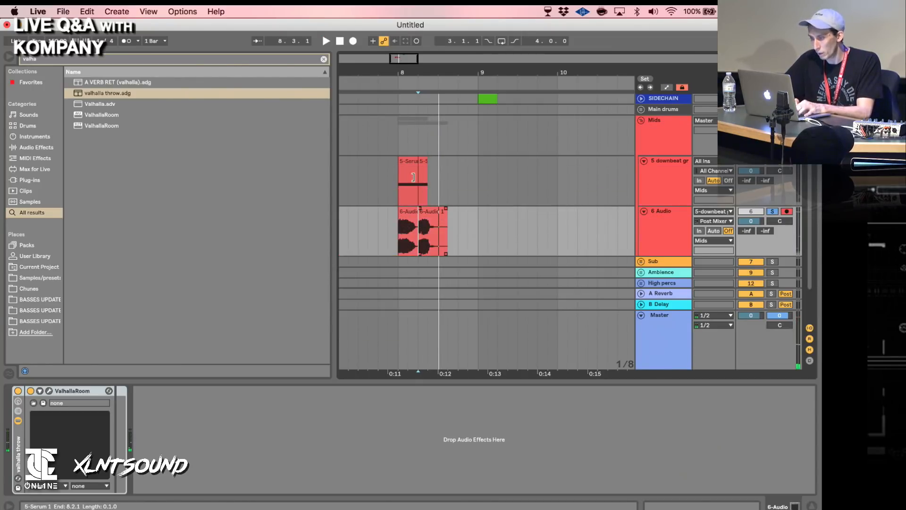
# Copy the first MIDI clip on the downbeat growl track to 8.3.1 and extend the copy to 10.1.1.
pyautogui.click(411, 175)
pyautogui.press('super+c')
pyautogui.click(438, 186)
pyautogui.press('super+v')
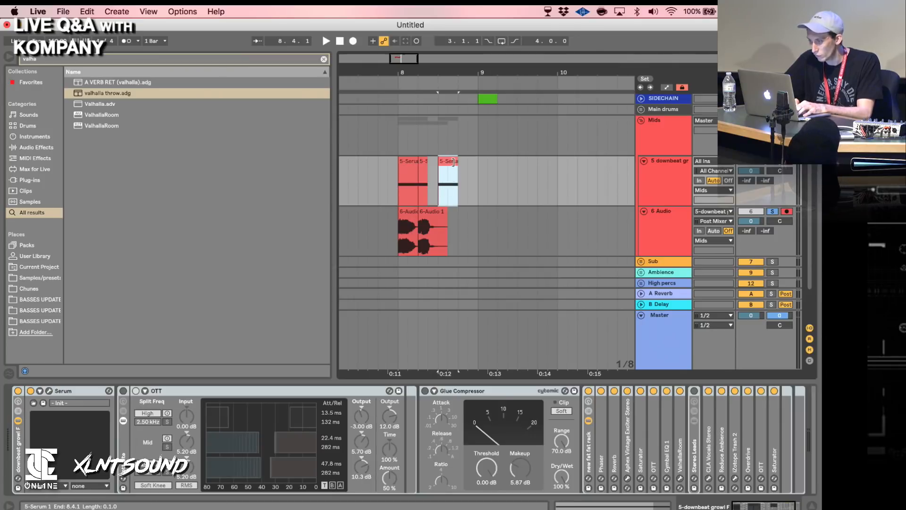
pyautogui.moveTo(458, 161); pyautogui.dragTo(559, 161)
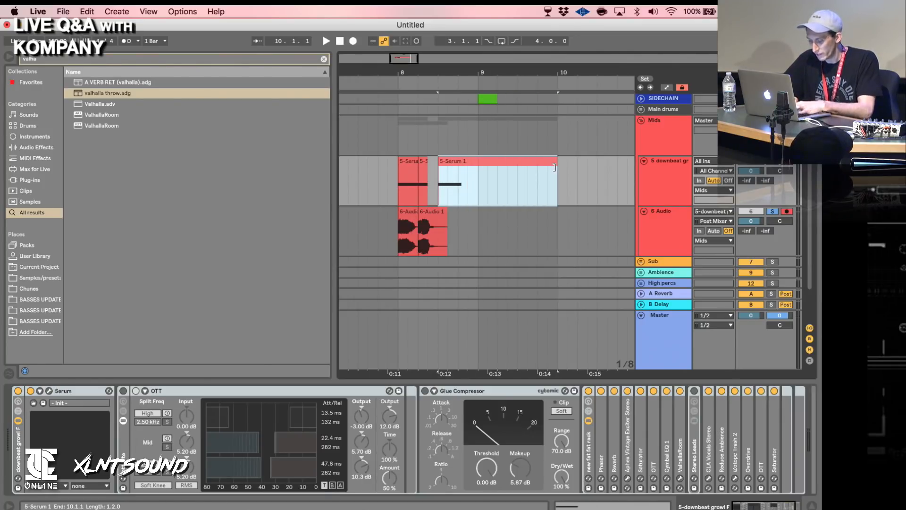
# Apply Legato to the F0 note in the extended clip and return to the track's devices.
pyautogui.doubleClick(543, 162)
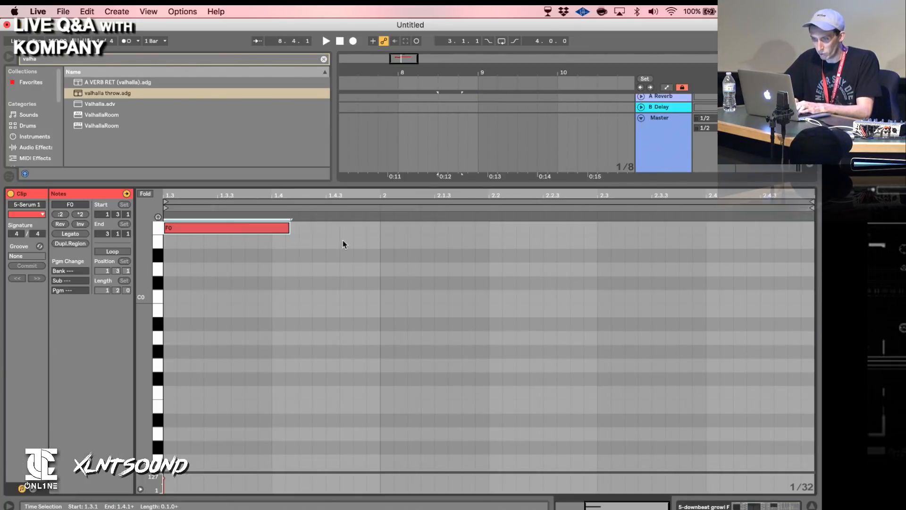
pyautogui.click(67, 234)
pyautogui.click(755, 506)
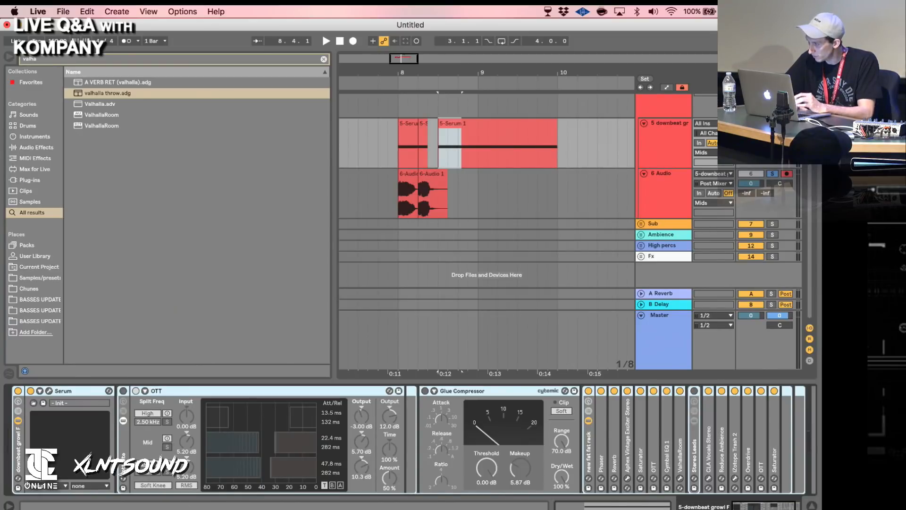
# Set LFO 1's rate to 2 bar in Serum, adjust its curve points, and bring up LFO 2.
pyautogui.click(50, 392)
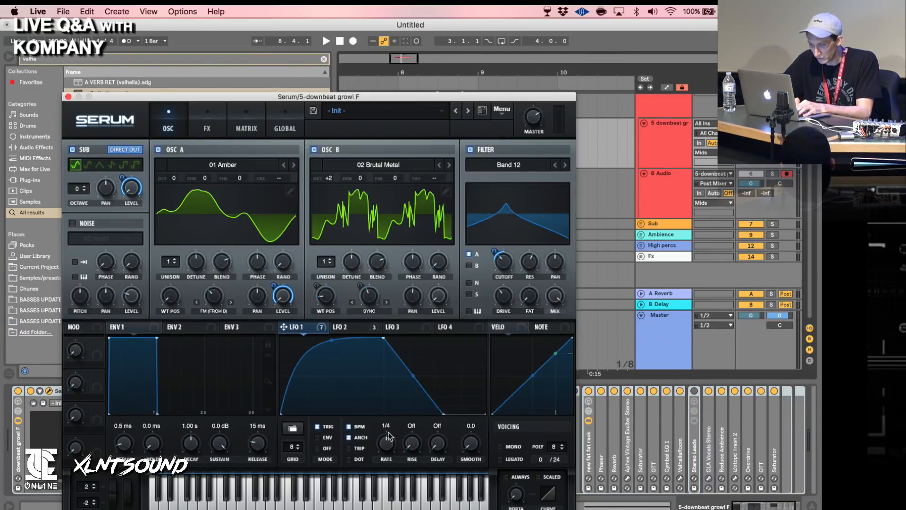
pyautogui.moveTo(388, 448); pyautogui.dragTo(393, 462)
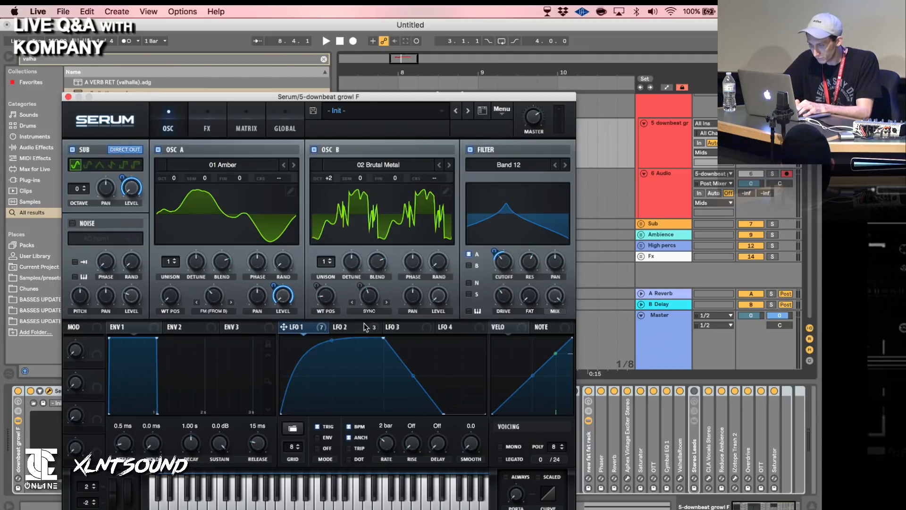
pyautogui.moveTo(333, 341); pyautogui.dragTo(331, 332)
pyautogui.moveTo(445, 415); pyautogui.dragTo(509, 361)
pyautogui.click(377, 329)
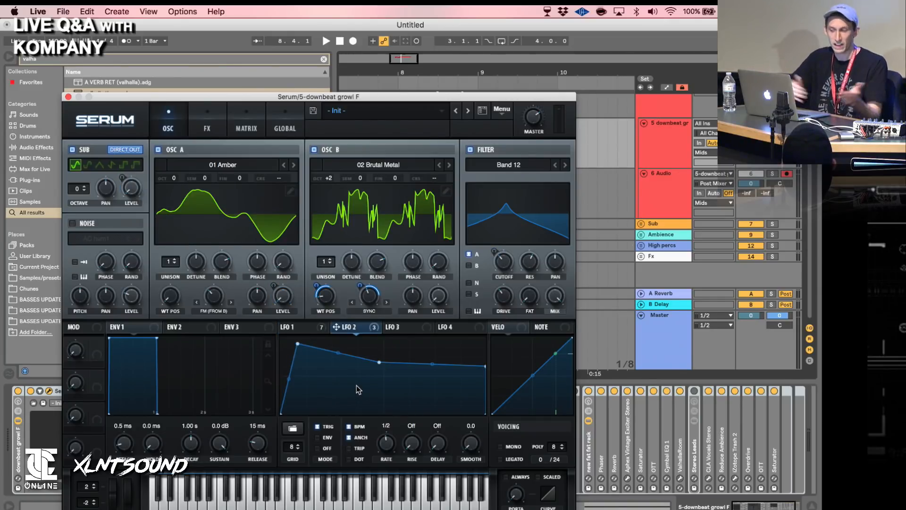
# Reshape LFO 2 into a dip followed by a curved rise to full level, set its mode to ENV, and audition the sound.
pyautogui.press('space')
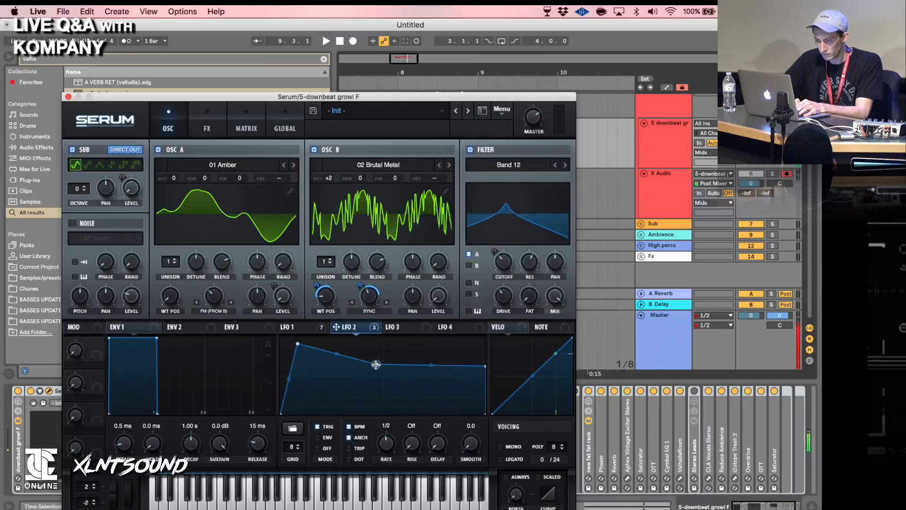
pyautogui.moveTo(379, 362); pyautogui.dragTo(365, 399)
pyautogui.moveTo(425, 381); pyautogui.dragTo(425, 366)
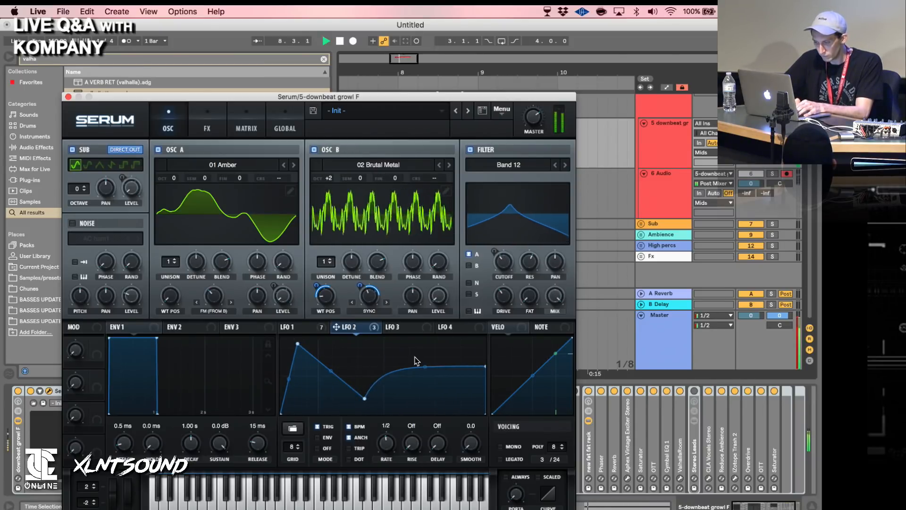
pyautogui.press('space')
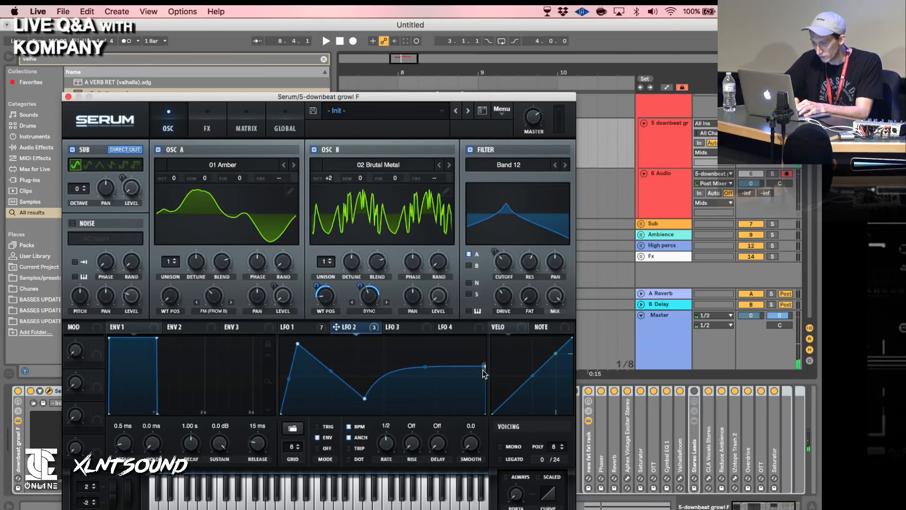
pyautogui.moveTo(483, 367); pyautogui.dragTo(483, 337)
pyautogui.press('space')
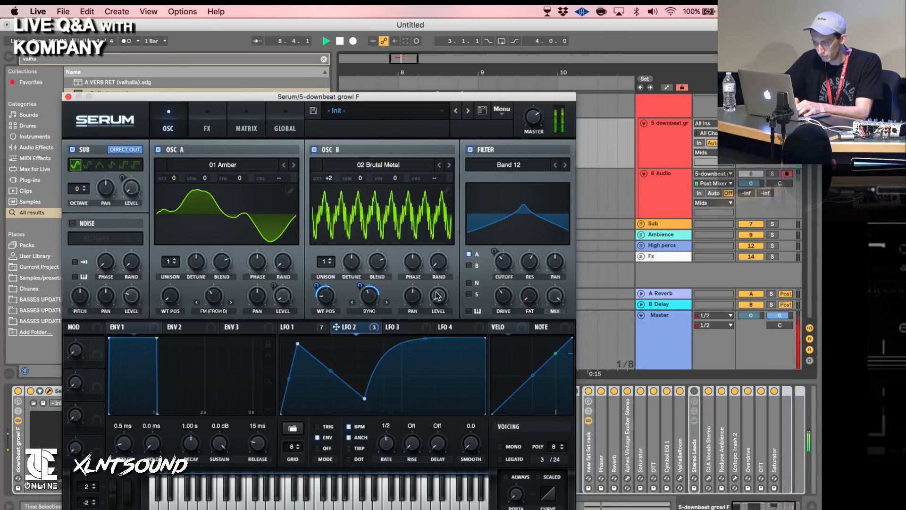
pyautogui.press('space')
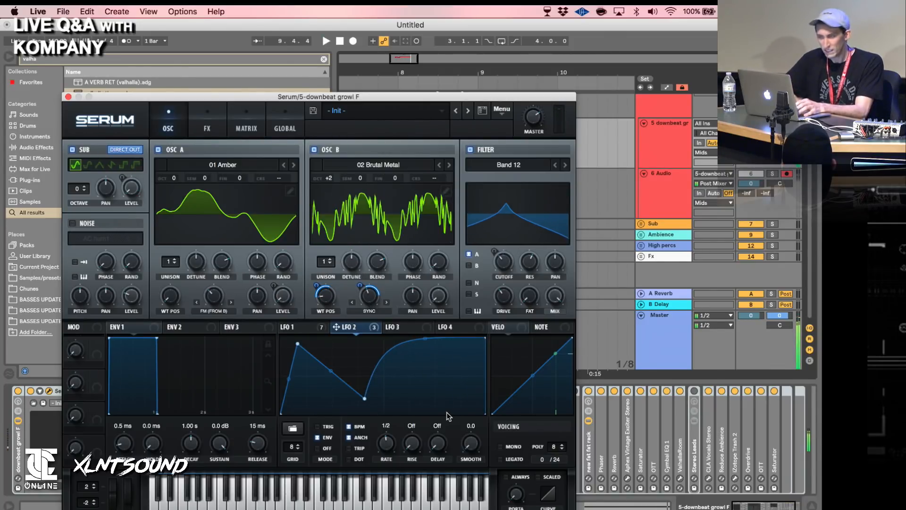
# Route LFO 3 to Mast.Tun in Serum's mod matrix with a very small amount and turn that row's output all the way down.
pyautogui.click(244, 126)
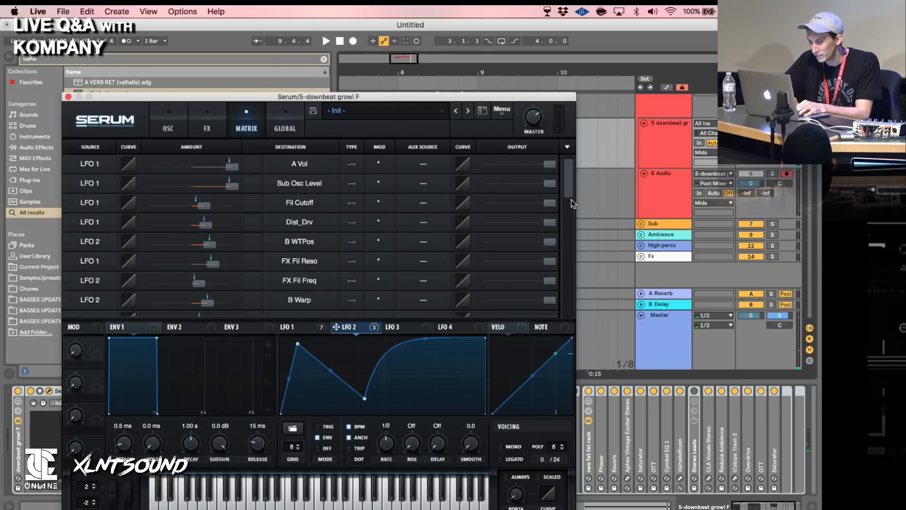
pyautogui.moveTo(571, 201); pyautogui.dragTo(570, 246)
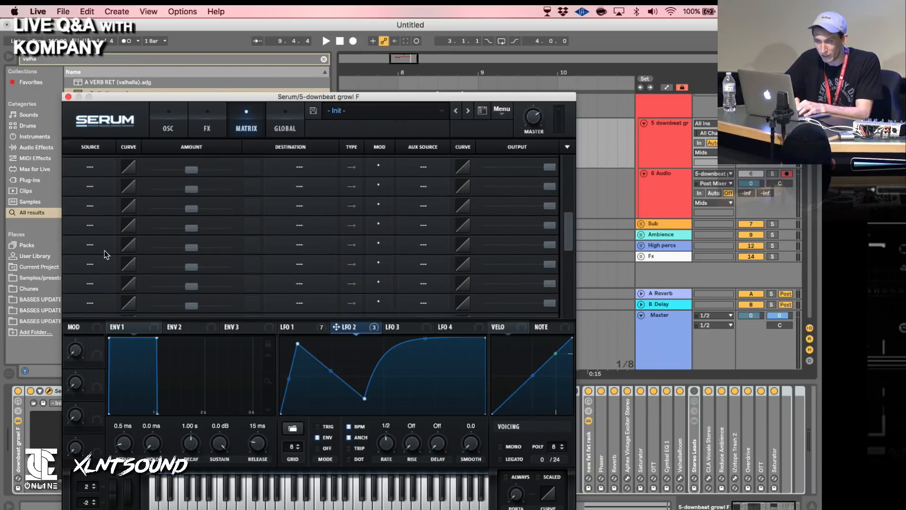
pyautogui.scroll(3, 104, 250)
pyautogui.click(95, 231)
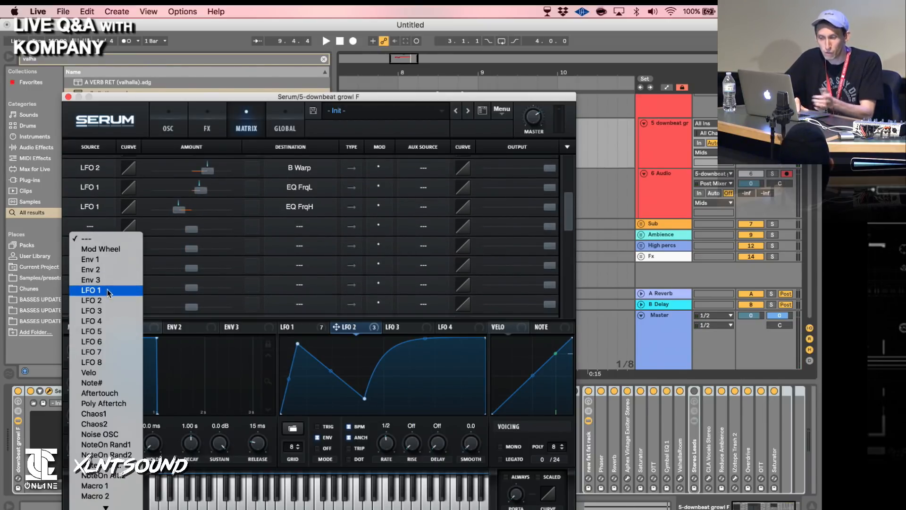
pyautogui.click(103, 310)
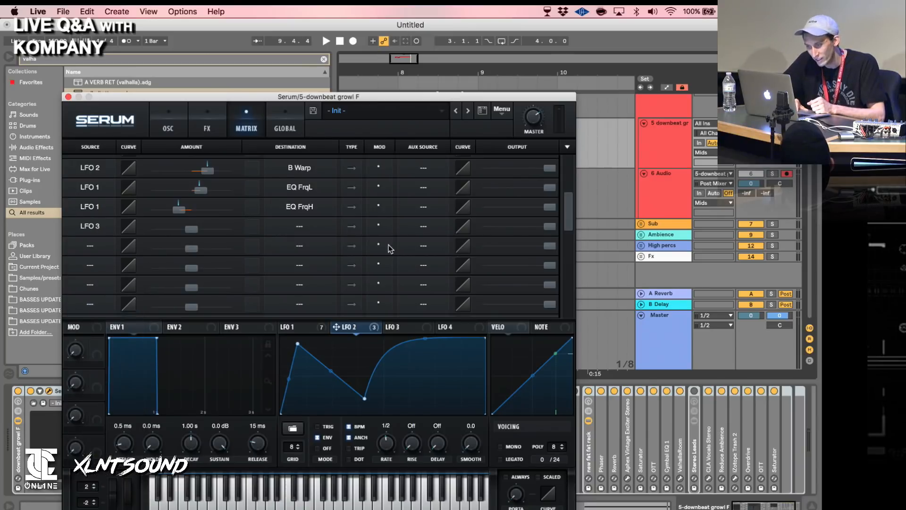
pyautogui.click(309, 229)
pyautogui.moveTo(307, 313)
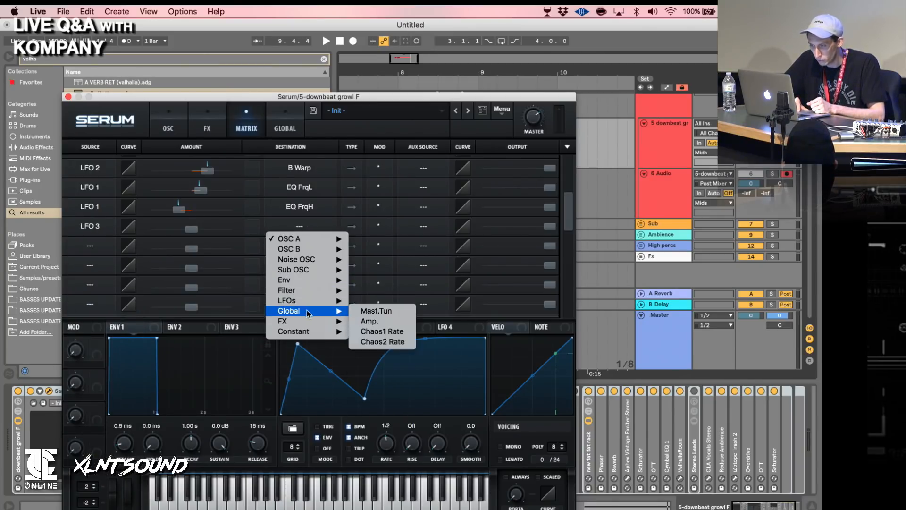
pyautogui.click(377, 311)
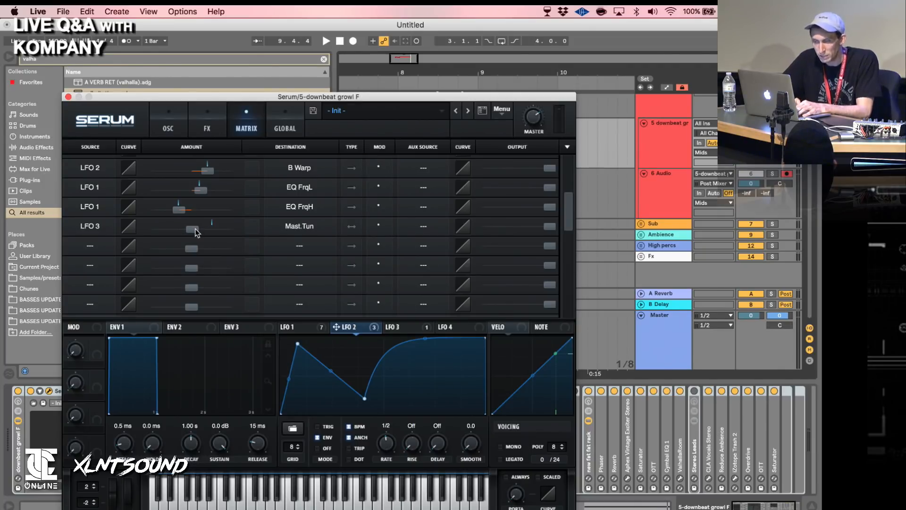
pyautogui.moveTo(557, 228); pyautogui.dragTo(422, 217)
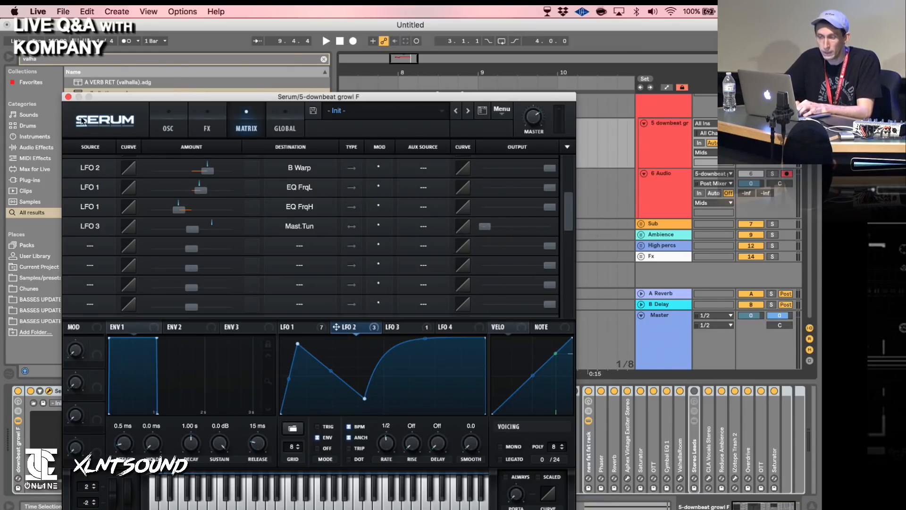
# Automate Mod11 out as a curved ramp from 0 at 8.3.1 to 100 at 10.1.1 and play it back.
pyautogui.click(68, 97)
pyautogui.press('a')
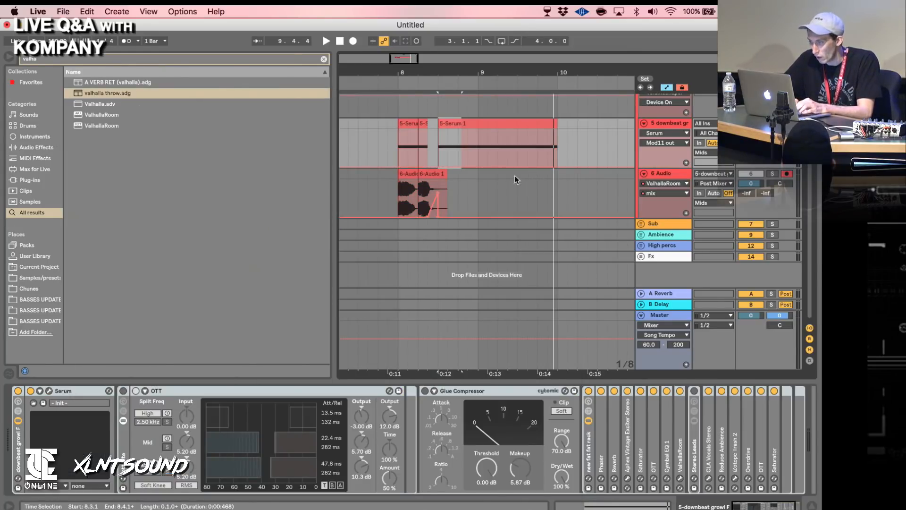
pyautogui.click(439, 166)
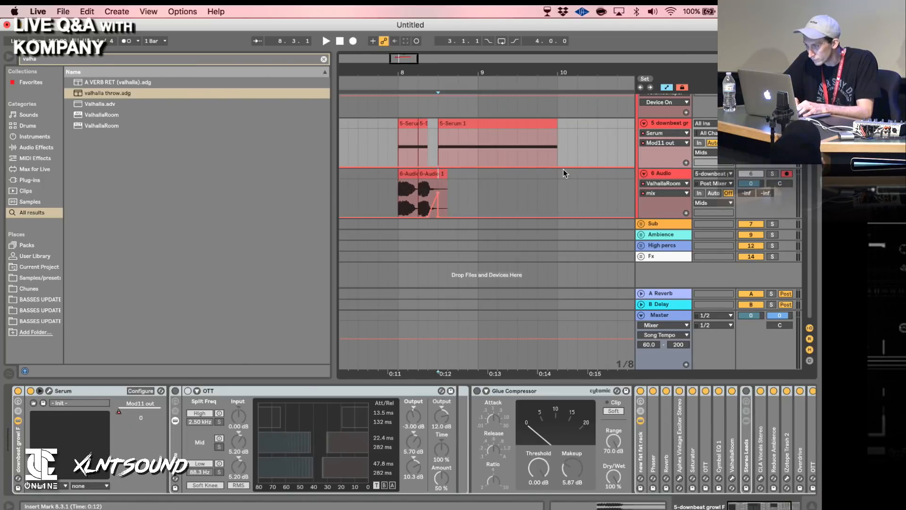
pyautogui.moveTo(560, 165); pyautogui.dragTo(559, 129)
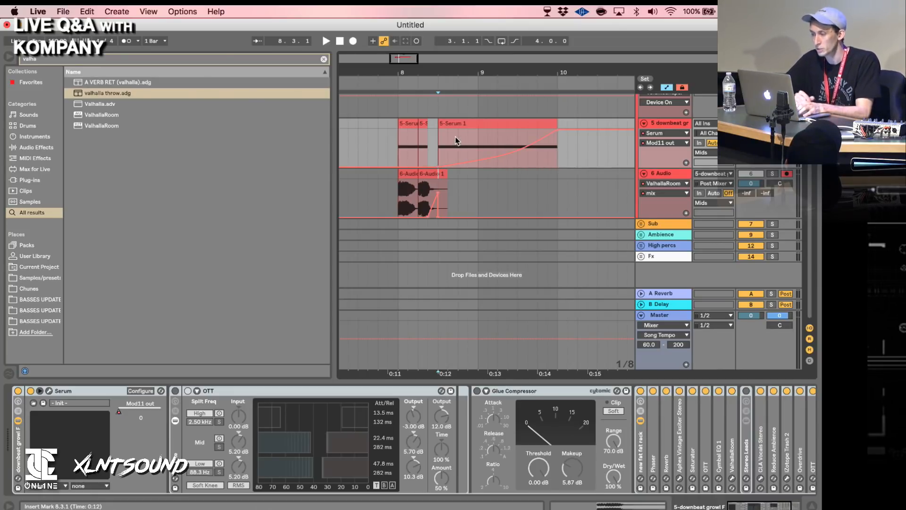
pyautogui.press('space')
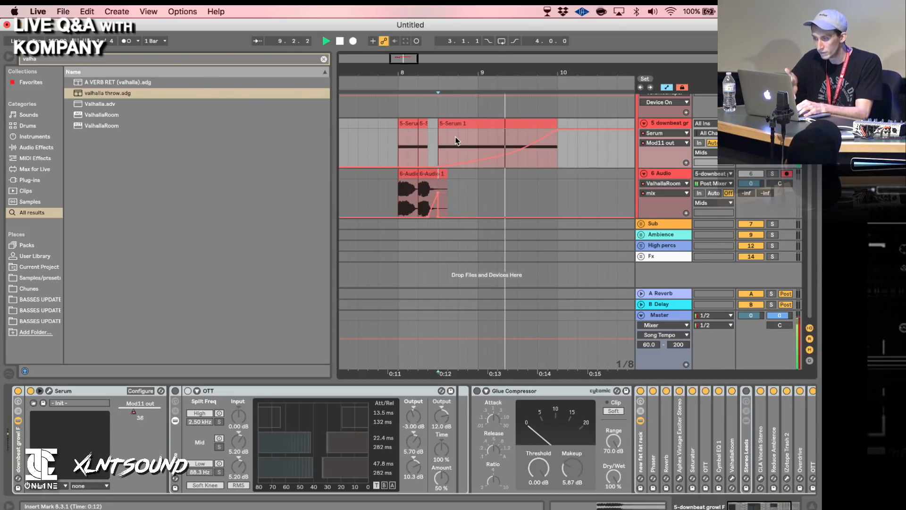
pyautogui.press('space')
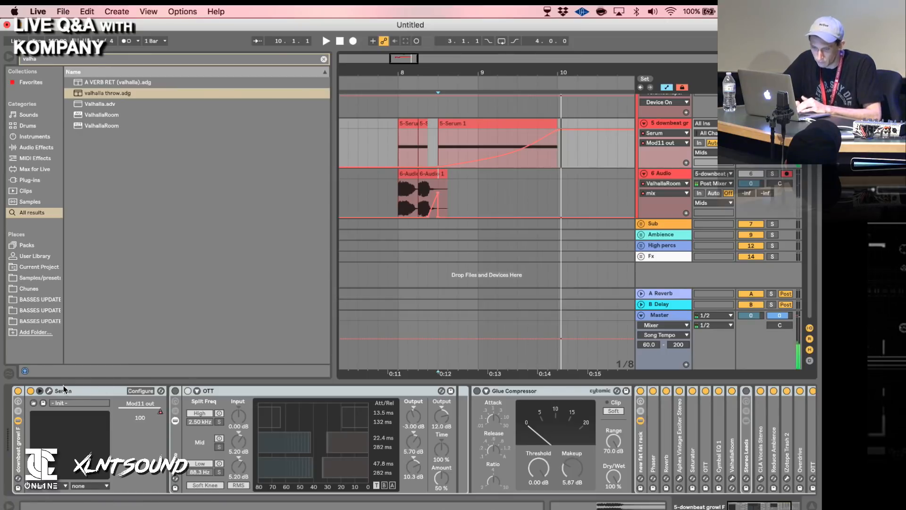
# Set Serum's LFO 3 to TRIG mode with triplet timing and a 1/16 t rate while auditioning the clip.
pyautogui.click(49, 391)
pyautogui.click(408, 326)
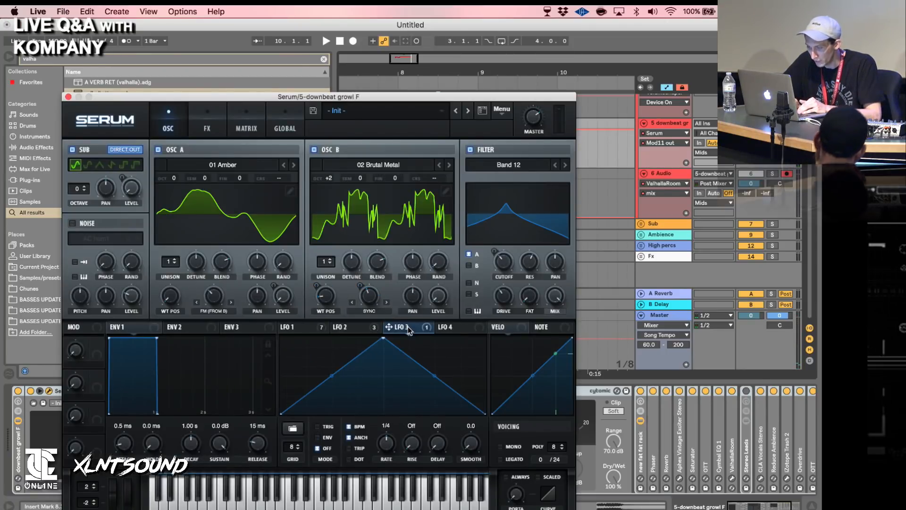
pyautogui.click(319, 426)
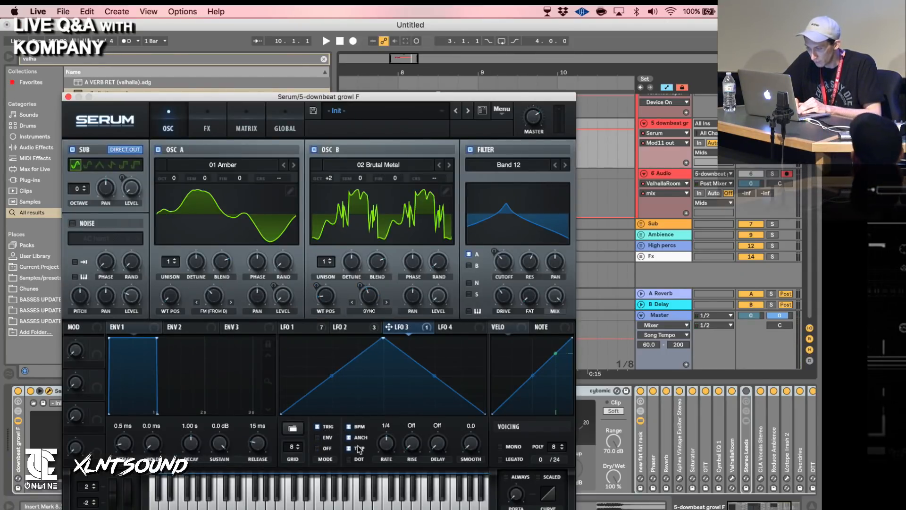
pyautogui.click(384, 444)
pyautogui.moveTo(383, 444); pyautogui.dragTo(383, 435)
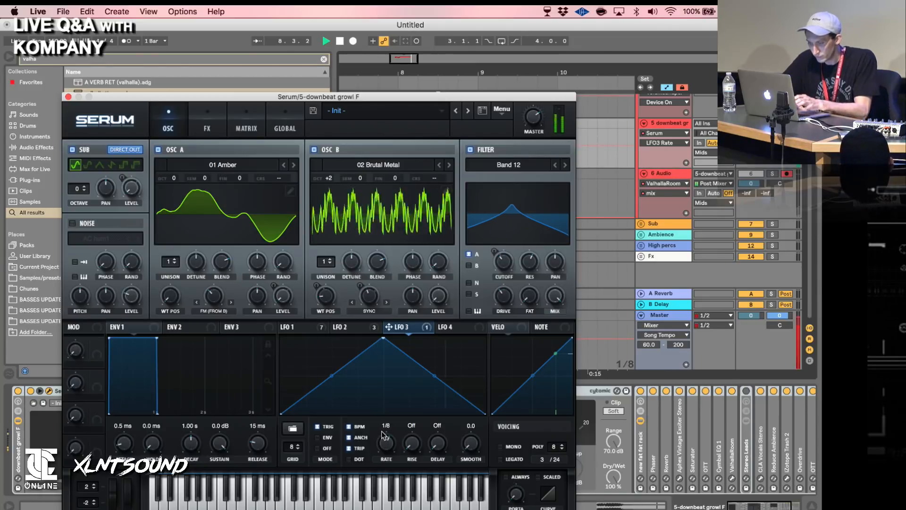
pyautogui.moveTo(387, 443); pyautogui.dragTo(383, 427)
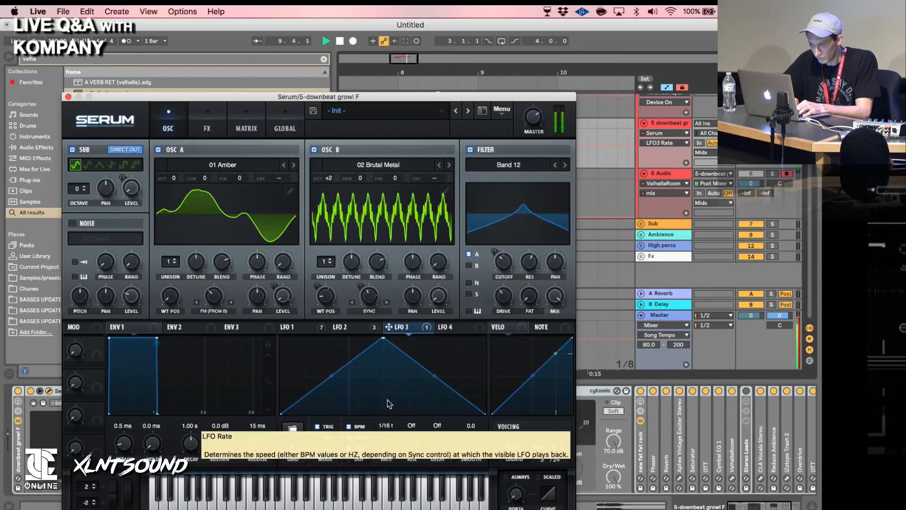
# Automate Serum's Pitch Bend rising from 8.3.1 to 2.00 at 10.1.1, select the extended clip, and play it back.
pyautogui.click(112, 497)
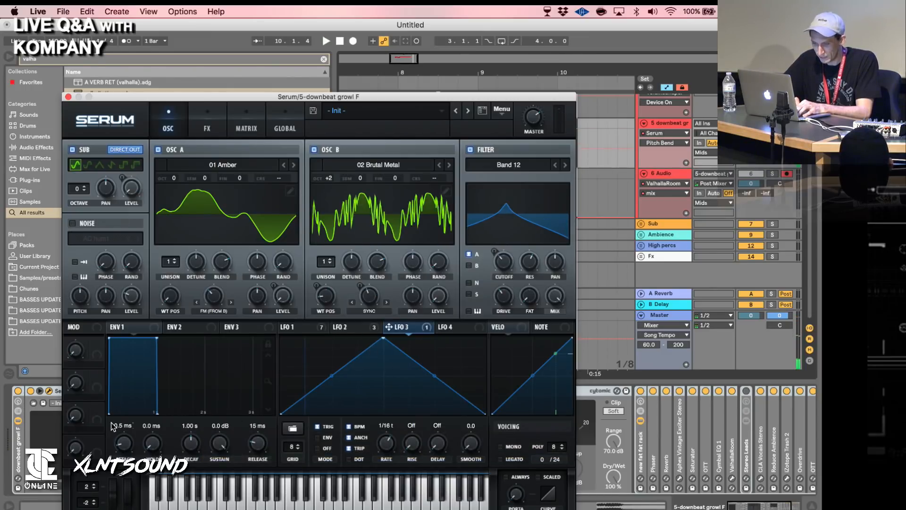
pyautogui.click(69, 97)
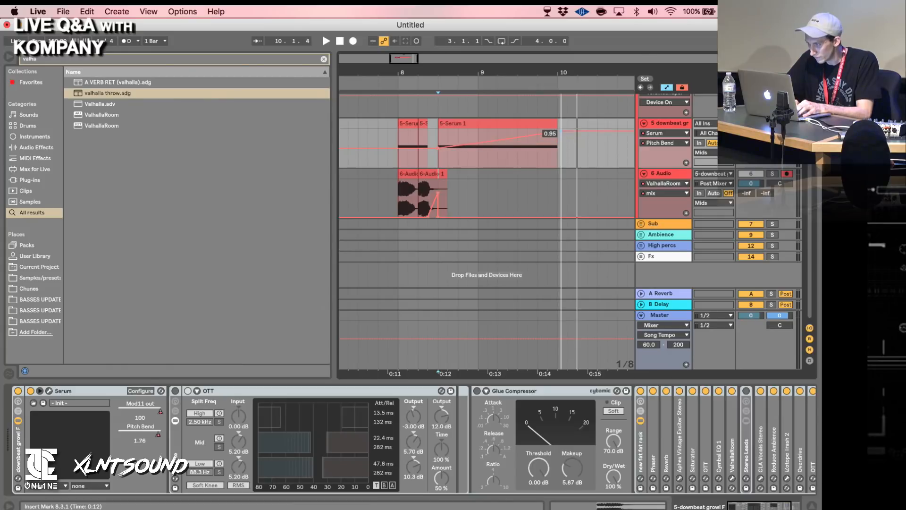
pyautogui.click(557, 129)
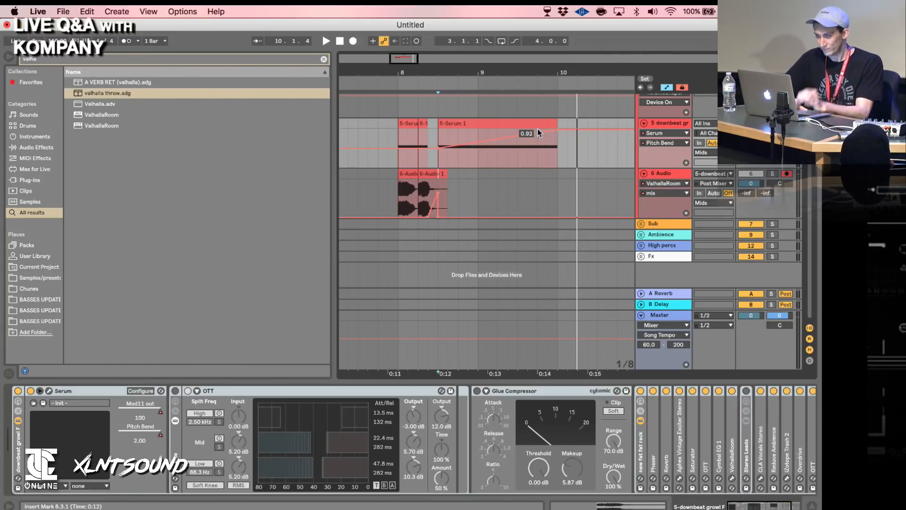
pyautogui.click(500, 125)
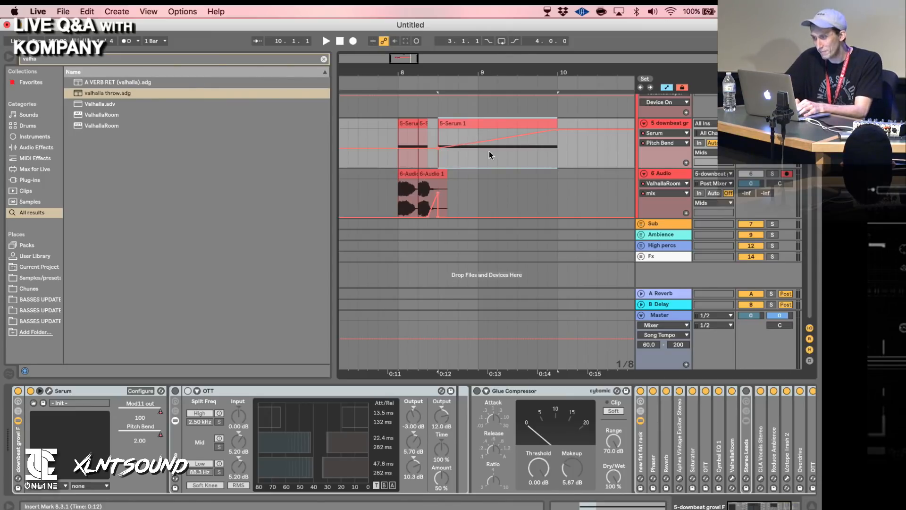
pyautogui.press('space')
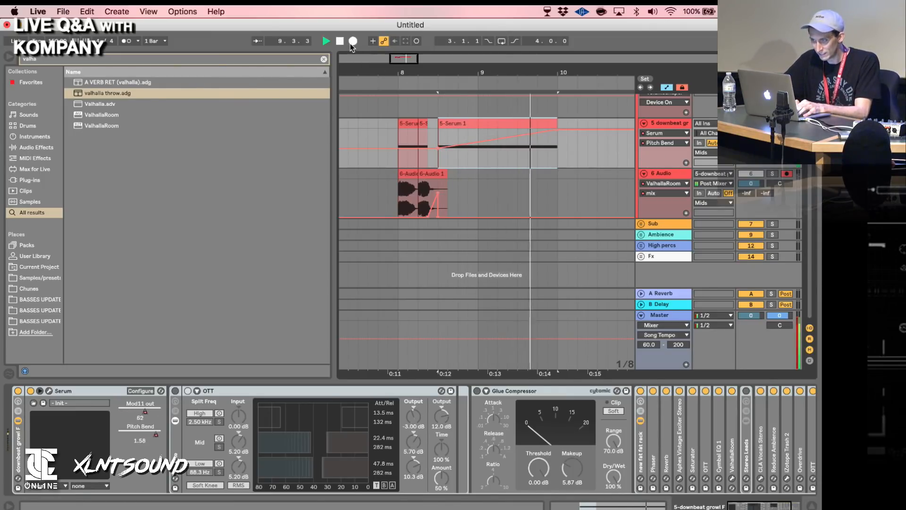
pyautogui.press('space')
# Record the extended growl clip onto the 6 Audio track from 8.3.1 to just past 10.1.1 and solo that track.
pyautogui.click(352, 44)
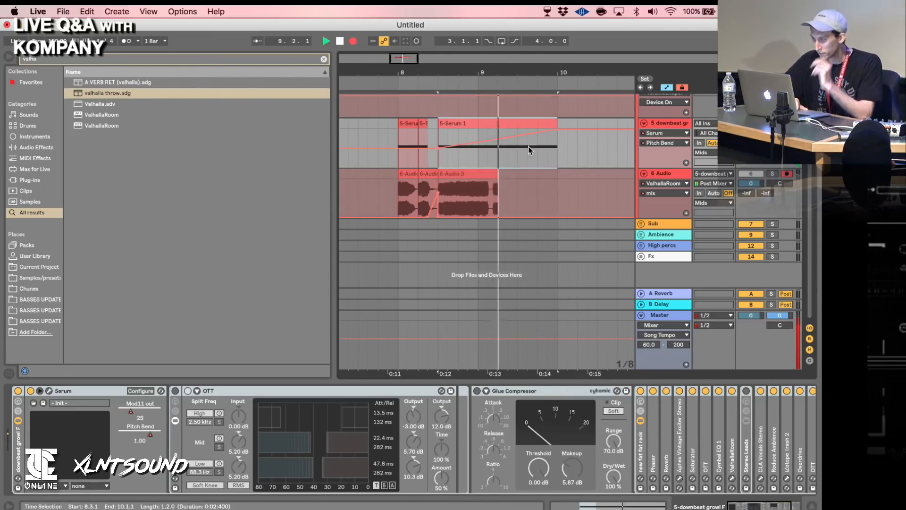
pyautogui.press('space')
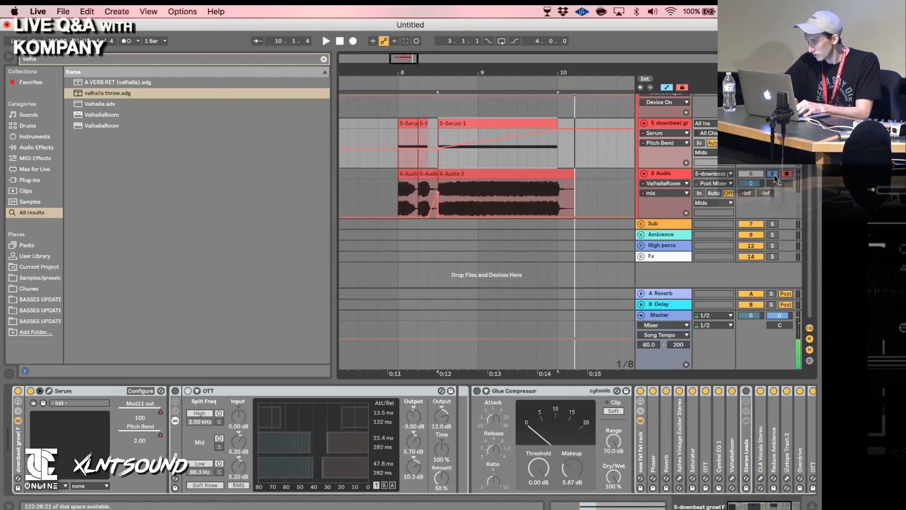
pyautogui.click(773, 173)
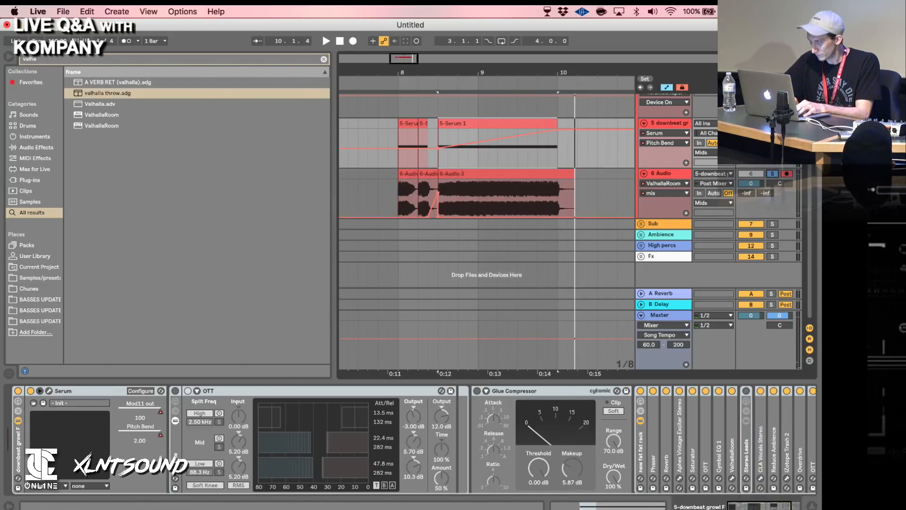
pyautogui.click(772, 174)
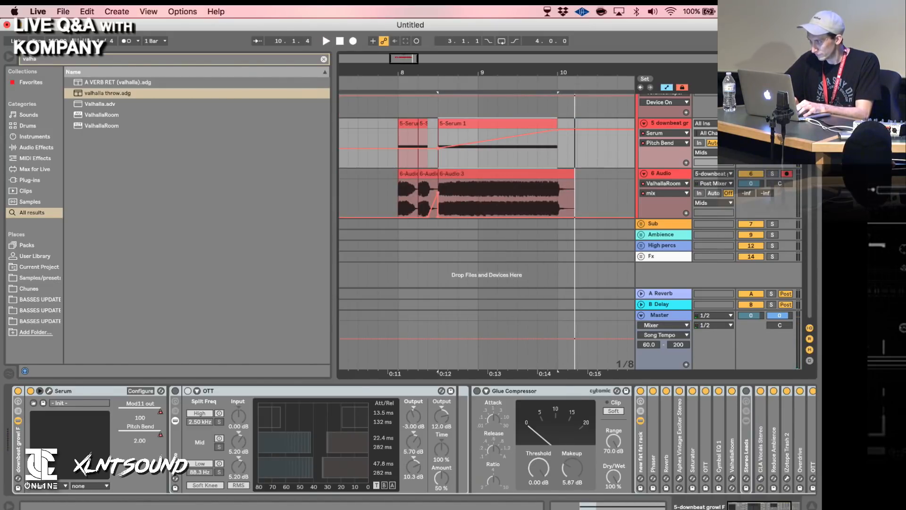
pyautogui.click(772, 174)
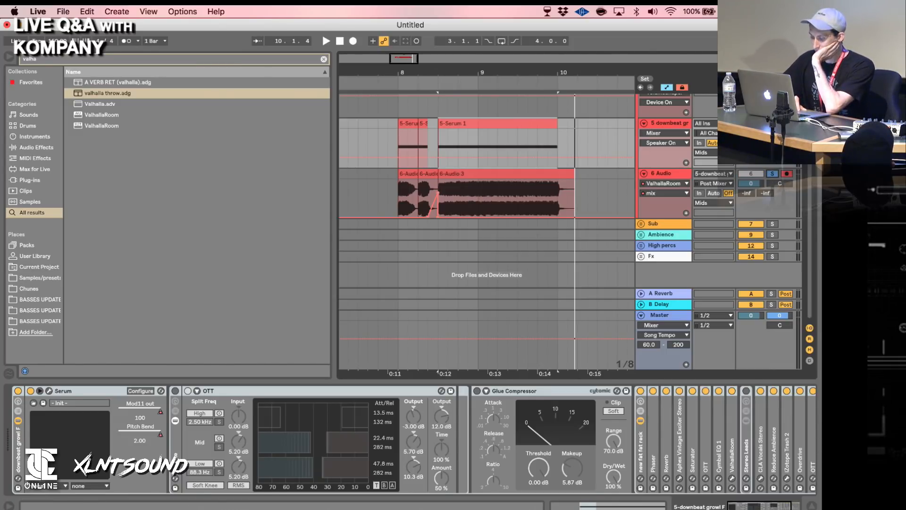
# Hide the device view, search the browser for "buff eat", and preview the sample buff eater demo 7-Audio-20.wav.
pyautogui.press('super+alt+l')
pyautogui.click(9, 56)
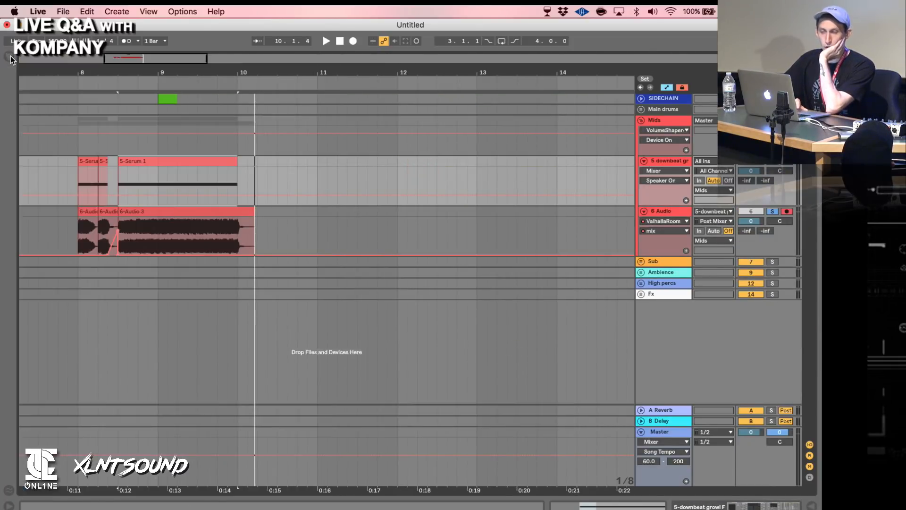
pyautogui.moveTo(28, 74); pyautogui.dragTo(170, 74)
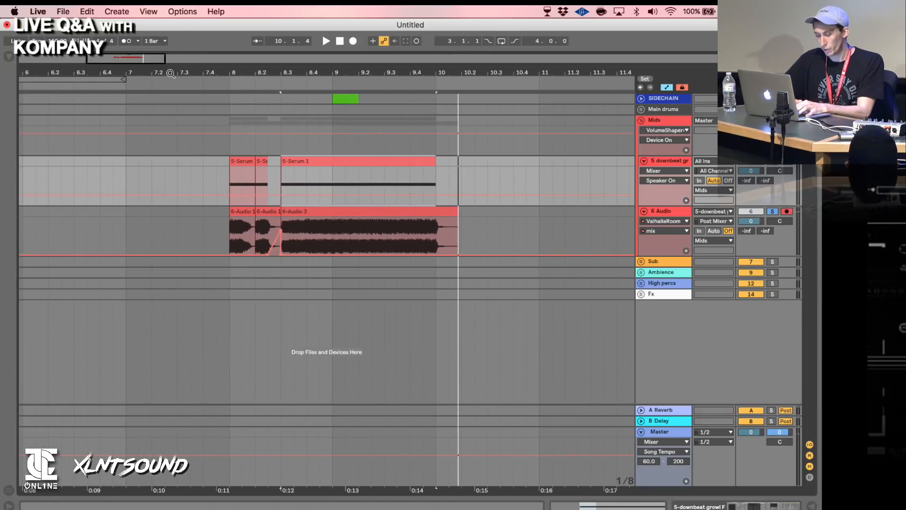
pyautogui.press('super+f')
pyautogui.write('buff eat')
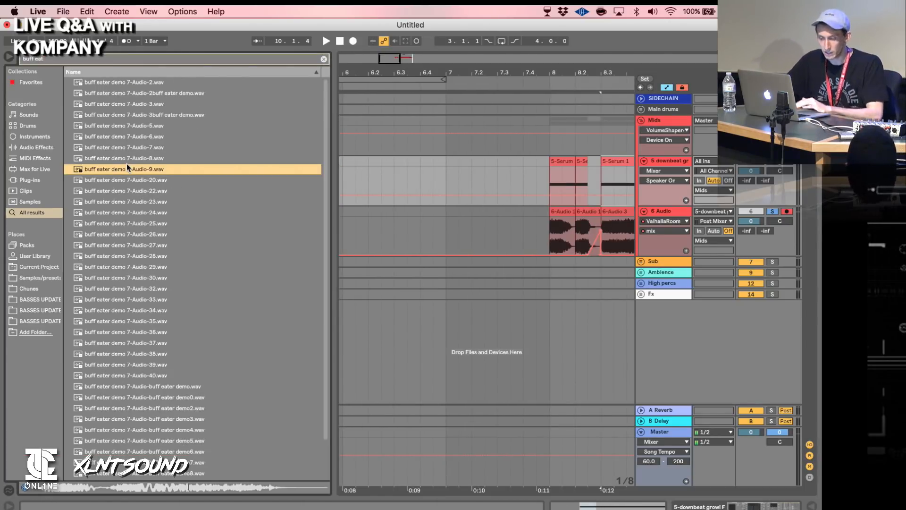
pyautogui.press('Down')
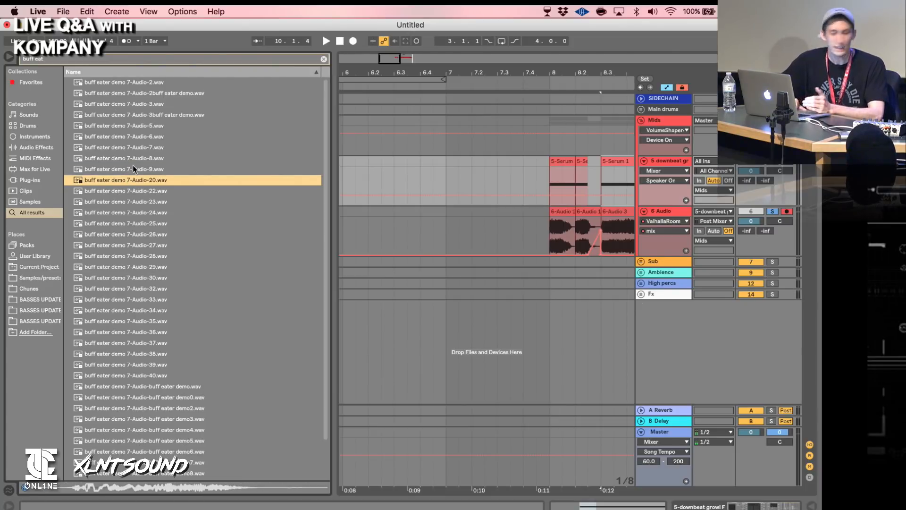
# Preview more buff eater samples and place buff eater demo 7-Audio-32.wav at bar 8 on a new audio track above 7 Audio.
pyautogui.click(143, 213)
pyautogui.press('Down')
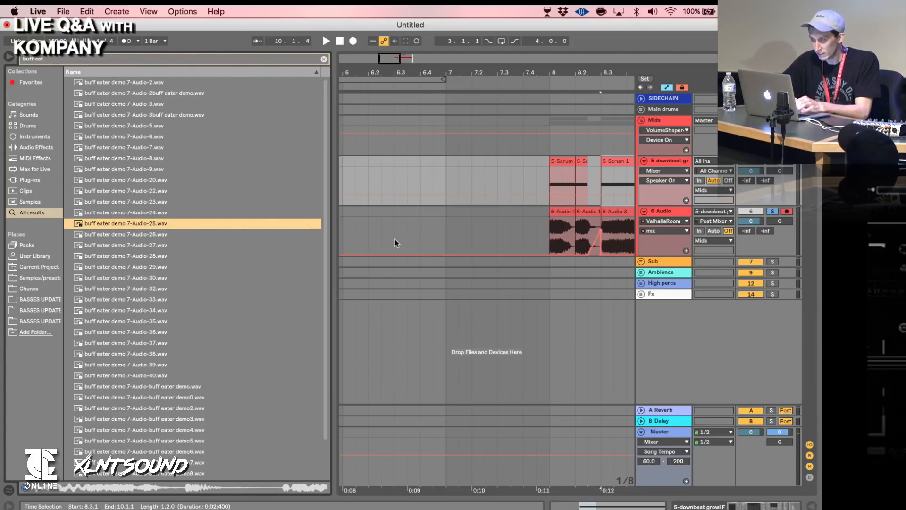
pyautogui.hscroll(3, 395, 239)
pyautogui.click(216, 289)
pyautogui.moveTo(216, 289); pyautogui.dragTo(548, 242)
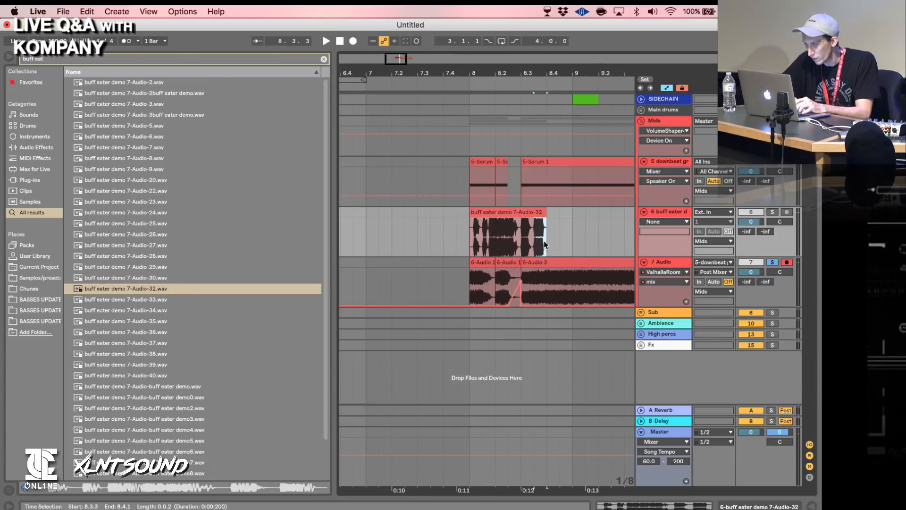
# Replace the 7 Audio material from 8.2.1 to 8.2.3 with a buff eater slice, clear the remainder up to 8.3.1, and play it back.
pyautogui.press('a')
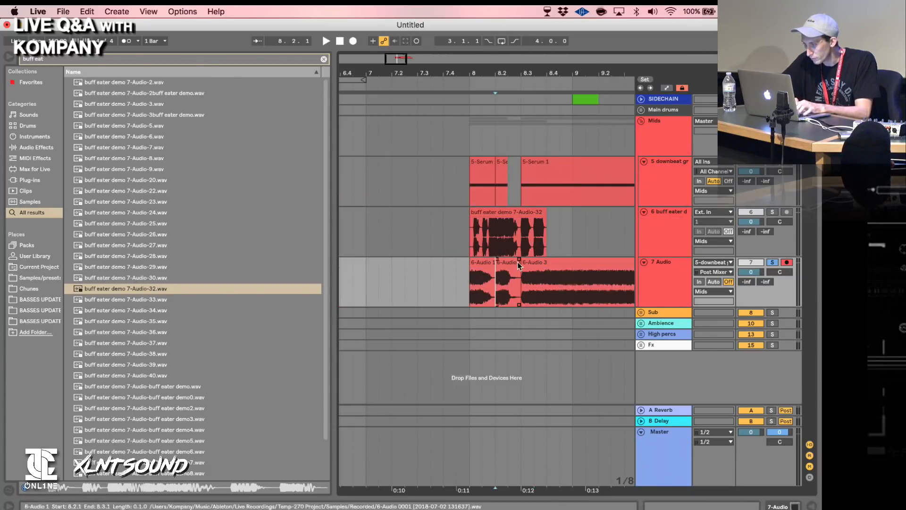
pyautogui.press('super+e')
pyautogui.click(497, 285)
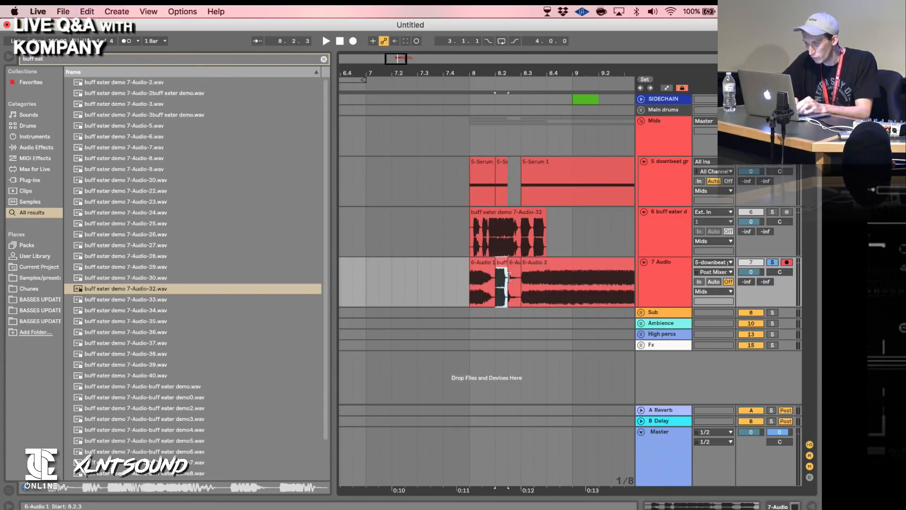
pyautogui.press('super+v')
pyautogui.press('Delete')
pyautogui.click(468, 282)
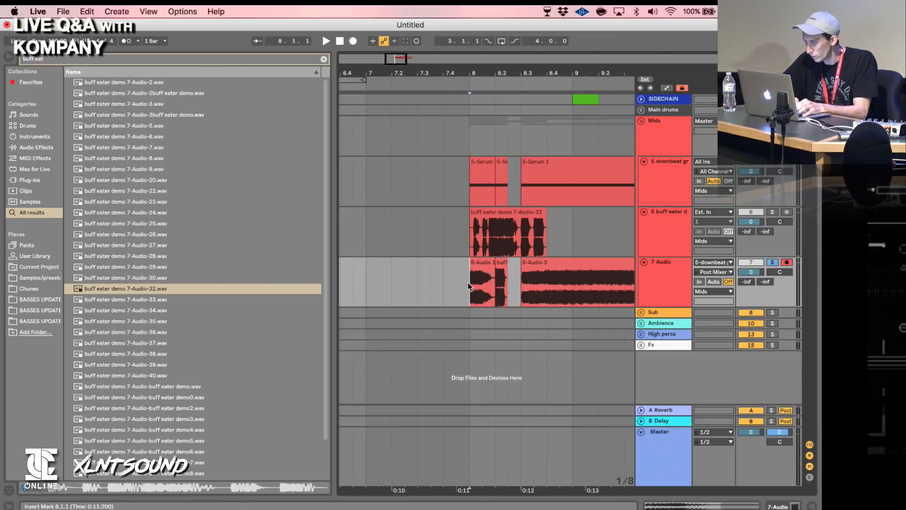
pyautogui.press('space')
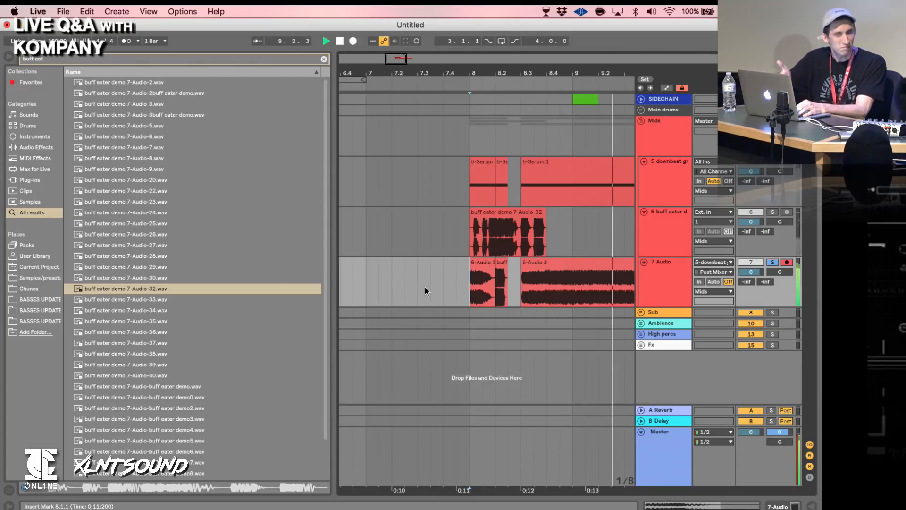
pyautogui.press('space')
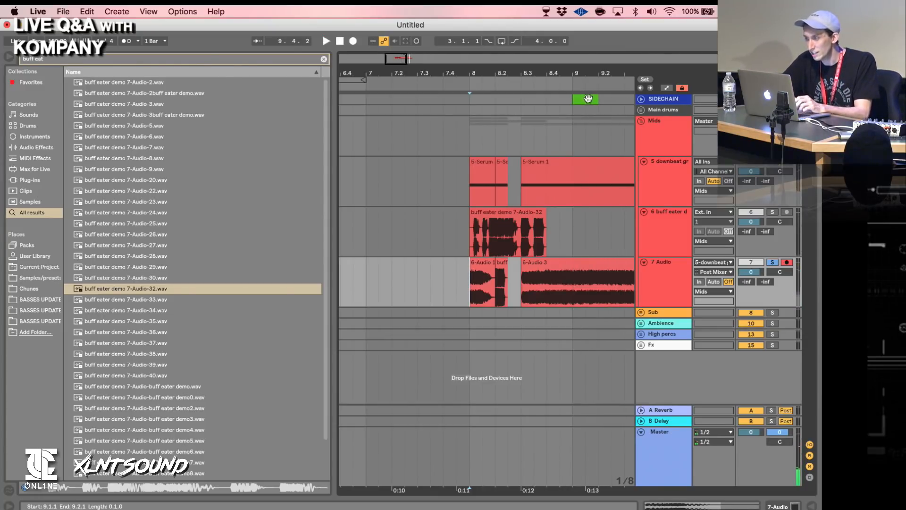
# Copy the SIDECHAIN clip from 9.1.1 to 8.1.1 and 8.3.1, and play the arrangement from bar 8.
pyautogui.click(597, 97)
pyautogui.click(473, 100)
pyautogui.press('super+v')
pyautogui.click(525, 99)
pyautogui.press('super+v')
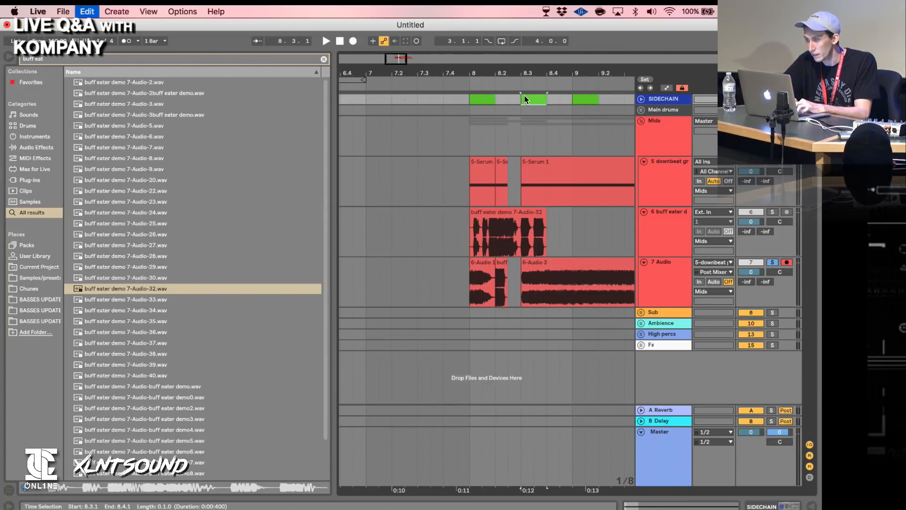
pyautogui.click(471, 128)
pyautogui.press('space')
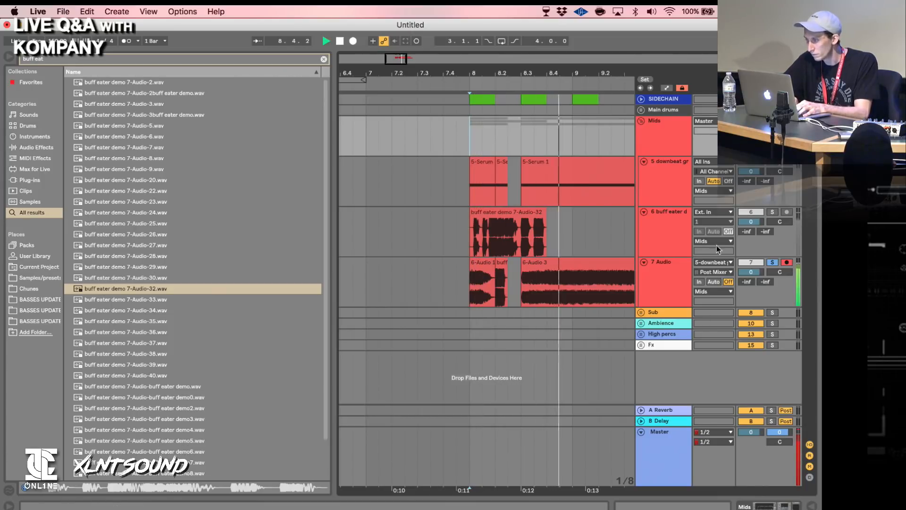
pyautogui.press('space')
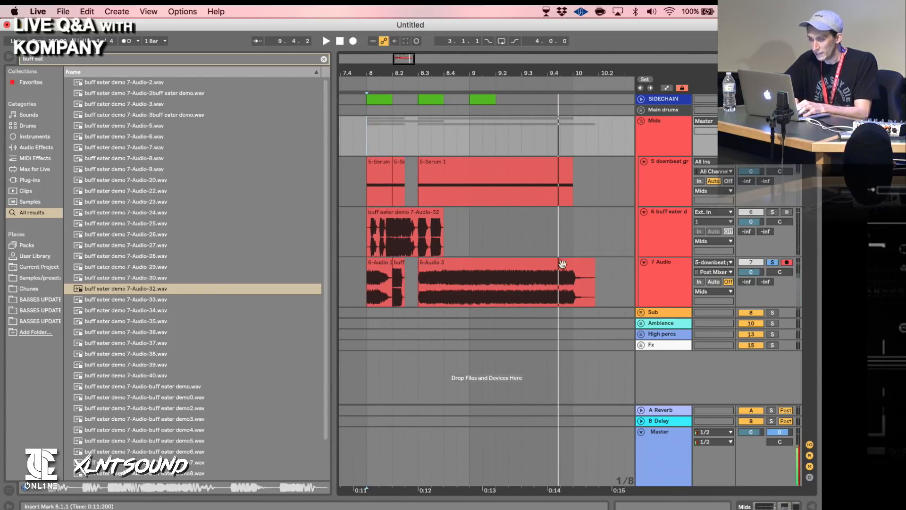
# Hide the browser, split the long 6-Audio 3 clip at 10.1.1, and delete its tail.
pyautogui.click(396, 295)
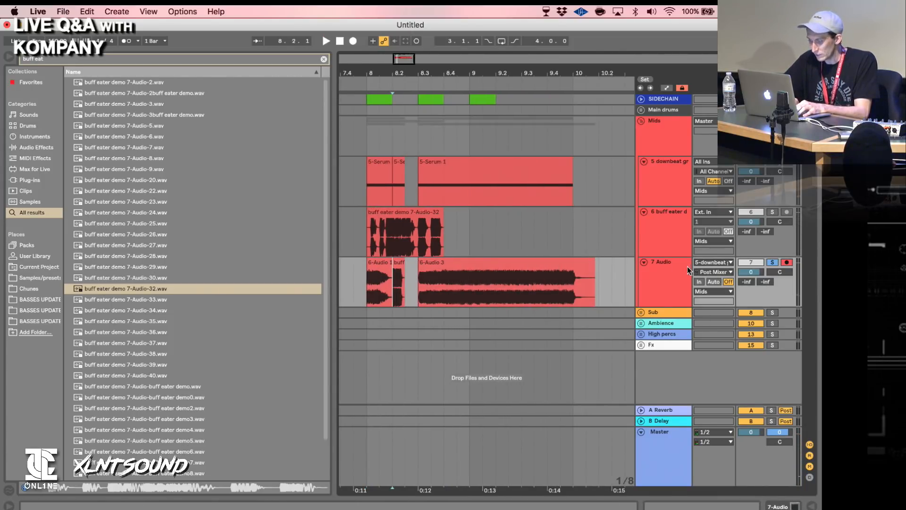
pyautogui.click(488, 288)
pyautogui.click(444, 279)
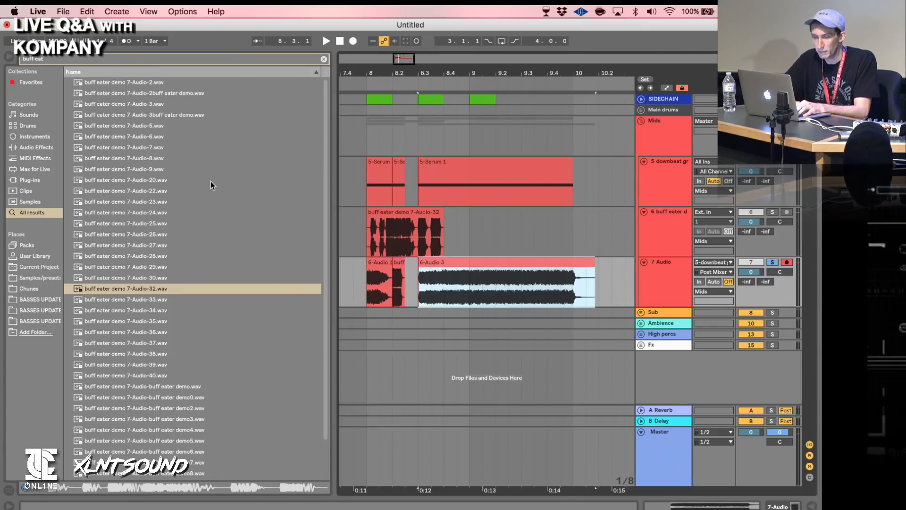
pyautogui.click(11, 57)
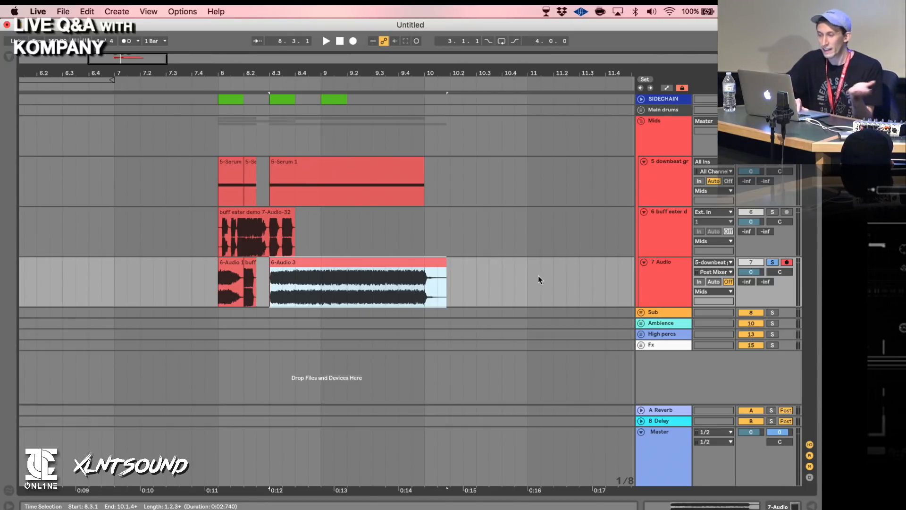
pyautogui.click(424, 296)
pyautogui.press('super+e')
pyautogui.click(440, 263)
pyautogui.press('Delete')
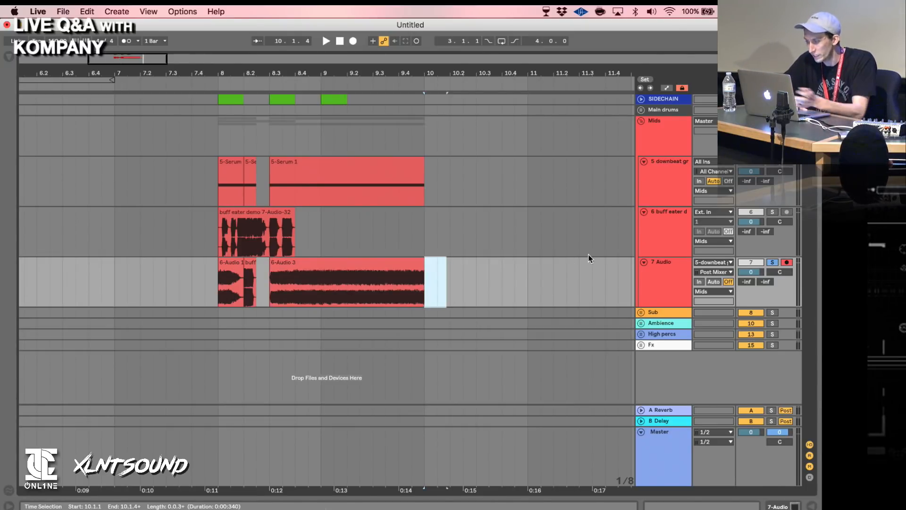
# Duplicate the 7 Audio track, select the copy's clips from 8.1.1 to 10.1.1, and solo the copy.
pyautogui.click(672, 285)
pyautogui.press('super+d')
pyautogui.moveTo(216, 338); pyautogui.dragTo(425, 339)
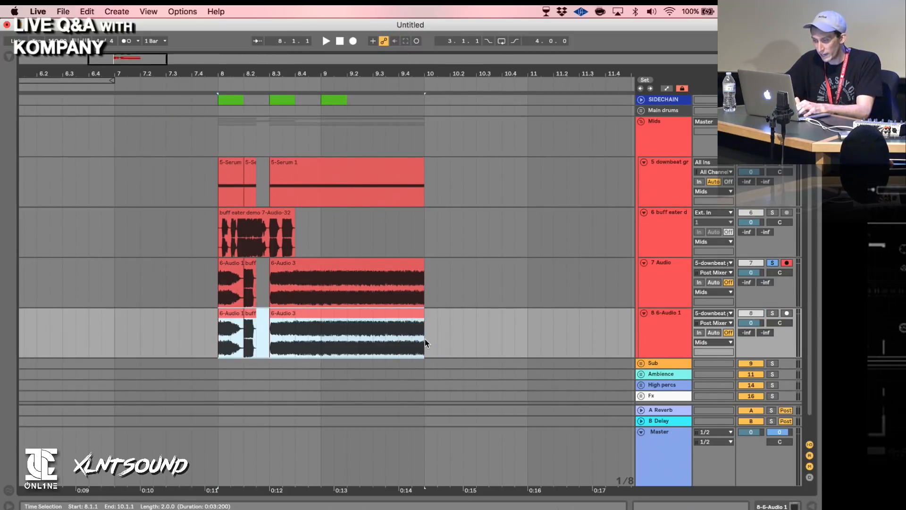
pyautogui.click(775, 314)
# Rename the original audio track Main and its duplicate Layer.
pyautogui.click(676, 282)
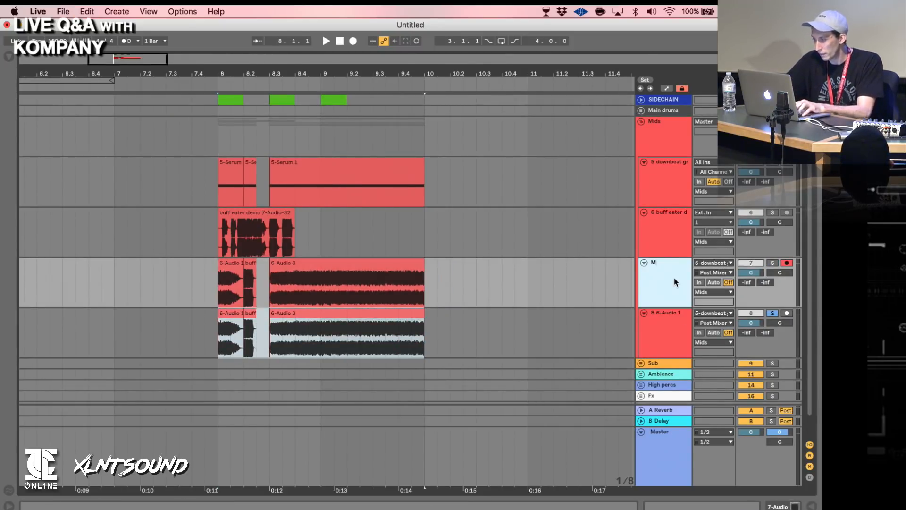
pyautogui.click(667, 323)
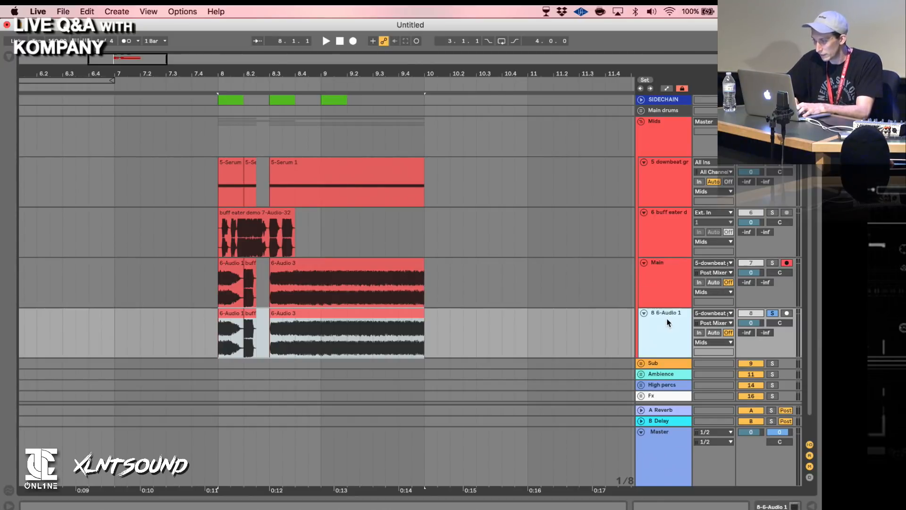
pyautogui.press('super+r')
pyautogui.write('Layer')
pyautogui.press('Return')
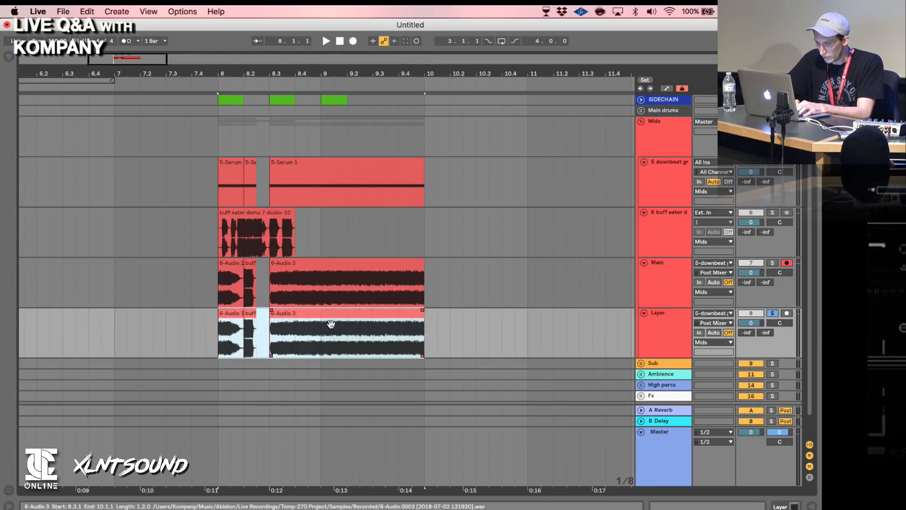
# Show the Layer track's devices, delete the valhalla throw rack, and add an EQ Eight.
pyautogui.click(796, 507)
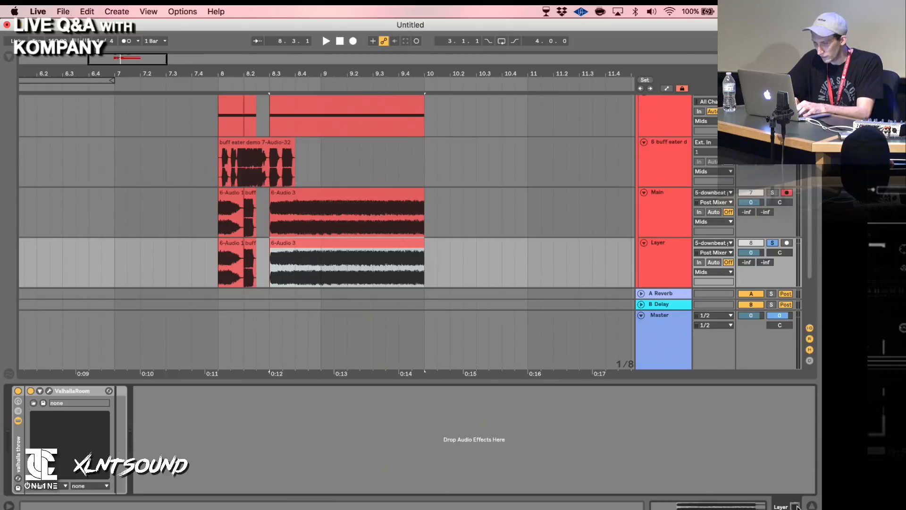
pyautogui.click(19, 469)
pyautogui.press('Delete')
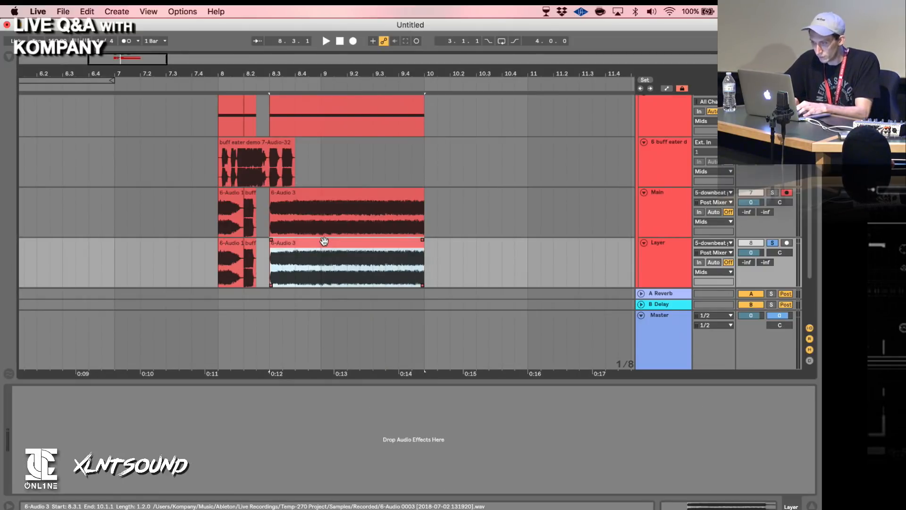
pyautogui.press('super+f')
pyautogui.write('eq')
pyautogui.doubleClick(92, 82)
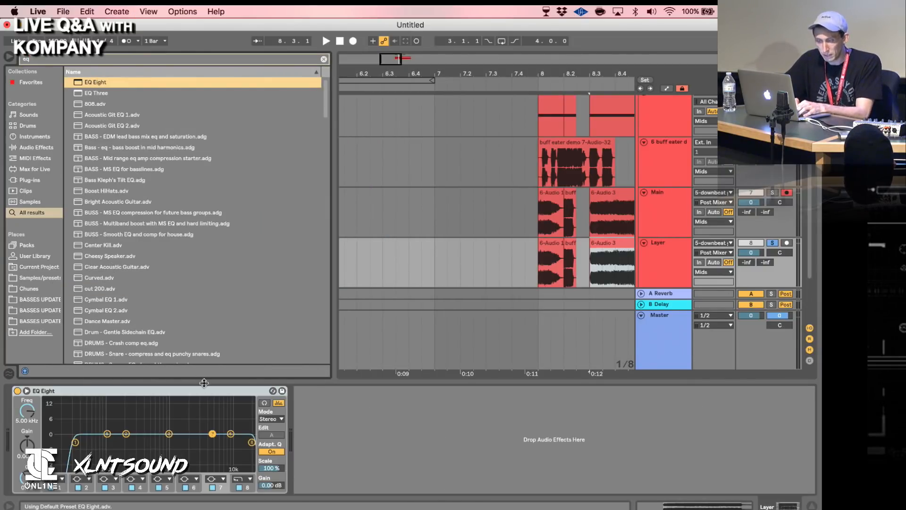
# Set EQ Eight to M/S mode, make band 8 a high shelf at 20.8 Hz cutting the mid about 9 dB, and audition it.
pyautogui.click(275, 419)
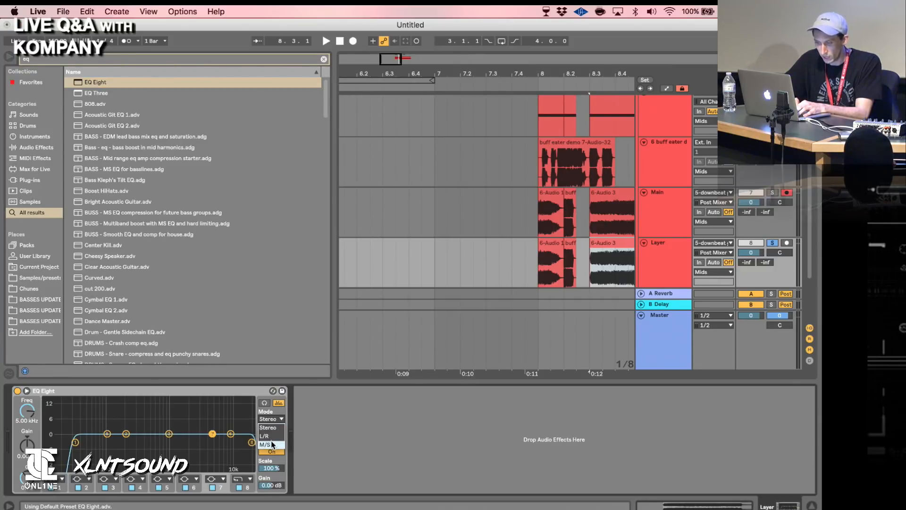
pyautogui.click(273, 443)
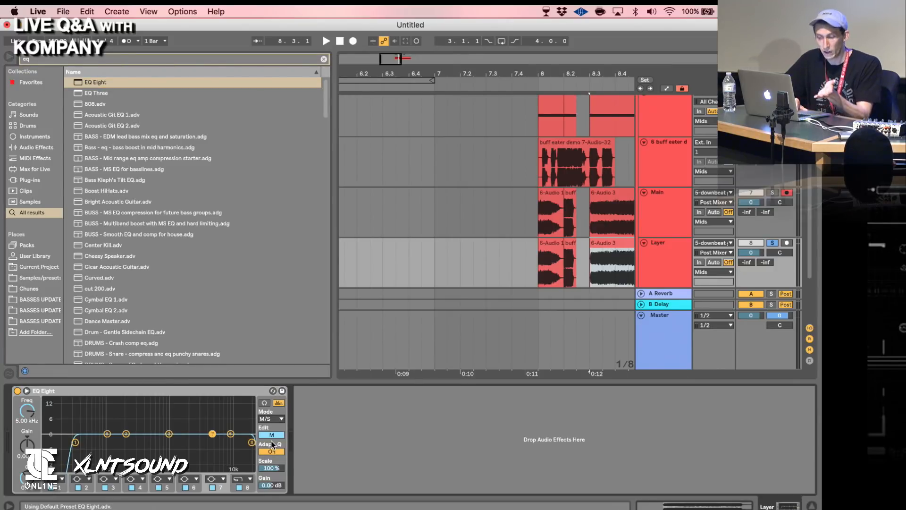
pyautogui.click(242, 478)
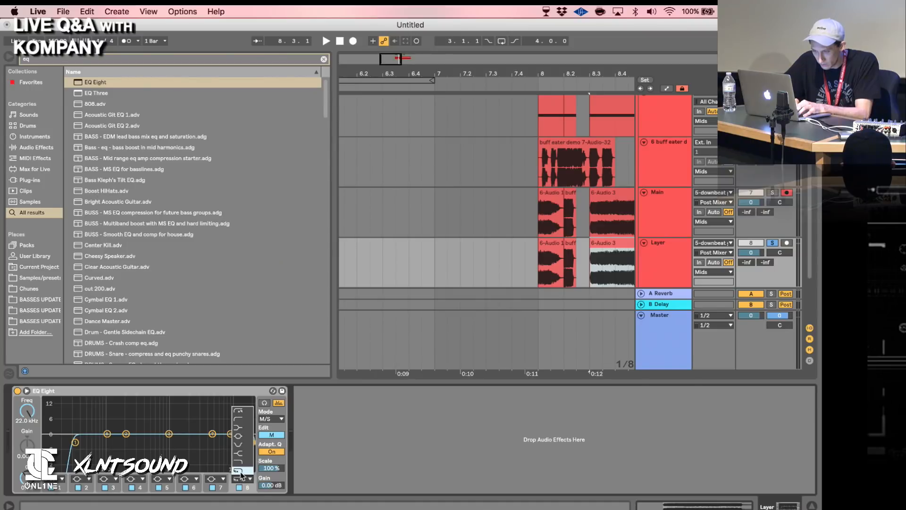
pyautogui.click(240, 454)
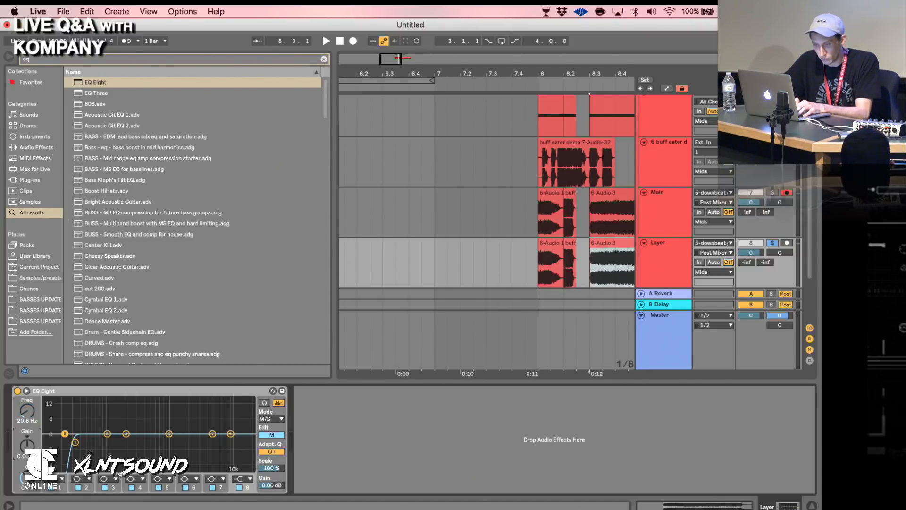
pyautogui.moveTo(65, 433); pyautogui.dragTo(65, 456)
pyautogui.press('space')
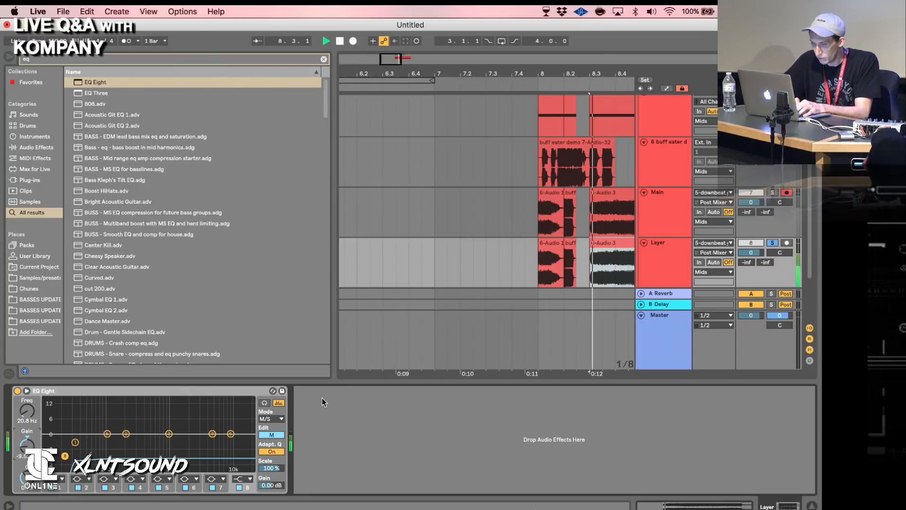
pyautogui.press('space')
# Search the browser for "haas" and add the haas.adv Simple Delay preset after EQ Eight on the Layer track.
pyautogui.press('super+f')
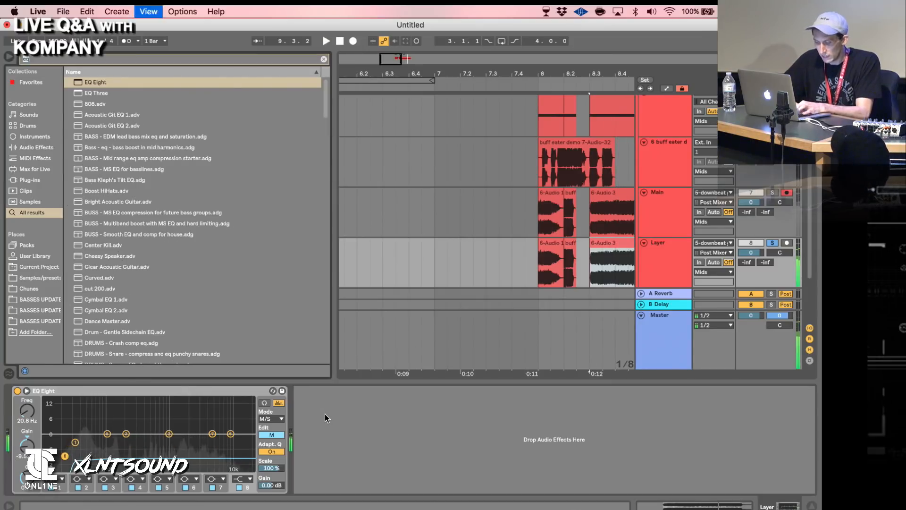
pyautogui.write('haas')
pyautogui.doubleClick(96, 82)
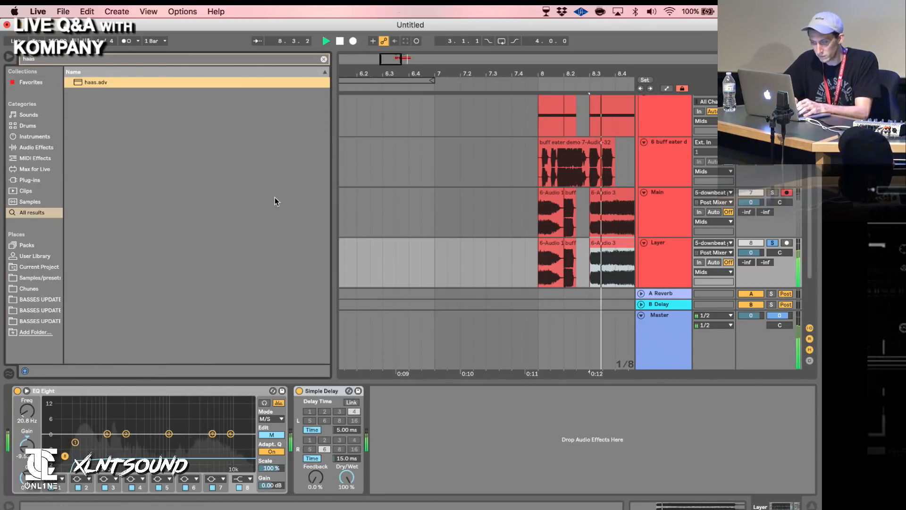
# Add the Multiply plug-in after the delay, load its Ultra fat preset, audition the layer, and close the plug-in window.
pyautogui.press('super+f')
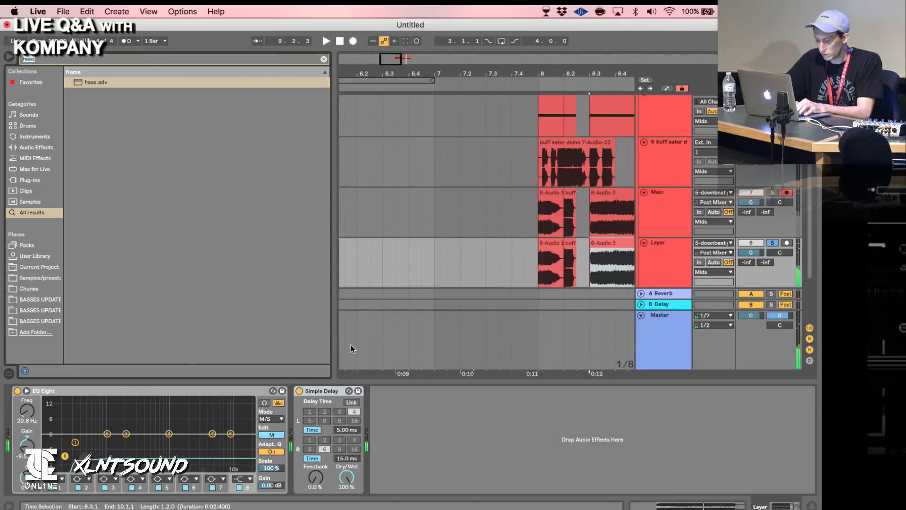
pyautogui.write('multiply')
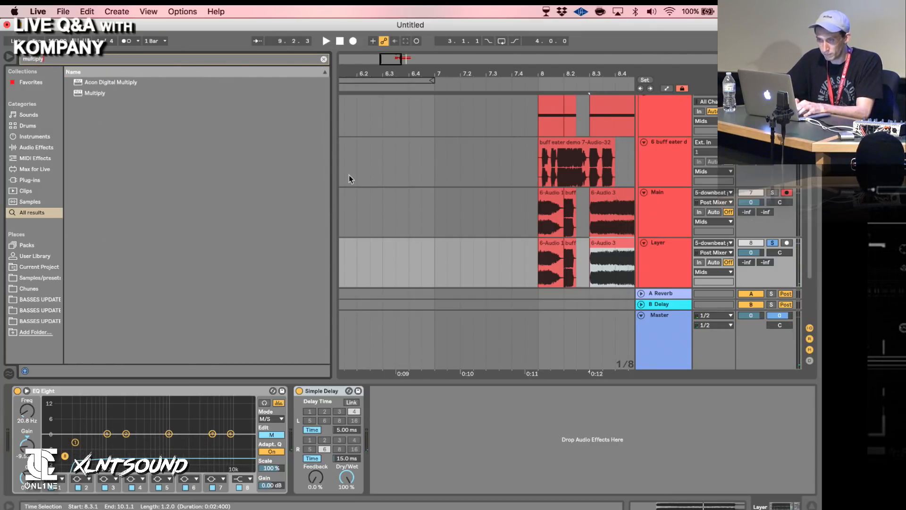
pyautogui.click(101, 94)
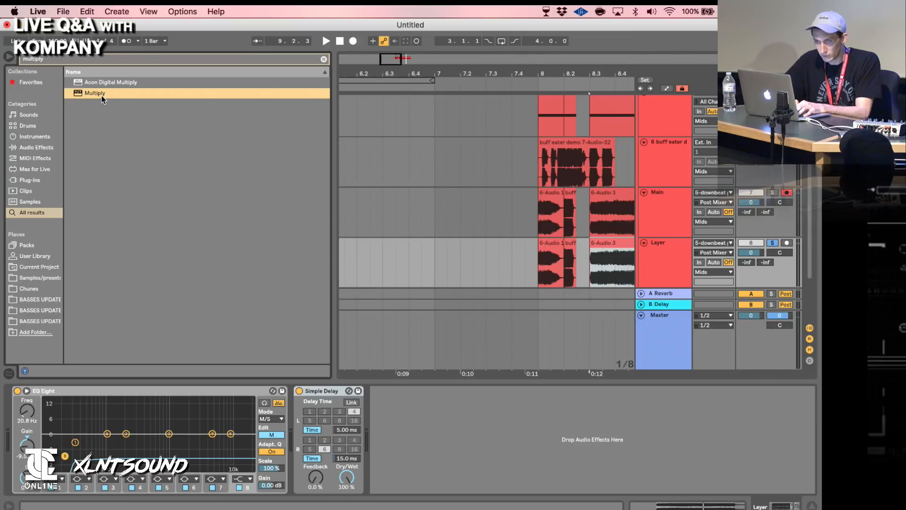
pyautogui.doubleClick(101, 95)
pyautogui.click(264, 118)
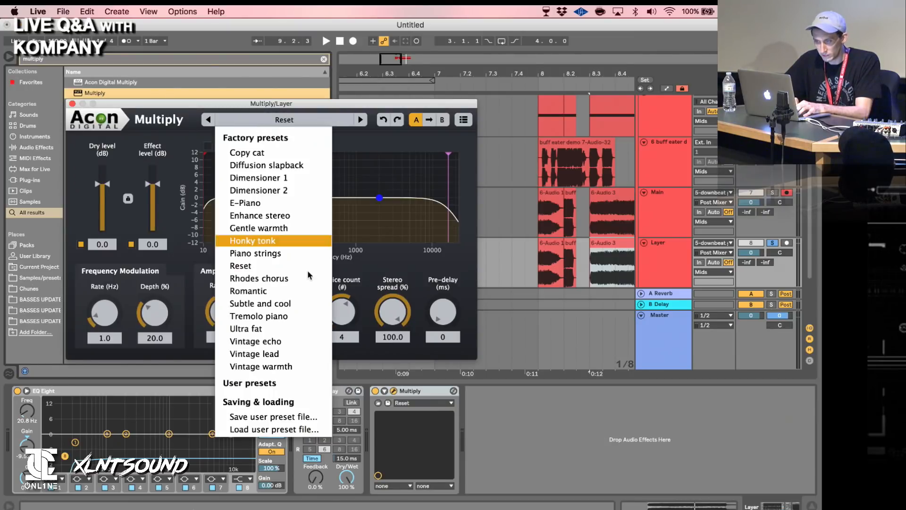
pyautogui.click(286, 328)
pyautogui.press('space')
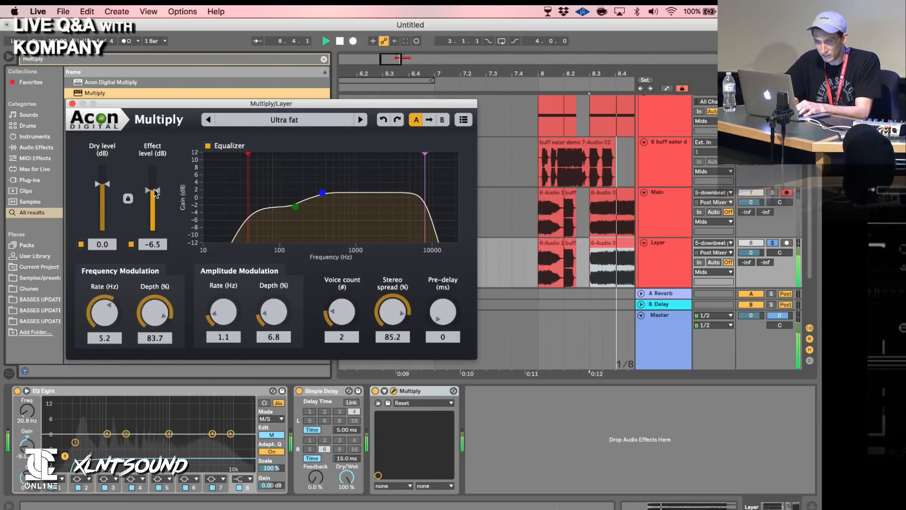
pyautogui.click(72, 104)
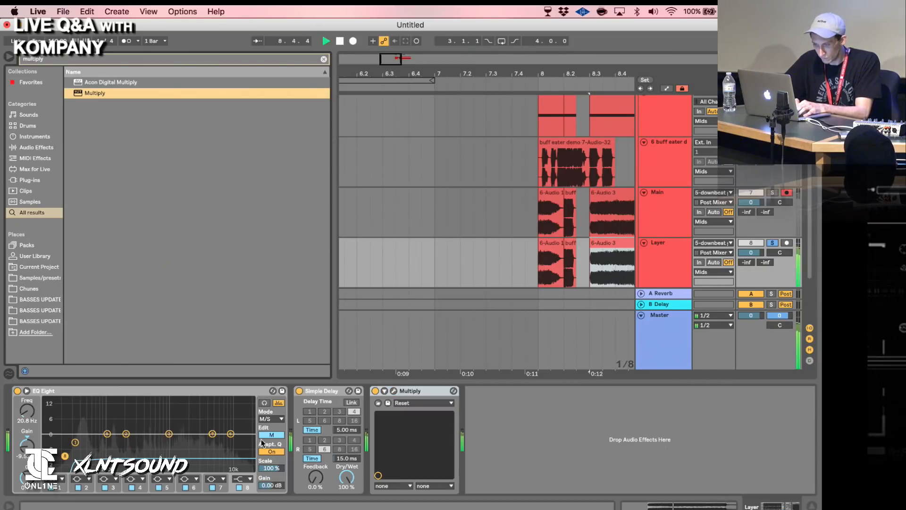
pyautogui.press('space')
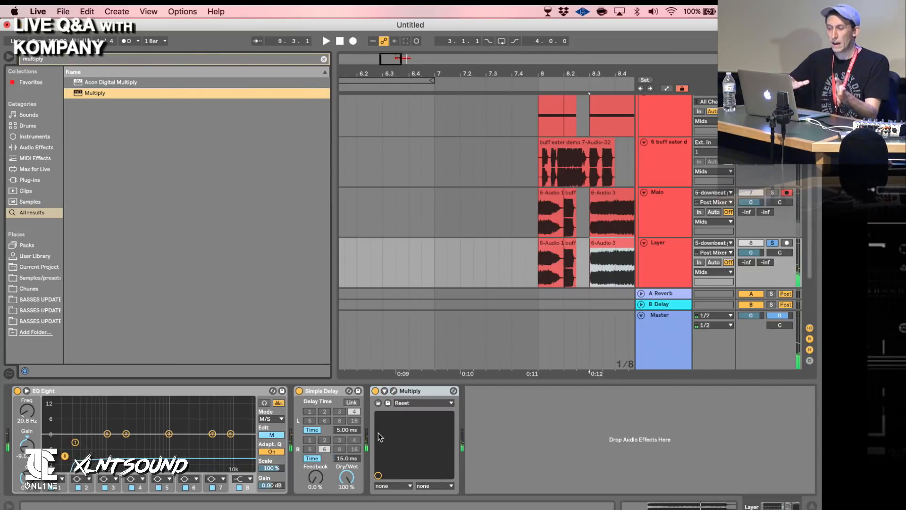
# Audition the long Layer clip soloed, compare it with Main soloed, and solo Layer again.
pyautogui.click(616, 268)
pyautogui.press('space')
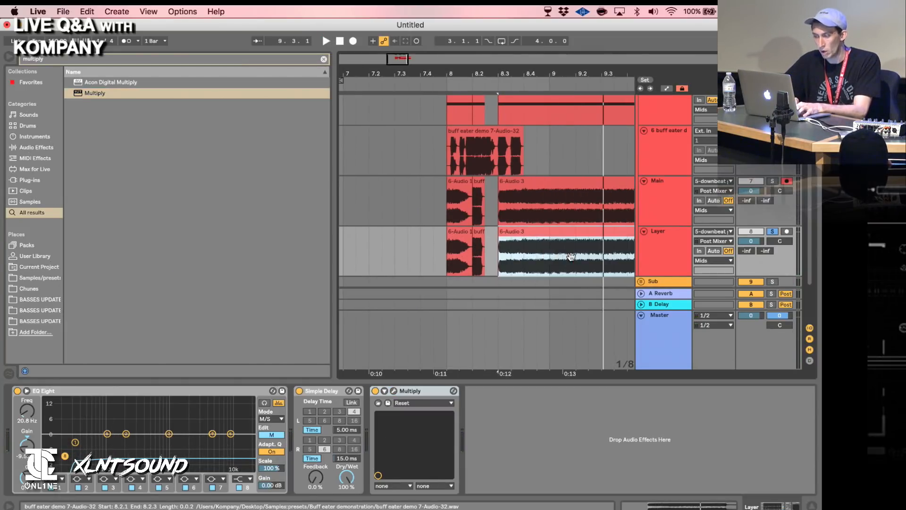
pyautogui.hscroll(4, 570, 259)
pyautogui.press('space')
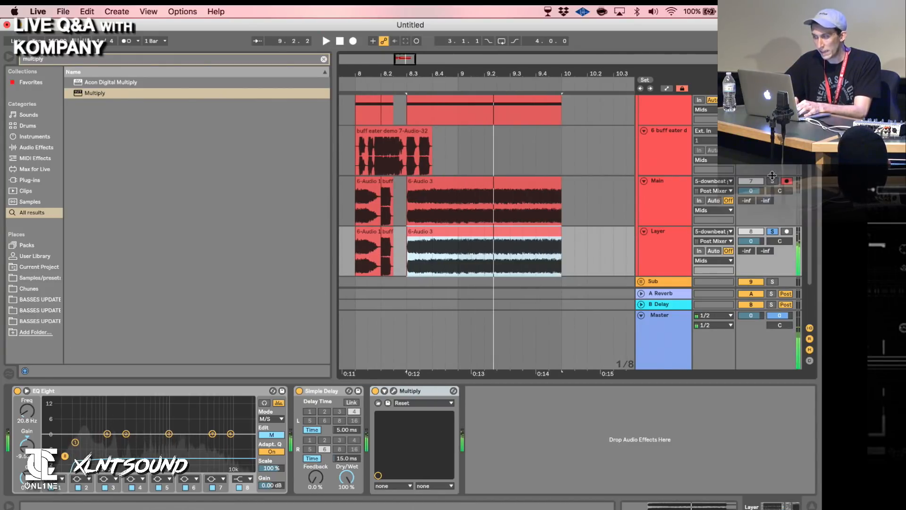
pyautogui.click(772, 182)
pyautogui.press('space')
pyautogui.press('space')
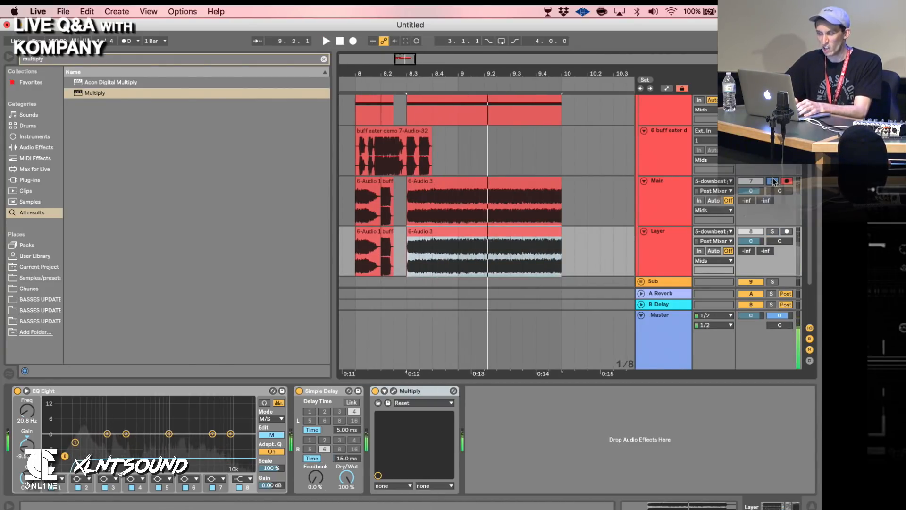
pyautogui.click(772, 232)
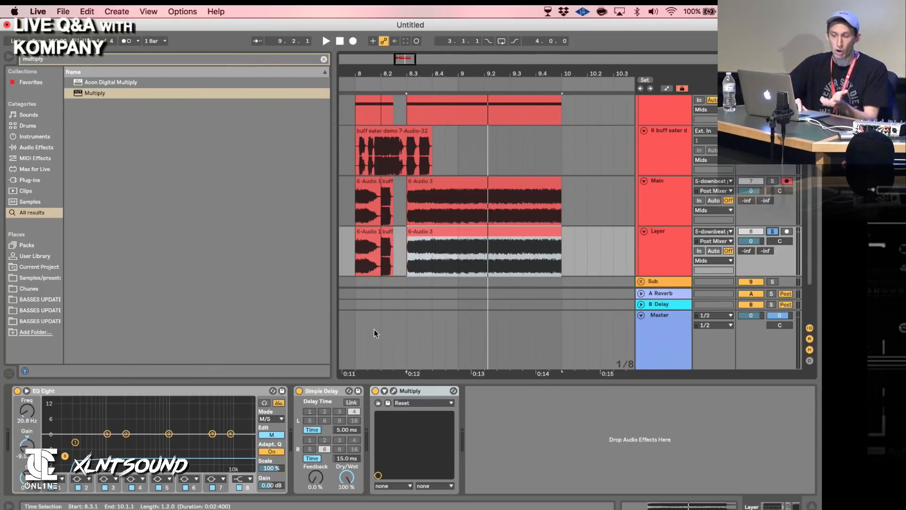
# In the Layer's EQ Eight, edit the side channel and make band 1 a steep x4 low cut at 290 Hz.
pyautogui.click(271, 435)
pyautogui.click(56, 480)
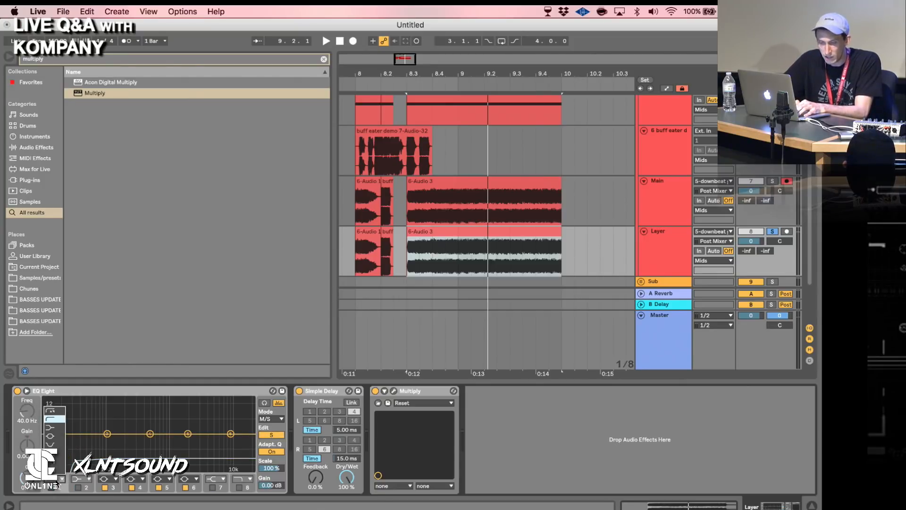
pyautogui.click(51, 409)
pyautogui.click(53, 488)
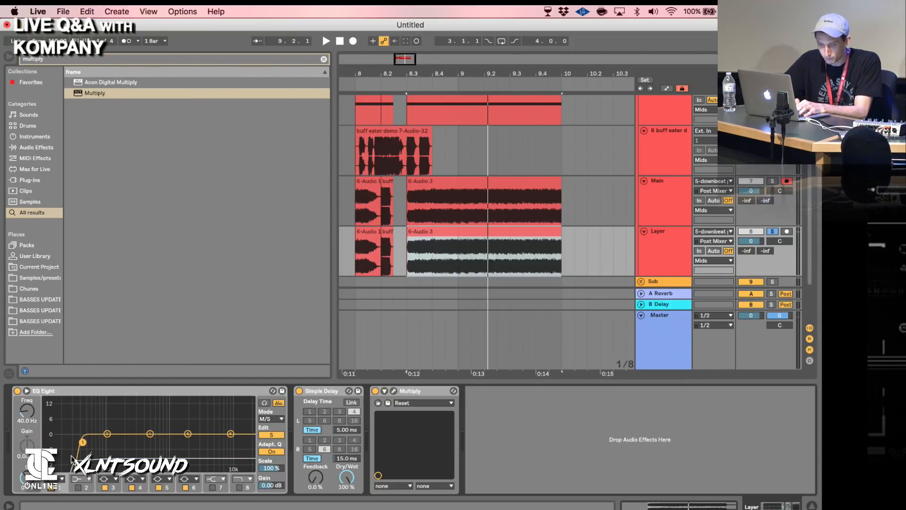
pyautogui.moveTo(83, 442); pyautogui.dragTo(118, 443)
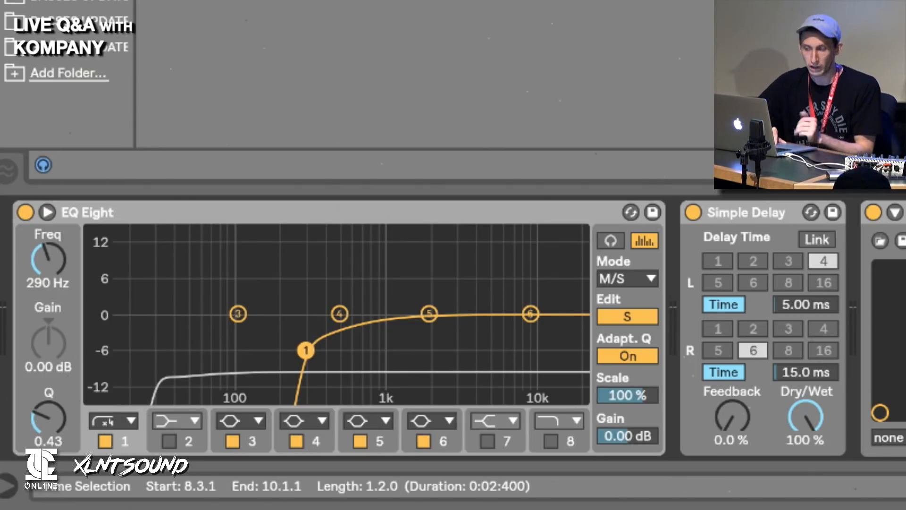
pyautogui.press('super+z')
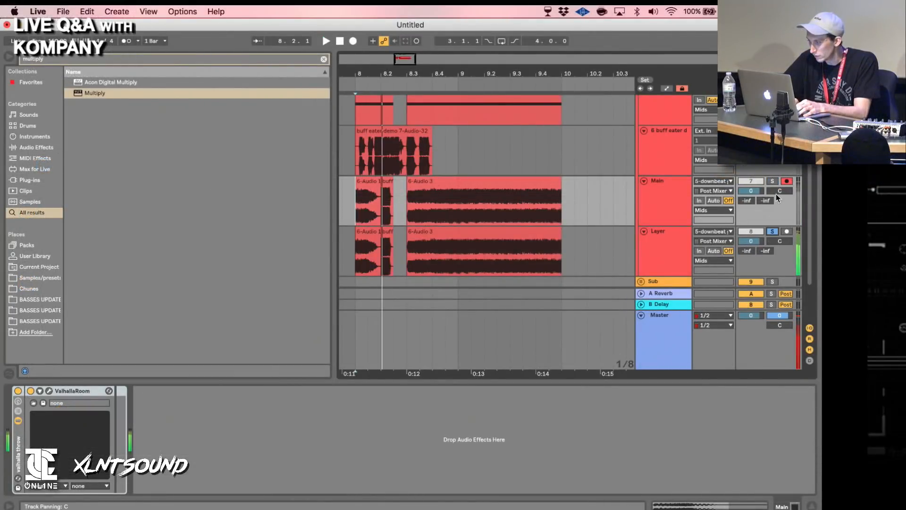
# Solo Main together with Layer, audition both, and lower the Layer track's volume to -1.9 dB.
pyautogui.keyDown('super'); pyautogui.click(773, 182); pyautogui.keyUp('super')
pyautogui.press('space')
pyautogui.press('space')
pyautogui.press('space')
pyautogui.press('space')
pyautogui.press('space')
pyautogui.moveTo(751, 241); pyautogui.dragTo(751, 246)
pyautogui.press('space')
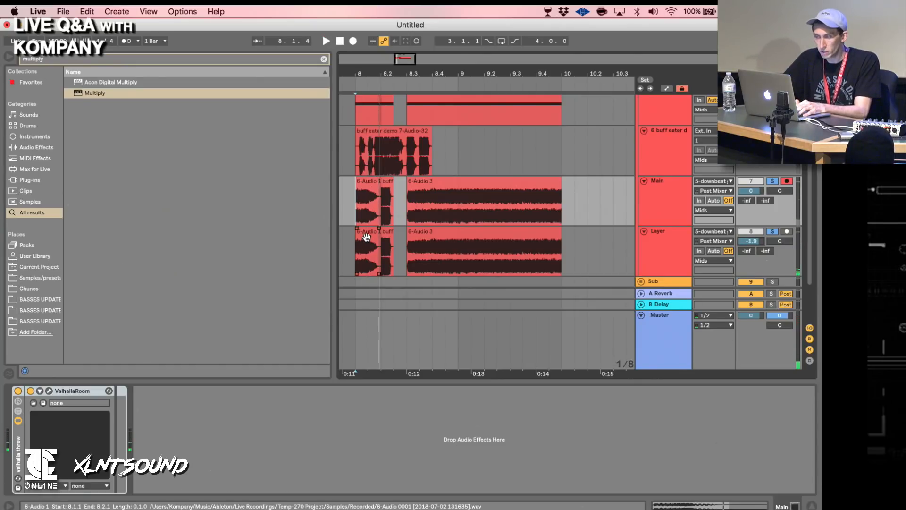
# Inspect the sample settings of the first Layer clip, 6-Audio 1, and close the clip view.
pyautogui.moveTo(368, 70); pyautogui.dragTo(463, 71)
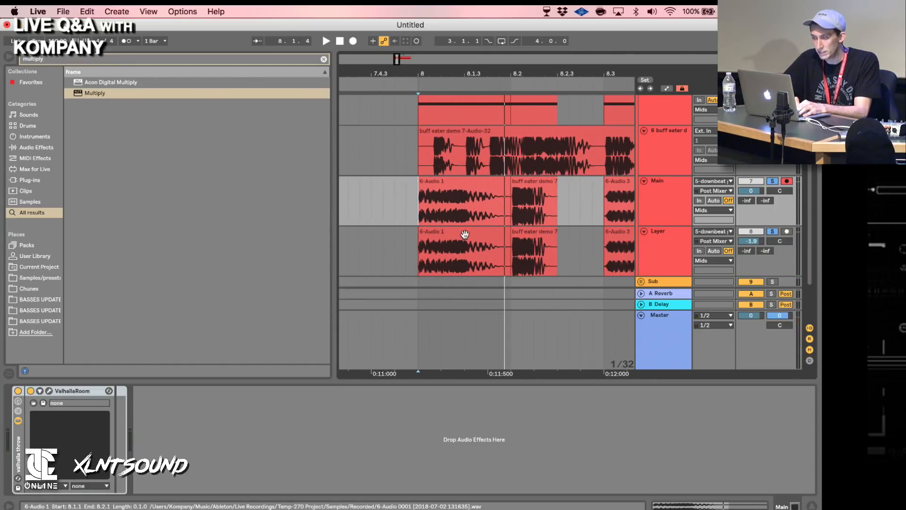
pyautogui.click(456, 246)
pyautogui.doubleClick(473, 240)
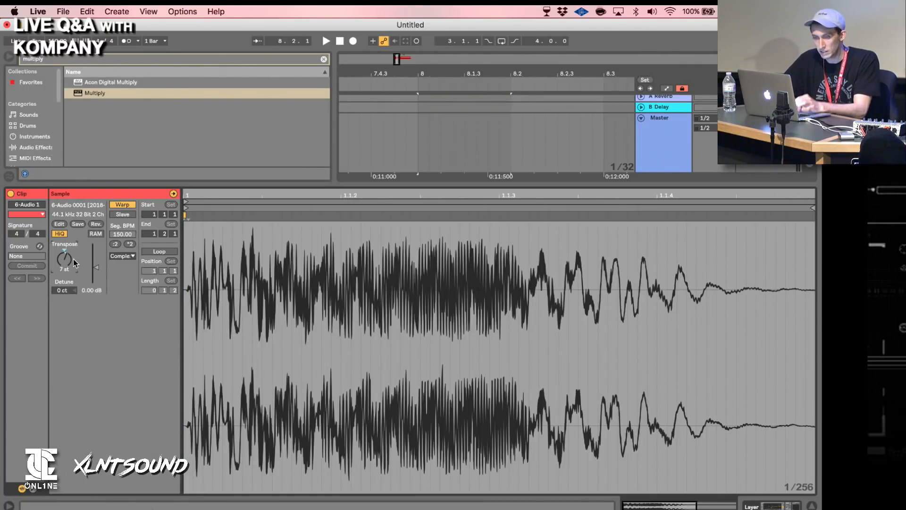
pyautogui.click(812, 507)
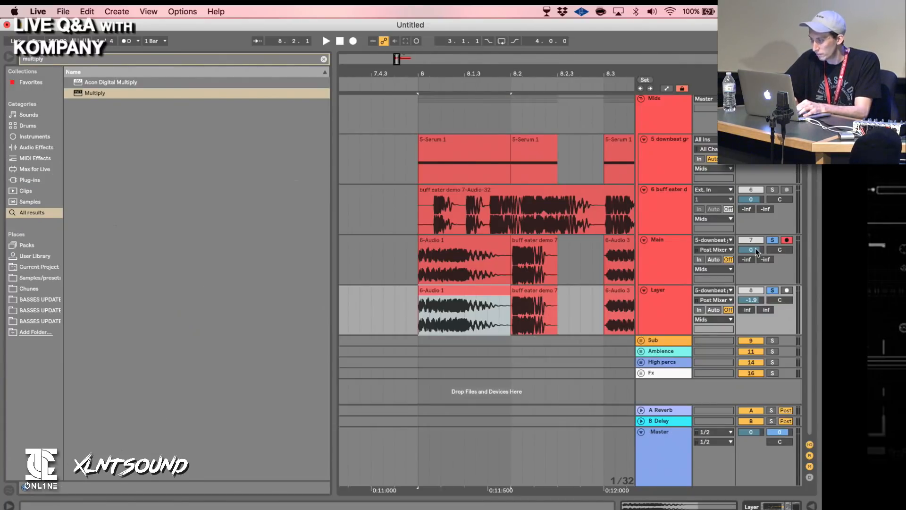
# Set the Layer track's volume to 0.9 dB and audition the bass with Layer's solo off and on.
pyautogui.moveTo(751, 300); pyautogui.dragTo(751, 295)
pyautogui.press('space')
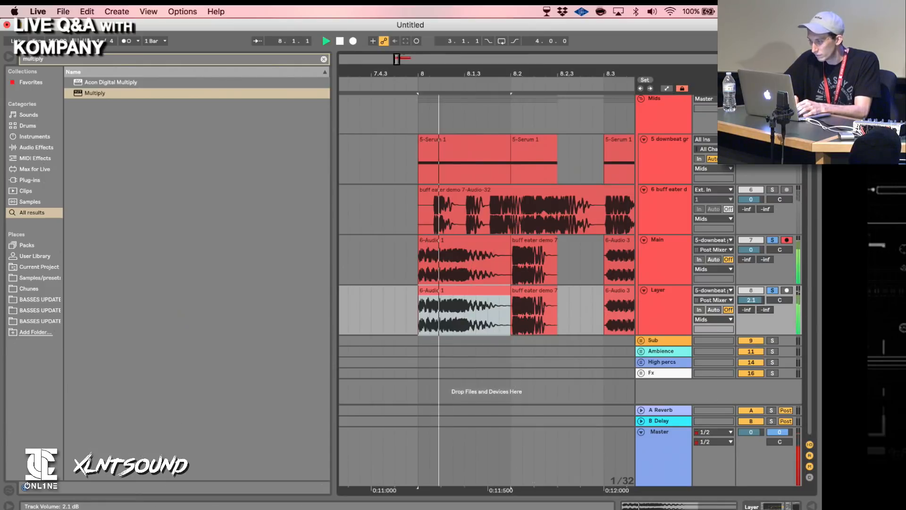
pyautogui.press('space')
pyautogui.click(772, 291)
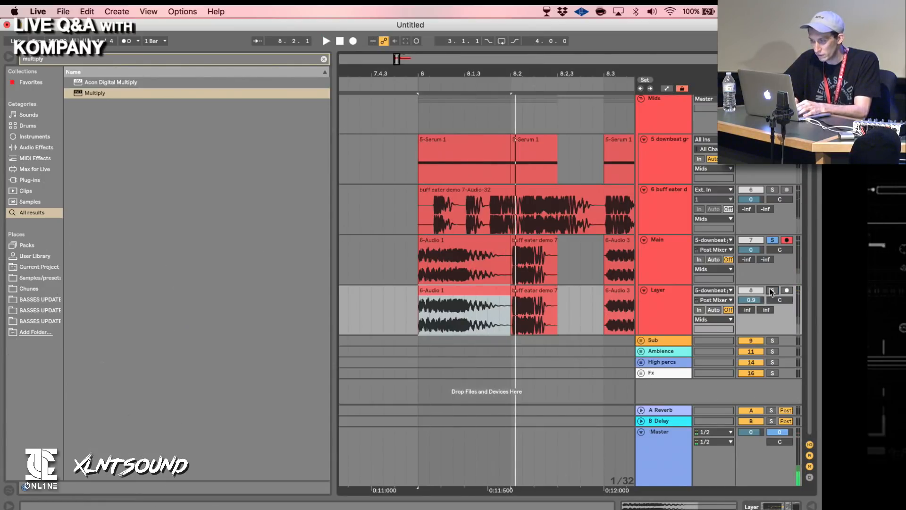
pyautogui.click(773, 291)
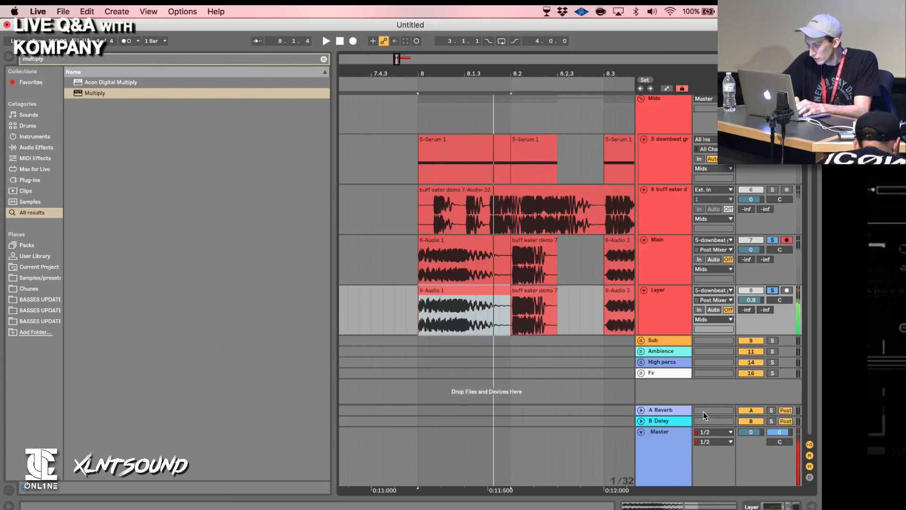
# Show the Master track's devices and turn off its mono Utility.
pyautogui.click(643, 474)
pyautogui.doubleClick(642, 470)
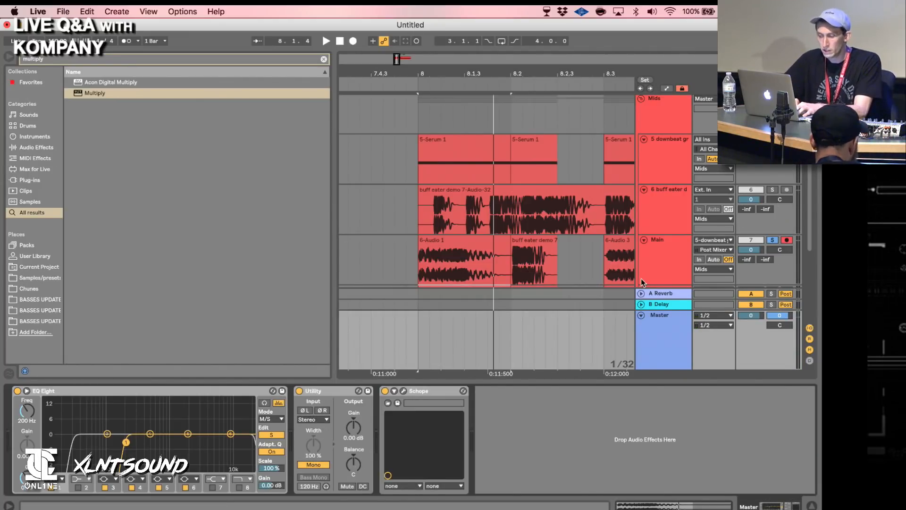
pyautogui.click(299, 391)
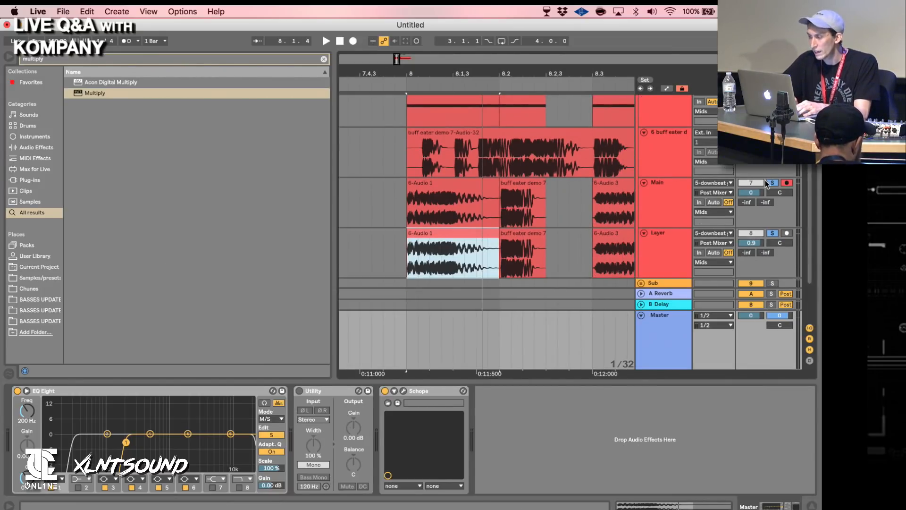
# Take Main out of solo and audition the Layer track alone from the start of bar 8.
pyautogui.click(771, 182)
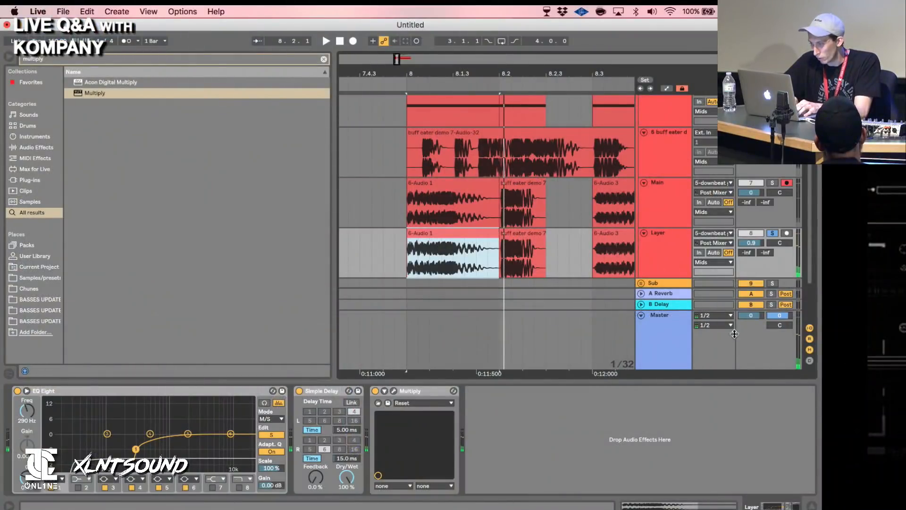
pyautogui.click(671, 329)
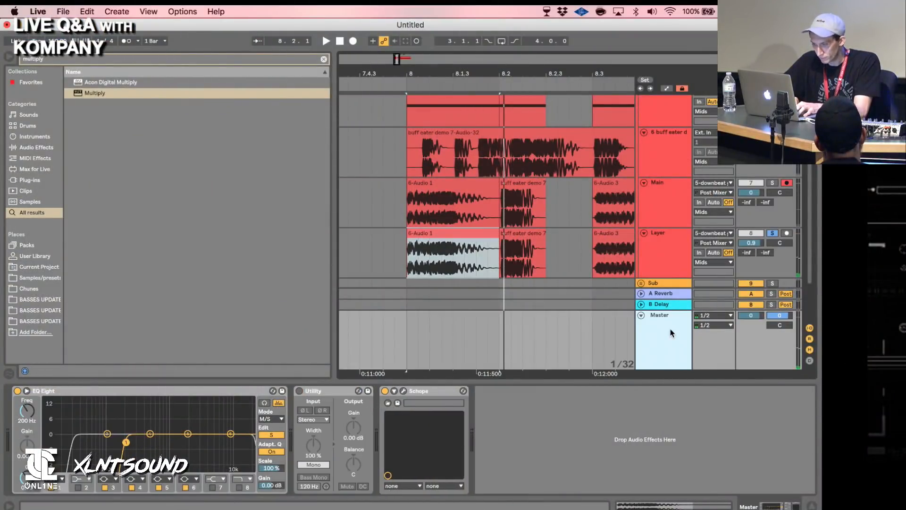
pyautogui.click(405, 258)
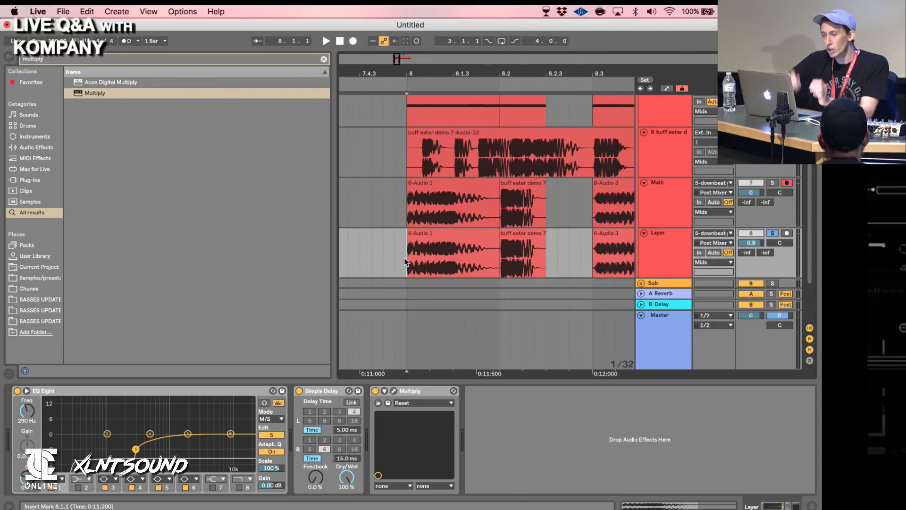
pyautogui.press('space')
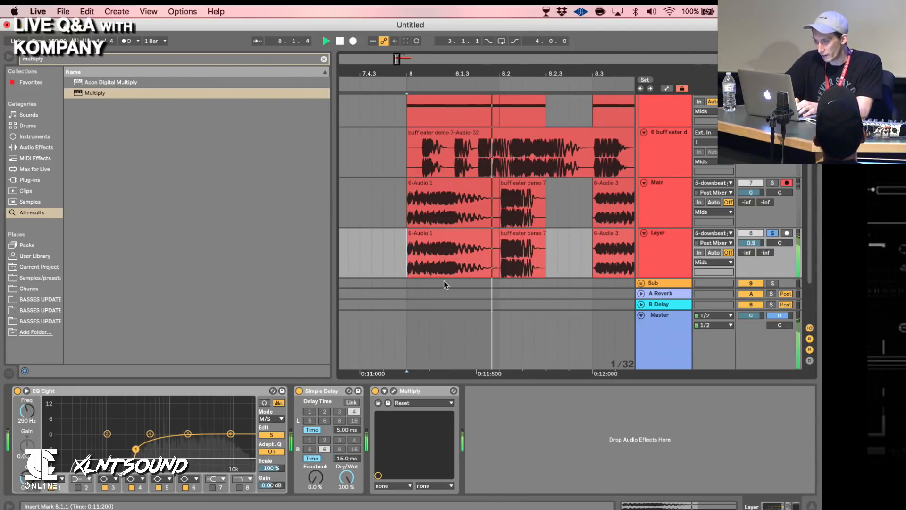
# Search for "echo", add Echo after Multiply on the Layer track, and set its delay times to 1/32 and Dry/Wet to 0%.
pyautogui.press('super+f')
pyautogui.write('c')
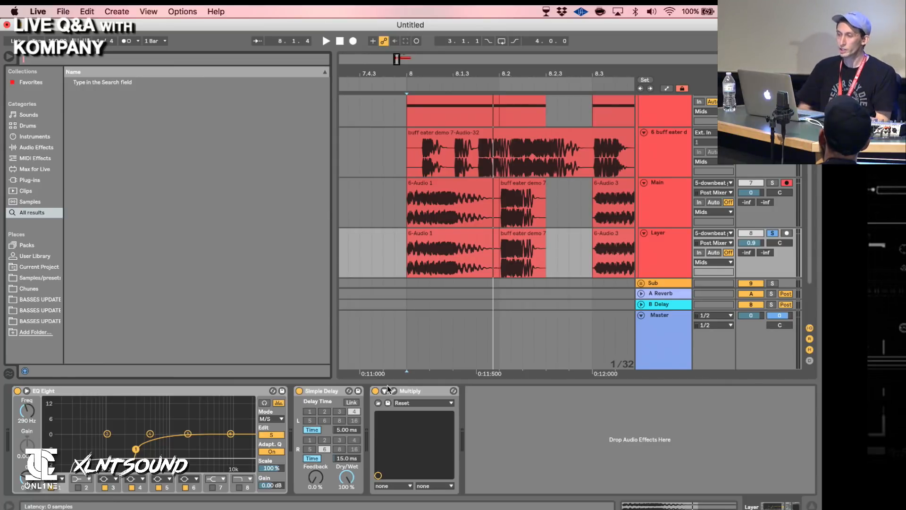
pyautogui.click(409, 267)
pyautogui.press('super+f')
pyautogui.write('echo')
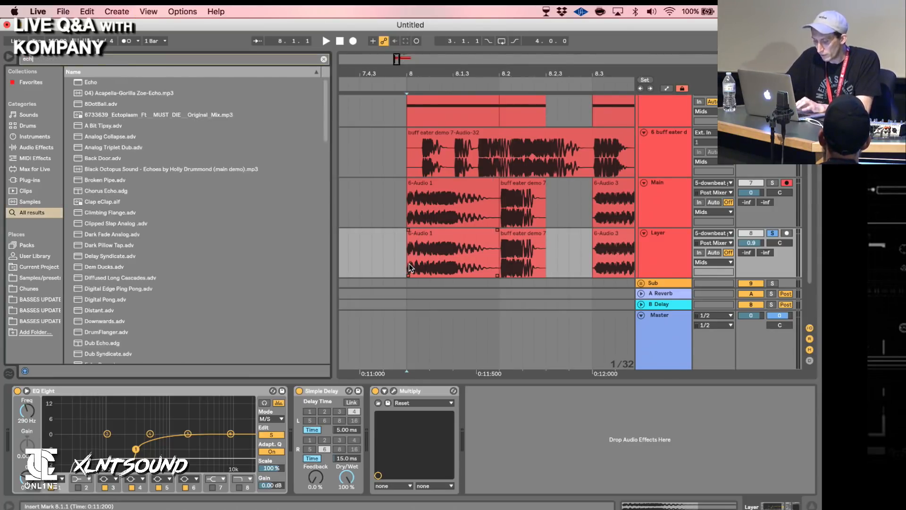
pyautogui.doubleClick(162, 83)
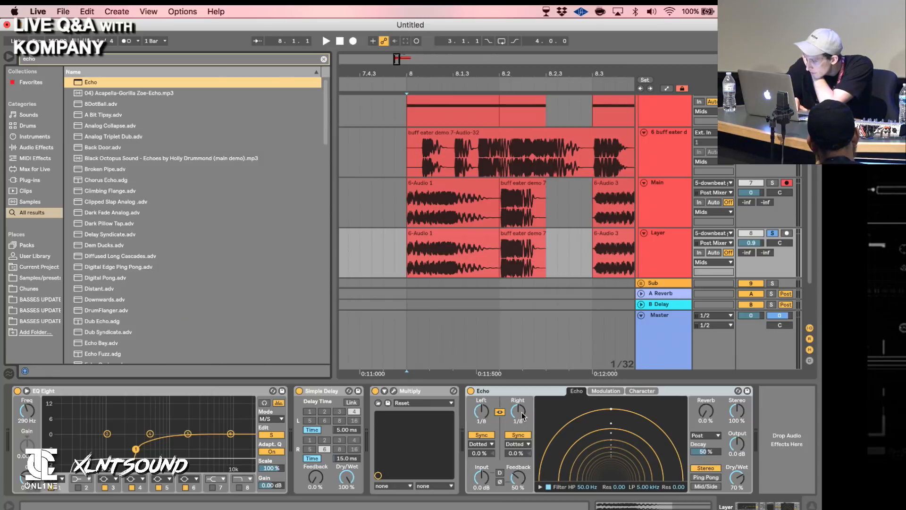
pyautogui.moveTo(523, 415); pyautogui.dragTo(523, 441)
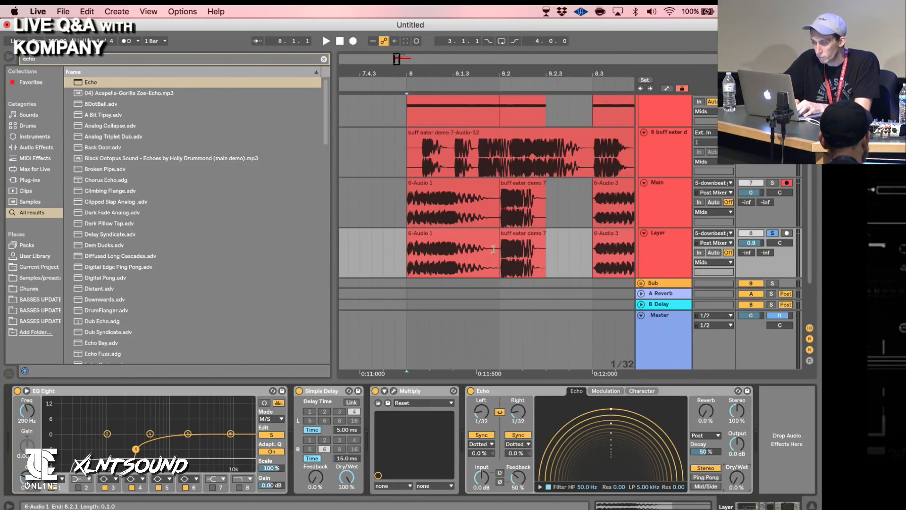
# Show automation and draw an Echo Dry/Wet ramp rising through the tail of the first Layer clip, dropping to 0% at beat 8.2.
pyautogui.click(437, 262)
pyautogui.press('space')
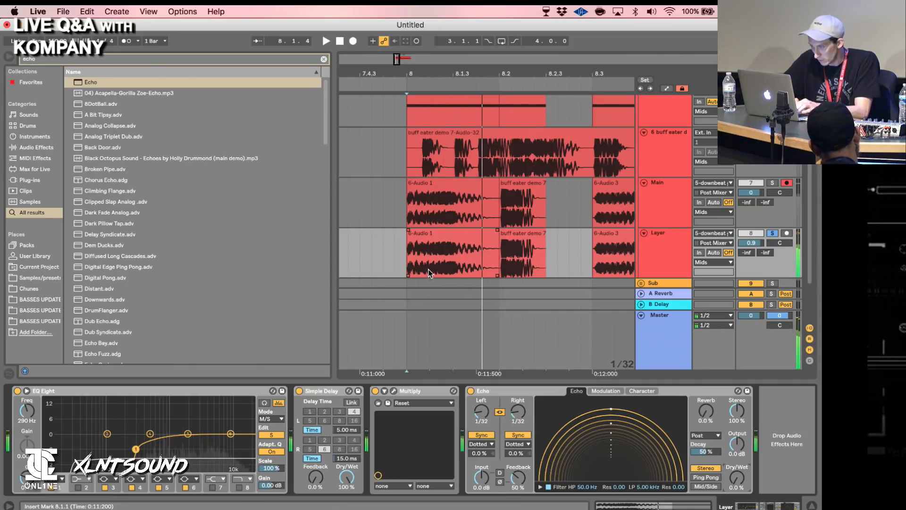
pyautogui.press('a')
pyautogui.press('space')
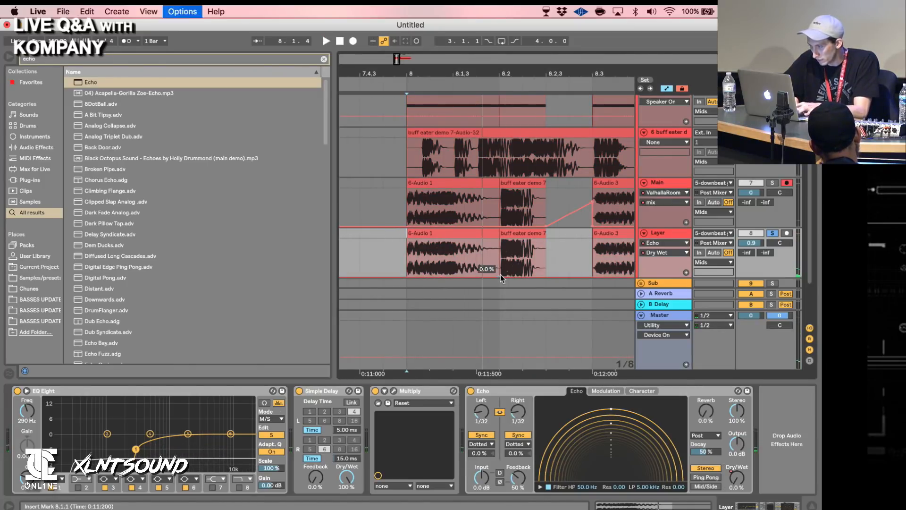
pyautogui.moveTo(502, 277); pyautogui.dragTo(501, 251)
pyautogui.press('b')
pyautogui.click(523, 277)
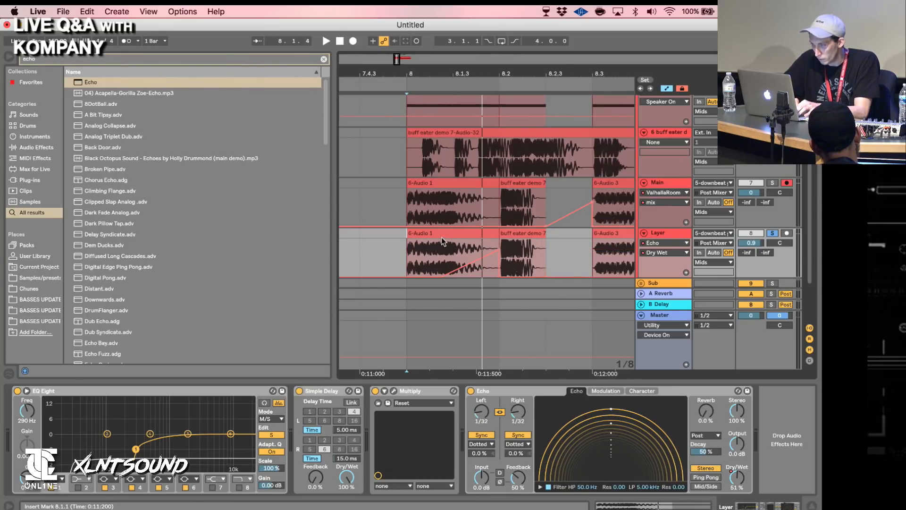
# Audition the echo ramp on Layer alone, then solo Main as well and audition both tracks together.
pyautogui.press('space')
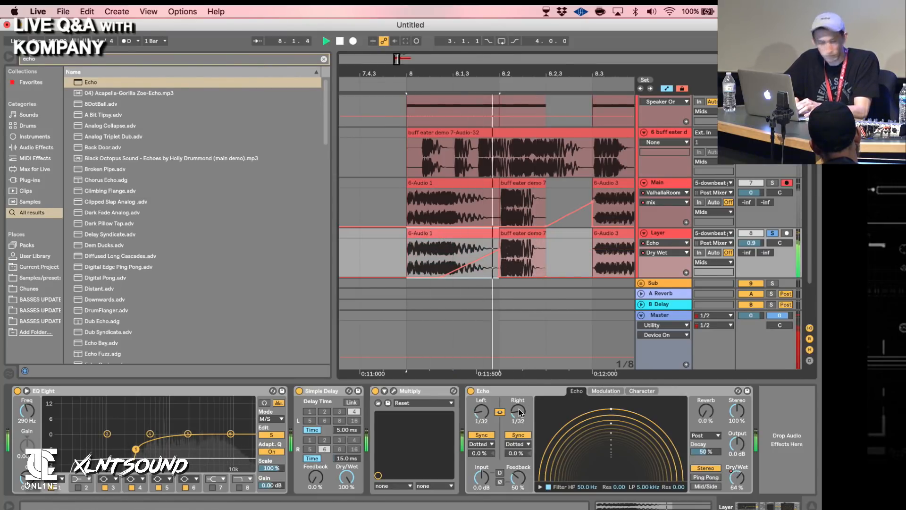
pyautogui.press('space')
pyautogui.click(772, 183)
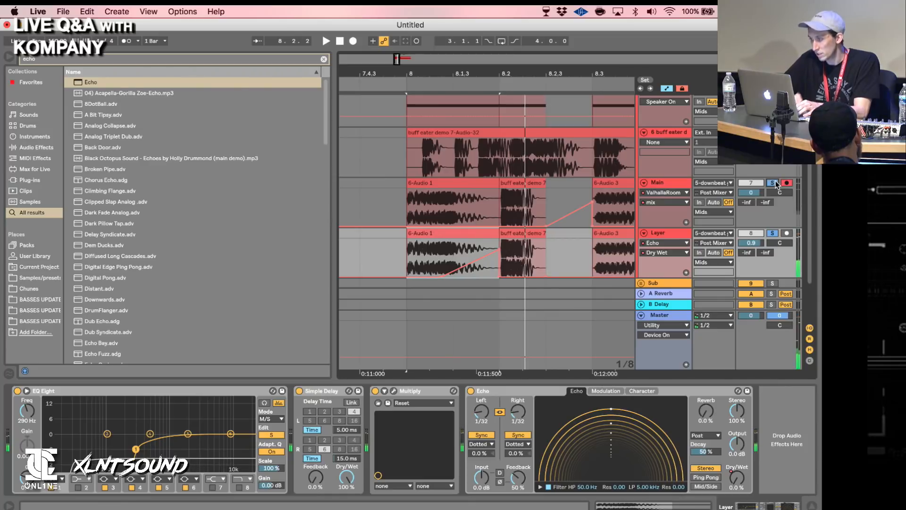
pyautogui.press('space')
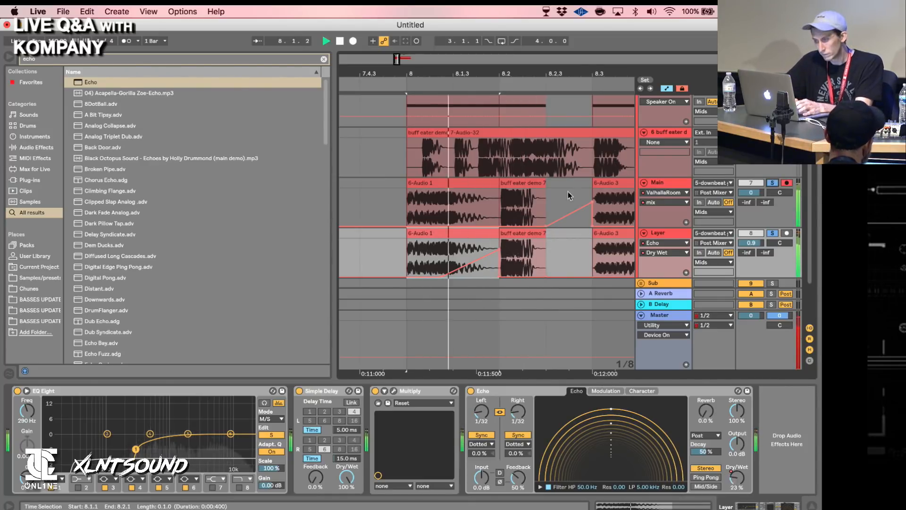
pyautogui.press('space')
# Transpose the first Layer clip to 12 st, lower its clip gain slightly while auditioning, and close the clip view.
pyautogui.doubleClick(451, 233)
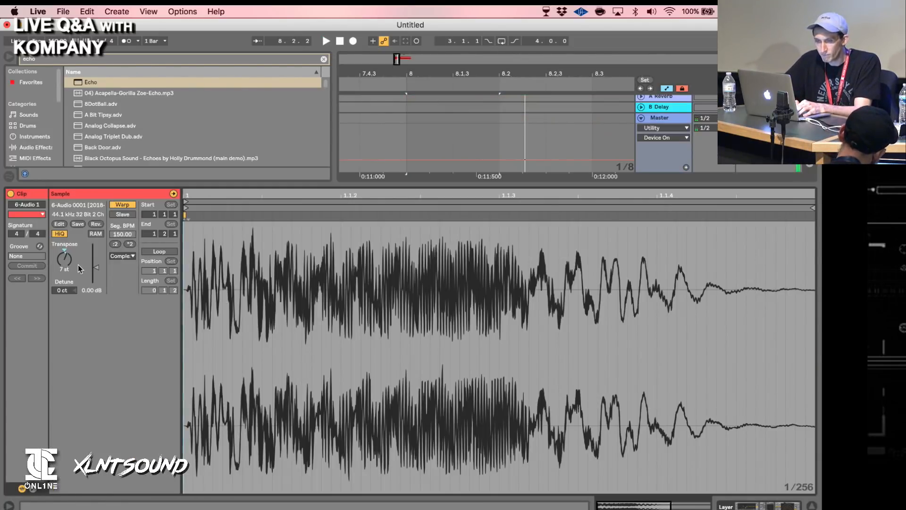
pyautogui.press('space')
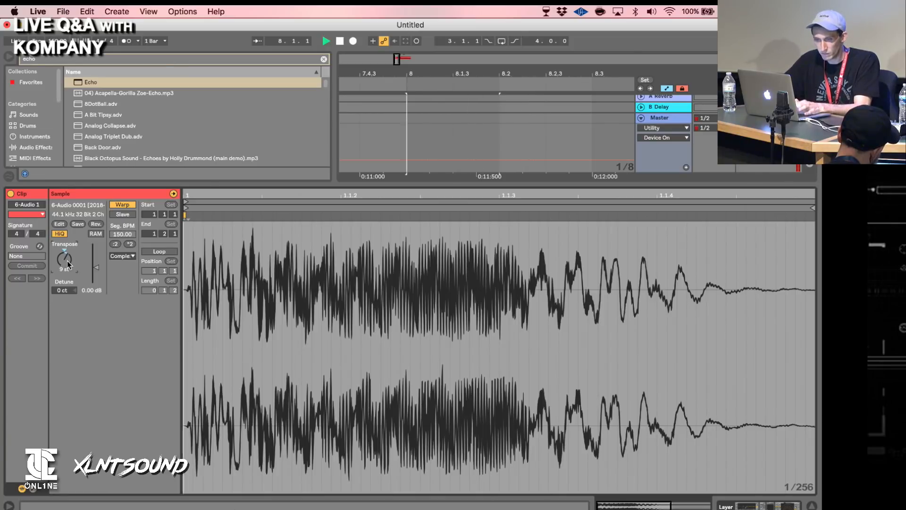
pyautogui.press('space')
pyautogui.write('12')
pyautogui.press('Return')
pyautogui.press('space')
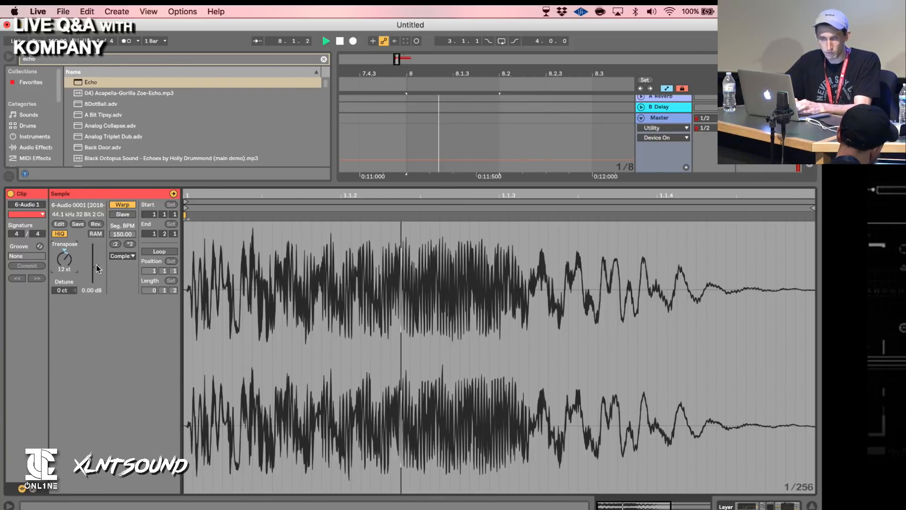
pyautogui.moveTo(97, 266); pyautogui.dragTo(97, 269)
pyautogui.press('space')
pyautogui.click(812, 506)
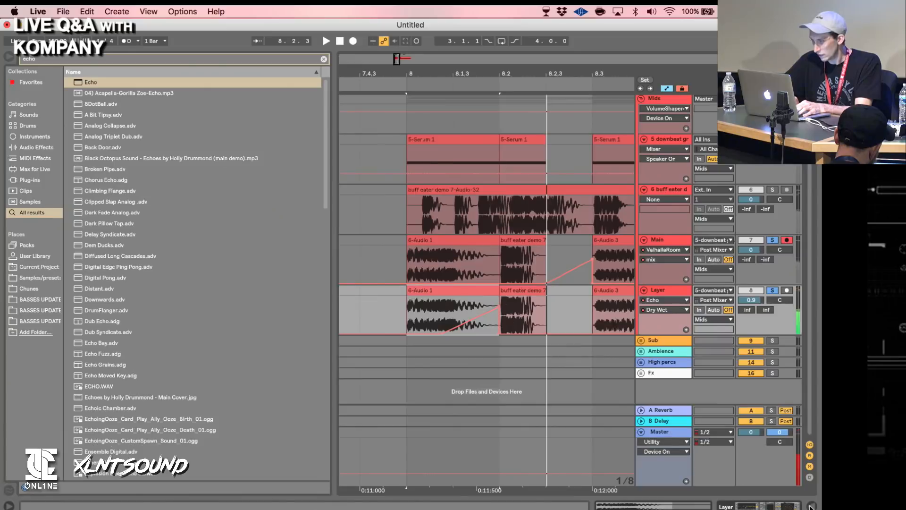
pyautogui.hscroll(3, 489, 305)
pyautogui.scroll(1, 488, 305)
pyautogui.hscroll(-3, 488, 304)
pyautogui.scroll(-1, 489, 304)
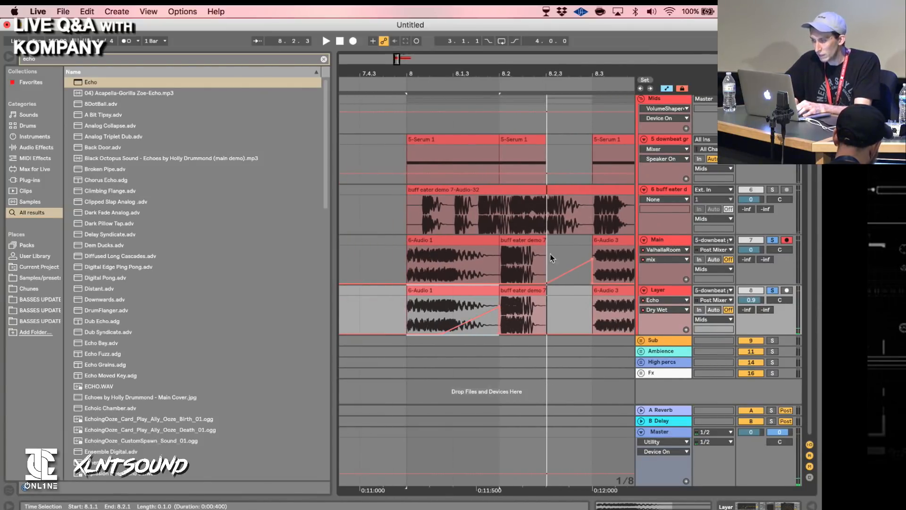
pyautogui.click(416, 307)
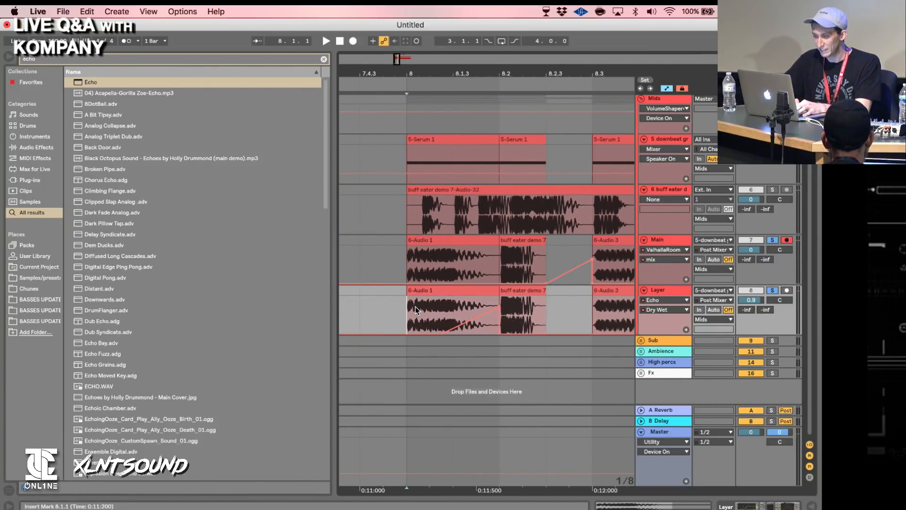
pyautogui.press('super+f')
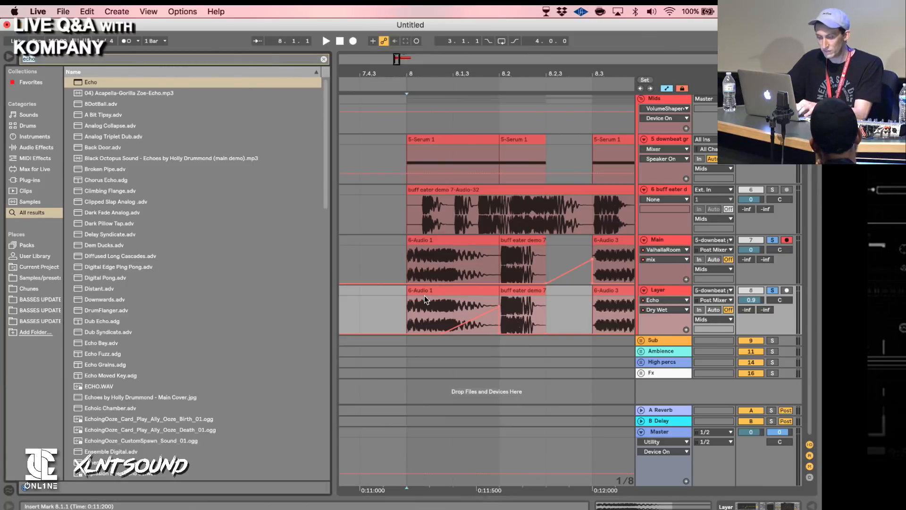
pyautogui.write('kump')
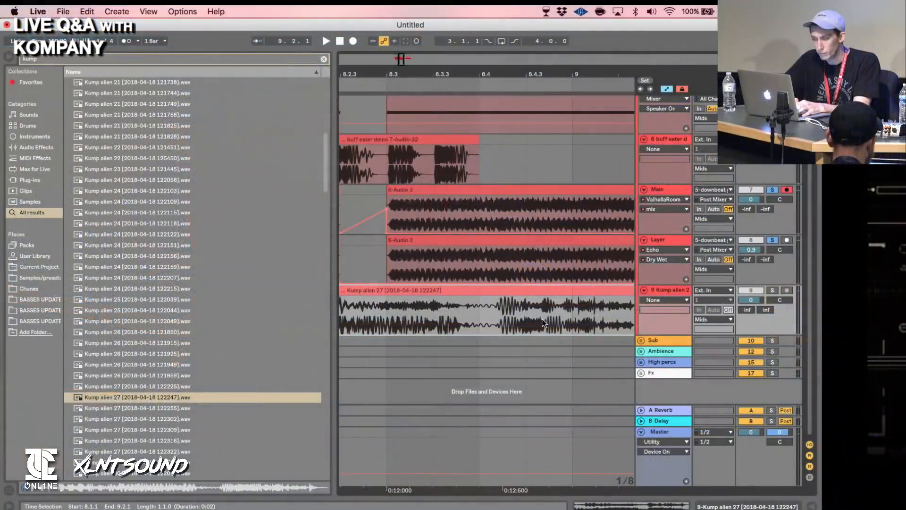
# With a 1/32 grid, copy a 0.0.3-long excerpt of the Kump alien clip from 8.4.1 and paste it on Layer at 8.1.1.
pyautogui.click(503, 325)
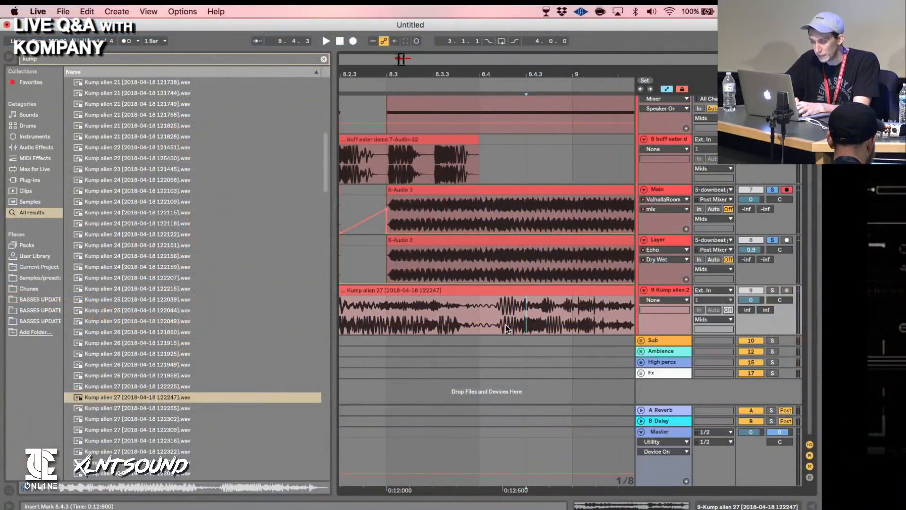
pyautogui.press('super+1')
pyautogui.press('super+1')
pyautogui.moveTo(495, 319); pyautogui.dragTo(556, 319)
pyautogui.hscroll(-7, 560, 316)
pyautogui.press('a')
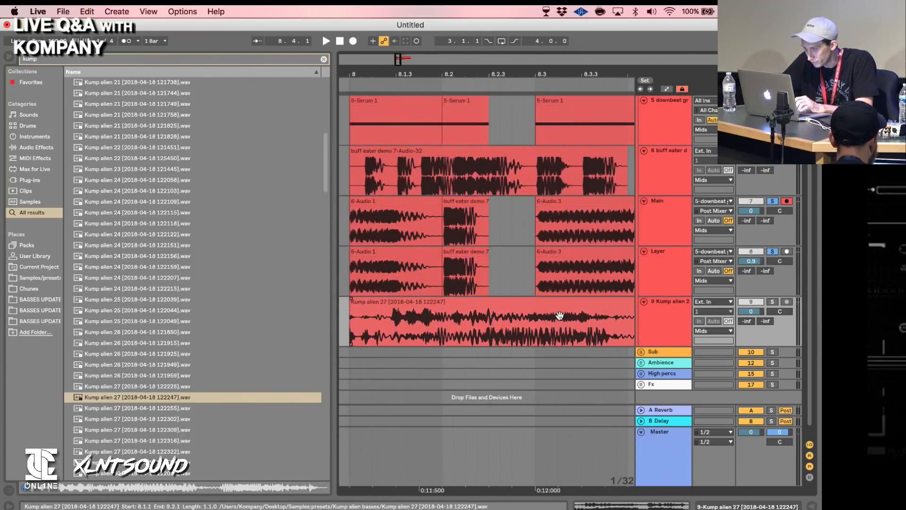
pyautogui.hscroll(-4, 560, 315)
pyautogui.click(440, 271)
pyautogui.press('super+v')
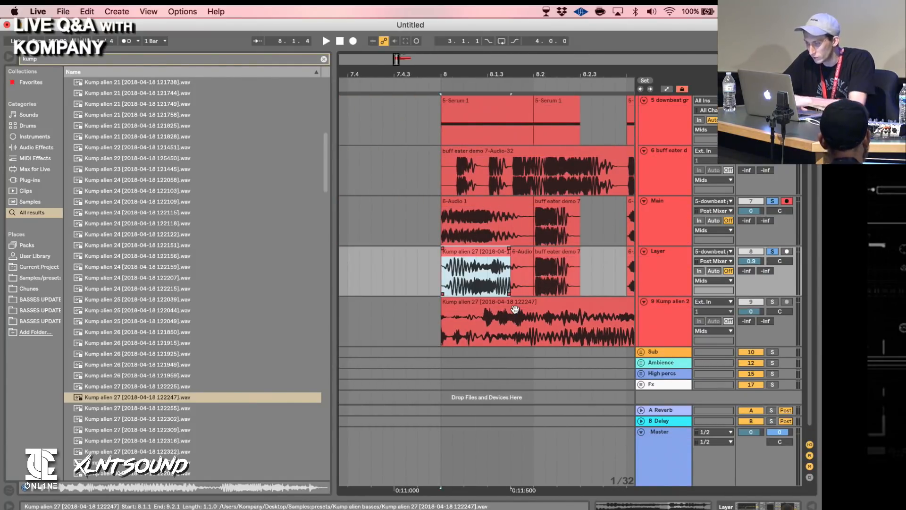
# Deactivate the Kump alien source track and solo Main and Layer together.
pyautogui.click(515, 303)
pyautogui.click(772, 302)
pyautogui.click(773, 303)
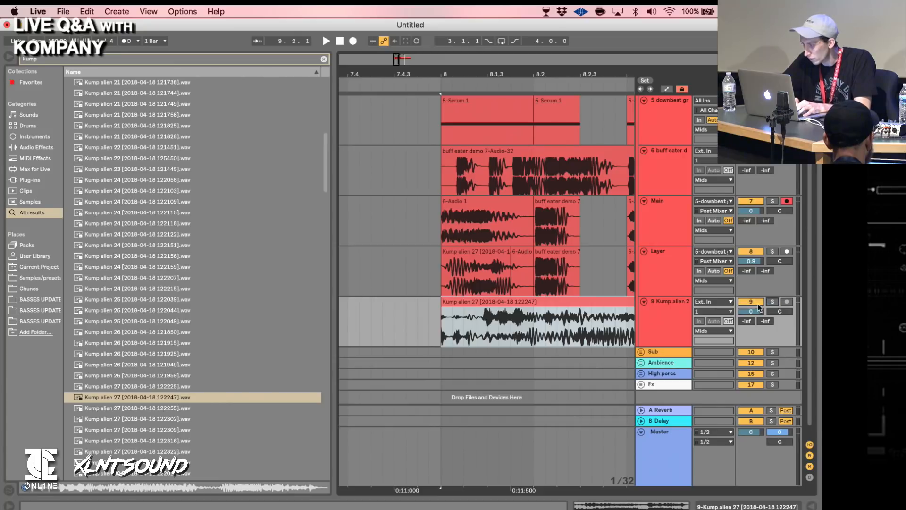
pyautogui.click(774, 251)
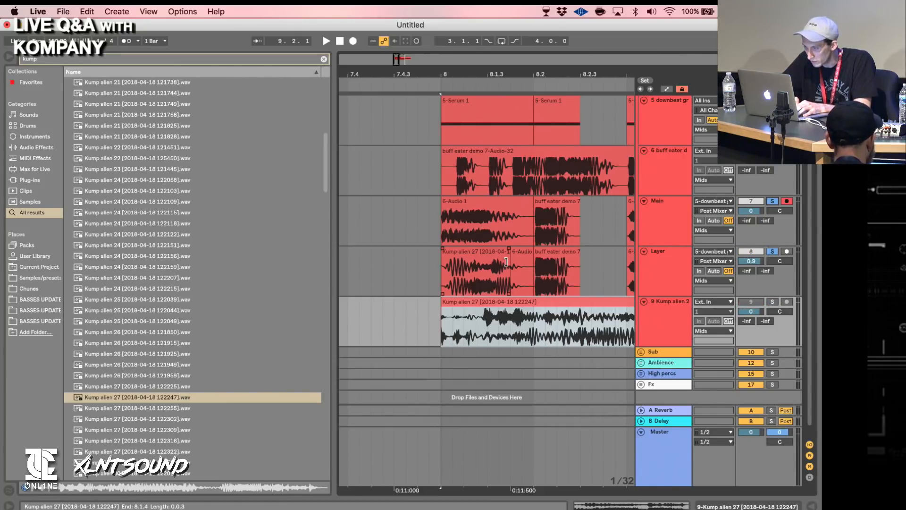
# Extend the Kump excerpt on Layer to beat 8.2, fade it out from about 8.1.3, and audition it.
pyautogui.moveTo(511, 262); pyautogui.dragTo(481, 249)
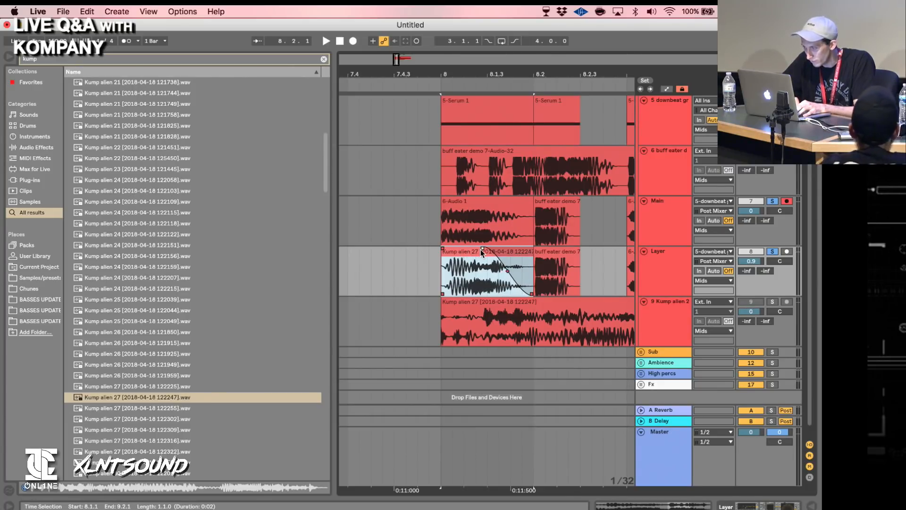
pyautogui.press('space')
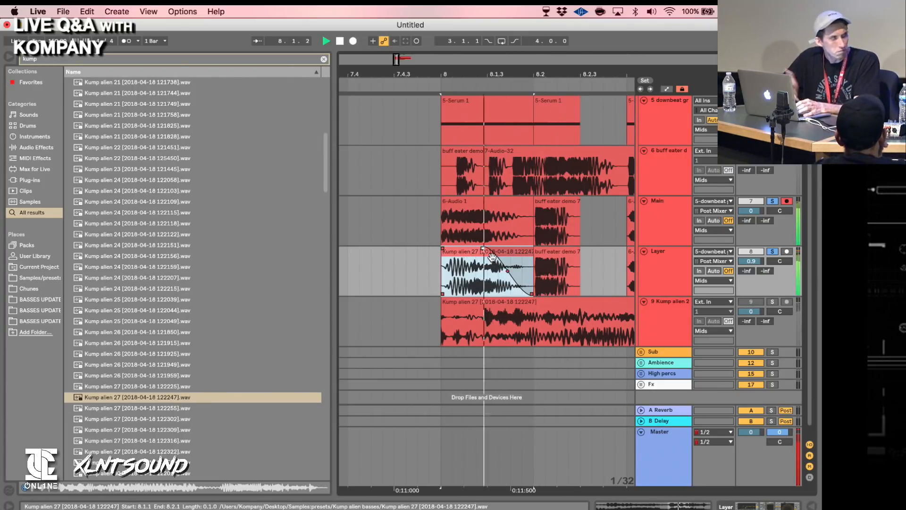
pyautogui.press('space')
# Open the Kump clip on Layer, shift its sample start to 0.0.563 while auditioning, and enable Warp.
pyautogui.doubleClick(493, 258)
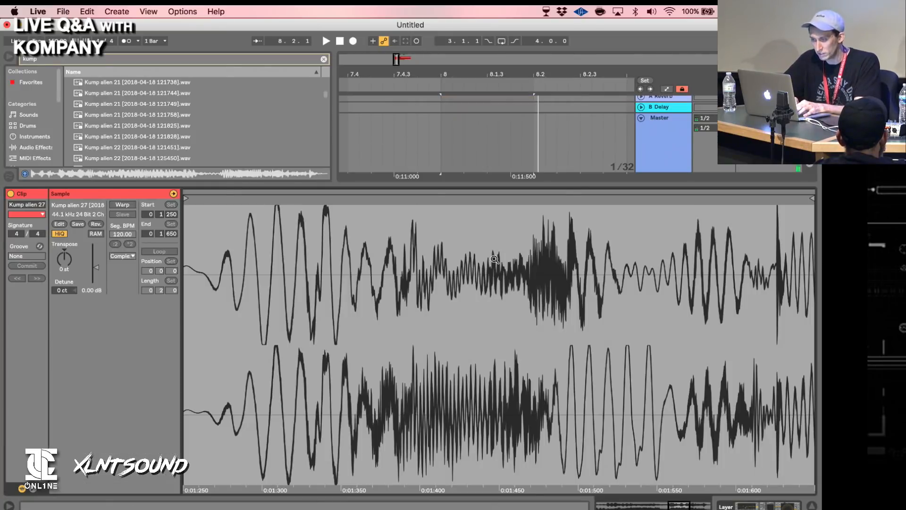
pyautogui.moveTo(400, 201); pyautogui.dragTo(366, 195)
pyautogui.press('space')
pyautogui.press('space')
pyautogui.press('space')
pyautogui.press('space')
pyautogui.press('space')
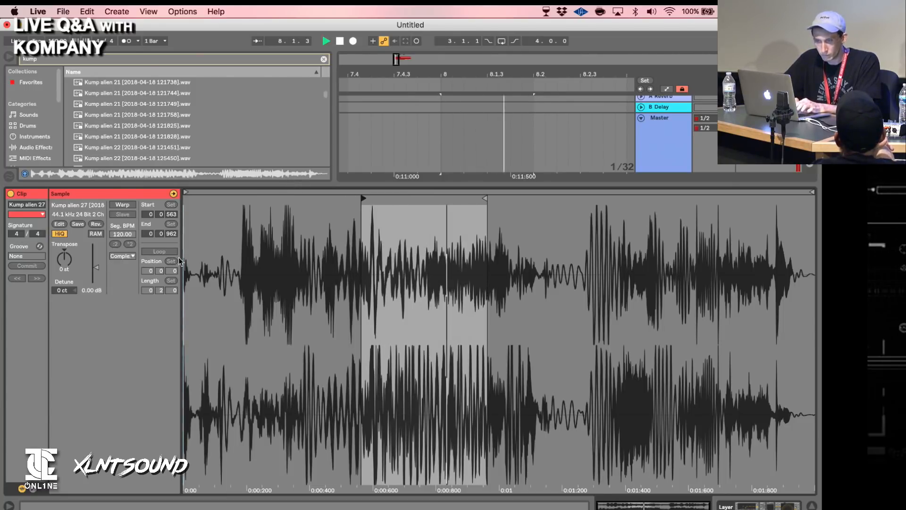
pyautogui.click(122, 204)
pyautogui.press('space')
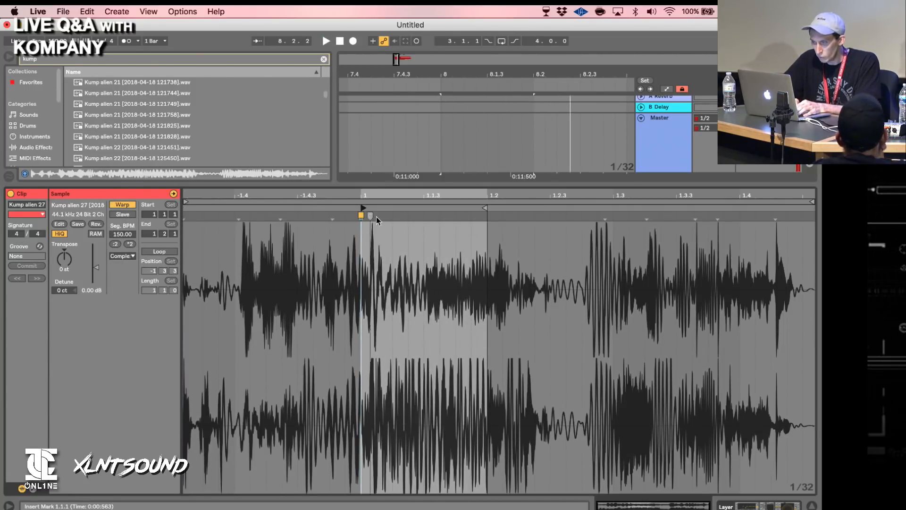
# Try stretching the first transient's warp marker to about 1.1.3, audition the clip, and undo the stretch.
pyautogui.moveTo(371, 216); pyautogui.dragTo(424, 216)
pyautogui.press('space')
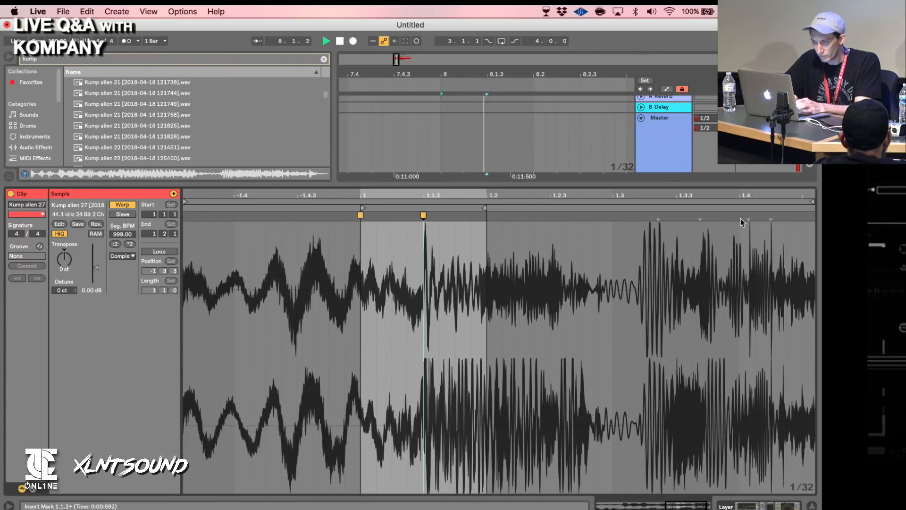
pyautogui.press('space')
pyautogui.press('space')
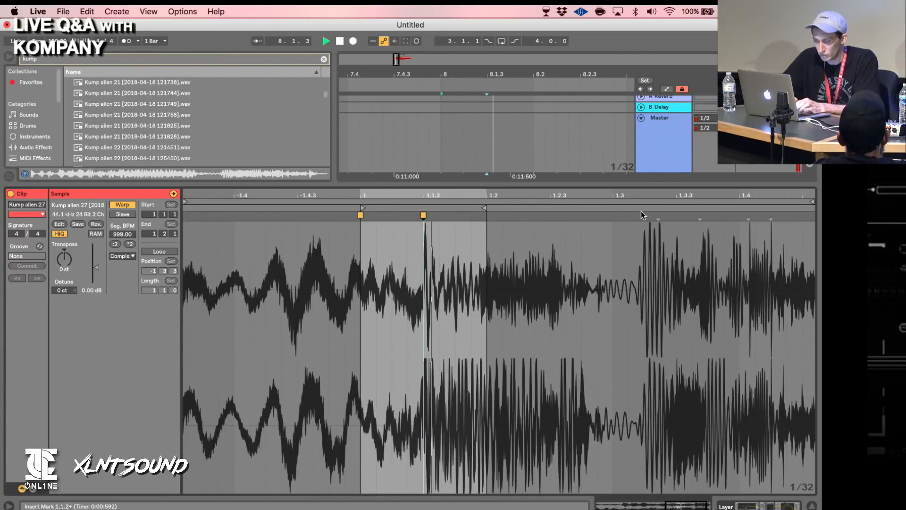
pyautogui.press('space')
pyautogui.press('super+z')
# Shift the Kump clip's playback region to start at -1.4.1 and end at 1.1.1, audition it, and close the clip view.
pyautogui.moveTo(489, 215); pyautogui.dragTo(343, 216)
pyautogui.press('super+z')
pyautogui.press('space')
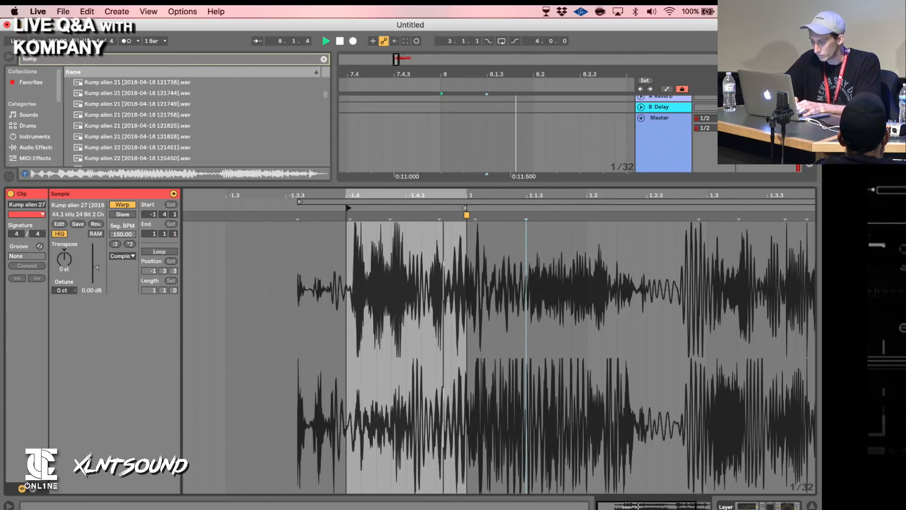
pyautogui.press('space')
pyautogui.click(812, 504)
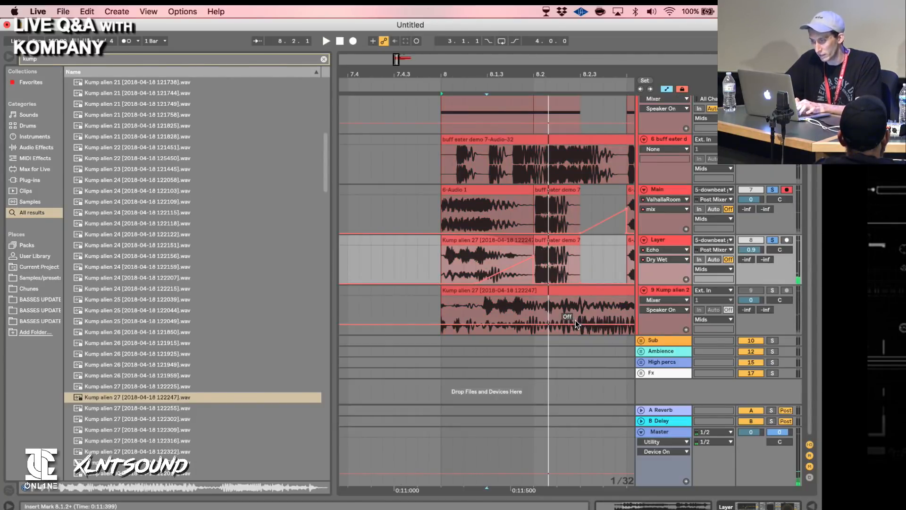
# Raise the Kump clip's gain on Layer to 9.69 dB, audition it, and close the clip view.
pyautogui.doubleClick(470, 239)
pyautogui.moveTo(96, 267); pyautogui.dragTo(96, 258)
pyautogui.press('space')
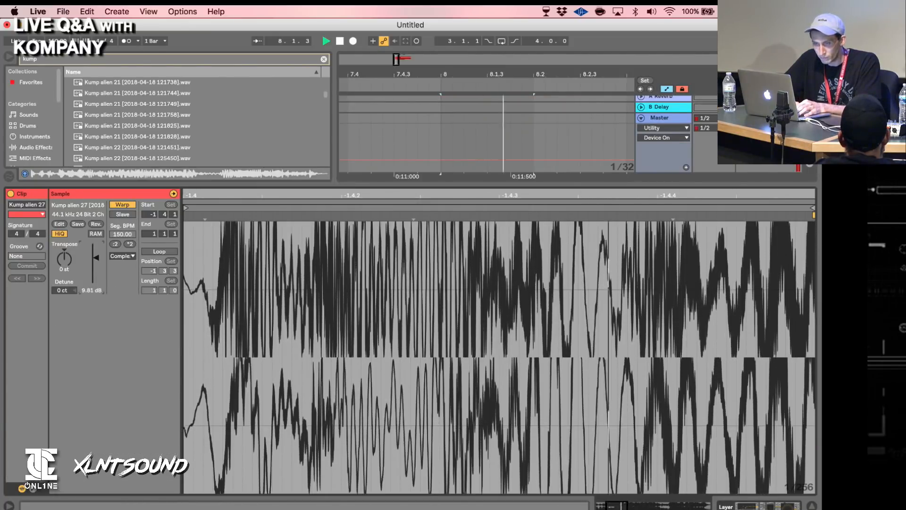
pyautogui.press('space')
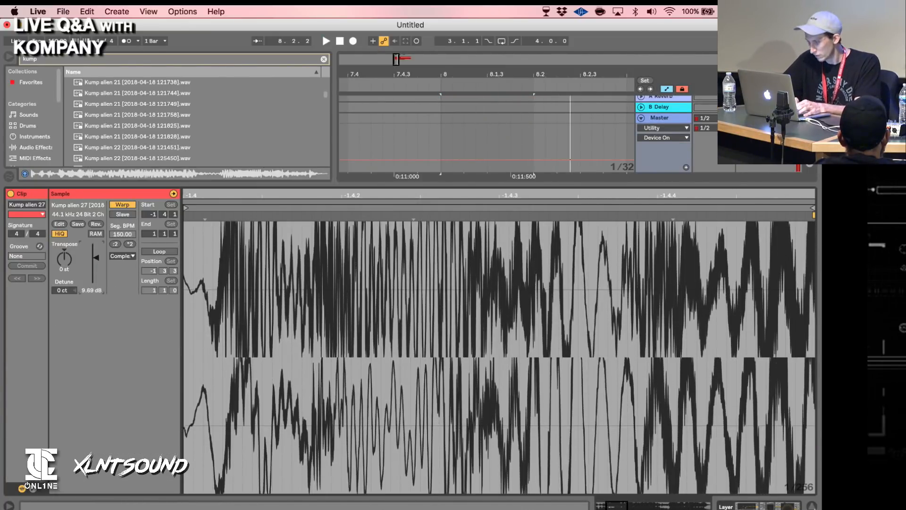
pyautogui.click(812, 505)
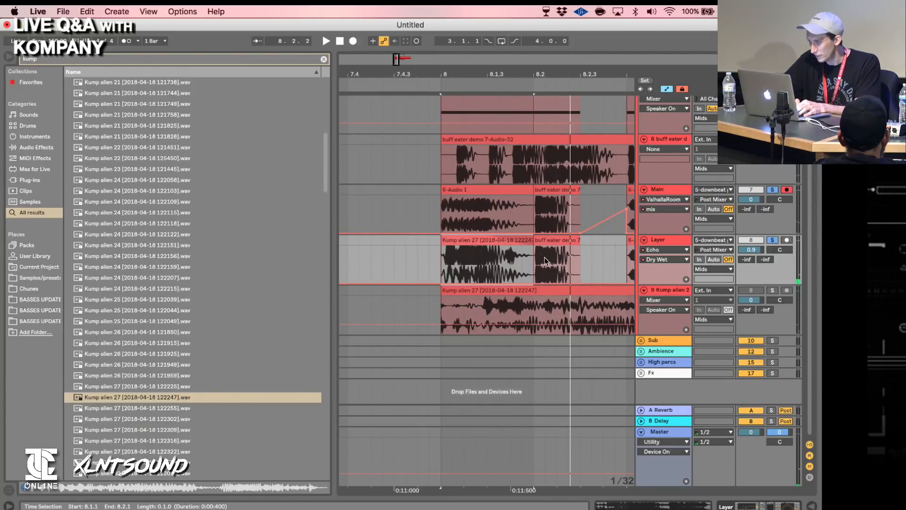
# Copy the buff eater demo 7 clip from beat 8.2 on Layer to 8.1.1, and open the pasted clip's sample settings.
pyautogui.hscroll(5, 539, 262)
pyautogui.scroll(1, 538, 262)
pyautogui.scroll(-1, 538, 262)
pyautogui.hscroll(-1, 539, 262)
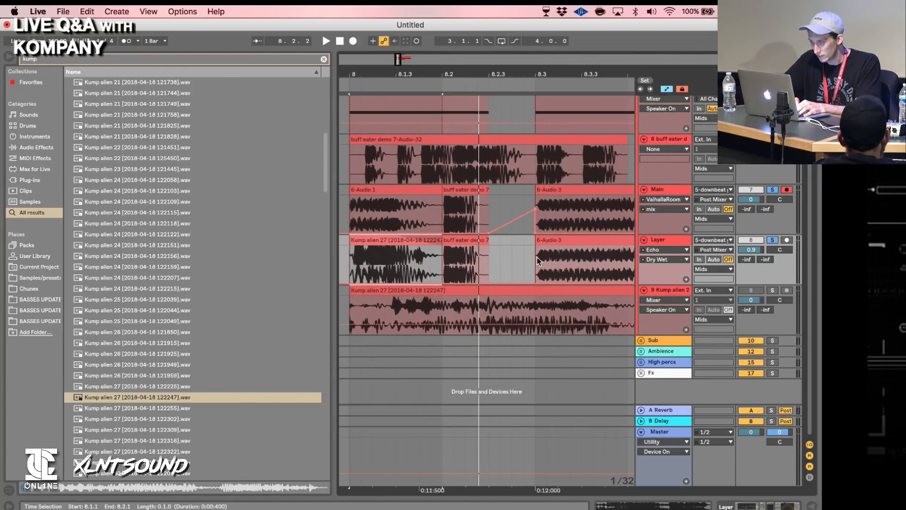
pyautogui.click(457, 240)
pyautogui.hscroll(-3, 457, 240)
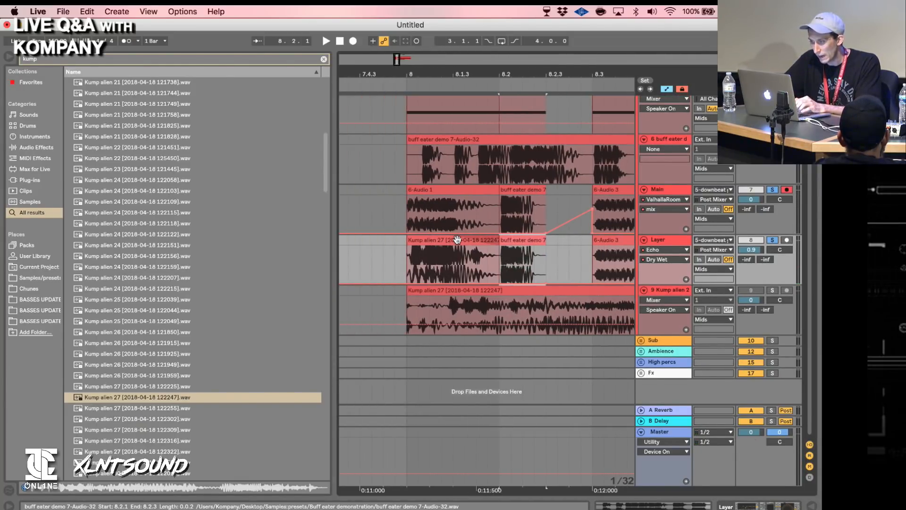
pyautogui.click(407, 255)
pyautogui.press('super+v')
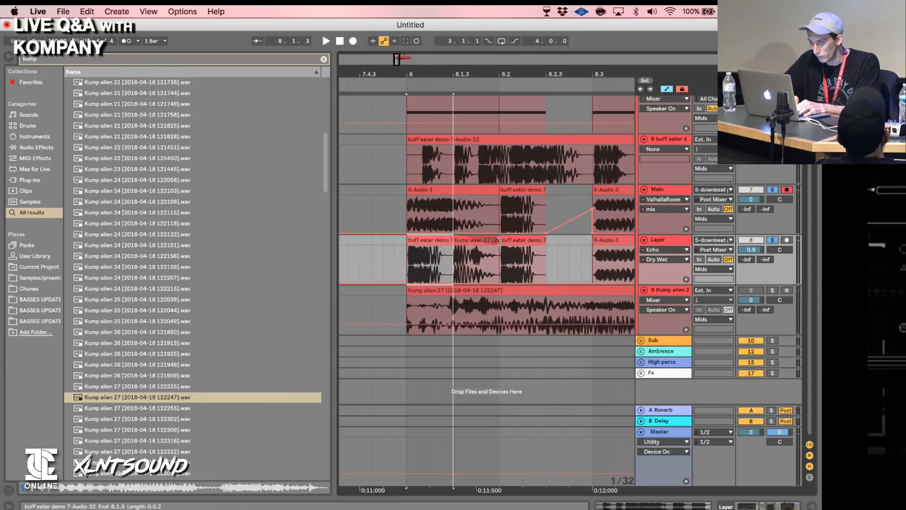
pyautogui.doubleClick(426, 242)
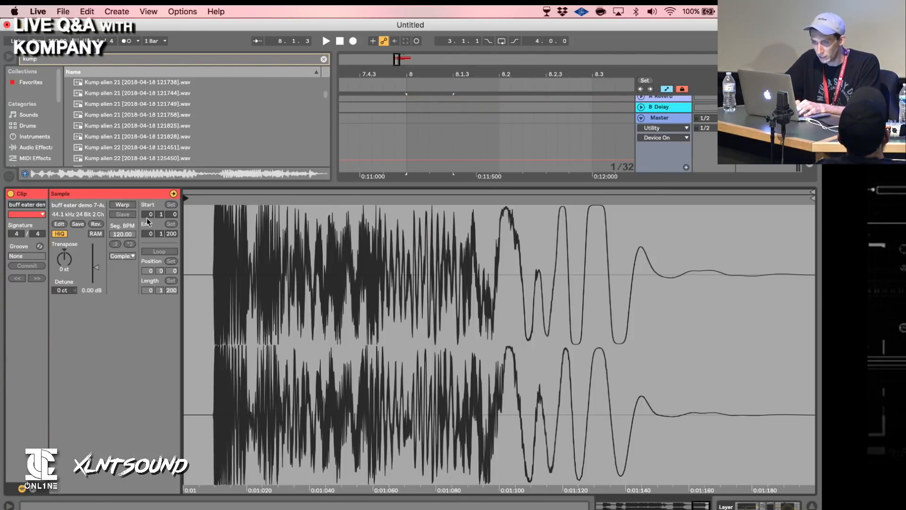
# Turn on Warp for the buff eater demo clip, double its segment BPM to 300 and extend it to 8.2 on the Layer track.
pyautogui.click(124, 205)
pyautogui.click(130, 244)
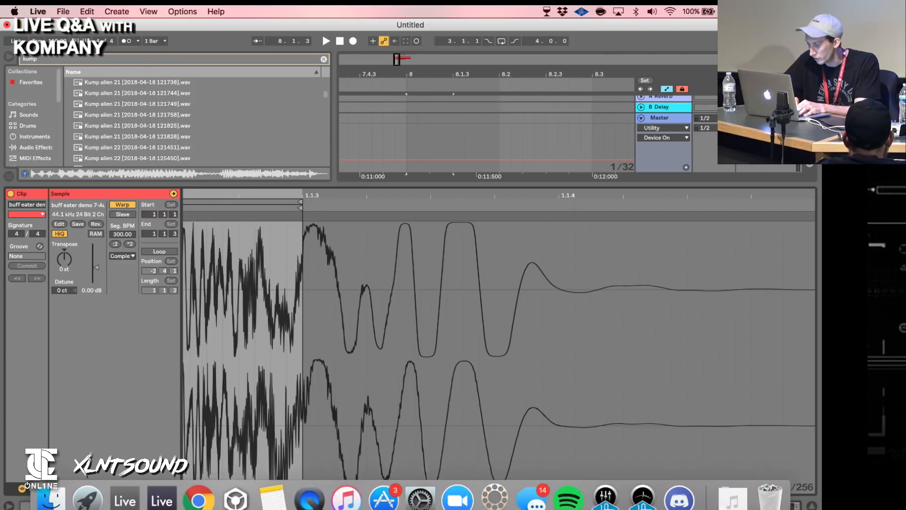
pyautogui.click(812, 506)
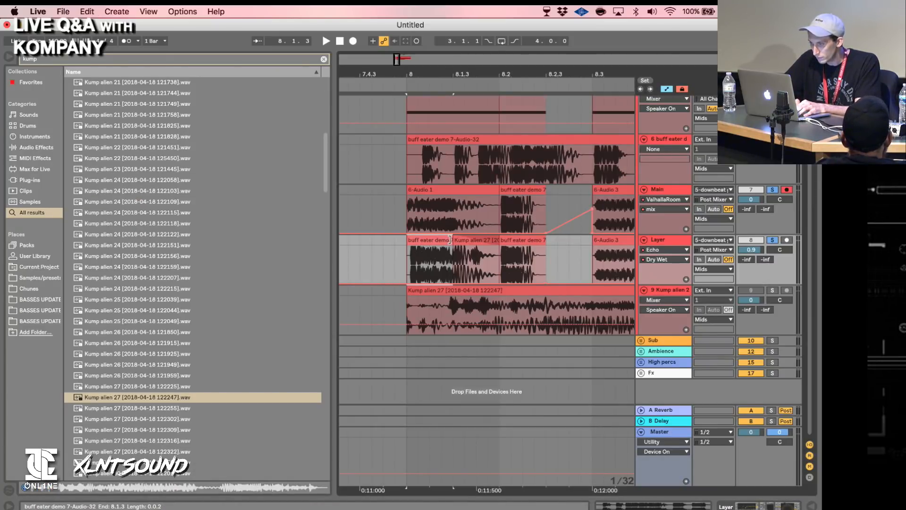
pyautogui.moveTo(452, 240); pyautogui.dragTo(506, 240)
# Play from just before bar 8, switching the Layer track's solo off and on to compare the sound.
pyautogui.click(382, 271)
pyautogui.press('space')
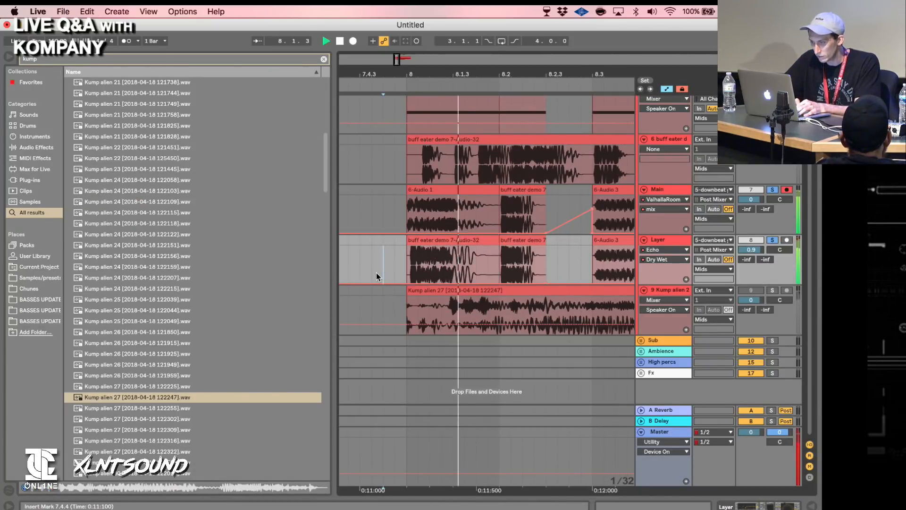
pyautogui.click(773, 241)
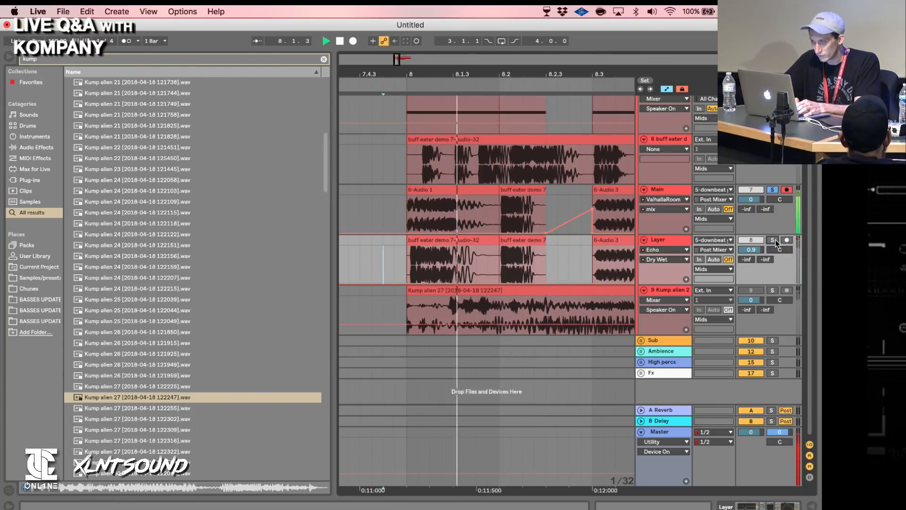
pyautogui.click(777, 244)
pyautogui.press('space')
pyautogui.press('space')
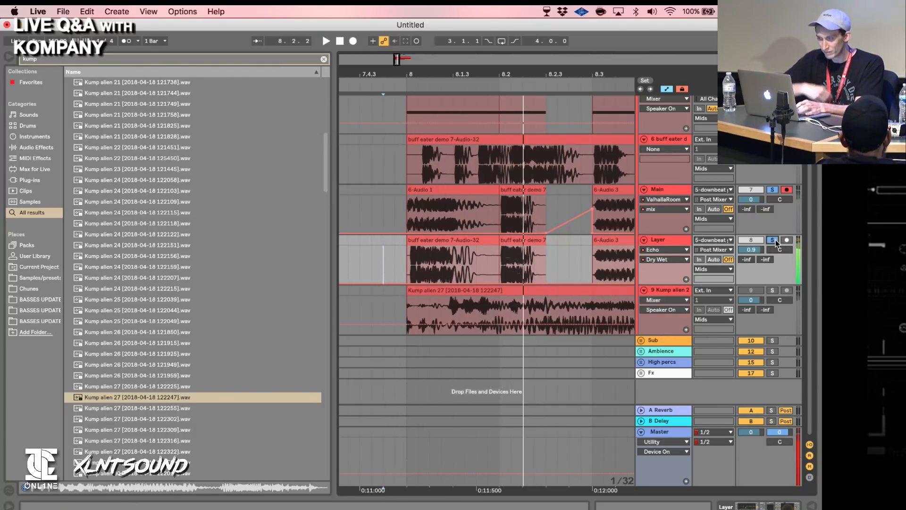
# Clear the solos on the Main and Layer tracks and play the section in the full mix.
pyautogui.click(777, 243)
pyautogui.press('space')
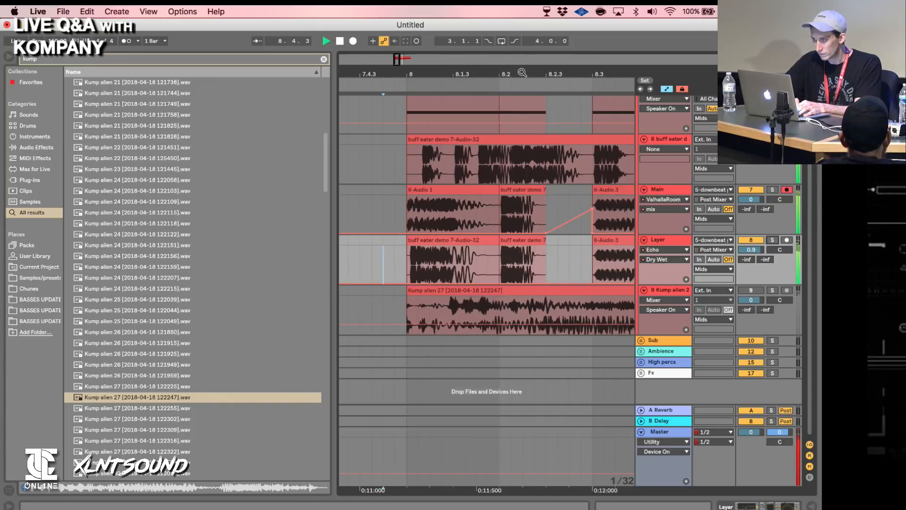
pyautogui.moveTo(523, 74); pyautogui.dragTo(436, 75)
pyautogui.press('space')
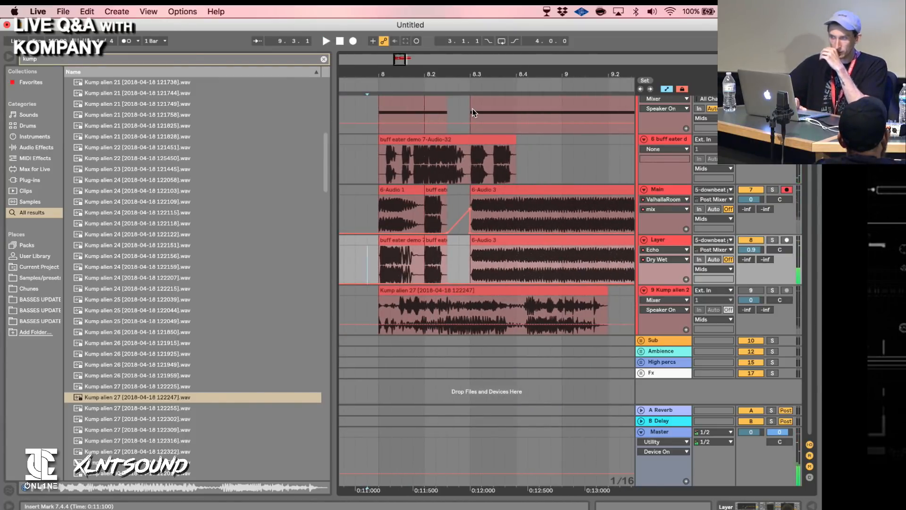
# Select the 6-Audio 3 clip and the buff eater demo clip at bar 8 on the Layer track to compare their placement.
pyautogui.hscroll(1, 560, 275)
pyautogui.click(488, 239)
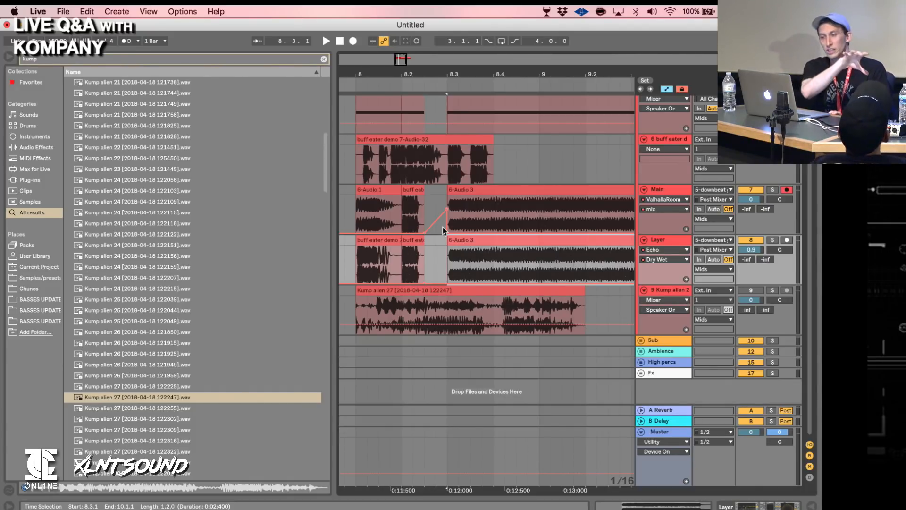
pyautogui.click(373, 241)
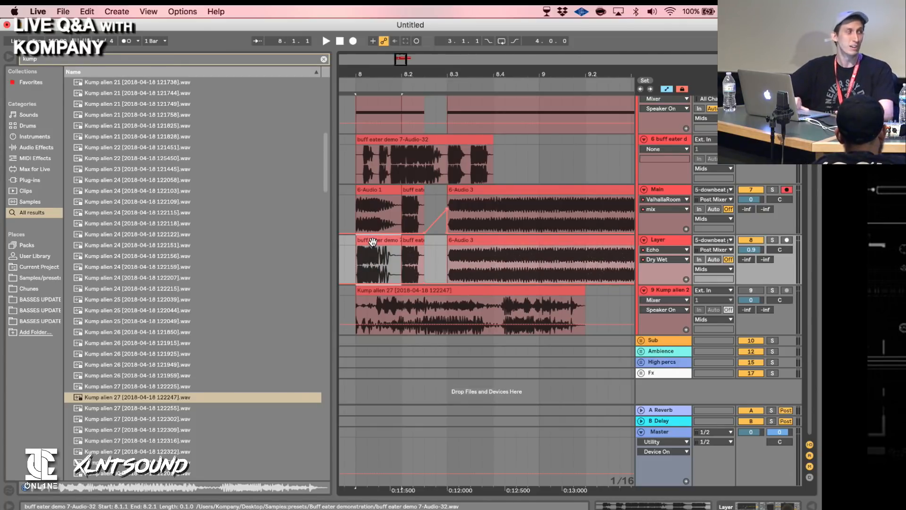
pyautogui.scroll(3, 373, 241)
pyautogui.hscroll(-5, 373, 242)
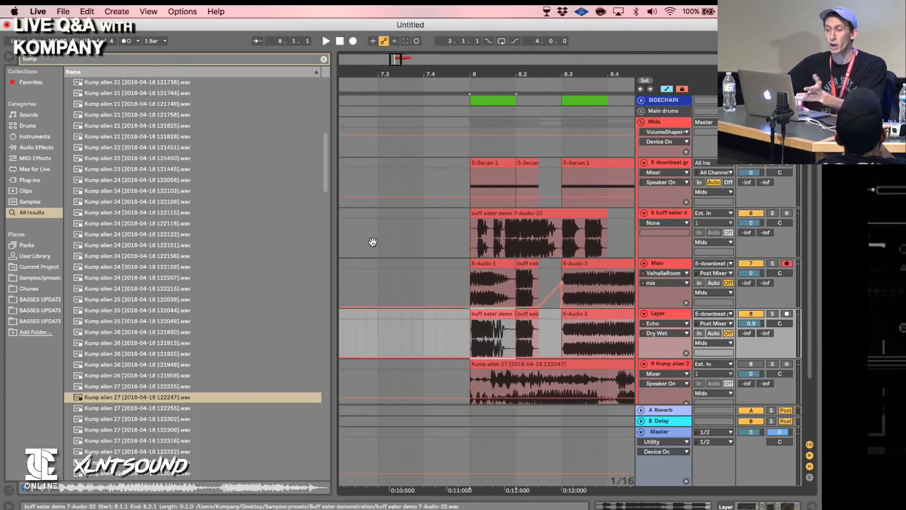
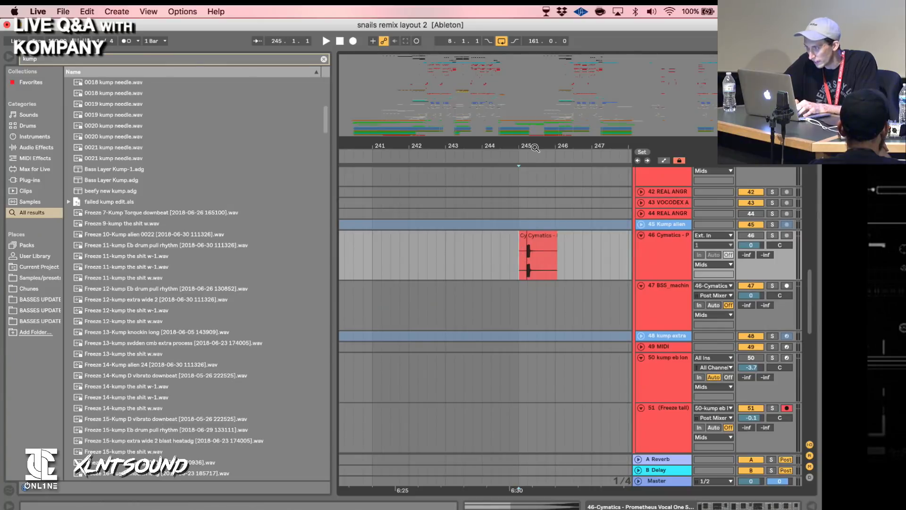
# Solo track 46 and examine the waveform of the reversed Cymatics Terror Tom clip at bar 245.
pyautogui.moveTo(535, 148); pyautogui.dragTo(603, 146)
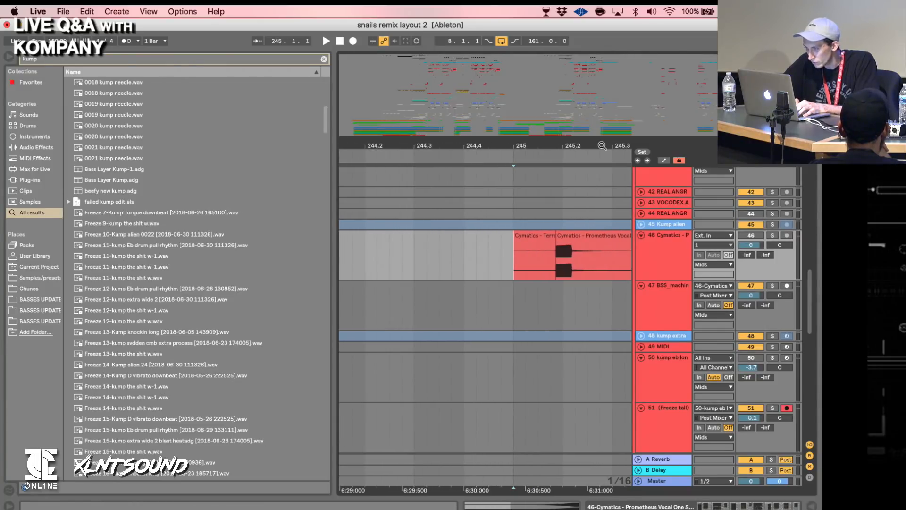
pyautogui.click(768, 234)
pyautogui.click(527, 247)
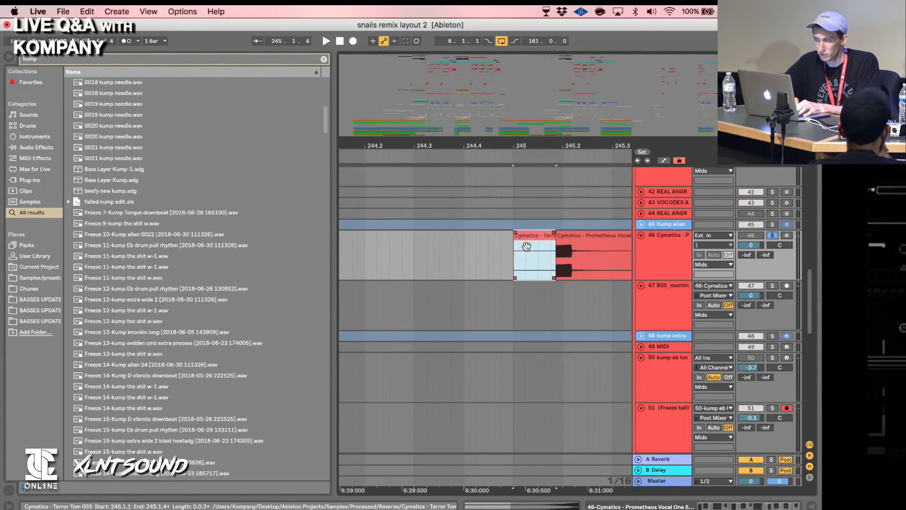
pyautogui.doubleClick(527, 246)
pyautogui.moveTo(429, 200); pyautogui.dragTo(429, 190)
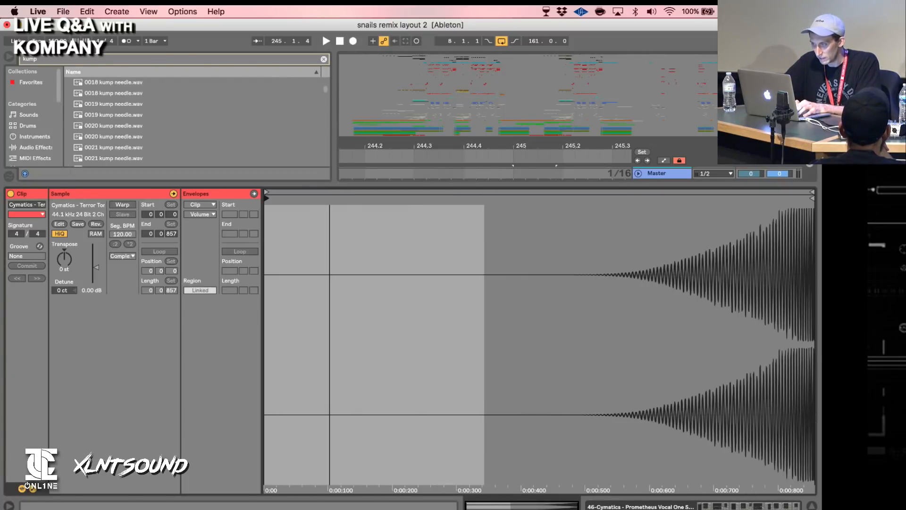
pyautogui.press('super+alt+l')
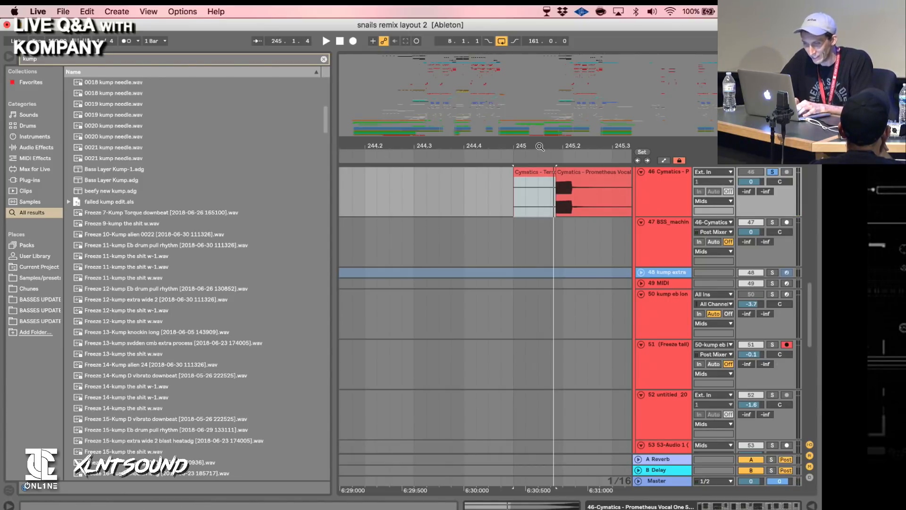
# Extend the start of the Cymatics Prometheus Vocal One Shot clip on track 46 back to bar 245 and play it.
pyautogui.moveTo(558, 177); pyautogui.dragTo(485, 177)
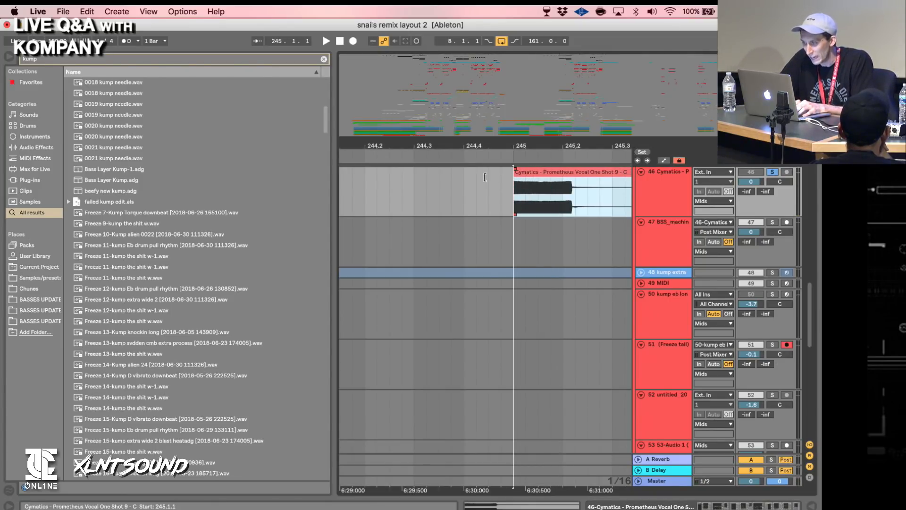
pyautogui.doubleClick(549, 174)
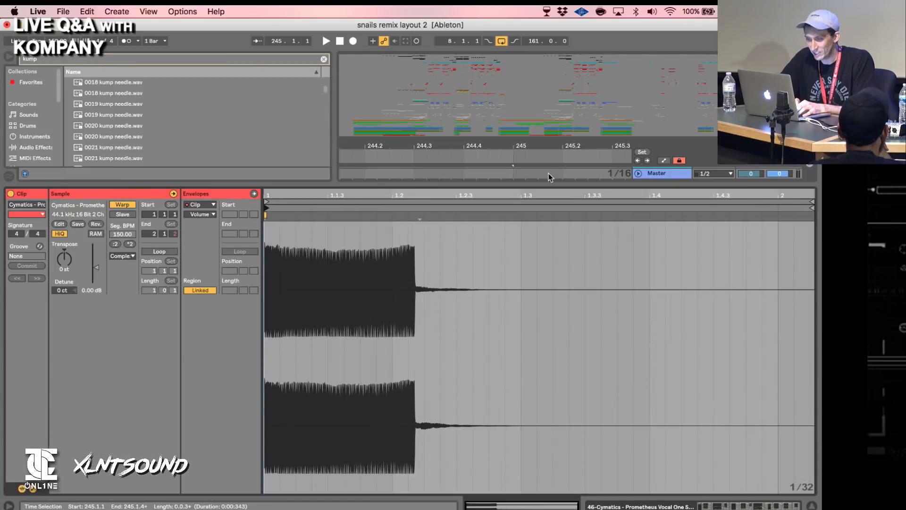
pyautogui.click(812, 506)
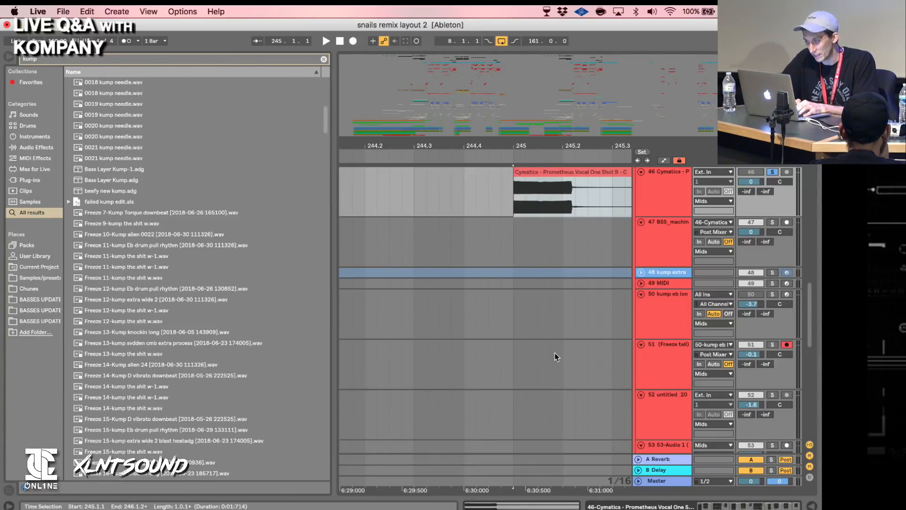
pyautogui.press('space')
pyautogui.press('space')
pyautogui.press('space')
# Place the insert marker at 44.3.1 on the Mids group and play the arrangement there without solo.
pyautogui.scroll(5, 555, 353)
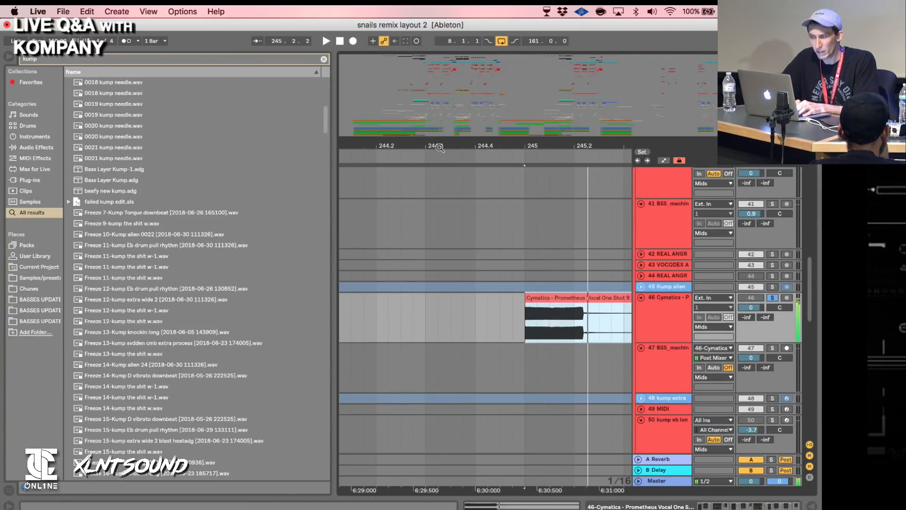
pyautogui.moveTo(441, 148); pyautogui.dragTo(579, 147)
pyautogui.moveTo(479, 142); pyautogui.dragTo(612, 144)
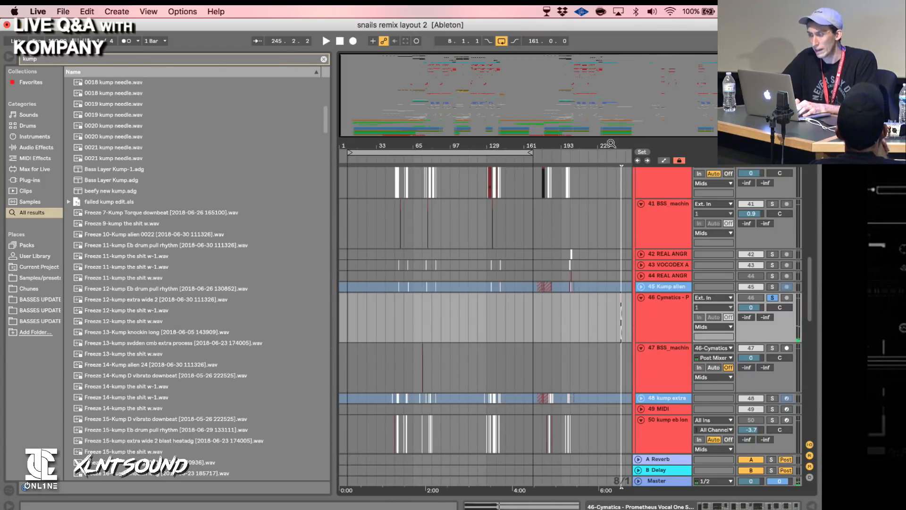
pyautogui.moveTo(413, 147); pyautogui.dragTo(624, 147)
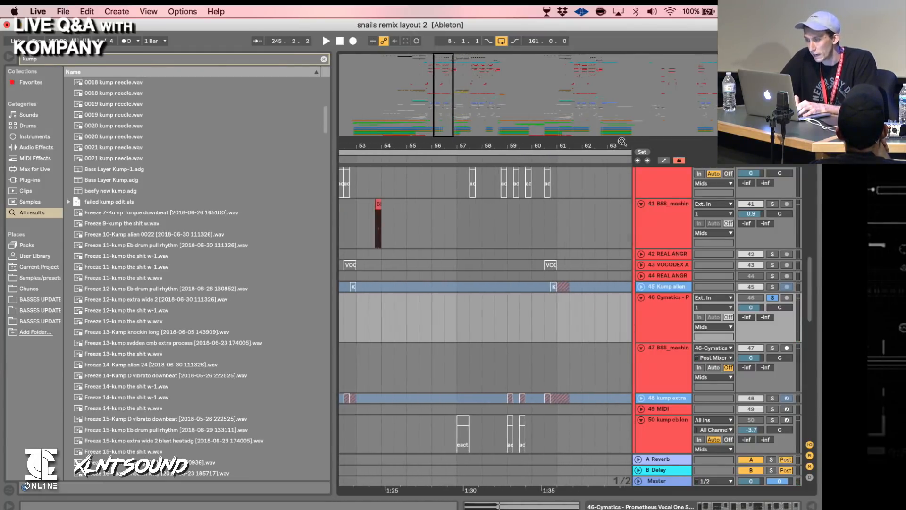
pyautogui.hscroll(-5, 507, 321)
pyautogui.scroll(4, 508, 321)
pyautogui.scroll(10, 507, 317)
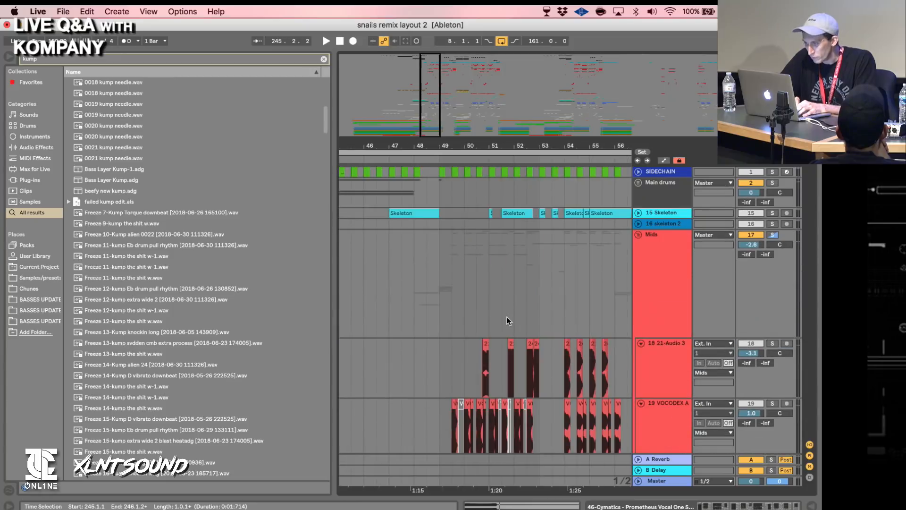
pyautogui.hscroll(-5, 507, 316)
pyautogui.click(538, 311)
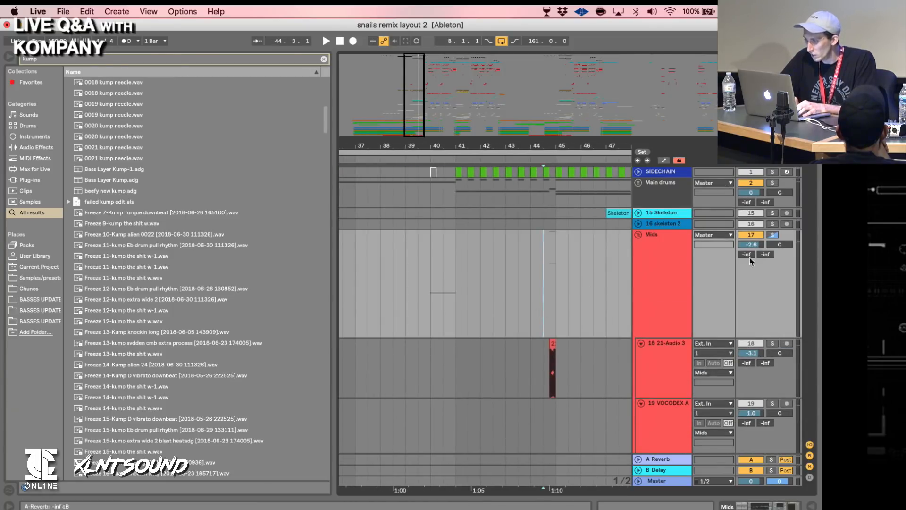
pyautogui.press('space')
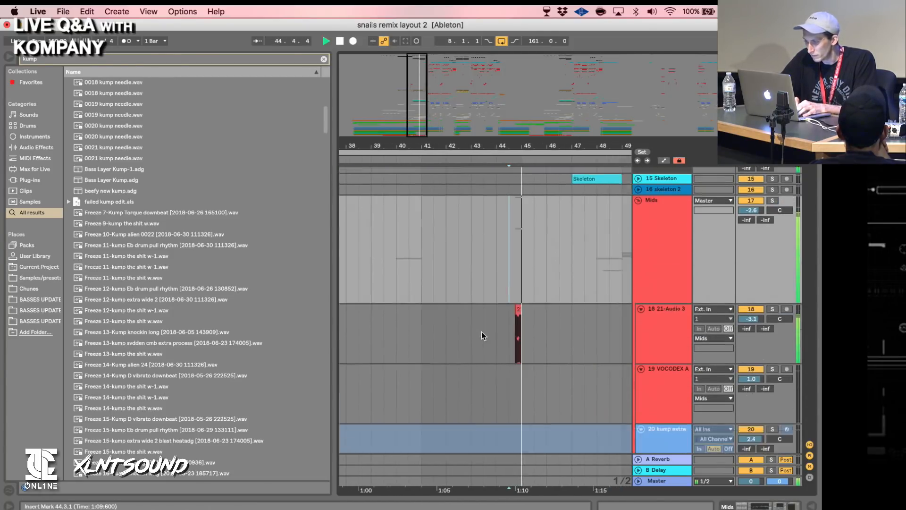
# Stop playback, find the 18-Audio 1 clip before bar 45 on track 36, and solo then unsolo that track.
pyautogui.scroll(-3, 481, 331)
pyautogui.hscroll(2, 481, 332)
pyautogui.scroll(-8, 482, 331)
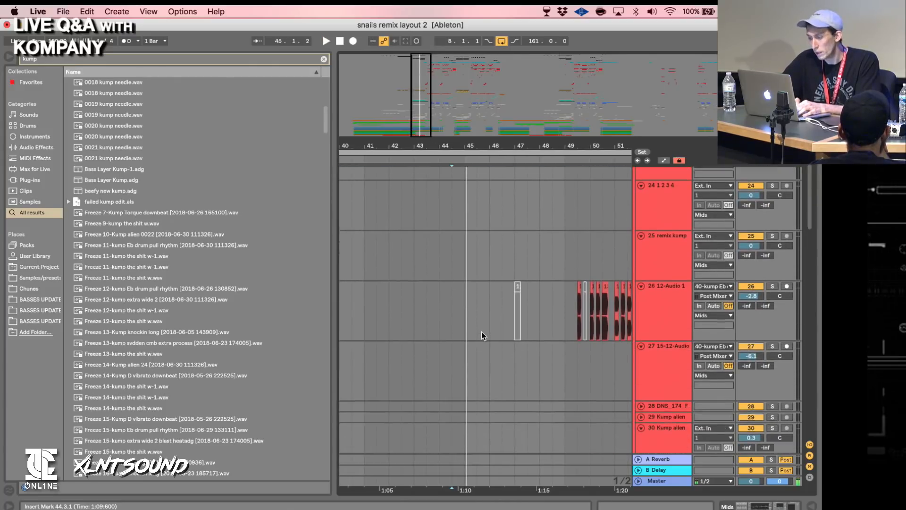
pyautogui.press('space')
pyautogui.click(773, 298)
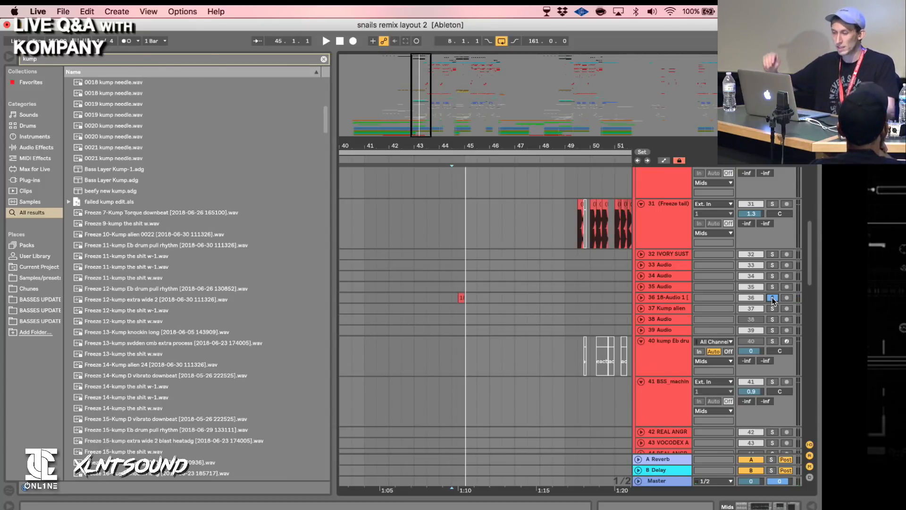
pyautogui.click(773, 297)
# Play the transition from 44.3.1 in the full mix while looking over the Mids tracks.
pyautogui.press('space')
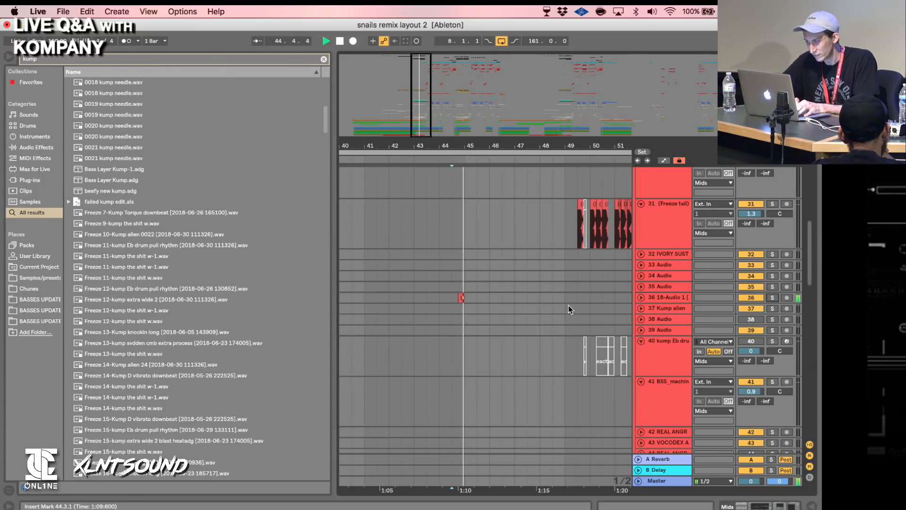
pyautogui.scroll(5, 569, 305)
pyautogui.scroll(6, 568, 305)
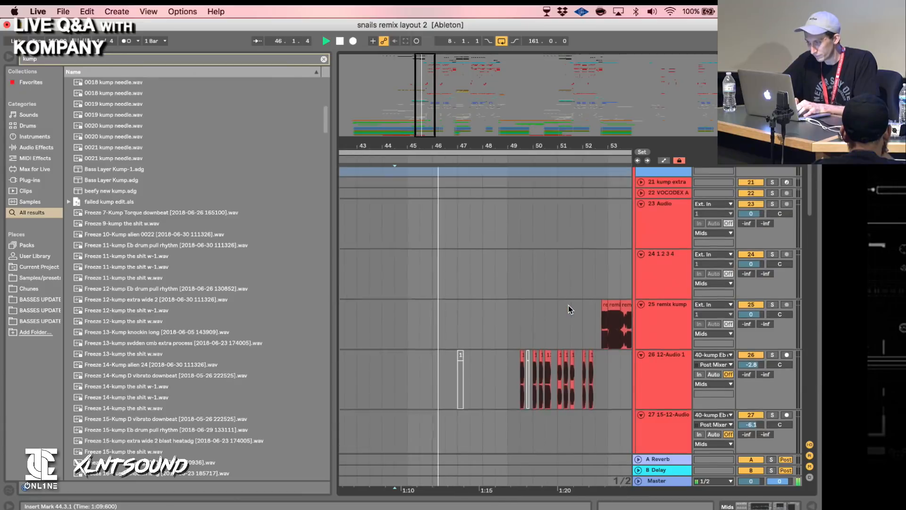
pyautogui.scroll(-10, 562, 310)
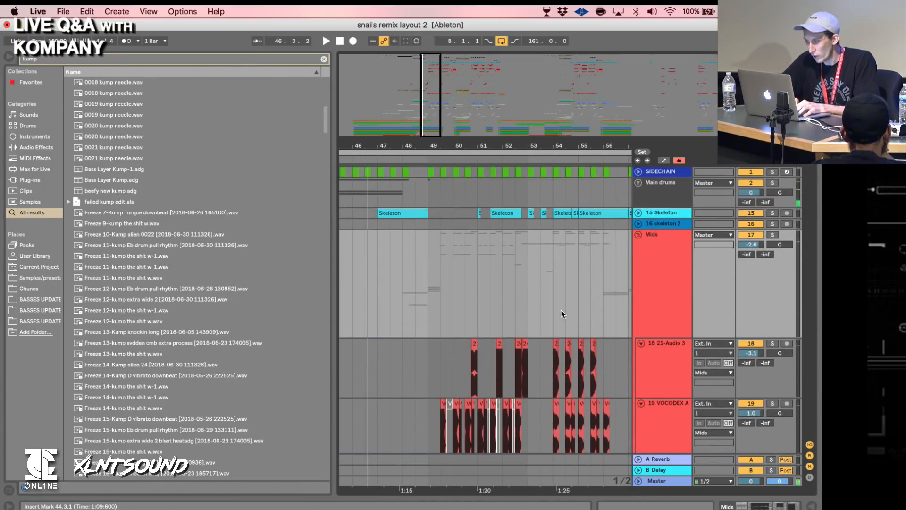
# Locate the 53-Audio 1 clip at bar 48 and place the insert marker at 49.1.1 on track 54.
pyautogui.scroll(-8, 562, 310)
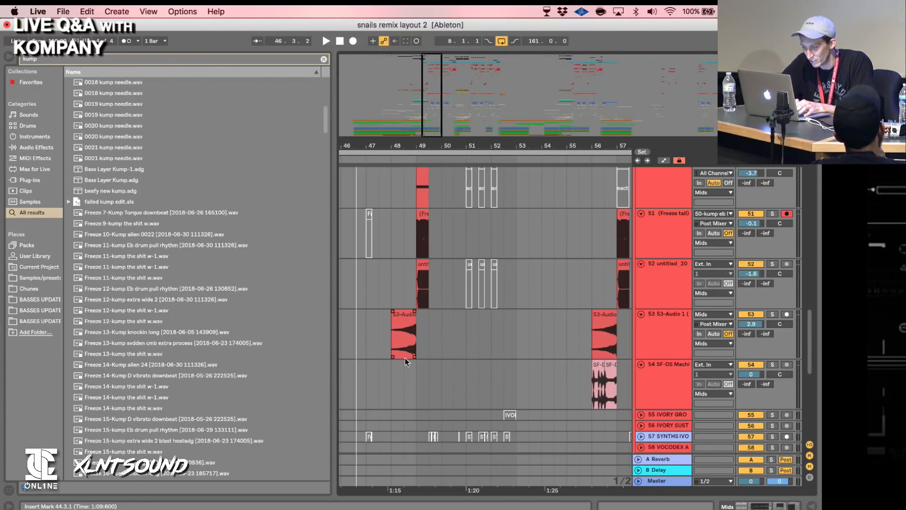
pyautogui.press('space')
pyautogui.click(410, 380)
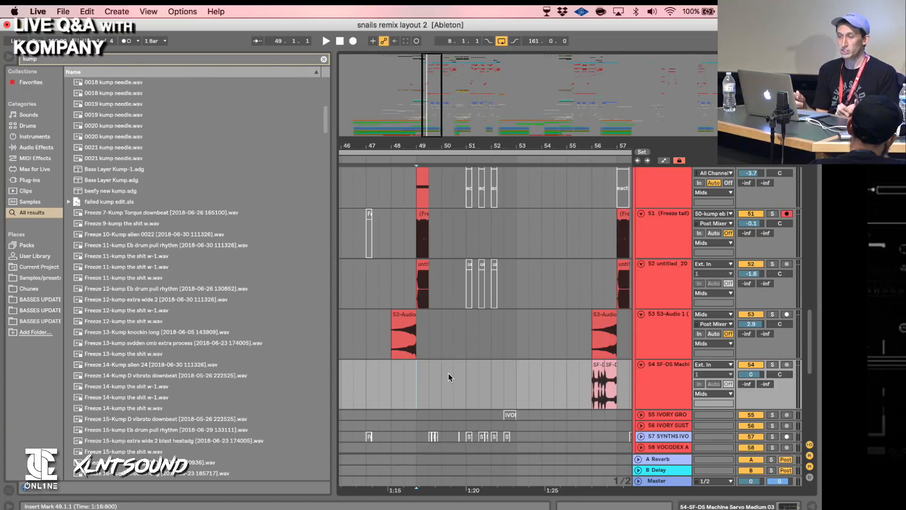
# Go back to track 19, VOCODEX ANGRY BASS, and place the insert marker at 50.1.1.
pyautogui.scroll(5, 448, 376)
pyautogui.scroll(15, 448, 373)
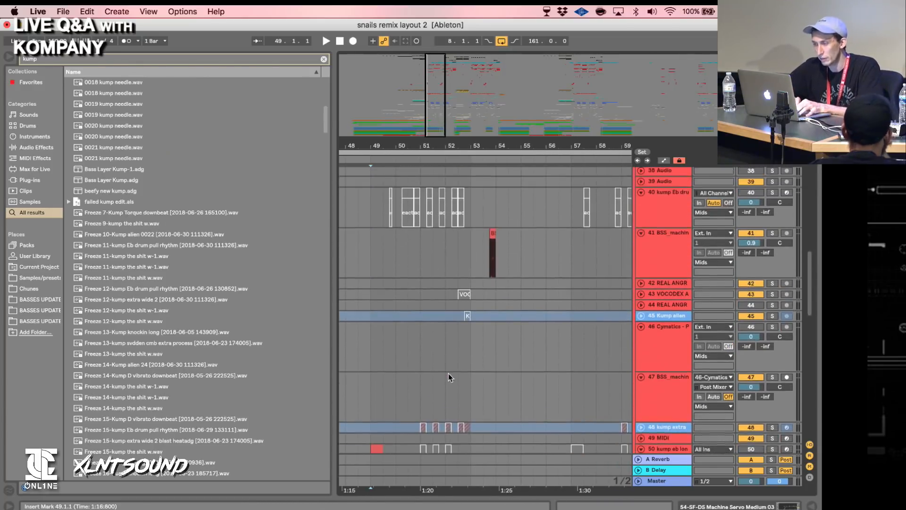
pyautogui.click(491, 324)
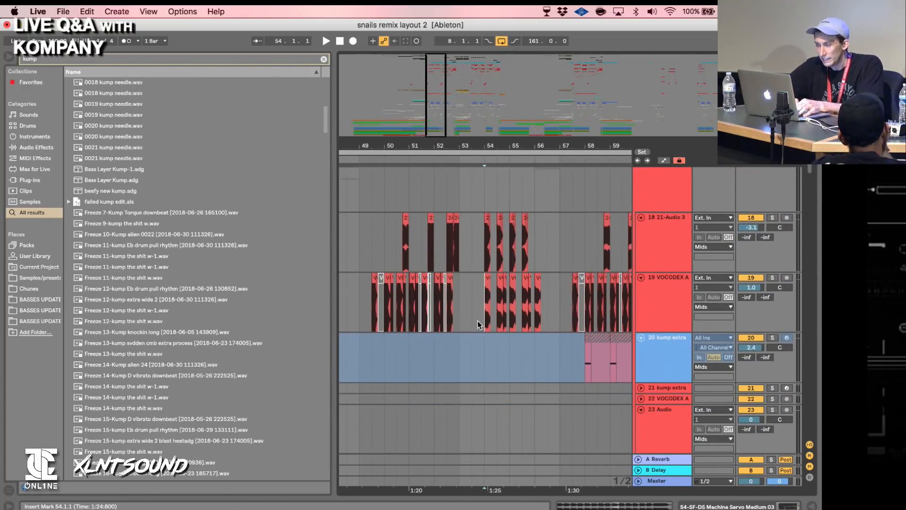
pyautogui.click(385, 320)
pyautogui.hscroll(-2, 381, 316)
pyautogui.scroll(1, 381, 315)
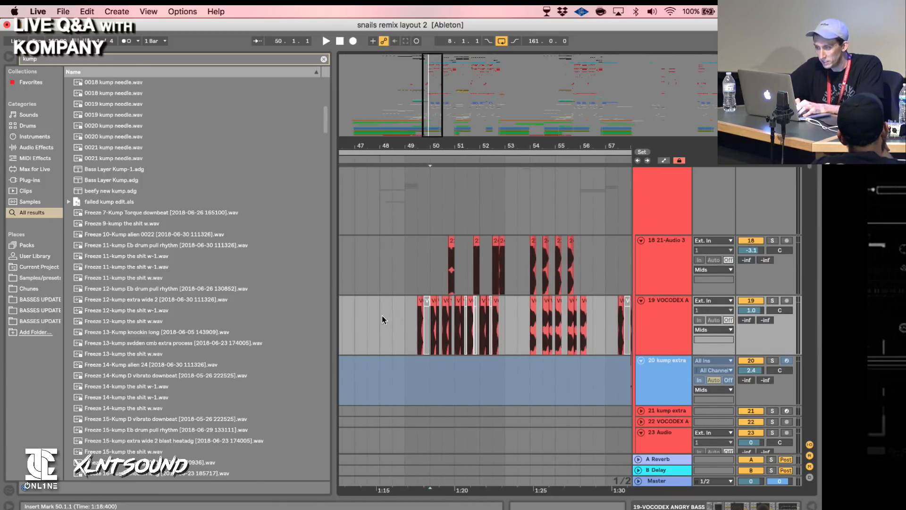
# Solo the VOCODEX ANGRY BASS track and play its clips from bar 50.
pyautogui.click(772, 302)
pyautogui.press('space')
pyautogui.moveTo(436, 148); pyautogui.dragTo(439, 210)
pyautogui.press('space')
pyautogui.hscroll(-1, 425, 326)
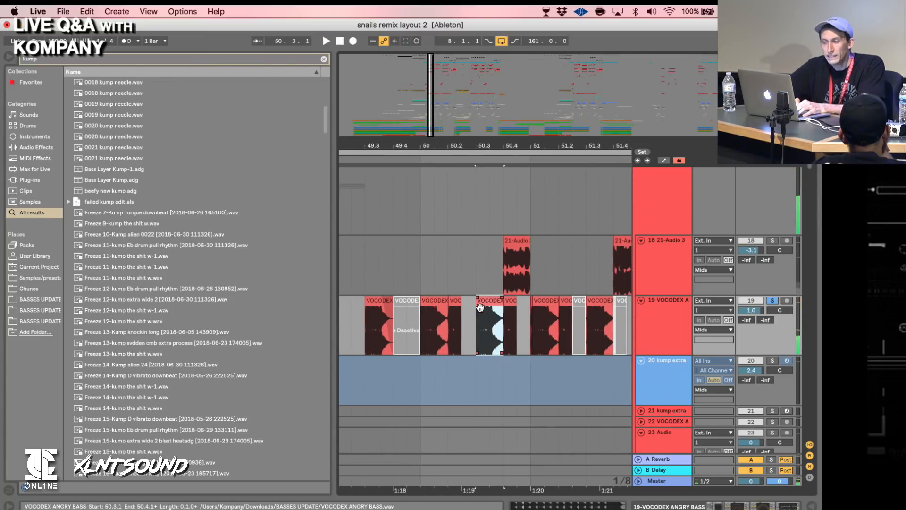
# Play the soloed VOCODEX ANGRY BASS clips on track 19 from 49.3.1.
pyautogui.click(375, 329)
pyautogui.click(365, 316)
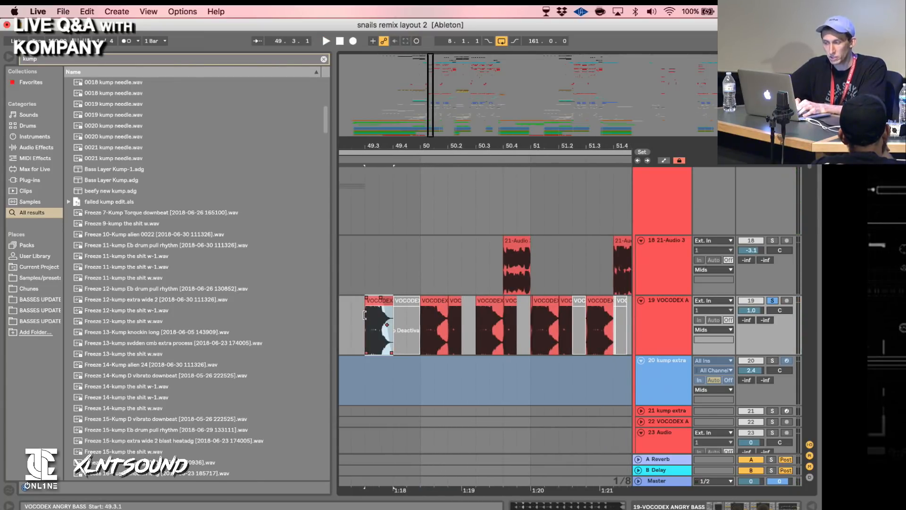
pyautogui.hscroll(-3, 431, 340)
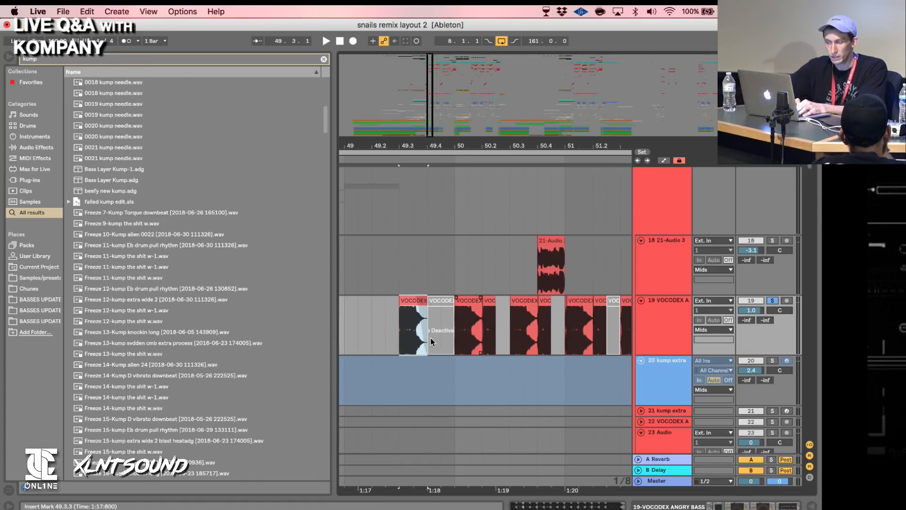
pyautogui.press('space')
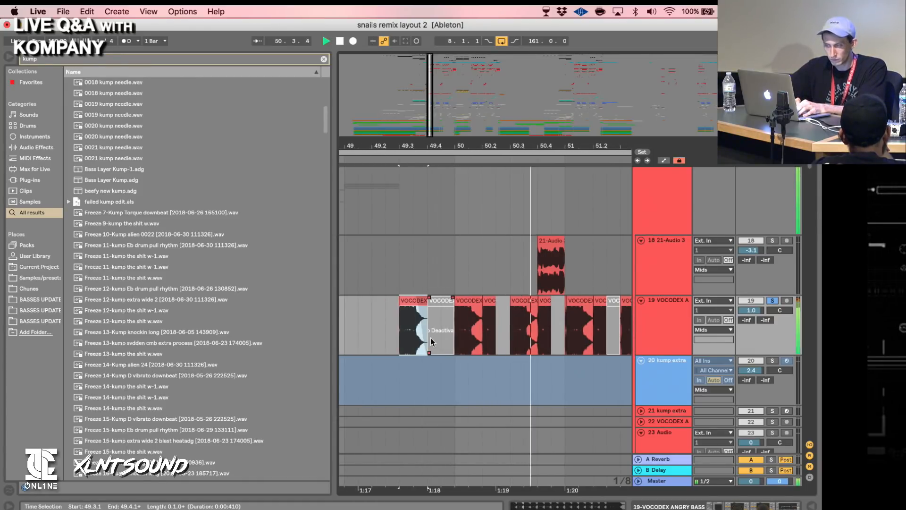
# Solo track 18, 21-Audio 3, and play its clip from 50.3.1.
pyautogui.click(773, 240)
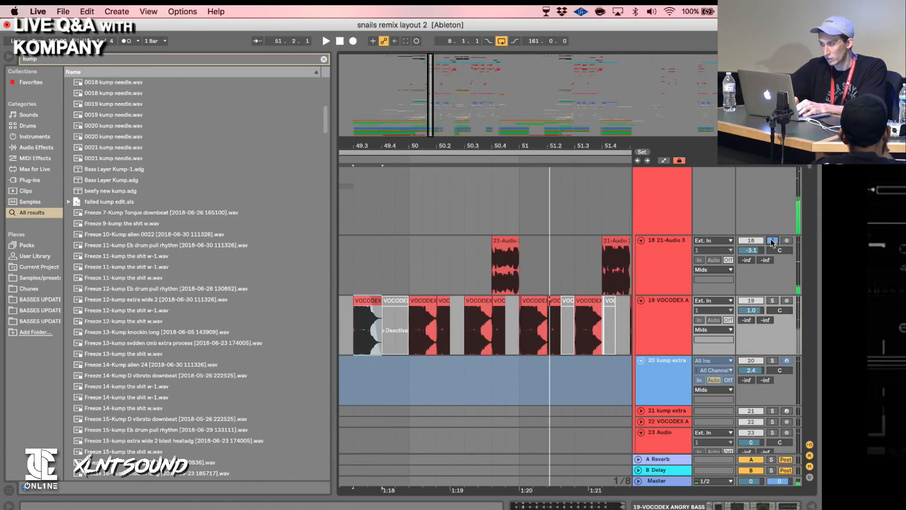
pyautogui.click(463, 281)
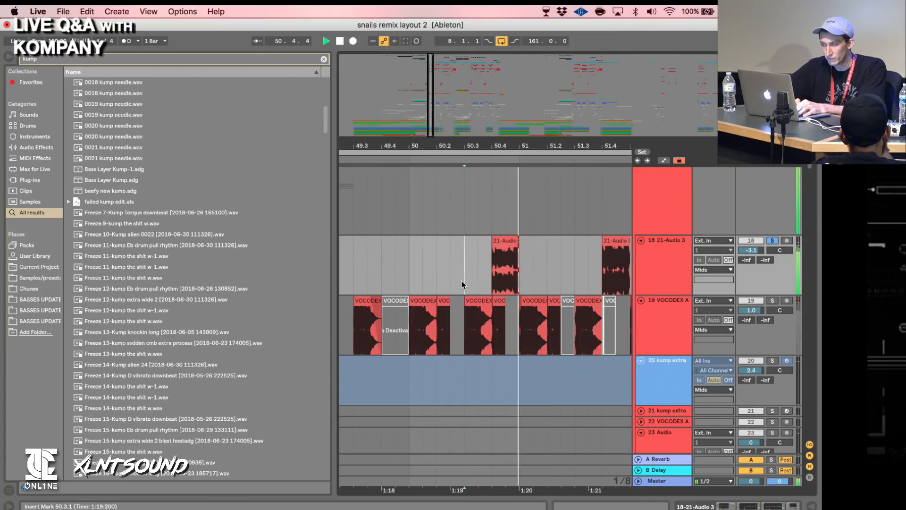
pyautogui.press('space')
pyautogui.press('space')
pyautogui.press('space')
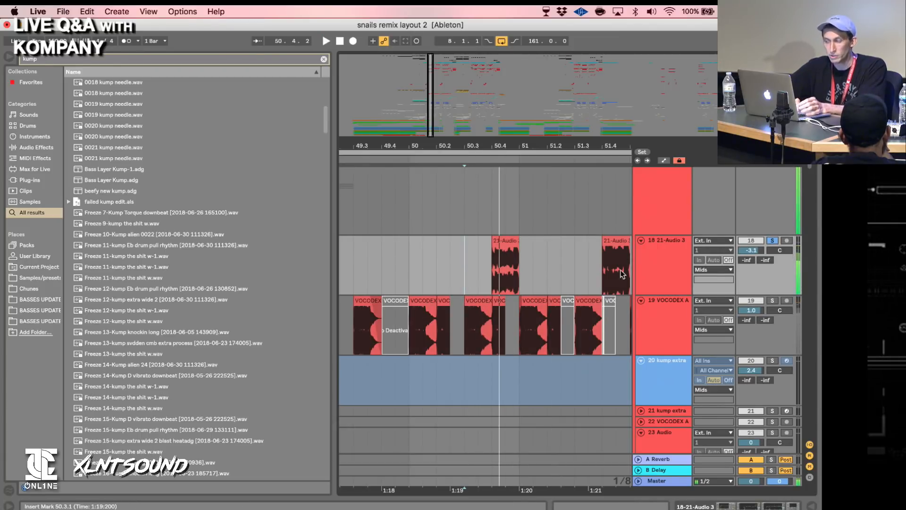
# Add track 19 to the solo and review the Auto Filter, EQ Eight and Glue Compressor devices on 21-Audio 3, then hide them.
pyautogui.click(771, 301)
pyautogui.click(793, 506)
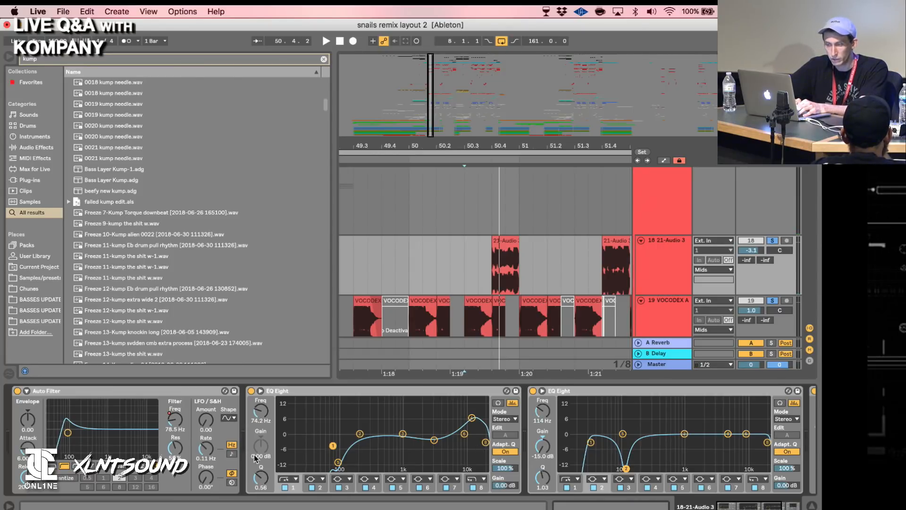
pyautogui.hscroll(5, 254, 455)
pyautogui.hscroll(-5, 254, 454)
pyautogui.hscroll(5, 412, 421)
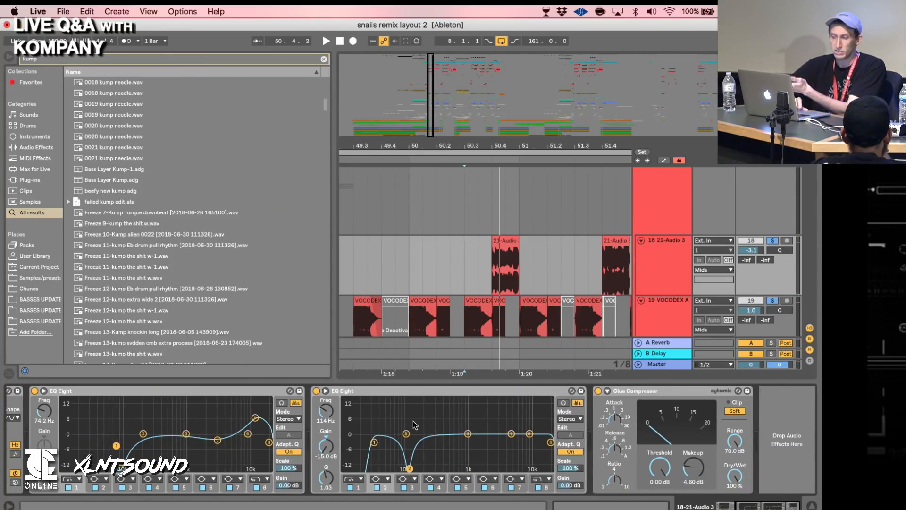
pyautogui.click(812, 506)
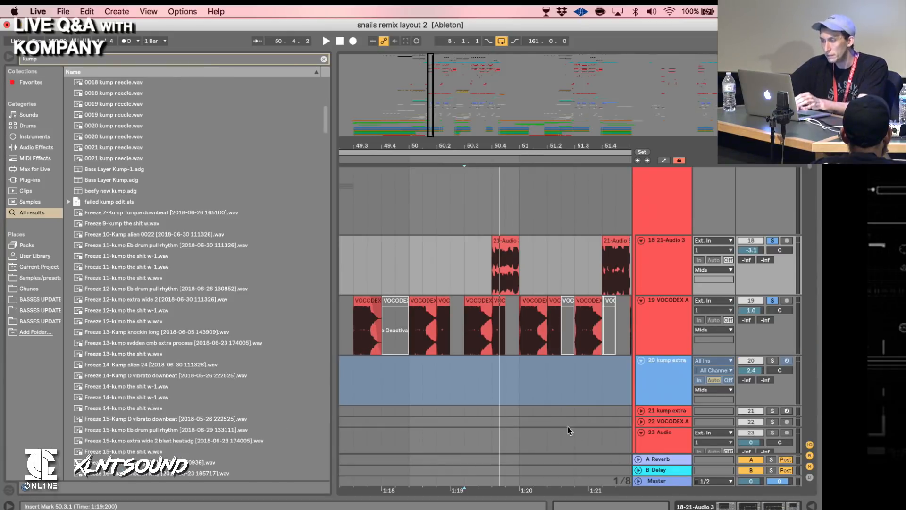
# Play tracks 18 and 19 soloed together from 50.2.1.
pyautogui.click(494, 289)
pyautogui.press('space')
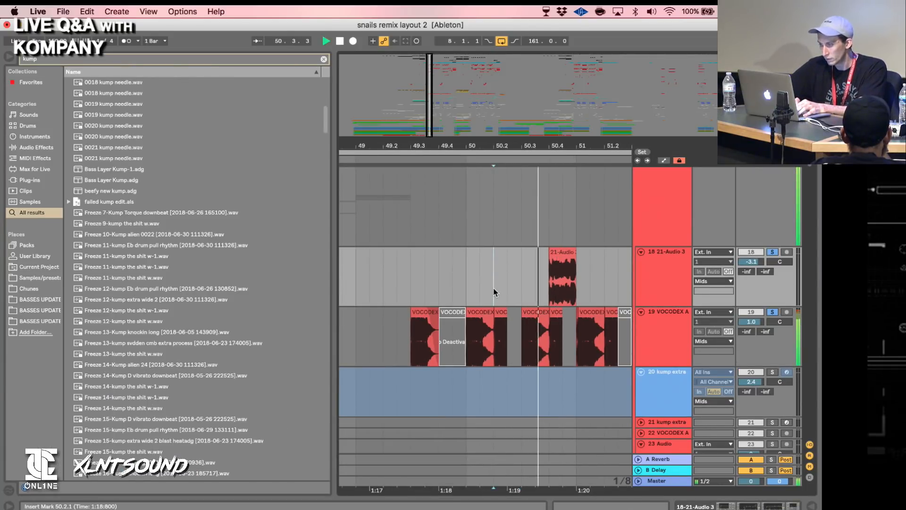
pyautogui.scroll(-5, 493, 288)
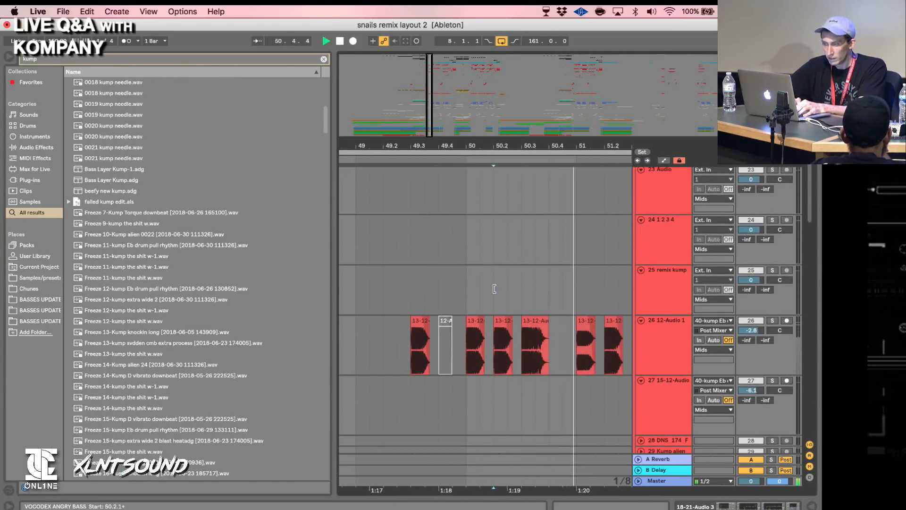
pyautogui.press('space')
# Solo track 26, 12-Audio 1, and play its clips from 49.3.1.
pyautogui.click(409, 356)
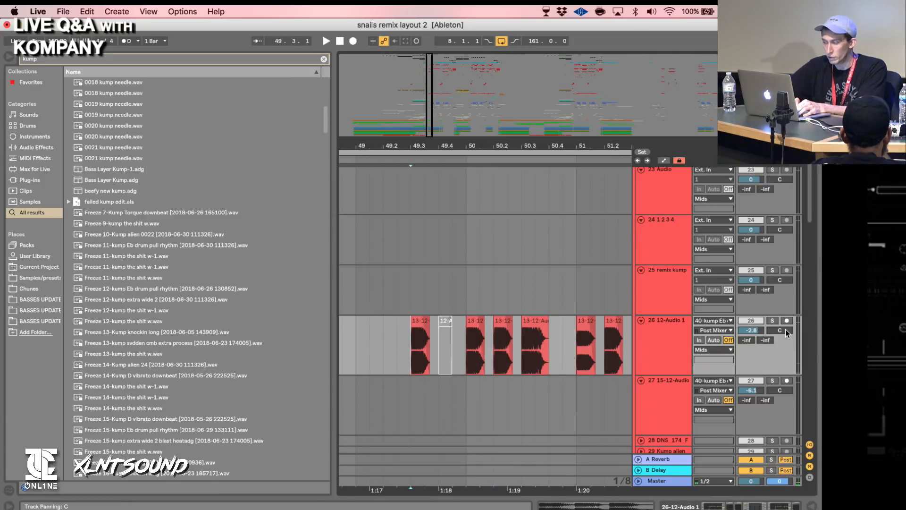
pyautogui.click(773, 321)
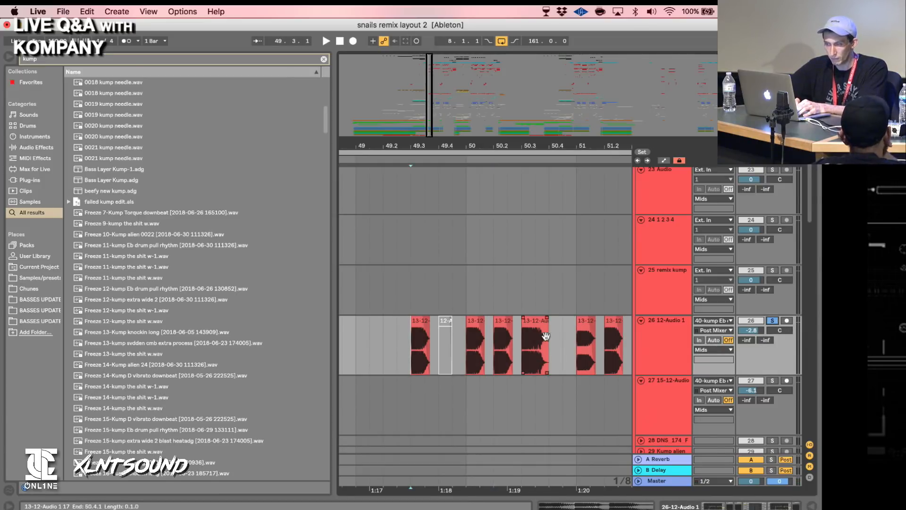
pyautogui.press('space')
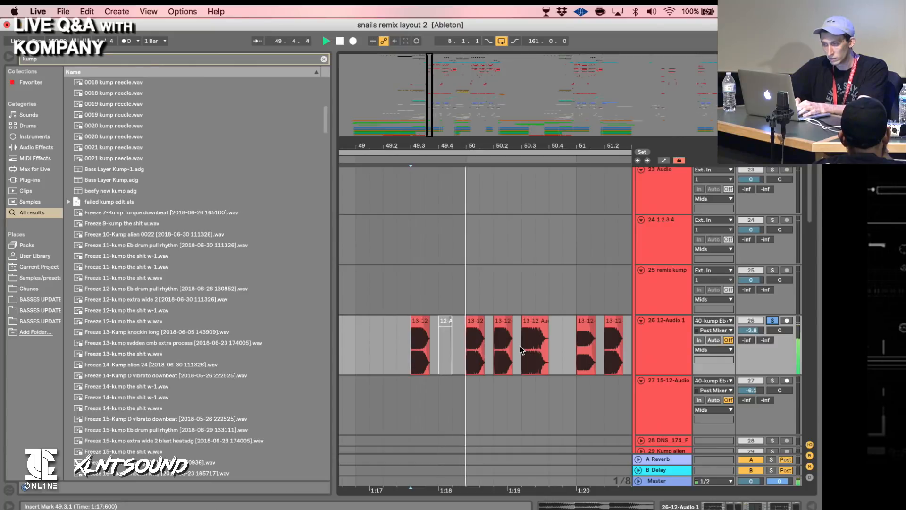
pyautogui.scroll(5, 520, 347)
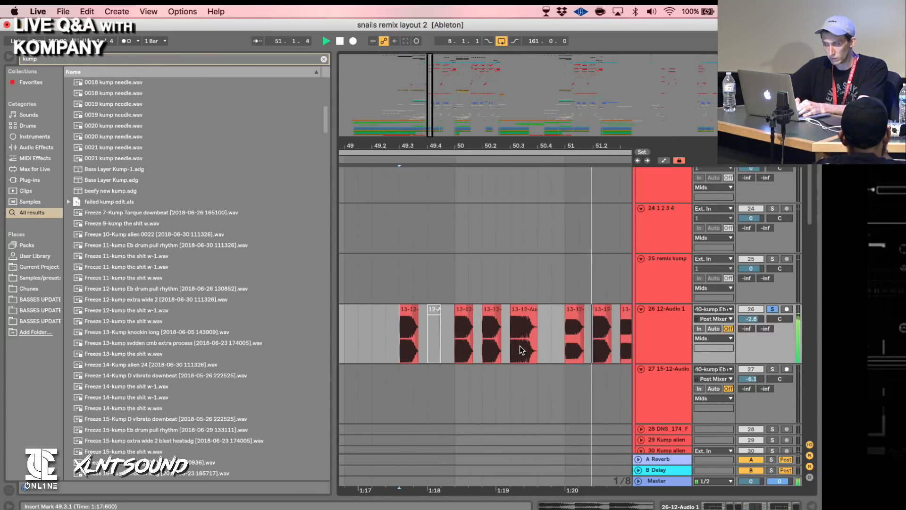
pyautogui.scroll(5, 519, 349)
pyautogui.press('space')
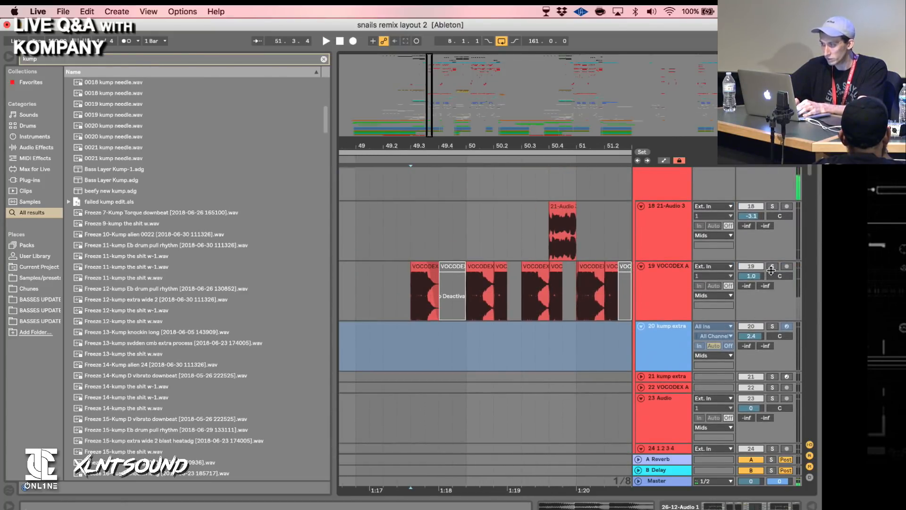
# Solo track 31, (Freeze tail), and play its clips from 49.3.1.
pyautogui.press('space')
pyautogui.scroll(-10, 482, 283)
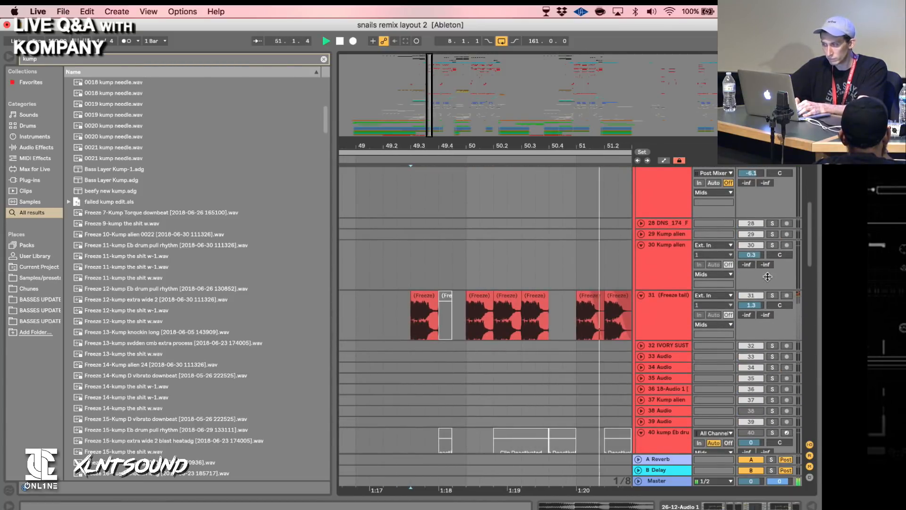
pyautogui.press('space')
pyautogui.press('space')
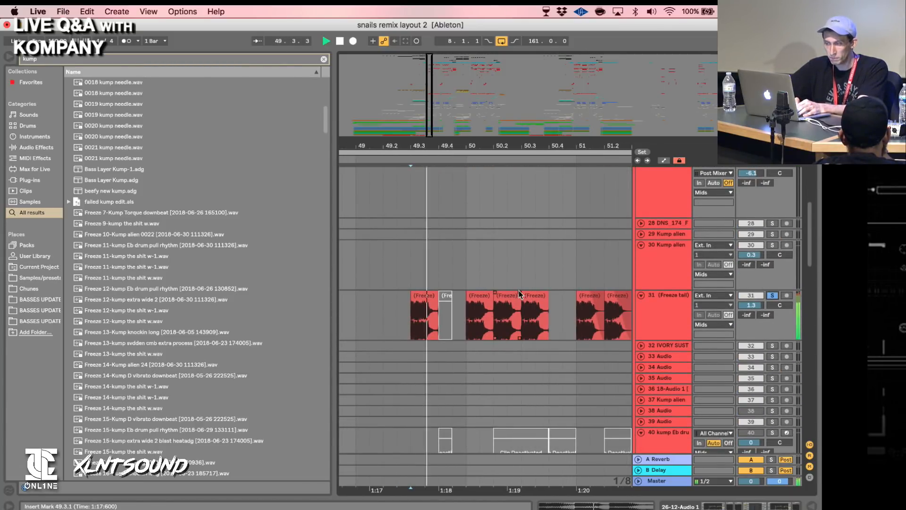
pyautogui.scroll(-10, 519, 291)
pyautogui.scroll(15, 520, 290)
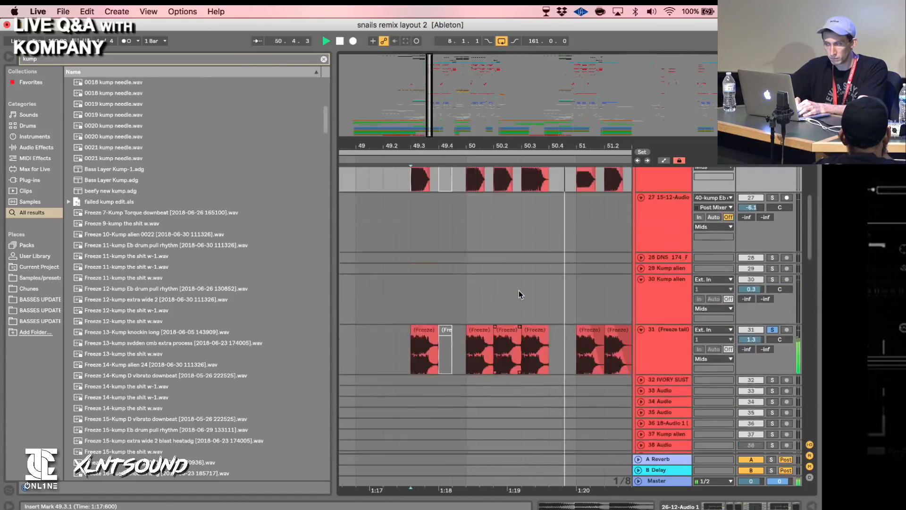
pyautogui.press('space')
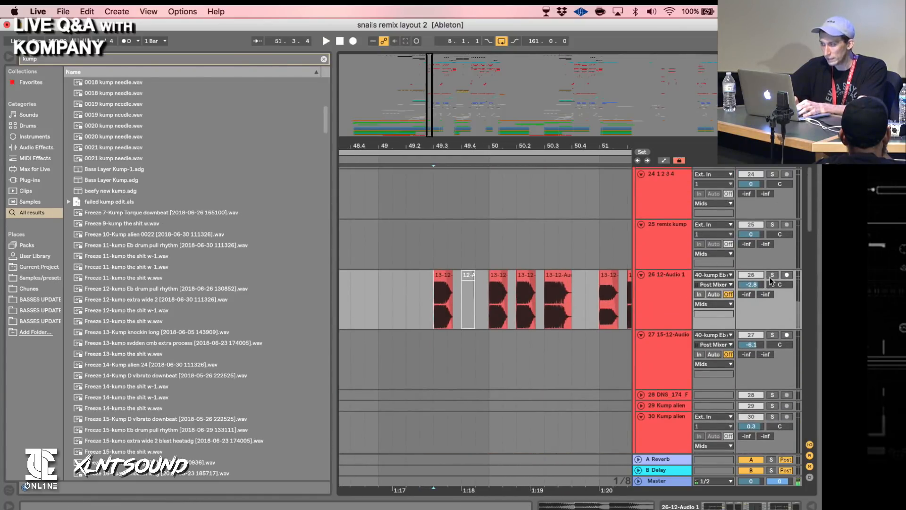
# Solo tracks 18, 19 and 26 together and look over the arrangement's layers through bar 55.
pyautogui.scroll(5, 769, 276)
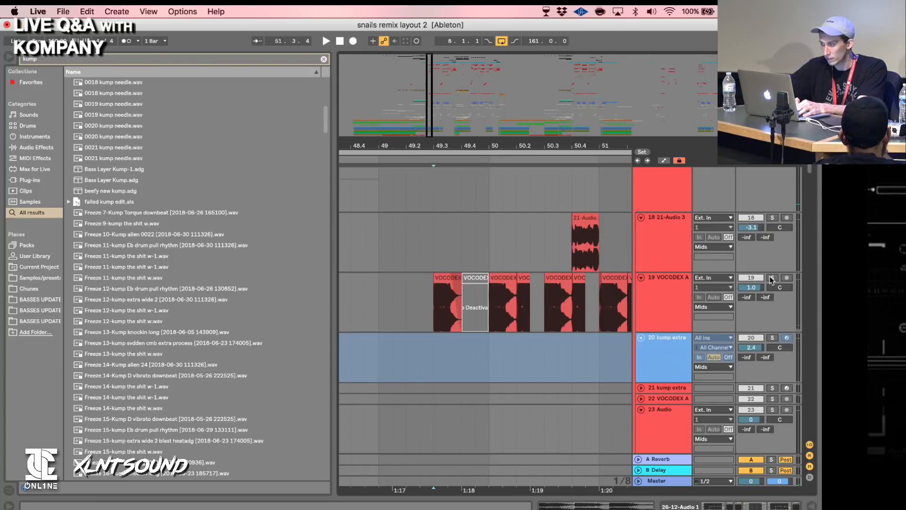
pyautogui.scroll(-10, 595, 312)
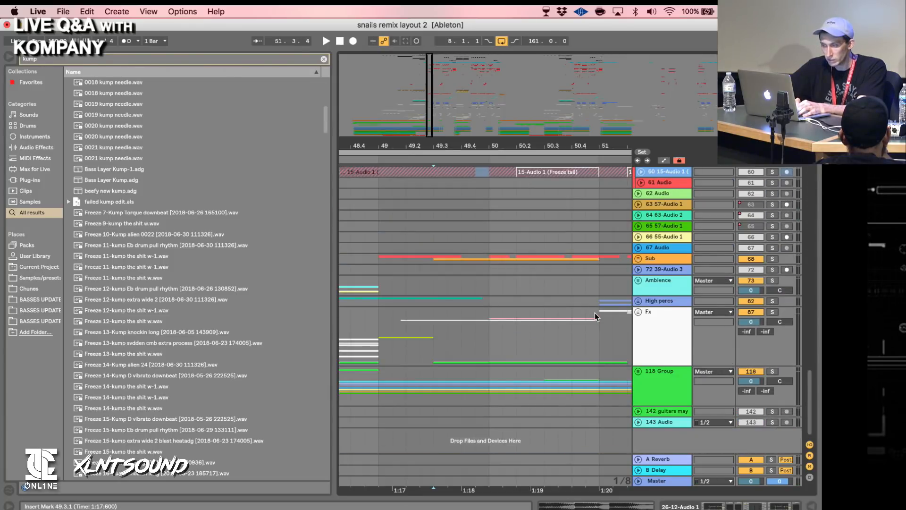
pyautogui.scroll(5, 595, 312)
pyautogui.hscroll(3, 595, 313)
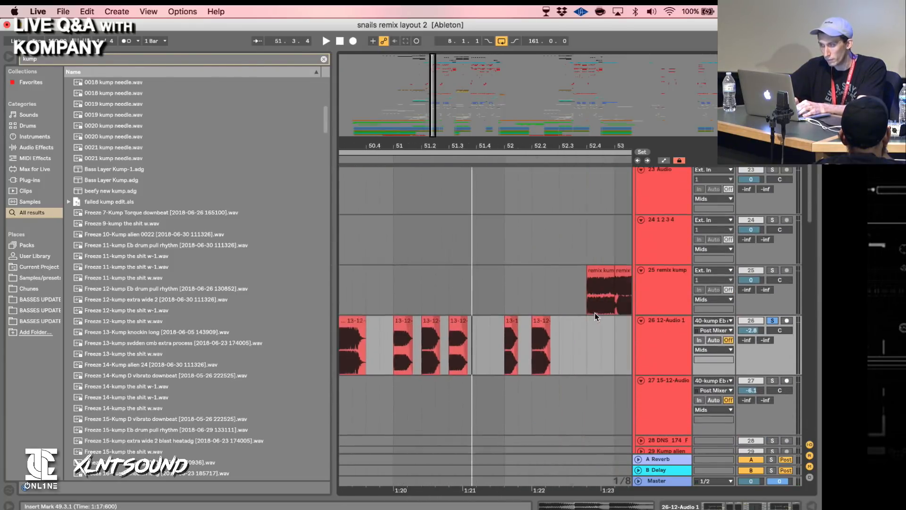
pyautogui.scroll(-10, 595, 312)
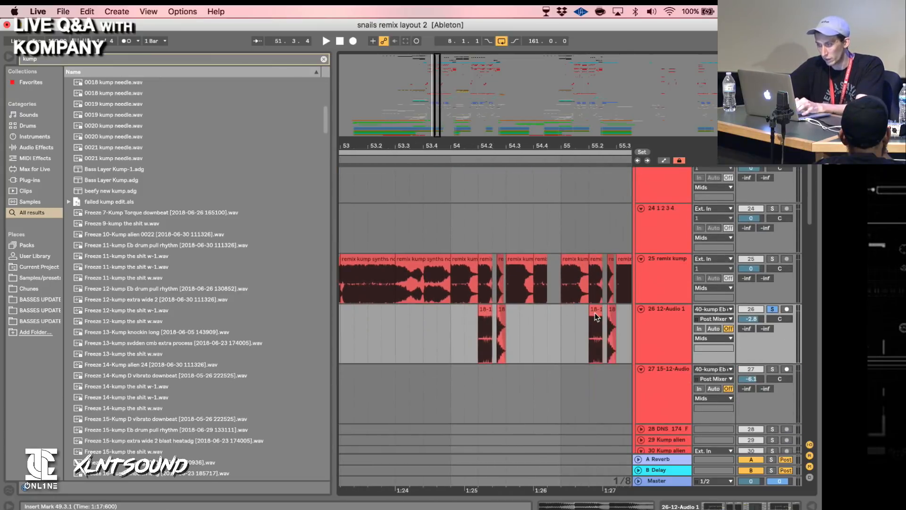
pyautogui.hscroll(-2, 595, 313)
pyautogui.hscroll(-5, 595, 312)
pyautogui.scroll(20, 595, 312)
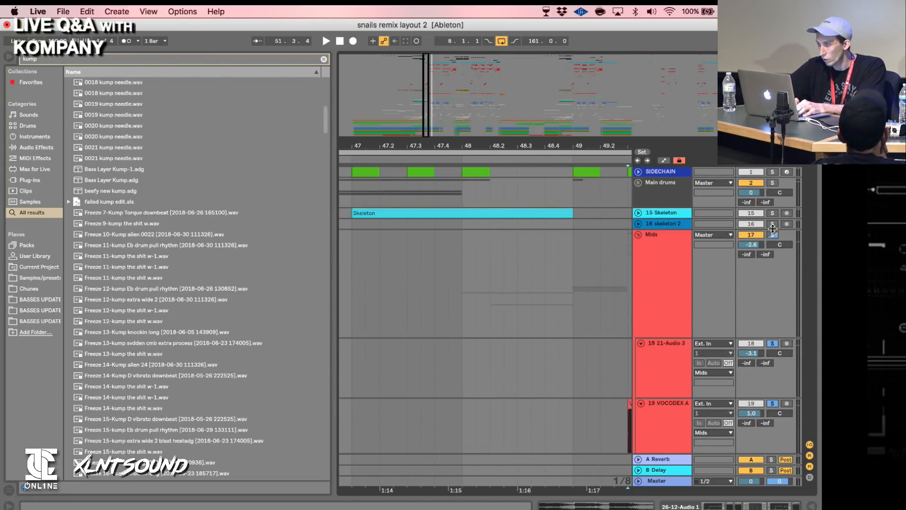
# Clear the solo on the Mids group and play the full mix from 47.3.1 with Follow switched on.
pyautogui.click(773, 235)
pyautogui.click(408, 277)
pyautogui.press('space')
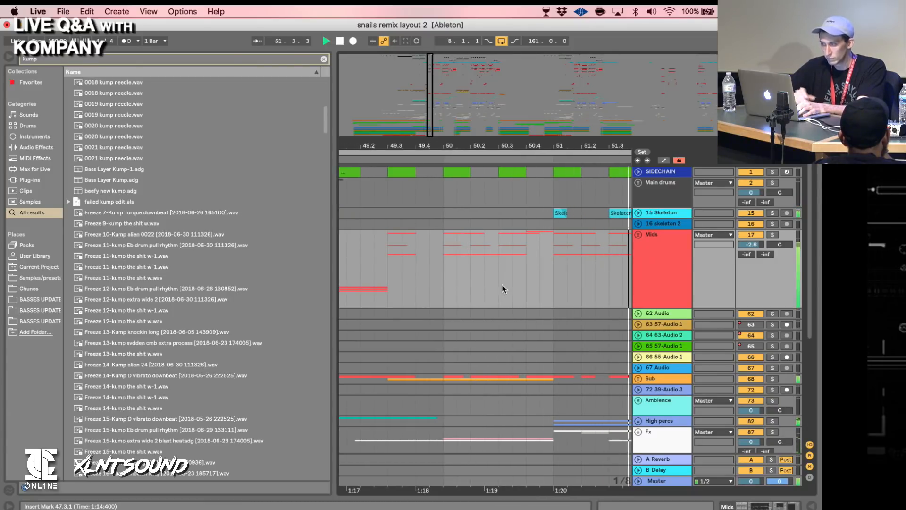
pyautogui.scroll(-2, 503, 288)
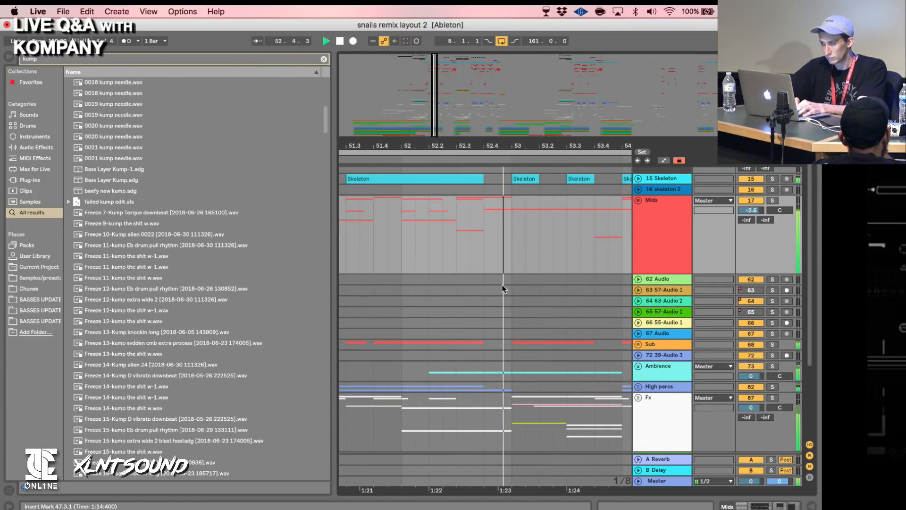
pyautogui.scroll(1, 502, 285)
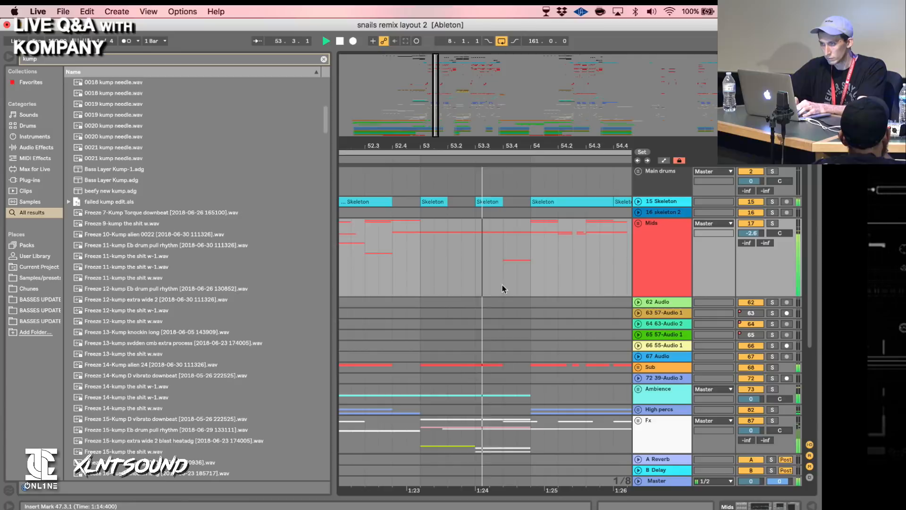
pyautogui.click(258, 41)
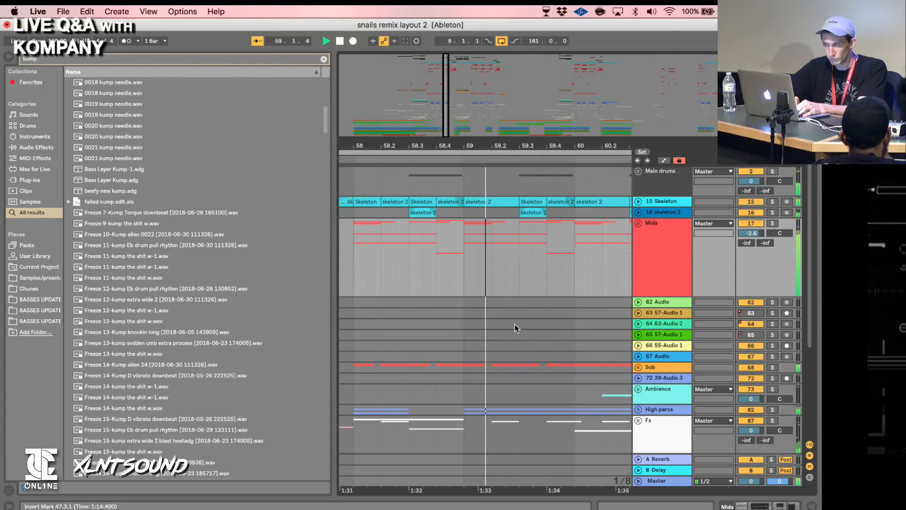
pyautogui.press('space')
# Unfold the Mids group, solo track 20, kump extra, and play it from 58.1.1.
pyautogui.hscroll(-3, 514, 324)
pyautogui.click(420, 281)
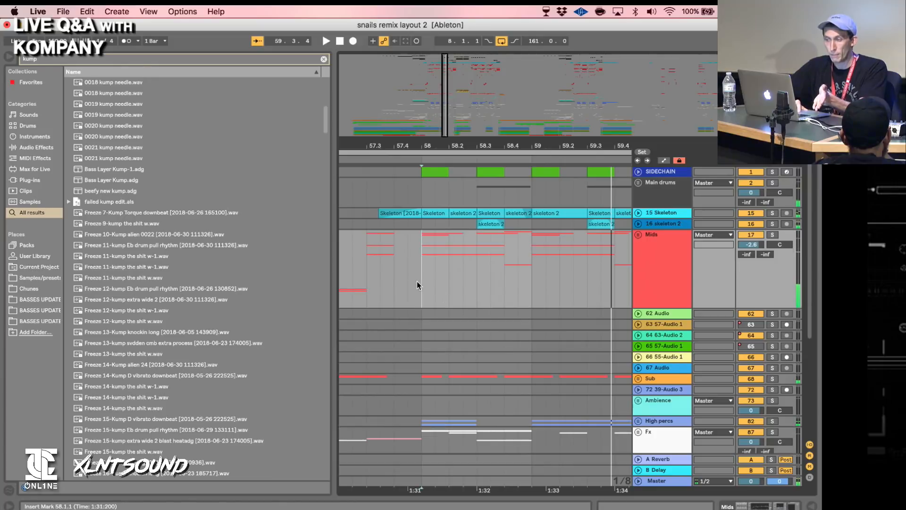
pyautogui.click(637, 234)
pyautogui.scroll(-3, 636, 233)
pyautogui.click(776, 240)
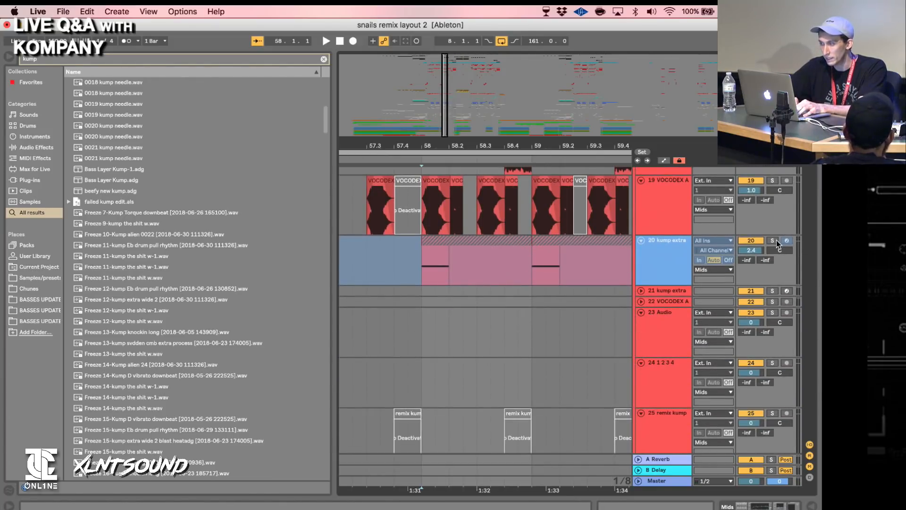
pyautogui.press('space')
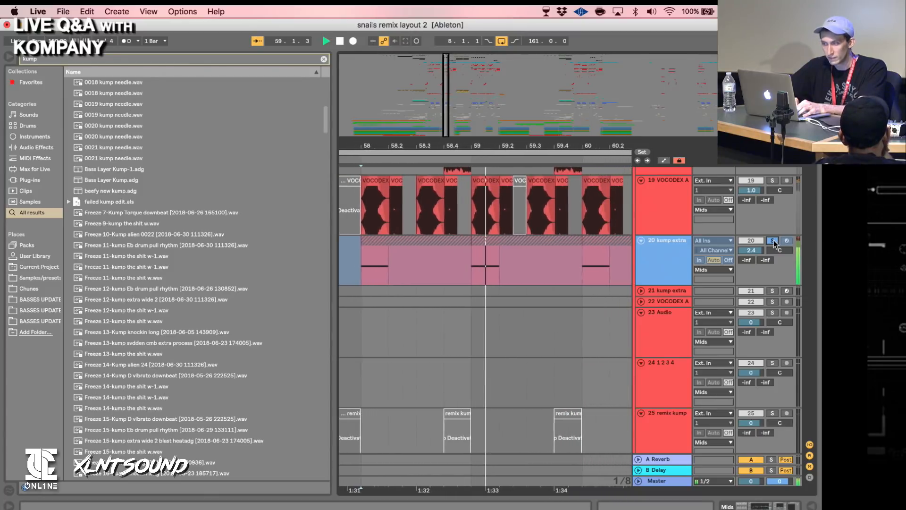
pyautogui.press('space')
# Solo and play track 31, (Freeze tail), and track 26, 12-Audio 1, one after the other from 58.1.1.
pyautogui.scroll(5, 484, 248)
pyautogui.scroll(-10, 484, 249)
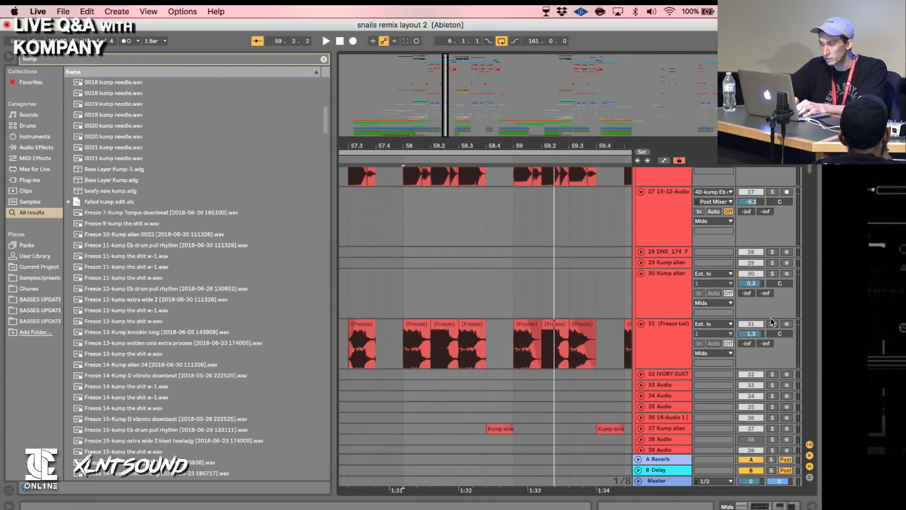
pyautogui.click(773, 324)
pyautogui.scroll(4, 774, 293)
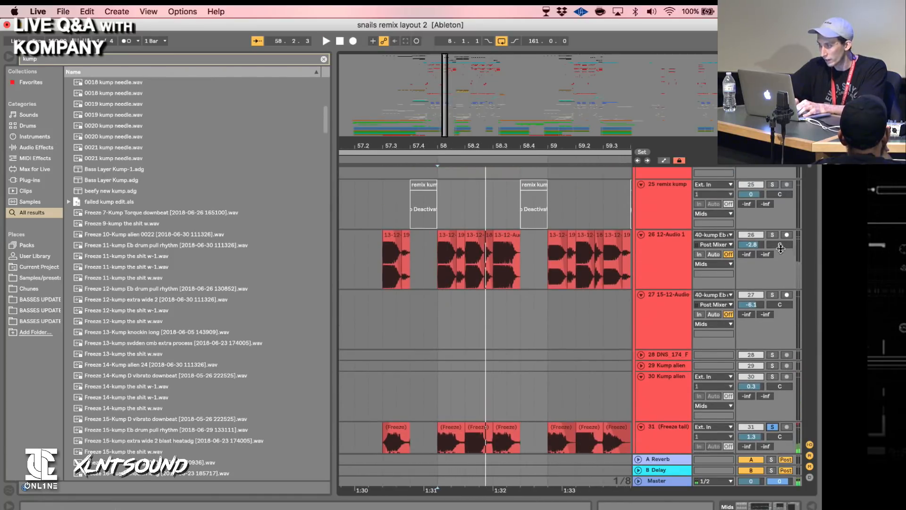
pyautogui.hscroll(3, 774, 237)
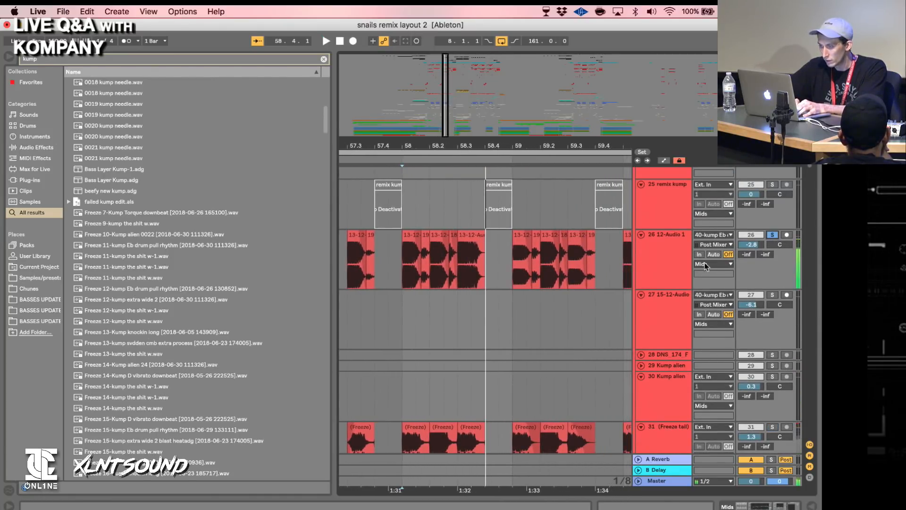
# Find track 19, VOCODEX A, in the Mids group, solo it and play it from 58.1.1.
pyautogui.scroll(-8, 576, 304)
pyautogui.scroll(15, 575, 300)
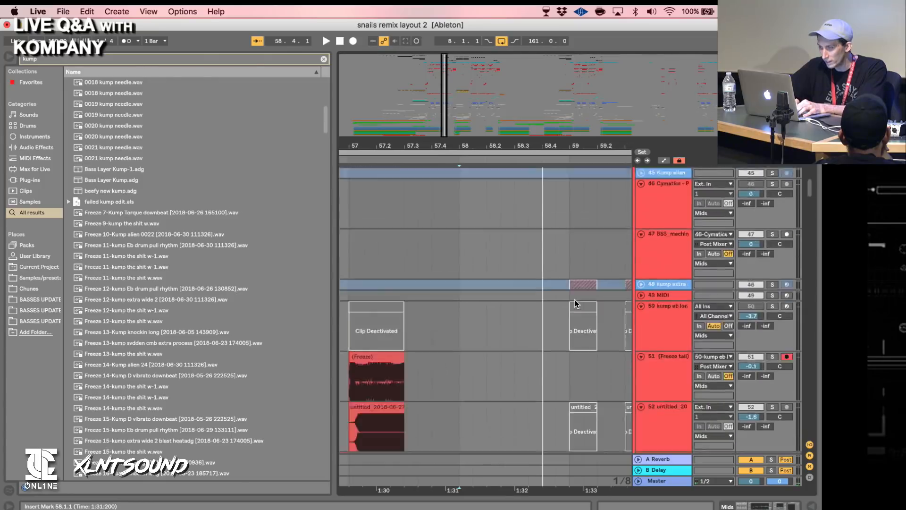
pyautogui.scroll(-10, 575, 299)
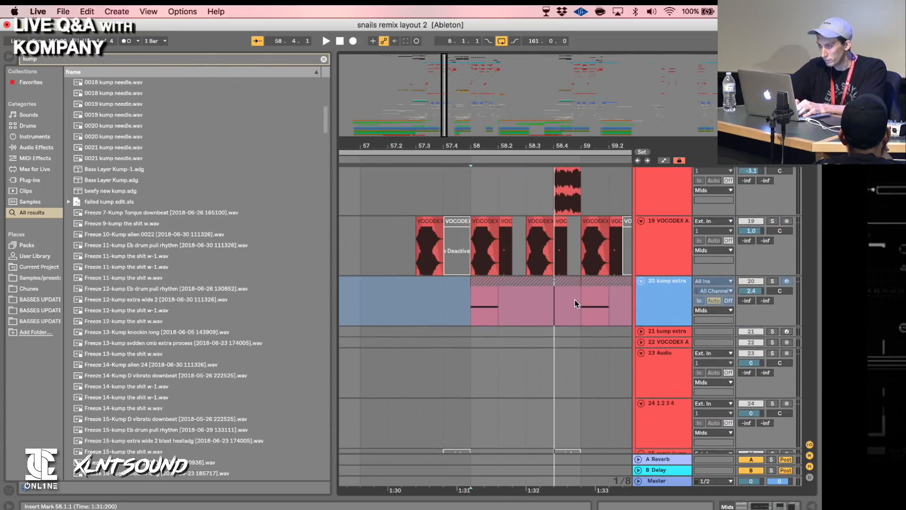
pyautogui.hscroll(-1, 575, 300)
pyautogui.click(773, 221)
pyautogui.hscroll(3, 565, 259)
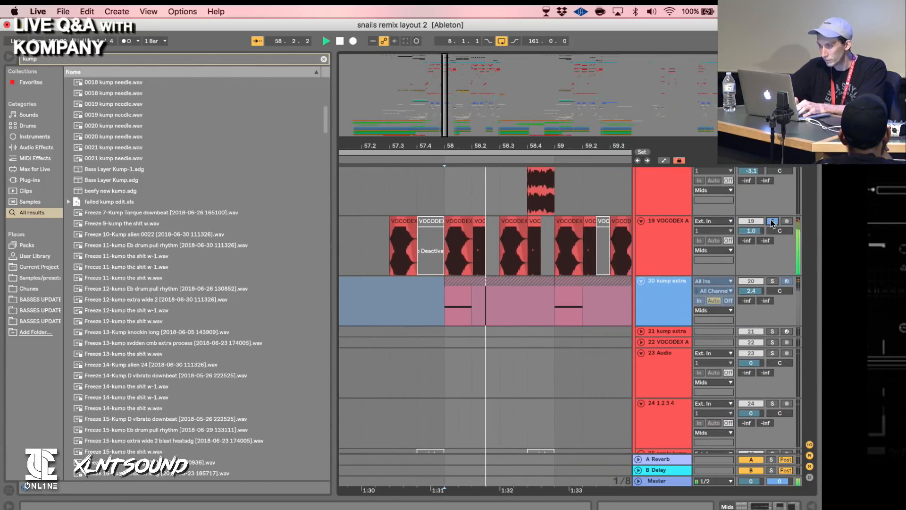
pyautogui.hscroll(-1, 565, 258)
pyautogui.scroll(1, 564, 258)
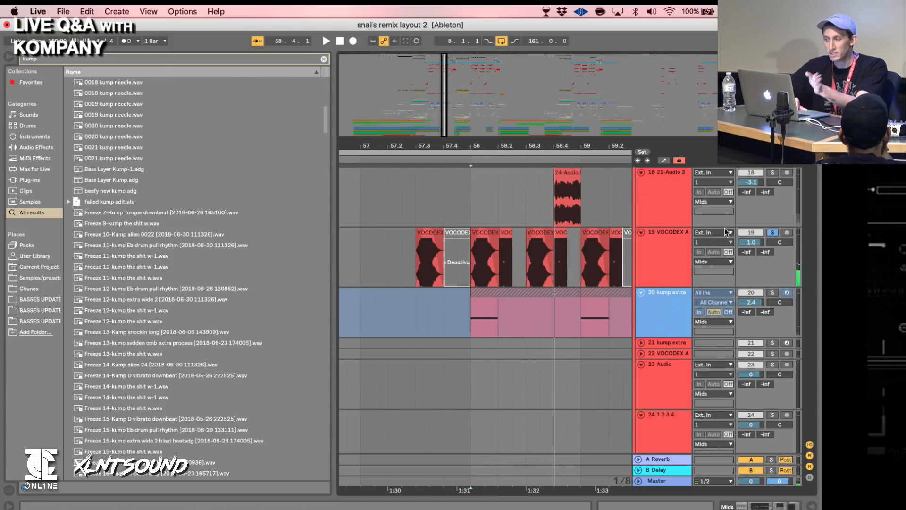
# Replay the soloed VOCODEX A track from 58.1.1 to hear its chopped clips in sequence.
pyautogui.click(774, 233)
pyautogui.click(774, 233)
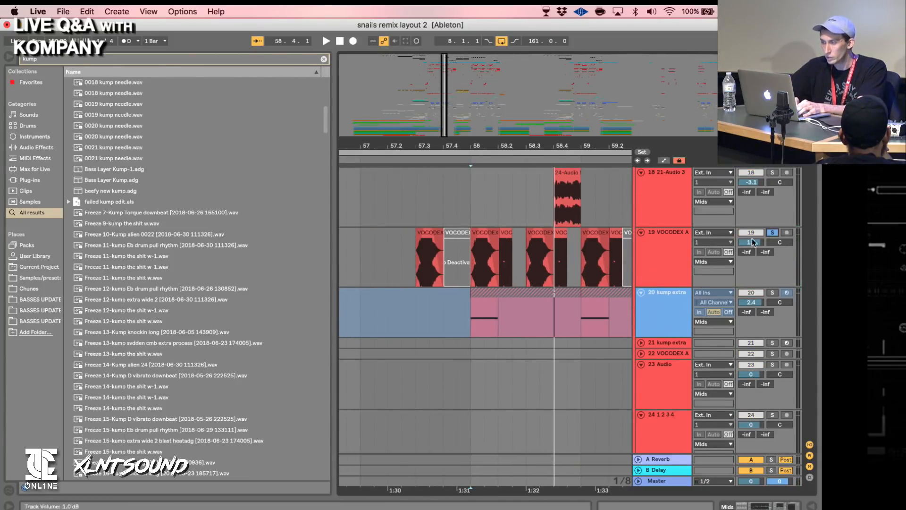
pyautogui.moveTo(443, 139); pyautogui.dragTo(483, 92)
pyautogui.click(399, 277)
pyautogui.press('space')
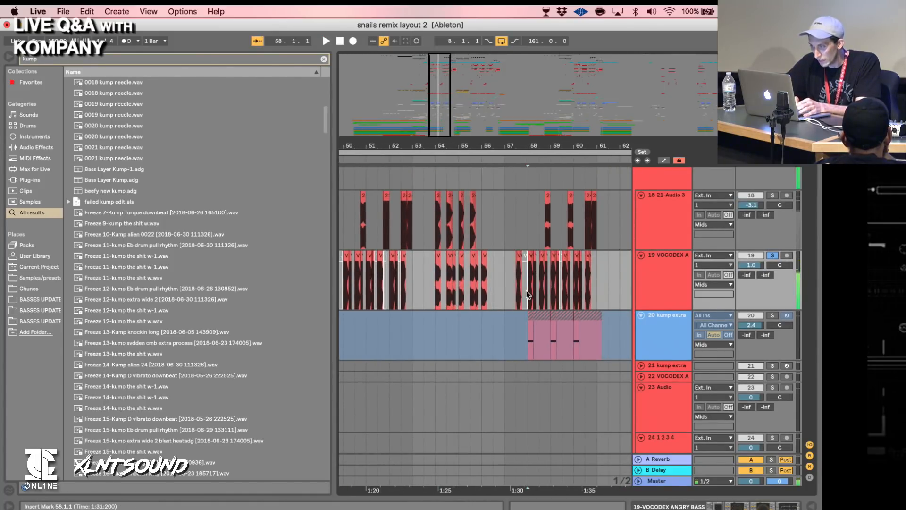
pyautogui.press('space')
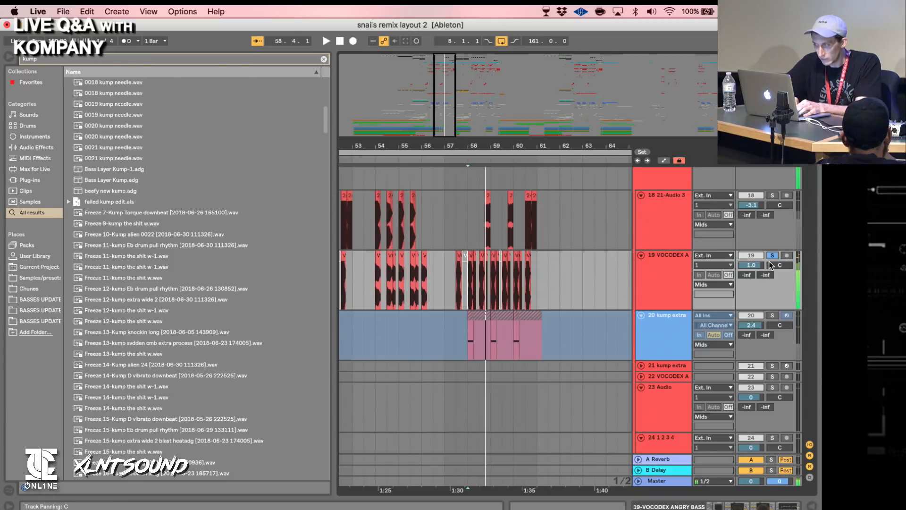
# Open the VOCODEX A clip at 58.1.1 to examine its sample and transpose settings, play it, and close the clip's details.
pyautogui.doubleClick(470, 264)
pyautogui.press('space')
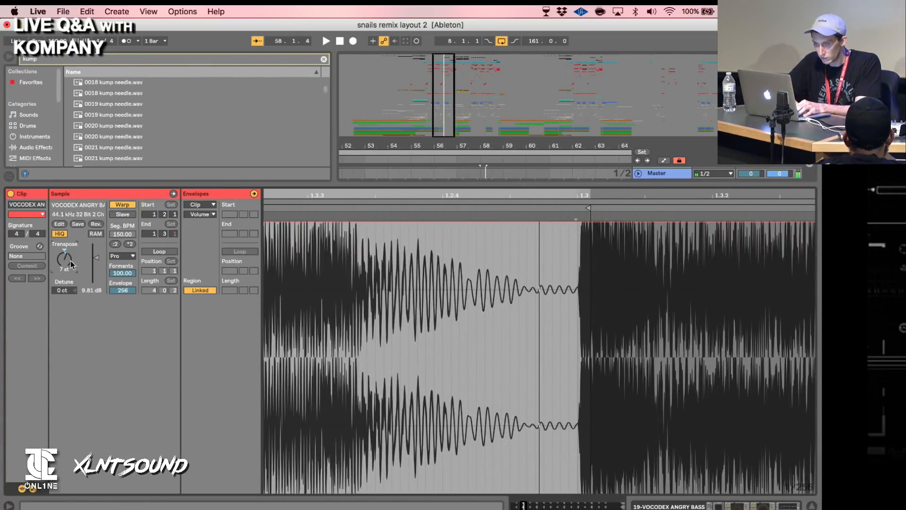
pyautogui.press('Return')
pyautogui.press('space')
pyautogui.press('space')
pyautogui.press('space')
pyautogui.press('alt+super+l')
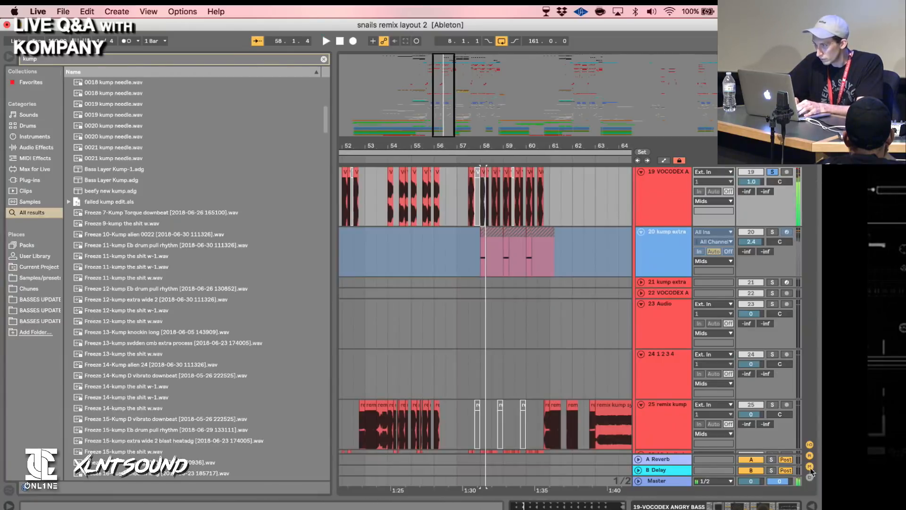
# Clear the solo on track 19 and play the full mix from 58.1.1.
pyautogui.press('space')
pyautogui.click(770, 173)
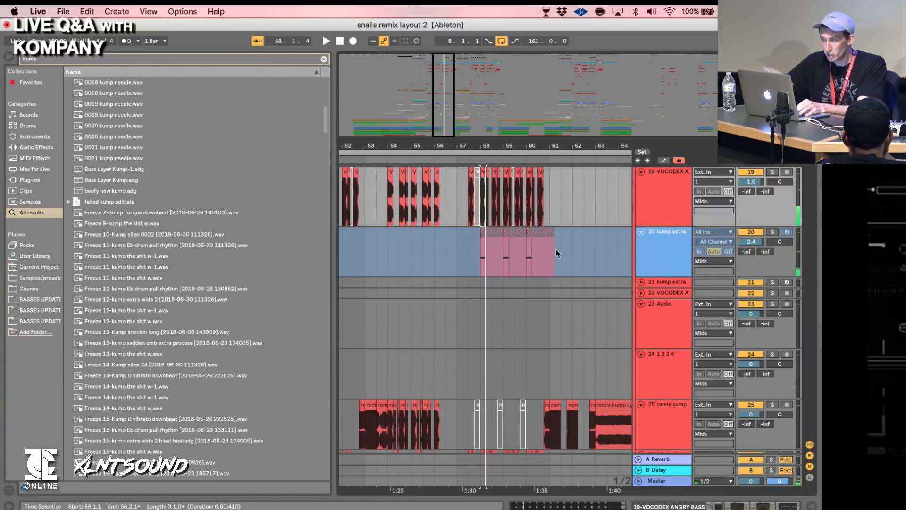
pyautogui.press('space')
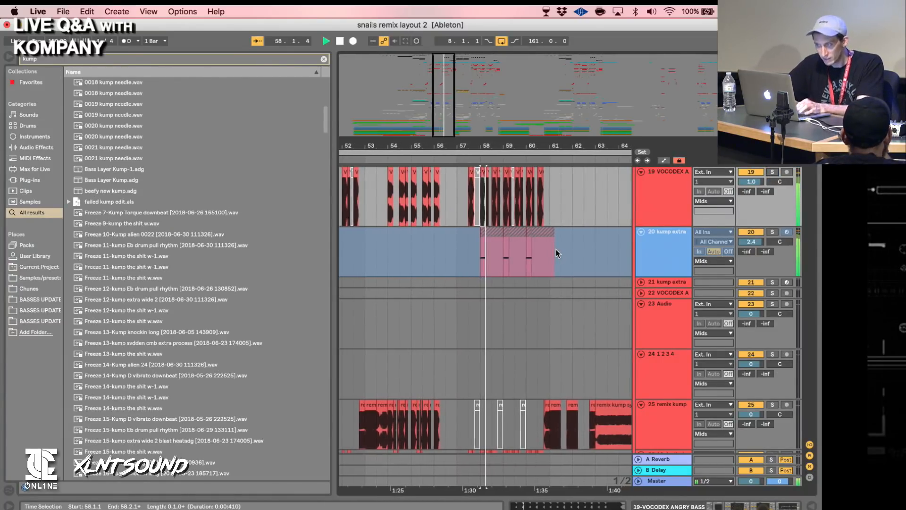
pyautogui.press('space')
pyautogui.press('space')
pyautogui.press('space')
pyautogui.press('super+z')
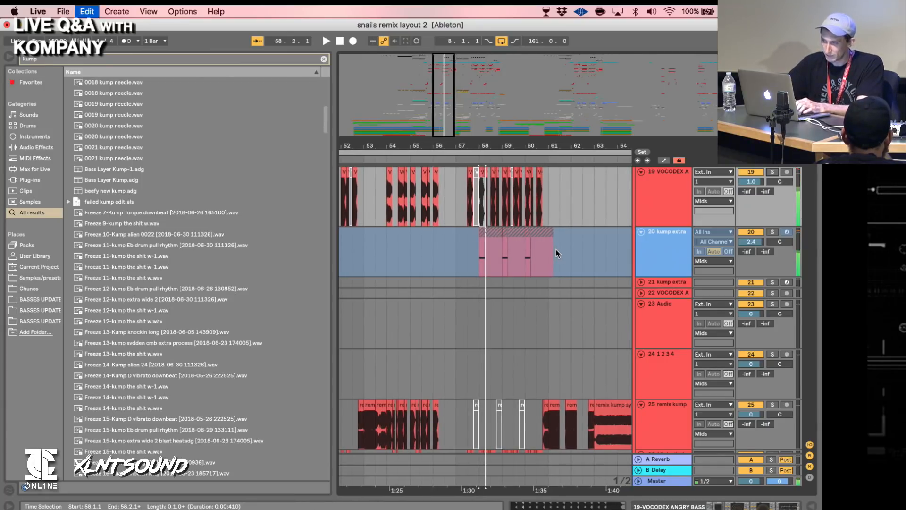
# Fold the Main drums and Mids groups for a compact overview of the arrangement.
pyautogui.scroll(1, 522, 264)
pyautogui.hscroll(-20, 522, 265)
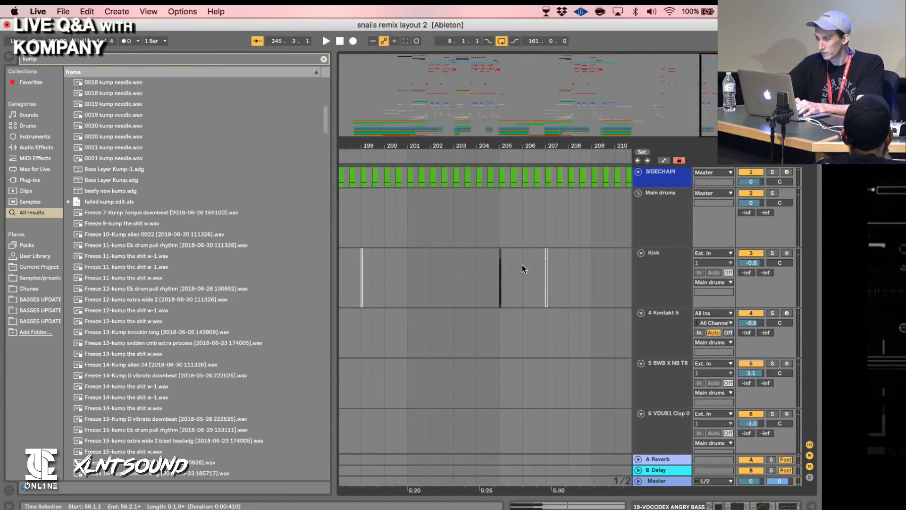
pyautogui.hscroll(5, 522, 264)
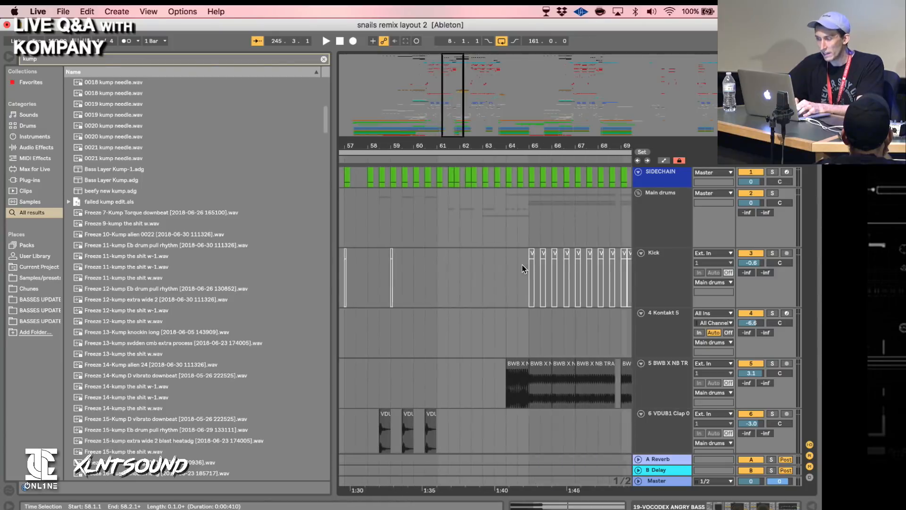
pyautogui.hscroll(-2, 523, 264)
pyautogui.scroll(-1, 522, 264)
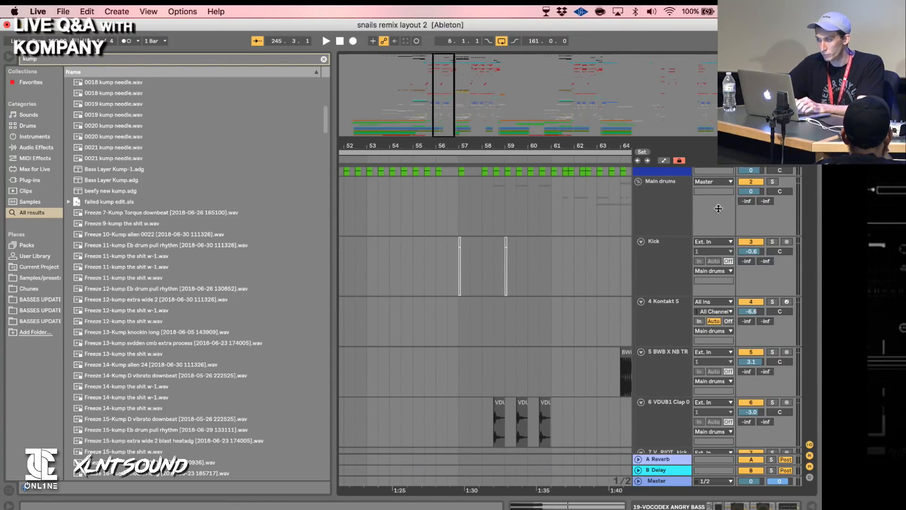
pyautogui.click(639, 181)
pyautogui.hscroll(3, 478, 289)
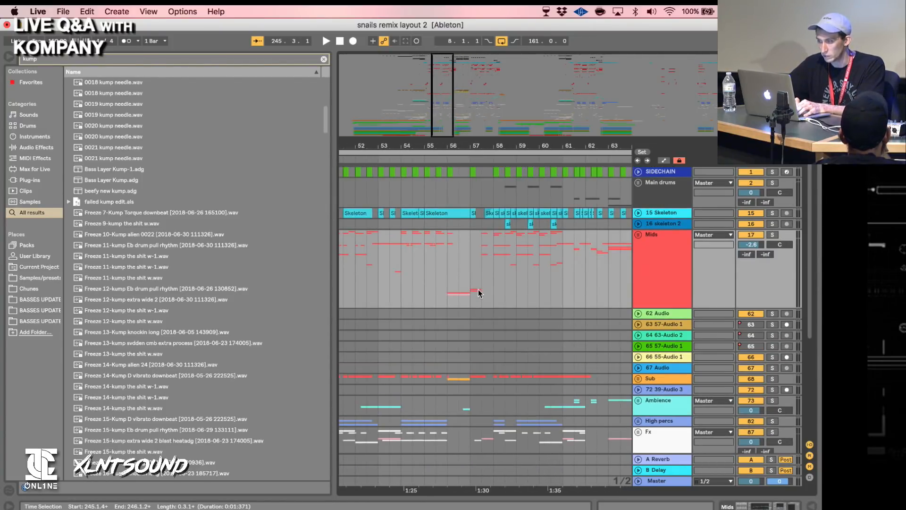
# Play the full mix of the second drop from 77.1.1.
pyautogui.hscroll(8, 493, 290)
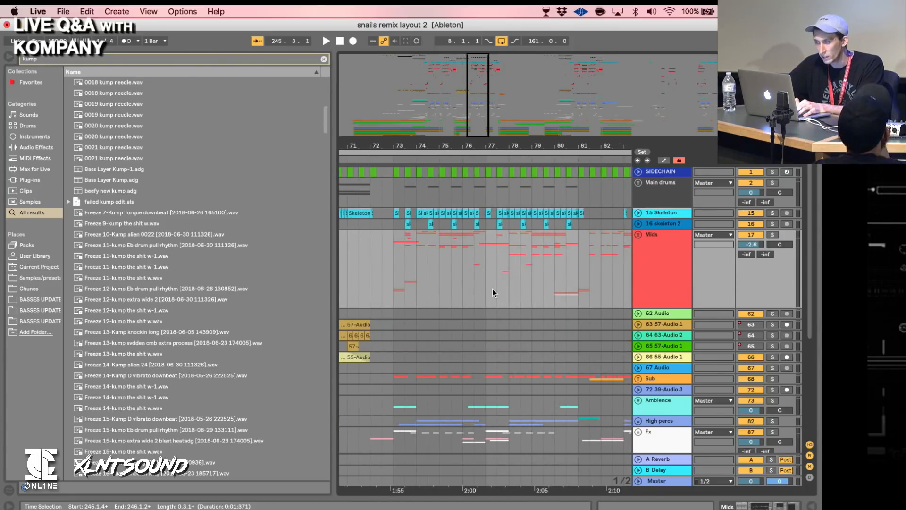
pyautogui.click(432, 288)
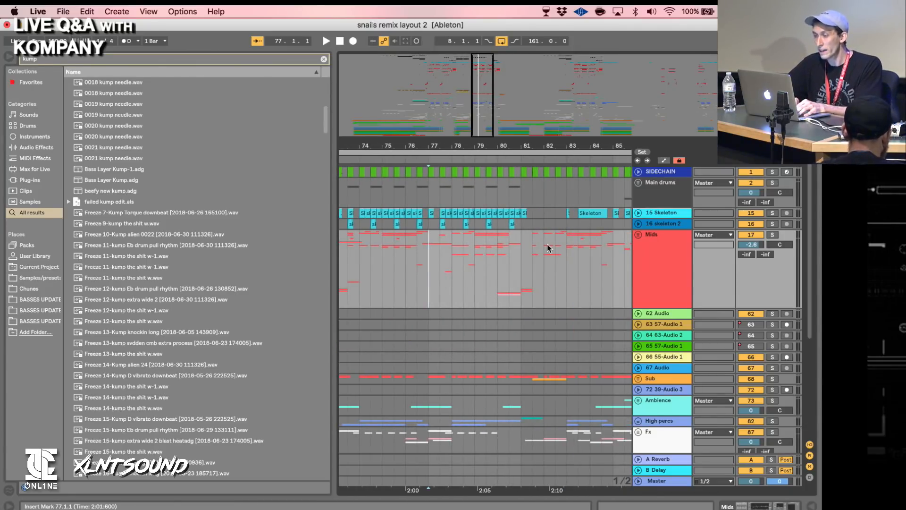
pyautogui.press('space')
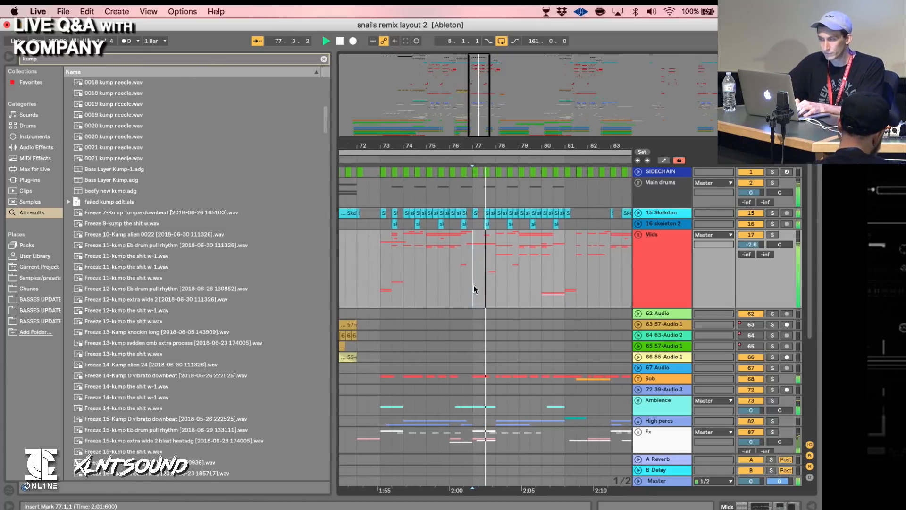
pyautogui.hscroll(3, 488, 304)
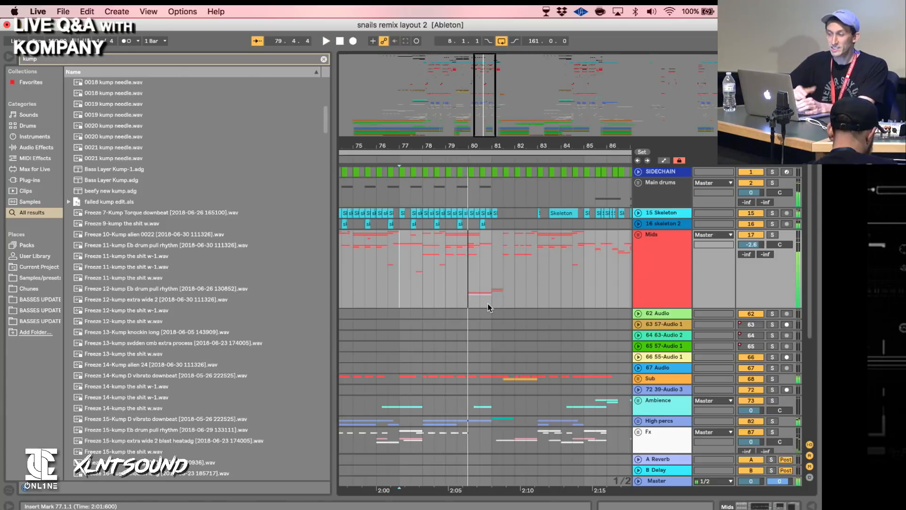
# Continue the full mix from 80.3.1, stop it at 86.1.1 and examine the earlier drop from bar 49 to 60.
pyautogui.click(481, 281)
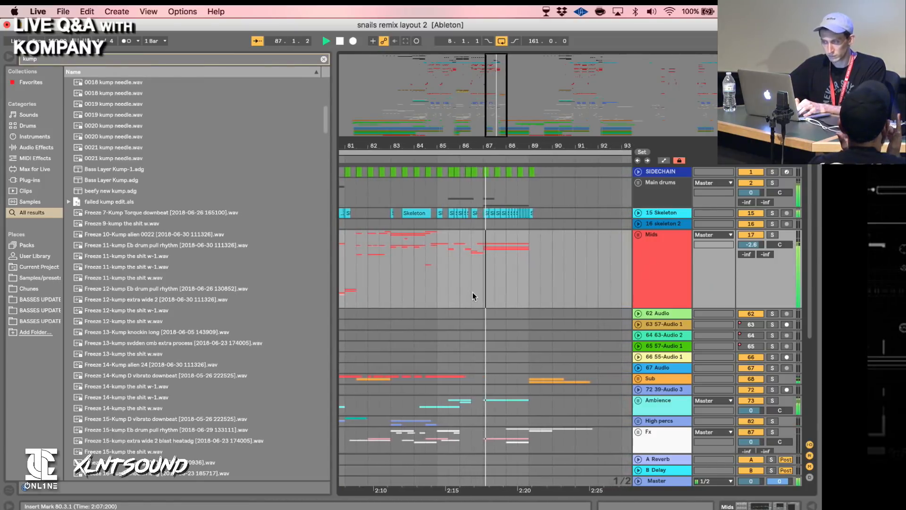
pyautogui.click(457, 293)
pyautogui.press('space')
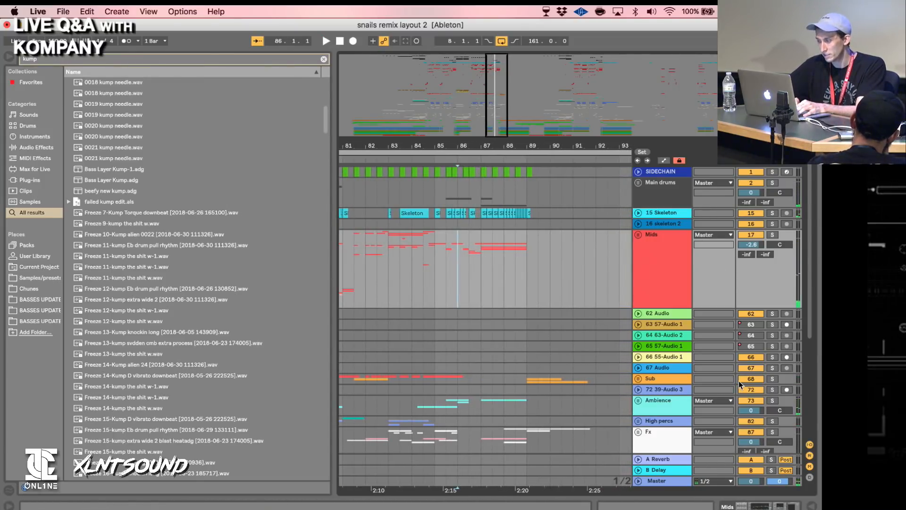
pyautogui.hscroll(-15, 543, 409)
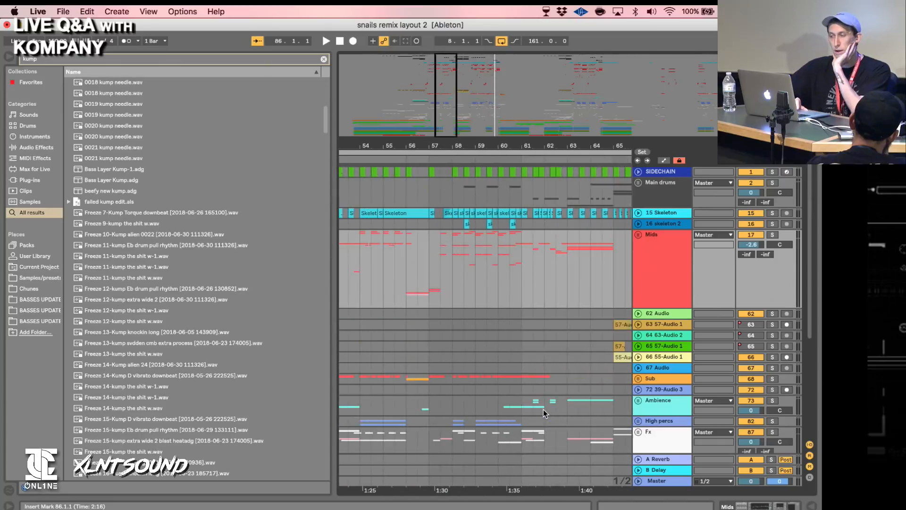
pyautogui.hscroll(-2, 514, 400)
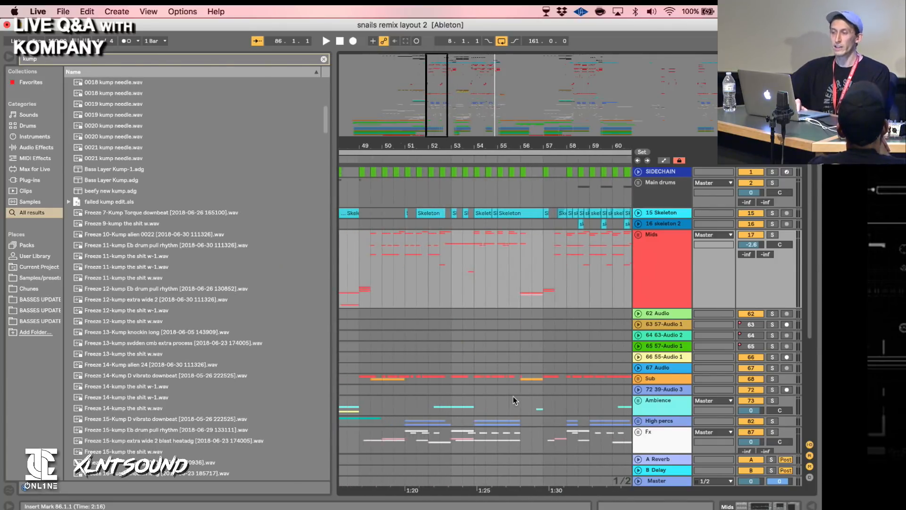
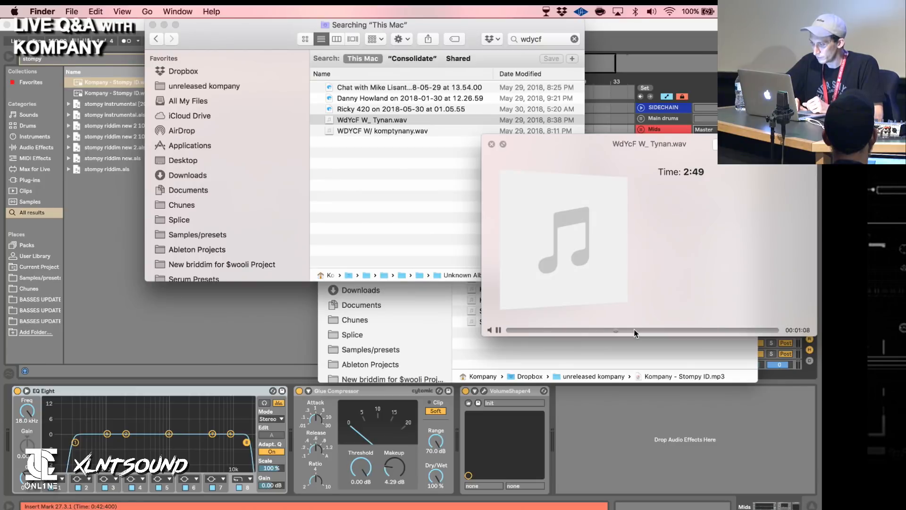
# Skip ahead twice in the Finder preview of WdYcF W_ Tynan.wav to hear further parts of the song.
pyautogui.click(633, 329)
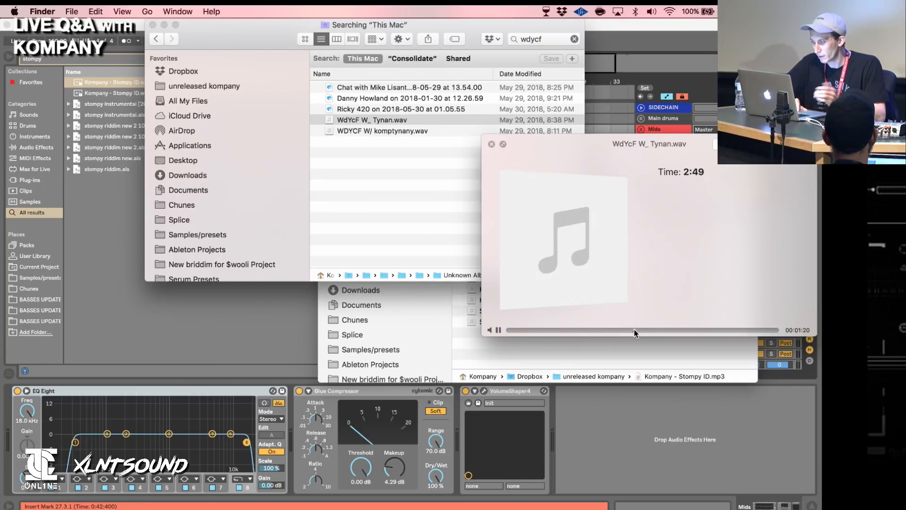
pyautogui.click(678, 330)
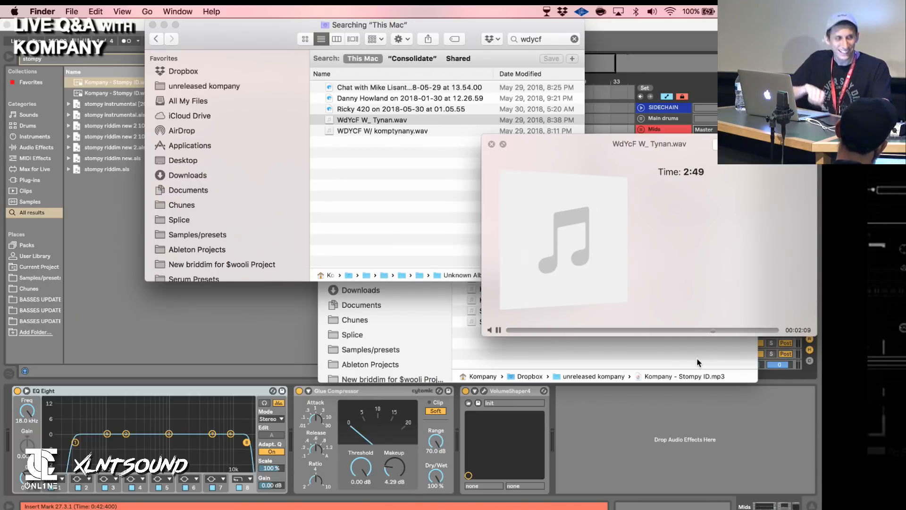
# Switch to the memes set in Ableton Live, unfold the Mids group and locate the garfielf clip starting at 27.3.1 on track 8.
pyautogui.click(689, 423)
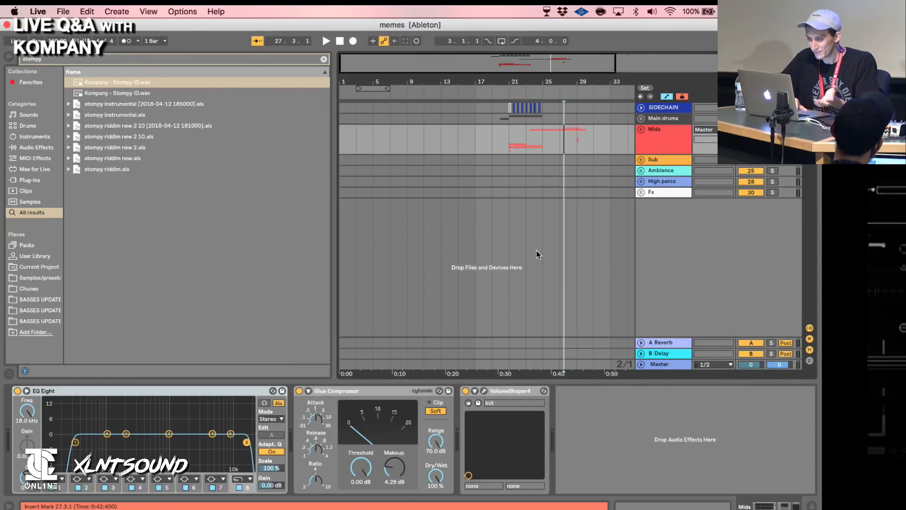
pyautogui.click(639, 137)
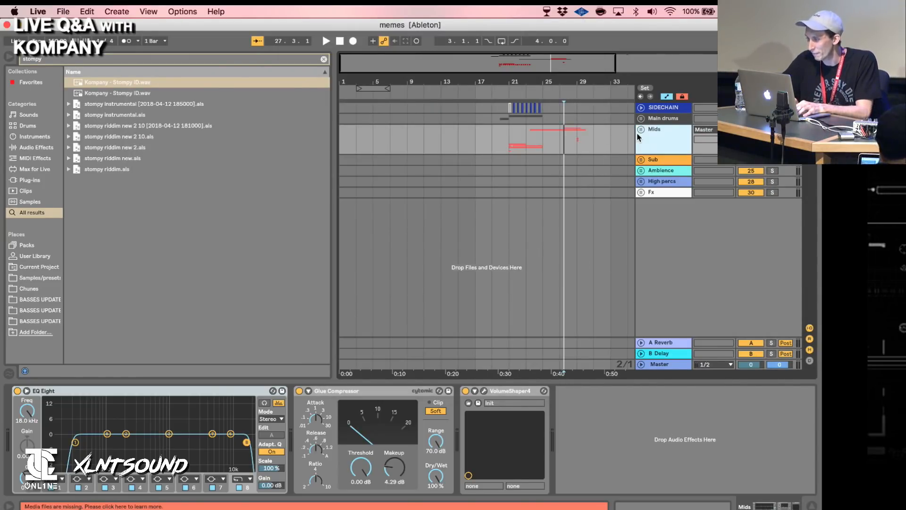
pyautogui.click(641, 130)
pyautogui.moveTo(581, 79); pyautogui.dragTo(554, 79)
pyautogui.click(531, 183)
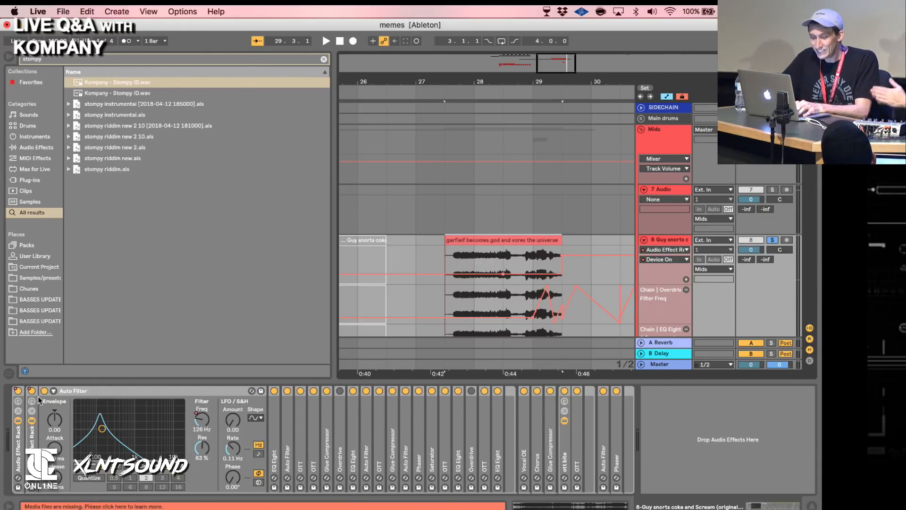
# Show the Audio Effect Rack's Device On automation on track 8 and play the garfielf clip.
pyautogui.rightClick(20, 393)
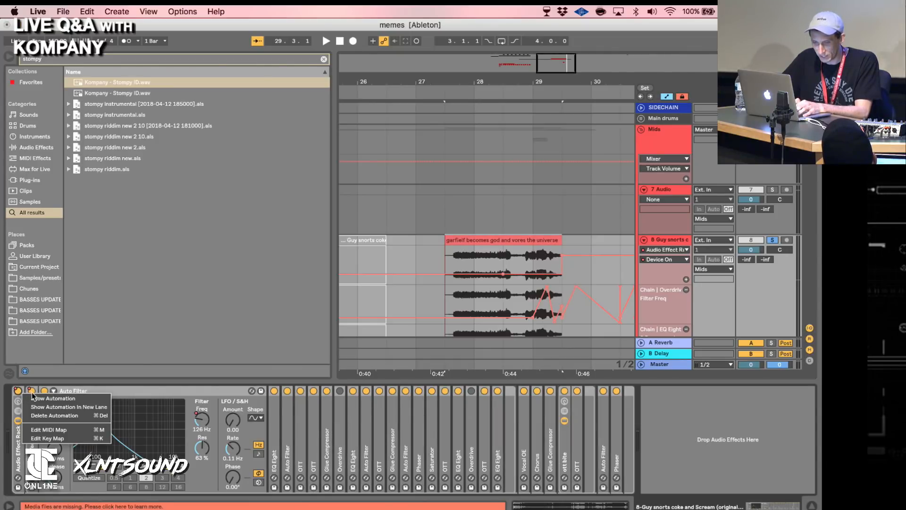
pyautogui.click(42, 405)
pyautogui.scroll(3, 382, 307)
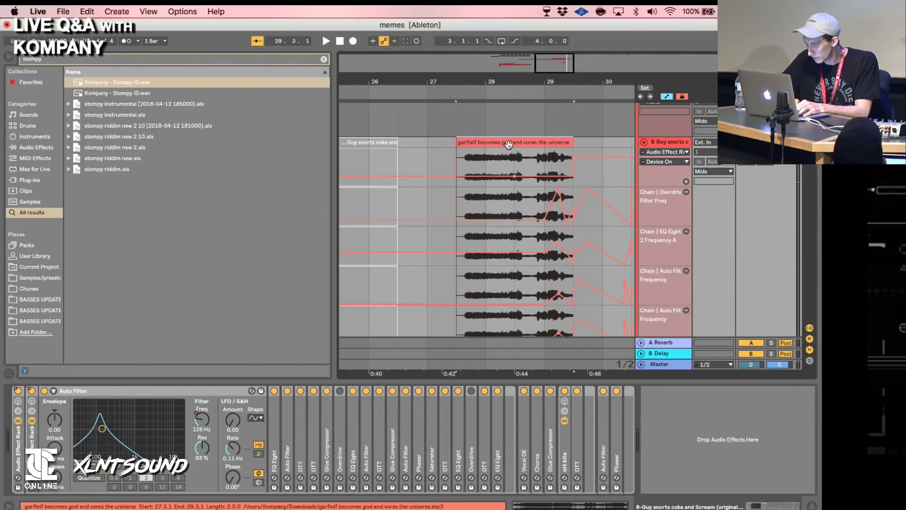
pyautogui.press('space')
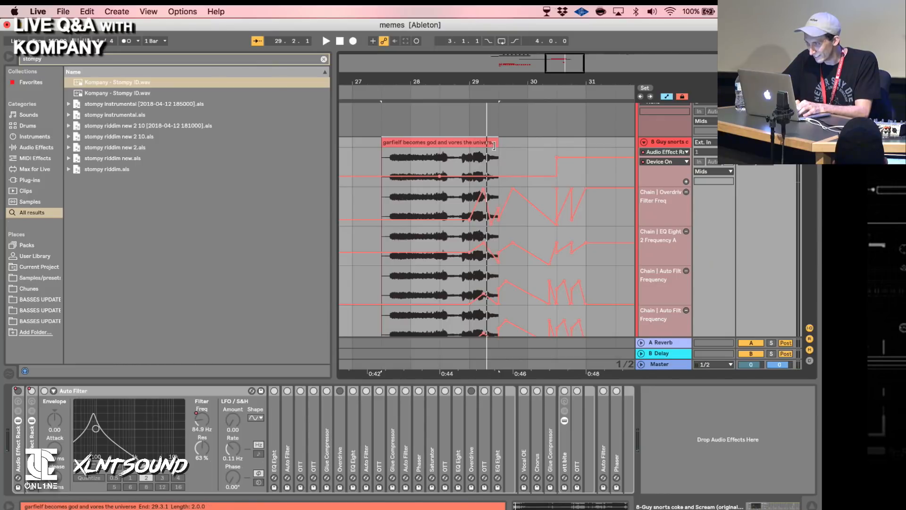
# Extend the end of the garfielf clip on track 8 to bar 30 and play it from 28.3.1.
pyautogui.moveTo(499, 151); pyautogui.dragTo(540, 152)
pyautogui.click(472, 160)
pyautogui.press('space')
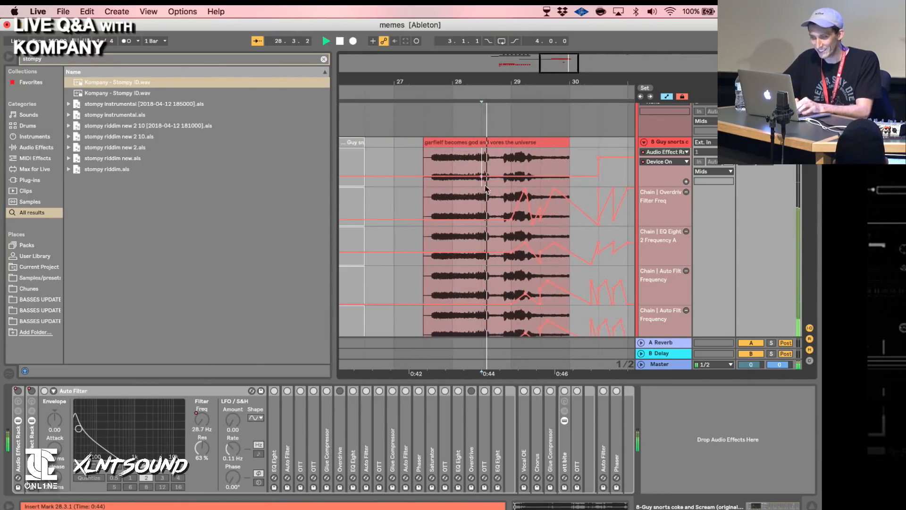
pyautogui.press('space')
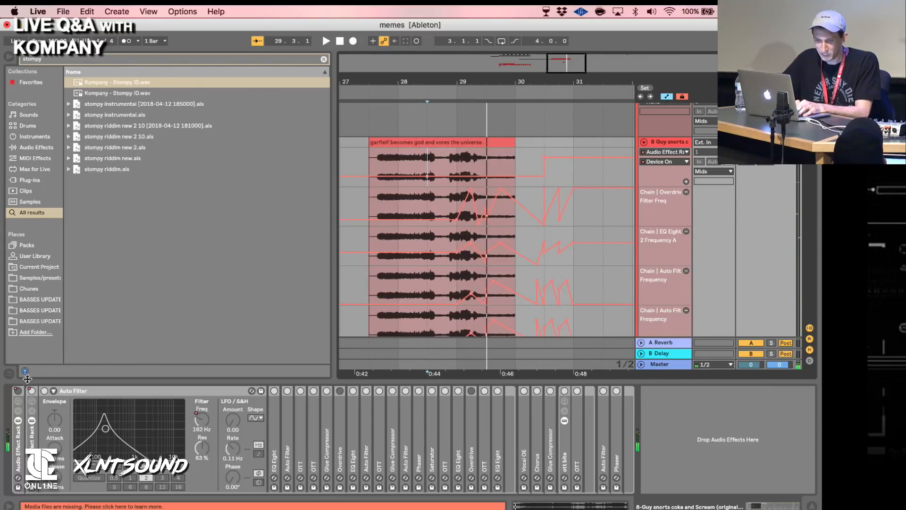
# Set the Device On automation on track 8 to On between bars 29 and 30 and play the garfielf clip from 27.3.1.
pyautogui.rightClick(21, 390)
pyautogui.click(35, 395)
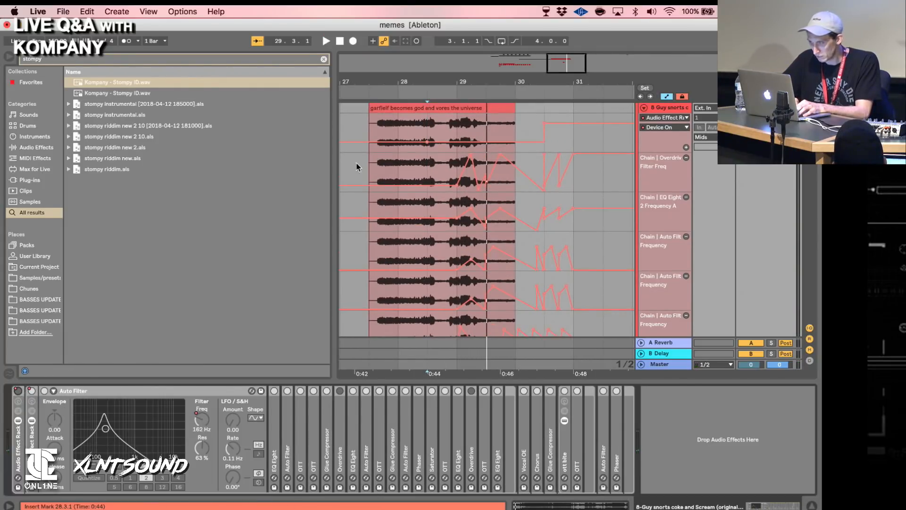
pyautogui.scroll(2, 389, 166)
pyautogui.hscroll(-1, 389, 165)
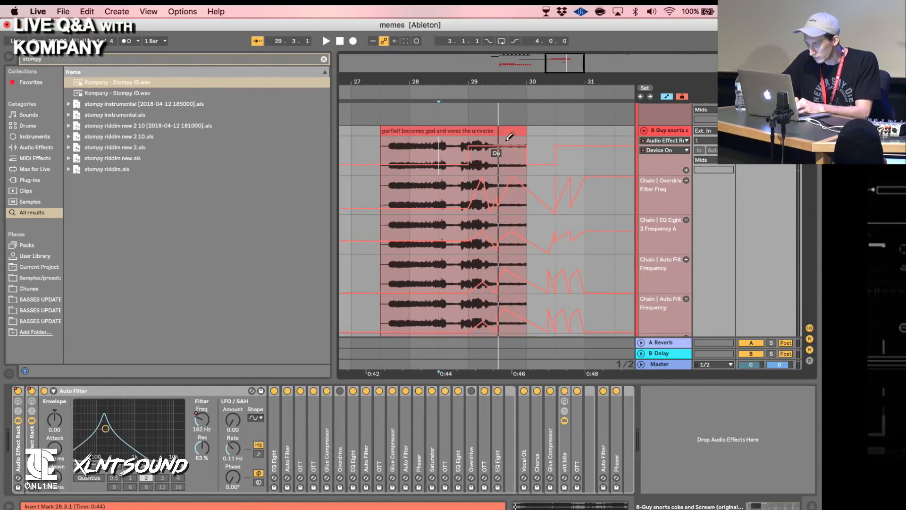
pyautogui.click(386, 153)
pyautogui.press('space')
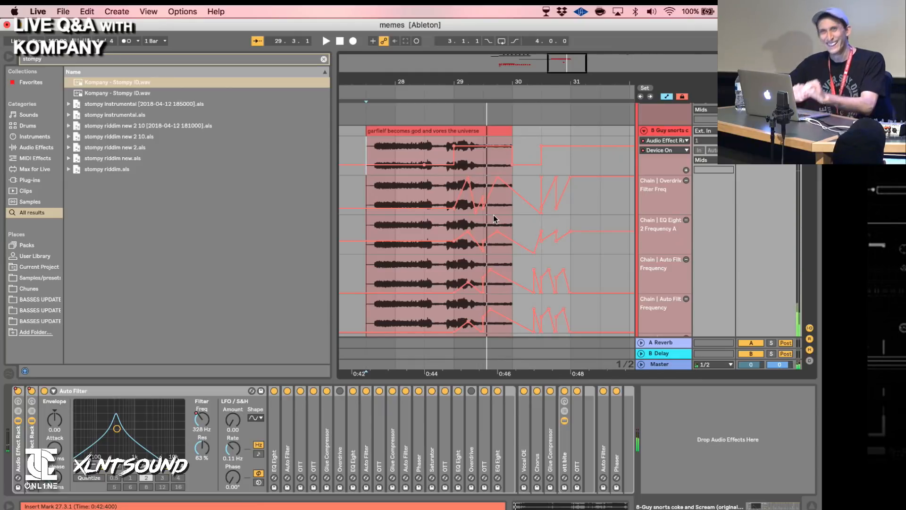
# Locate the short layered clips at 29.1.1, solo the Tisoki bass track 15 and play from there.
pyautogui.scroll(-5, 494, 217)
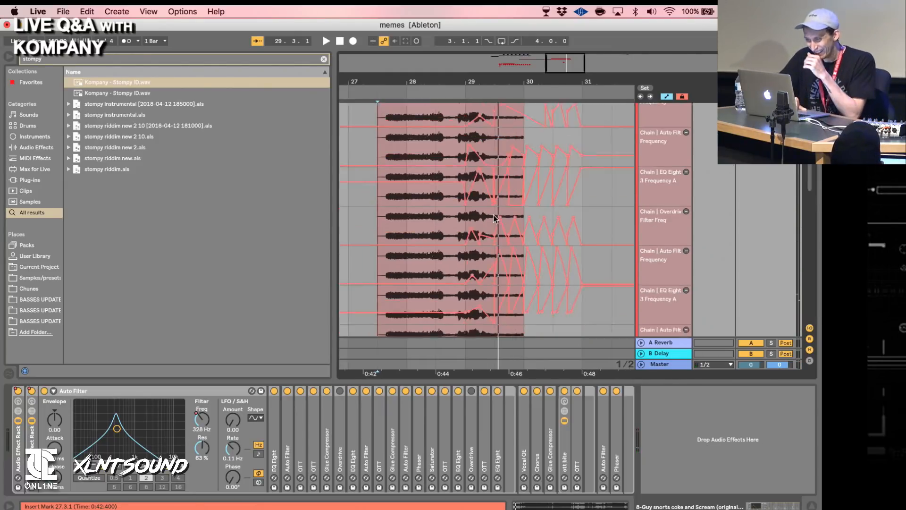
pyautogui.scroll(-5, 494, 218)
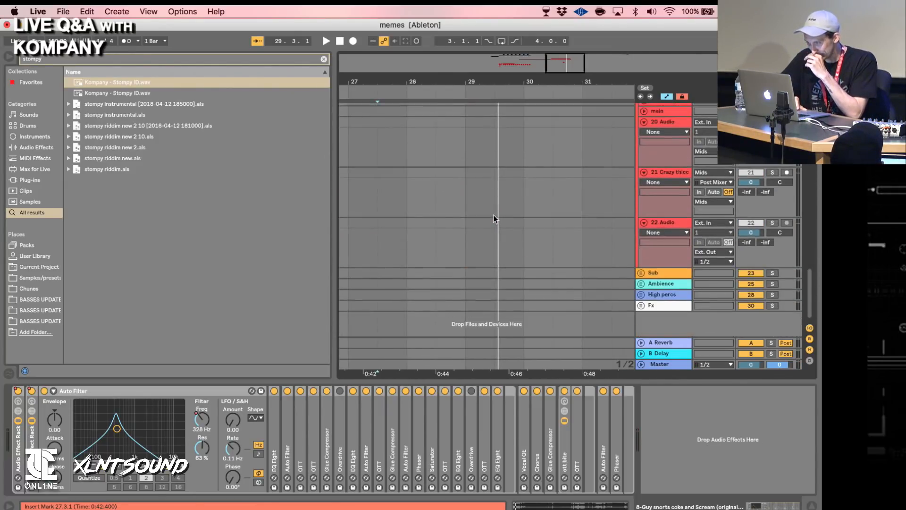
pyautogui.scroll(10, 494, 218)
pyautogui.scroll(2, 494, 218)
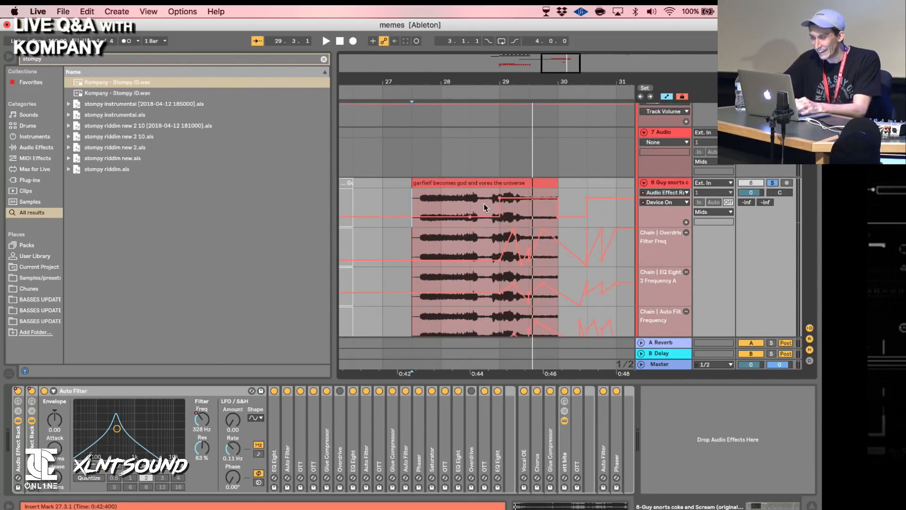
pyautogui.scroll(-10, 483, 203)
pyautogui.scroll(10, 485, 206)
pyautogui.hscroll(-2, 485, 205)
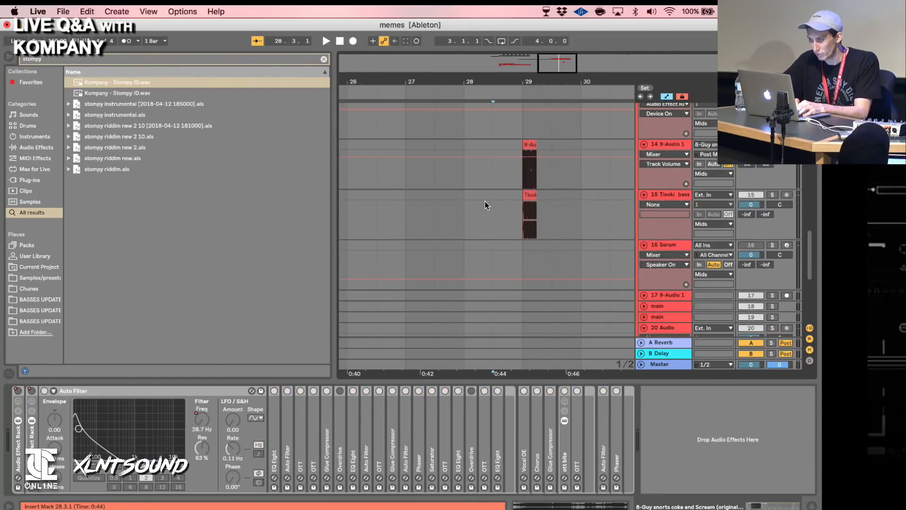
pyautogui.click(530, 218)
pyautogui.press('space')
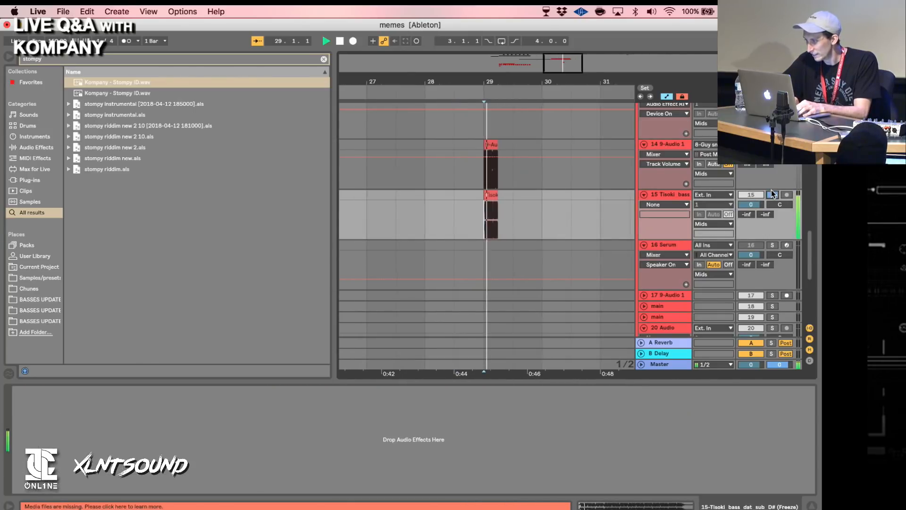
pyautogui.scroll(5, 538, 253)
pyautogui.press('space')
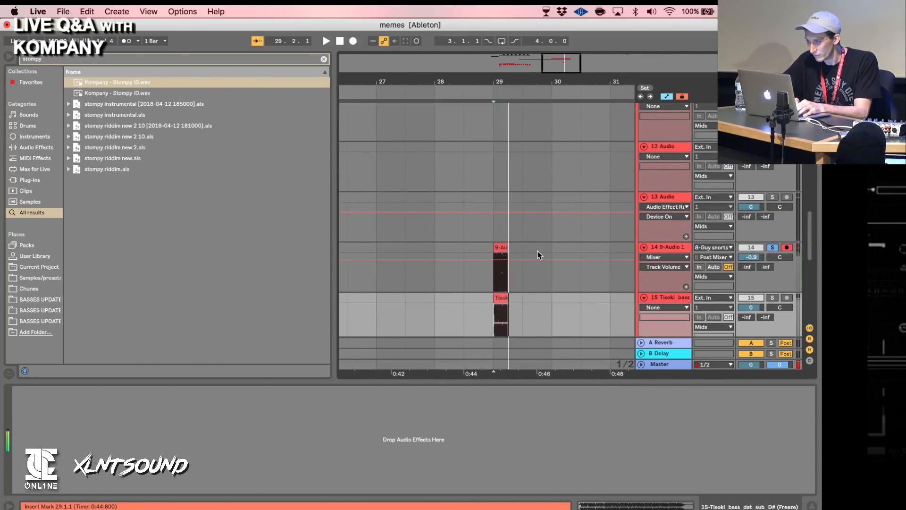
# Compare the waveforms of the Tisoki bass clip and the 9-Audio 1 clip, then play the 9-Audio 1 clip with track 14 soloed.
pyautogui.moveTo(494, 95); pyautogui.dragTo(497, 224)
pyautogui.scroll(-4, 497, 225)
pyautogui.hscroll(2, 497, 224)
pyautogui.click(457, 207)
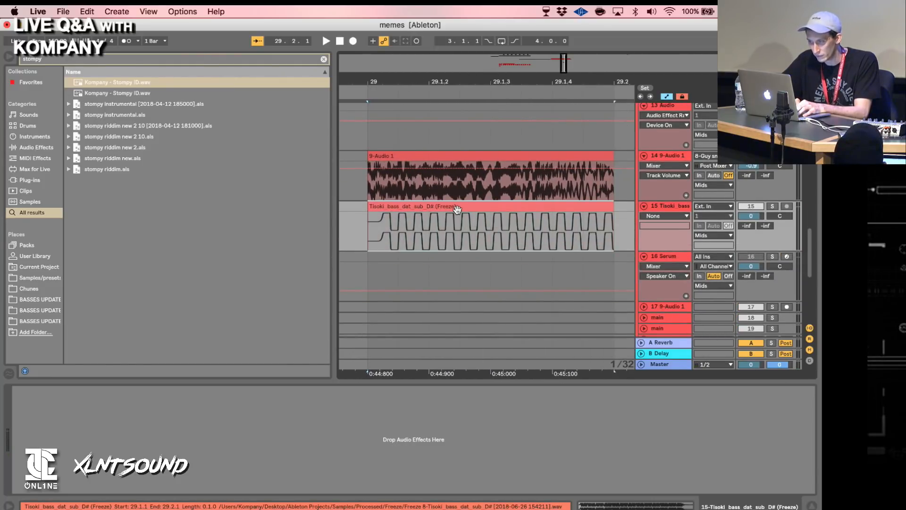
pyautogui.click(431, 155)
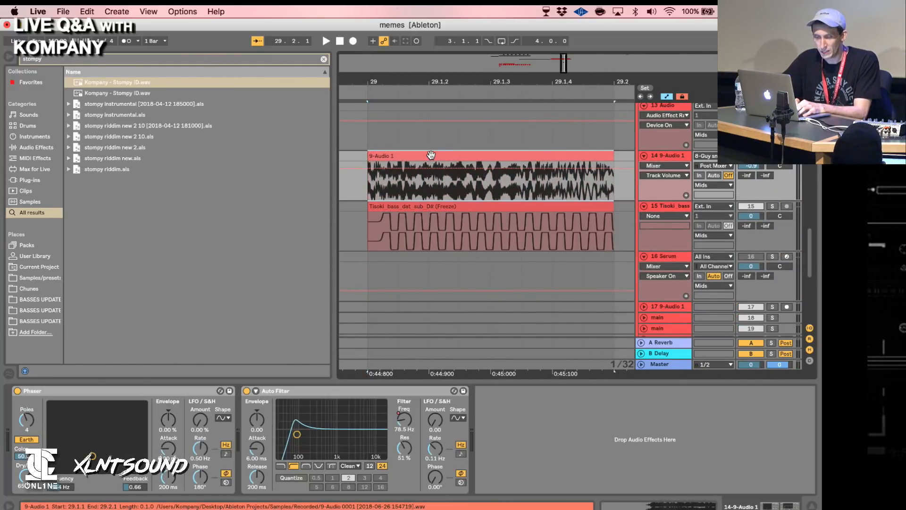
pyautogui.press('space')
pyautogui.press('space')
pyautogui.hscroll(-3, 420, 321)
pyautogui.scroll(2, 421, 322)
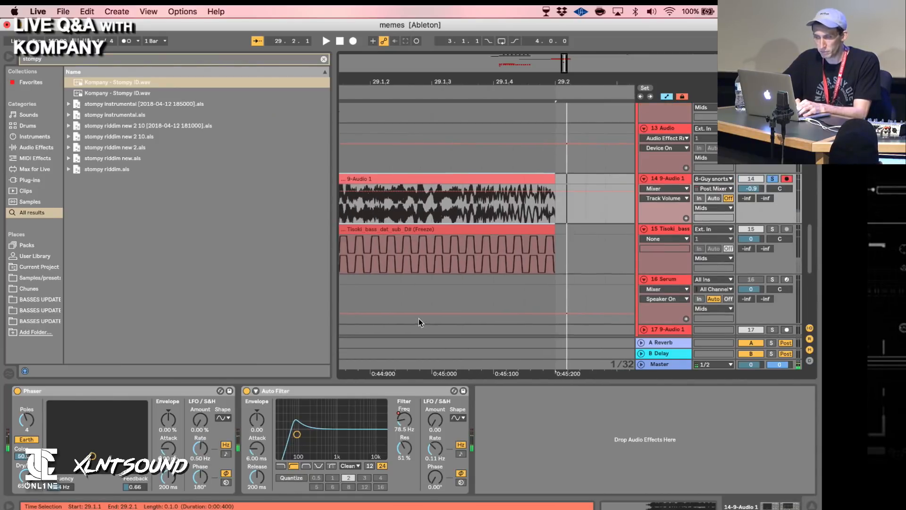
pyautogui.hscroll(-2, 419, 318)
pyautogui.scroll(1, 418, 318)
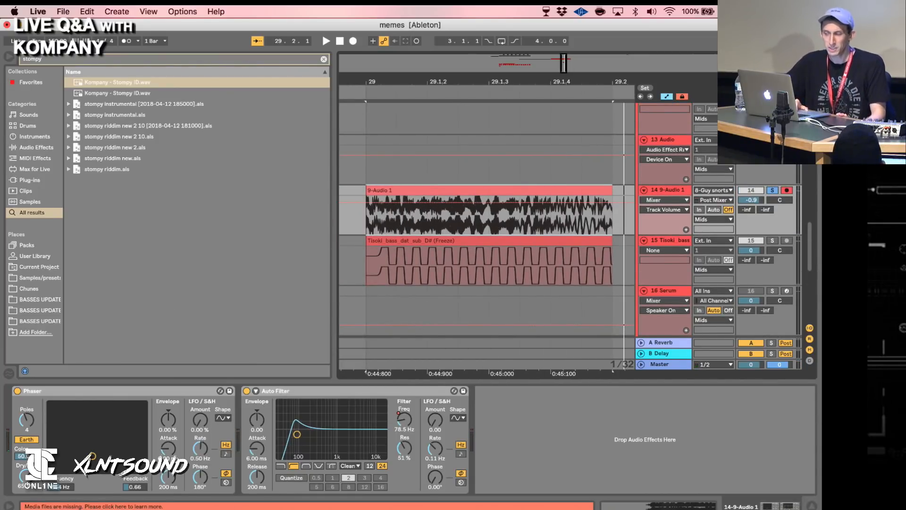
pyautogui.scroll(-5, 430, 157)
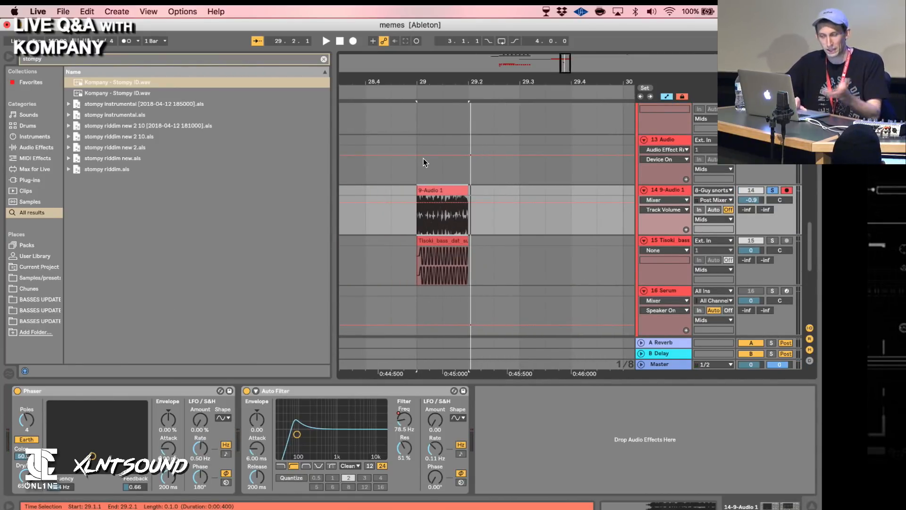
# Return to the garfielf clip at 28.3.3, solo track 8 and hide the device chain.
pyautogui.scroll(10, 425, 162)
pyautogui.hscroll(-1, 441, 193)
pyautogui.click(373, 189)
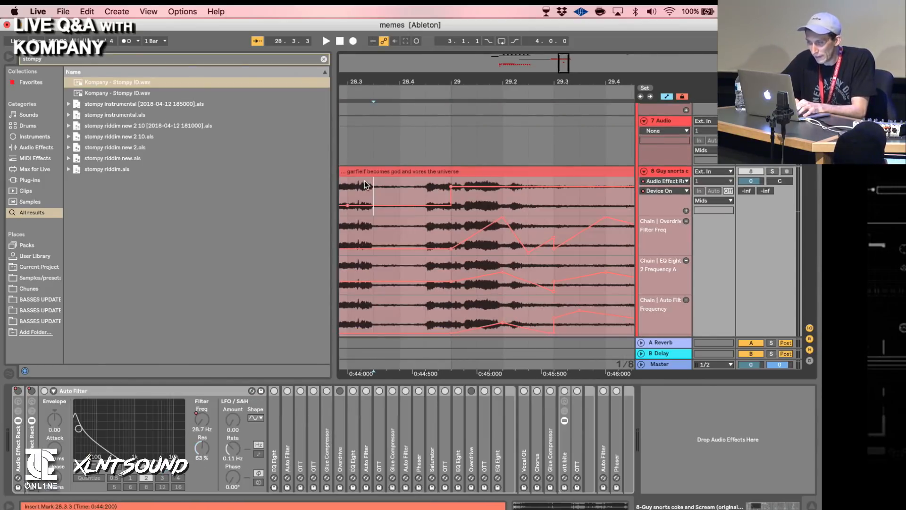
pyautogui.click(773, 172)
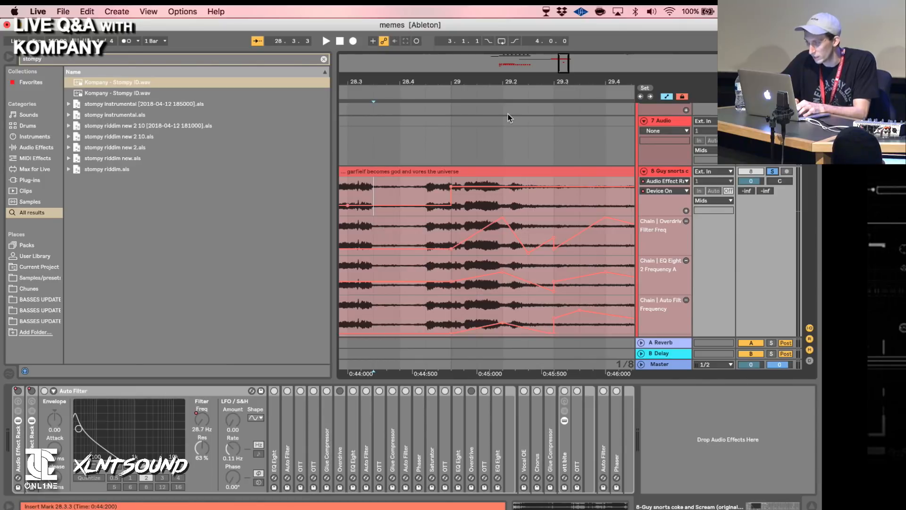
pyautogui.click(810, 506)
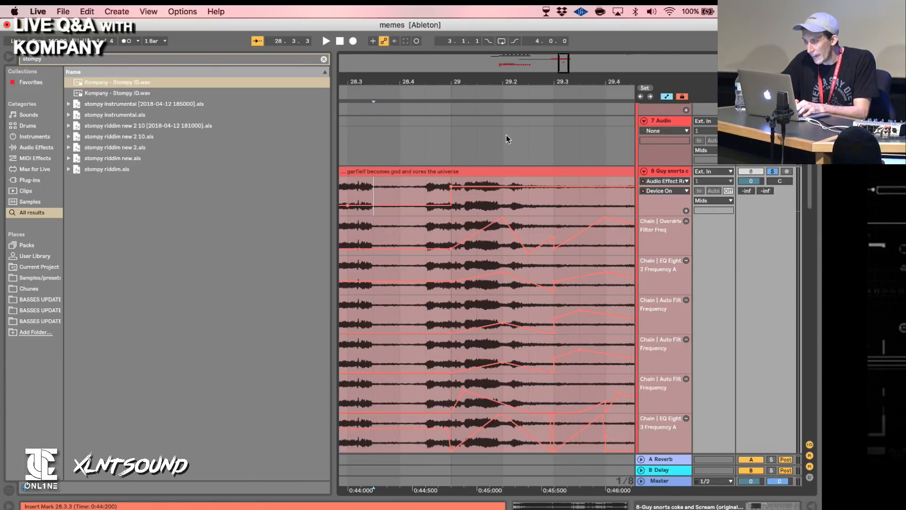
# Review track 8's automation lanes, play the garfielf clip from 29.1.1 and bring back its device chain.
pyautogui.moveTo(477, 85); pyautogui.dragTo(441, 53)
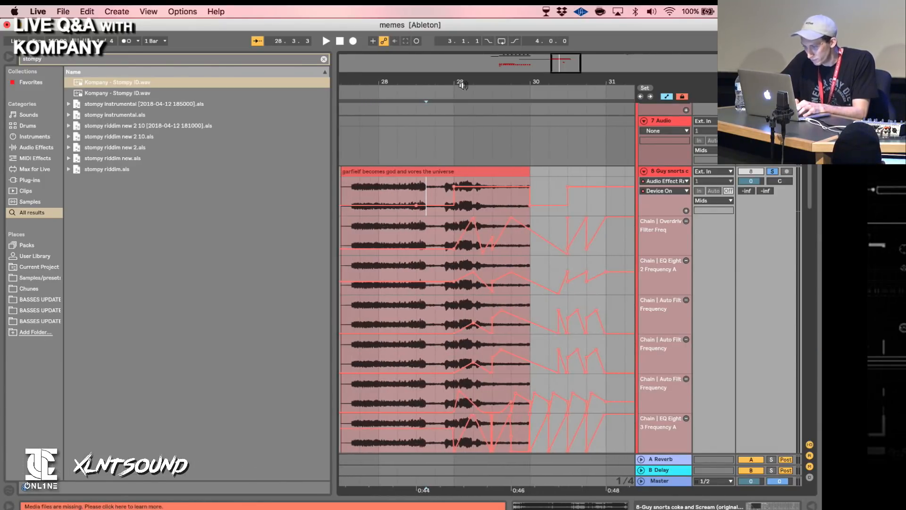
pyautogui.scroll(-7, 486, 188)
pyautogui.scroll(-2, 489, 189)
pyautogui.hscroll(-3, 489, 189)
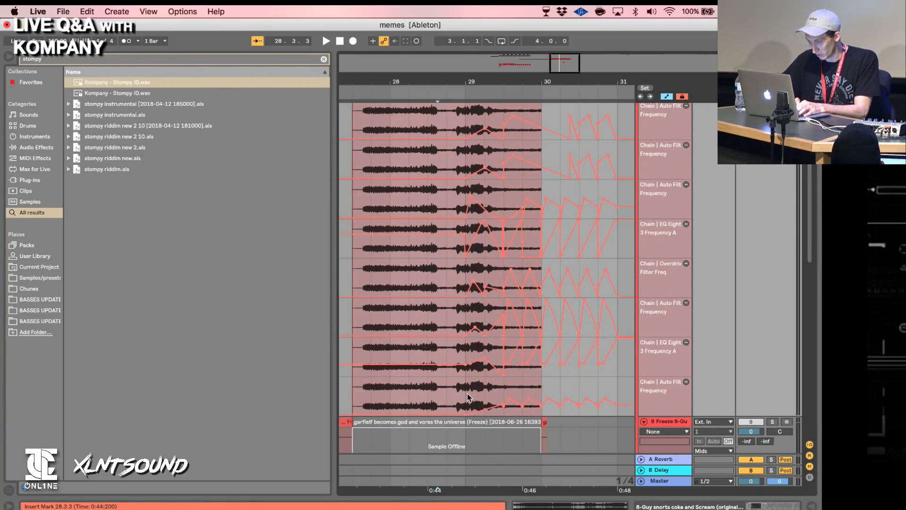
pyautogui.scroll(10, 467, 392)
pyautogui.hscroll(-1, 467, 392)
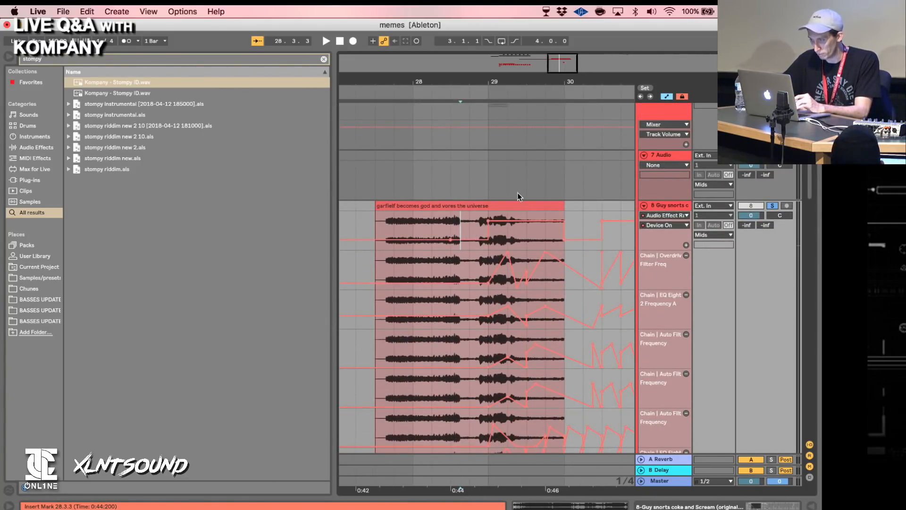
pyautogui.click(489, 249)
pyautogui.press('space')
pyautogui.press('space')
pyautogui.press('space')
pyautogui.click(727, 507)
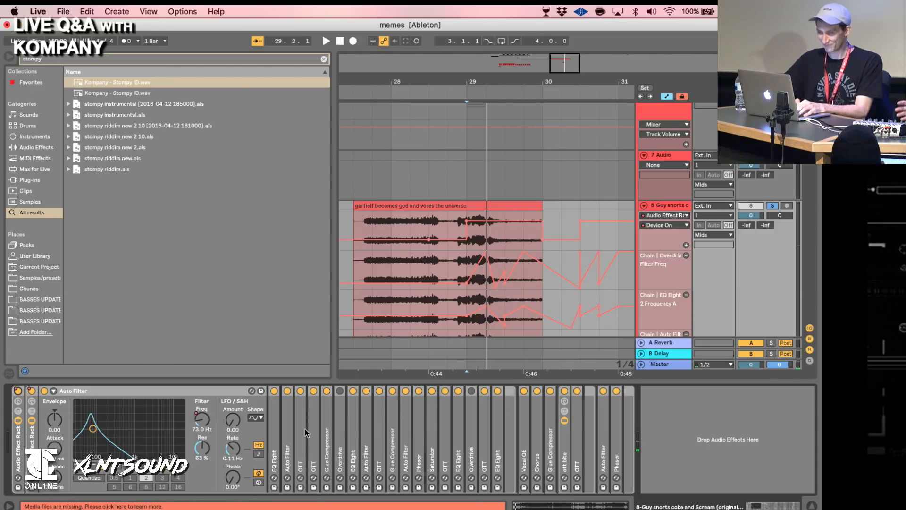
# Fold track 8, hide the automation and place the insert marker at 29.1.1 on the empty track 7.
pyautogui.click(681, 154)
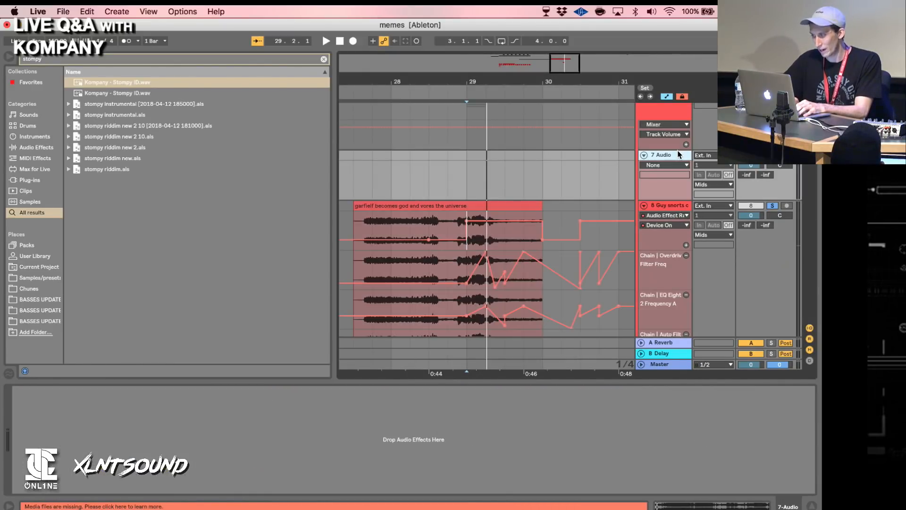
pyautogui.click(653, 208)
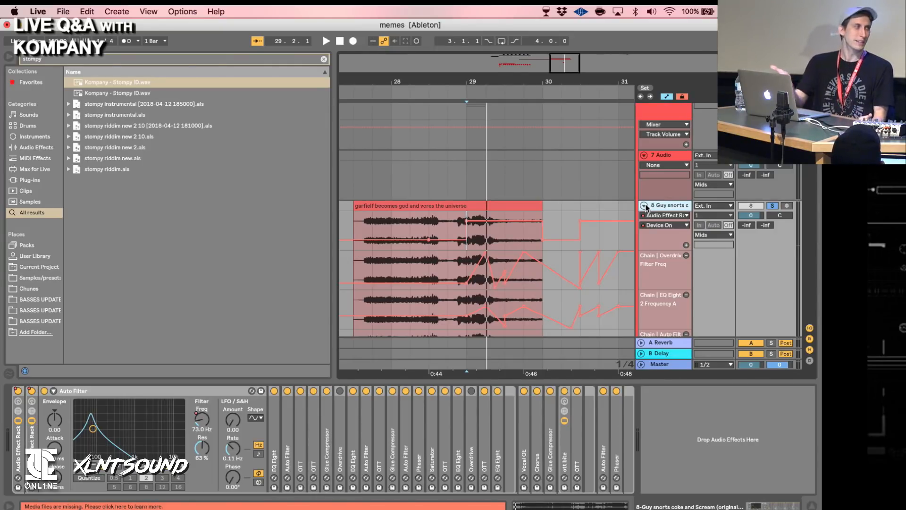
pyautogui.click(645, 205)
pyautogui.click(487, 176)
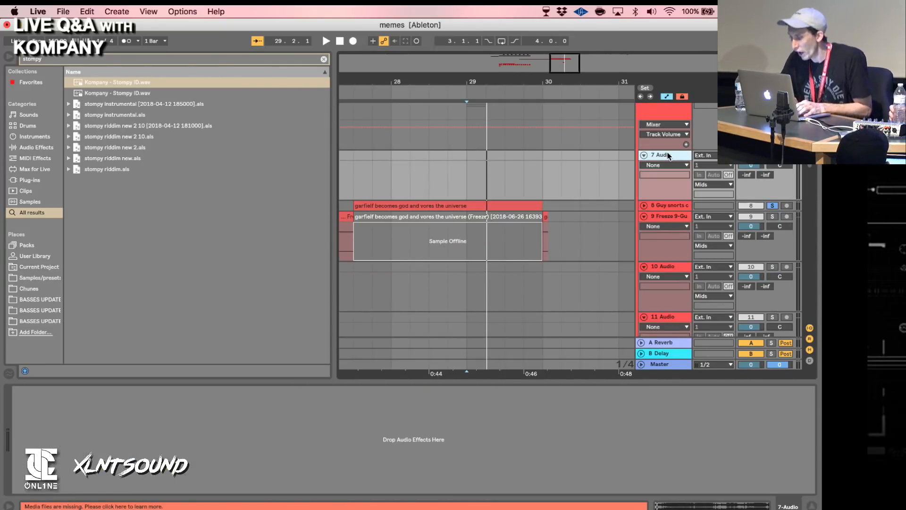
pyautogui.click(474, 174)
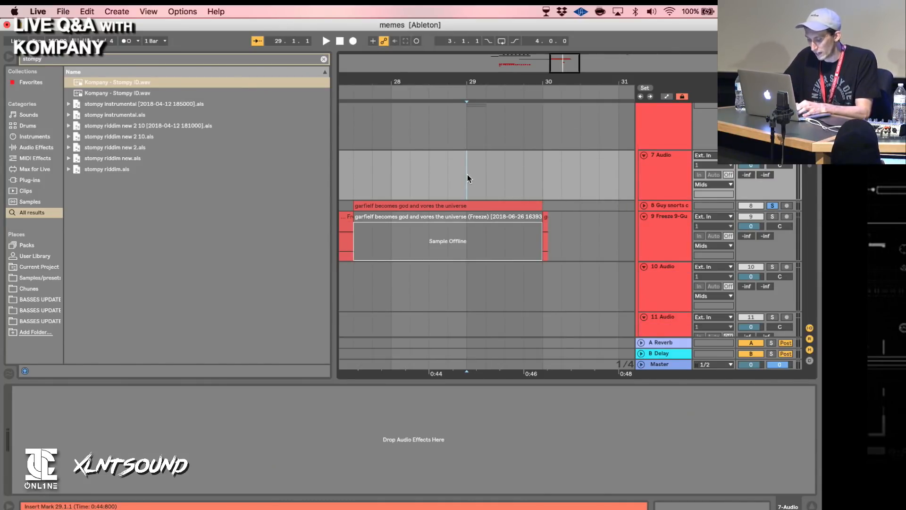
pyautogui.press('super+f')
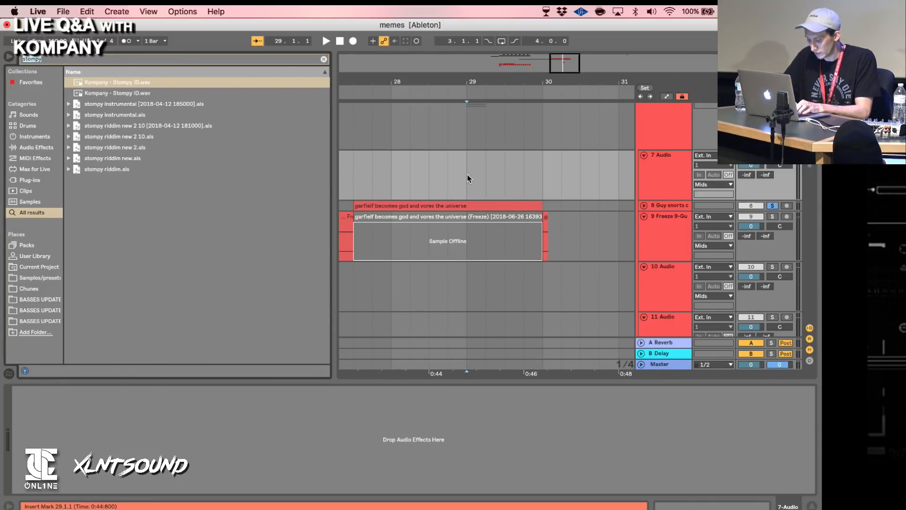
pyautogui.write('dat sub')
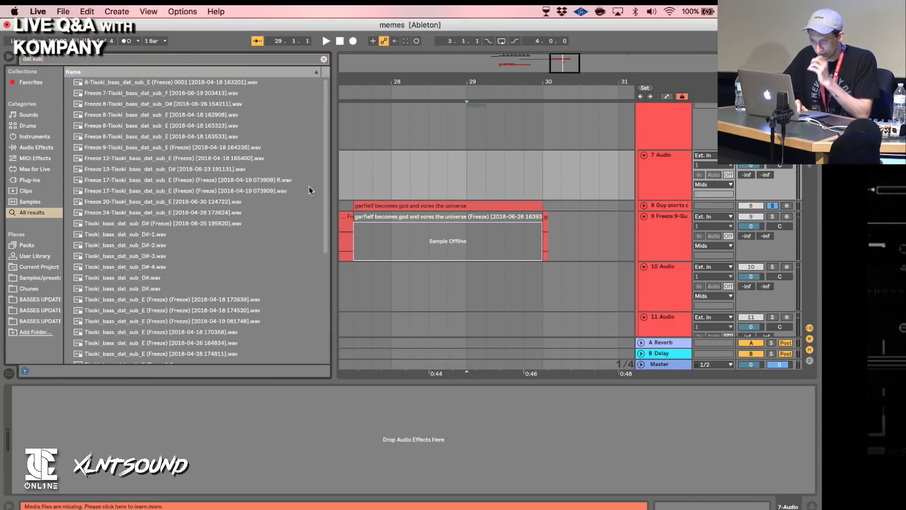
pyautogui.click(226, 169)
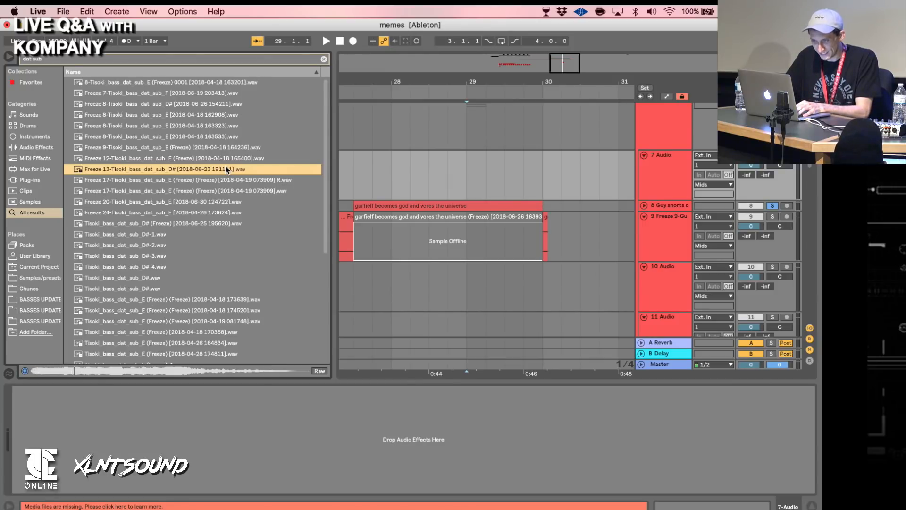
pyautogui.press('Down')
pyautogui.press('Down')
pyautogui.press('Down')
pyautogui.press('Down')
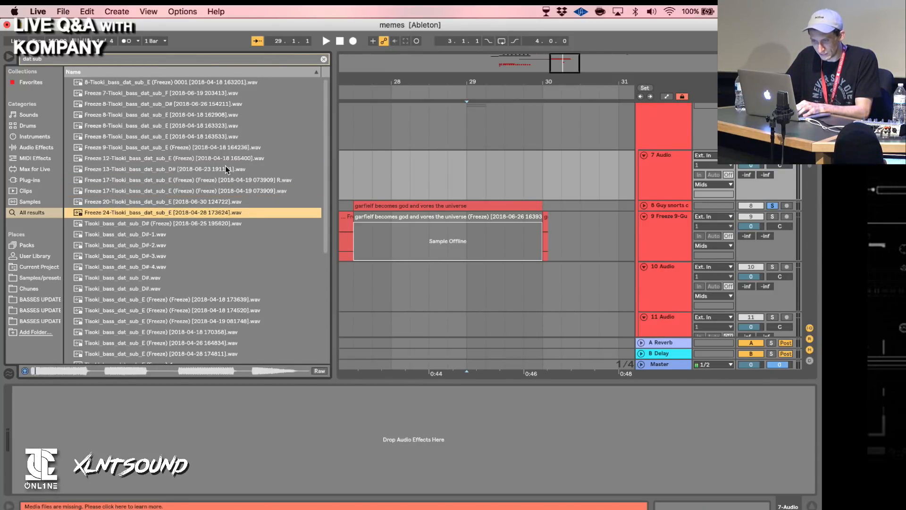
pyautogui.press('Down')
pyautogui.press('Down')
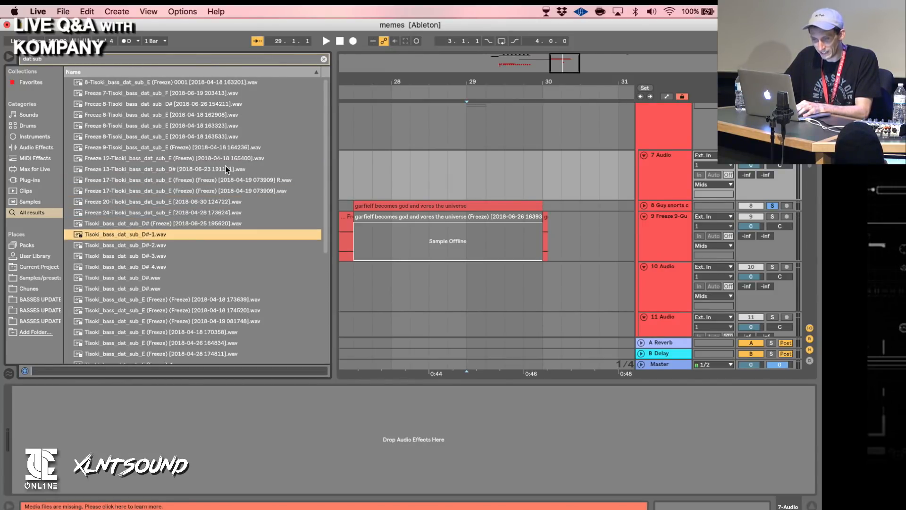
pyautogui.scroll(-5, 192, 280)
pyautogui.click(193, 280)
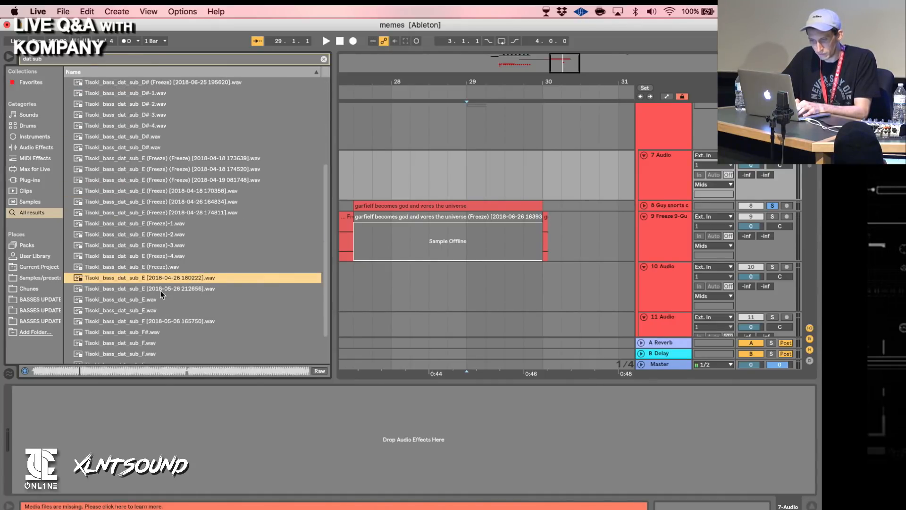
pyautogui.moveTo(143, 273); pyautogui.dragTo(490, 163)
pyautogui.click(544, 174)
pyautogui.press('super+e')
pyautogui.click(568, 158)
pyautogui.press('Delete')
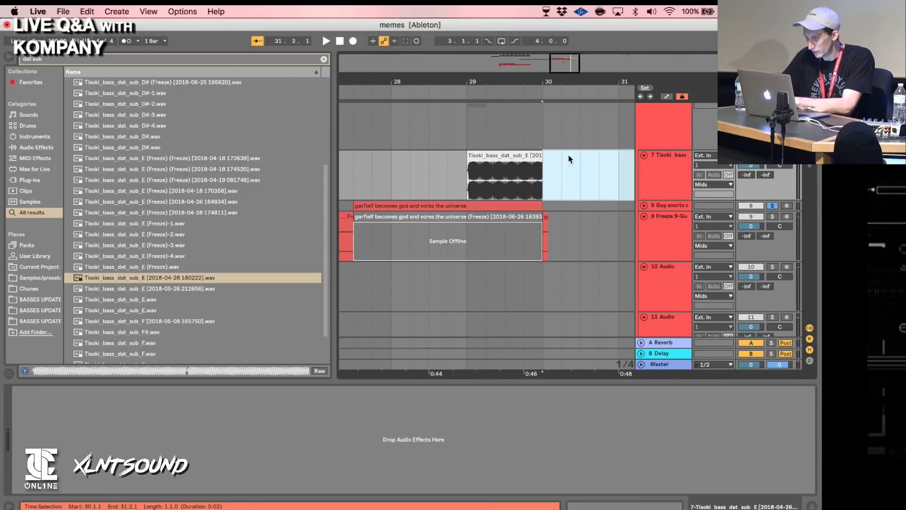
# Turn Warp off for the Tisoki bass clip on track 7, play it from 29.1.1 and hide the clip view.
pyautogui.click(486, 159)
pyautogui.doubleClick(486, 159)
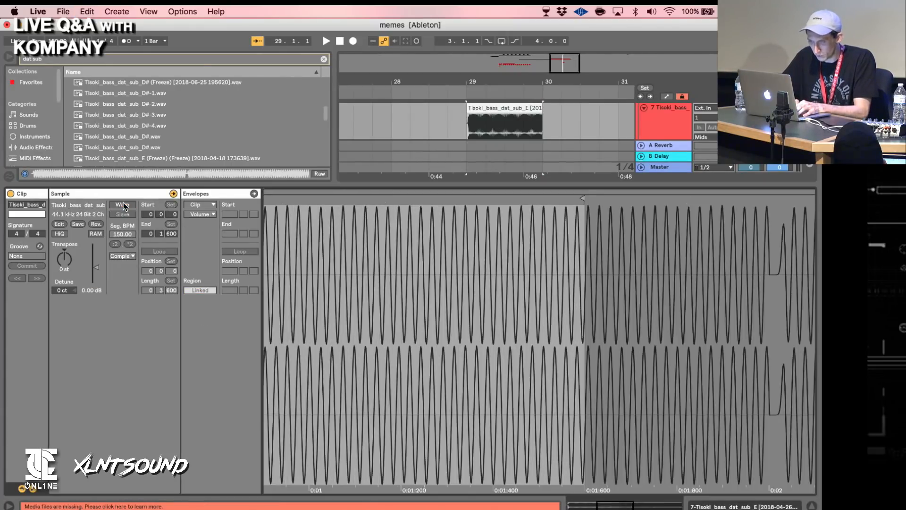
pyautogui.press('space')
pyautogui.press('space')
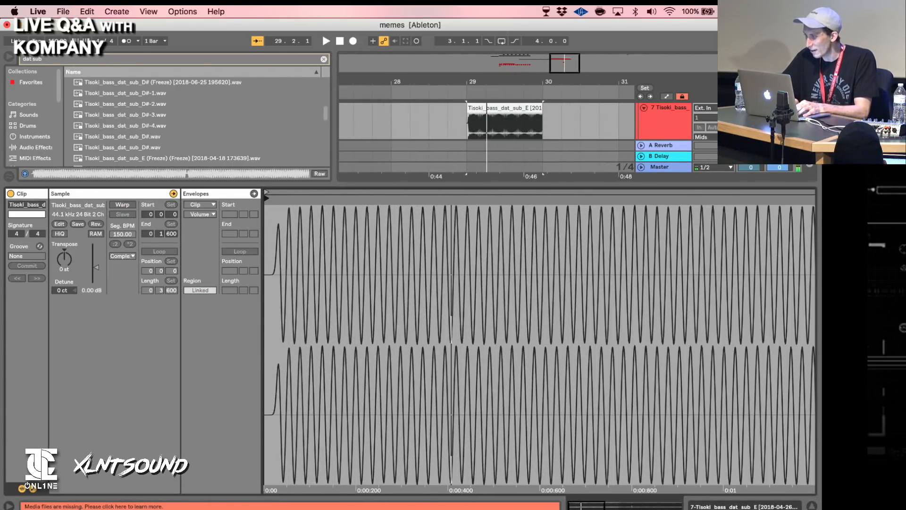
pyautogui.click(813, 507)
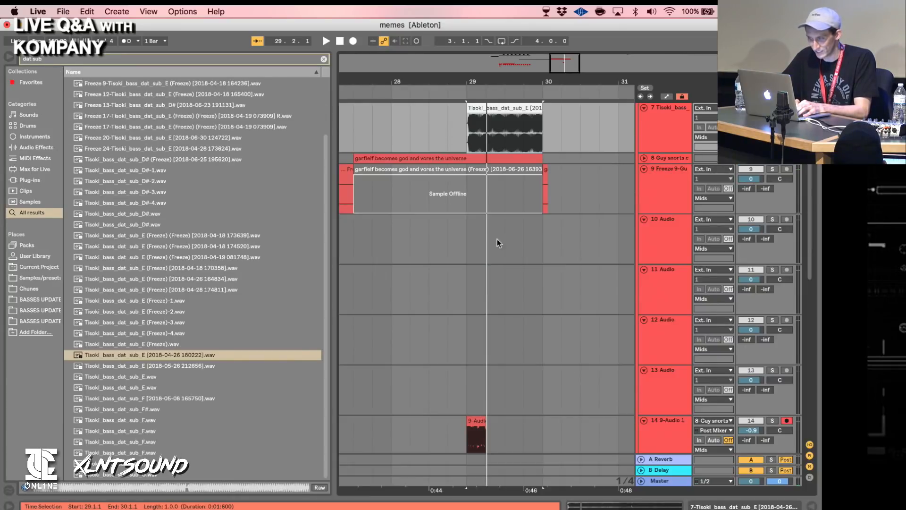
# Solo track 7, select its Tisoki bass clip, show the track's device chain and play the clip from 29.1.1.
pyautogui.scroll(3, 496, 237)
pyautogui.click(495, 222)
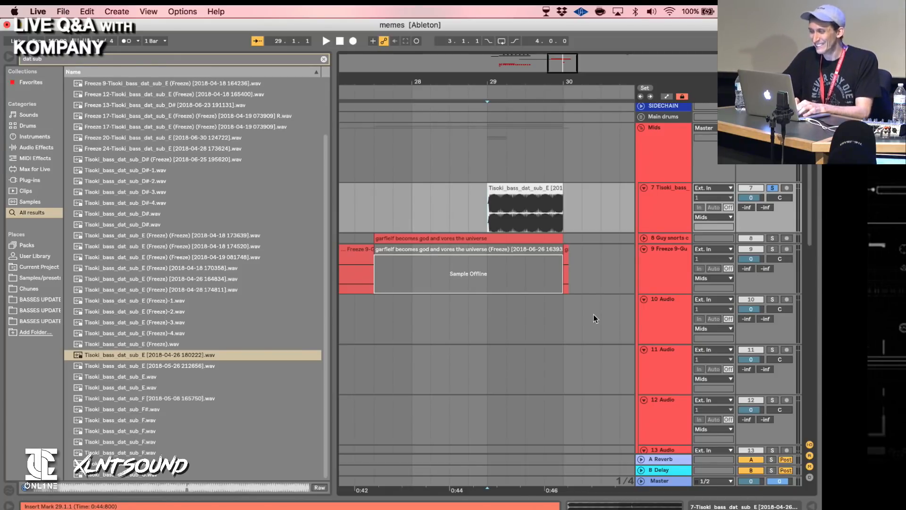
pyautogui.click(503, 187)
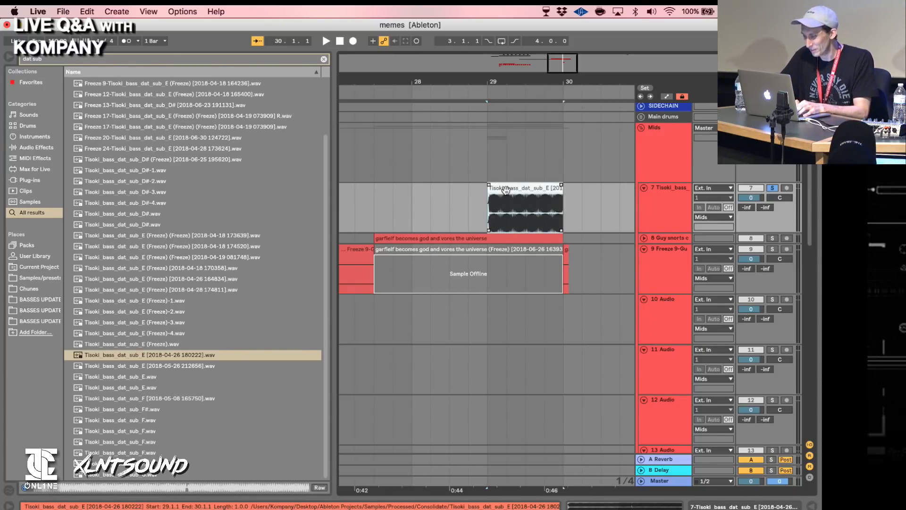
pyautogui.click(755, 505)
pyautogui.hscroll(2, 519, 236)
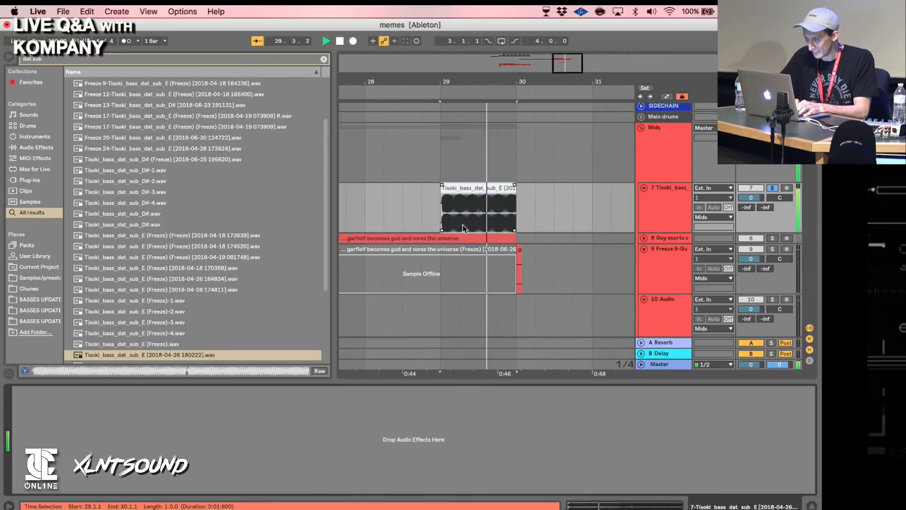
pyautogui.click(443, 224)
# Search the browser for "glue" and add a Glue Compressor to track 7.
pyautogui.press('super+f')
pyautogui.write('glue')
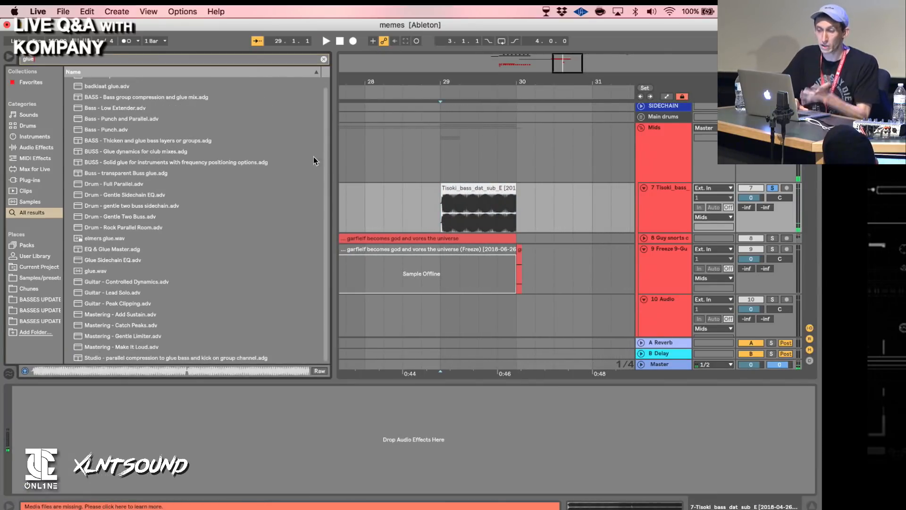
pyautogui.scroll(1, 192, 92)
pyautogui.doubleClick(131, 83)
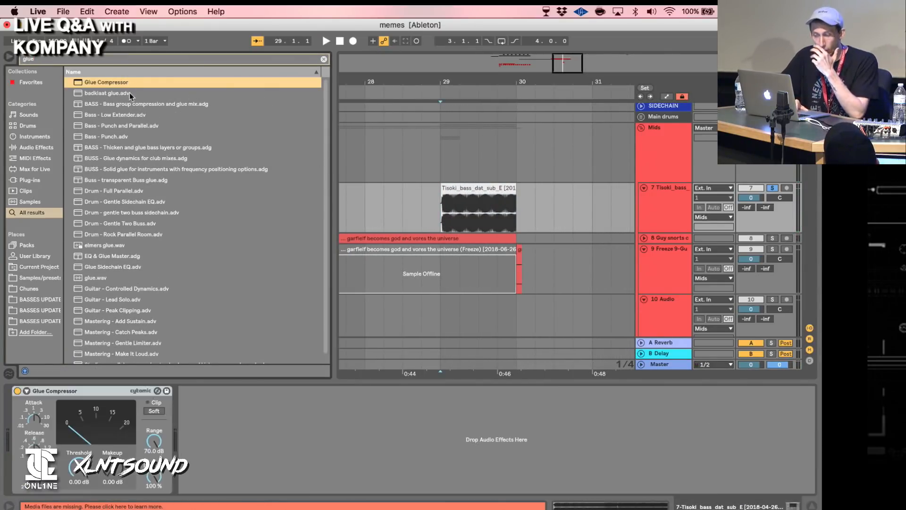
# Enable Soft clipping on the Glue Compressor, raise its makeup gain to 8.57 dB and audition the bass clip.
pyautogui.click(153, 411)
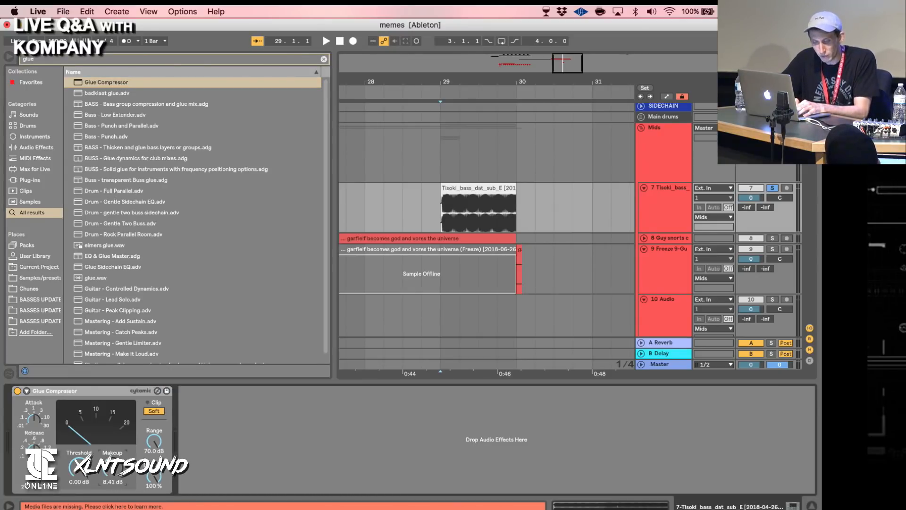
pyautogui.moveTo(111, 474); pyautogui.dragTo(111, 471)
pyautogui.press('space')
pyautogui.press('space')
pyautogui.press('space')
pyautogui.press('space')
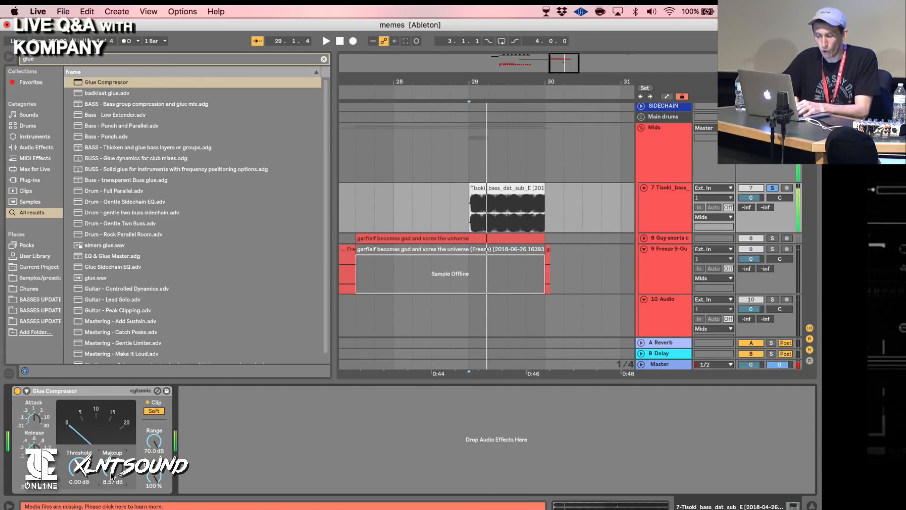
# Search for "trash", add iZotope Trash 2 after the Glue Compressor, open the Stage 1 Distort types and close the Preset Manager.
pyautogui.press('super+f')
pyautogui.write('trash')
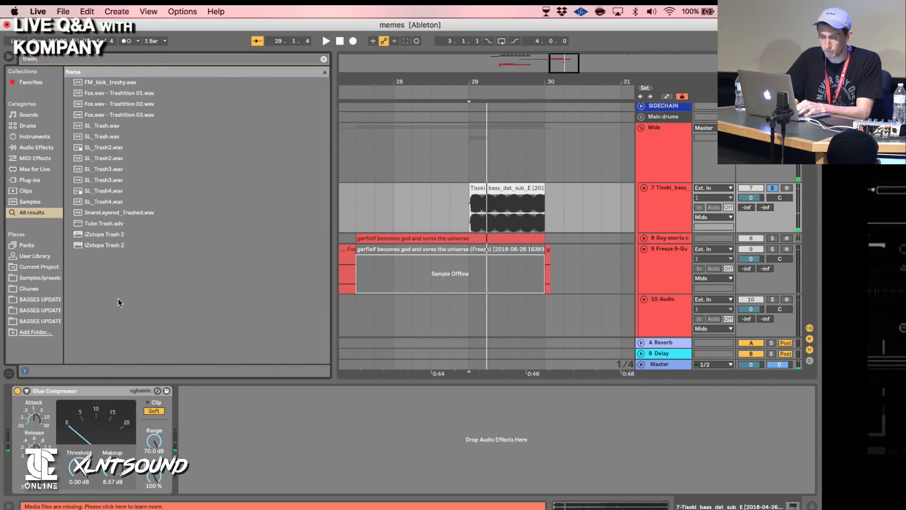
pyautogui.doubleClick(104, 246)
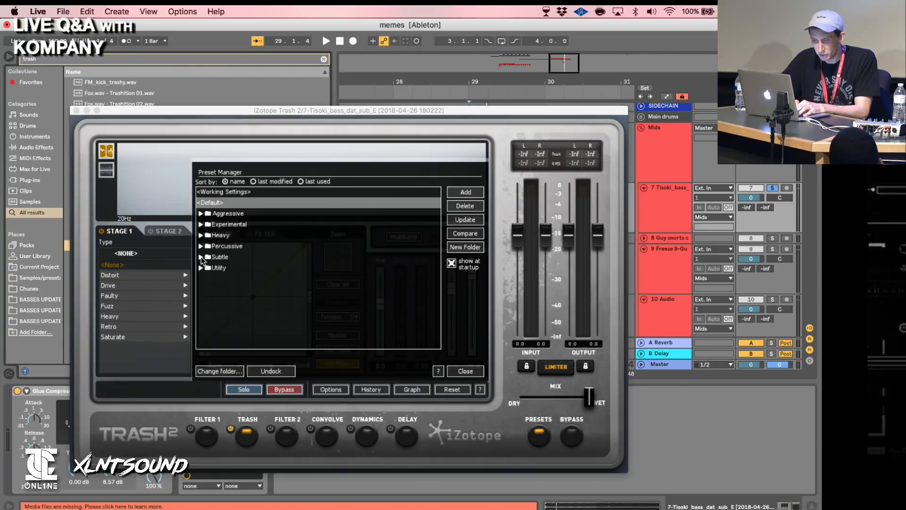
pyautogui.click(201, 257)
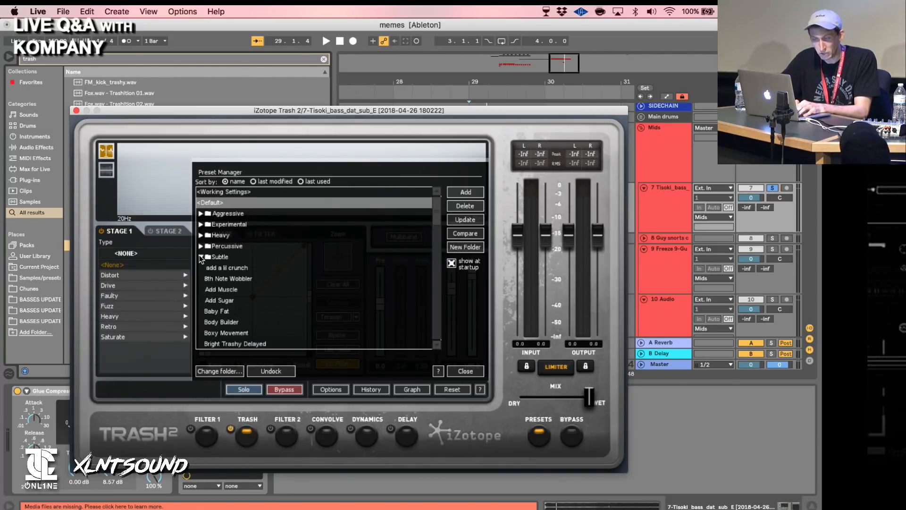
pyautogui.click(200, 257)
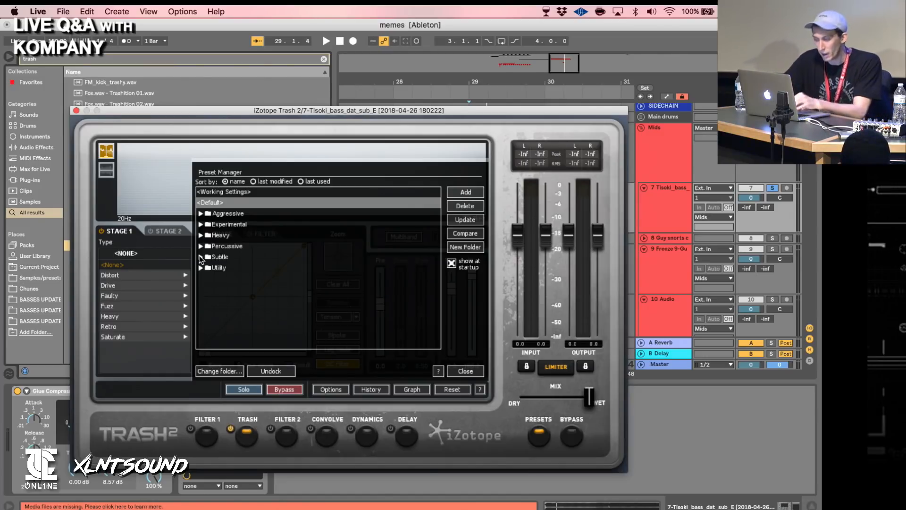
pyautogui.click(117, 275)
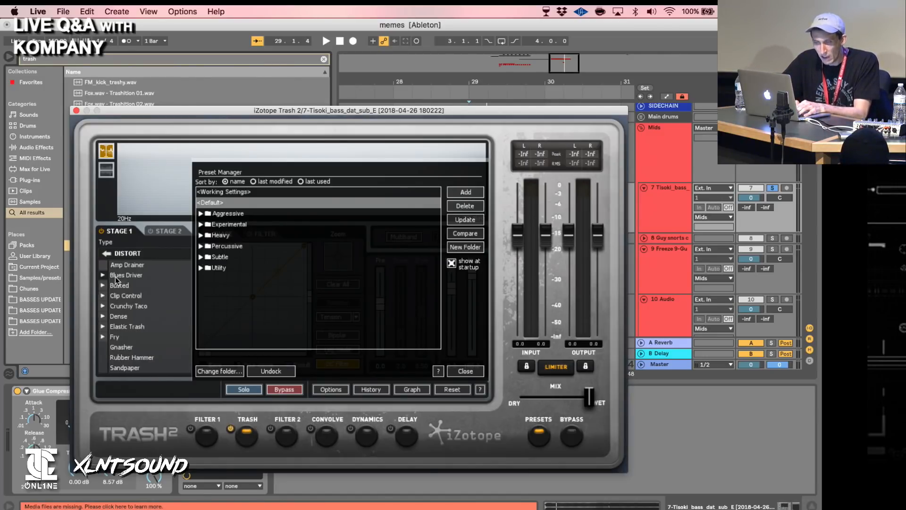
pyautogui.click(463, 371)
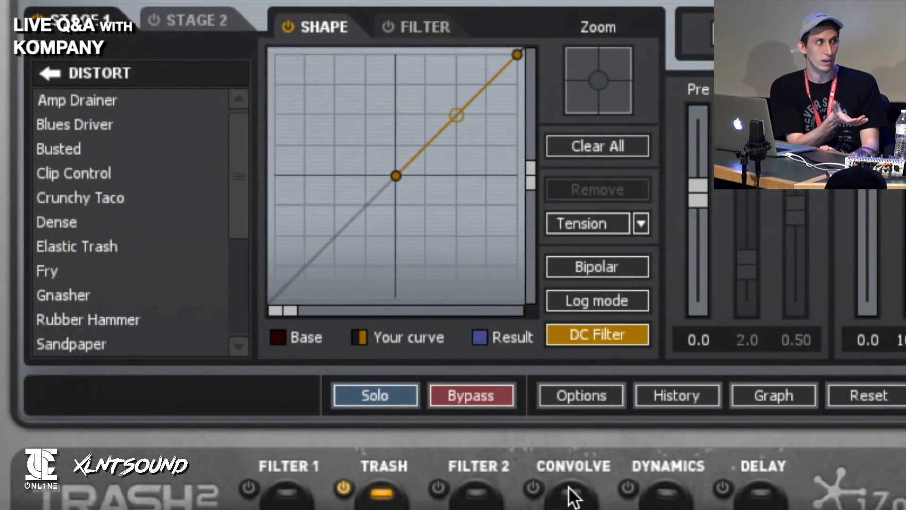
# Examine Trash 2's MechAnimal impulse responses in Convolve and the Distort algorithms, including Crunchy Taco, in the Trash module.
pyautogui.click(568, 486)
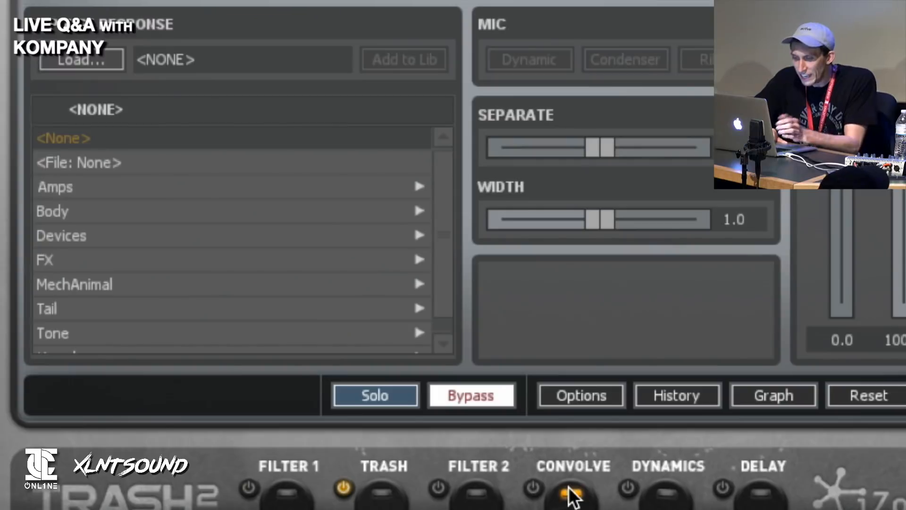
pyautogui.scroll(-1, 223, 264)
pyautogui.click(220, 267)
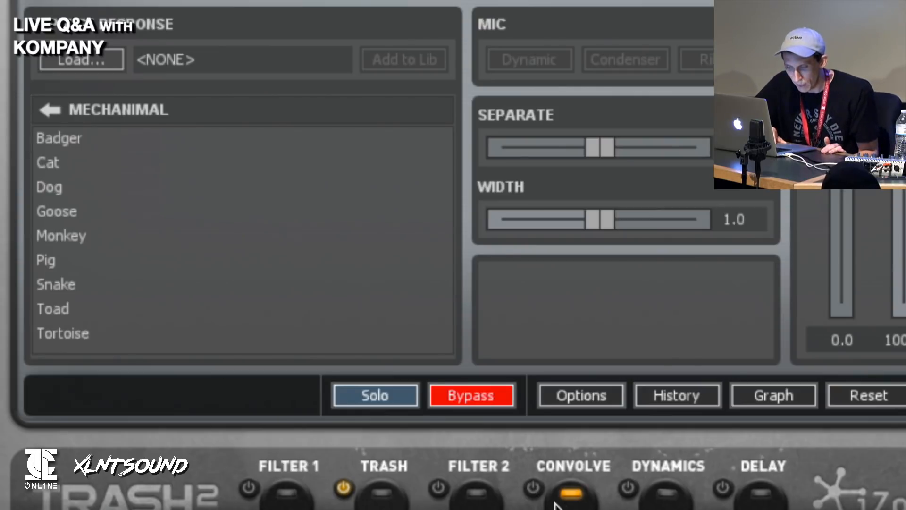
pyautogui.click(371, 501)
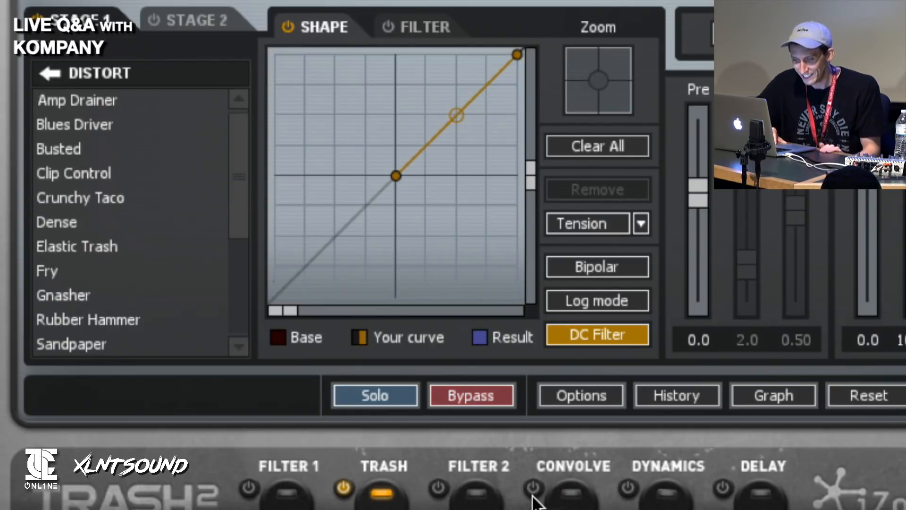
pyautogui.click(125, 198)
pyautogui.scroll(-1, 126, 197)
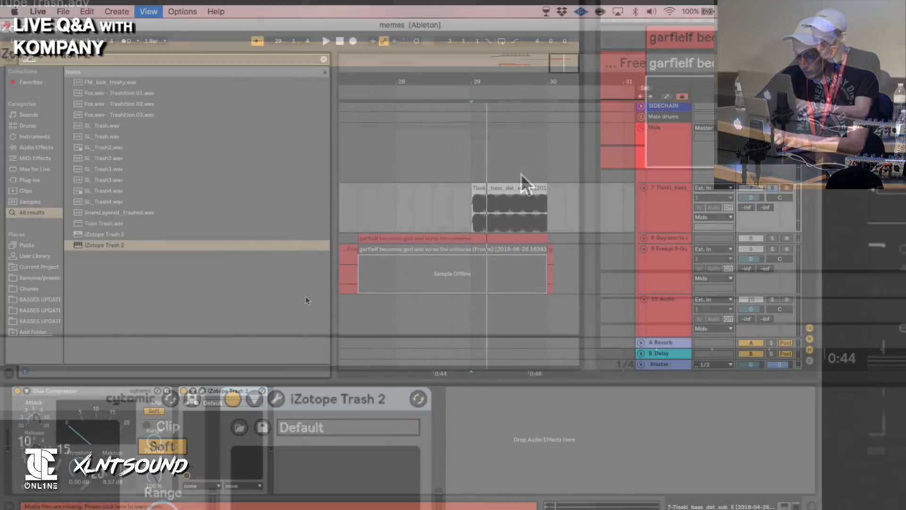
# Search the browser for "auto" and add an Auto Filter after Trash 2, set to the band-pass type.
pyautogui.write('auto')
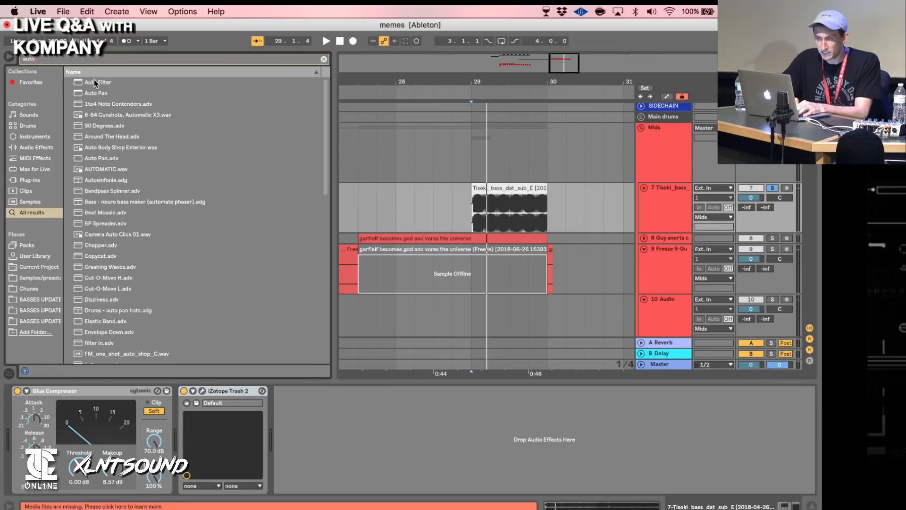
pyautogui.moveTo(94, 83); pyautogui.dragTo(438, 418)
pyautogui.click(338, 466)
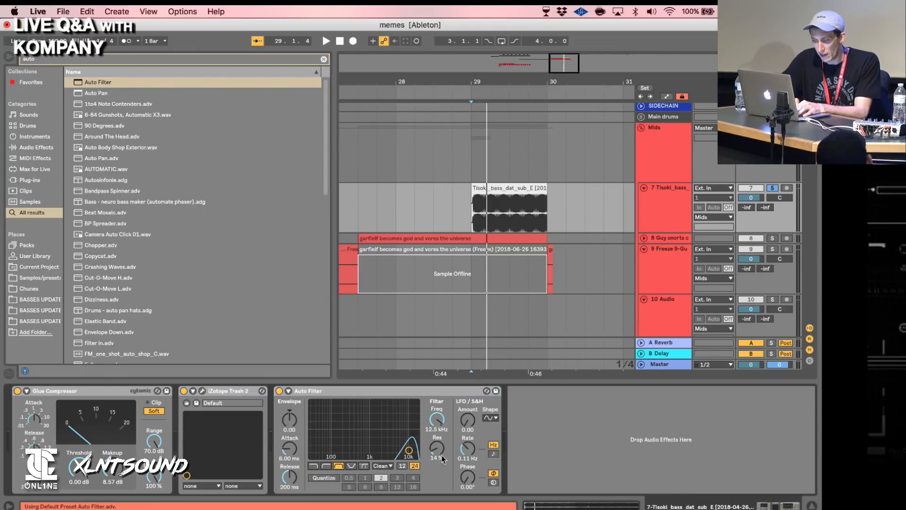
# Set the Auto Filter to 293 Hz, 67% resonance, 12 dB slope, OSR circuit and 5.90 dB drive, and audition it.
pyautogui.moveTo(442, 456); pyautogui.dragTo(443, 428)
pyautogui.click(402, 466)
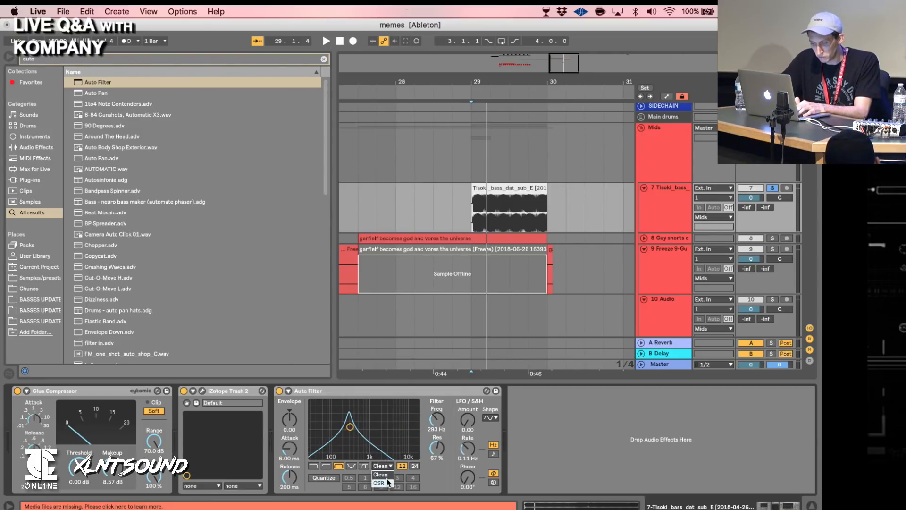
pyautogui.click(388, 482)
pyautogui.click(325, 40)
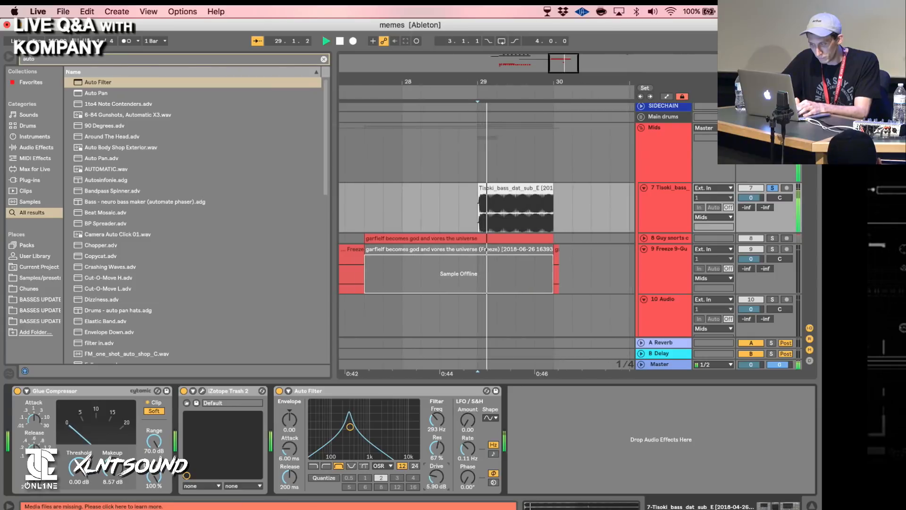
pyautogui.press('space')
# Delete the second half of the Tisoki bass clip so it spans 29.1.1 to 29.3.1.
pyautogui.press('a')
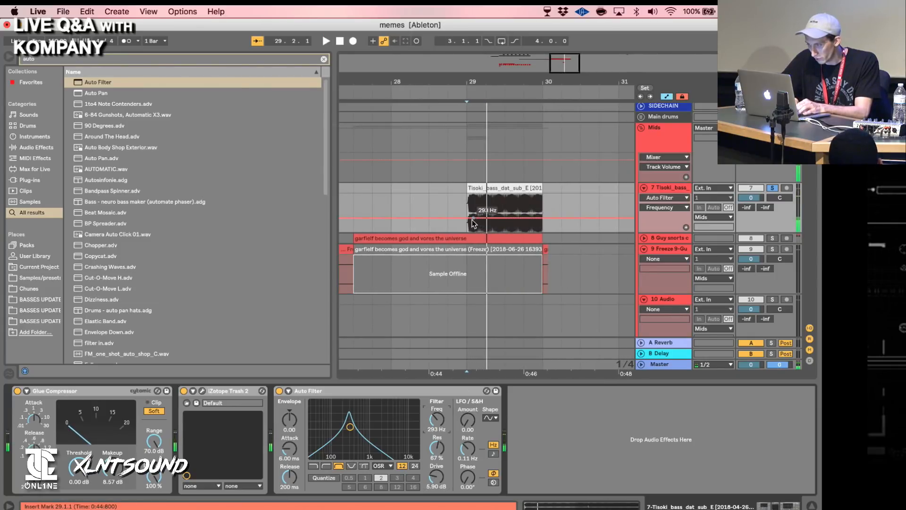
pyautogui.press('a')
pyautogui.moveTo(506, 203); pyautogui.dragTo(546, 217)
pyautogui.press('Delete')
pyautogui.click(471, 203)
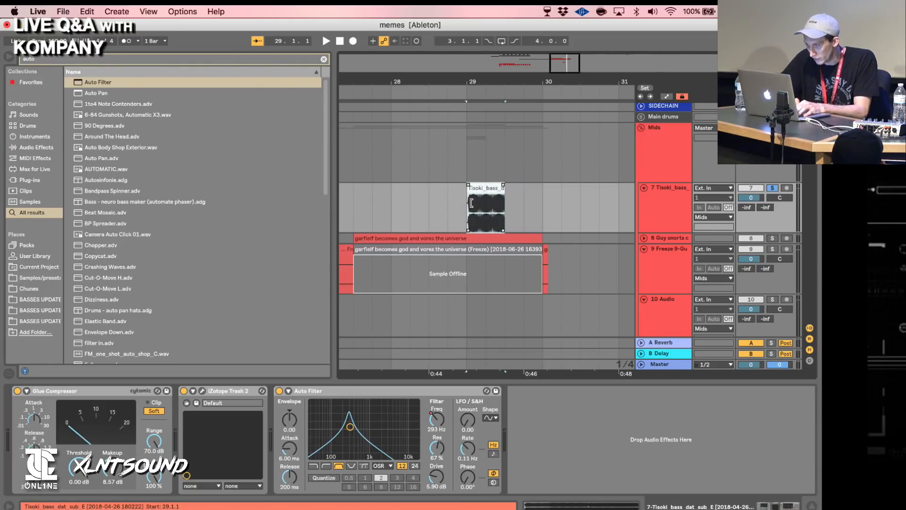
# Draw an Auto Filter frequency automation curve that rises and falls across the first beat of the track 7 clip, and play it.
pyautogui.press('a')
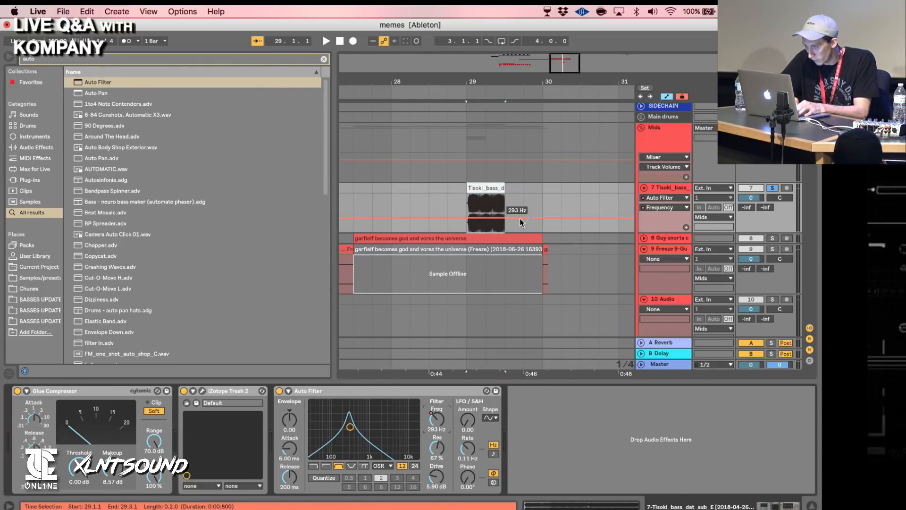
pyautogui.moveTo(481, 220)
pyautogui.mouseDown()
pyautogui.moveTo(505, 231)
pyautogui.moveTo(467, 226)
pyautogui.mouseUp()
pyautogui.press('space')
pyautogui.press('space')
pyautogui.press('space')
pyautogui.press('space')
pyautogui.press('space')
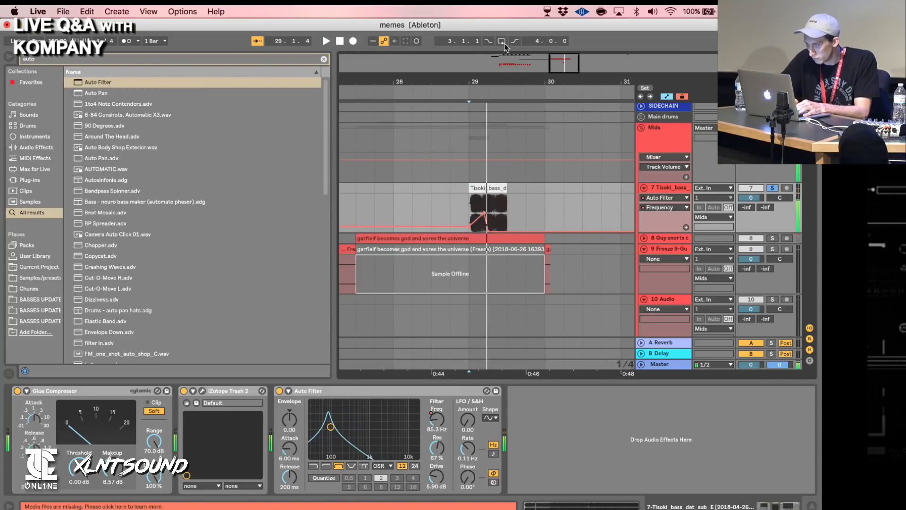
# Shorten the Tisoki bass clip to one beat, 29.1.1 to 29.2.1, and show its automation again.
pyautogui.moveTo(489, 69); pyautogui.dragTo(489, 85)
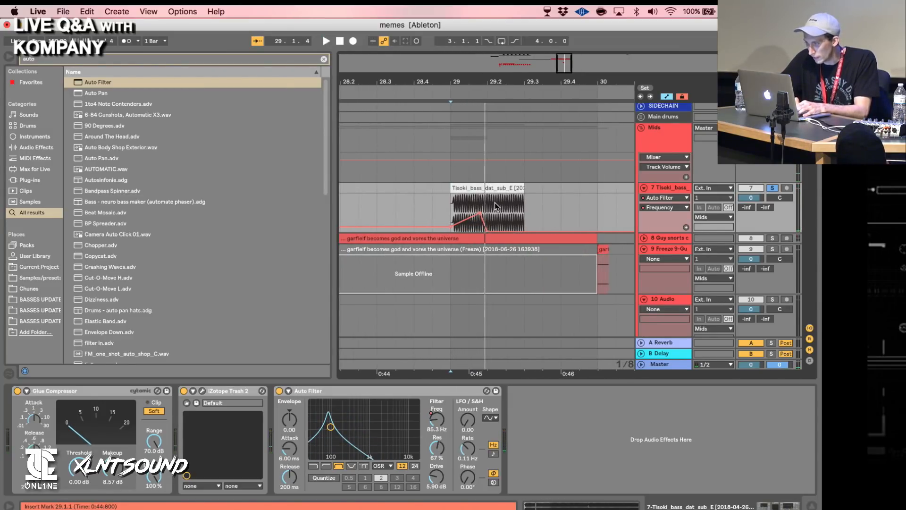
pyautogui.moveTo(495, 203); pyautogui.dragTo(516, 203)
pyautogui.press('a')
pyautogui.press('Delete')
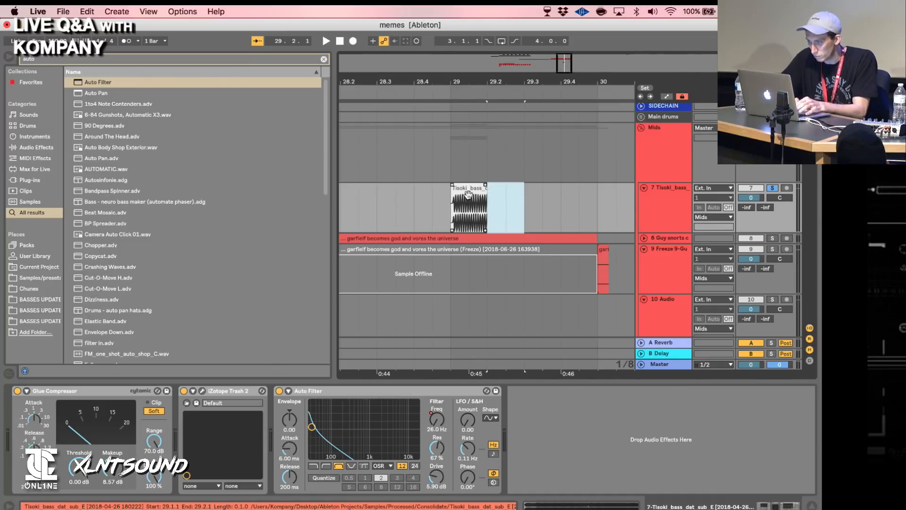
pyautogui.click(468, 194)
pyautogui.press('a')
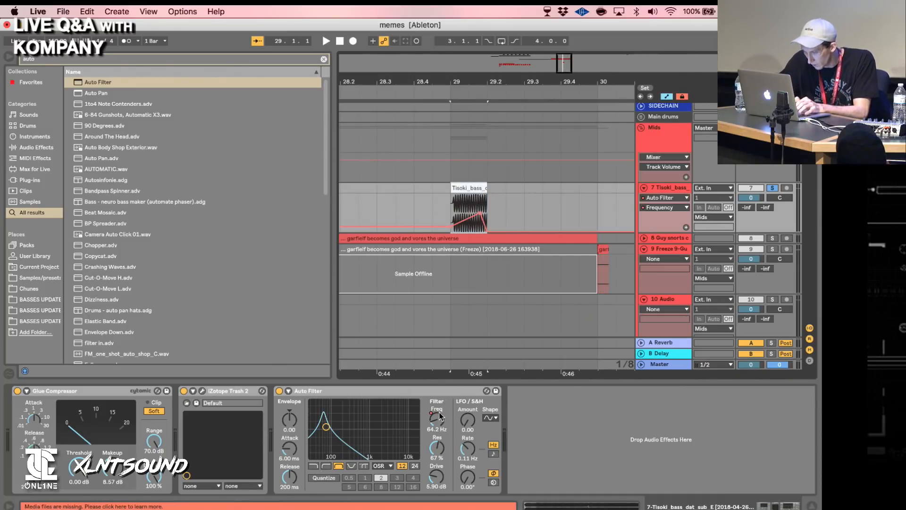
# Reshape the Auto Filter frequency automation to peak mid-clip and fall to about 176 Hz at 29.2.1, and audition it.
pyautogui.click(395, 42)
pyautogui.moveTo(480, 212)
pyautogui.mouseDown()
pyautogui.moveTo(451, 210)
pyautogui.moveTo(469, 209)
pyautogui.moveTo(490, 229)
pyautogui.moveTo(489, 221)
pyautogui.mouseUp()
pyautogui.press('space')
pyautogui.press('space')
pyautogui.press('space')
pyautogui.press('space')
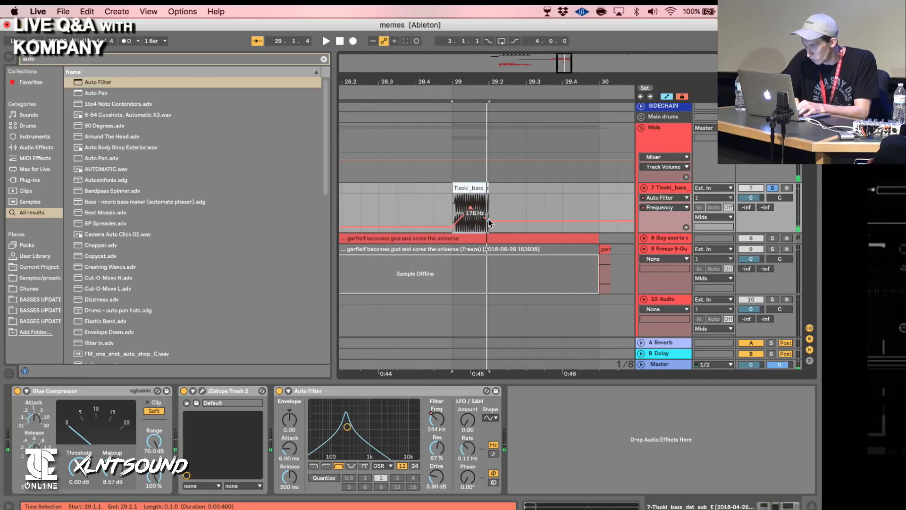
# Move track 7's Auto Filter Frequency automation to its own lane and audition the filter sweep.
pyautogui.click(687, 228)
pyautogui.press('space')
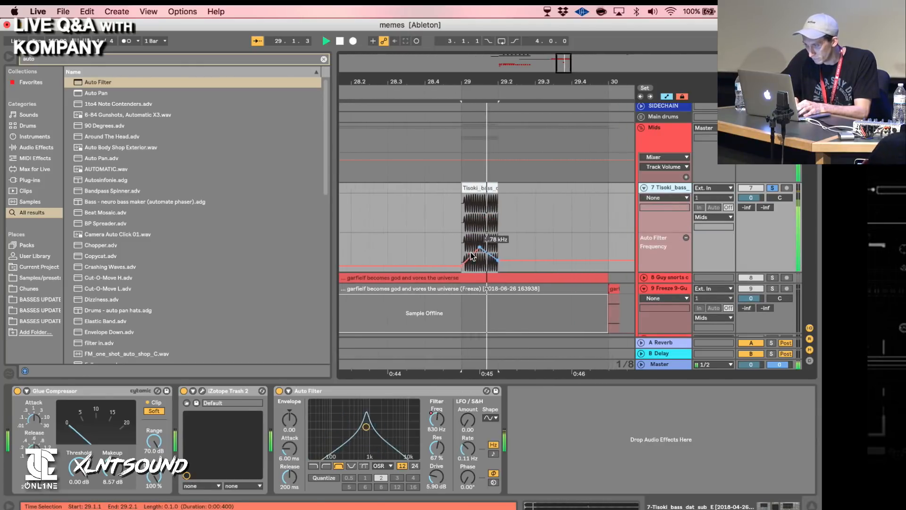
pyautogui.press('space')
pyautogui.press('space')
pyautogui.press('space')
pyautogui.press('space')
# Adjust the frequency automation in its separate lane to a lower, symmetrical peak over the clip, and play it repeatedly.
pyautogui.moveTo(449, 265); pyautogui.dragTo(489, 263)
pyautogui.press('space')
pyautogui.press('space')
pyautogui.press('space')
pyautogui.press('space')
pyautogui.press('space')
pyautogui.press('space')
pyautogui.press('space')
pyautogui.press('space')
pyautogui.press('space')
# Search the browser for "sat" and add a Saturator after the Auto Filter on track 7.
pyautogui.press('super+f')
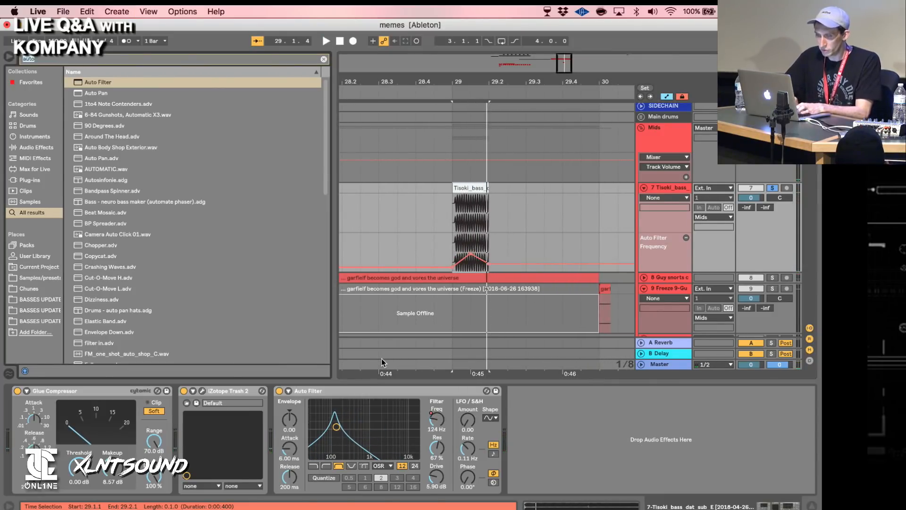
pyautogui.write('sat')
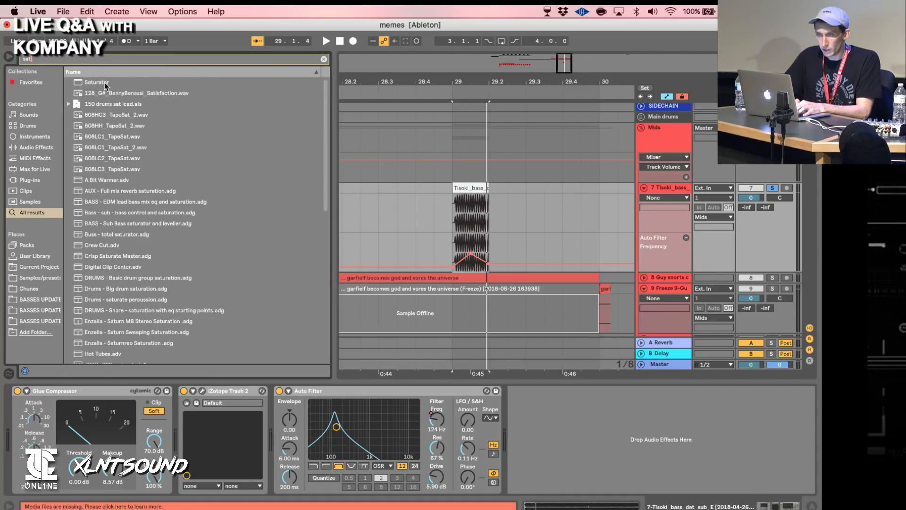
pyautogui.doubleClick(105, 83)
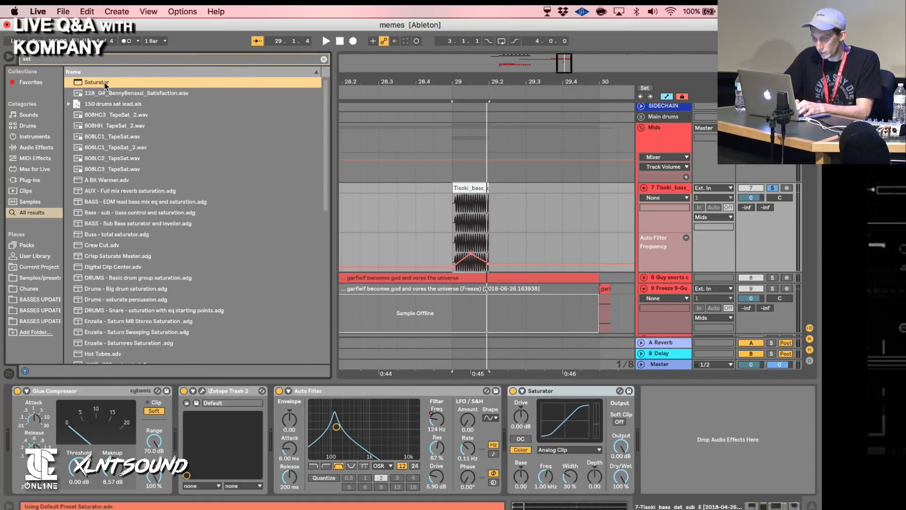
# Set the Saturator's Drive to 4.00 dB while auditioning the bass clip.
pyautogui.click(520, 418)
pyautogui.press('space')
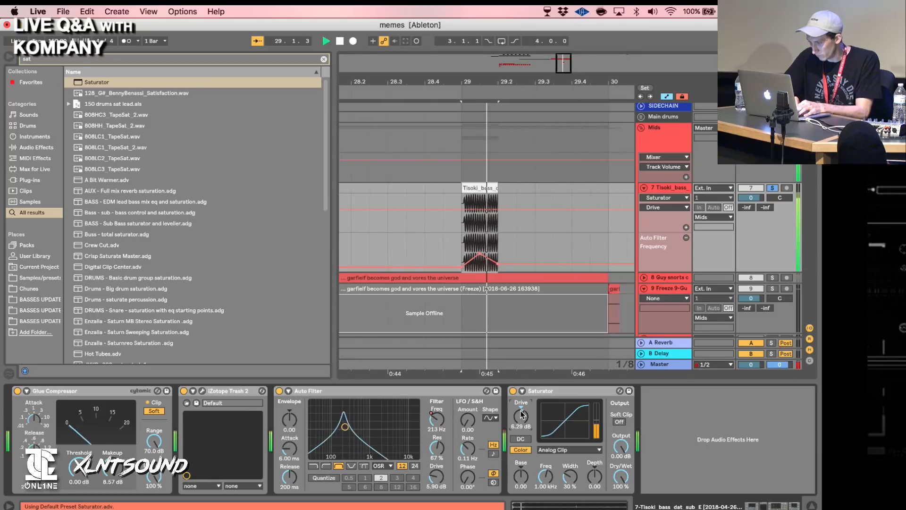
pyautogui.press('space')
pyautogui.press('space')
pyautogui.press('space')
pyautogui.press('space')
pyautogui.moveTo(520, 411); pyautogui.dragTo(521, 415)
pyautogui.press('space')
# Search the browser for "ott", add the OTT.adv preset with 100% Amount after the Saturator, and duplicate it.
pyautogui.press('super+f')
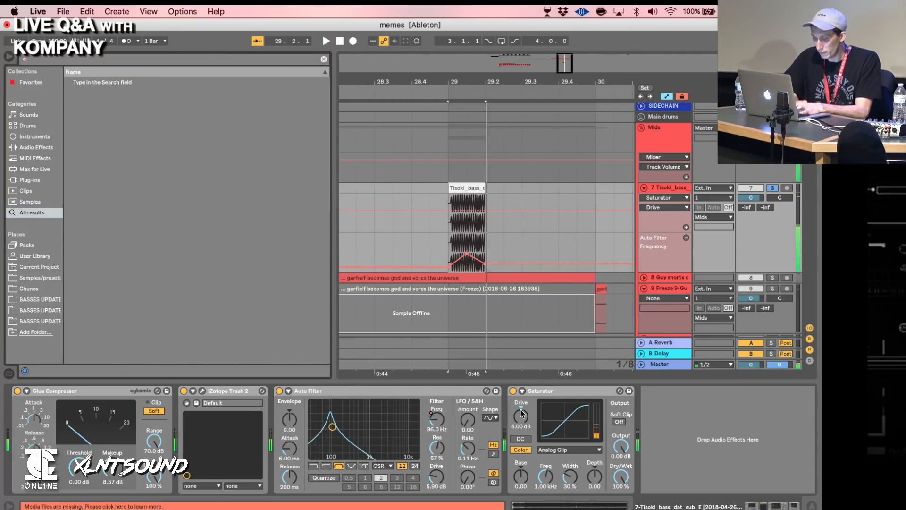
pyautogui.write('ott')
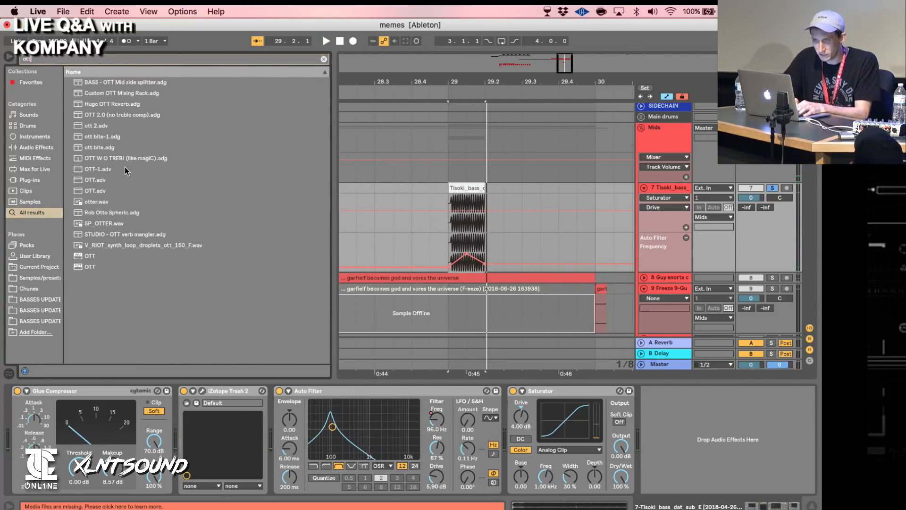
pyautogui.doubleClick(95, 191)
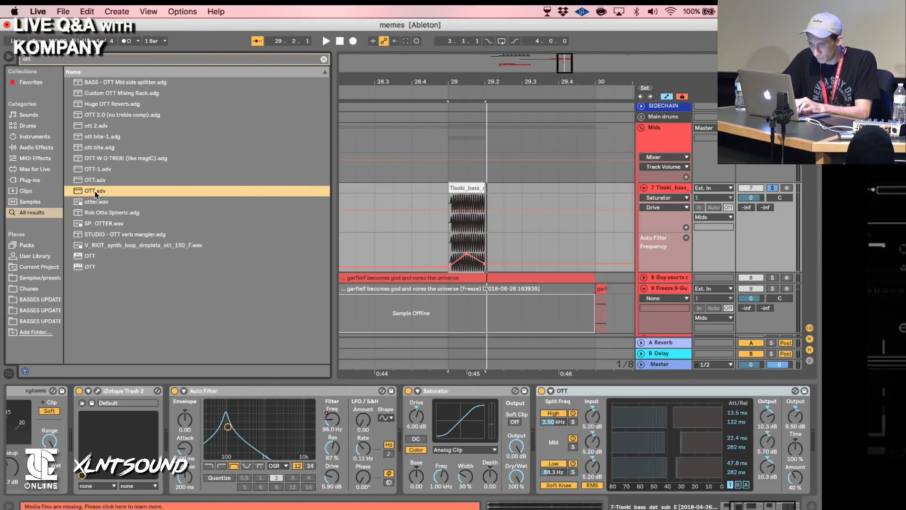
pyautogui.doubleClick(91, 180)
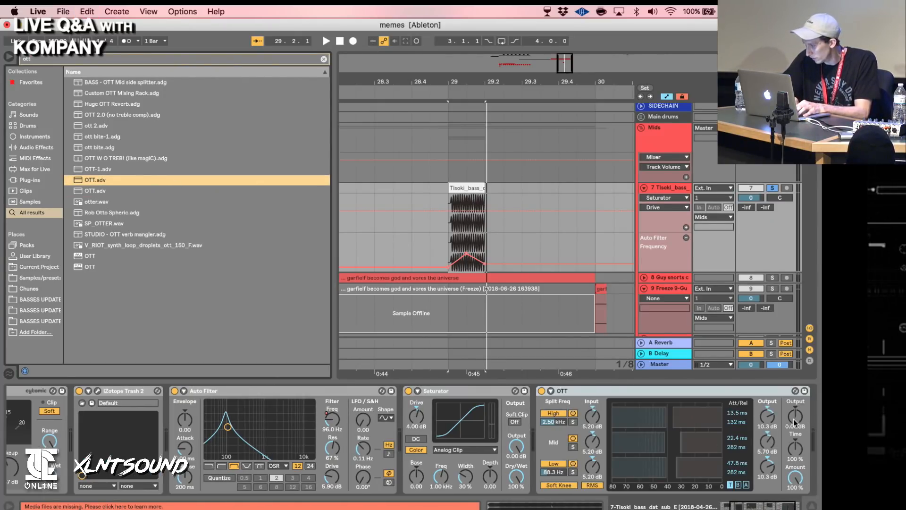
pyautogui.click(693, 400)
pyautogui.press('super+d')
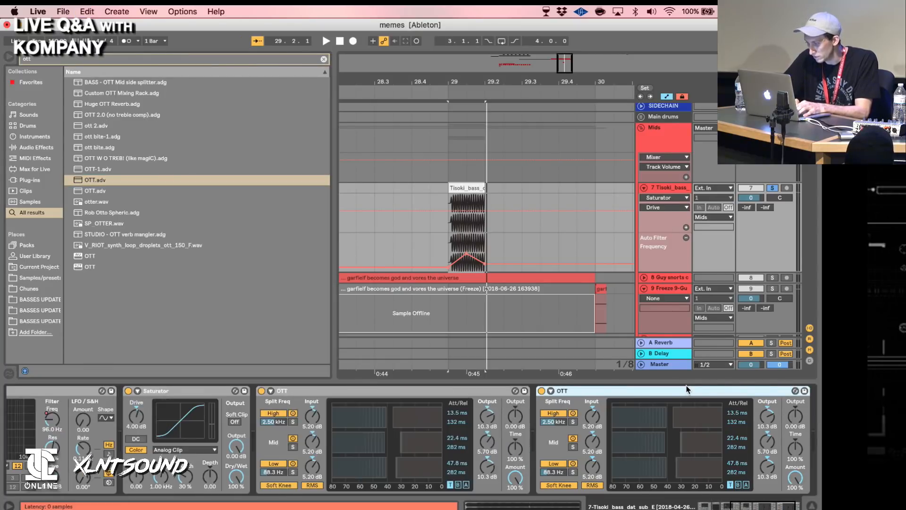
# Raise the second OTT's Output to 14.2 dB and audition the bass clip with its filter sweep.
pyautogui.moveTo(787, 418); pyautogui.dragTo(787, 401)
pyautogui.press('space')
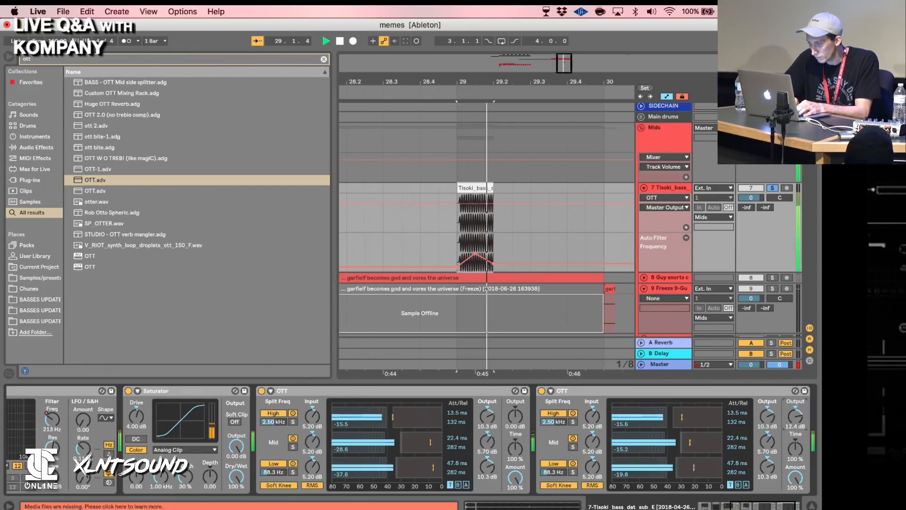
pyautogui.press('space')
pyautogui.hscroll(-5, 369, 425)
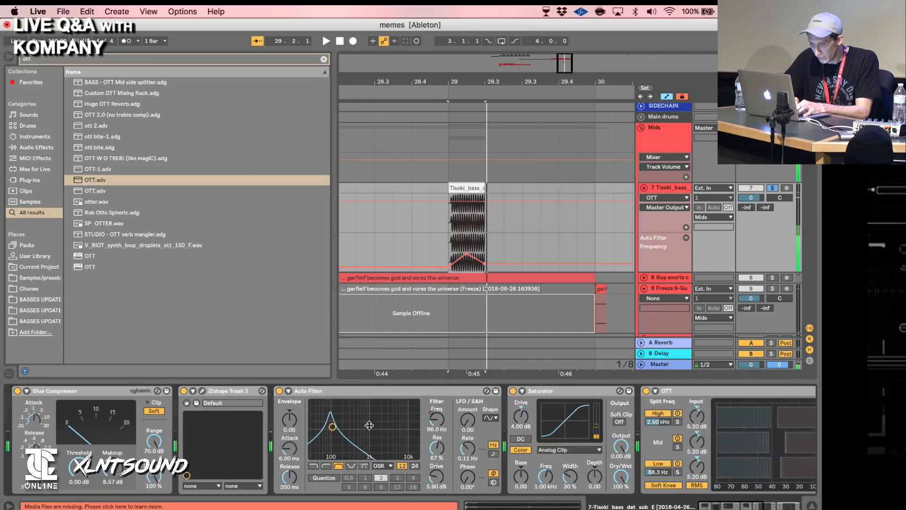
pyautogui.click(438, 420)
pyautogui.press('space')
pyautogui.press('space')
pyautogui.press('space')
pyautogui.press('space')
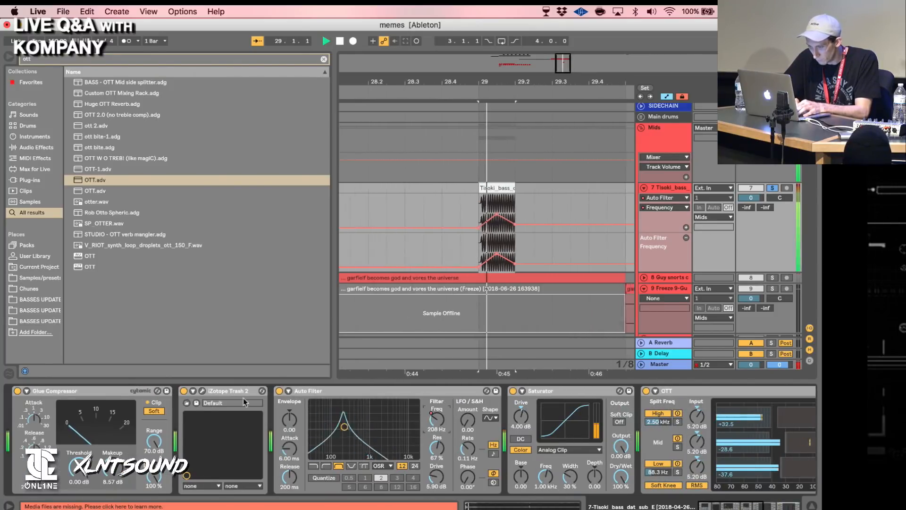
# Set iZotope Trash 2's Mix to about halfway between dry and wet, audition the clip, and close the plug-in window.
pyautogui.click(203, 392)
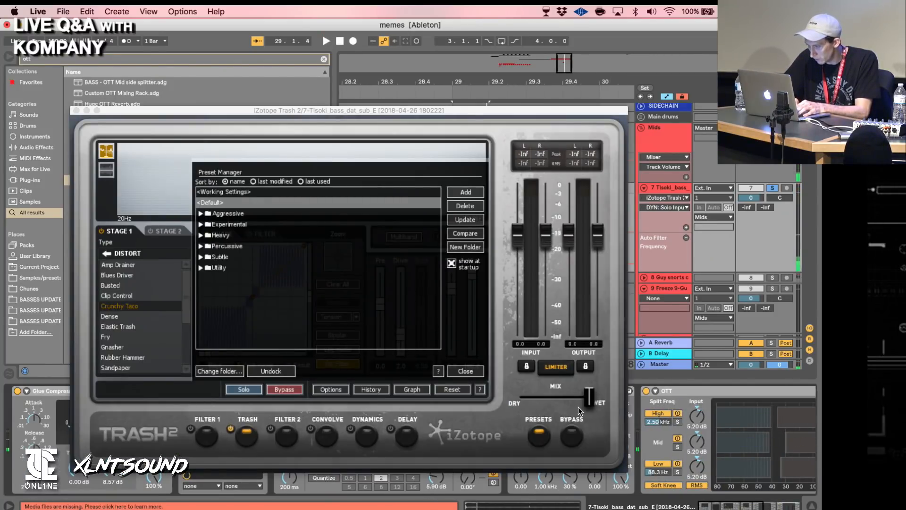
pyautogui.click(554, 404)
pyautogui.press('space')
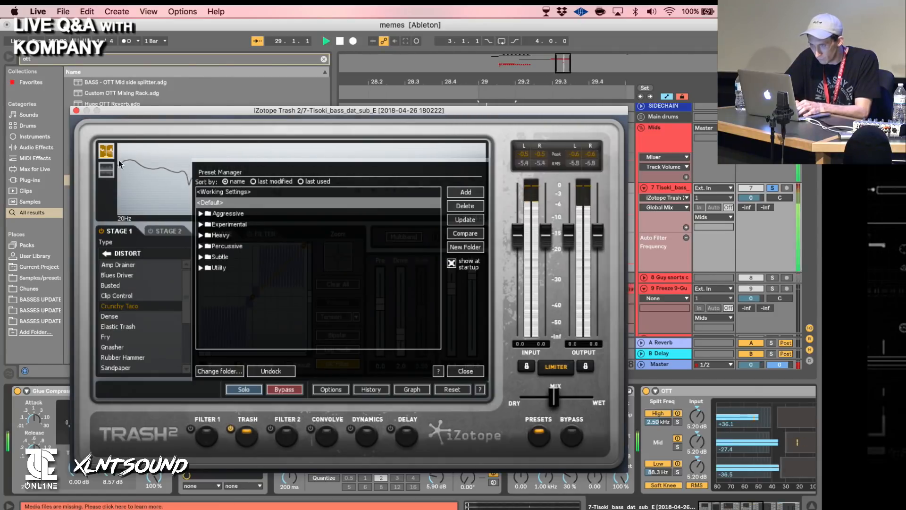
pyautogui.click(77, 111)
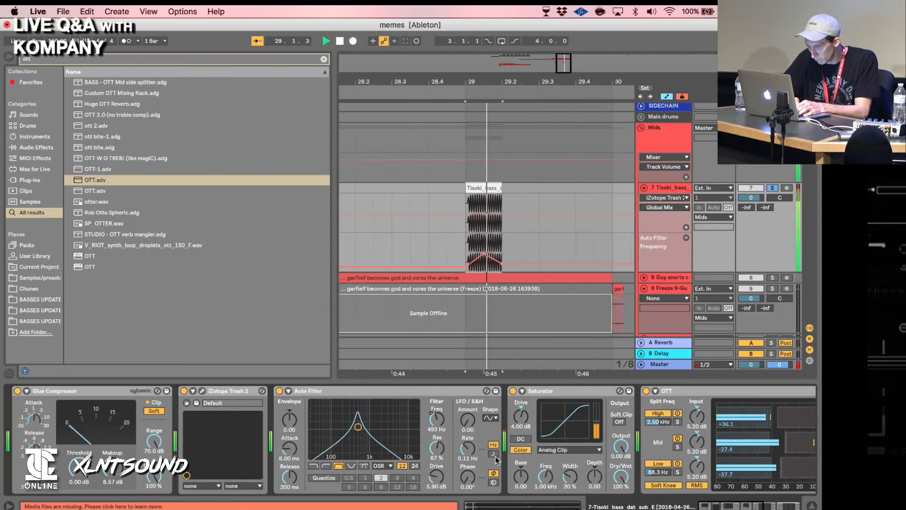
pyautogui.press('space')
# Search for "auto" and insert a second Auto Filter before the Saturator, set to high-pass at 26.0 Hz with 63% resonance.
pyautogui.press('super+f')
pyautogui.write('auto')
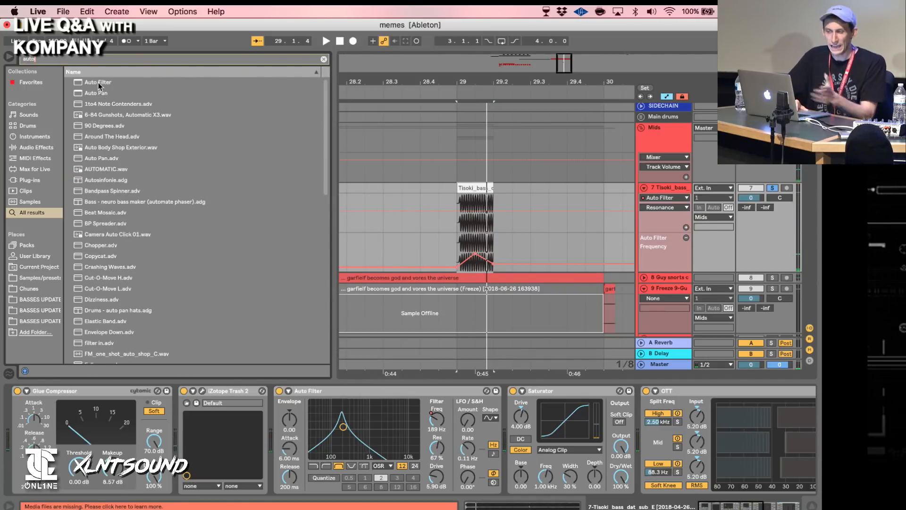
pyautogui.press('Down')
pyautogui.moveTo(521, 307)
pyautogui.mouseDown()
pyautogui.moveTo(551, 436)
pyautogui.moveTo(511, 433)
pyautogui.mouseUp()
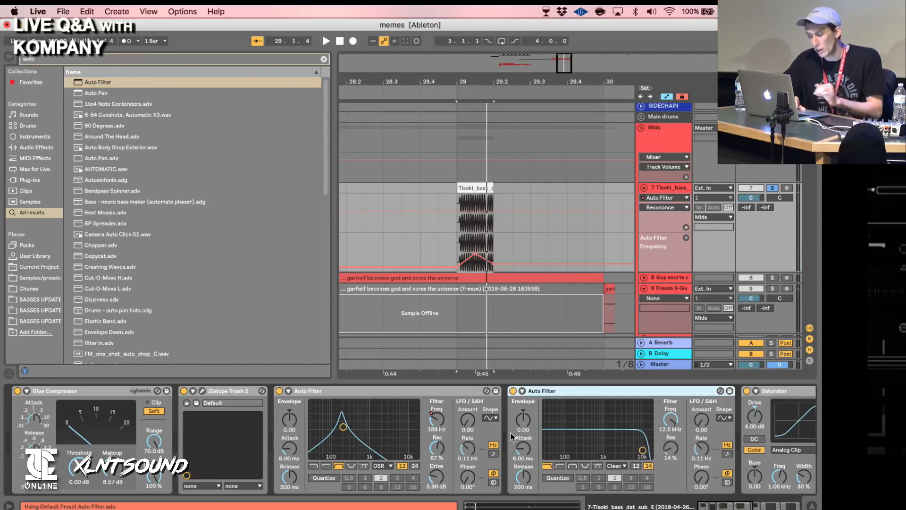
pyautogui.click(561, 466)
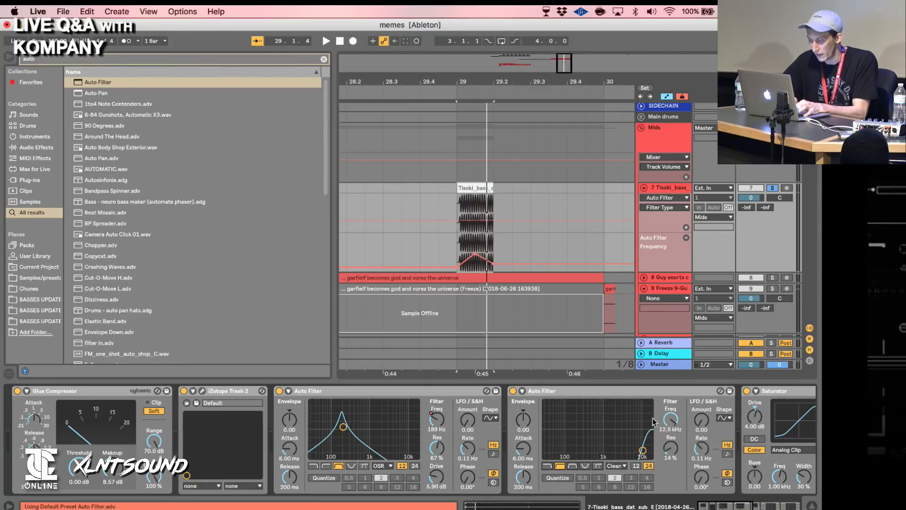
pyautogui.moveTo(670, 419)
pyautogui.mouseDown()
pyautogui.moveTo(675, 434)
pyautogui.moveTo(674, 424)
pyautogui.mouseUp()
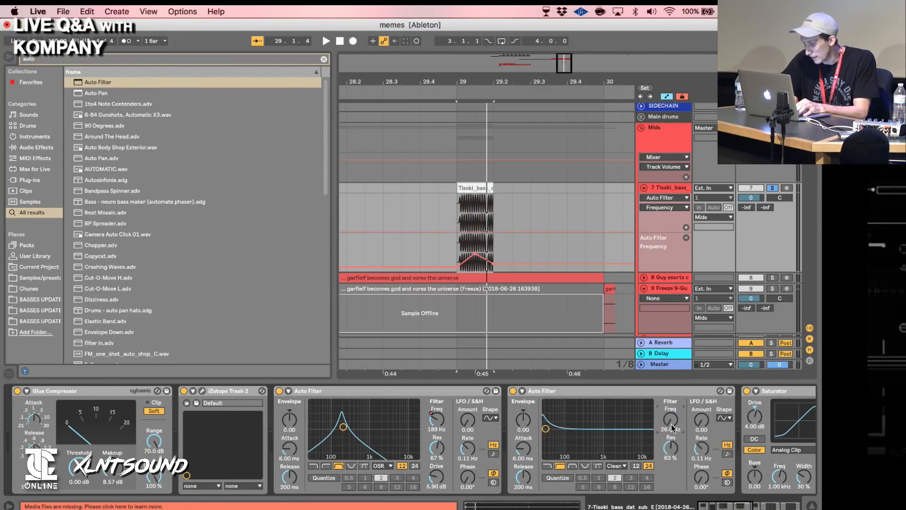
# Automate the second Auto Filter's frequency over the clip from 26.0 Hz up to 650 Hz, falling to 117 Hz, and audition it.
pyautogui.click(465, 233)
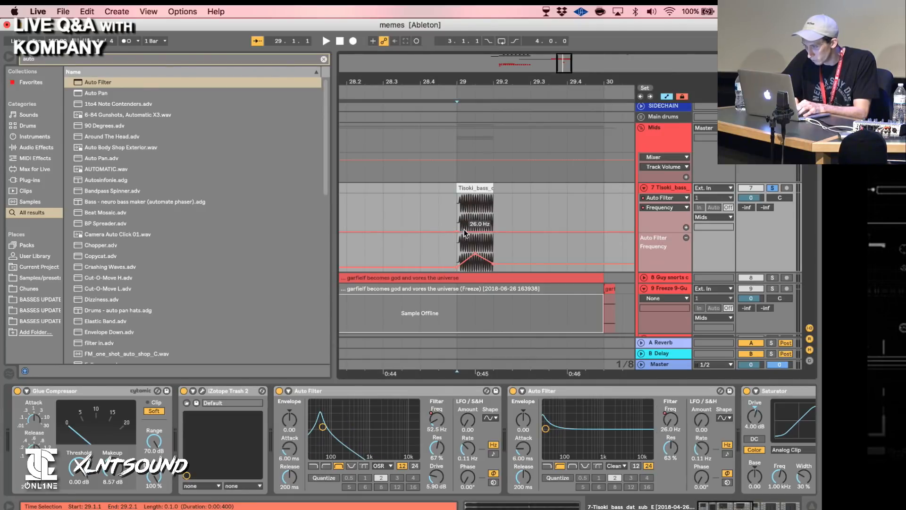
pyautogui.moveTo(465, 232); pyautogui.dragTo(489, 216)
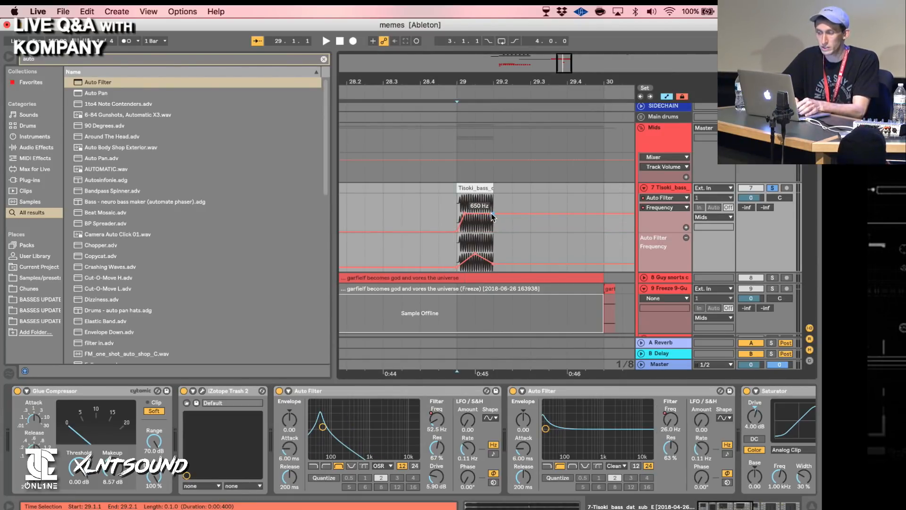
pyautogui.moveTo(492, 217); pyautogui.dragTo(492, 226)
pyautogui.press('space')
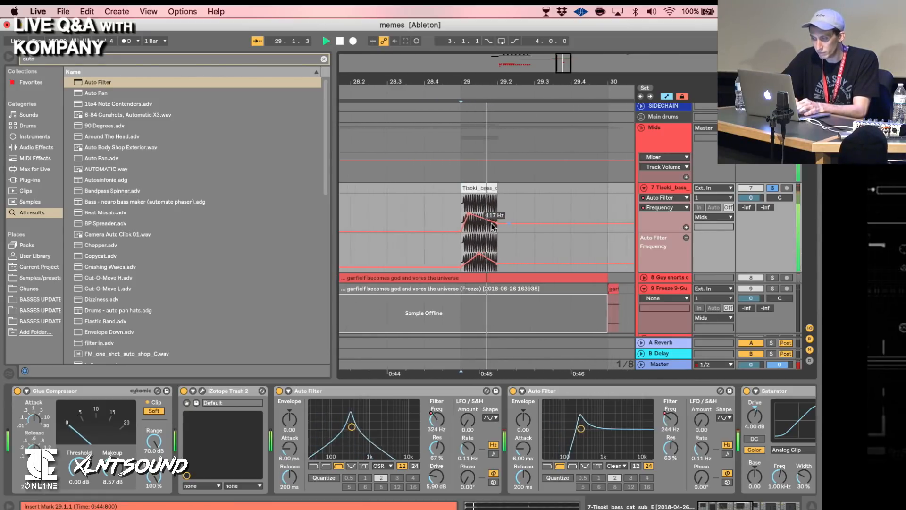
pyautogui.press('space')
# Collapse both Auto Filters, the Saturator and both OTT devices in track 7's effect chain.
pyautogui.click(378, 392)
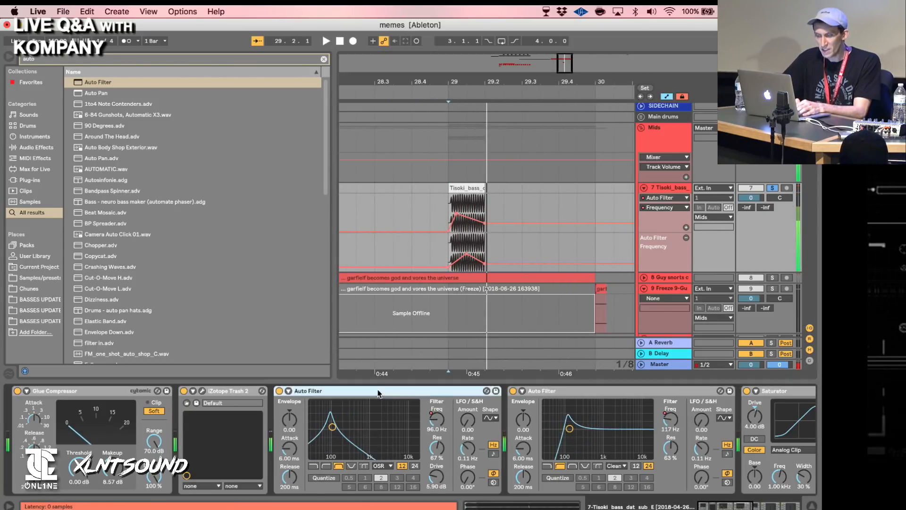
pyautogui.doubleClick(378, 391)
pyautogui.doubleClick(379, 391)
pyautogui.doubleClick(381, 389)
pyautogui.doubleClick(381, 390)
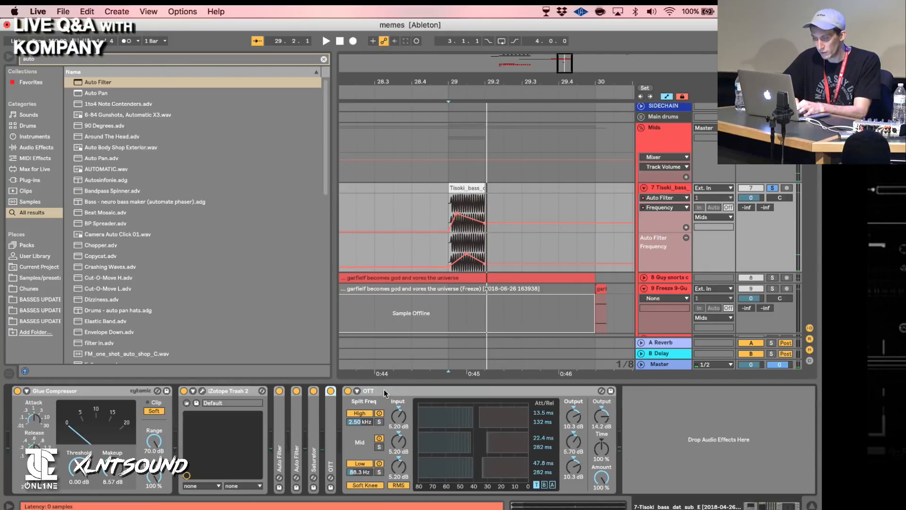
pyautogui.click(383, 389)
pyautogui.doubleClick(384, 389)
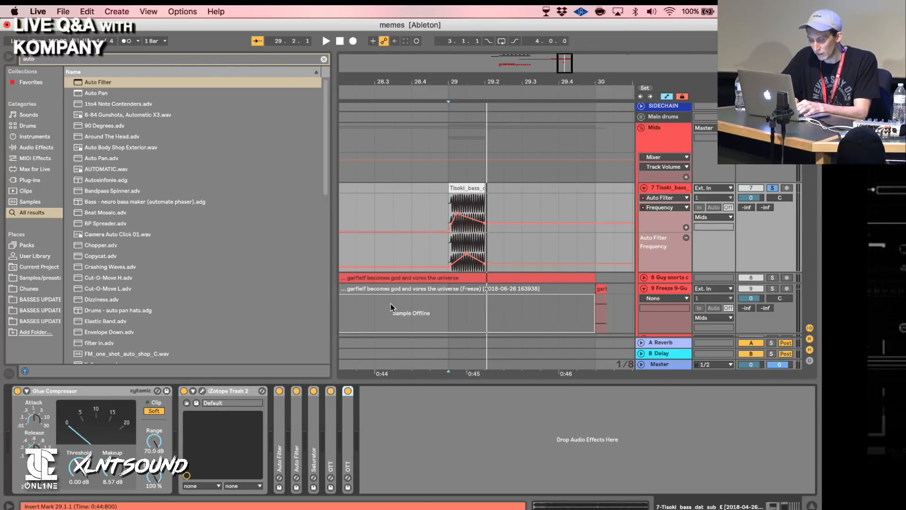
# Search for "phaser", add a Phaser after the second OTT, and set its Dry/Wet to 60.3% while auditioning the clip.
pyautogui.press('super+f')
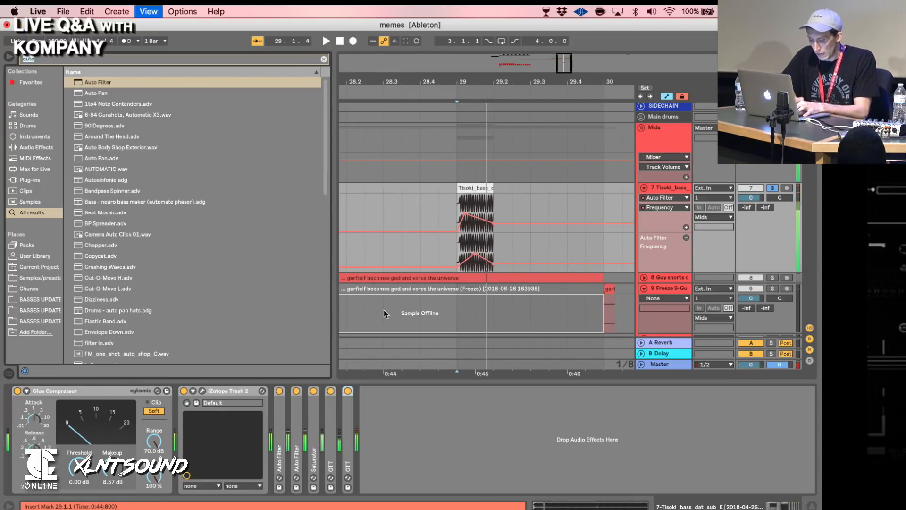
pyautogui.write('dij')
pyautogui.press('BackSpace')
pyautogui.press('BackSpace')
pyautogui.press('BackSpace')
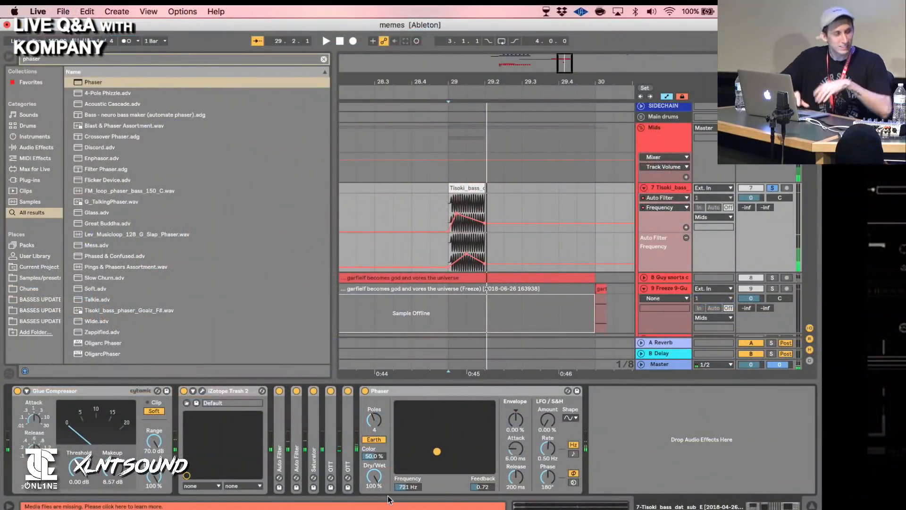
pyautogui.moveTo(371, 476); pyautogui.dragTo(370, 498)
pyautogui.press('space')
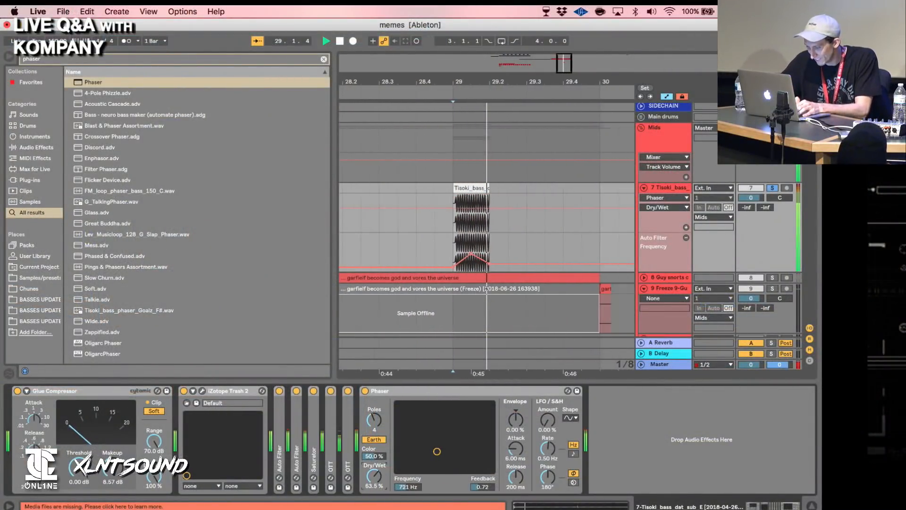
pyautogui.press('space')
# Search for "glue" and add a Glue Compressor after the Phaser, with Soft clipping on and Makeup at 3.33 dB.
pyautogui.press('super+f')
pyautogui.write('glue')
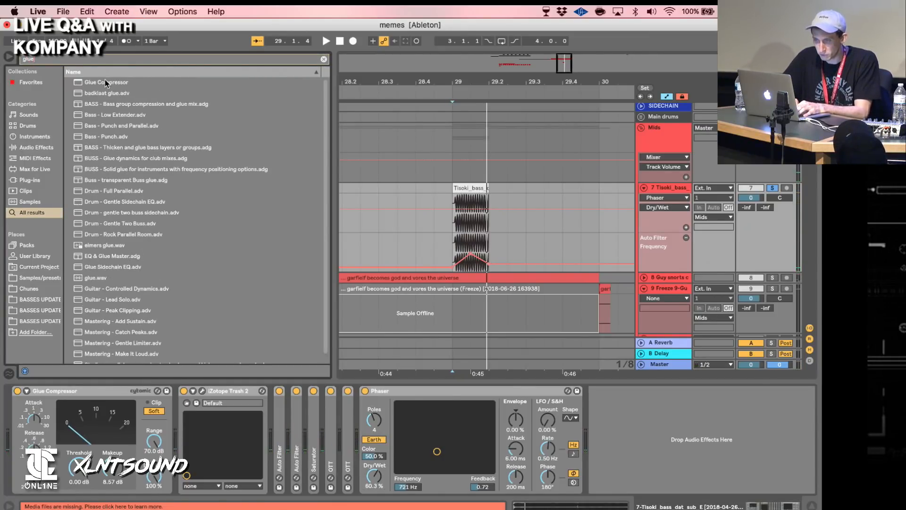
pyautogui.click(105, 81)
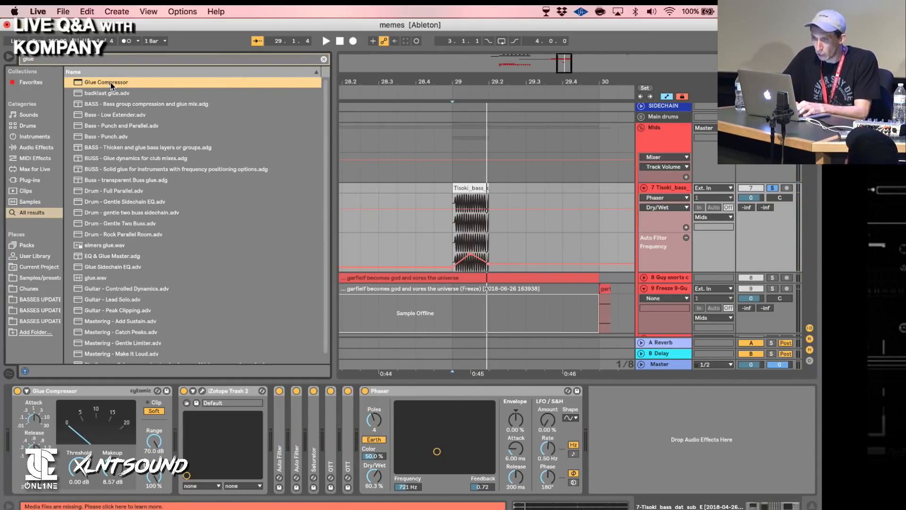
pyautogui.doubleClick(110, 83)
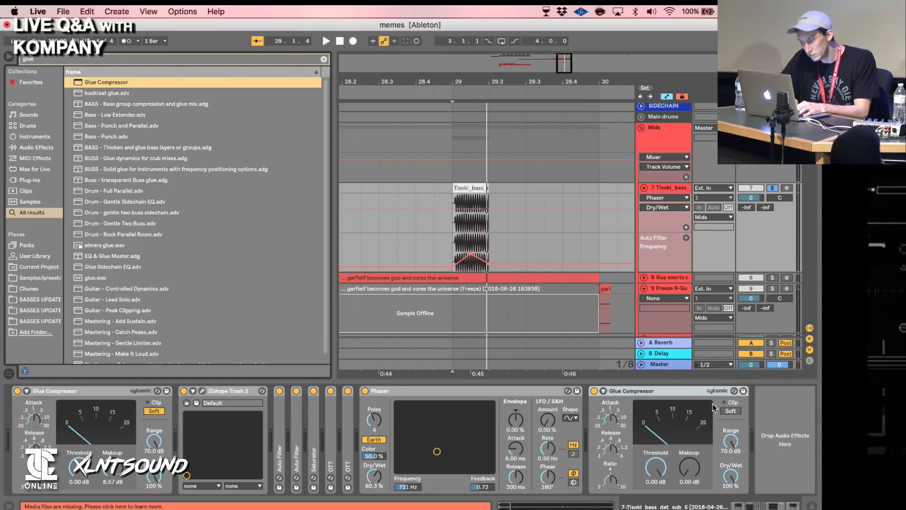
pyautogui.click(740, 413)
pyautogui.moveTo(690, 470); pyautogui.dragTo(691, 469)
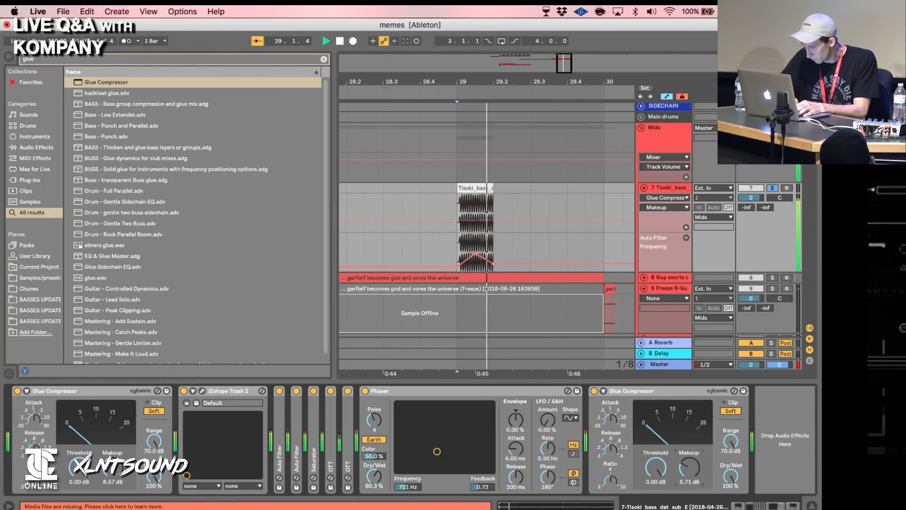
# Search for "eq" and add an EQ Eight after the last Glue Compressor on track 7.
pyautogui.press('super+f')
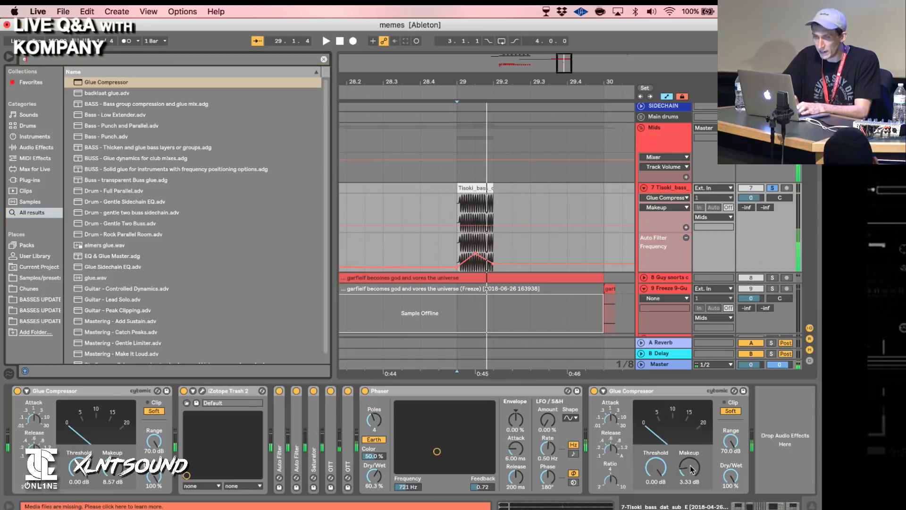
pyautogui.write('eq')
pyautogui.click(116, 87)
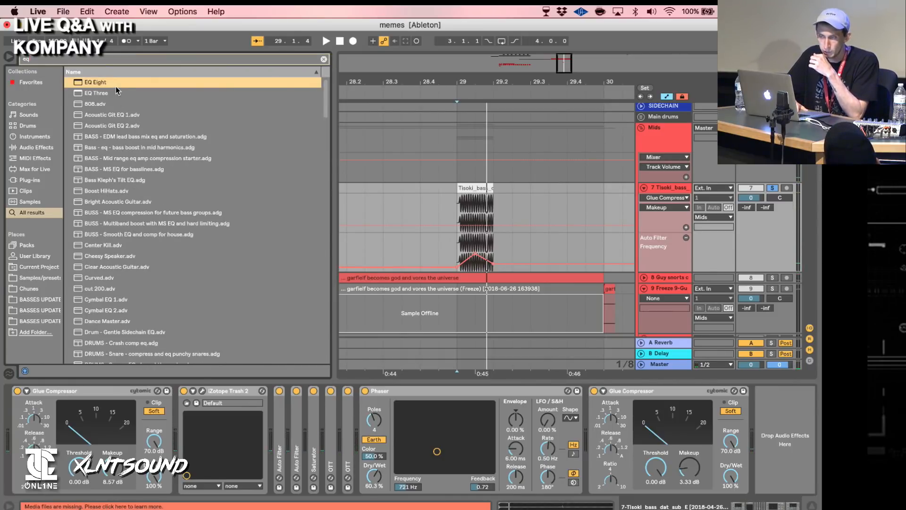
pyautogui.moveTo(89, 77); pyautogui.dragTo(616, 315)
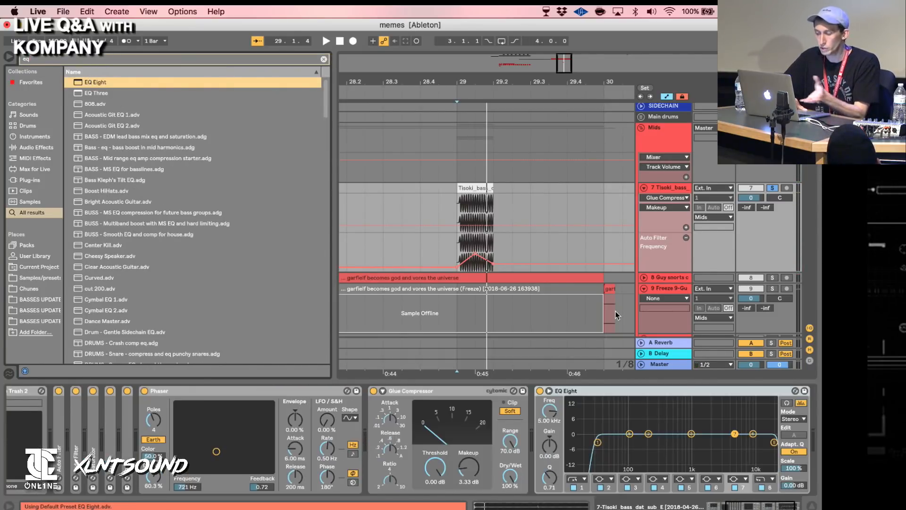
# Cut EQ Eight's band 4 by 15.0 dB at 5.05 kHz and audition the clip repeatedly.
pyautogui.click(735, 434)
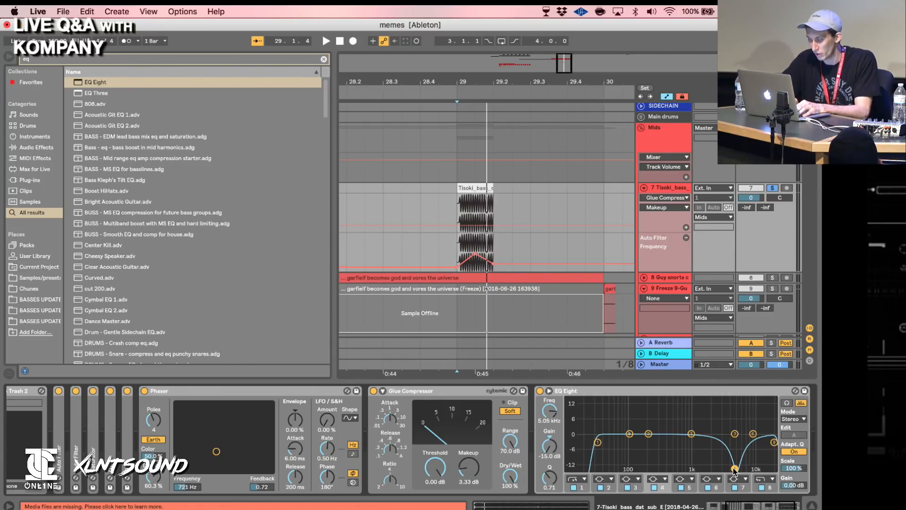
pyautogui.press('space')
pyautogui.press('space')
pyautogui.press('space')
pyautogui.press('space')
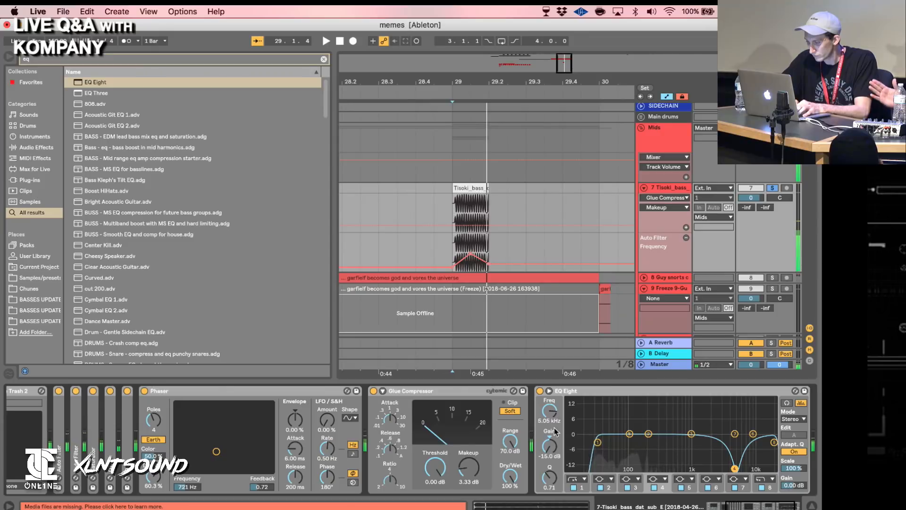
# Automate EQ Eight's band 4 frequency to sweep from 5.05 kHz down to 401 Hz across the Tisoki clip, auditioning the sweep.
pyautogui.click(452, 201)
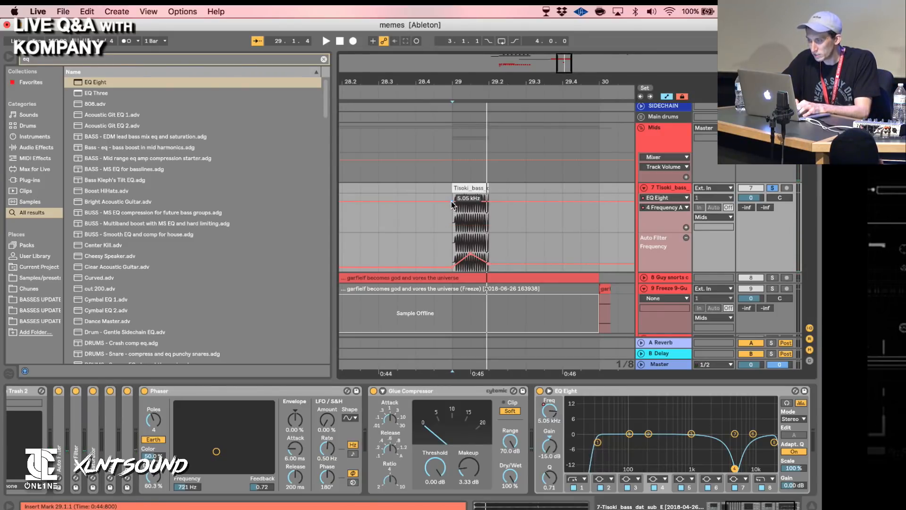
pyautogui.moveTo(487, 204); pyautogui.dragTo(487, 205)
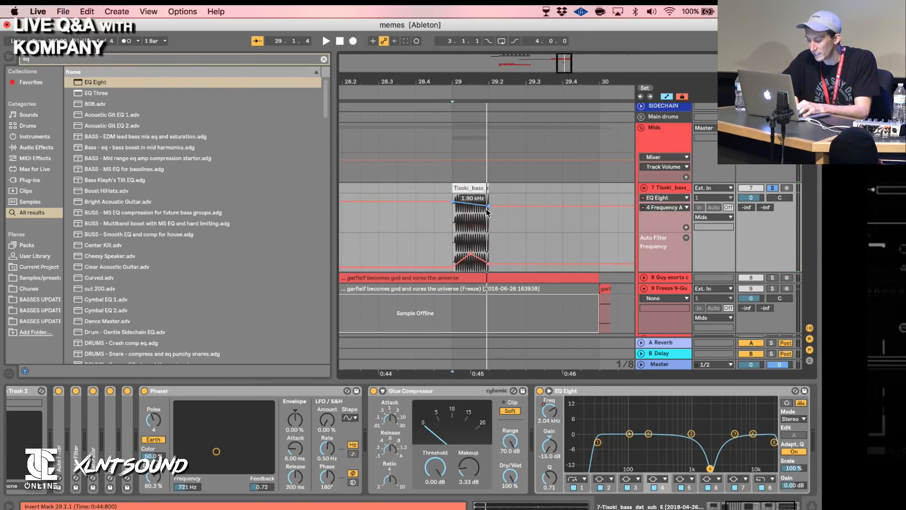
pyautogui.press('space')
pyautogui.press('space')
pyautogui.press('space')
pyautogui.press('space')
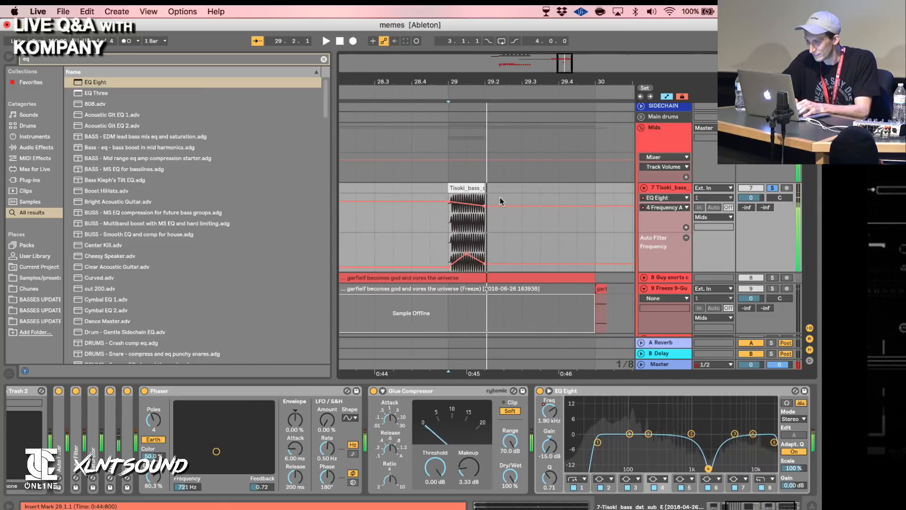
pyautogui.press('space')
pyautogui.moveTo(487, 207); pyautogui.dragTo(486, 218)
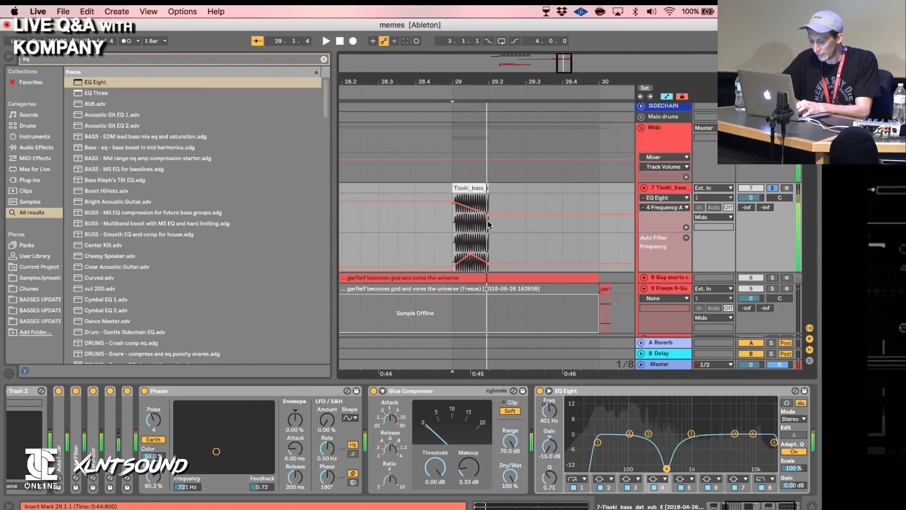
pyautogui.press('space')
# Search for "auto", add an Auto Filter after the EQ Eight, and set it to band-pass mode.
pyautogui.press('super+f')
pyautogui.write('auto')
pyautogui.click(120, 85)
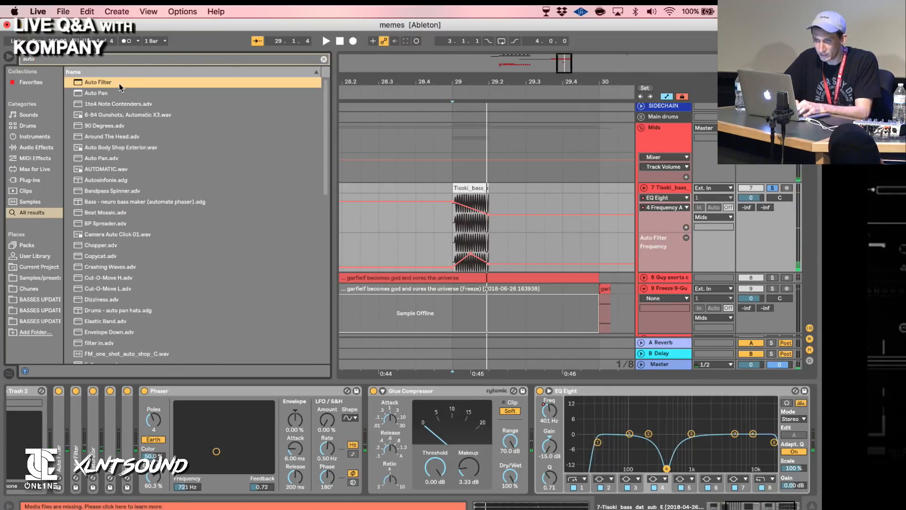
pyautogui.moveTo(119, 84); pyautogui.dragTo(740, 477)
pyautogui.click(648, 466)
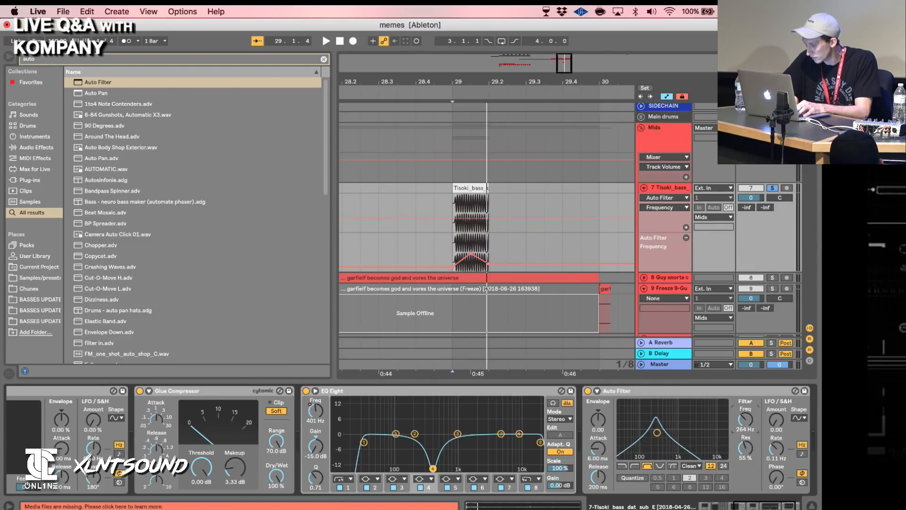
# Automate the new Auto Filter's frequency from 120 Hz, peaking mid-clip and falling to 34.6 Hz at the clip's end, while auditioning.
pyautogui.click(451, 223)
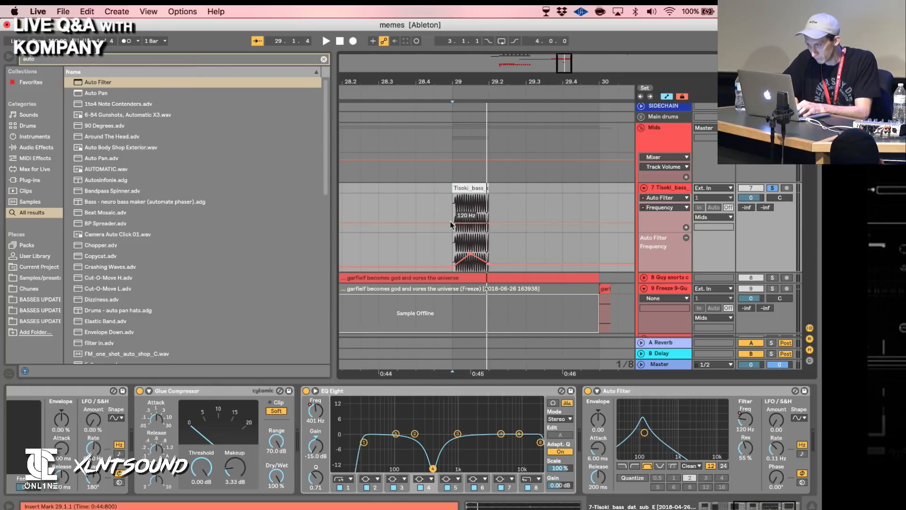
pyautogui.press('space')
pyautogui.moveTo(488, 221); pyautogui.dragTo(499, 234)
pyautogui.press('space')
pyautogui.press('space')
pyautogui.hscroll(-1, 489, 226)
pyautogui.press('space')
pyautogui.press('space')
pyautogui.press('space')
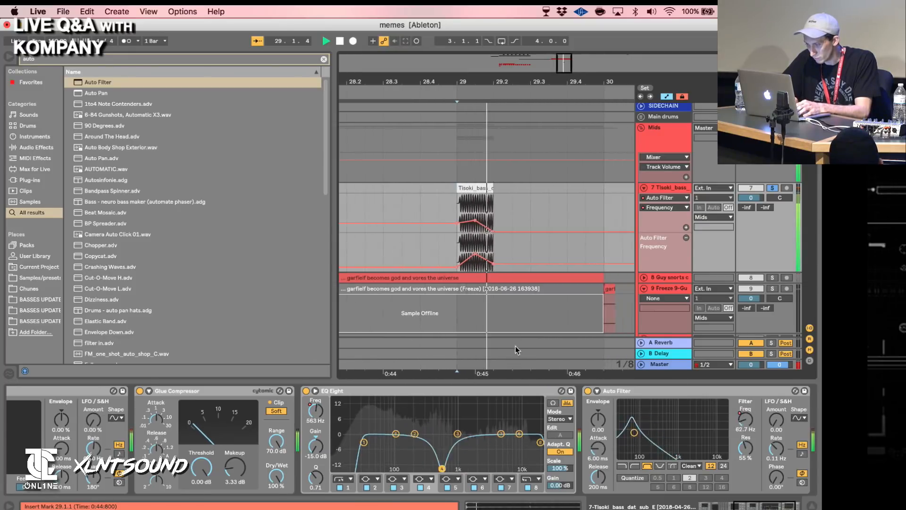
# Add another EQ Eight after the Auto Filter and cut about 4.1 dB at 81 Hz and 14.8 dB at 454 Hz.
pyautogui.press('super+f')
pyautogui.write('eq')
pyautogui.click(92, 85)
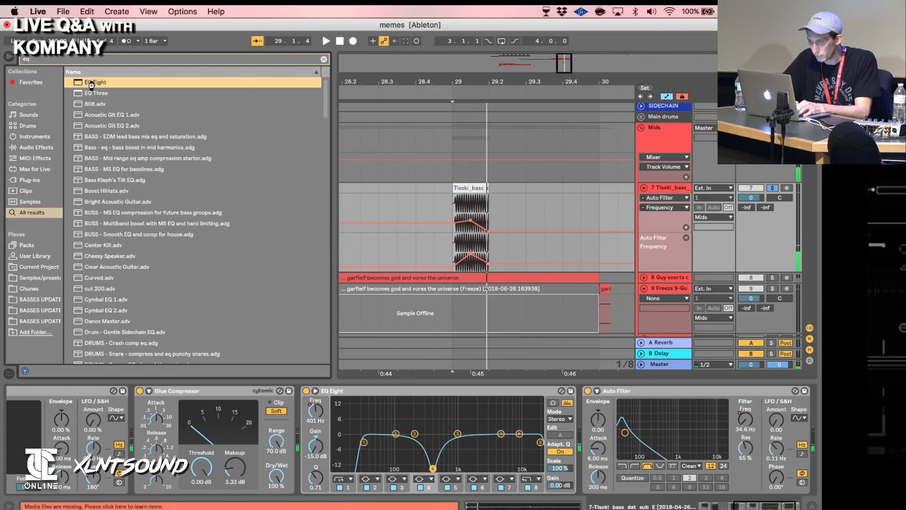
pyautogui.press('Return')
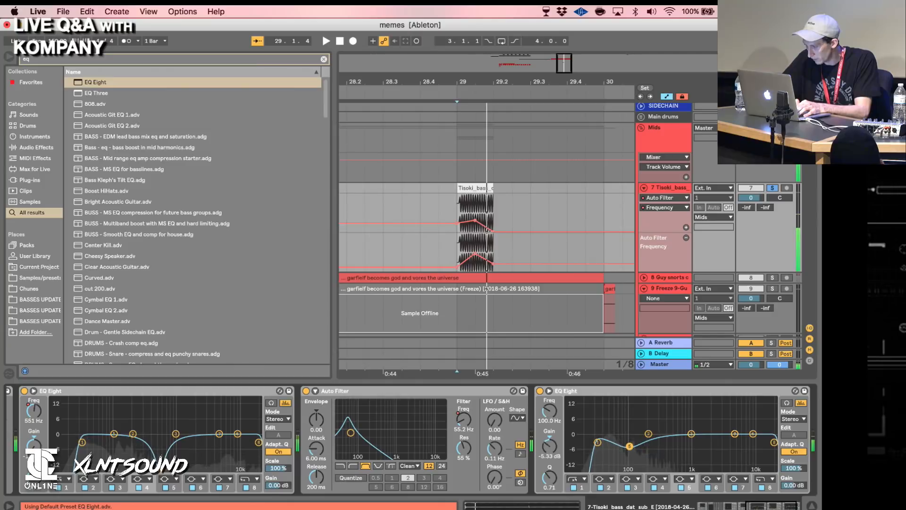
pyautogui.moveTo(630, 446); pyautogui.dragTo(625, 444)
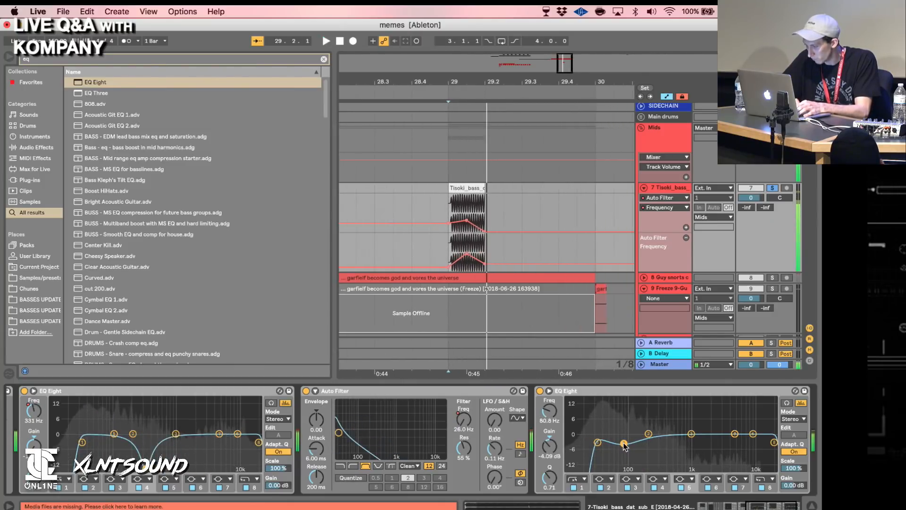
pyautogui.moveTo(735, 433); pyautogui.dragTo(671, 471)
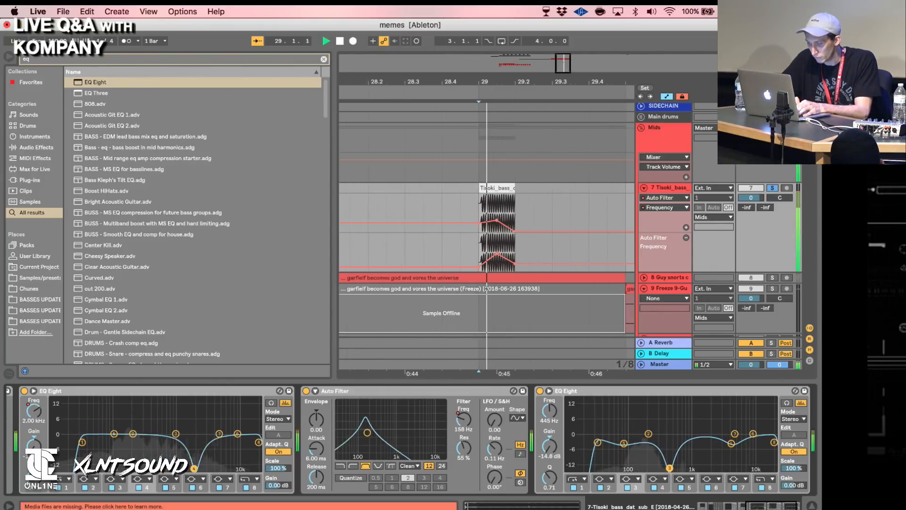
# Search for "ott", add the OTT.adv preset after the last EQ Eight, and duplicate it.
pyautogui.press('super+f')
pyautogui.write('ott')
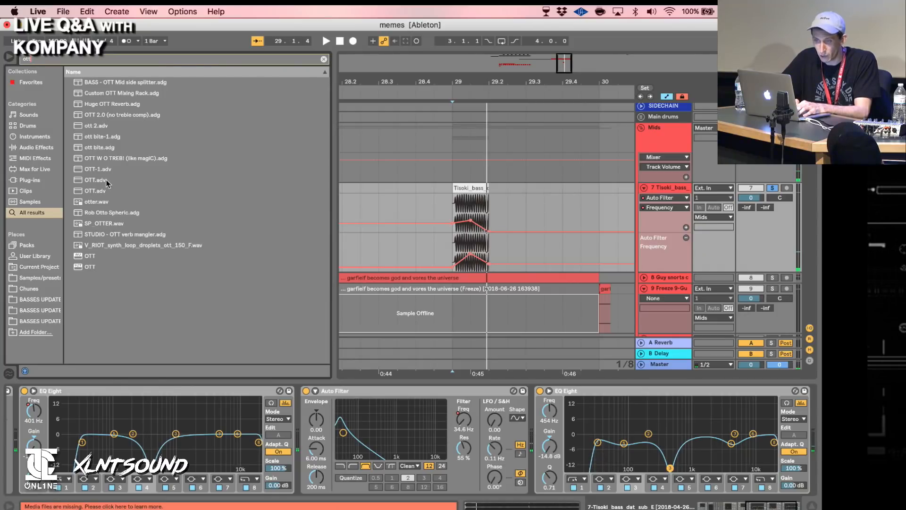
pyautogui.doubleClick(104, 181)
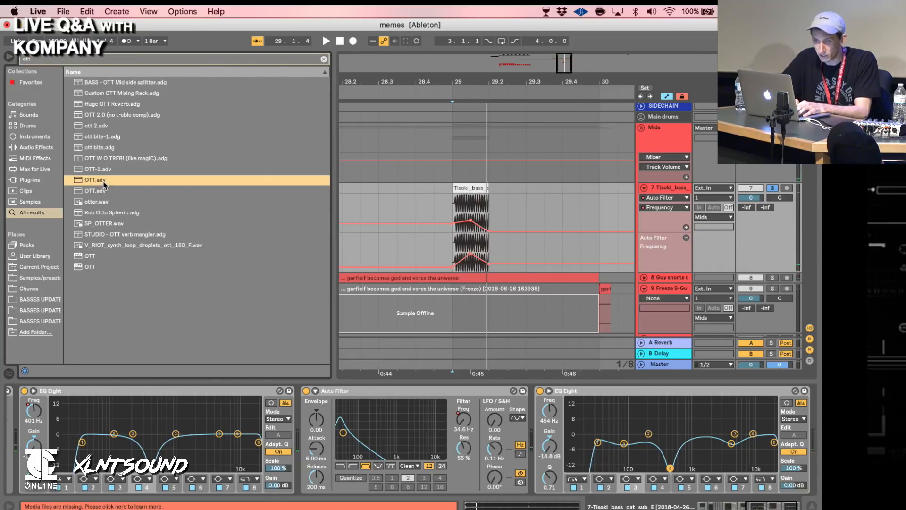
pyautogui.click(611, 391)
pyautogui.press('super+d')
# Raise the second OTT's master output and collapse both OTT devices.
pyautogui.moveTo(797, 428); pyautogui.dragTo(797, 406)
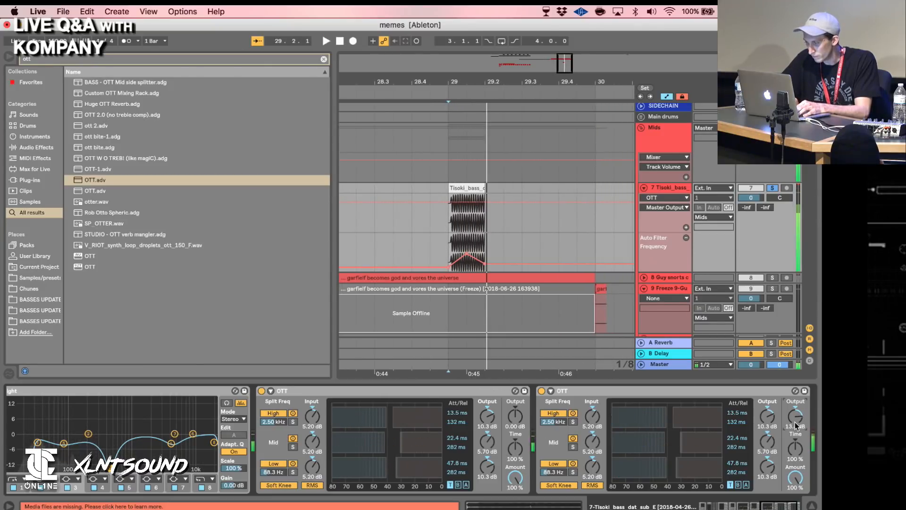
pyautogui.doubleClick(344, 391)
pyautogui.doubleClick(343, 392)
# Search the audio effects for "eq" and add EQ Eight's Vocal OE formant preset after the two OTTs.
pyautogui.press('super+f')
pyautogui.write('eq')
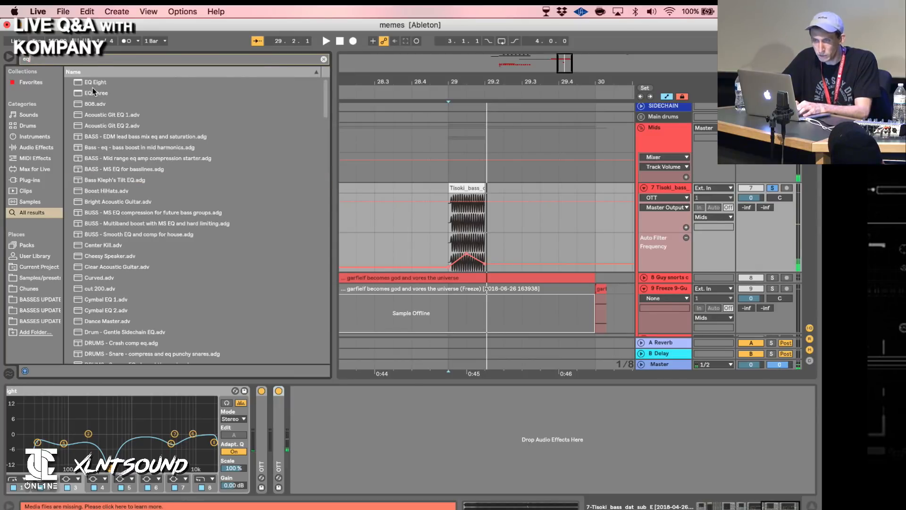
pyautogui.click(37, 148)
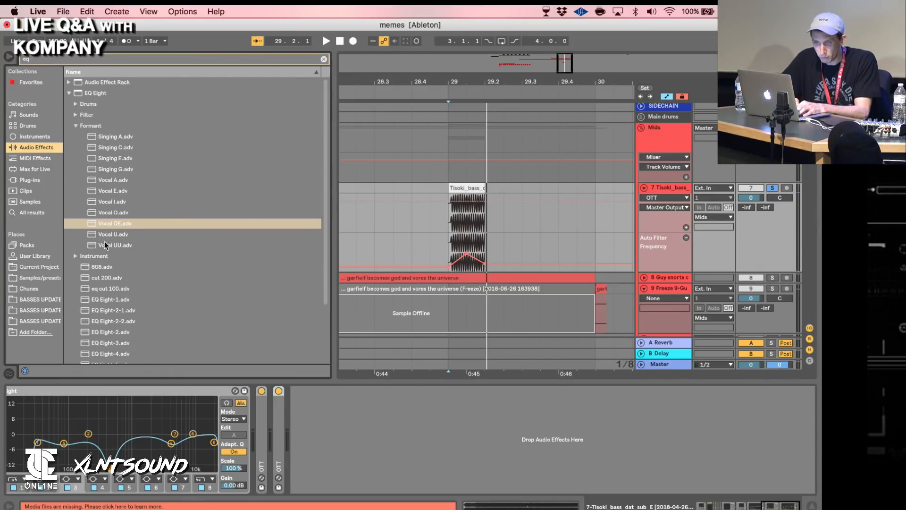
pyautogui.doubleClick(108, 226)
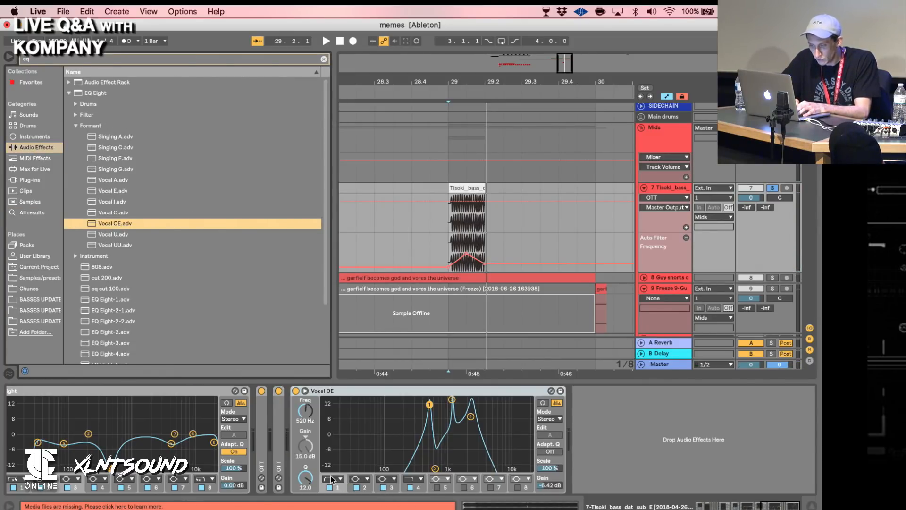
# Change the filter types of bands 1 and 4 in the Vocal OE EQ to bell.
pyautogui.click(331, 479)
pyautogui.click(334, 434)
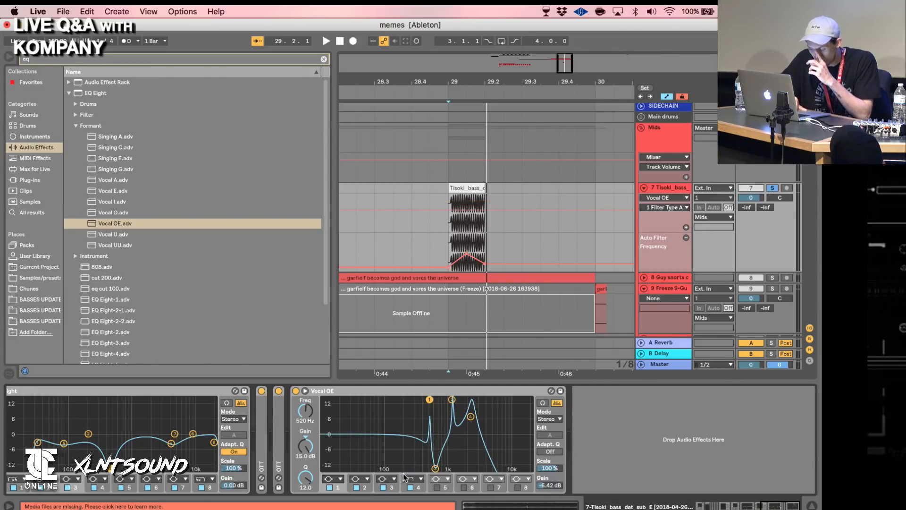
pyautogui.click(420, 478)
pyautogui.click(411, 435)
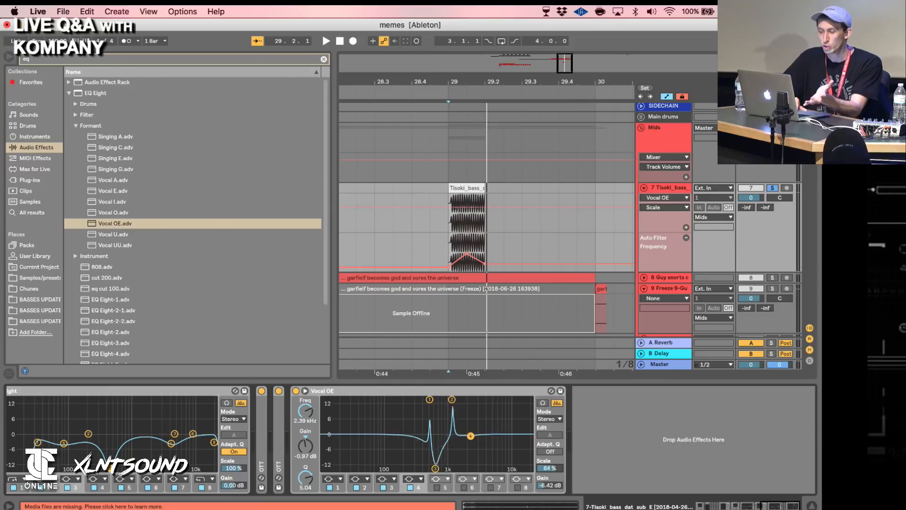
# Automate Vocal OE's Scale to ramp down to -61% across the Tisoki clip, and audition it.
pyautogui.click(447, 218)
pyautogui.press('space')
pyautogui.moveTo(485, 217)
pyautogui.mouseDown()
pyautogui.moveTo(485, 207)
pyautogui.moveTo(484, 218)
pyautogui.mouseUp()
pyautogui.press('space')
pyautogui.press('space')
pyautogui.press('space')
pyautogui.press('space')
pyautogui.press('space')
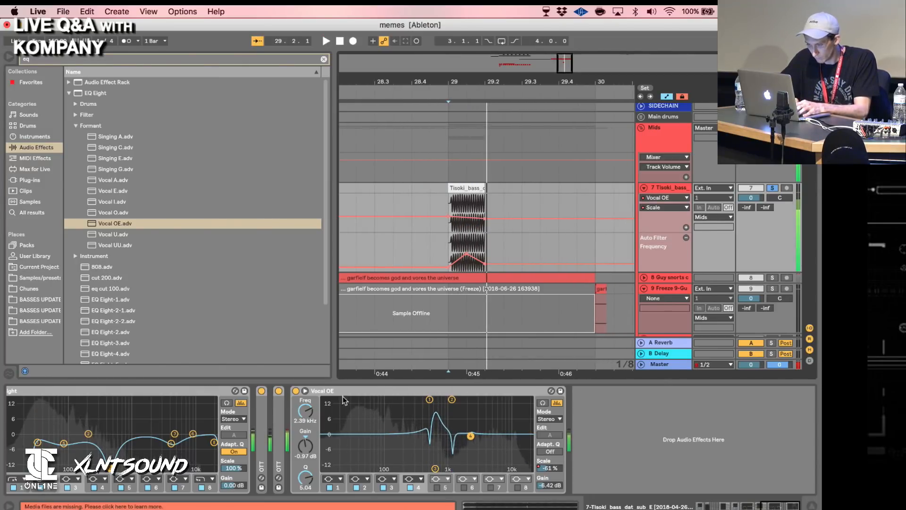
# Move the Vocal OE EQ in front of the two OTTs and audition the clip repeatedly.
pyautogui.click(335, 393)
pyautogui.moveTo(336, 398); pyautogui.dragTo(258, 414)
pyautogui.press('space')
pyautogui.press('space')
pyautogui.press('space')
pyautogui.press('space')
pyautogui.press('space')
pyautogui.press('space')
pyautogui.press('space')
pyautogui.press('space')
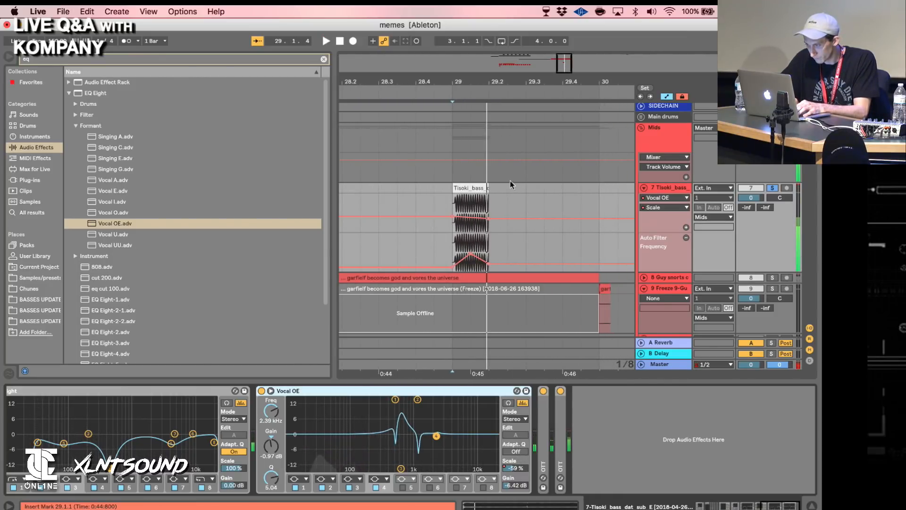
pyautogui.press('space')
pyautogui.press('space')
pyautogui.press('space')
pyautogui.press('space')
# Raise the middle of Vocal OE's Scale automation to a peak of about 115% and audition the clip.
pyautogui.moveTo(469, 218); pyautogui.dragTo(471, 202)
pyautogui.press('space')
pyautogui.press('space')
pyautogui.press('space')
pyautogui.press('space')
pyautogui.hscroll(-1, 470, 202)
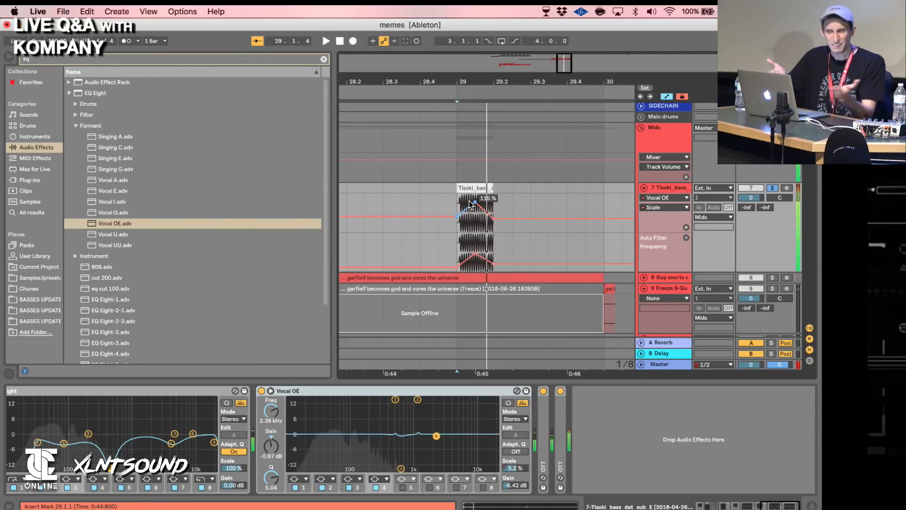
# Search for "chorus", add a Chorus after the last OTT, and audition the clip.
pyautogui.press('super+f')
pyautogui.write('chorus')
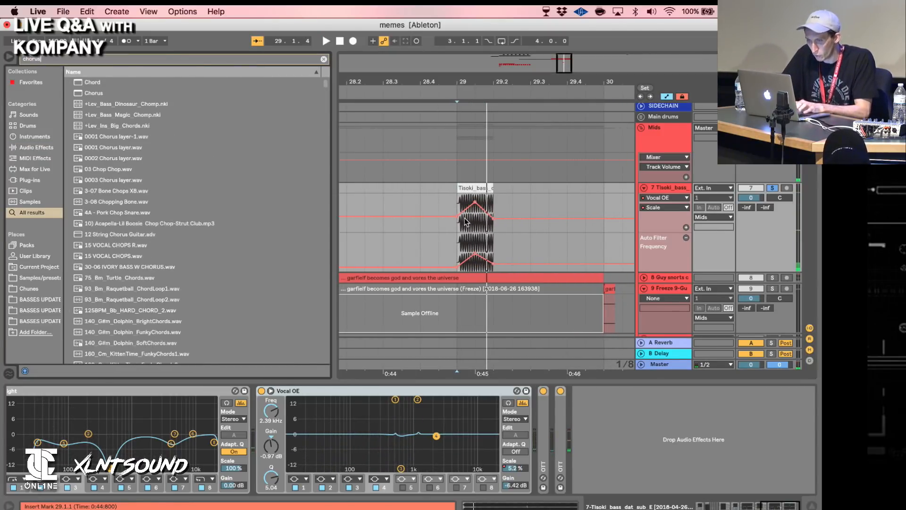
pyautogui.doubleClick(126, 82)
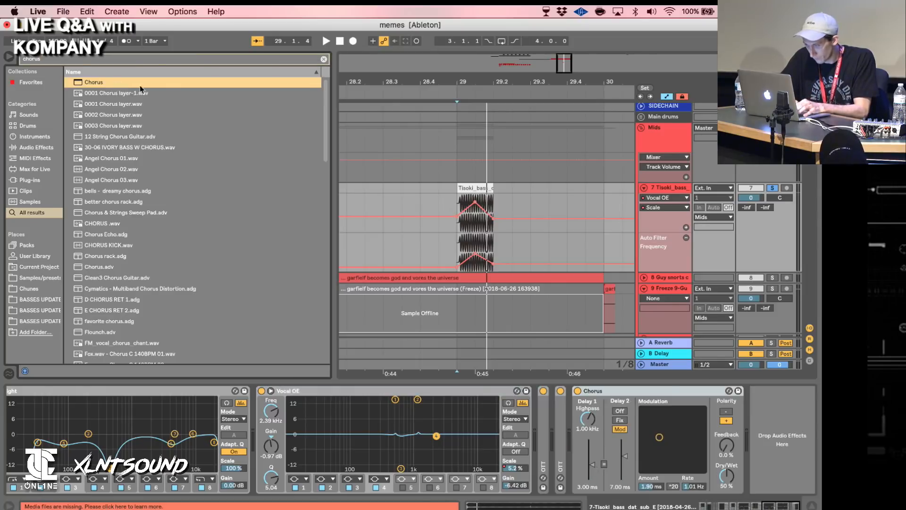
pyautogui.press('space')
pyautogui.press('space')
pyautogui.press('space')
pyautogui.press('space')
pyautogui.press('space')
pyautogui.press('space')
pyautogui.press('space')
# Set the Chorus modulation to 0.71 ms at 1.67 Hz and its Dry/Wet to 18% while auditioning.
pyautogui.moveTo(660, 437); pyautogui.dragTo(665, 449)
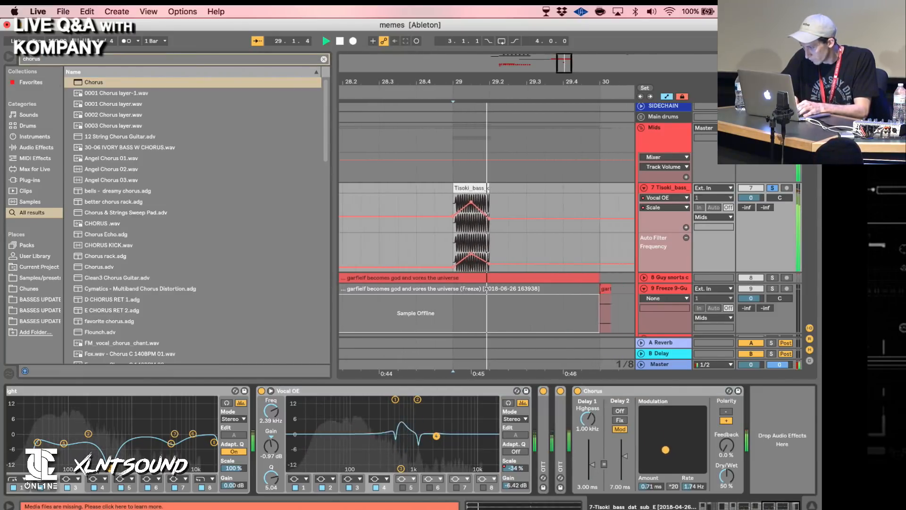
pyautogui.press('space')
pyautogui.press('space')
pyautogui.press('space')
pyautogui.moveTo(725, 476); pyautogui.dragTo(726, 492)
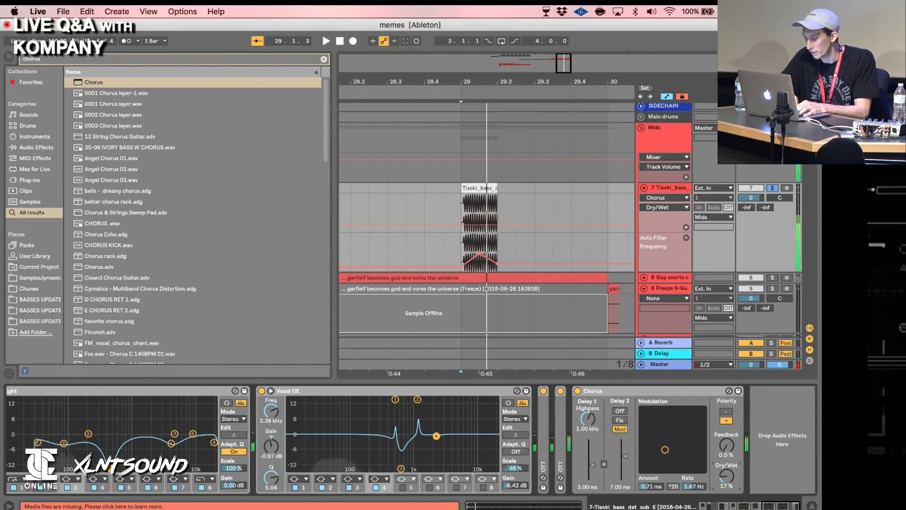
pyautogui.press('space')
pyautogui.press('space')
pyautogui.press('space')
pyautogui.press('space')
# Copy the "garfielf becomes god and vores the universe" clip from track 8 onto track 7 at 27.3.1, over the Tisoki clip.
pyautogui.moveTo(533, 82); pyautogui.dragTo(528, 61)
pyautogui.click(644, 278)
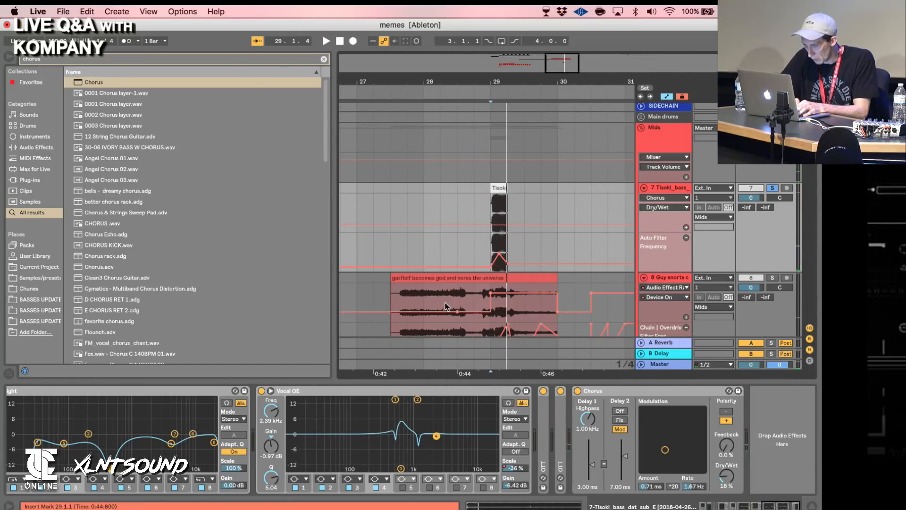
pyautogui.moveTo(389, 306); pyautogui.dragTo(555, 286)
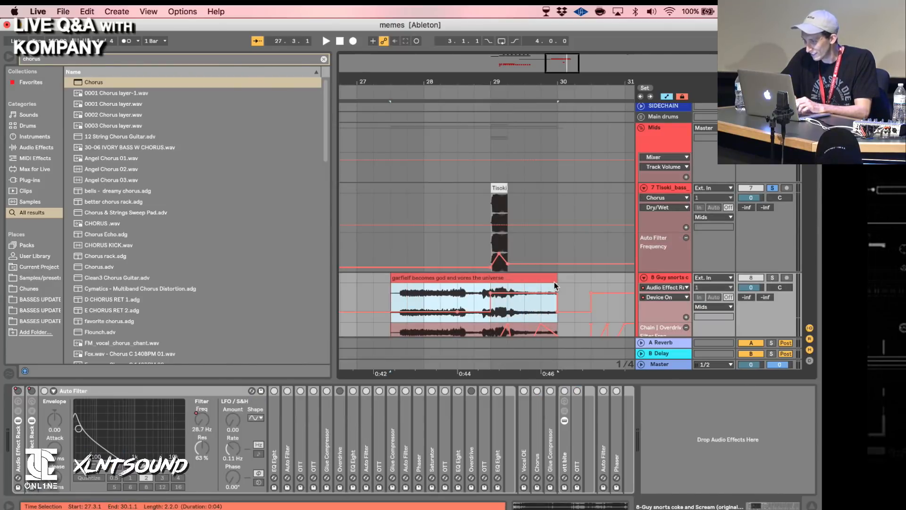
pyautogui.click(394, 205)
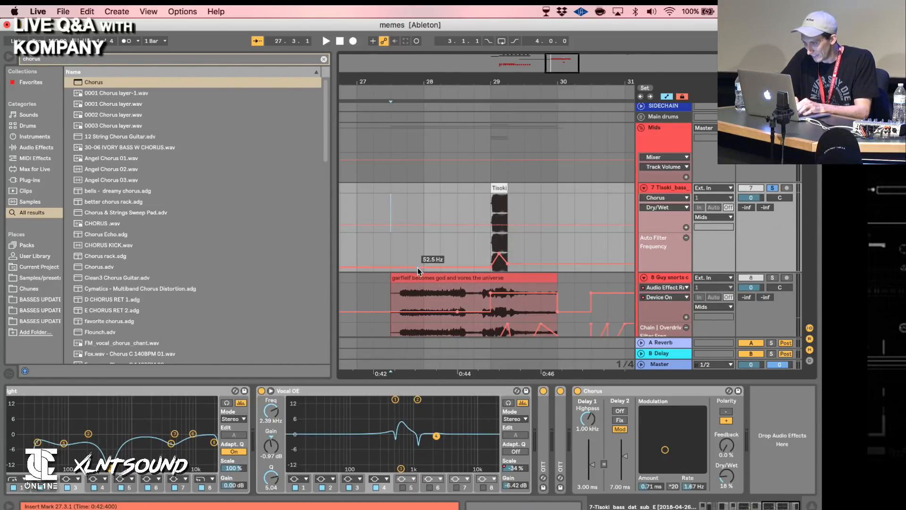
pyautogui.press('a')
pyautogui.click(413, 239)
pyautogui.press('super+c')
pyautogui.click(391, 216)
pyautogui.press('super+v')
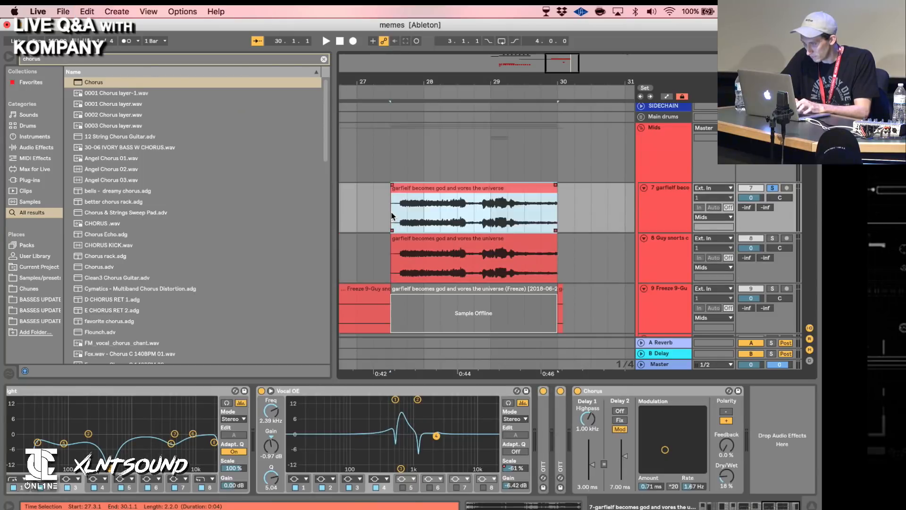
pyautogui.press('a')
# Group track 7's devices from the Glue Compressor through the Chorus into an Audio Effect Rack and show the rack's Device On automation.
pyautogui.hscroll(-10, 620, 400)
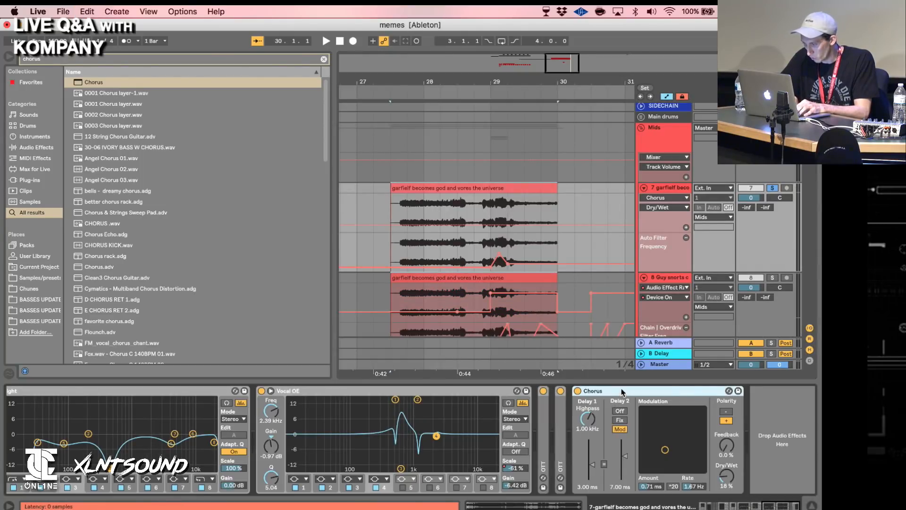
pyautogui.click(90, 395)
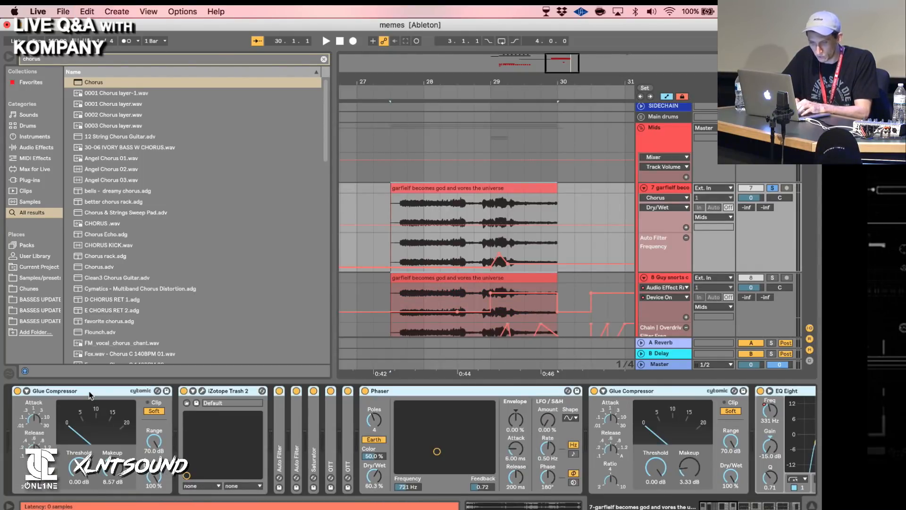
pyautogui.press('super+g')
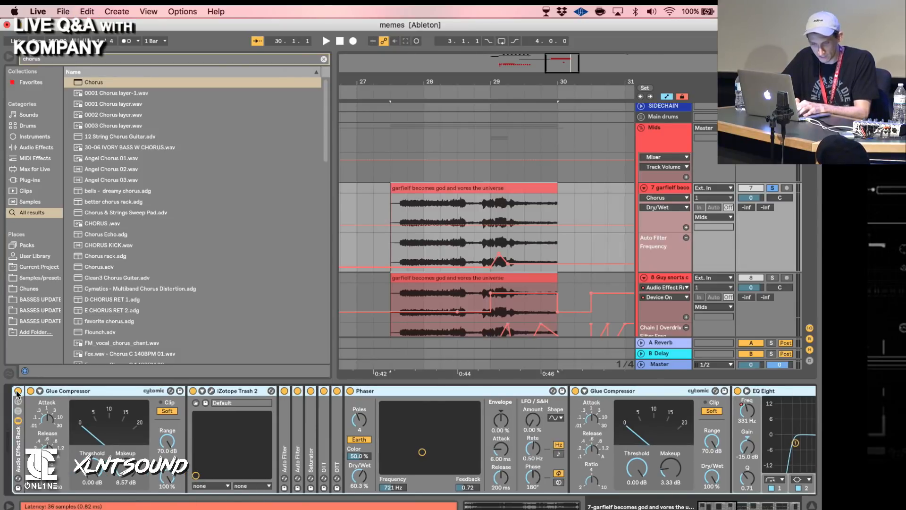
pyautogui.rightClick(17, 392)
pyautogui.click(33, 395)
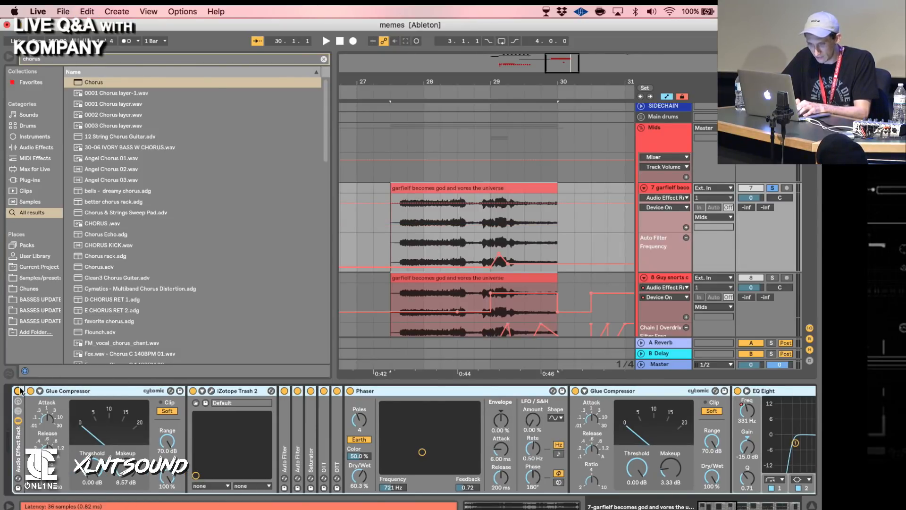
# Automate the track 7 rack's Device On to be active only from 29.1.1 to 29.3, and audition from 27.3.1 and 29.1.1.
pyautogui.click(512, 203)
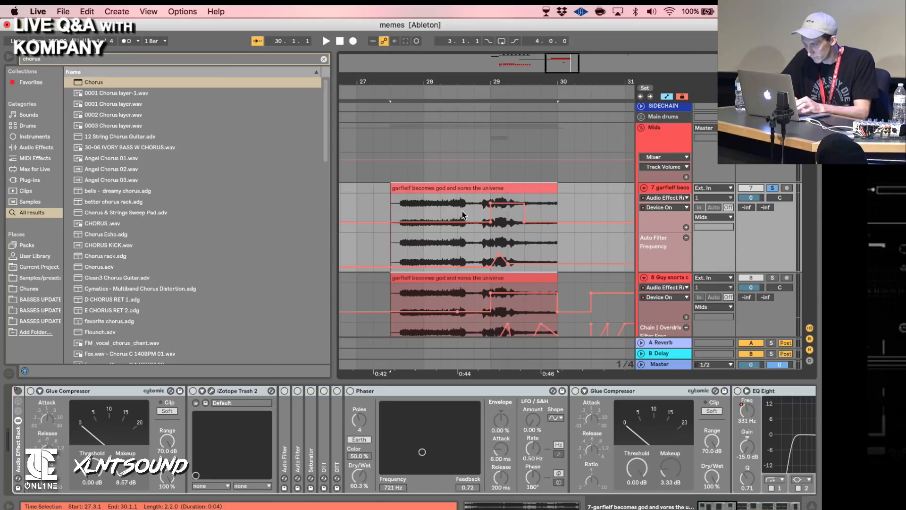
pyautogui.click(386, 204)
pyautogui.press('space')
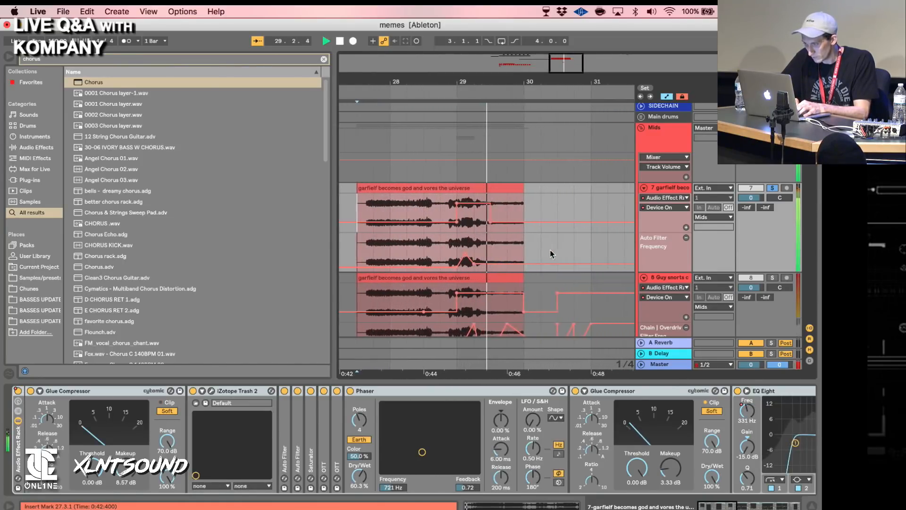
pyautogui.press('space')
pyautogui.press('space')
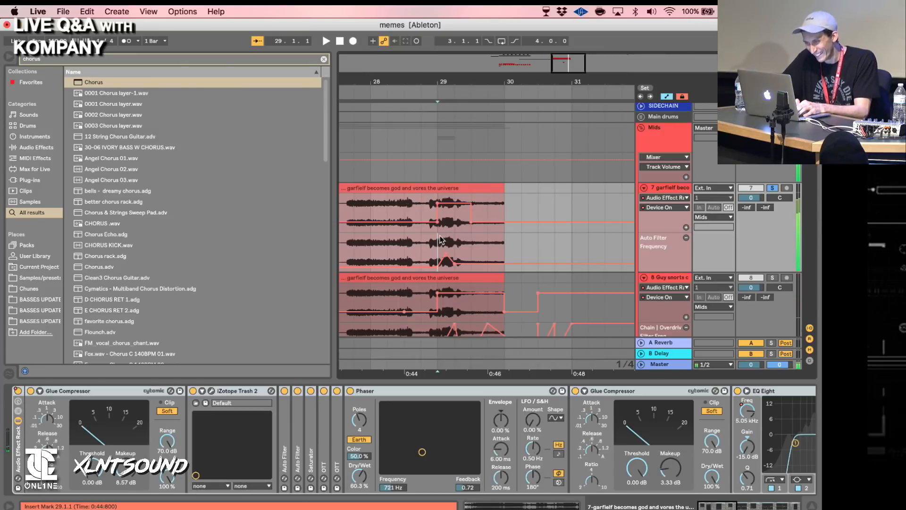
pyautogui.press('space')
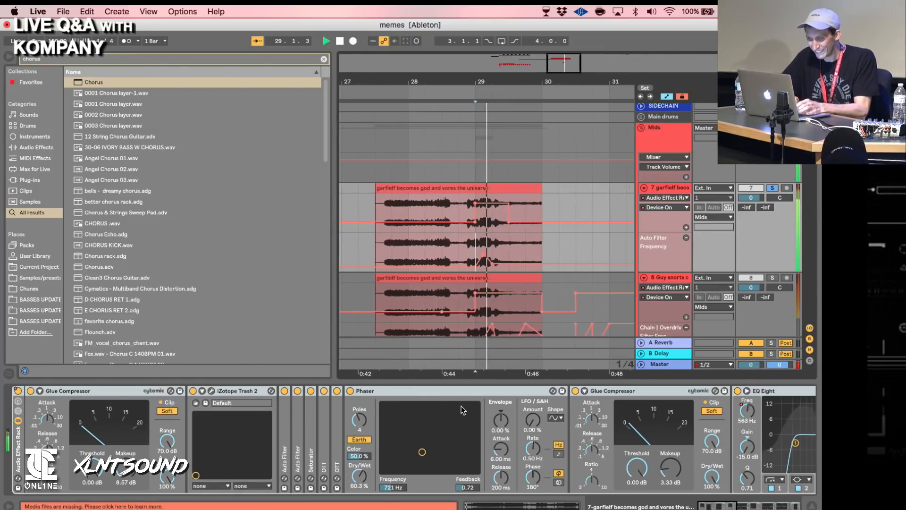
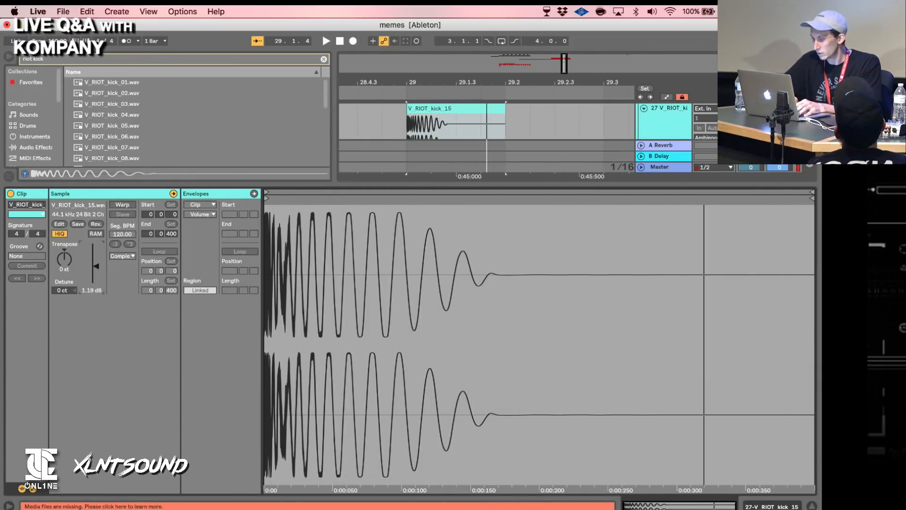
# Search the browser for "volume sh" and add VolumeShaper4 to the V_RIOT_kick_15 track.
pyautogui.click(786, 505)
pyautogui.press('super+f')
pyautogui.write('volume sh')
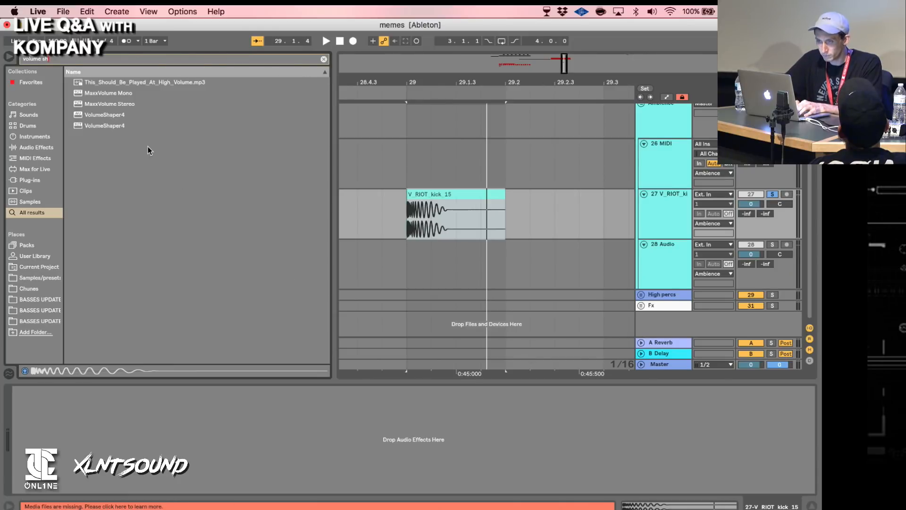
pyautogui.click(119, 126)
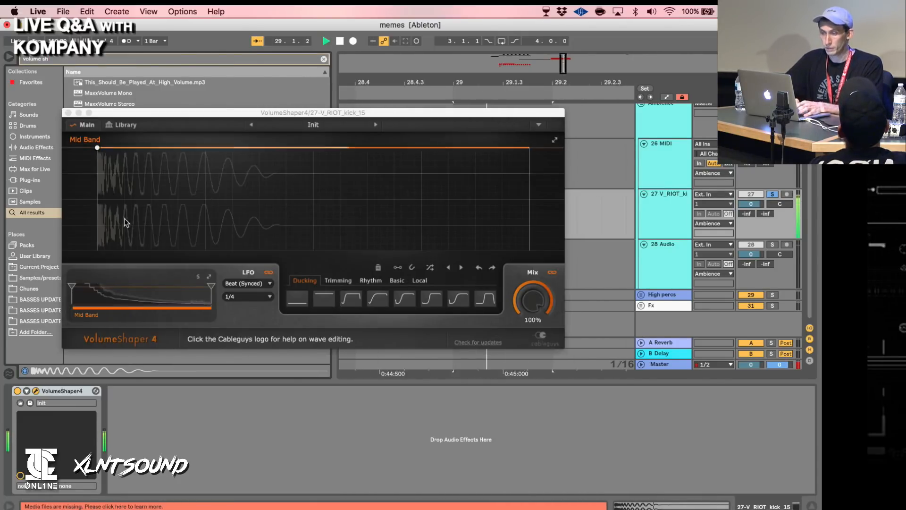
# Add a point to VolumeShaper's mid band curve, set the splits to 646 Hz and 3.11 kHz, and show the high band before closing the plug-in.
pyautogui.click(234, 147)
pyautogui.moveTo(233, 147); pyautogui.dragTo(237, 148)
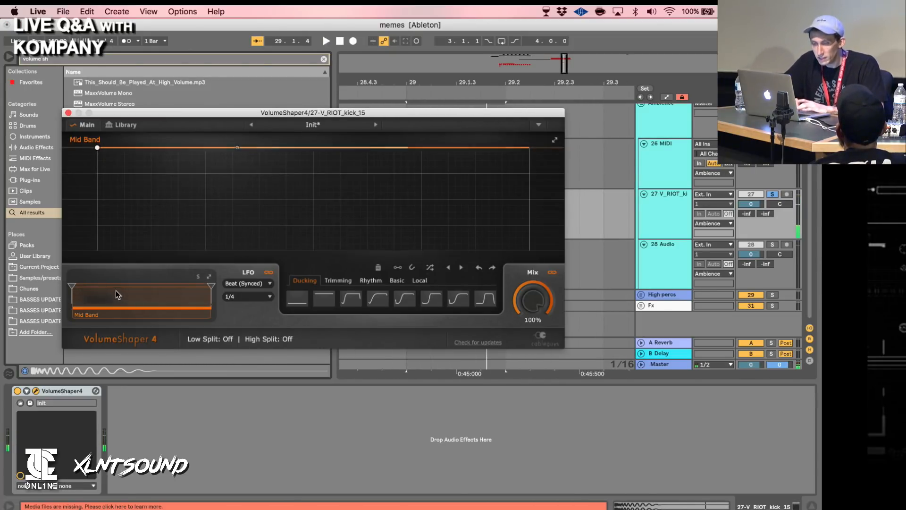
pyautogui.moveTo(72, 286); pyautogui.dragTo(132, 286)
pyautogui.moveTo(211, 286); pyautogui.dragTo(170, 286)
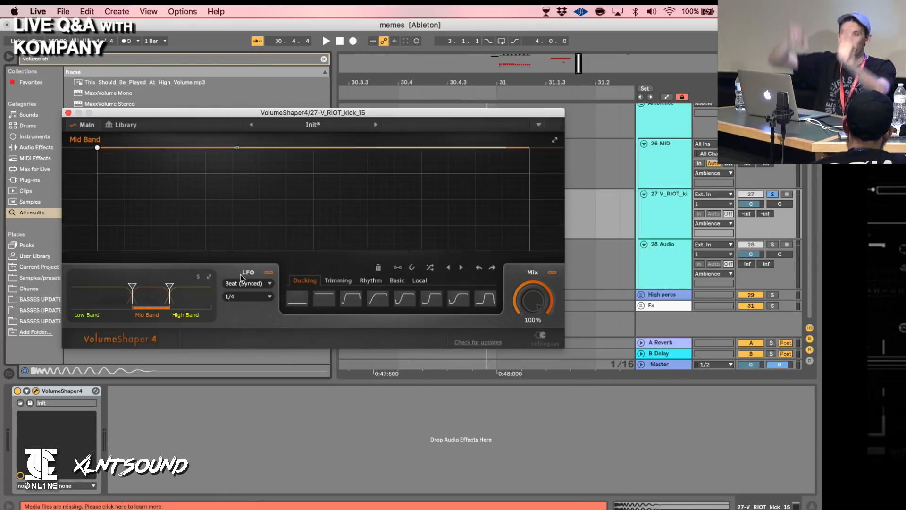
pyautogui.click(186, 310)
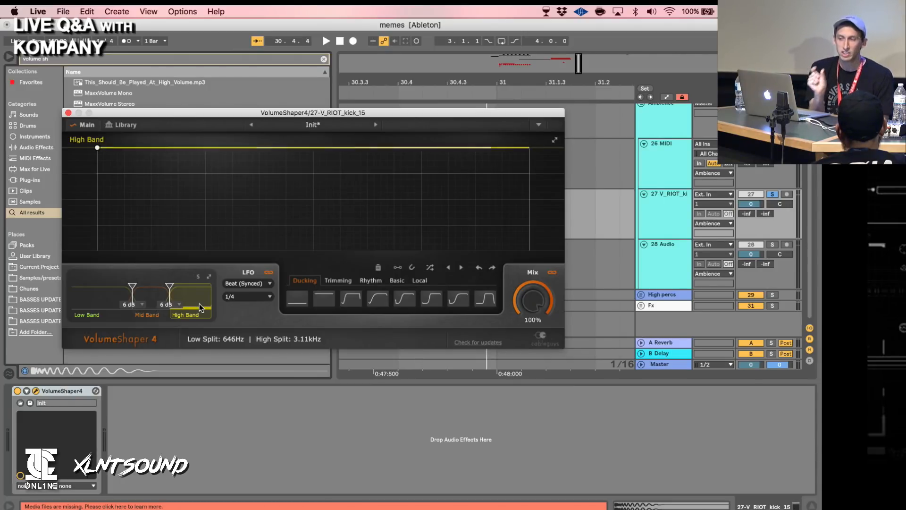
pyautogui.click(68, 113)
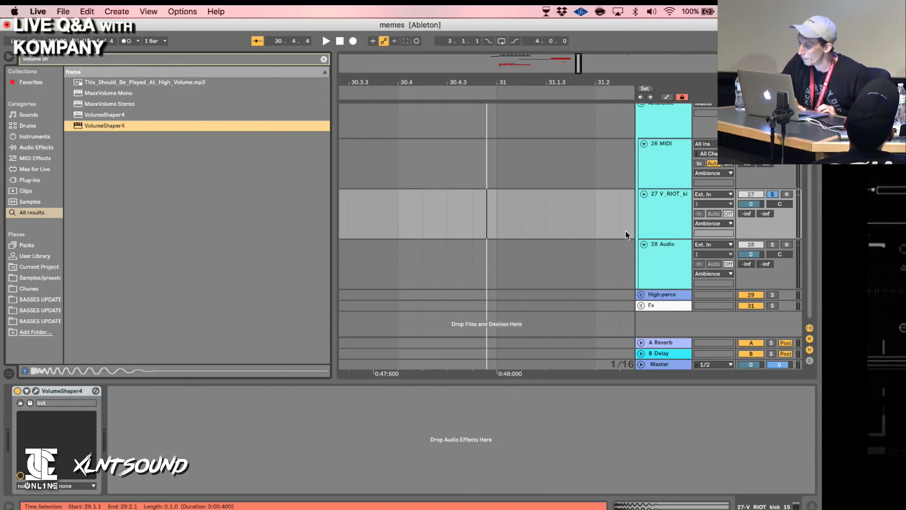
# Delete the "vs sidechain" rack from the SIDECHAIN track.
pyautogui.scroll(3, 670, 236)
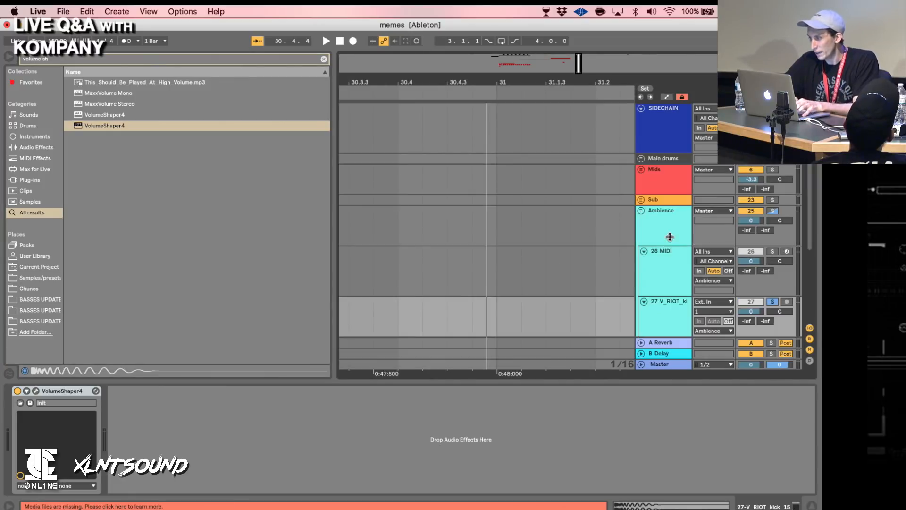
pyautogui.click(655, 112)
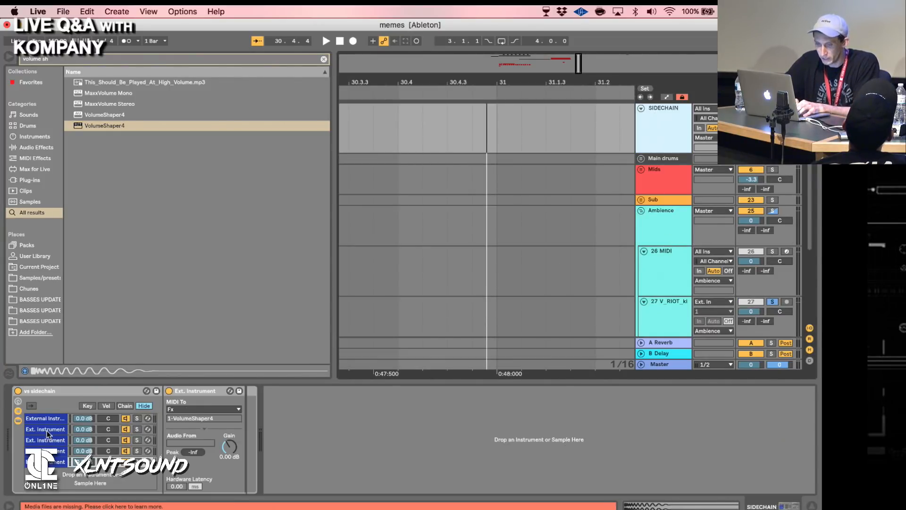
pyautogui.click(78, 388)
pyautogui.press('Delete')
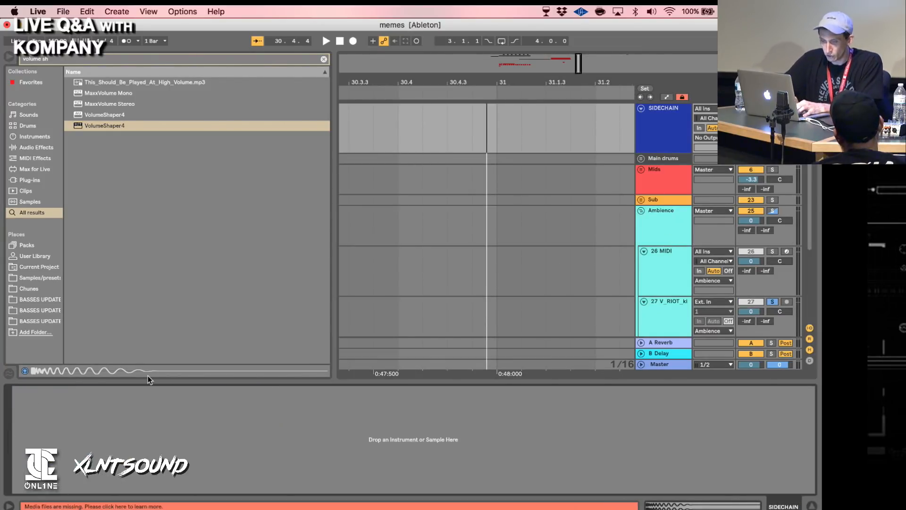
# Search for "external", add an External Instrument to the SIDECHAIN track, and route its MIDI to Mids.
pyautogui.press('super+f')
pyautogui.write('externa')
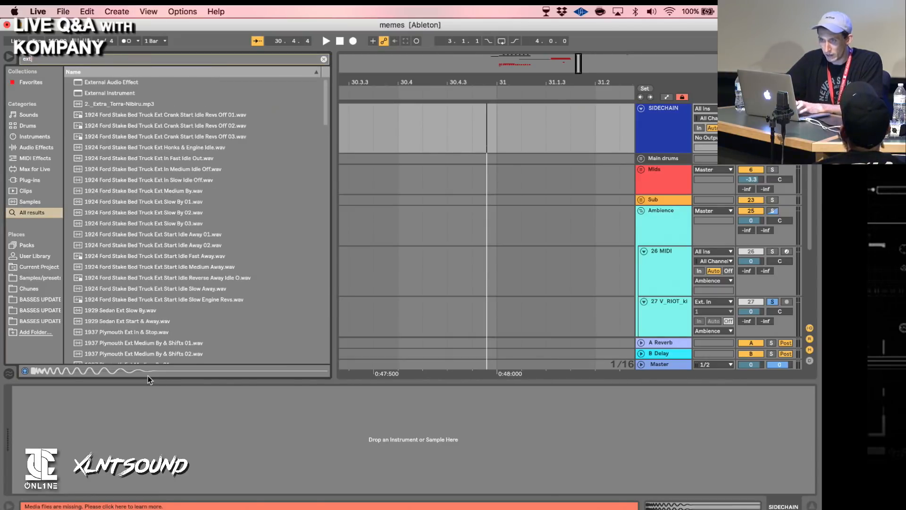
pyautogui.moveTo(114, 92); pyautogui.dragTo(151, 393)
pyautogui.click(46, 410)
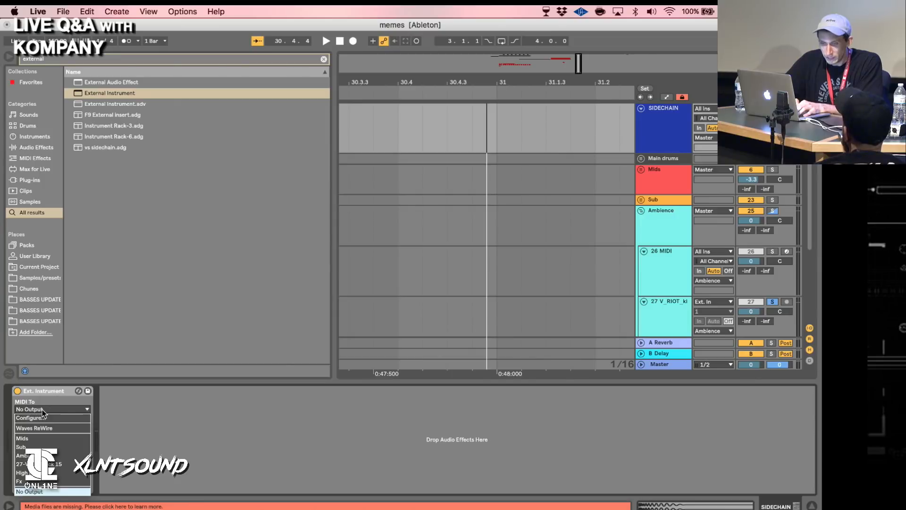
pyautogui.click(46, 410)
pyautogui.click(46, 410)
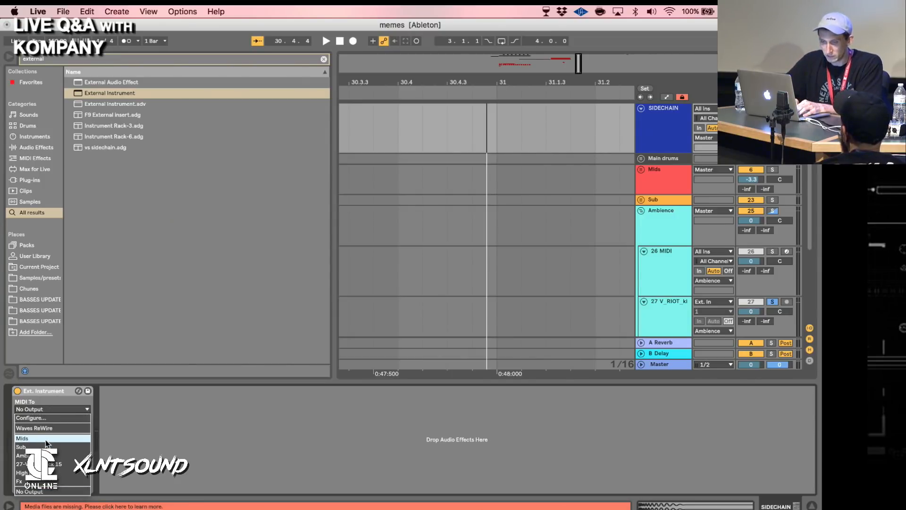
pyautogui.click(47, 438)
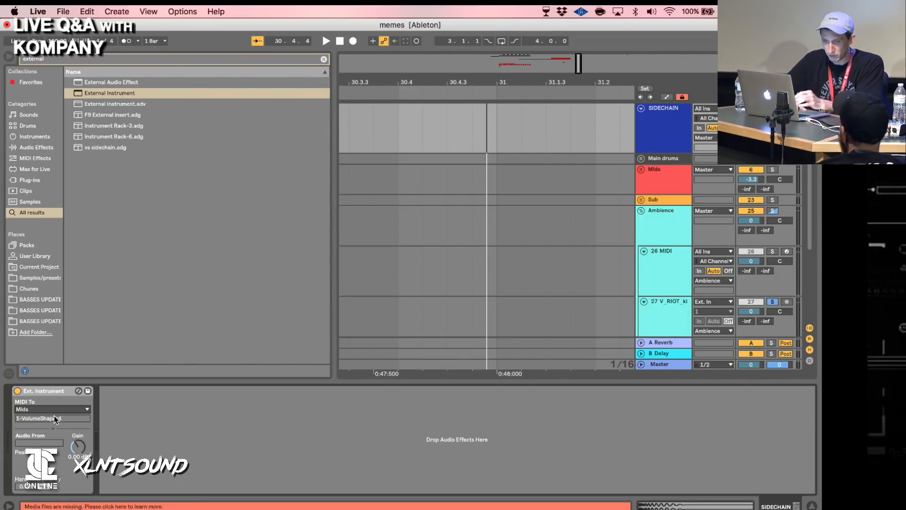
# Group the External Instrument into an Instrument Rack, show its chain list, and duplicate the chain until there are six.
pyautogui.press('super+g')
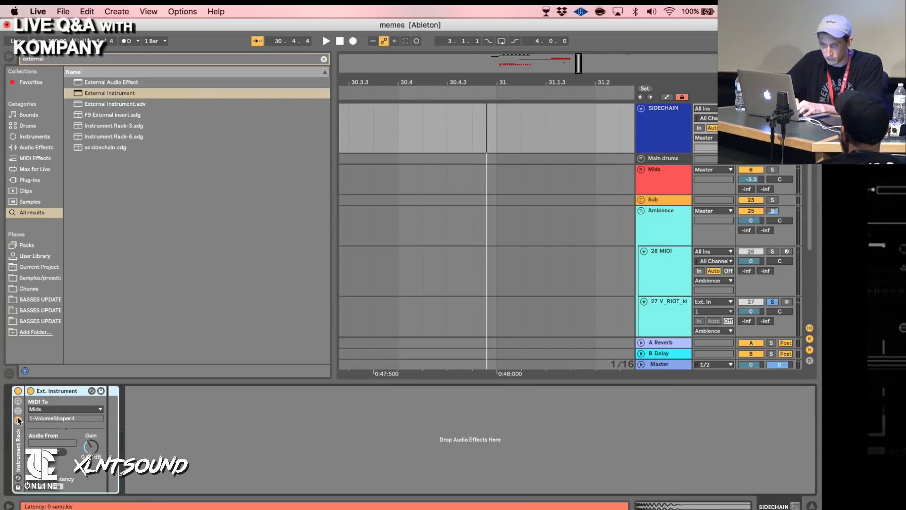
pyautogui.click(19, 409)
pyautogui.click(53, 418)
pyautogui.press('super+d')
pyautogui.press('super+d')
pyautogui.press('super+d')
pyautogui.press('super+d')
pyautogui.press('super+d')
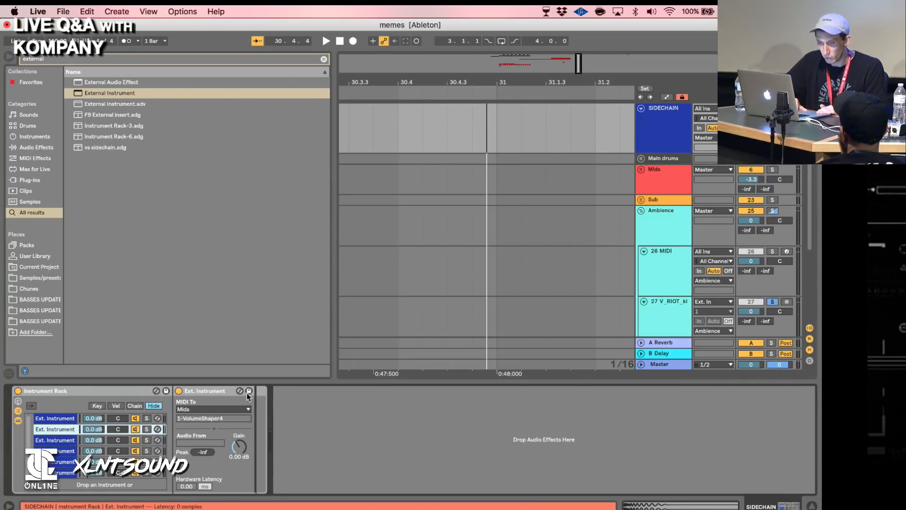
# Route the second chain's External Instrument MIDI to Sub and select the third chain.
pyautogui.click(213, 408)
pyautogui.click(197, 448)
pyautogui.click(49, 442)
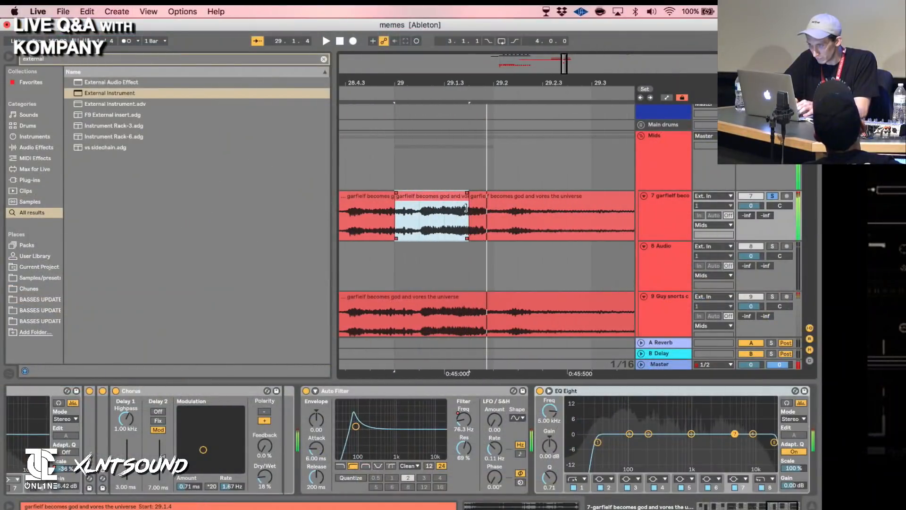
# Open the short garfielf slice at bar 29 on track 7, turn on Warp, and show its Transposition Modulation envelope.
pyautogui.doubleClick(441, 202)
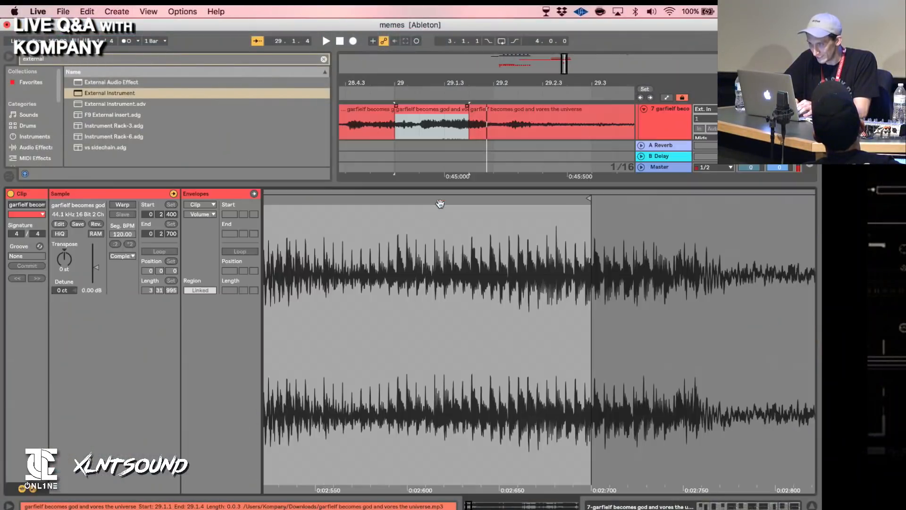
pyautogui.moveTo(401, 197); pyautogui.dragTo(339, 239)
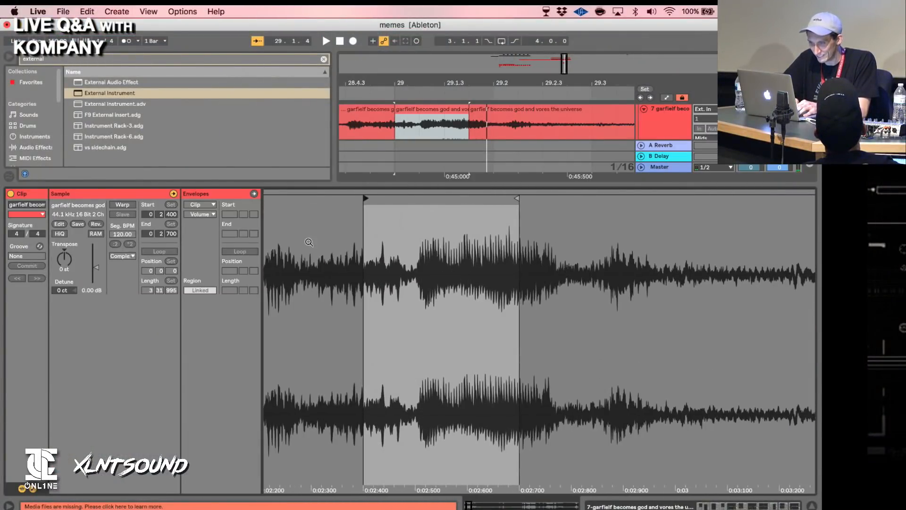
pyautogui.click(134, 204)
pyautogui.click(200, 214)
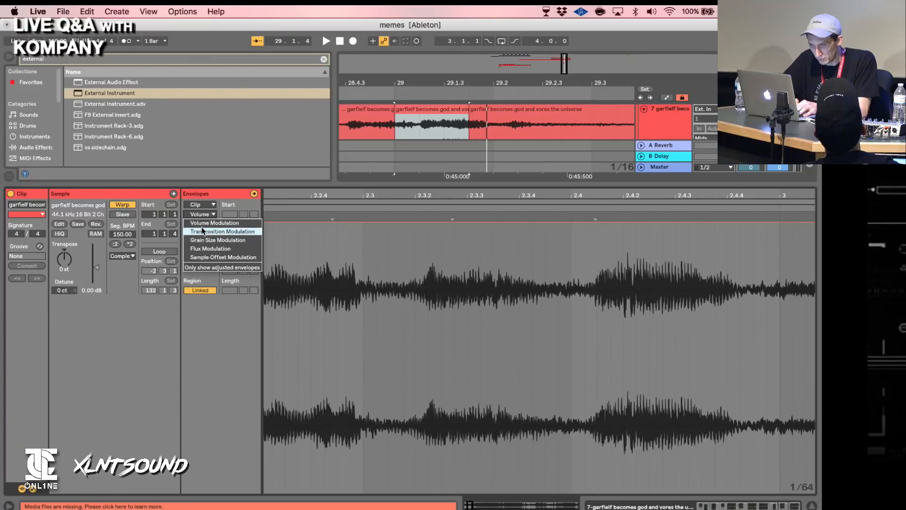
pyautogui.click(207, 228)
# Place a transposition envelope breakpoint at 0 st on the slice's start at 1.1.1.
pyautogui.hscroll(10, 426, 308)
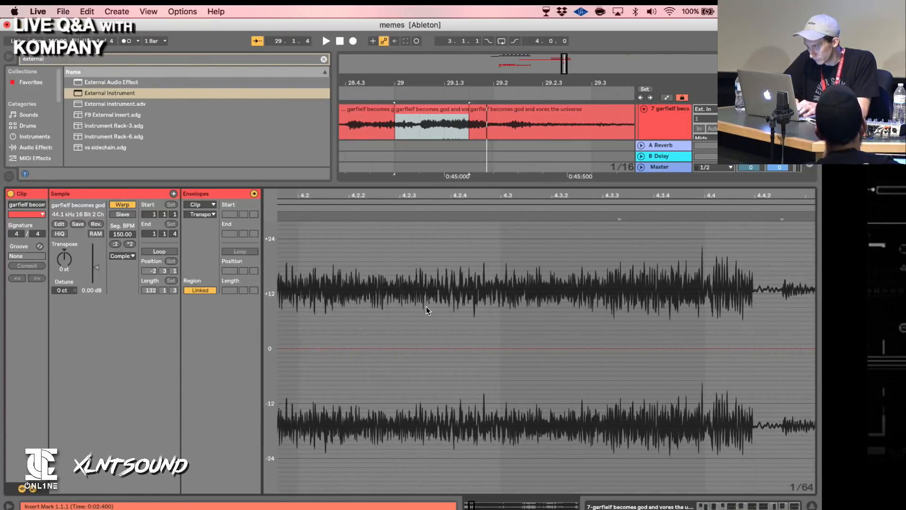
pyautogui.hscroll(-15, 426, 310)
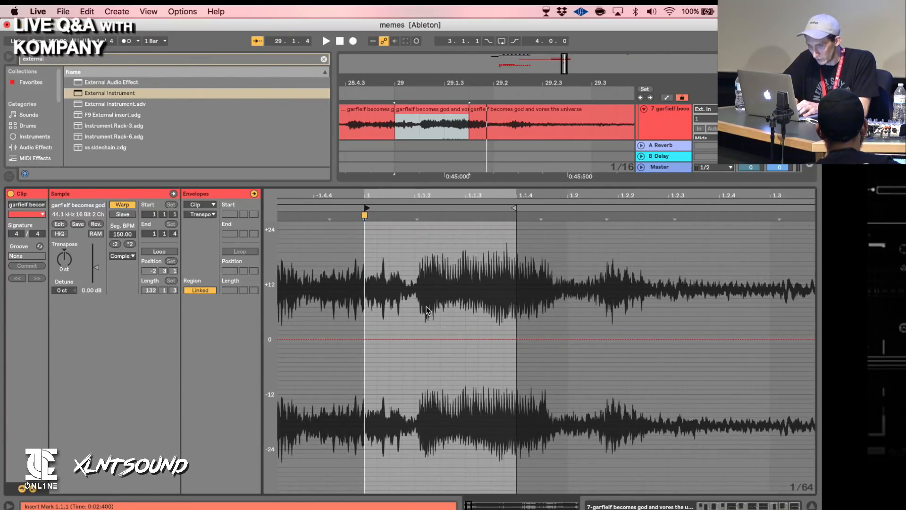
pyautogui.click(386, 348)
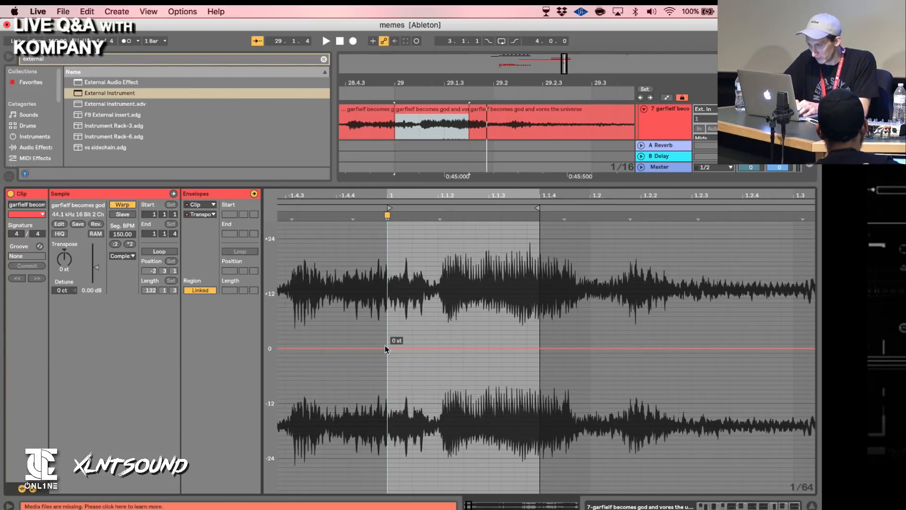
# Ramp the sample clip's transpose envelope from 0 st at its start down to -8 st at its end, and play the result.
pyautogui.moveTo(540, 349); pyautogui.dragTo(539, 385)
pyautogui.press('space')
pyautogui.press('space')
pyautogui.press('space')
pyautogui.press('space')
pyautogui.press('space')
pyautogui.press('space')
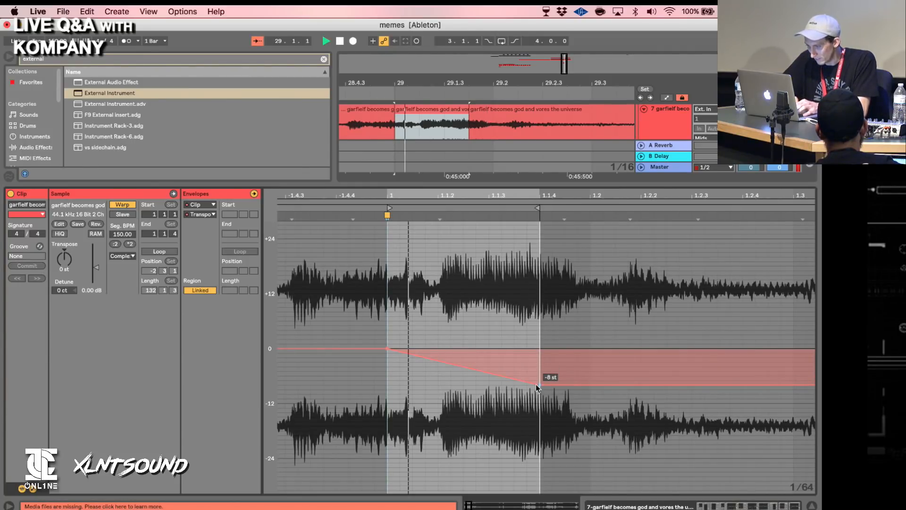
pyautogui.click(812, 506)
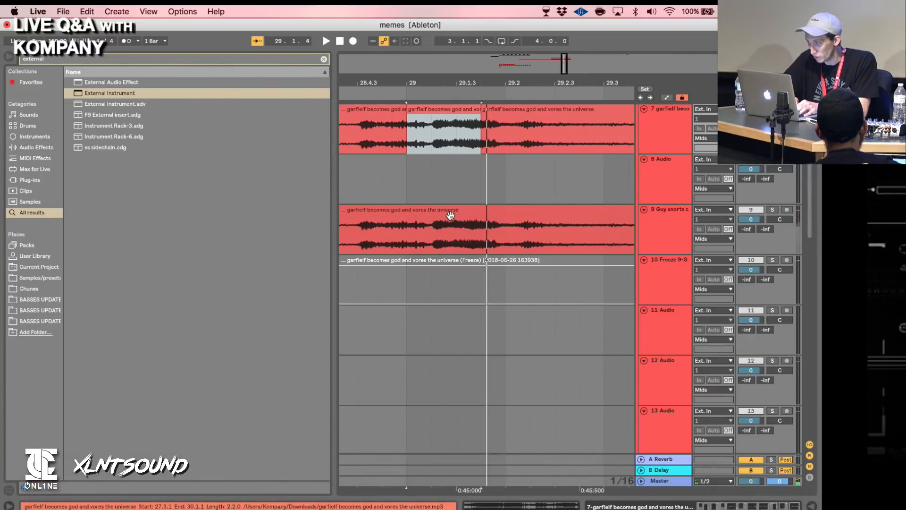
# Set track 8 Audio to take its input from 7-garfielf becomes god and vores the universe, and arm it for recording.
pyautogui.click(705, 160)
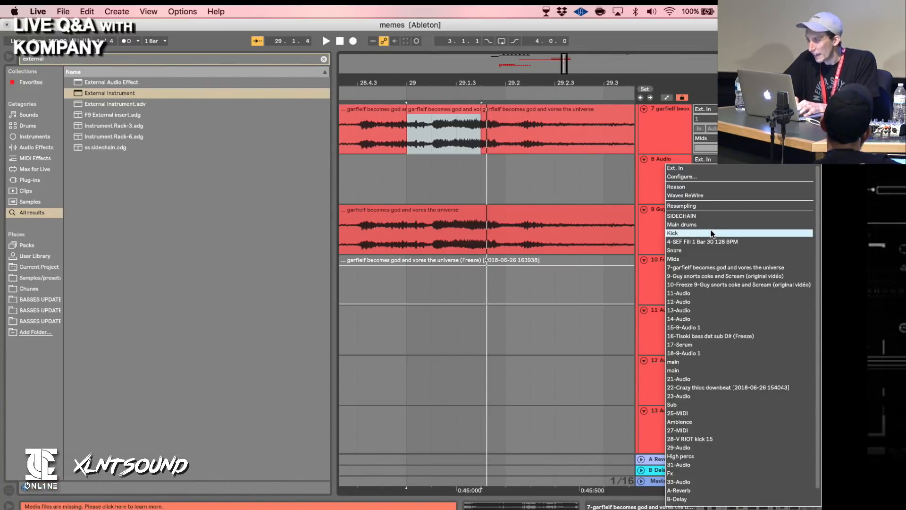
pyautogui.click(705, 268)
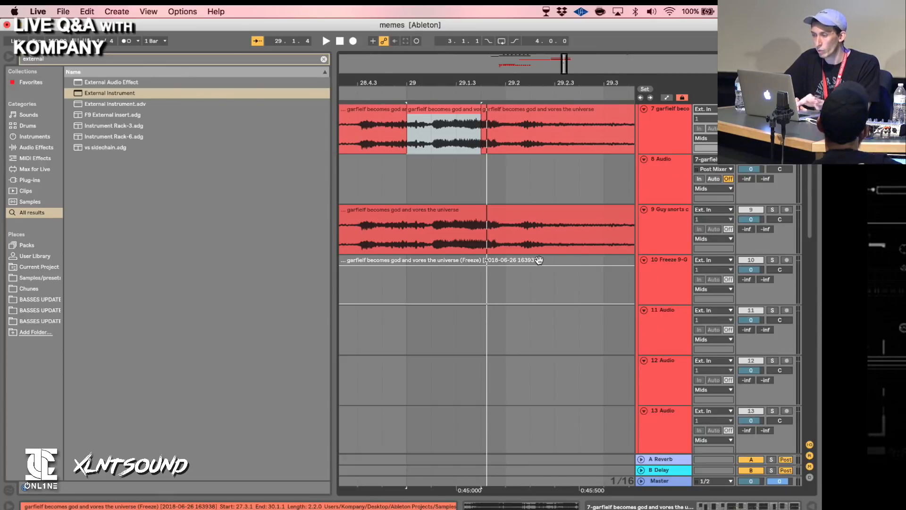
pyautogui.scroll(2, 781, 226)
pyautogui.click(786, 206)
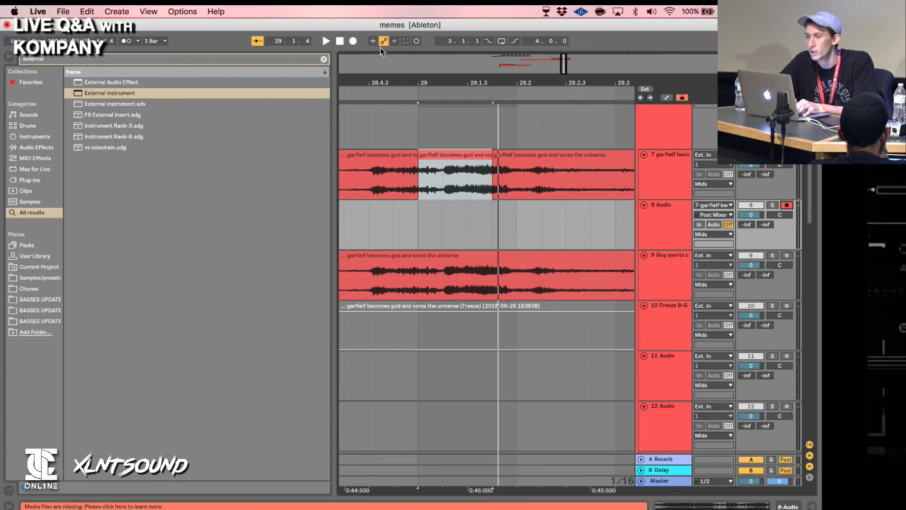
# Record the pitched phrase onto track 8 from bar 29, and split off and delete the excess after 29.1.4.
pyautogui.click(352, 41)
pyautogui.press('space')
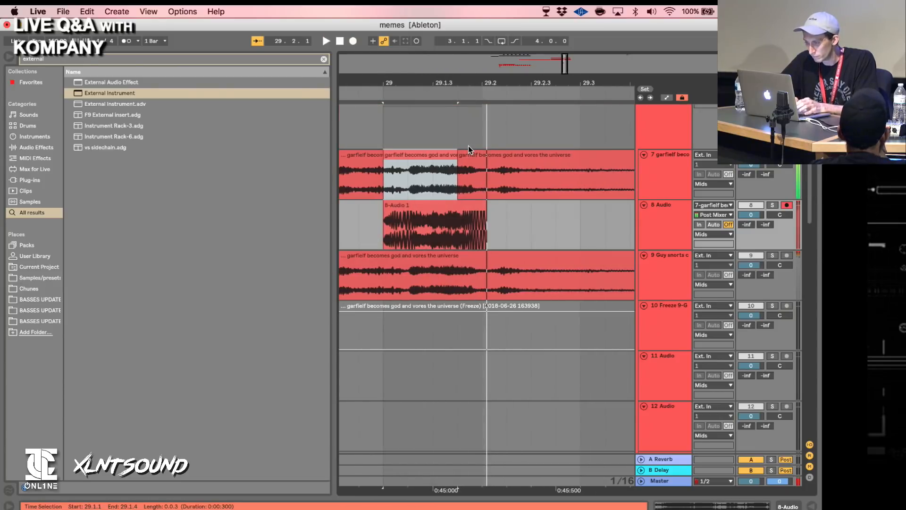
pyautogui.hscroll(-2, 469, 146)
pyautogui.scroll(-1, 469, 145)
pyautogui.click(519, 223)
pyautogui.press('super+e')
pyautogui.click(529, 194)
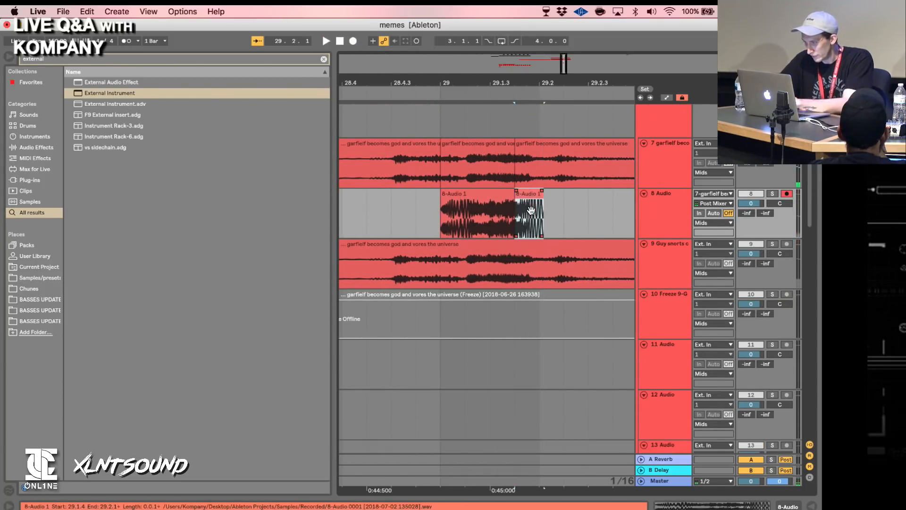
pyautogui.press('Delete')
# Solo track 8 and play the trimmed recording.
pyautogui.click(462, 195)
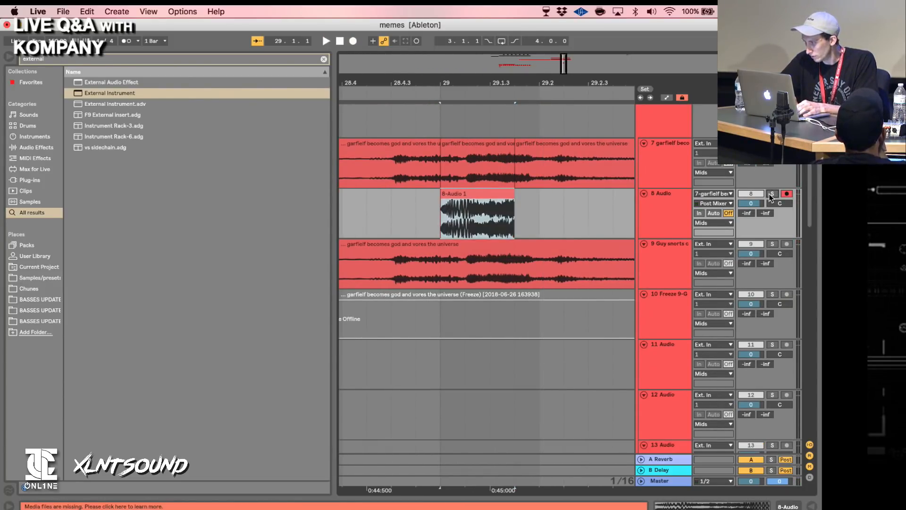
pyautogui.click(771, 194)
pyautogui.press('space')
pyautogui.press('space')
pyautogui.press('space')
pyautogui.press('space')
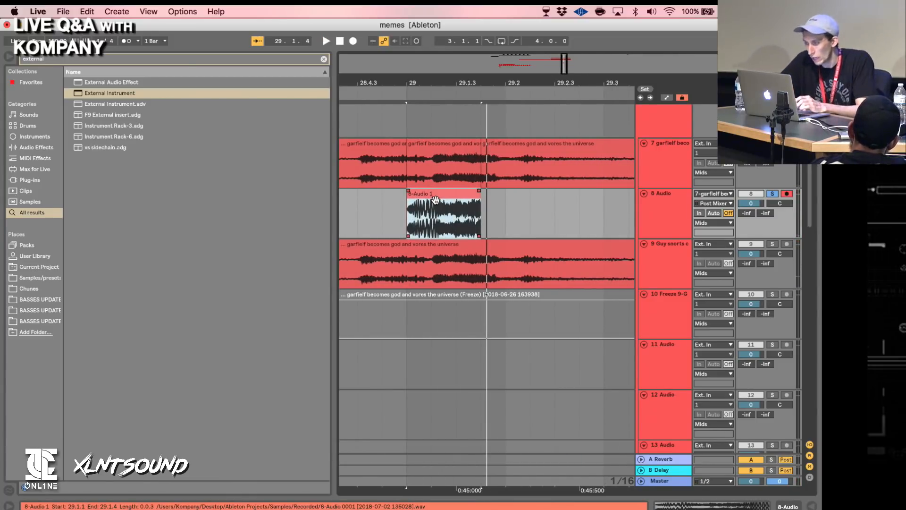
# Copy the trimmed recording over the matching phrase on track 7, unsolo track 8 and play the result.
pyautogui.moveTo(435, 202); pyautogui.dragTo(435, 152)
pyautogui.click(772, 193)
pyautogui.click(352, 171)
pyautogui.press('space')
pyautogui.press('space')
pyautogui.press('space')
pyautogui.press('space')
# Record the replaced phrase from track 7 onto track 8 again, starting at bar 29.
pyautogui.click(429, 144)
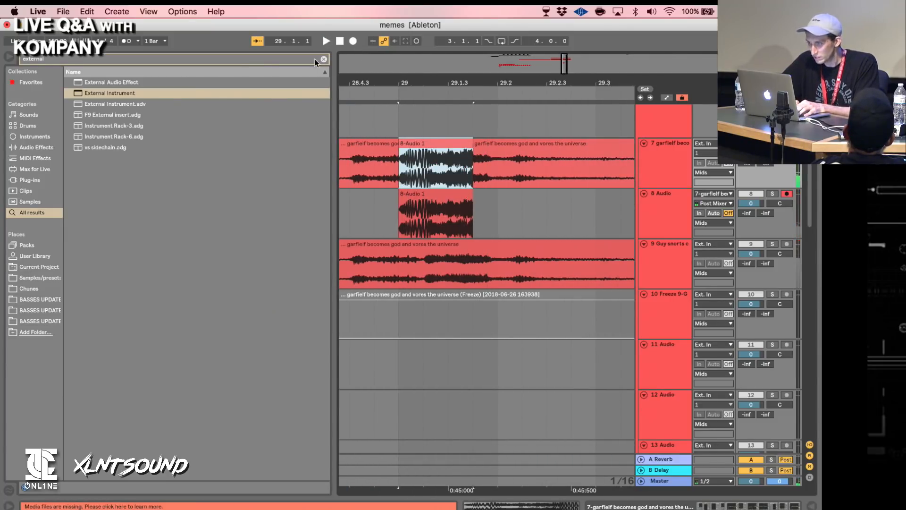
pyautogui.click(353, 41)
pyautogui.press('space')
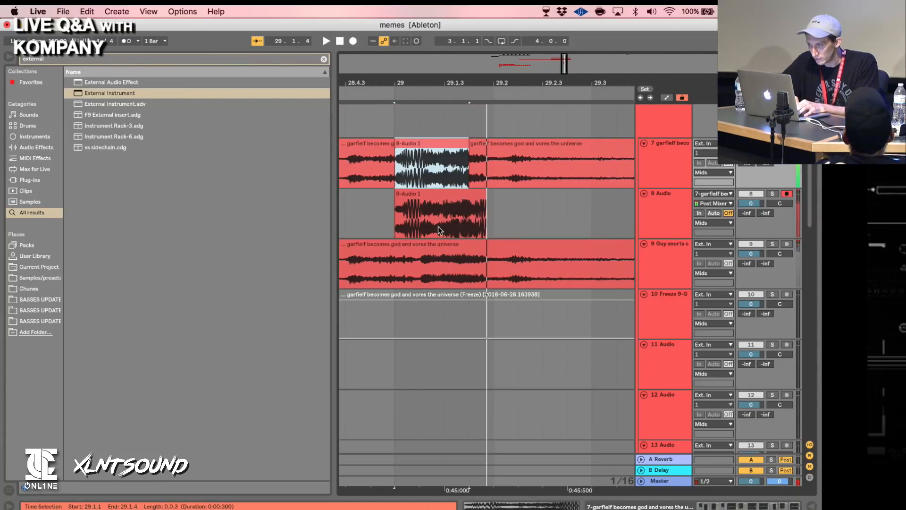
# Copy the new track 8 recording between 29.1.1 and 29.1.4 and paste it over the phrase on track 7.
pyautogui.click(402, 223)
pyautogui.moveTo(402, 223); pyautogui.dragTo(463, 215)
pyautogui.press('super+c')
pyautogui.click(408, 173)
pyautogui.press('super+v')
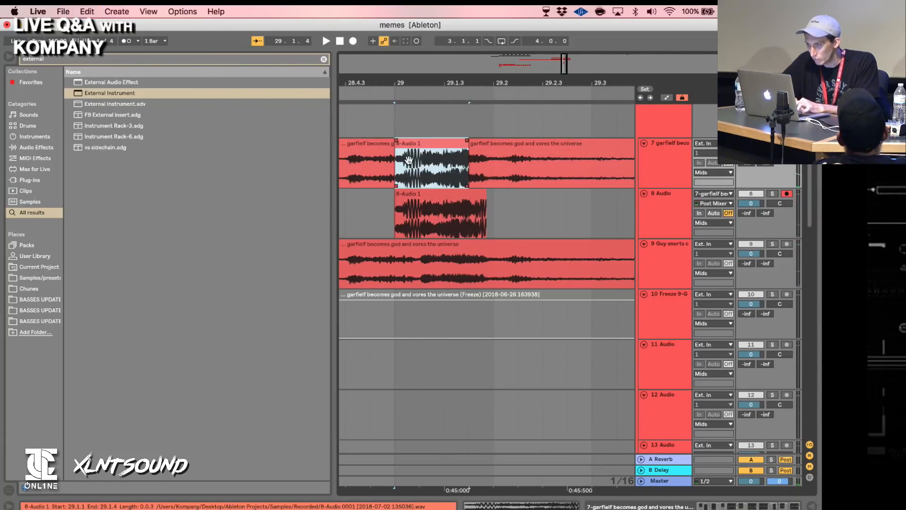
# Set the pasted 8-Audio clip's segment BPM to 300 and play it.
pyautogui.doubleClick(429, 142)
pyautogui.click(130, 244)
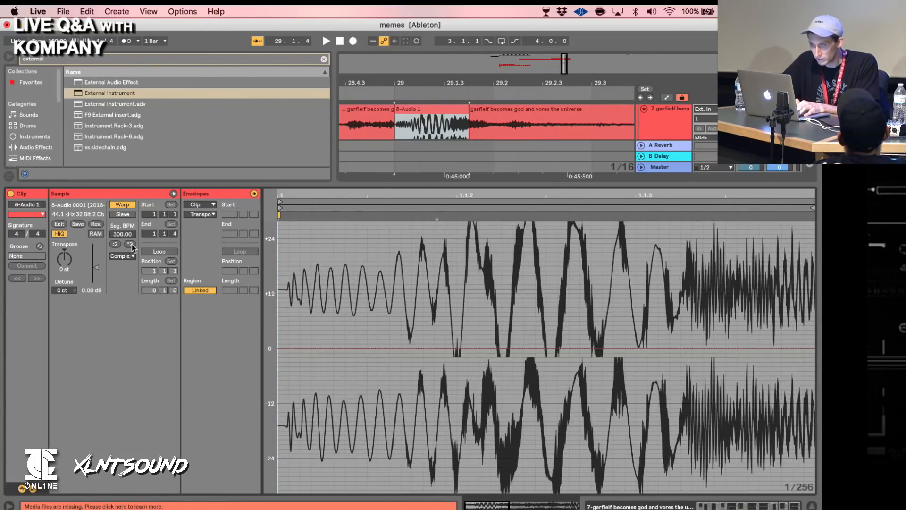
pyautogui.click(465, 155)
pyautogui.press('space')
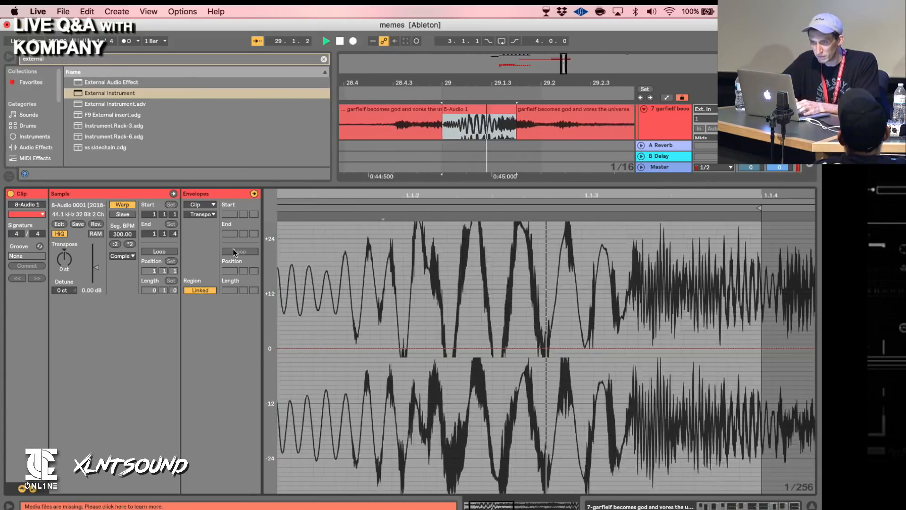
# Set the pasted clip's segment BPM to 150, and try reversing the clip before undoing the reversal.
pyautogui.click(116, 244)
pyautogui.click(97, 224)
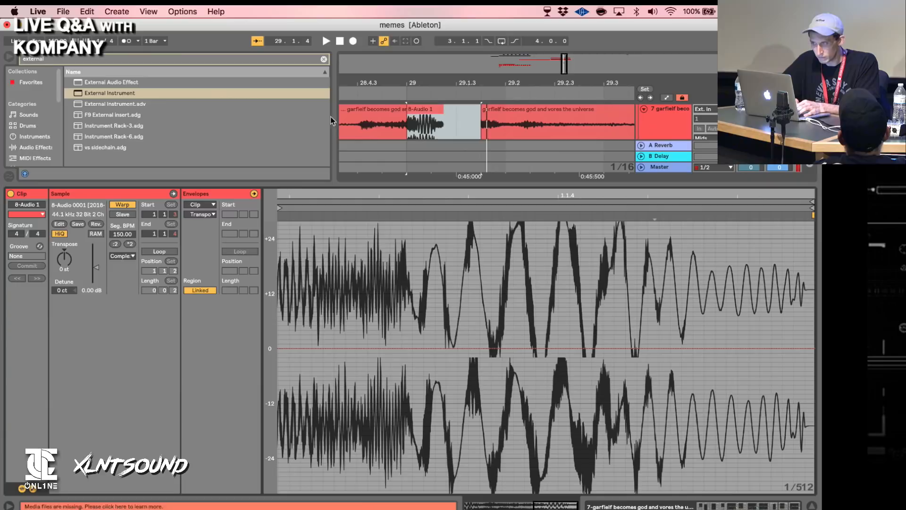
pyautogui.click(437, 112)
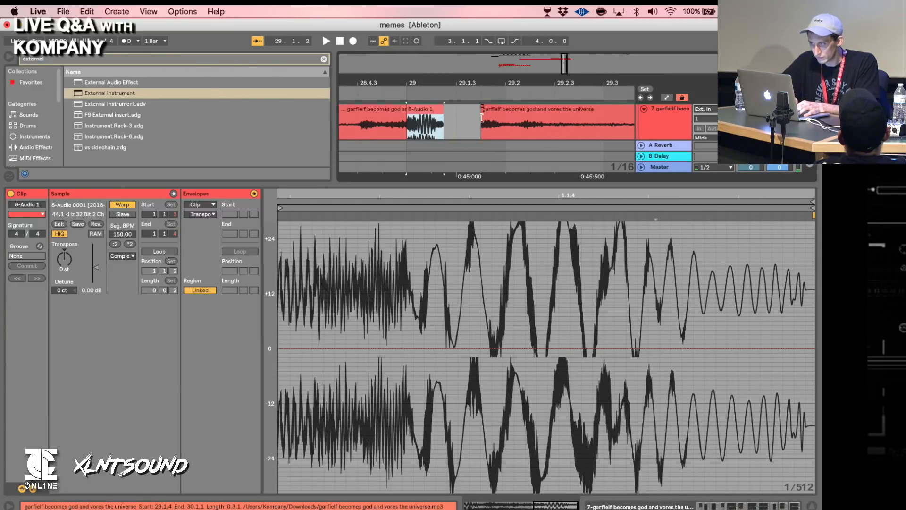
pyautogui.moveTo(424, 112); pyautogui.dragTo(464, 119)
pyautogui.press('super+z')
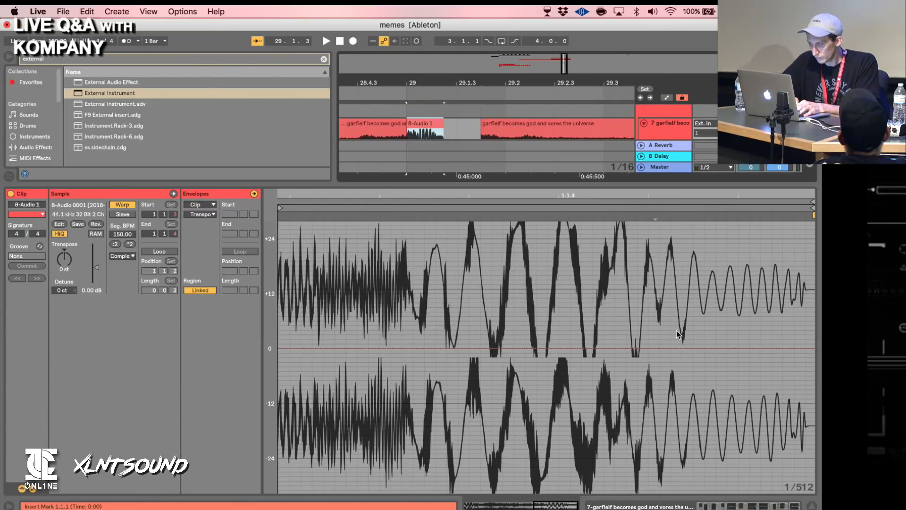
pyautogui.press('super+z')
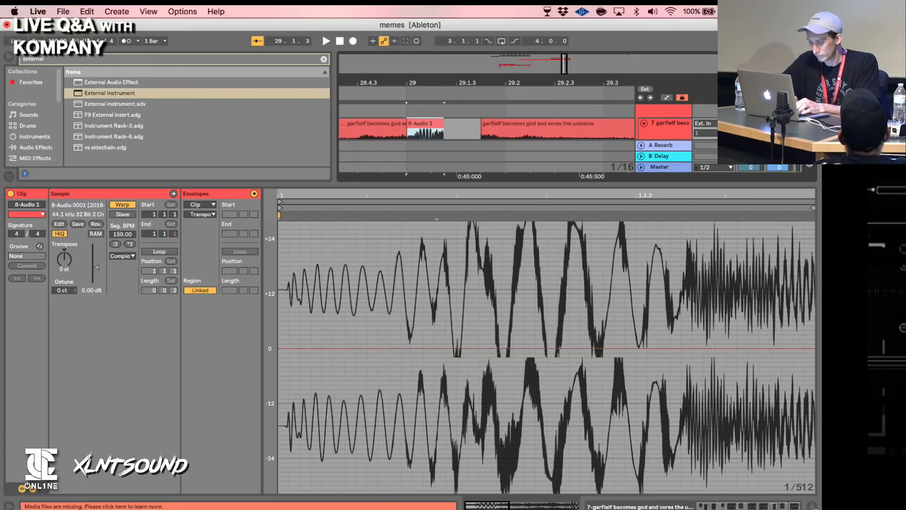
pyautogui.press('super+alt+l')
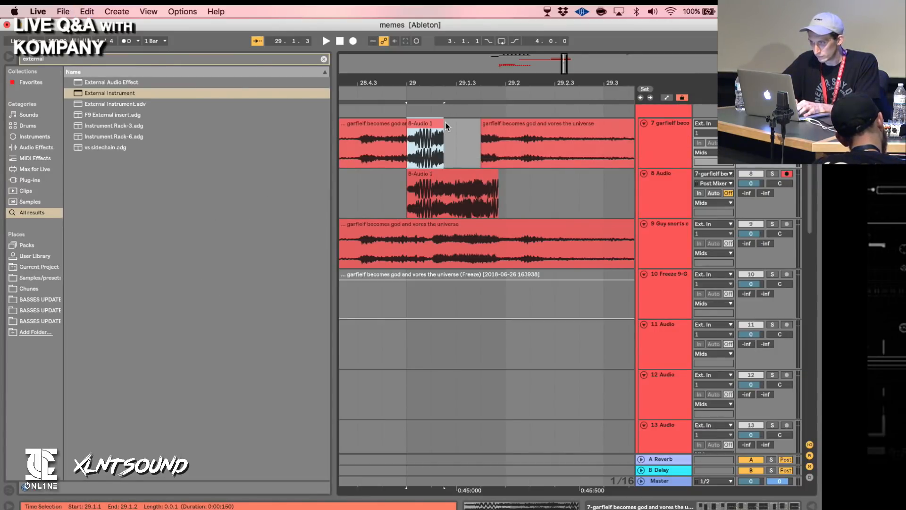
# Extend the 8-Audio clip on track 7 to fill the gap before the next clip, and reverse it.
pyautogui.moveTo(493, 128); pyautogui.dragTo(602, 124)
pyautogui.moveTo(437, 85); pyautogui.dragTo(542, 67)
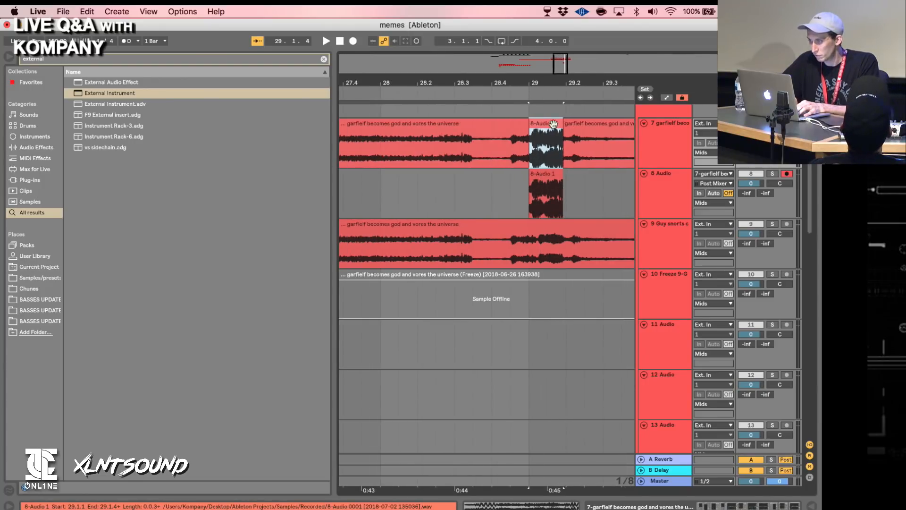
pyautogui.press('space')
pyautogui.press('space')
pyautogui.doubleClick(448, 133)
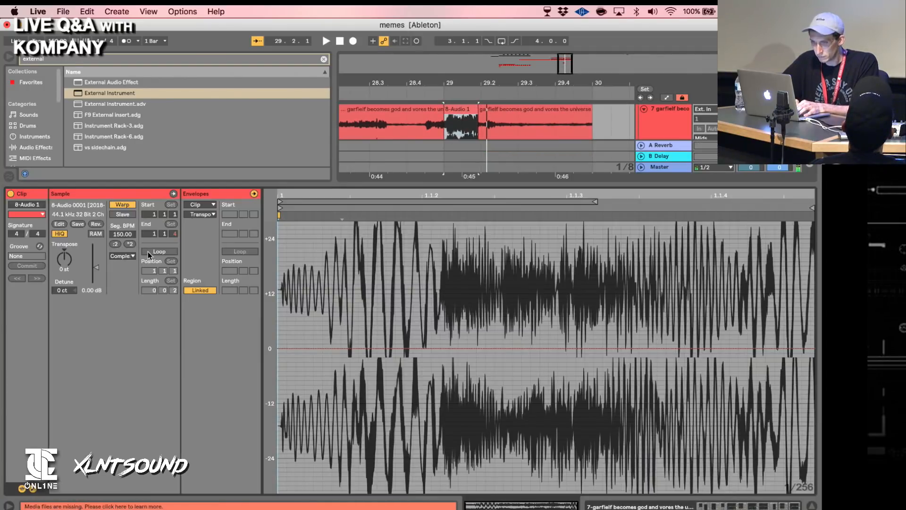
pyautogui.press('Right')
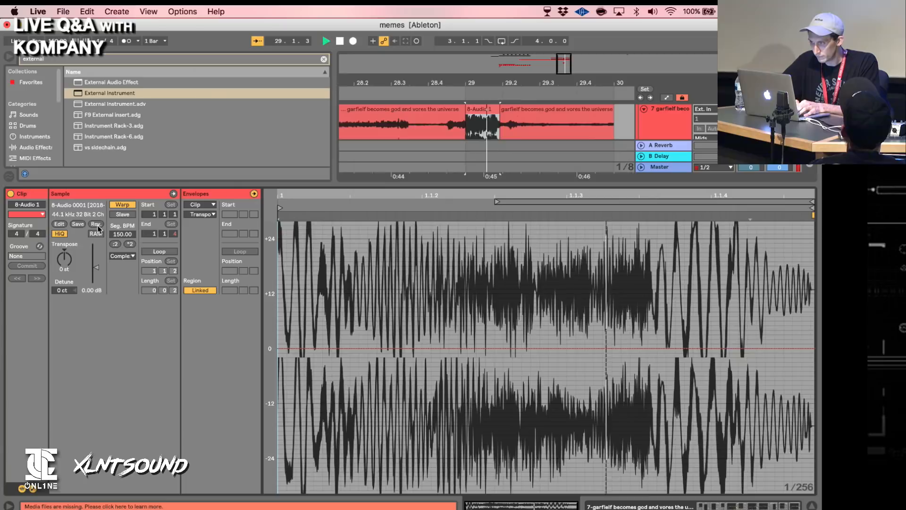
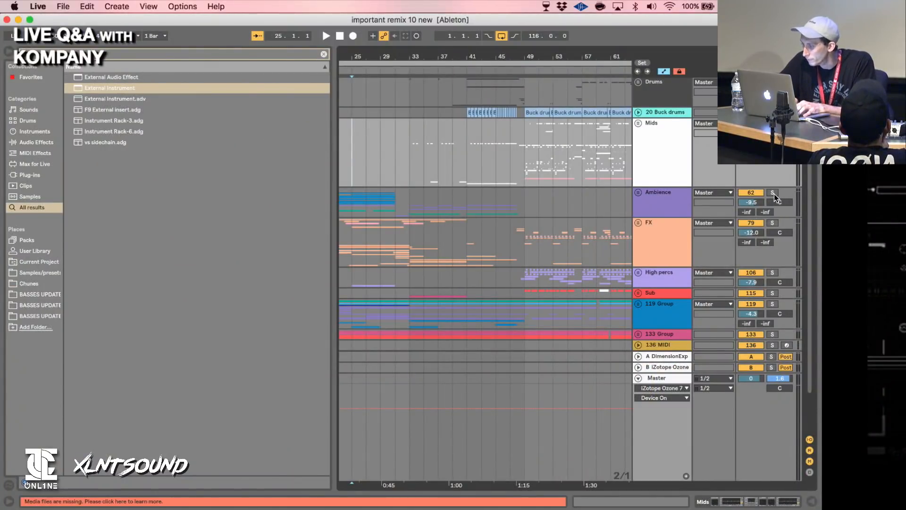
# Play the remix arrangement from bar 31 to hear the transition into the section at bar 33.
pyautogui.hscroll(-5, 472, 285)
pyautogui.scroll(1, 472, 285)
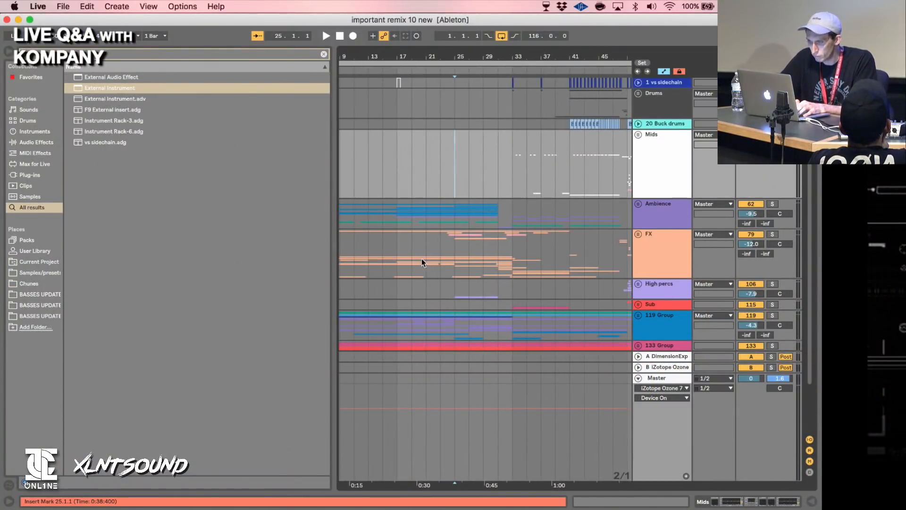
pyautogui.click(451, 261)
pyautogui.press('space')
pyautogui.click(522, 255)
pyautogui.press('space')
pyautogui.press('space')
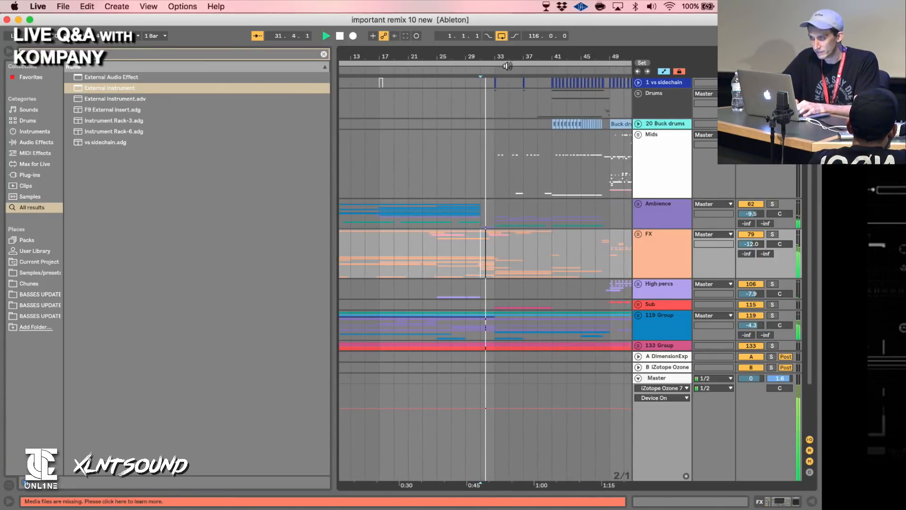
pyautogui.moveTo(506, 56); pyautogui.dragTo(506, 75)
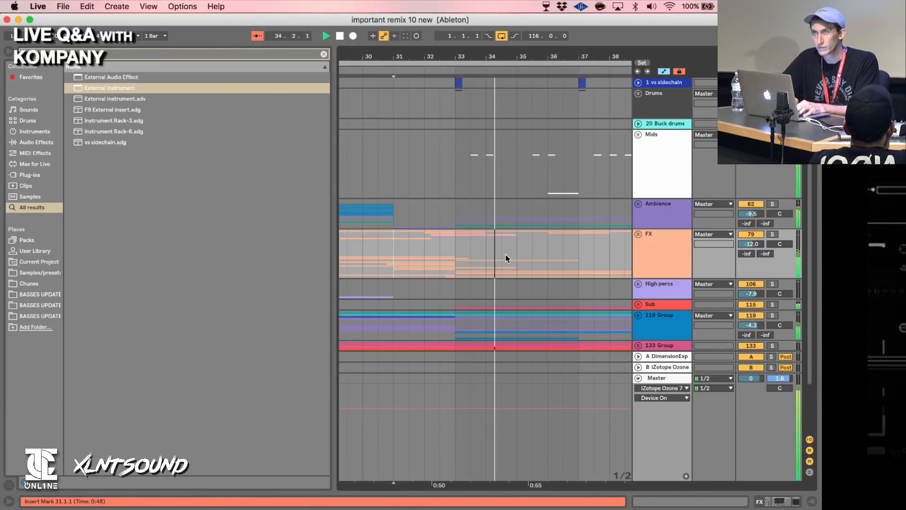
pyautogui.press('space')
# Unfold the Ambience group, show the device chain of the 72 V_RIOT synth track and play from bar 33.
pyautogui.click(465, 267)
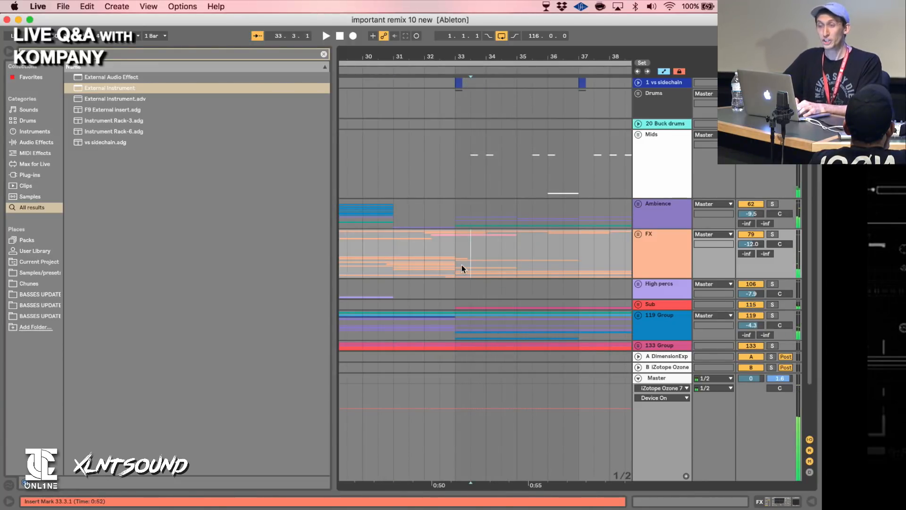
pyautogui.click(640, 204)
pyautogui.scroll(-5, 641, 203)
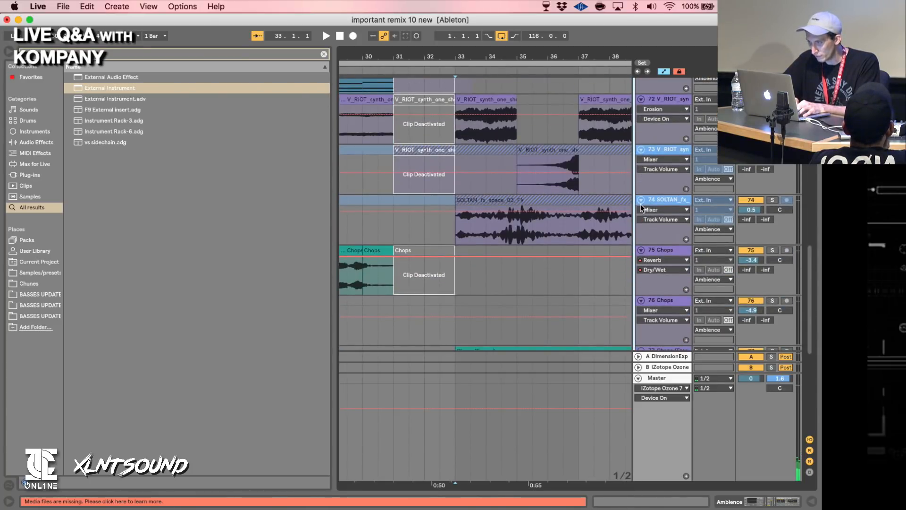
pyautogui.scroll(2, 641, 204)
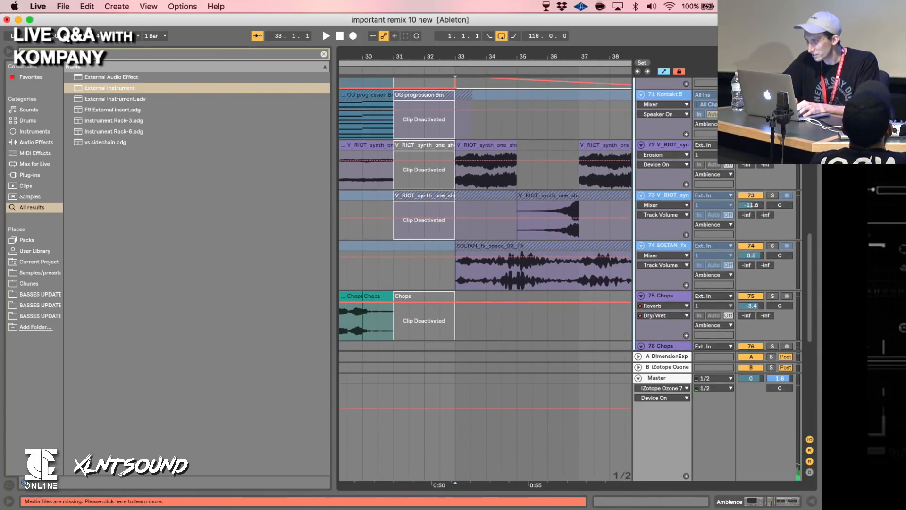
pyautogui.click(715, 144)
pyautogui.click(757, 506)
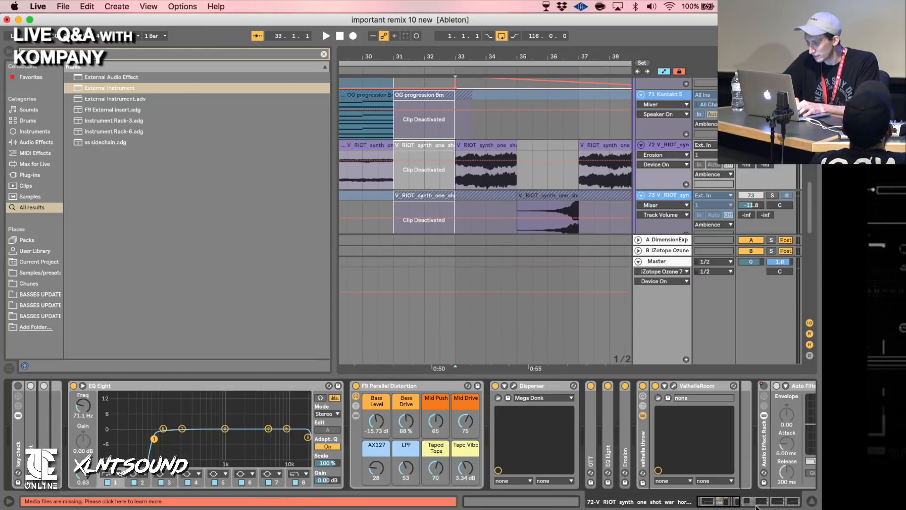
pyautogui.press('space')
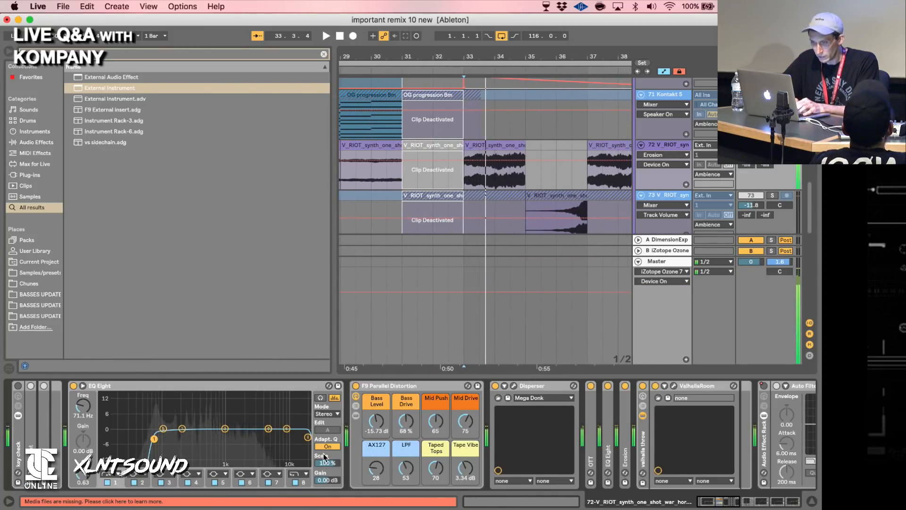
# Group all devices from the first EQ Eight through the last EQ Eight on track 72 into an Audio Effect Rack.
pyautogui.click(166, 387)
pyautogui.hscroll(15, 166, 388)
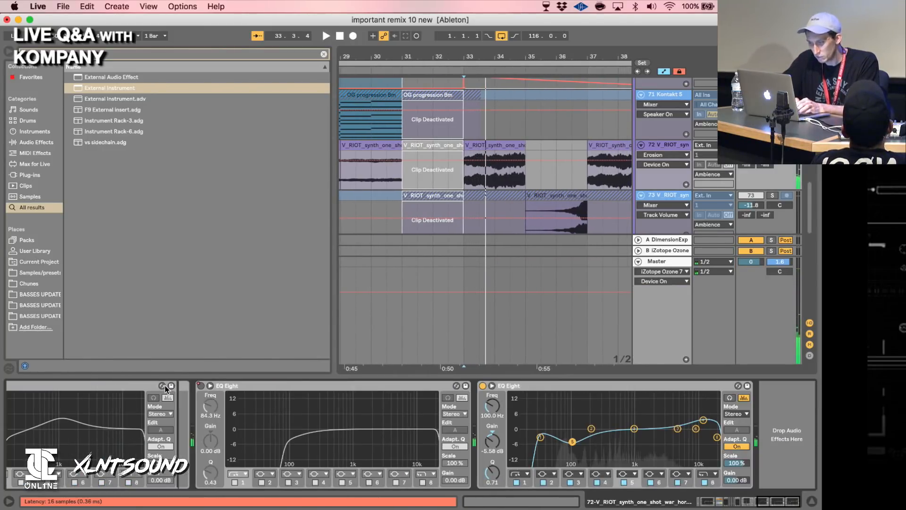
pyautogui.click(574, 387)
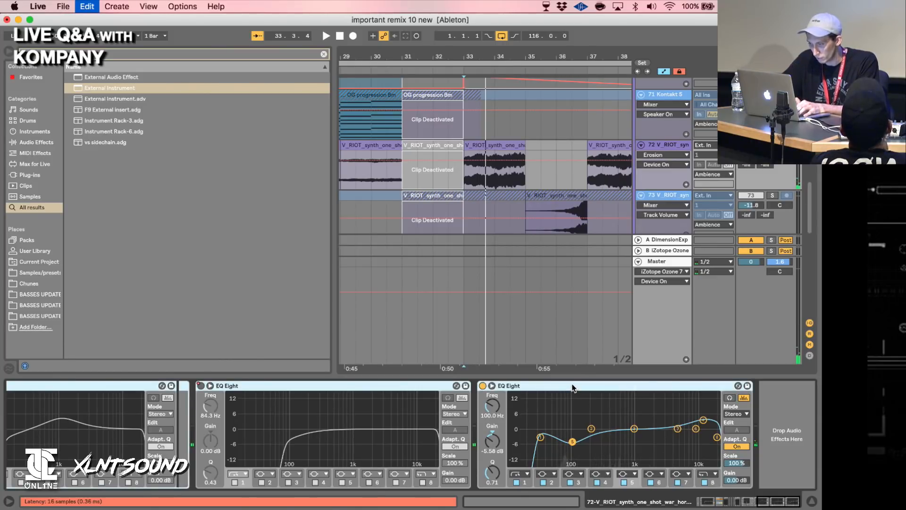
pyautogui.press('super+g')
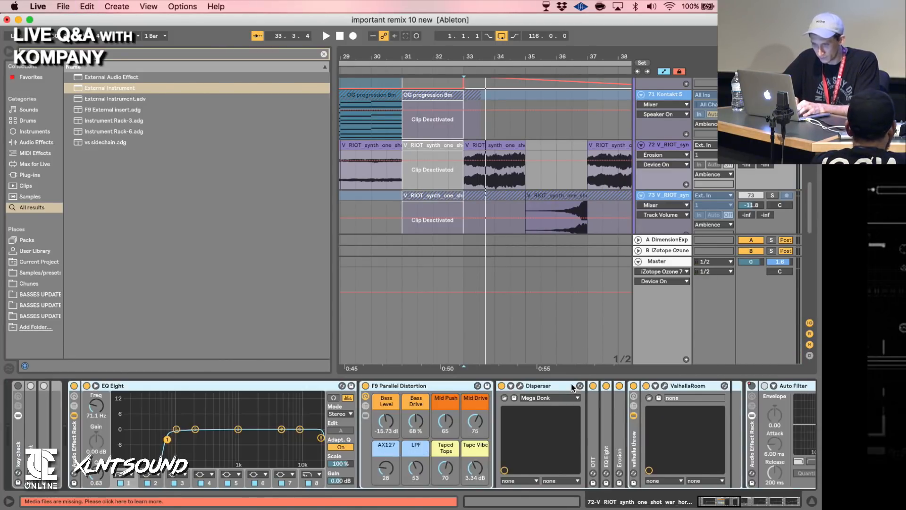
# Play the synth through the new Audio Effect Rack, and switch the rack off to hear the sound without it.
pyautogui.press('space')
pyautogui.press('space')
pyautogui.click(74, 386)
pyautogui.press('space')
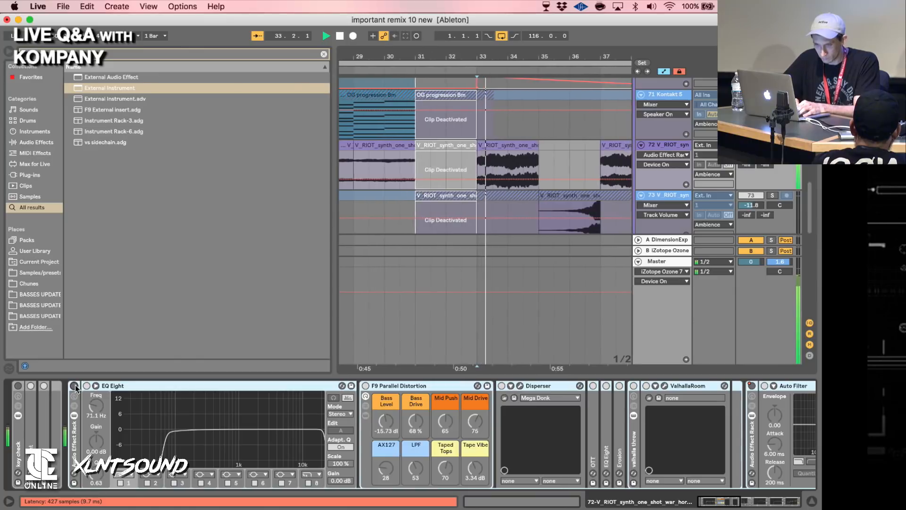
# Switch the Audio Effect Rack on track 72 back on and play the synth with its effects from bar 33.
pyautogui.click(74, 385)
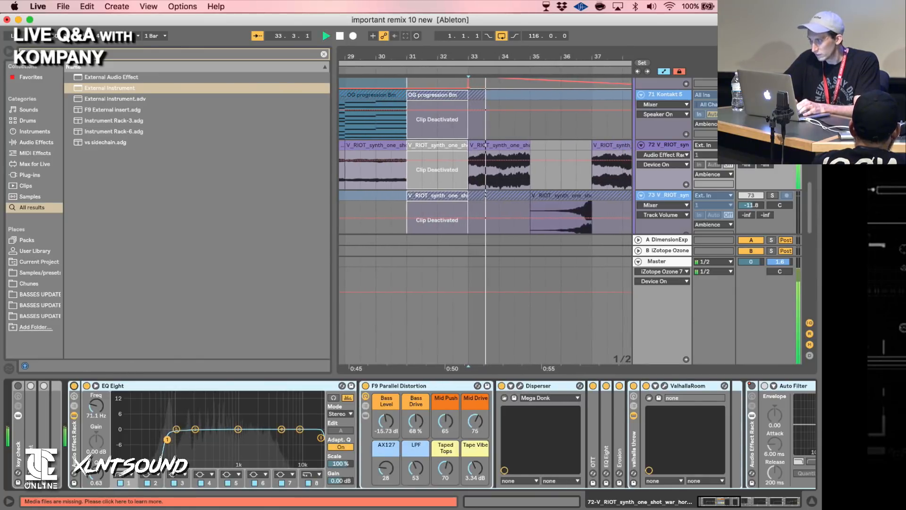
pyautogui.press('space')
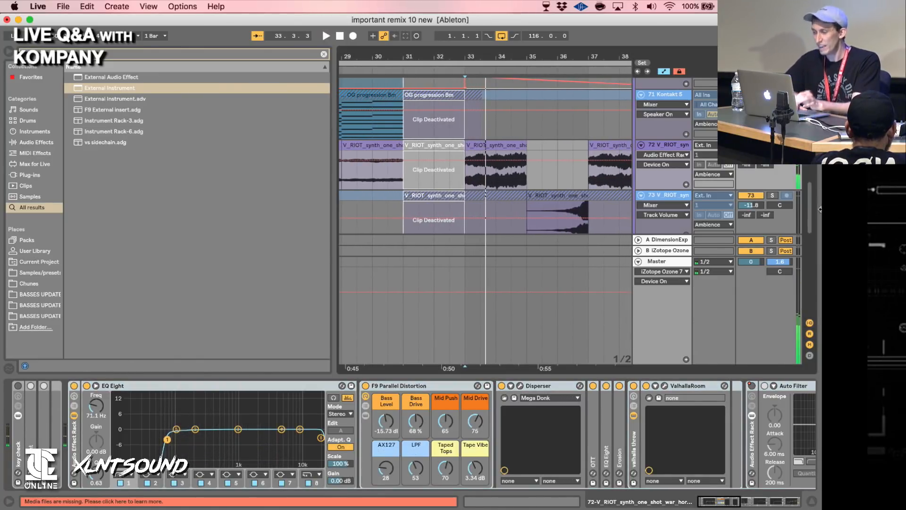
pyautogui.scroll(-5, 747, 196)
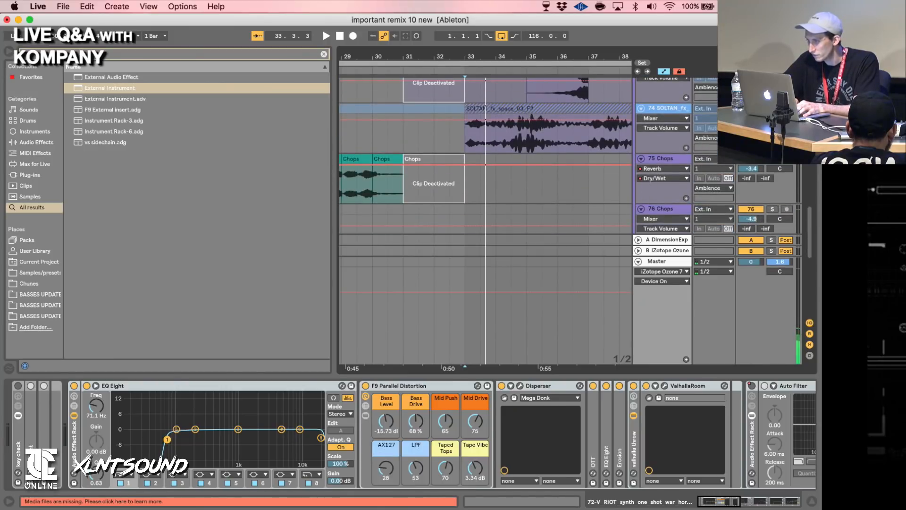
pyautogui.press('space')
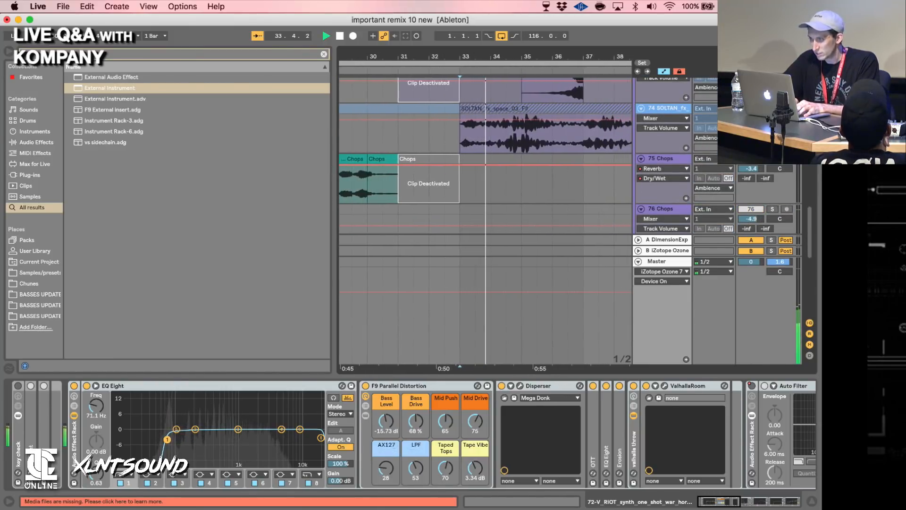
pyautogui.press('space')
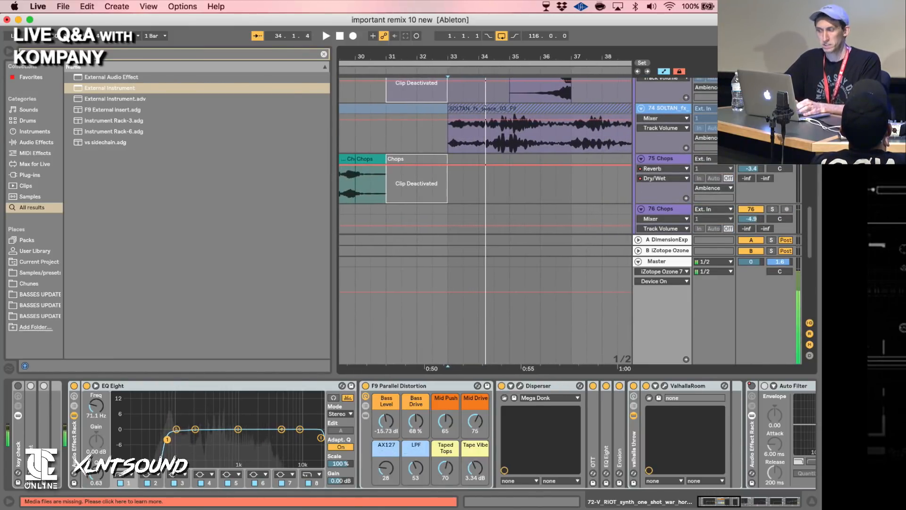
# Solo track 77, show the device chain of its Chops (Freeze) clip and play the clip from bar 33.
pyautogui.click(807, 503)
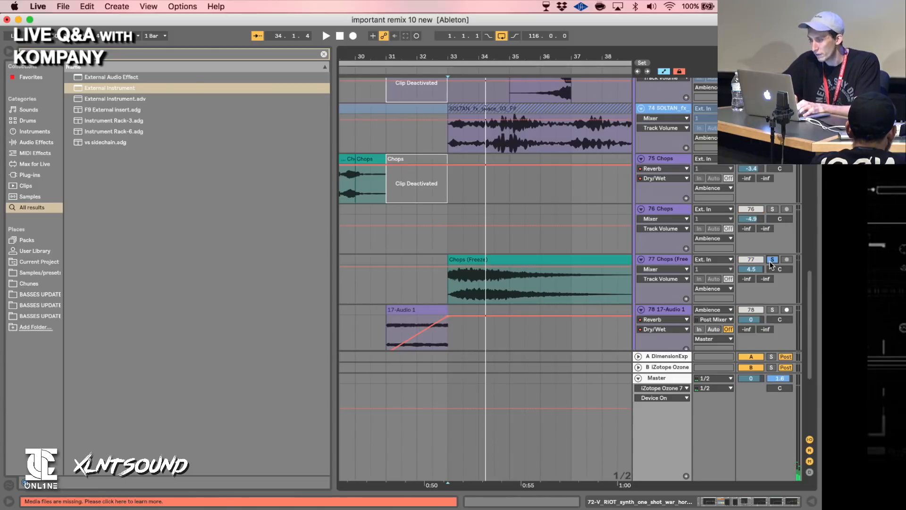
pyautogui.click(486, 258)
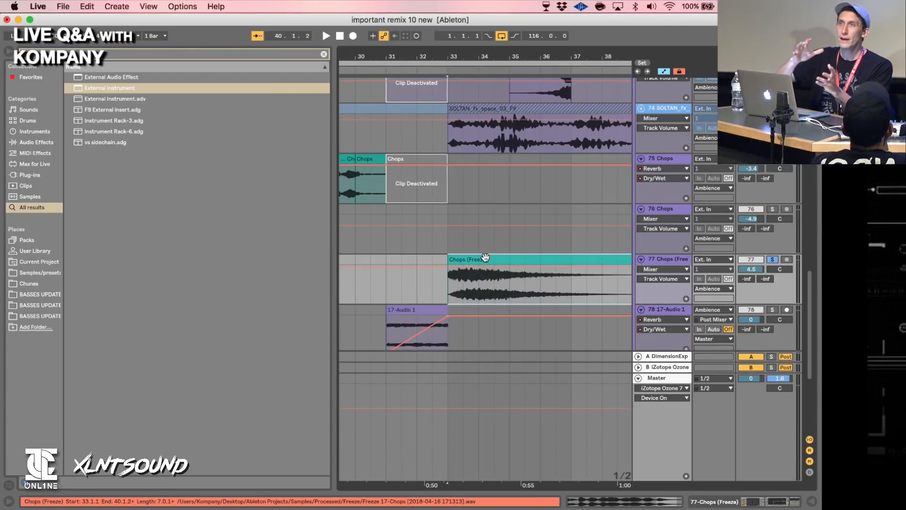
pyautogui.click(733, 503)
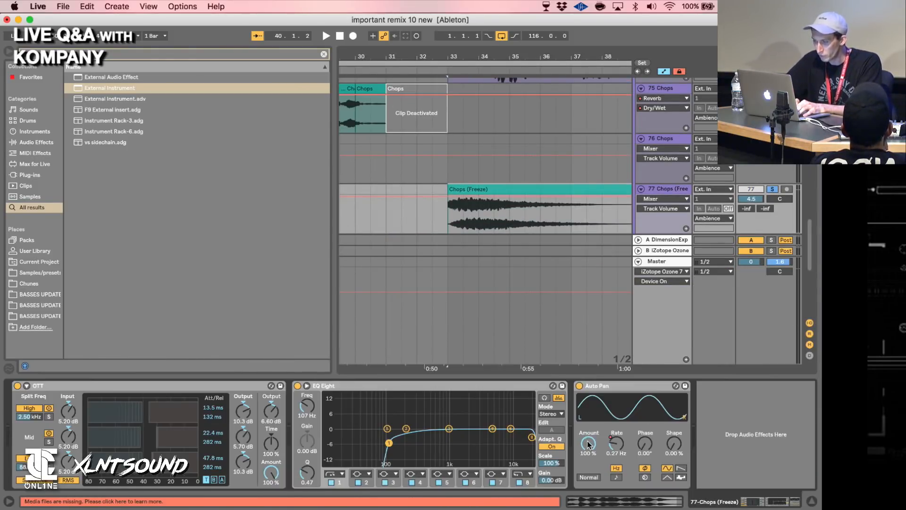
pyautogui.press('space')
pyautogui.moveTo(616, 447); pyautogui.dragTo(637, 472)
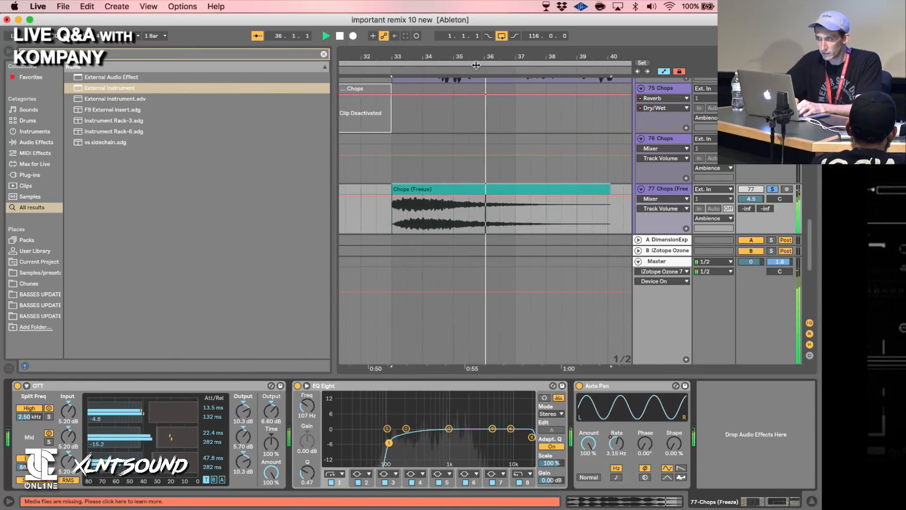
pyautogui.moveTo(470, 60); pyautogui.dragTo(470, 52)
pyautogui.press('space')
# Switch off OTT and Auto Pan on track 77, play the Chops (Freeze) clip and view its sample waveform.
pyautogui.click(18, 386)
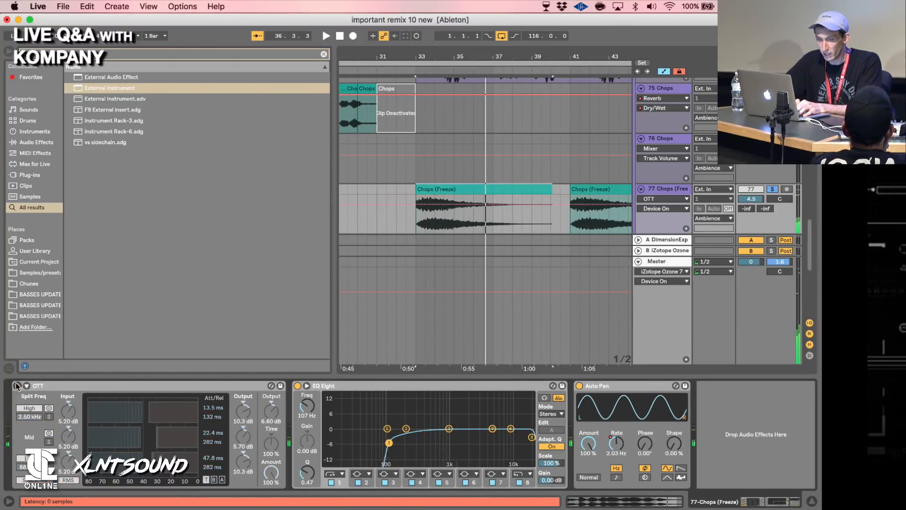
pyautogui.press('space')
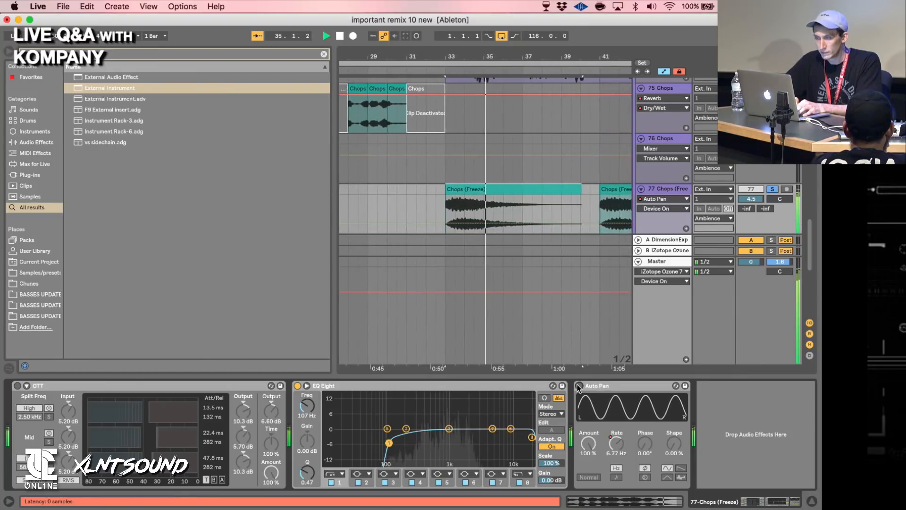
pyautogui.doubleClick(451, 189)
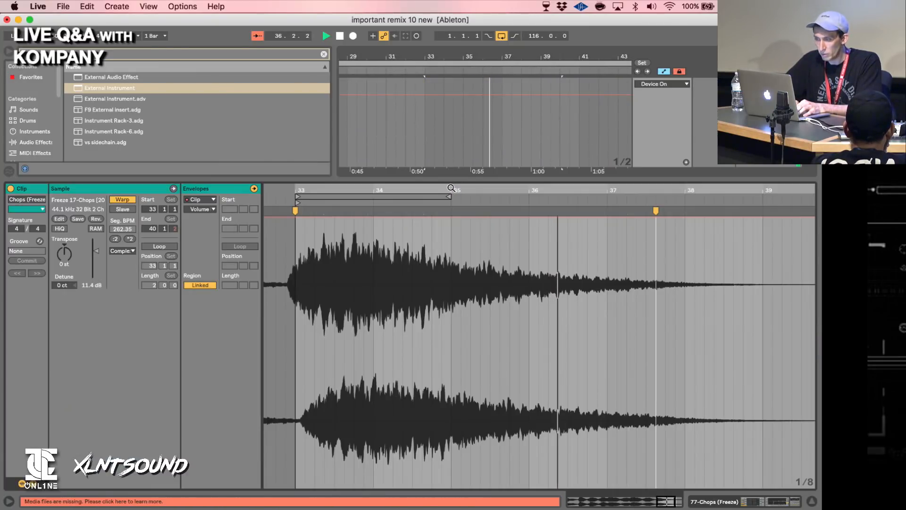
pyautogui.click(816, 502)
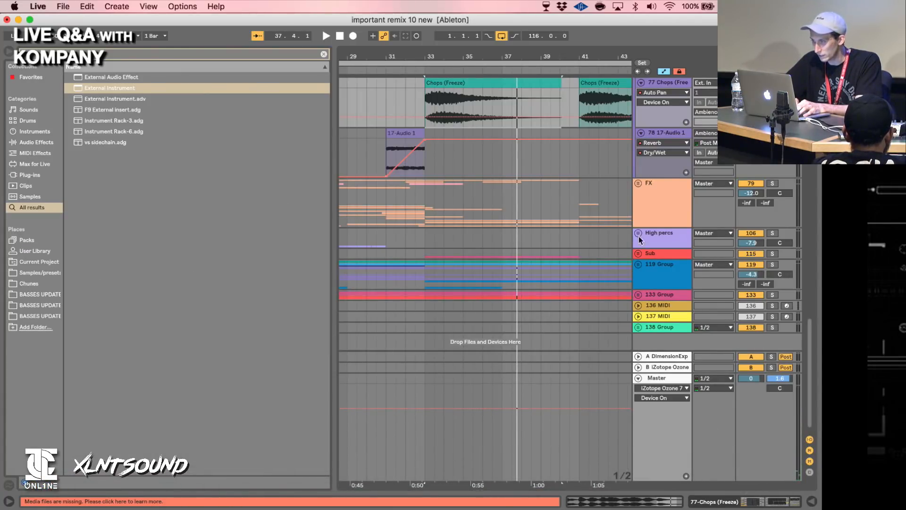
pyautogui.click(778, 503)
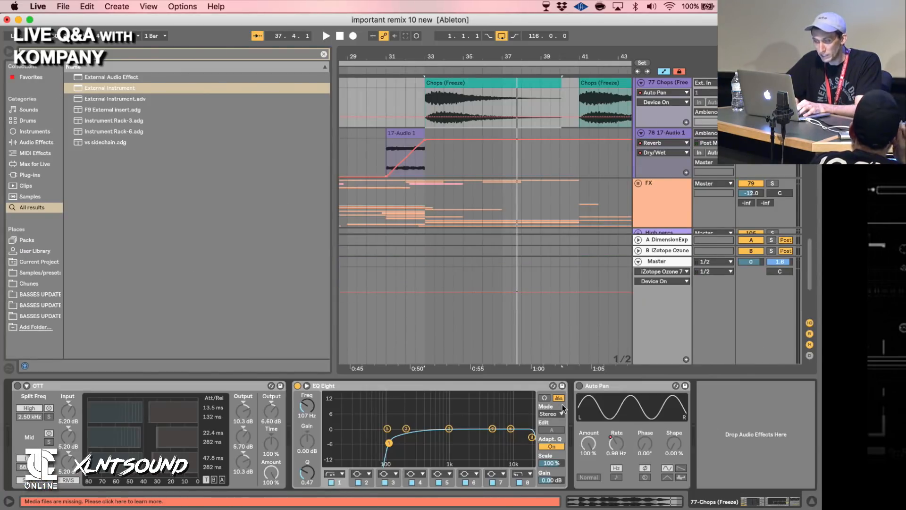
# Switch OTT and Auto Pan back on and play the Chops (Freeze) clip from bar 33 with the effects.
pyautogui.press('space')
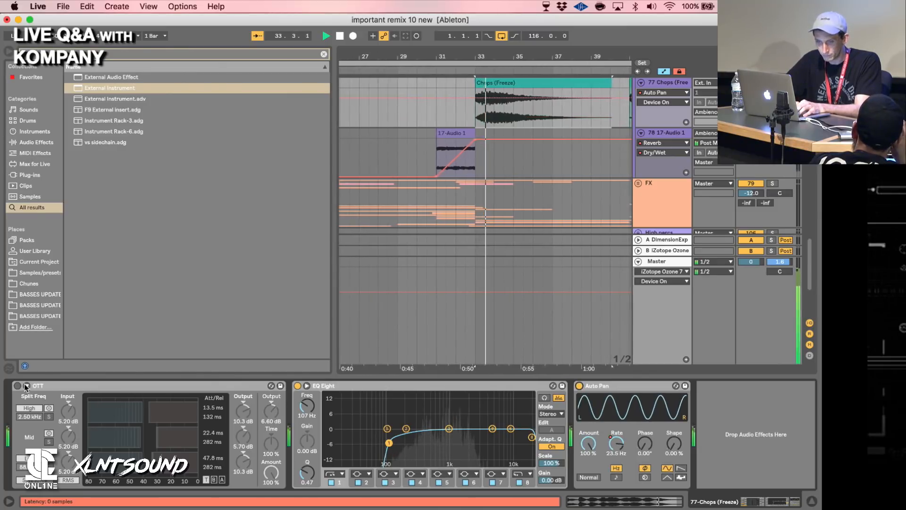
pyautogui.scroll(5, 423, 284)
pyautogui.press('space')
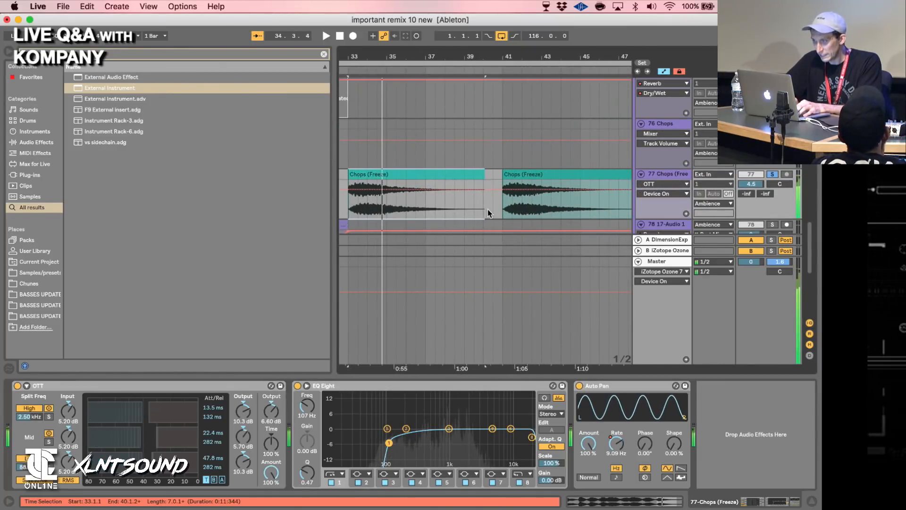
# Play the second Chops (Freeze) clip on track 77 from bar 41.
pyautogui.click(514, 181)
pyautogui.click(513, 175)
pyautogui.press('space')
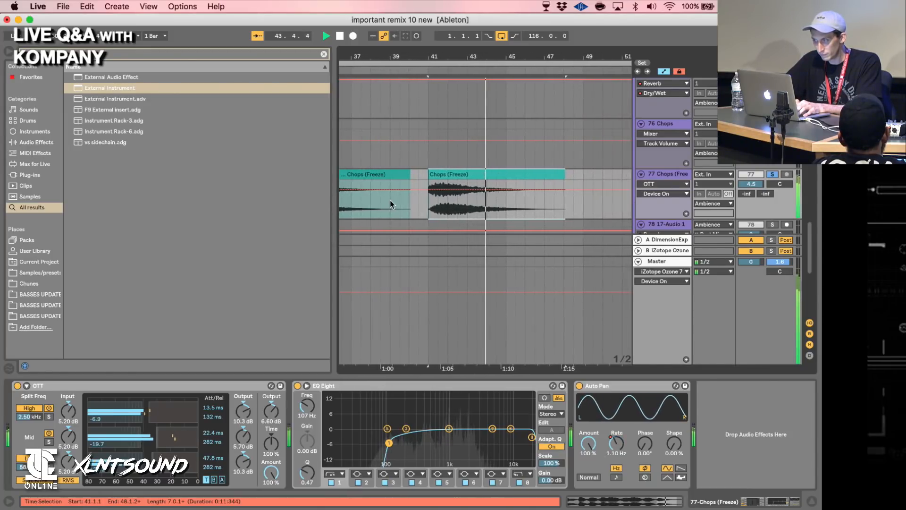
pyautogui.hscroll(-3, 391, 203)
pyautogui.scroll(-5, 391, 203)
pyautogui.press('space')
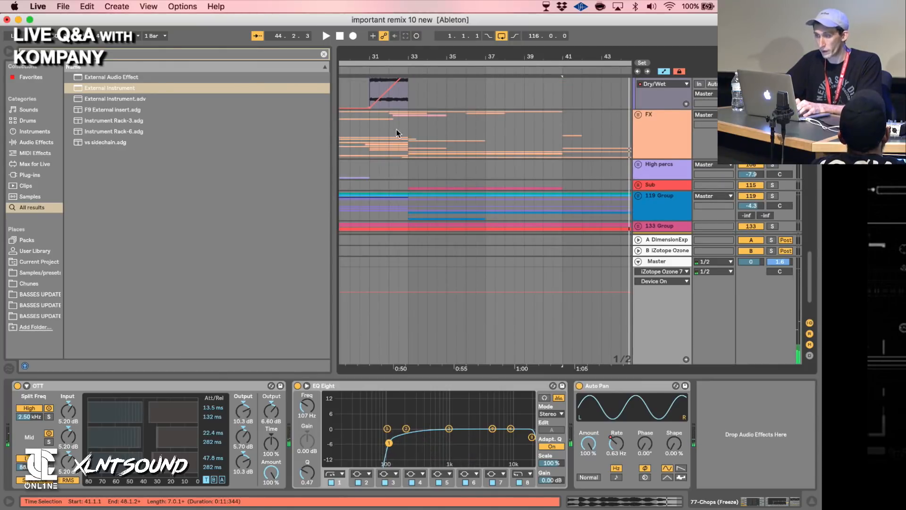
# Unfold the FX group, play it from bar 33 and look through its tracks down to the KSHMR orchestra sounds.
pyautogui.click(404, 130)
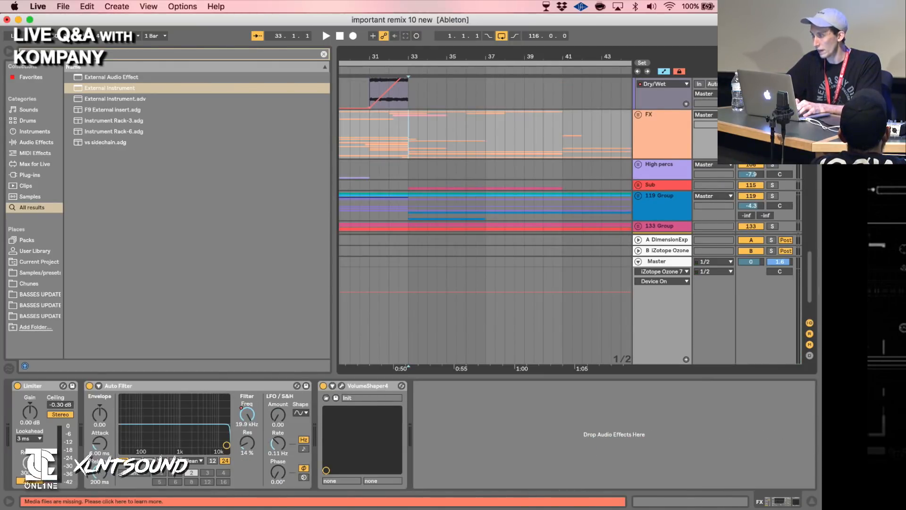
pyautogui.press('space')
pyautogui.click(639, 116)
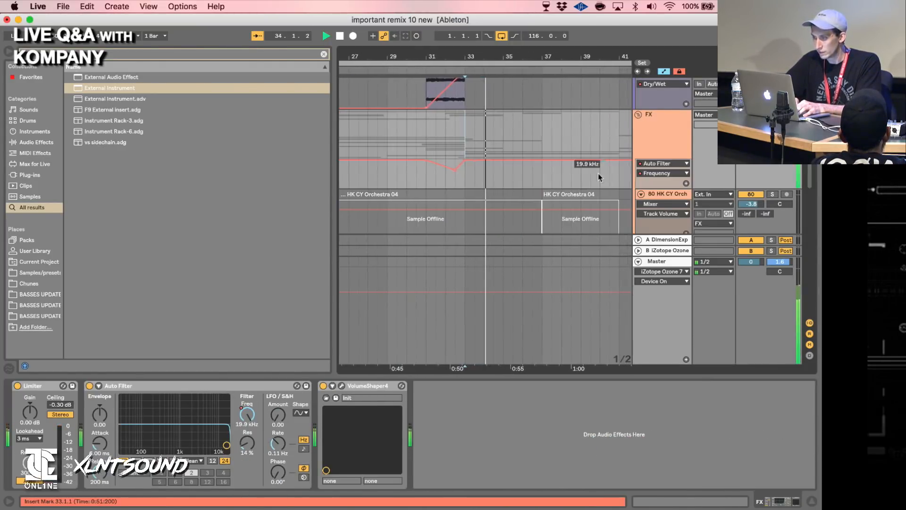
pyautogui.scroll(-10, 593, 193)
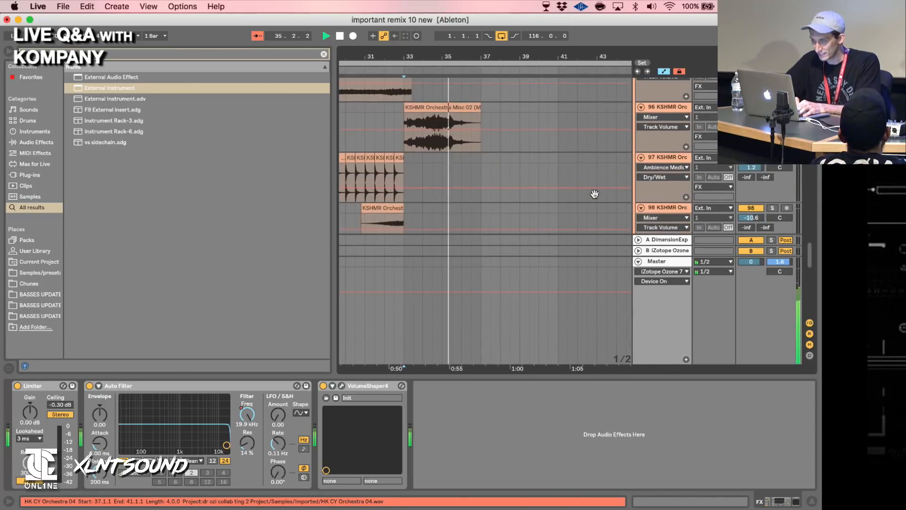
pyautogui.press('space')
# Solo the KSHMR Orchestra Misc 02 clip's track 96 and play from bar 33, looking through the remaining FX tracks.
pyautogui.click(751, 208)
pyautogui.press('space')
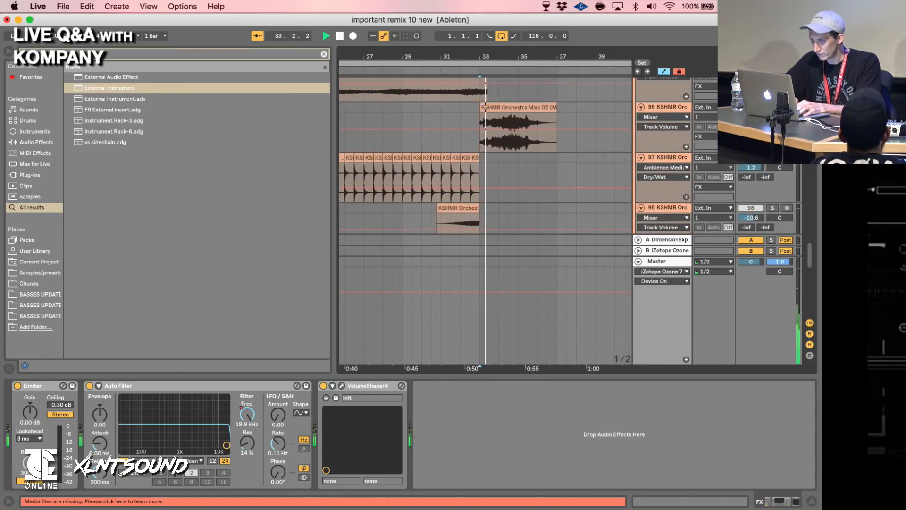
pyautogui.scroll(-10, 605, 145)
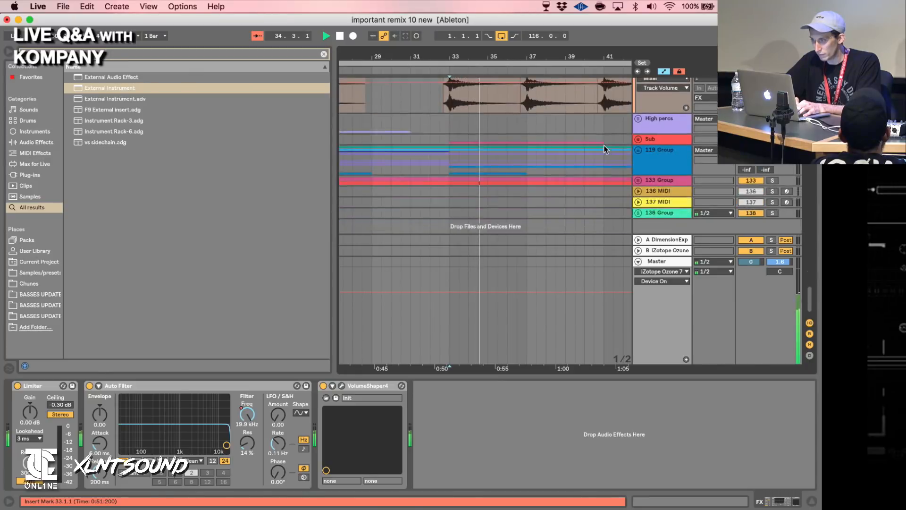
pyautogui.scroll(-2, 605, 146)
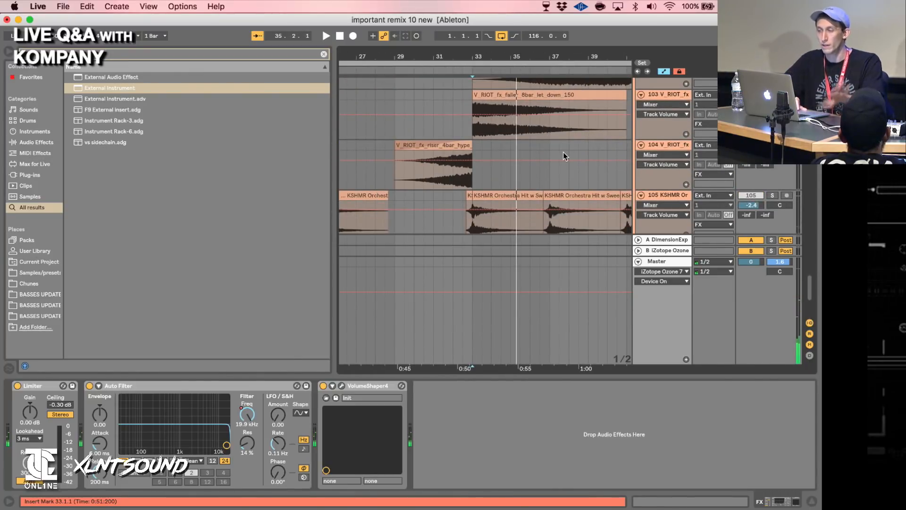
# Unsolo track 96 and play the arrangement from 40.3, leading into bar 41.
pyautogui.scroll(10, 563, 152)
pyautogui.scroll(5, 563, 152)
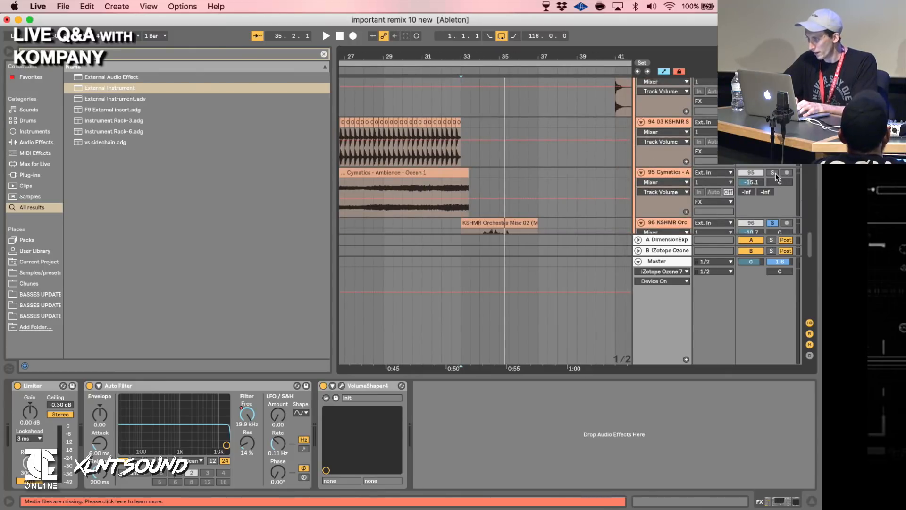
pyautogui.click(774, 173)
pyautogui.click(588, 162)
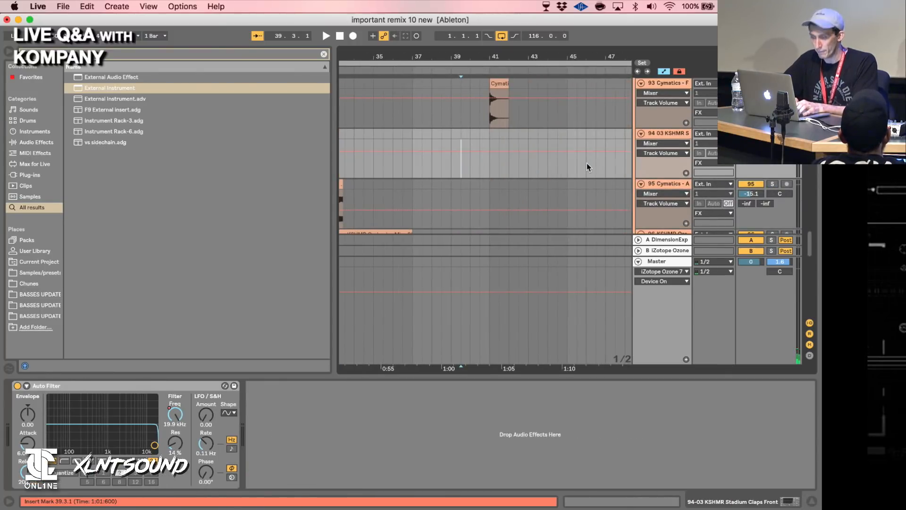
pyautogui.click(496, 162)
pyautogui.press('space')
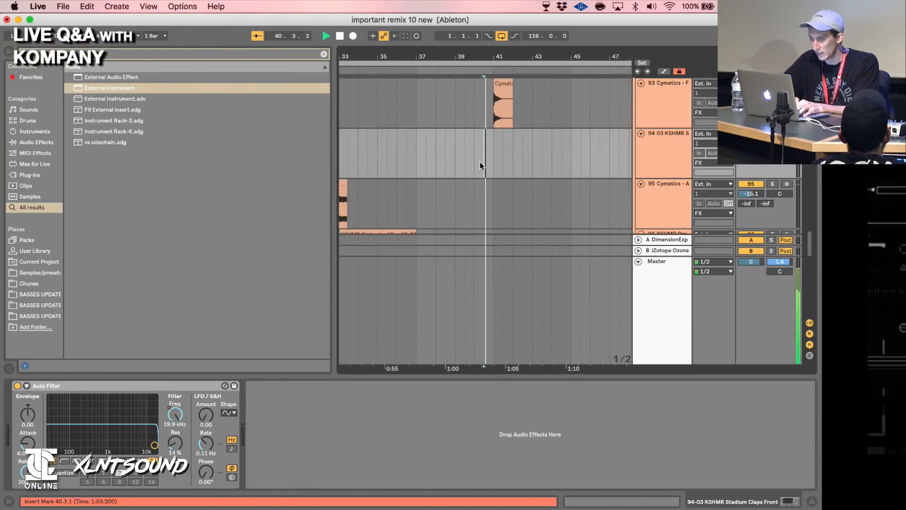
# Solo track 72 and play its V_RIOT war horn clip from bar 41.
pyautogui.scroll(20, 480, 165)
pyautogui.scroll(-3, 479, 162)
pyautogui.click(500, 168)
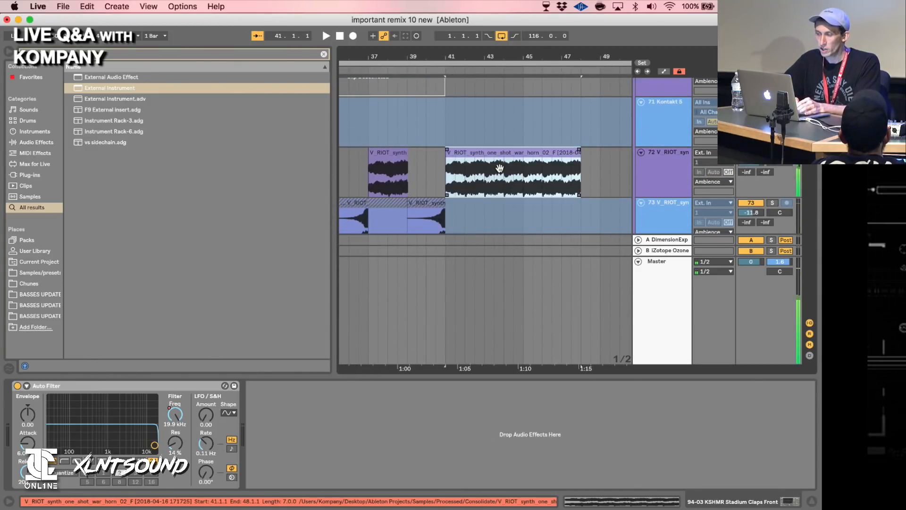
pyautogui.press('space')
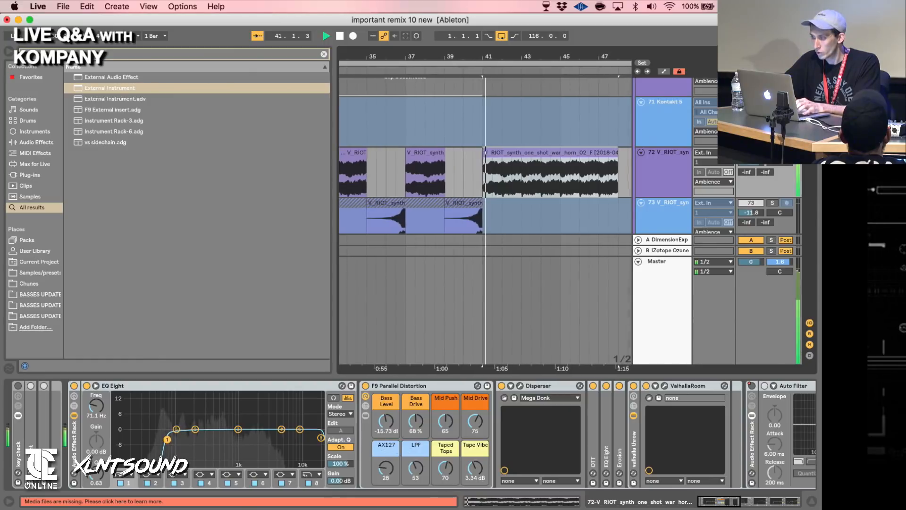
# Display the Transposition envelope of the war horn clip at bar 41, then return to the arrangement.
pyautogui.doubleClick(518, 158)
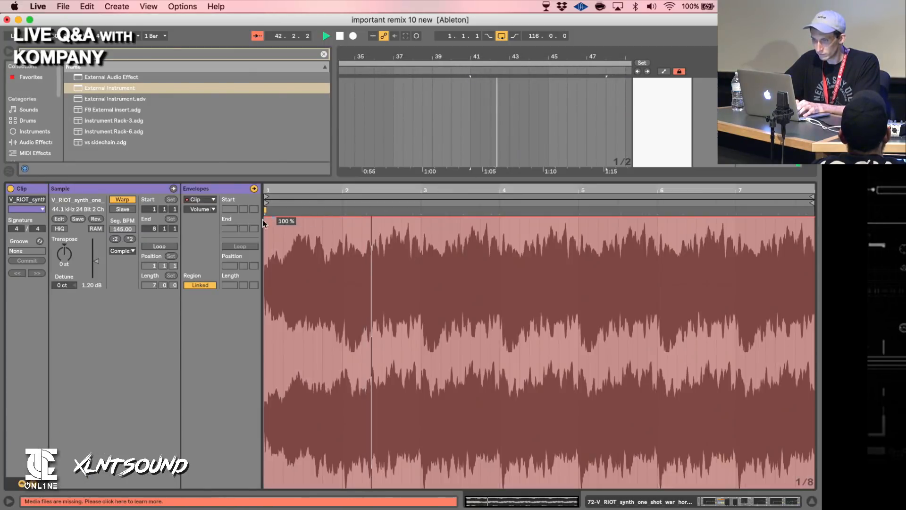
pyautogui.click(208, 209)
pyautogui.click(214, 226)
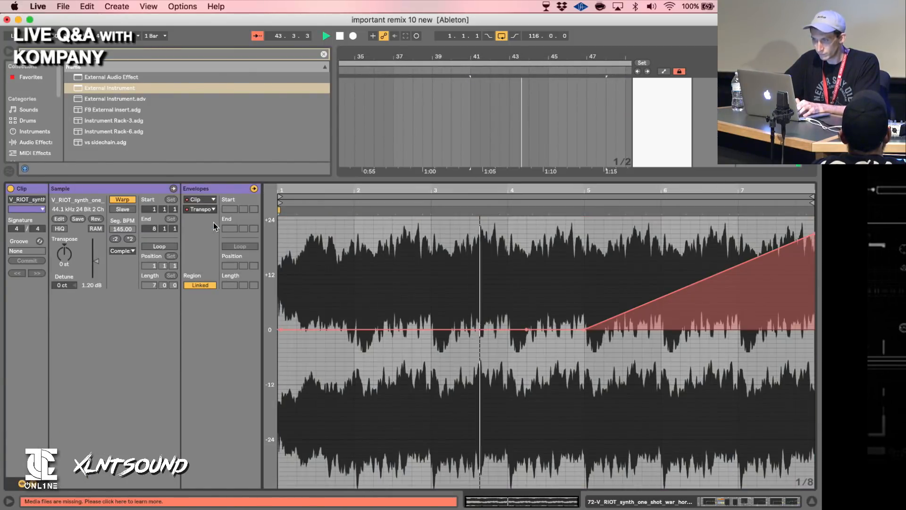
pyautogui.click(812, 501)
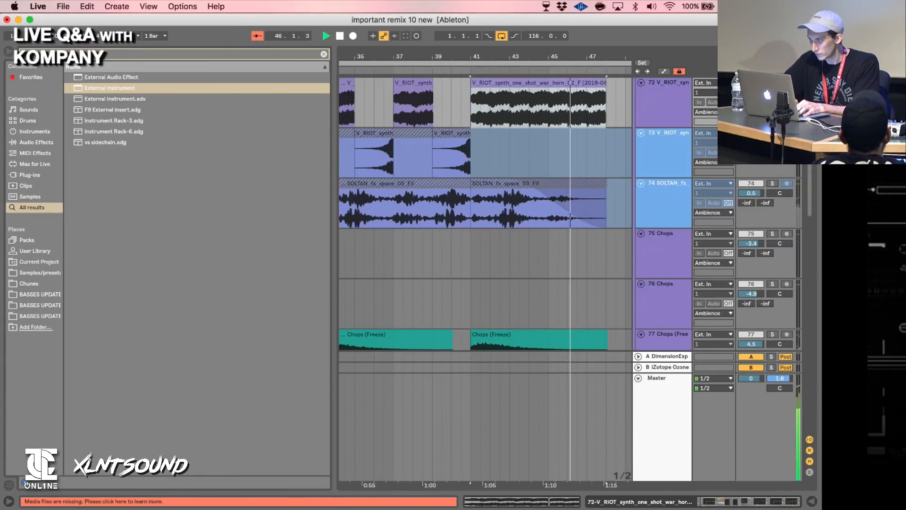
# Unsolo track 72 and fold the Ambience group while the arrangement plays on past bar 49.
pyautogui.scroll(5, 432, 234)
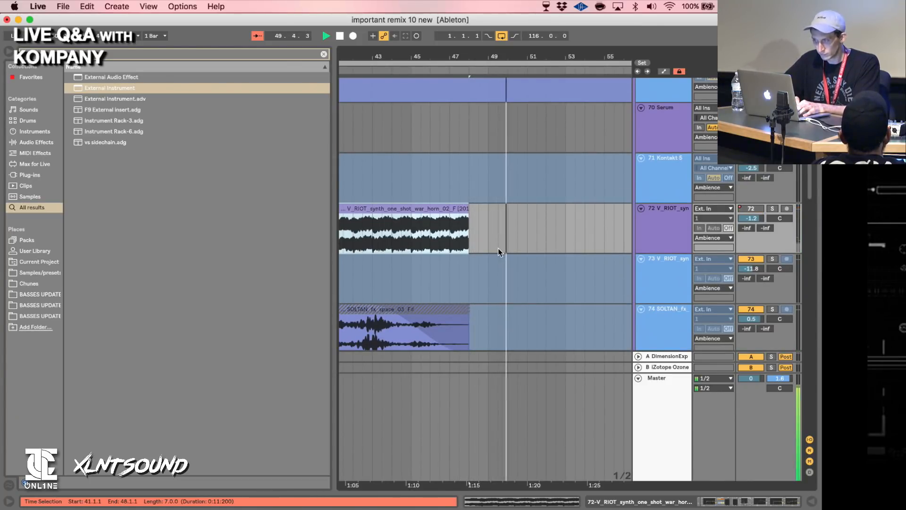
pyautogui.scroll(10, 498, 248)
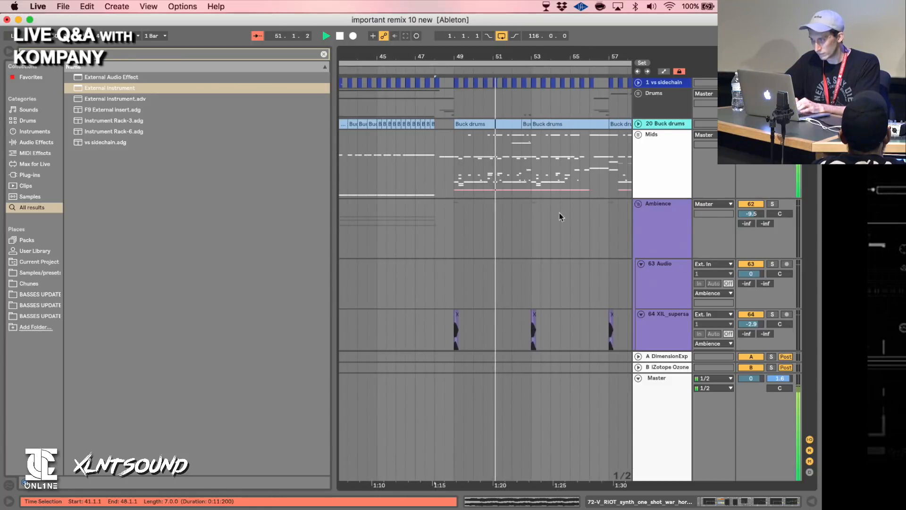
pyautogui.click(638, 203)
pyautogui.scroll(-1, 494, 208)
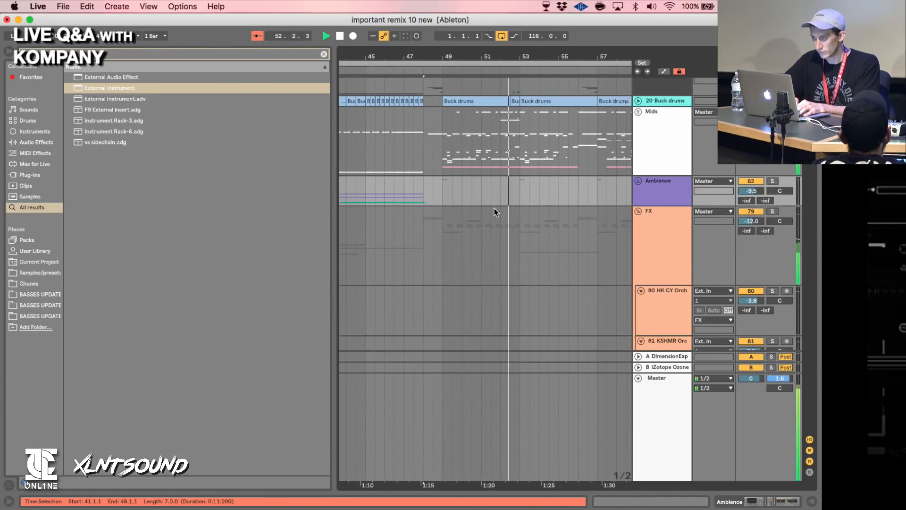
# Look through the FX tracks and play the arrangement from the start of the drop at bar 49.
pyautogui.scroll(-8, 494, 211)
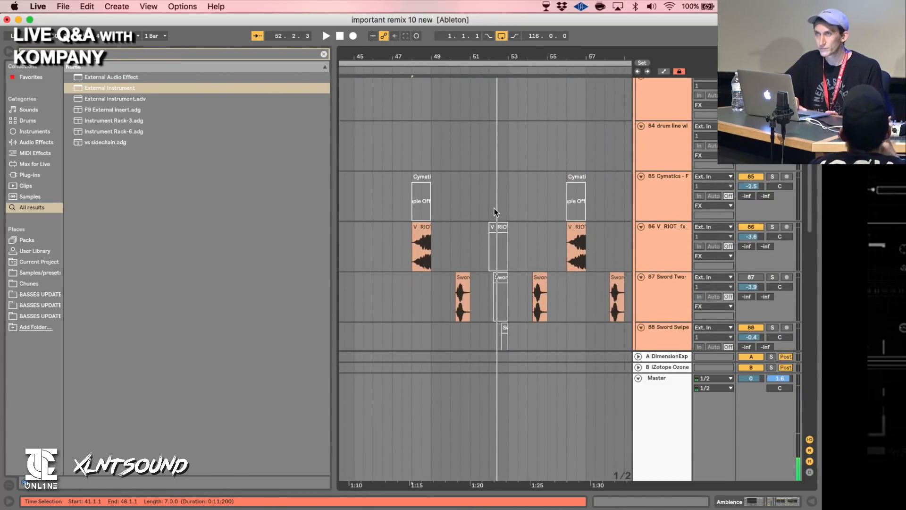
pyautogui.scroll(8, 494, 210)
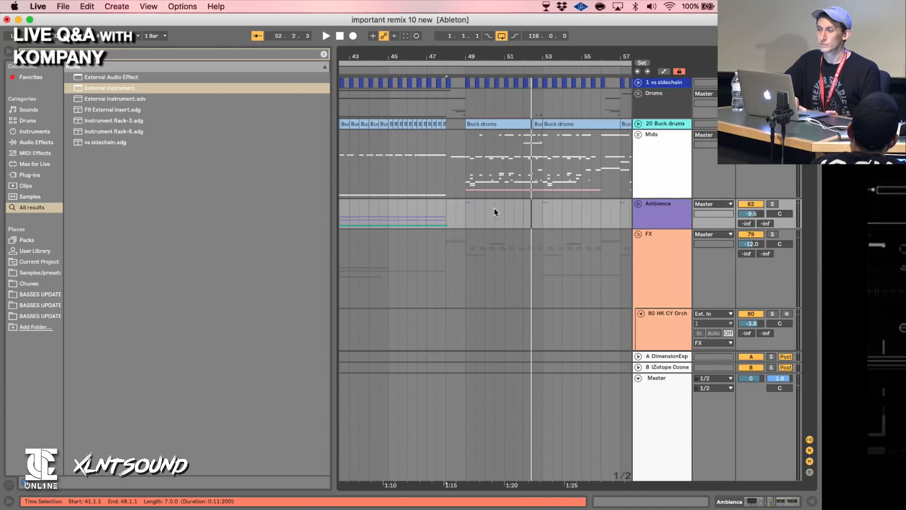
pyautogui.click(465, 182)
pyautogui.press('space')
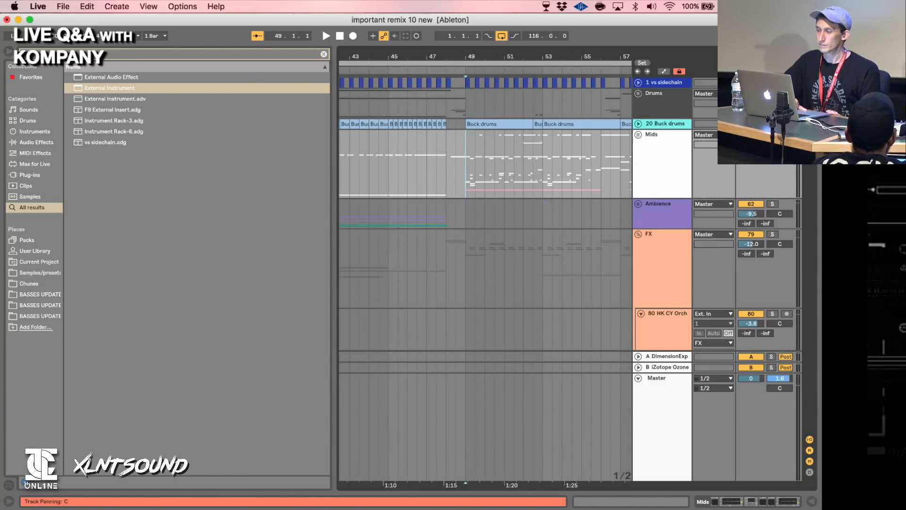
pyautogui.press('space')
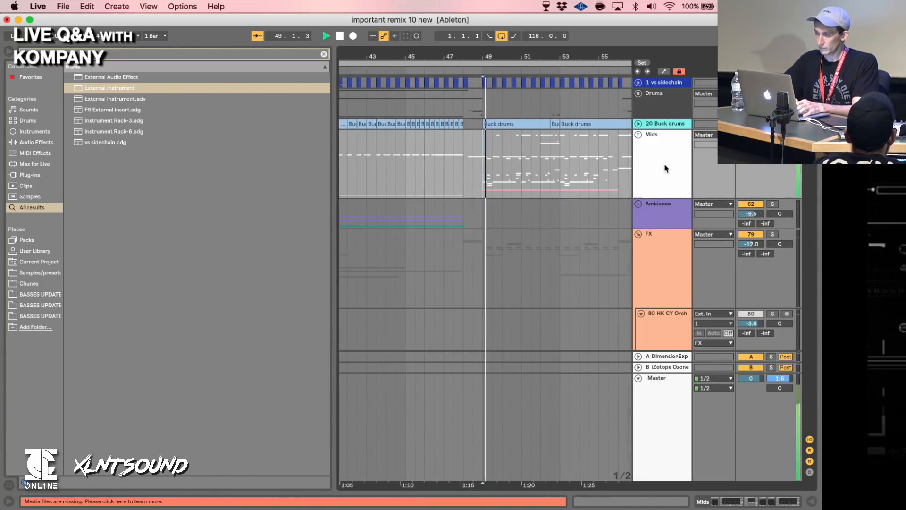
# Show the Mids group's effect chain and audition the drop from bar 49 with and without its Glue Compressor.
pyautogui.click(785, 502)
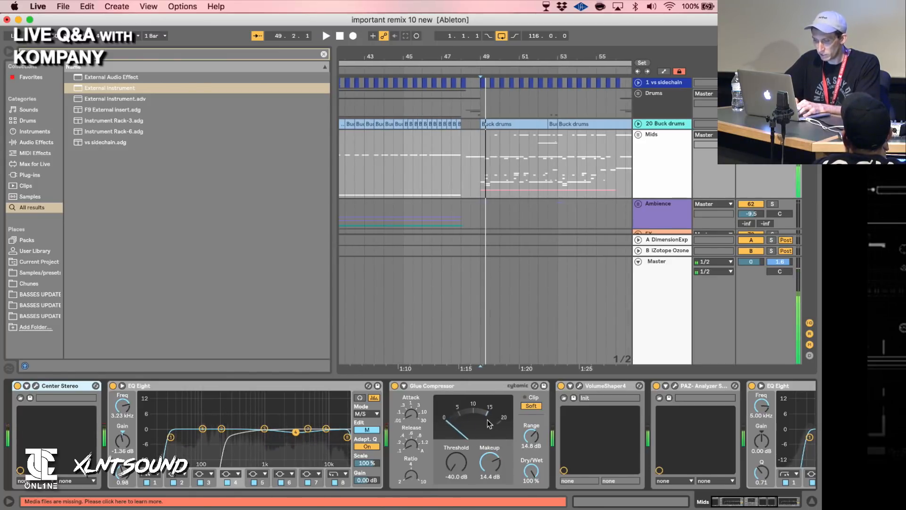
pyautogui.press('space')
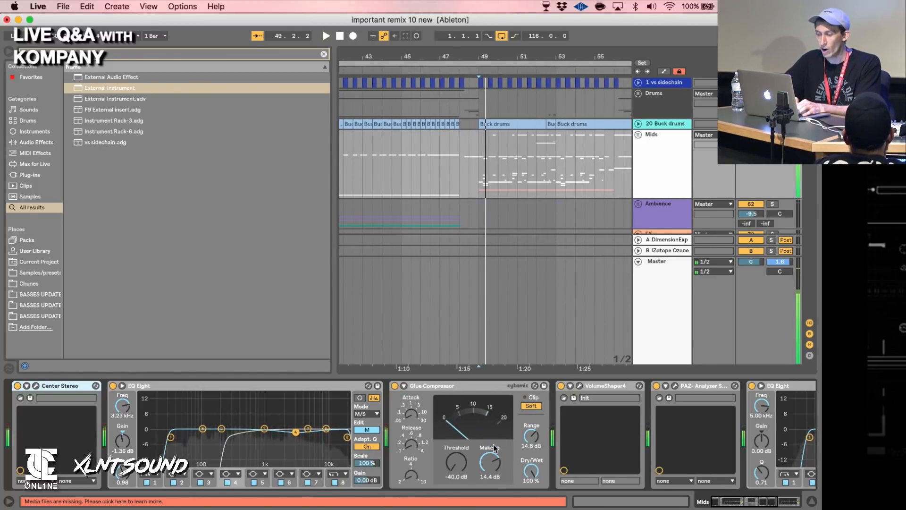
pyautogui.press('space')
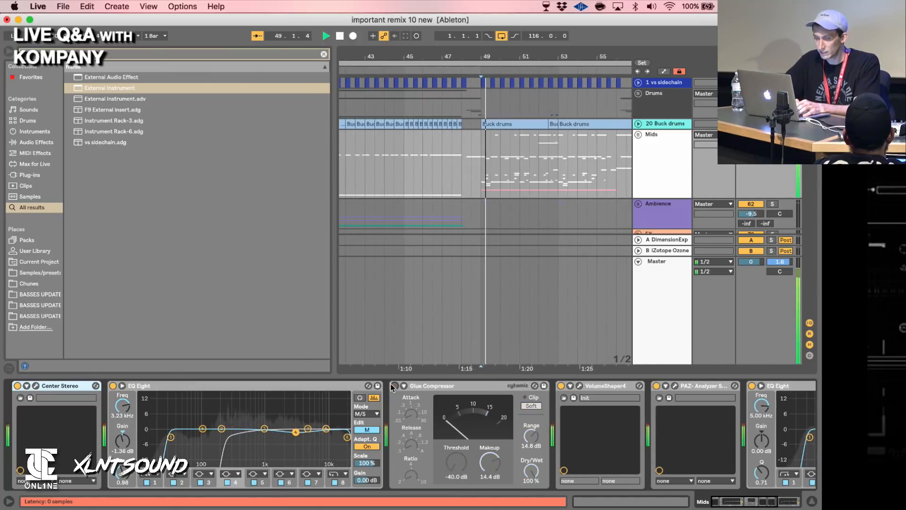
pyautogui.hscroll(5, 488, 409)
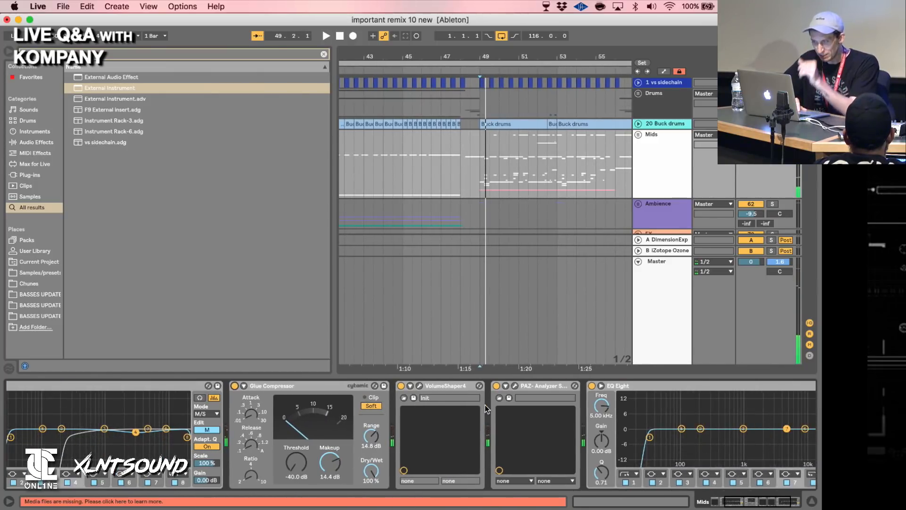
pyautogui.hscroll(4, 488, 409)
pyautogui.press('space')
pyautogui.hscroll(-6, 485, 409)
pyautogui.press('space')
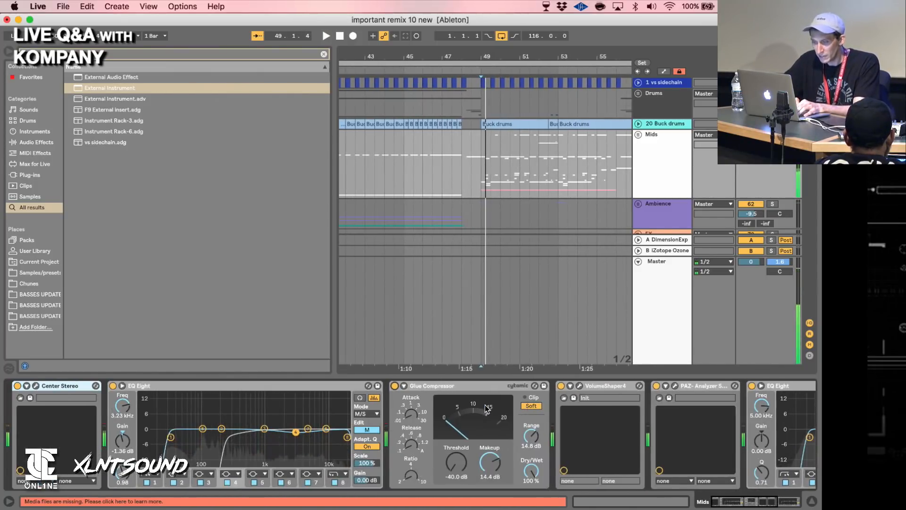
# Unfold the Mids group and show the devices of track 38 16-Audio 2 while playing from bar 49.
pyautogui.click(638, 135)
pyautogui.scroll(-3, 672, 198)
pyautogui.scroll(-10, 673, 203)
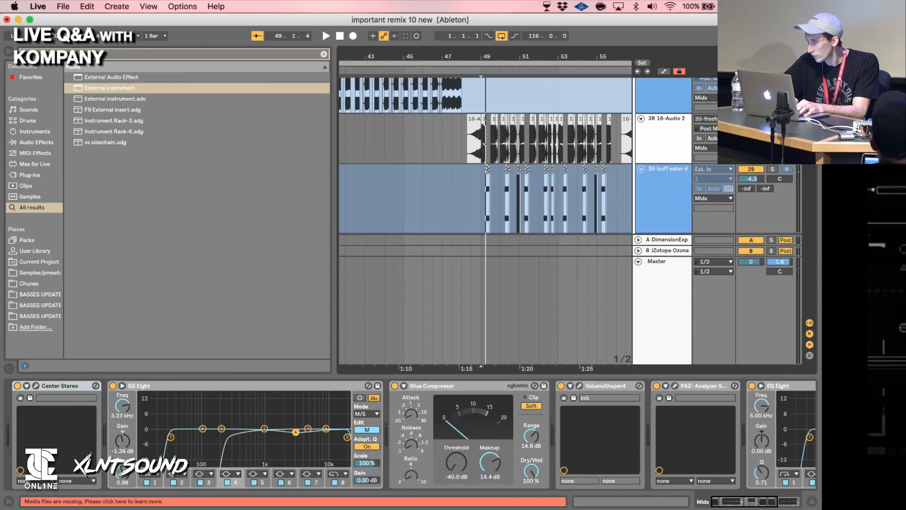
pyautogui.press('space')
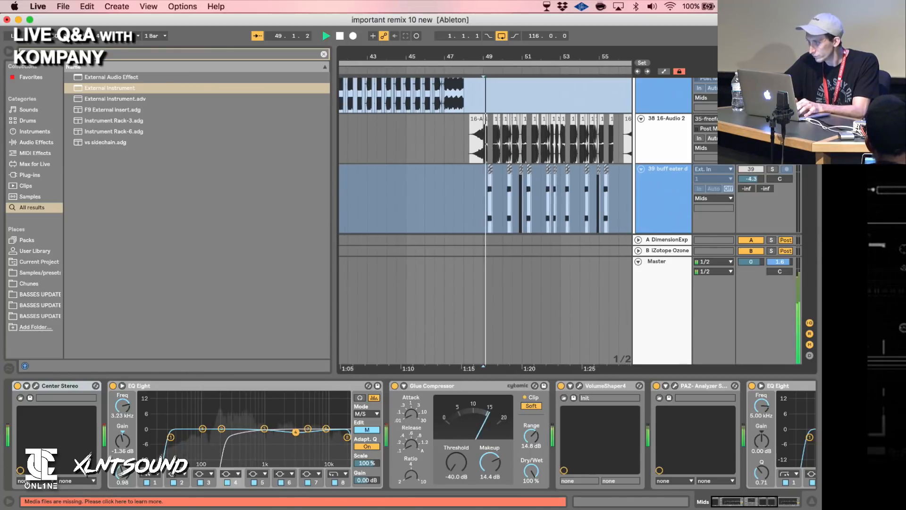
pyautogui.click(479, 157)
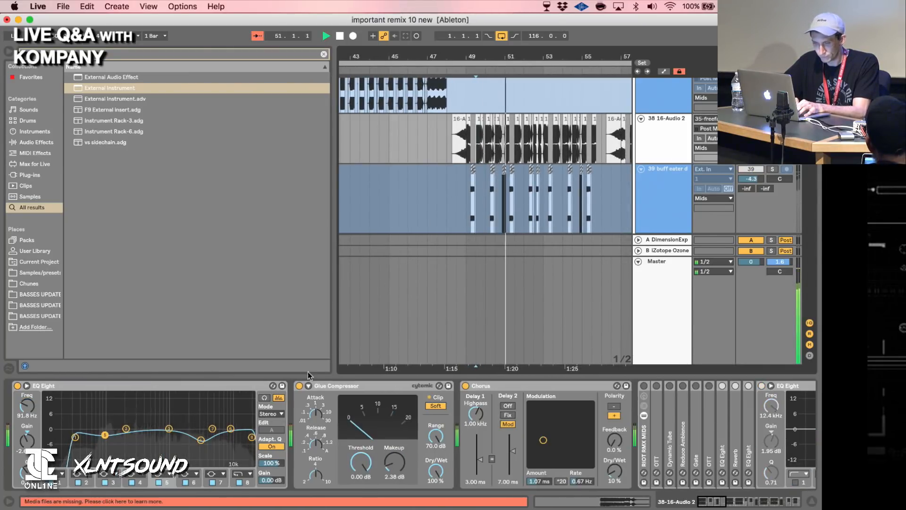
pyautogui.press('space')
# Audition track 38 from bar 49 with its Chorus bypassed and examine the devices up to ValhallaRoom.
pyautogui.click(201, 440)
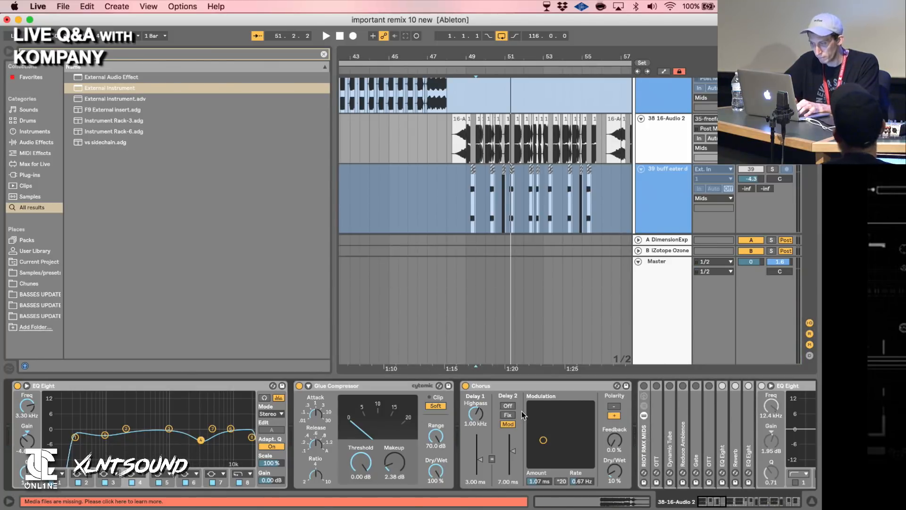
pyautogui.press('space')
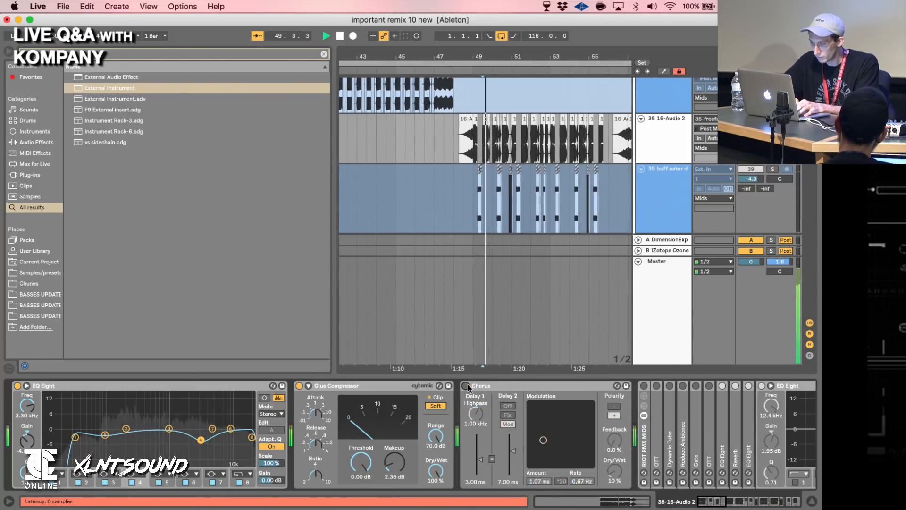
pyautogui.hscroll(5, 468, 384)
pyautogui.hscroll(15, 468, 385)
pyautogui.hscroll(-6, 469, 384)
pyautogui.press('space')
pyautogui.press('space')
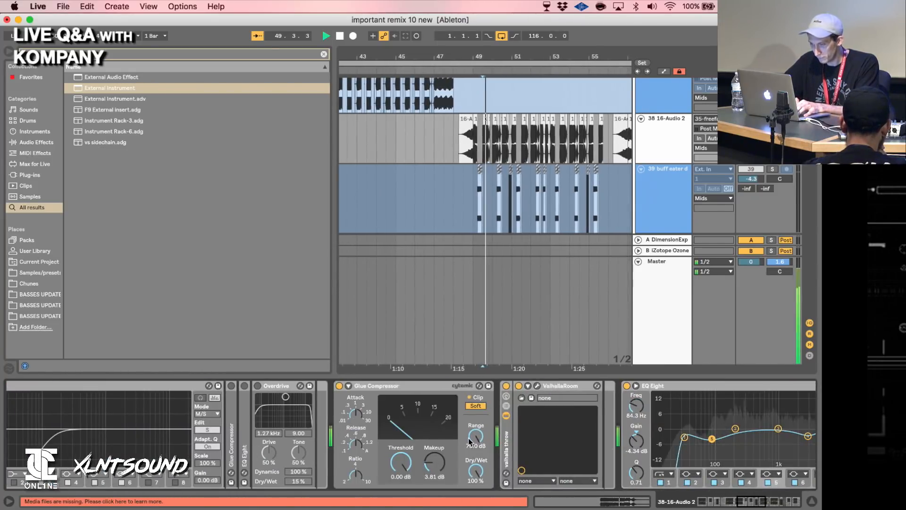
# Compare the start of the drop with and without the mid/side EQ Eight placed before Endless Smile on track 38.
pyautogui.hscroll(8, 468, 440)
pyautogui.hscroll(8, 398, 438)
pyautogui.press('space')
pyautogui.hscroll(3, 293, 425)
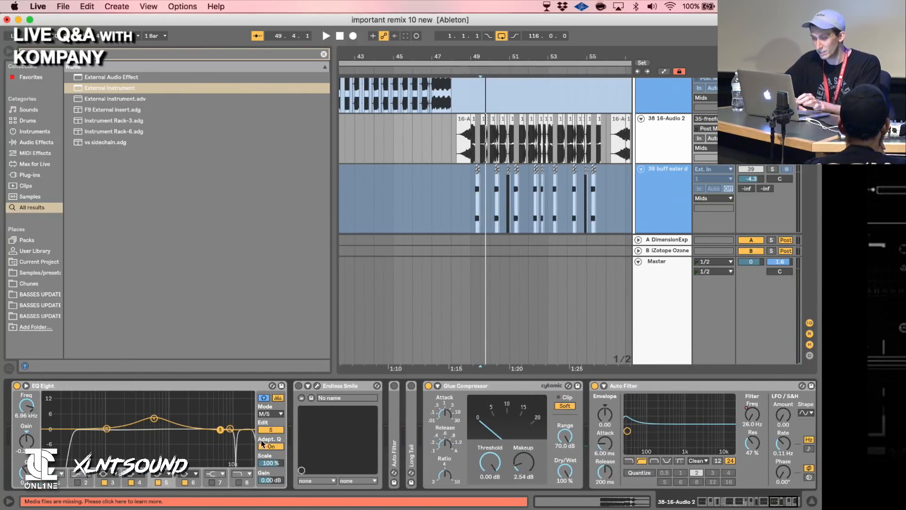
pyautogui.press('space')
pyautogui.press('space')
pyautogui.press('space')
pyautogui.click(17, 386)
pyautogui.press('space')
pyautogui.press('space')
pyautogui.press('space')
pyautogui.click(17, 386)
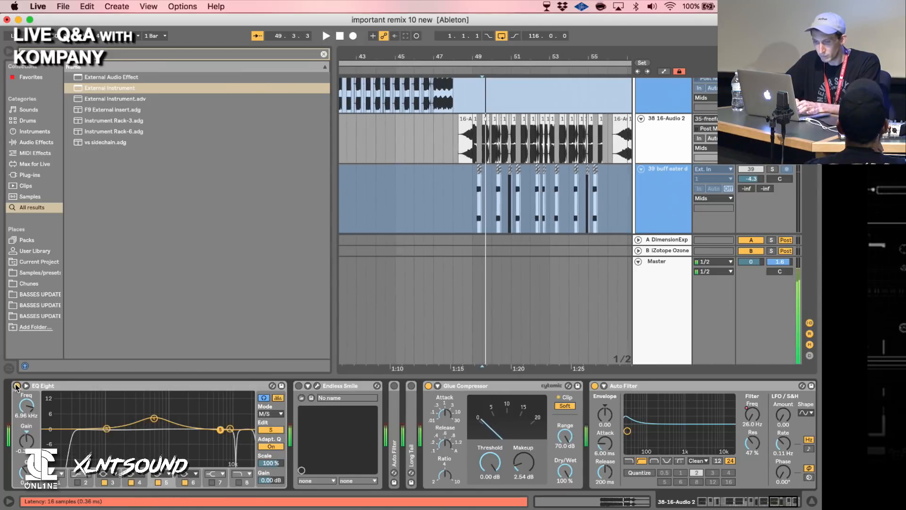
# Replay the start of the drop while checking the end of track 38's chain, and return to the chain's first devices.
pyautogui.press('space')
pyautogui.press('space')
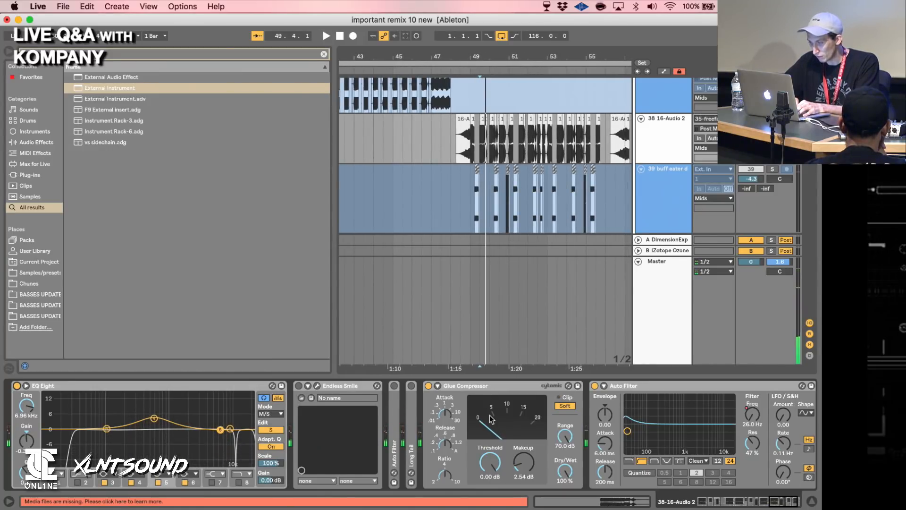
pyautogui.hscroll(2, 491, 419)
pyautogui.press('space')
pyautogui.press('space')
pyautogui.hscroll(-20, 491, 419)
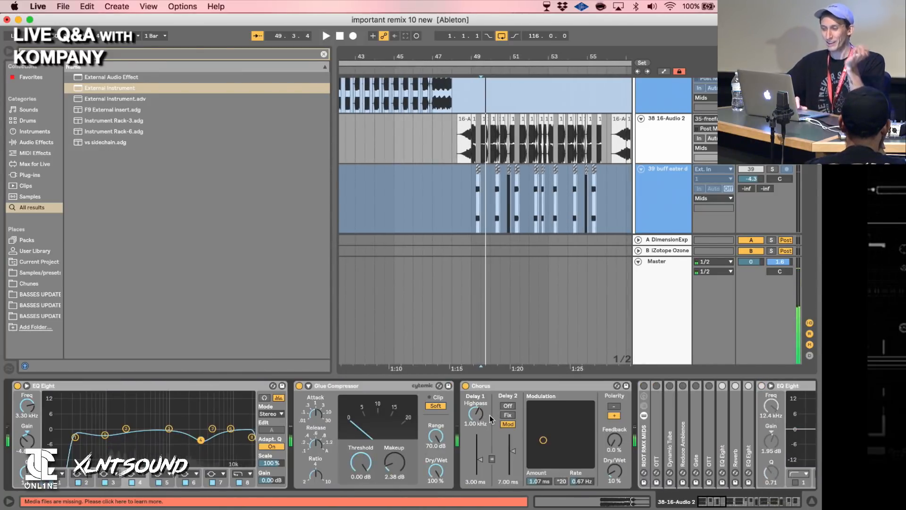
# Insert a MIDI track below track 38 16-Audio 2 and search the browser for "freef".
pyautogui.click(685, 151)
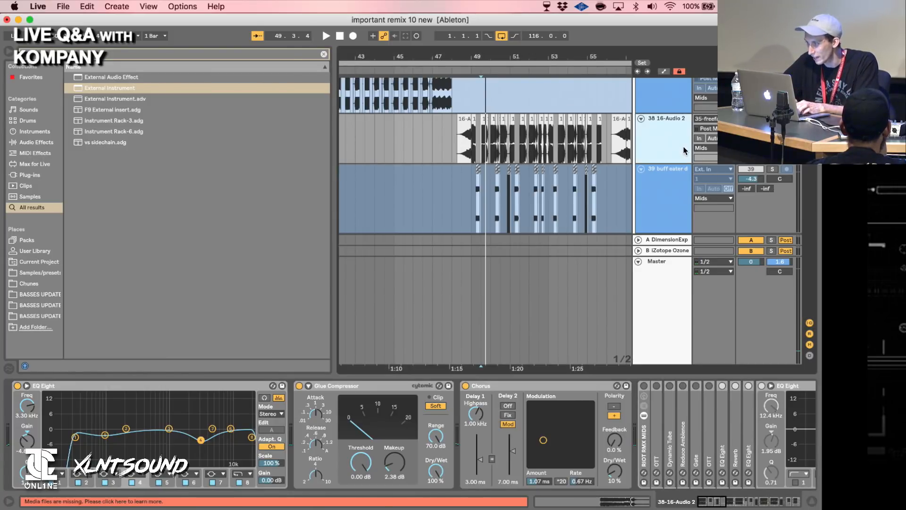
pyautogui.press('super+shift+t')
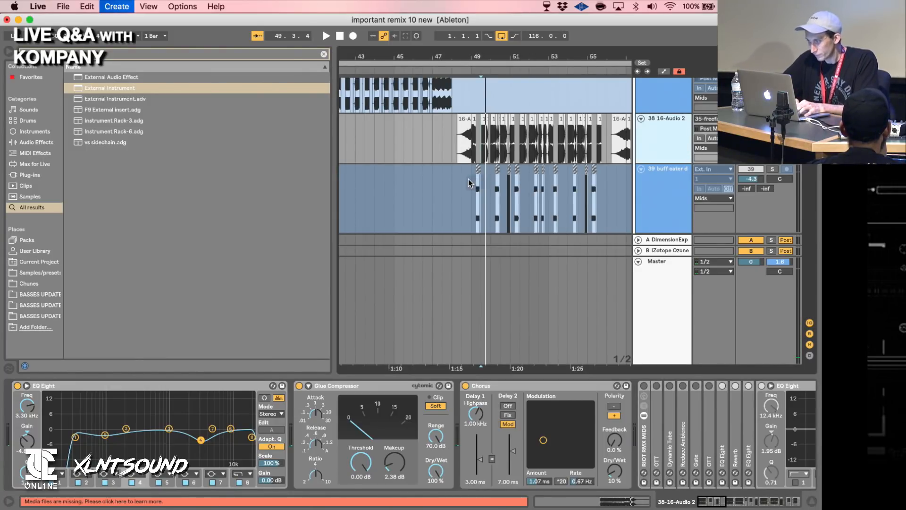
pyautogui.press('super+f')
pyautogui.write('freef')
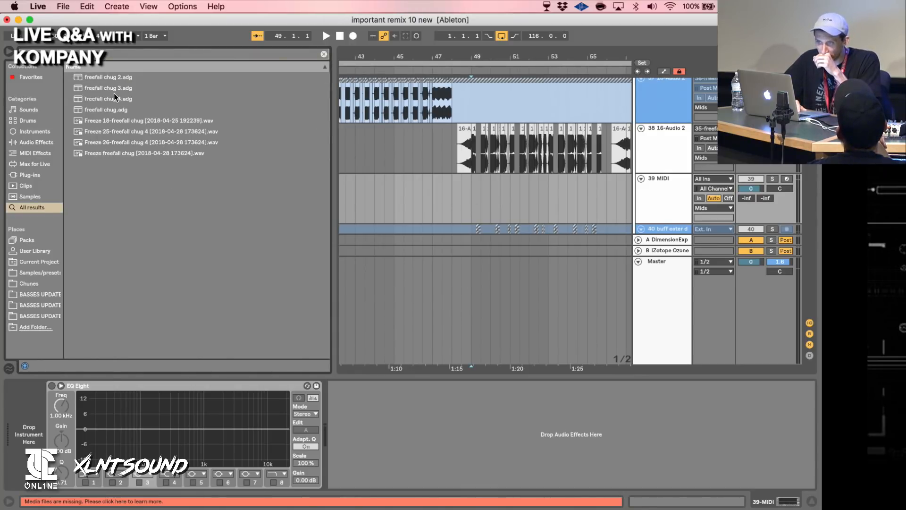
# Load the freefall chug 2.adg rack onto the new MIDI track, and solo and arm it to play a test note.
pyautogui.moveTo(114, 81); pyautogui.dragTo(336, 157)
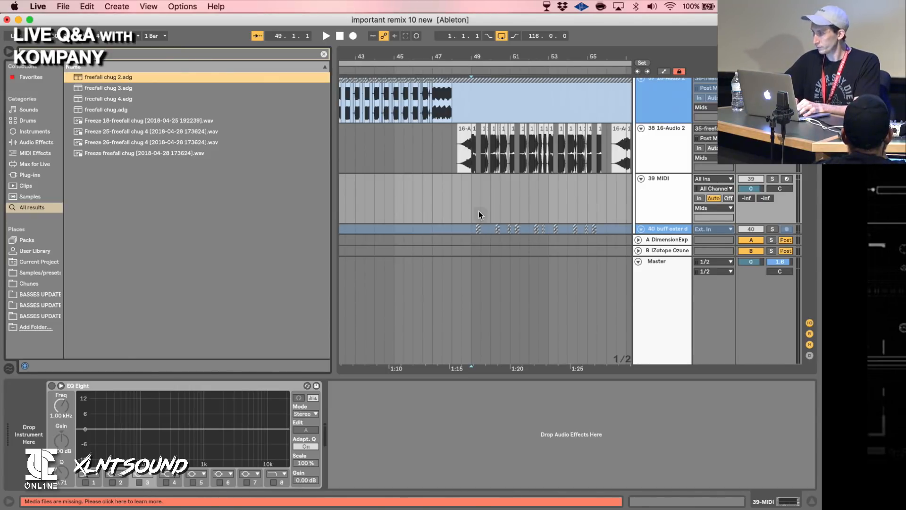
pyautogui.moveTo(478, 211); pyautogui.dragTo(479, 211)
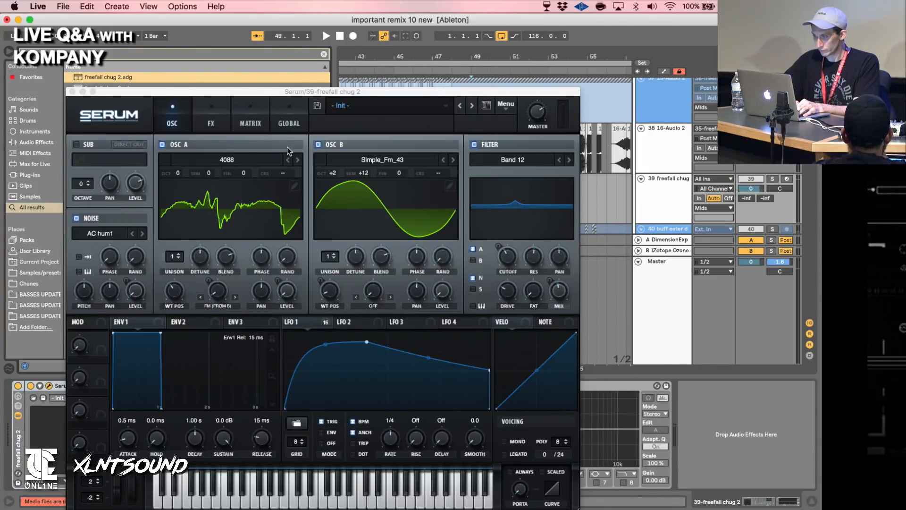
pyautogui.click(72, 91)
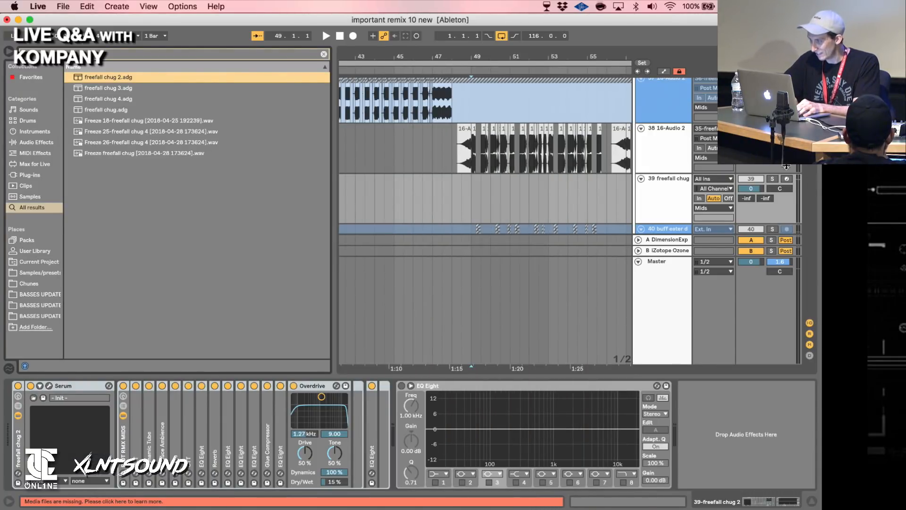
pyautogui.click(773, 179)
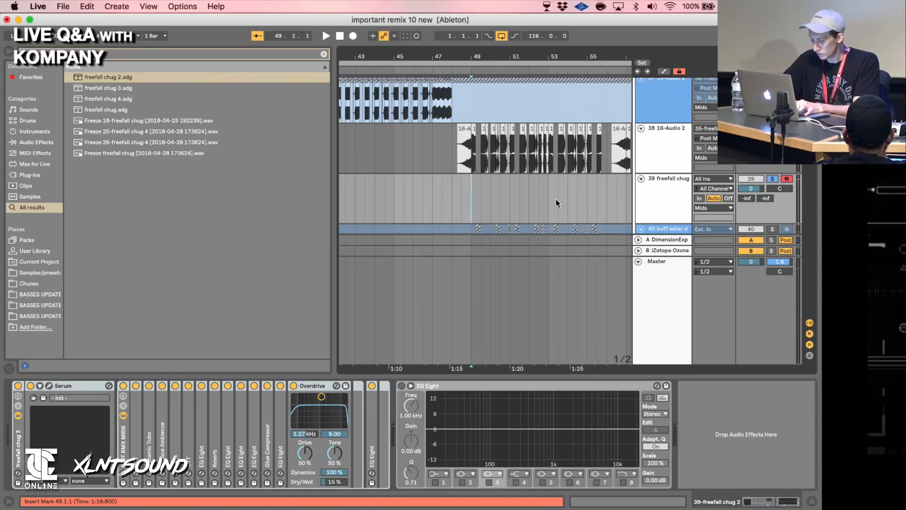
pyautogui.press('z')
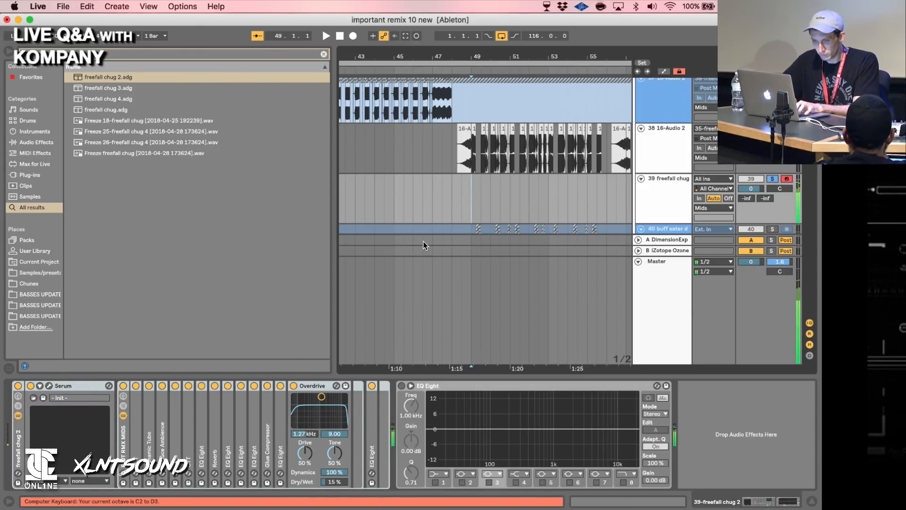
# Reshape Serum's LFO 1 so the curve bows upward and falls to zero at its end, and close the synth window.
pyautogui.click(49, 386)
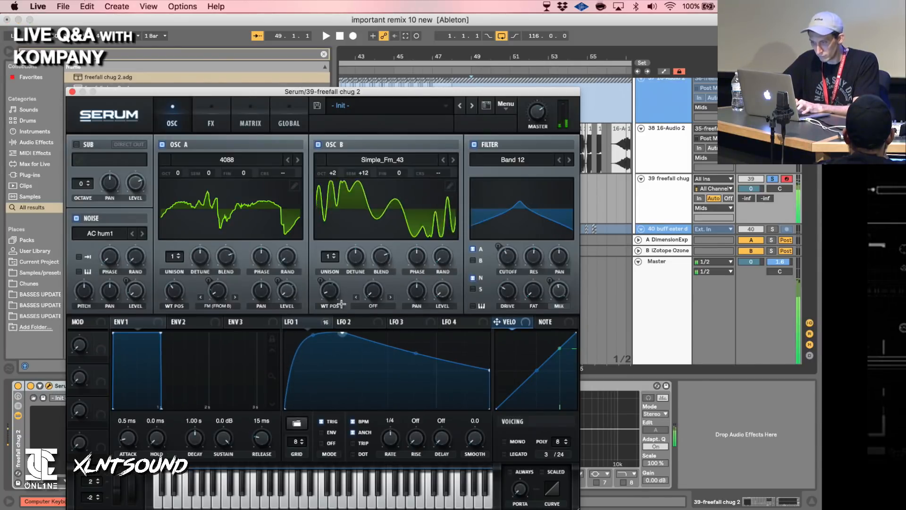
pyautogui.moveTo(487, 371); pyautogui.dragTo(490, 409)
pyautogui.moveTo(416, 370); pyautogui.dragTo(416, 348)
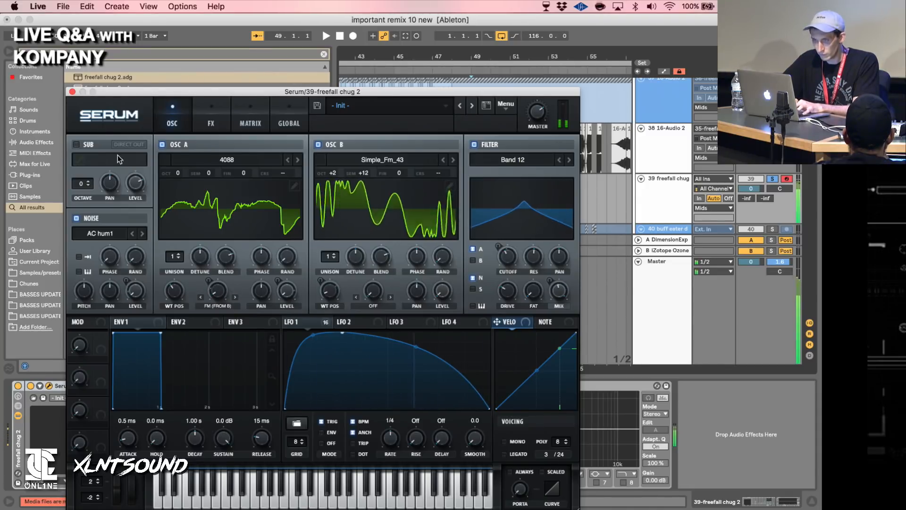
pyautogui.click(72, 92)
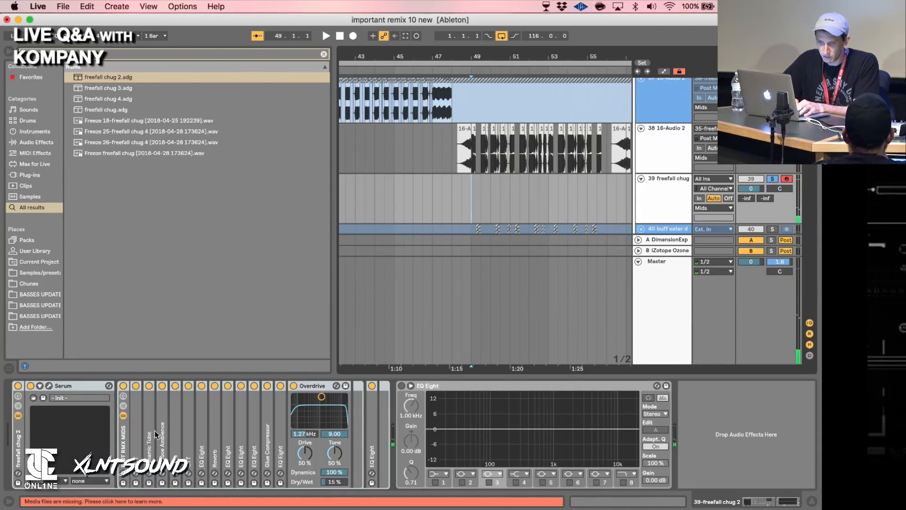
# Compare the sound with the RIOT RMX MIDS rack bypassed and enabled, and unfold its OTT and Reduce Ambience devices.
pyautogui.click(124, 385)
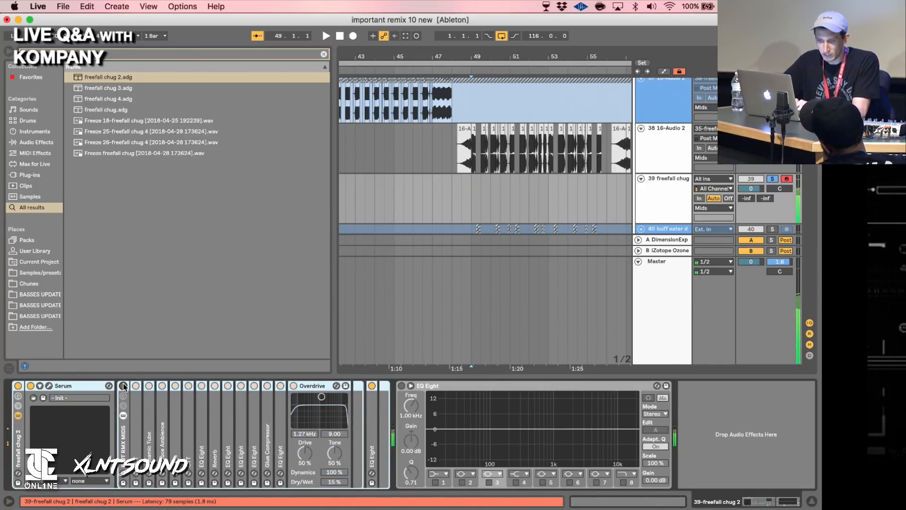
pyautogui.click(123, 386)
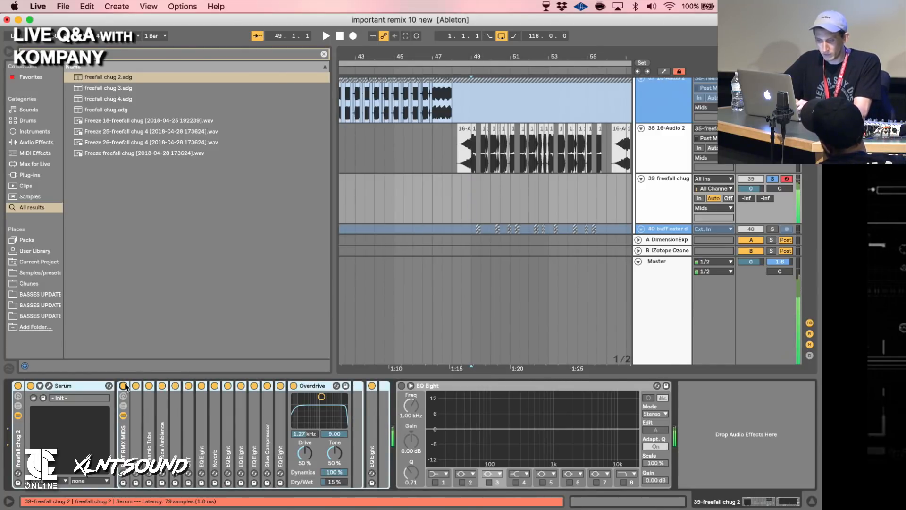
pyautogui.doubleClick(137, 436)
pyautogui.hscroll(5, 138, 436)
pyautogui.hscroll(3, 137, 436)
pyautogui.click(242, 436)
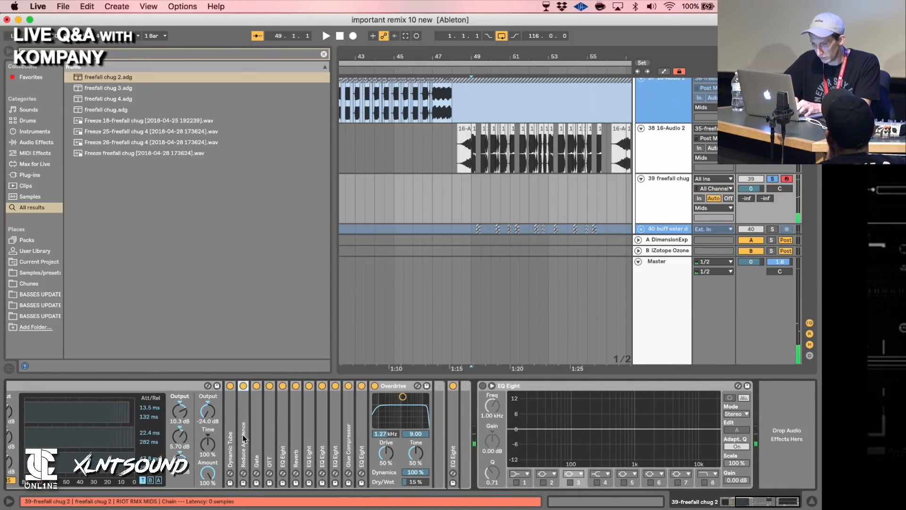
pyautogui.doubleClick(242, 435)
pyautogui.hscroll(5, 236, 436)
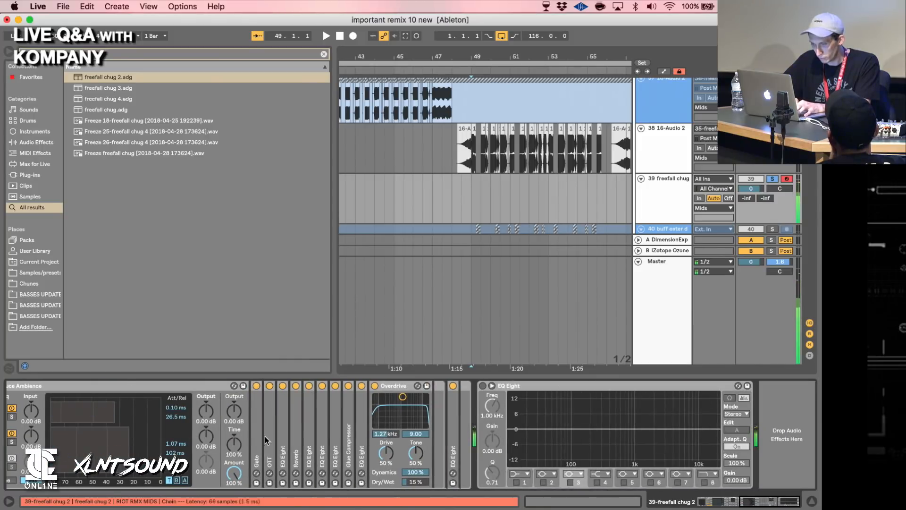
# Return to the start of the freefall chug 2 chain and fold the RIOT RMX MIDS rack.
pyautogui.hscroll(-10, 279, 438)
pyautogui.click(123, 430)
pyautogui.doubleClick(121, 429)
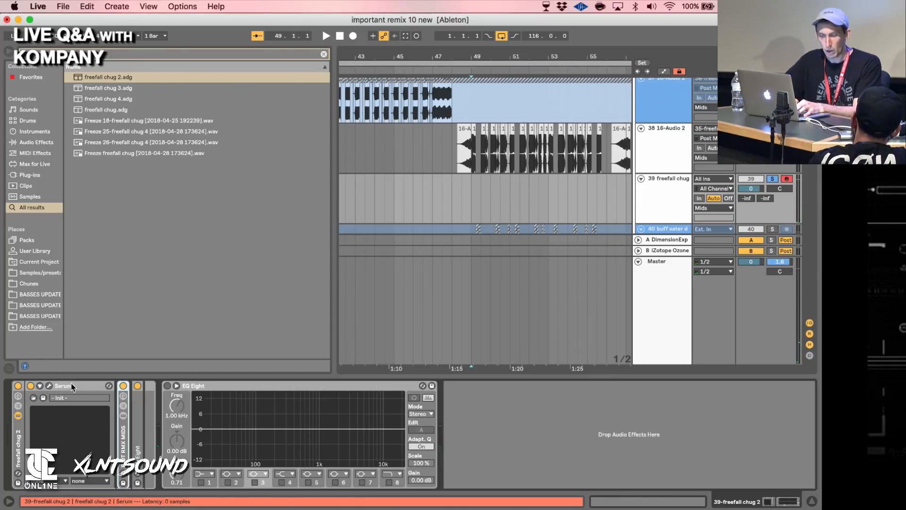
# Solo the 38 16-Audio 2 track instead of freefall chug 2 and play it from bar 49.
pyautogui.press('a')
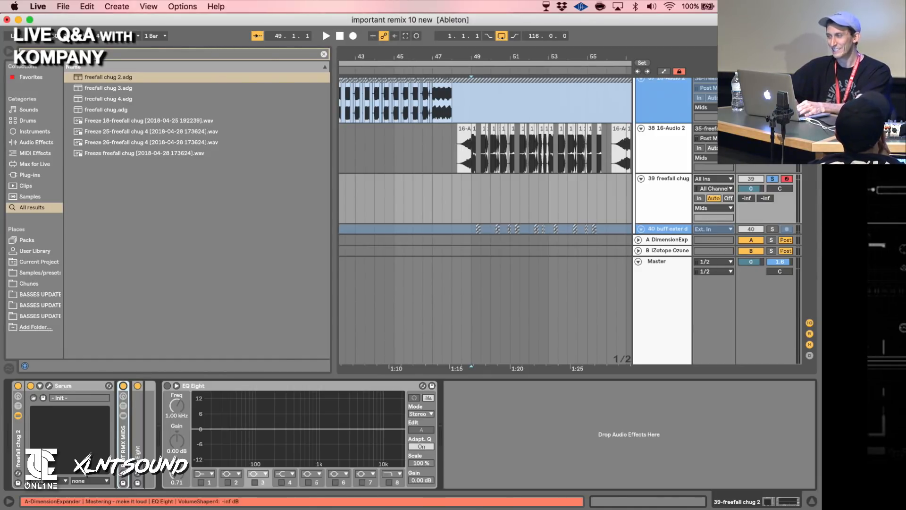
pyautogui.click(772, 128)
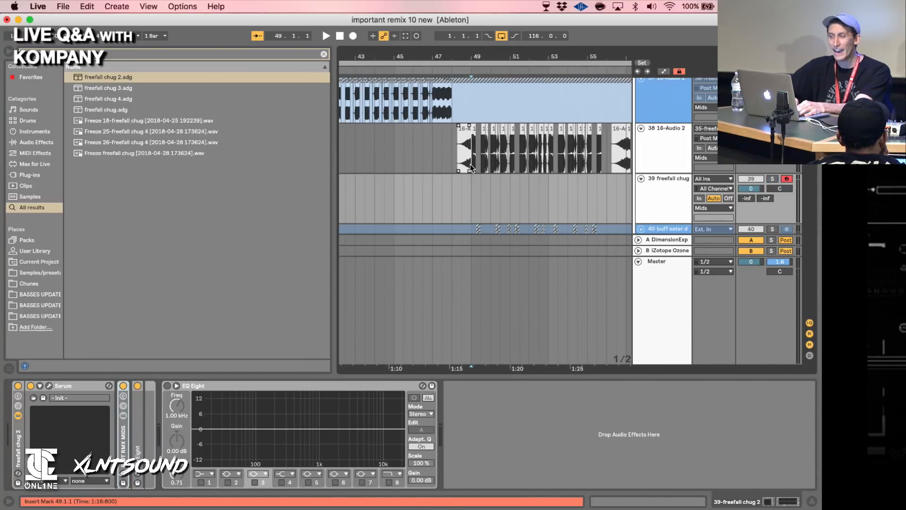
pyautogui.click(471, 168)
pyautogui.press('space')
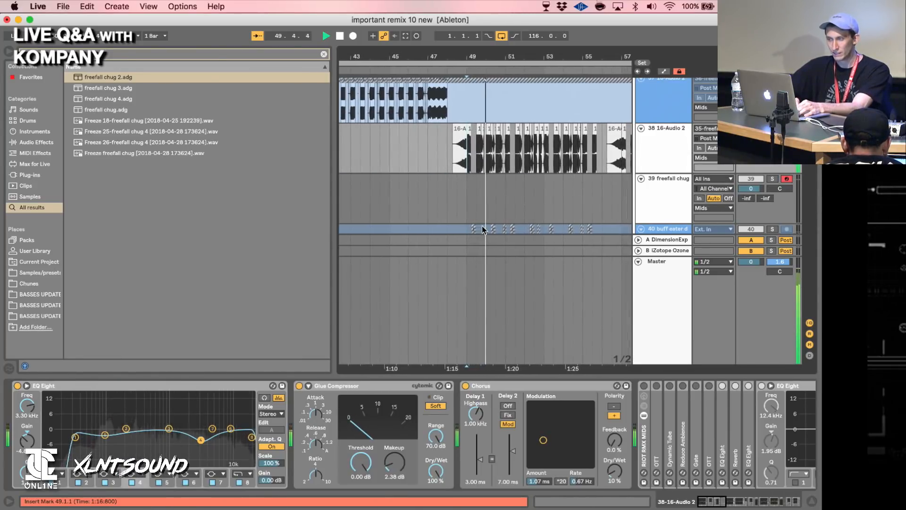
pyautogui.click(471, 164)
pyautogui.press('space')
# Unsolo 16-Audio 2 and play all the tracks together around bar 49.
pyautogui.click(773, 128)
pyautogui.press('space')
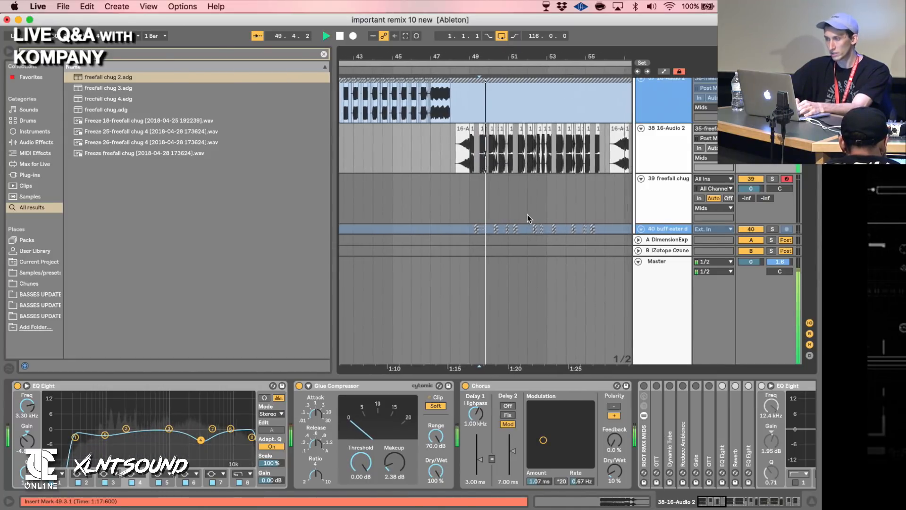
pyautogui.scroll(-10, 528, 215)
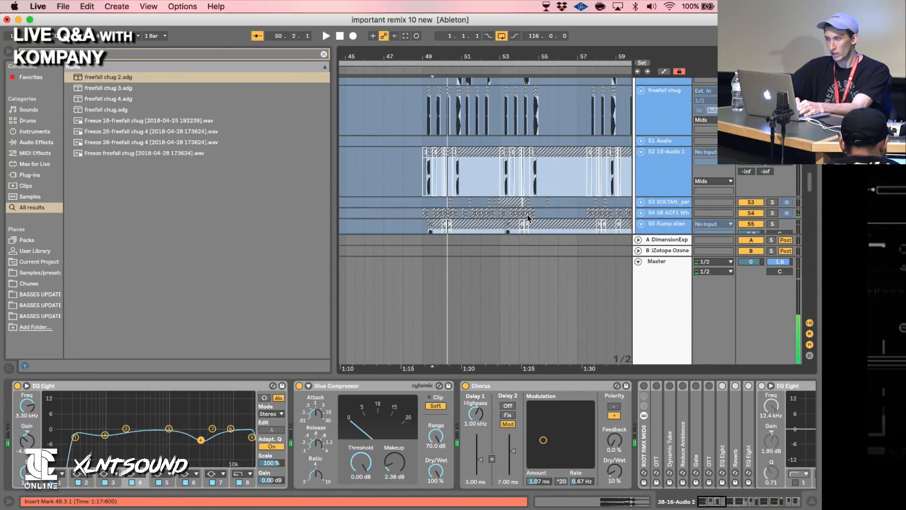
# Audition the lower freefall chug track and the 55 Kump alien track in solo around bar 49.
pyautogui.press('space')
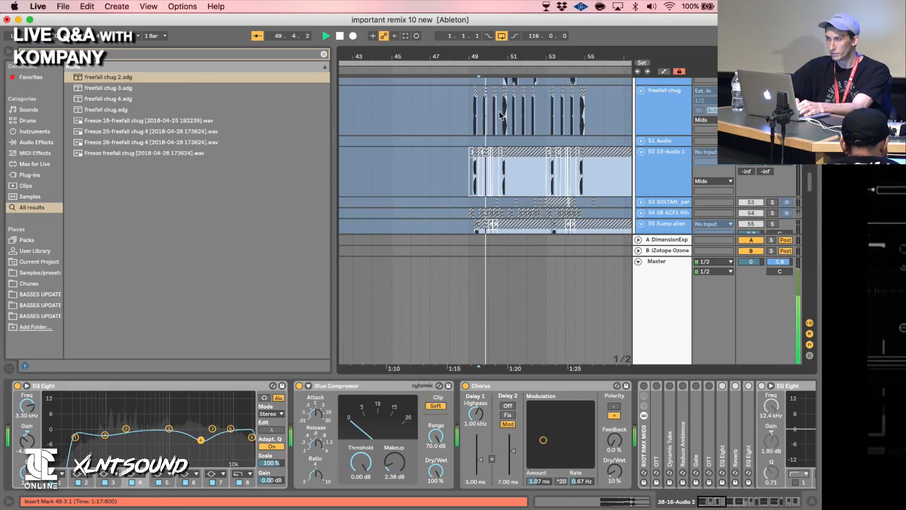
pyautogui.click(465, 123)
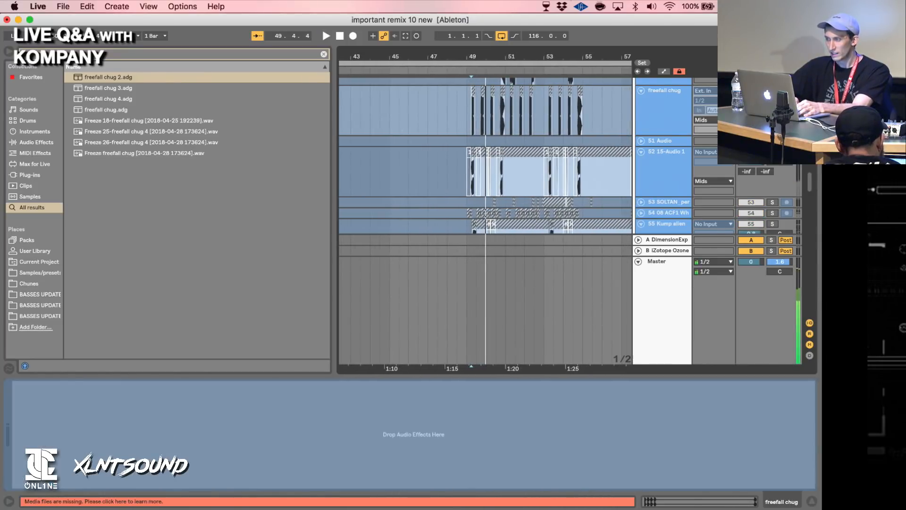
pyautogui.scroll(-3, 465, 168)
pyautogui.click(451, 168)
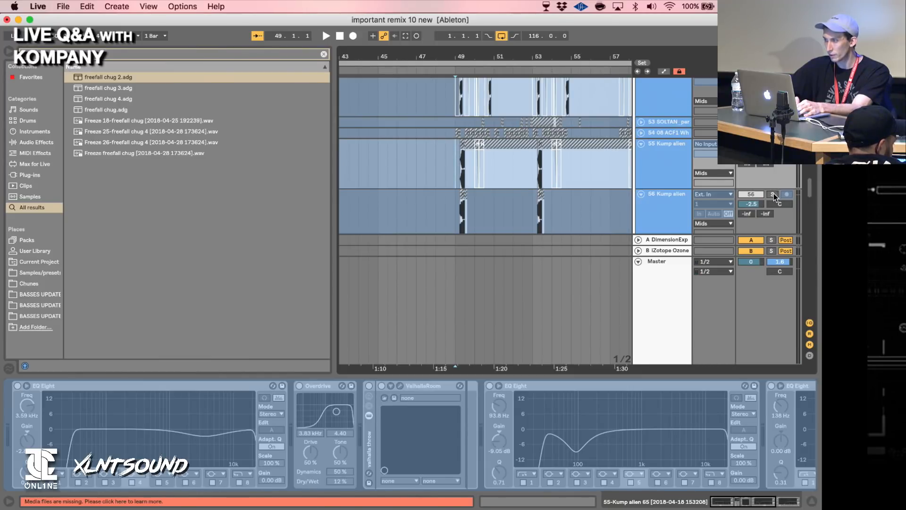
pyautogui.press('space')
# Find the 47 Kump alien track among the mids and play it in solo around bars 53 and 55.
pyautogui.scroll(-10, 558, 173)
pyautogui.scroll(5, 558, 174)
pyautogui.scroll(10, 558, 173)
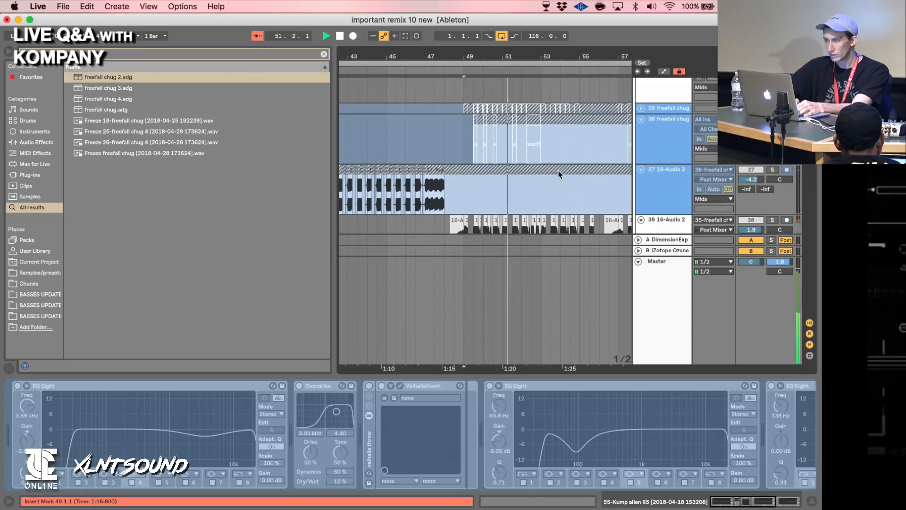
pyautogui.scroll(-10, 559, 170)
pyautogui.press('space')
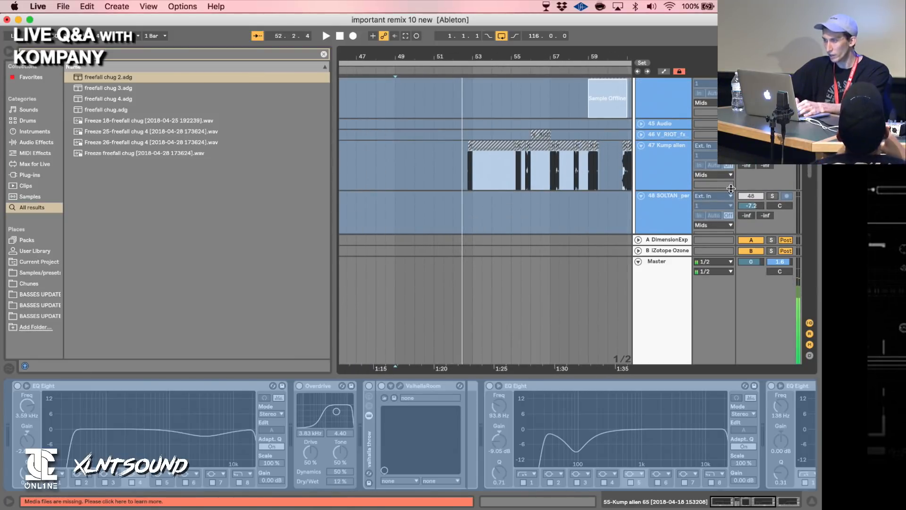
pyautogui.click(467, 178)
pyautogui.press('space')
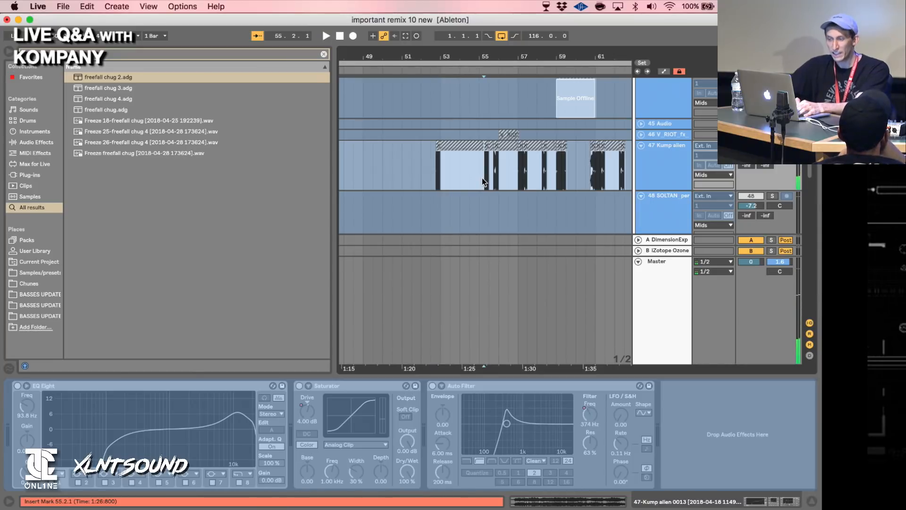
pyautogui.press('space')
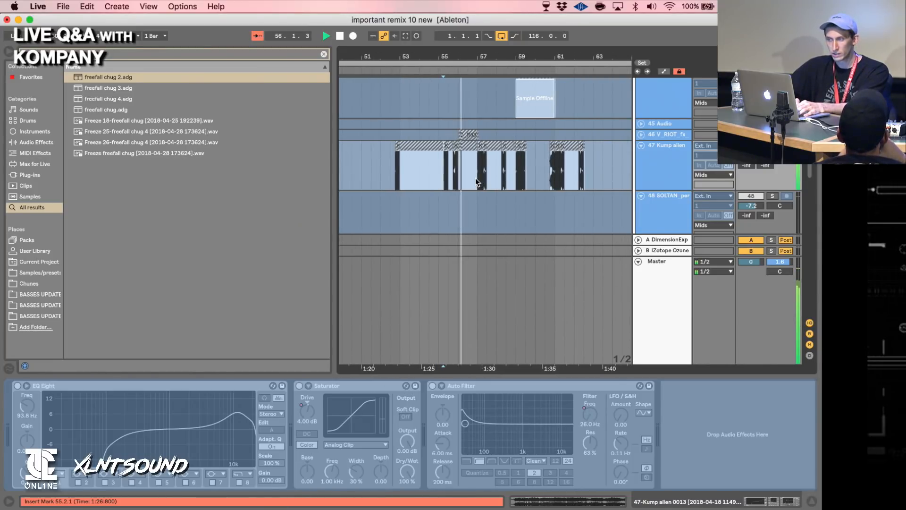
# Play the Kump alien part within the full mix from bar 55.2.1 and from bar 57.
pyautogui.press('space')
pyautogui.press('space')
pyautogui.press('space')
pyautogui.press('space')
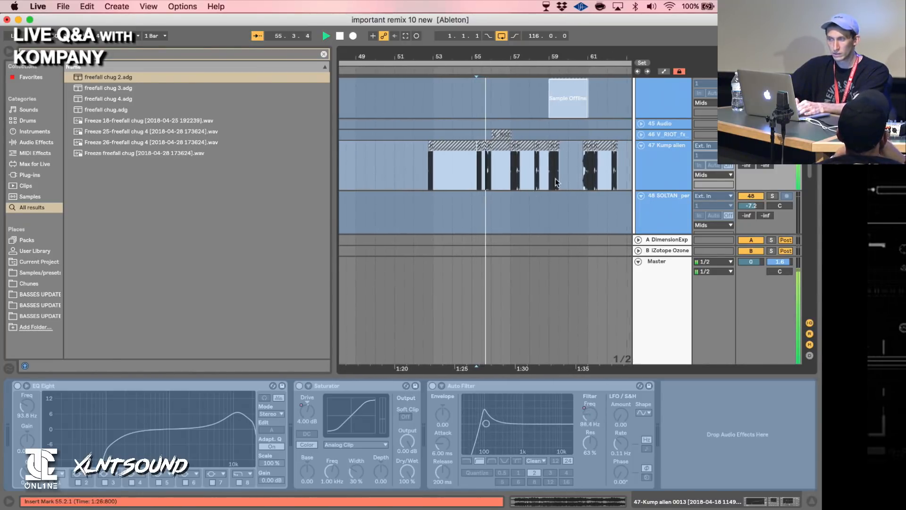
pyautogui.click(500, 185)
pyautogui.press('space')
pyautogui.press('space')
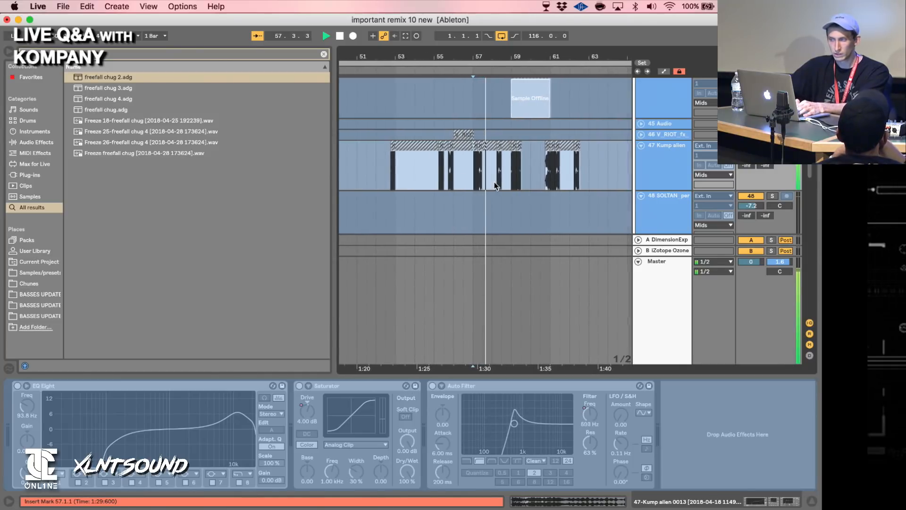
# Compare the 47 Kump alien track in solo with the full mix from bar 57.
pyautogui.press('space')
pyautogui.press('space')
pyautogui.press('space')
pyautogui.press('space')
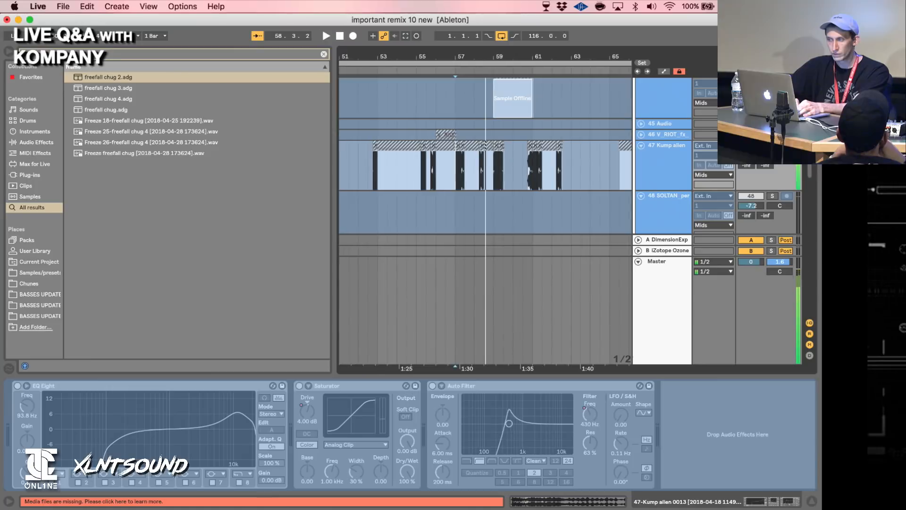
pyautogui.click(773, 145)
pyautogui.press('space')
pyautogui.press('space')
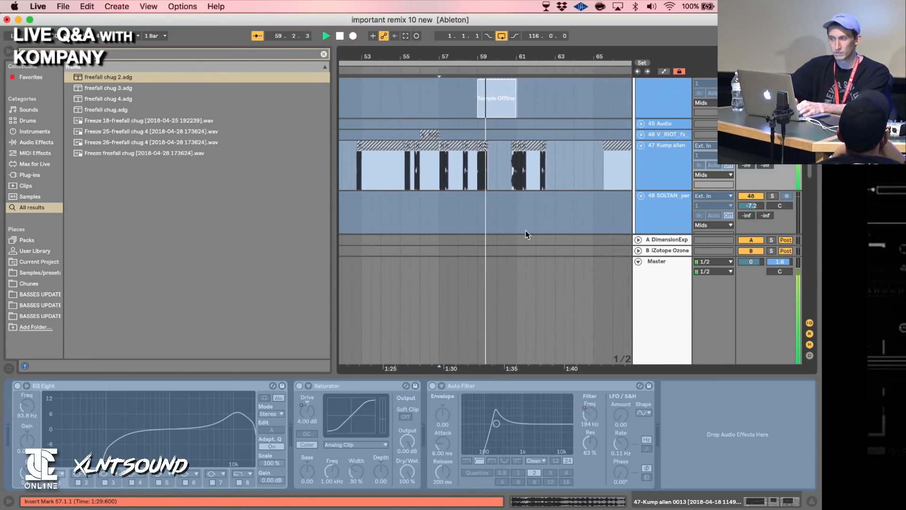
# Return to the 38 16-Audio 2 track and play it in solo from bar 59.3.1.
pyautogui.scroll(5, 517, 219)
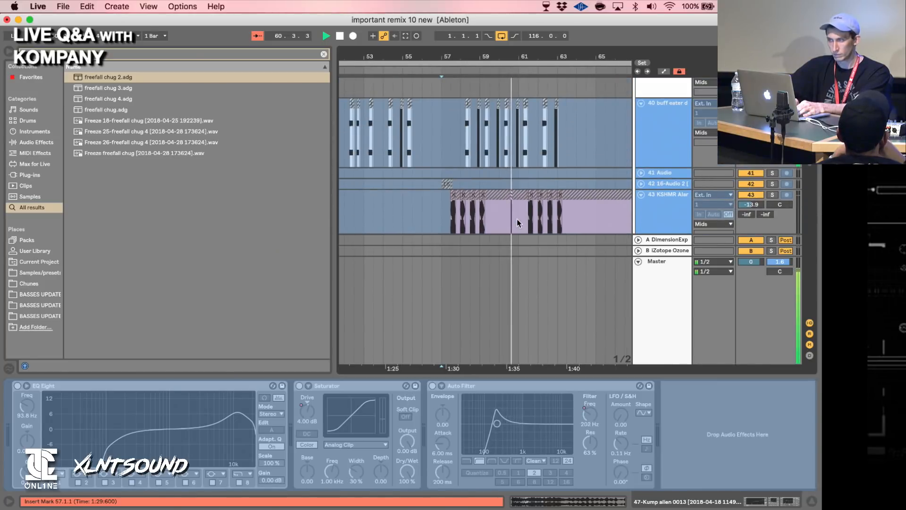
pyautogui.scroll(3, 517, 219)
pyautogui.press('space')
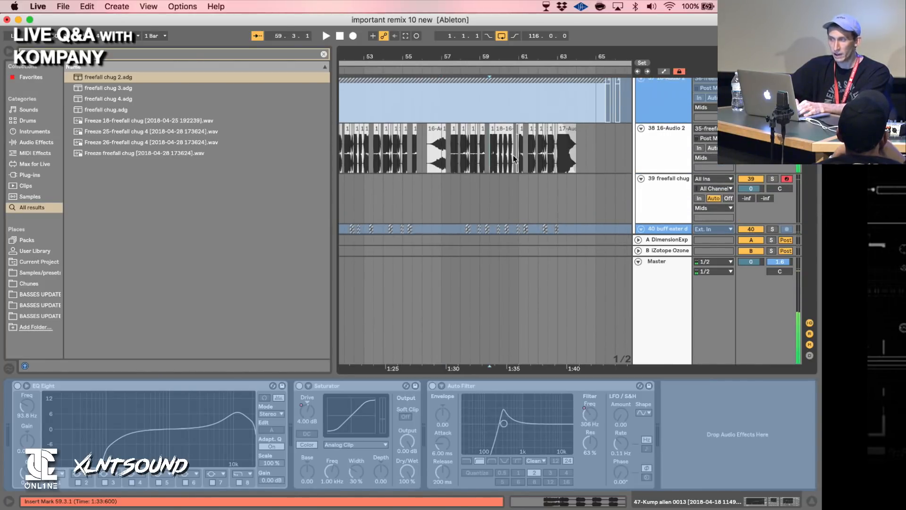
pyautogui.click(493, 170)
pyautogui.press('space')
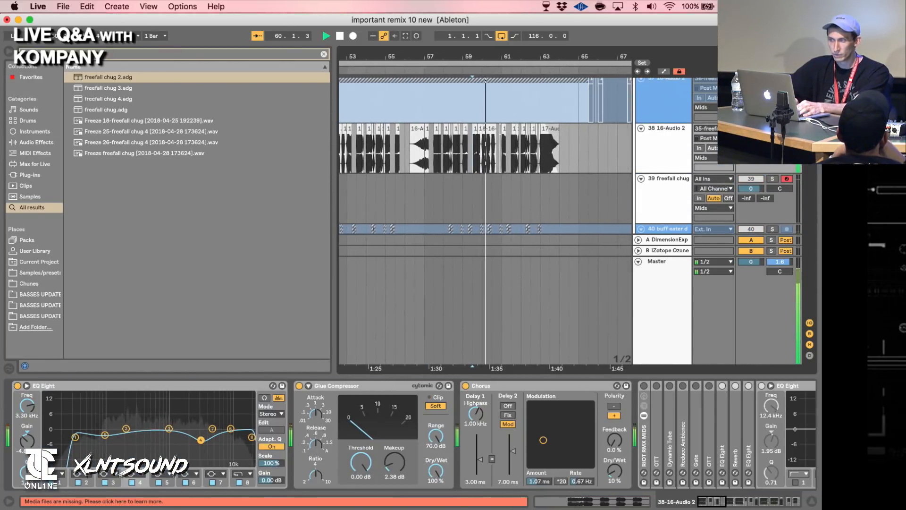
# Audition track 25 Badklaat in the inner mids group from bar 59.3.1, in solo and with the full mix.
pyautogui.press('space')
pyautogui.scroll(5, 575, 172)
pyautogui.scroll(10, 575, 172)
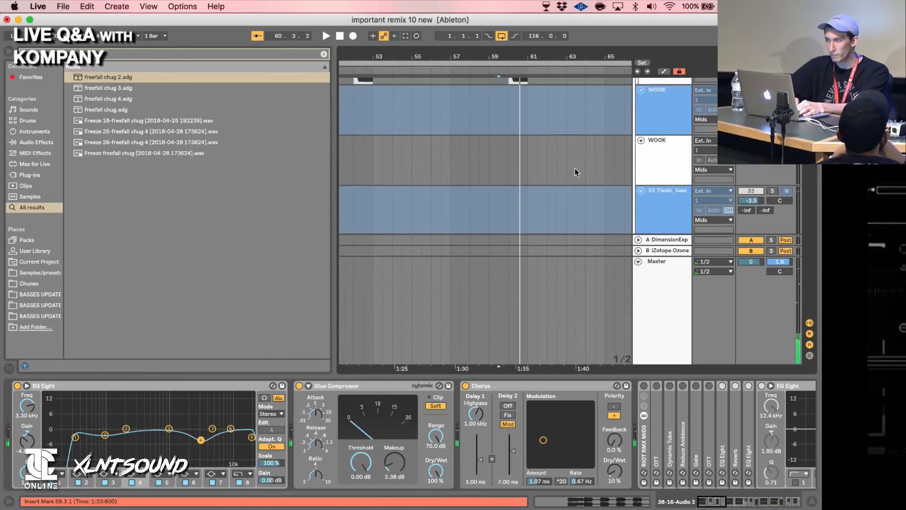
pyautogui.scroll(2, 575, 172)
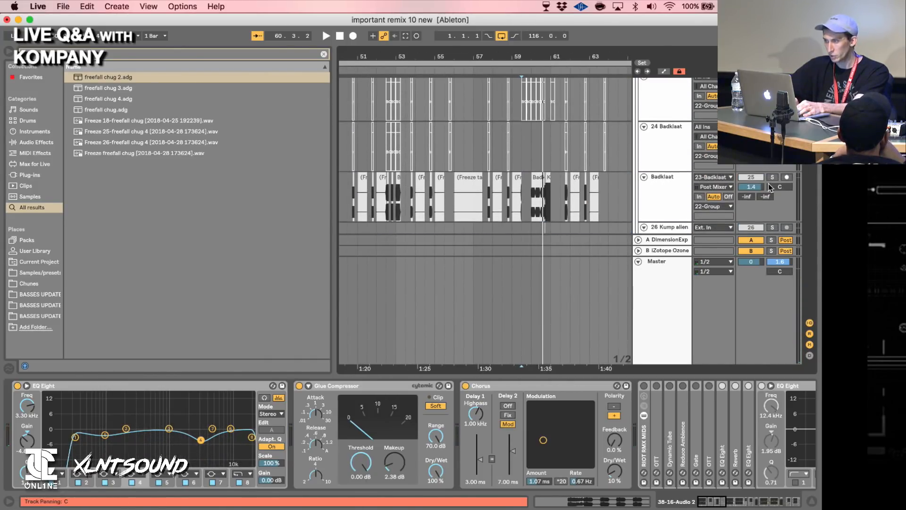
pyautogui.press('space')
pyautogui.click(772, 178)
pyautogui.click(772, 178)
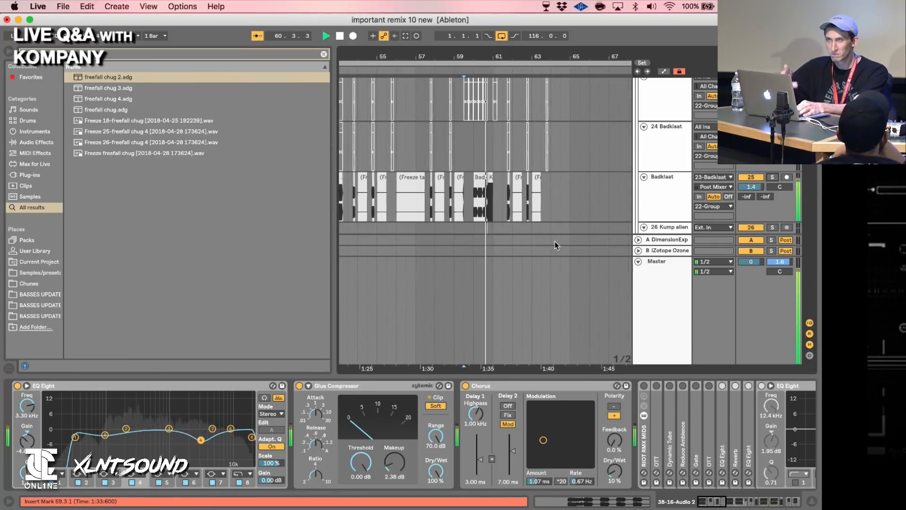
pyautogui.press('space')
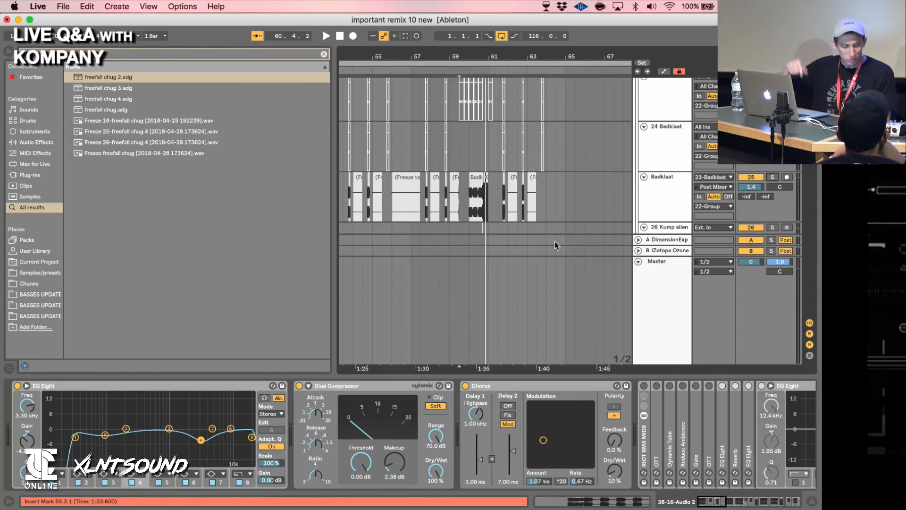
# Fold the Mids group to view the overview of its clips, and unfold it again.
pyautogui.scroll(5, 555, 242)
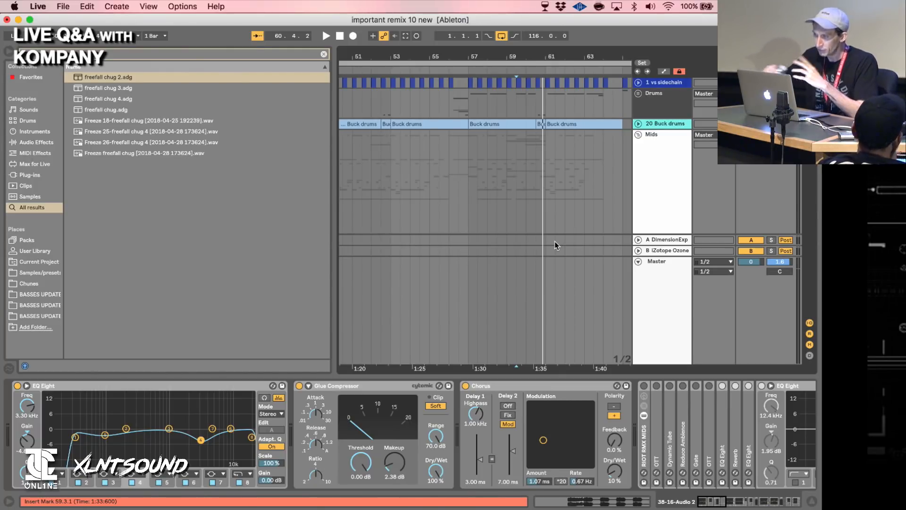
pyautogui.click(639, 133)
pyautogui.hscroll(2, 579, 166)
pyautogui.scroll(-1, 578, 165)
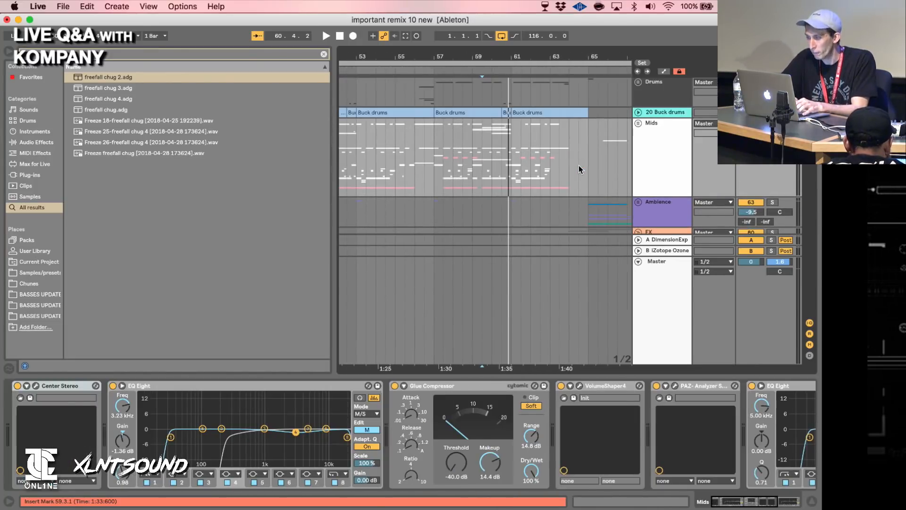
pyautogui.click(639, 123)
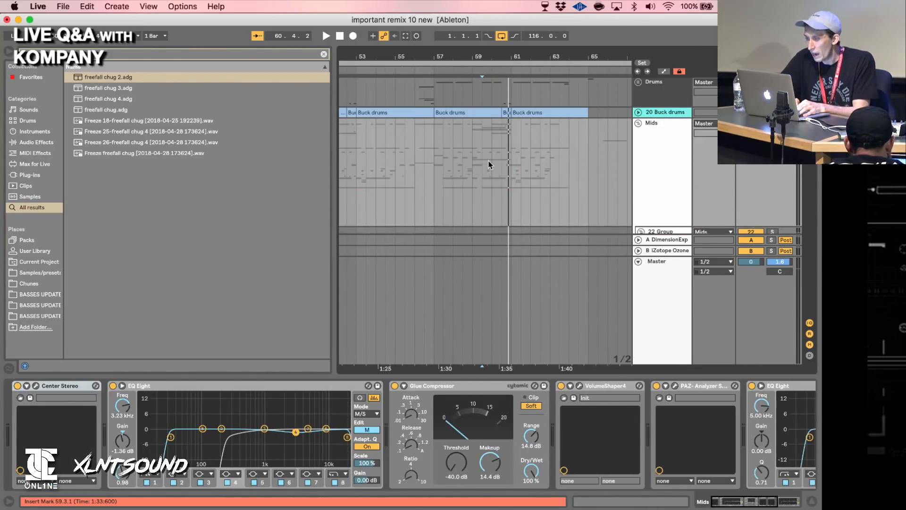
# Show the effect chain of the Badklaat track and look over the neighbouring tracks in its group.
pyautogui.scroll(-3, 489, 164)
pyautogui.hscroll(2, 488, 160)
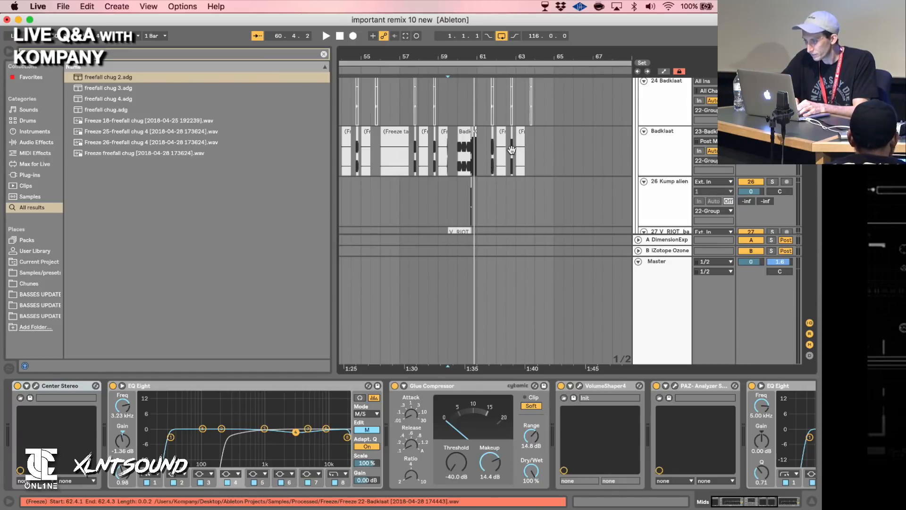
pyautogui.click(655, 140)
pyautogui.scroll(-5, 425, 208)
pyautogui.hscroll(-2, 425, 208)
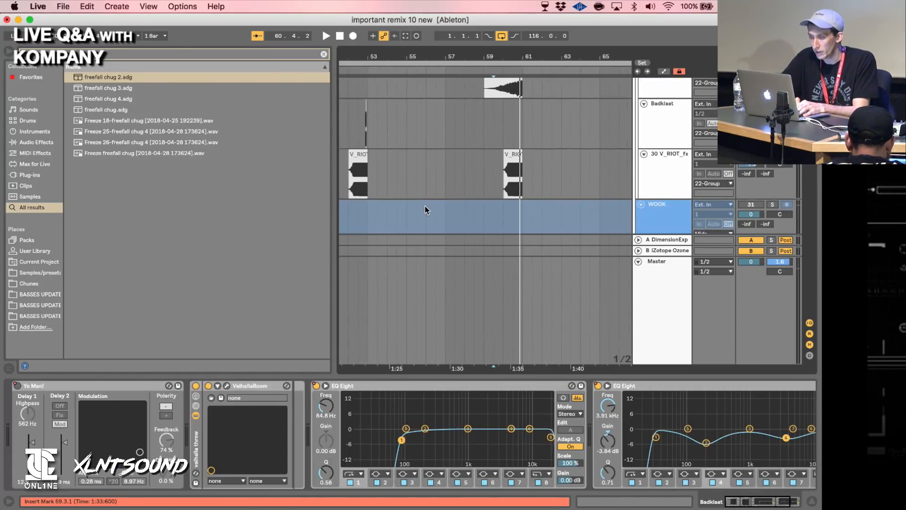
# Zoom in on the 38 16-Audio 2 clips, solo the track and play it from bars 61 and 61.3.1.
pyautogui.scroll(-8, 425, 210)
pyautogui.hscroll(1, 424, 210)
pyautogui.moveTo(518, 59); pyautogui.dragTo(517, 81)
pyautogui.click(531, 185)
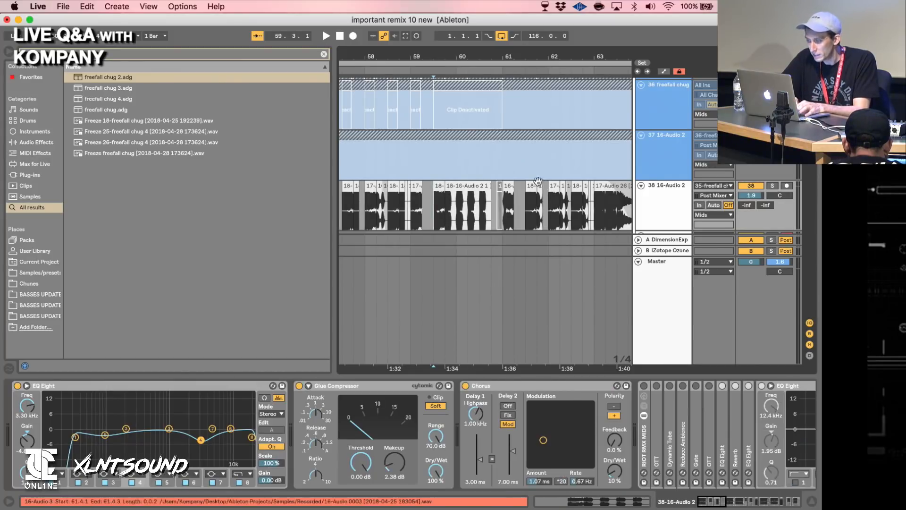
pyautogui.hscroll(-10, 531, 185)
pyautogui.scroll(-1, 531, 185)
pyautogui.hscroll(9, 531, 185)
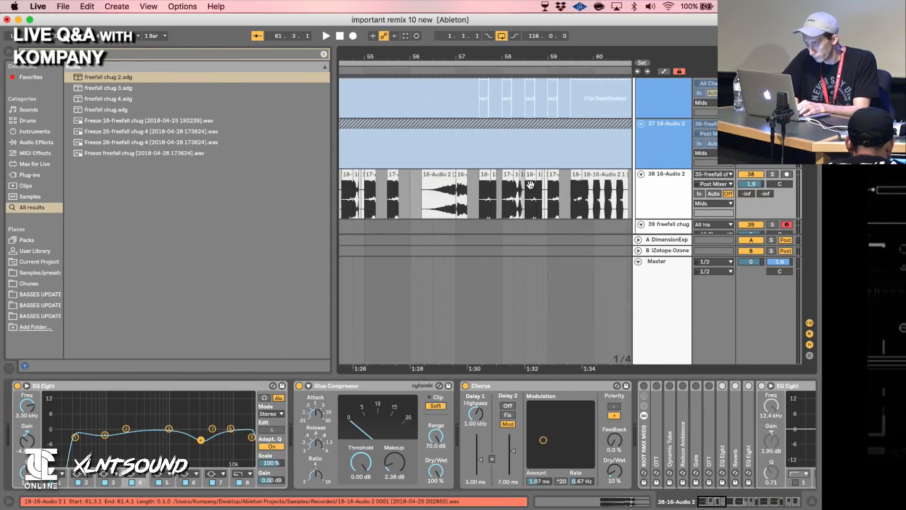
pyautogui.click(773, 175)
pyautogui.click(530, 212)
pyautogui.press('space')
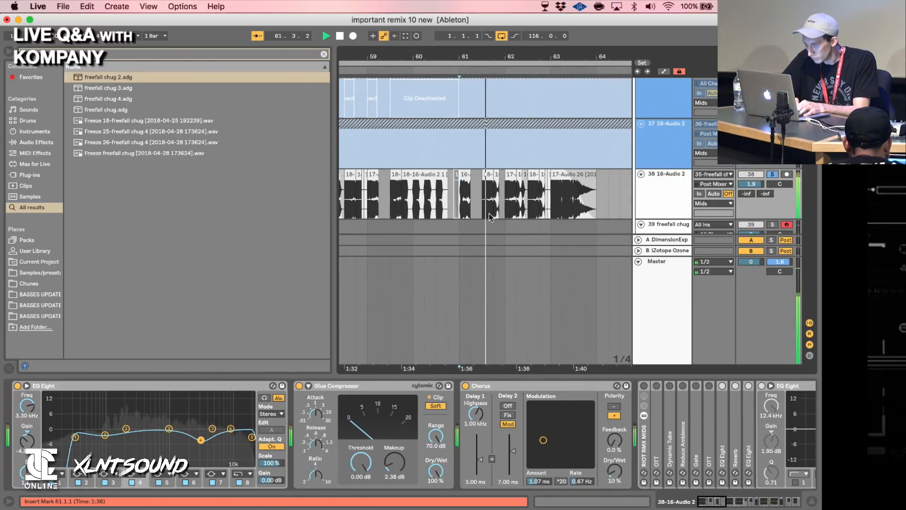
pyautogui.click(492, 185)
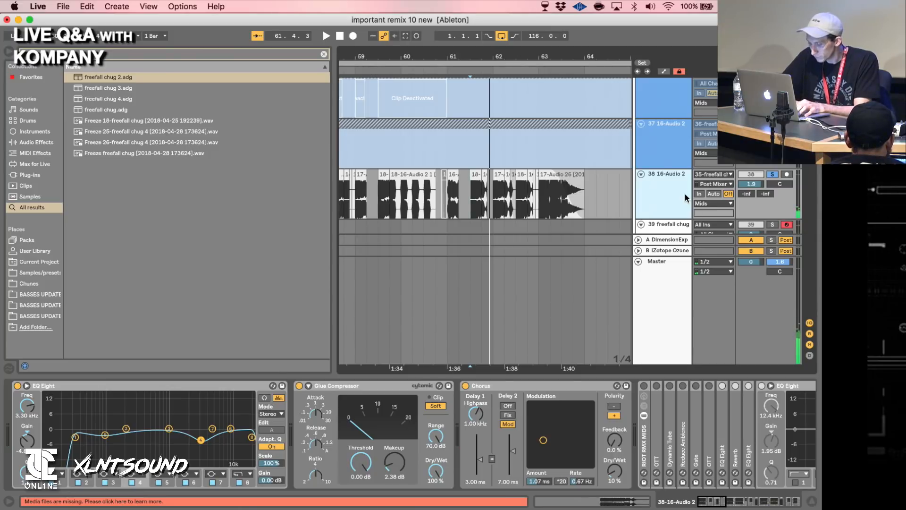
# Show automation with 16-Audio 2's ValhallaRoom mix envelope from the valhalla throw rack, and play from bar 61.3.1.
pyautogui.press('a')
pyautogui.click(668, 183)
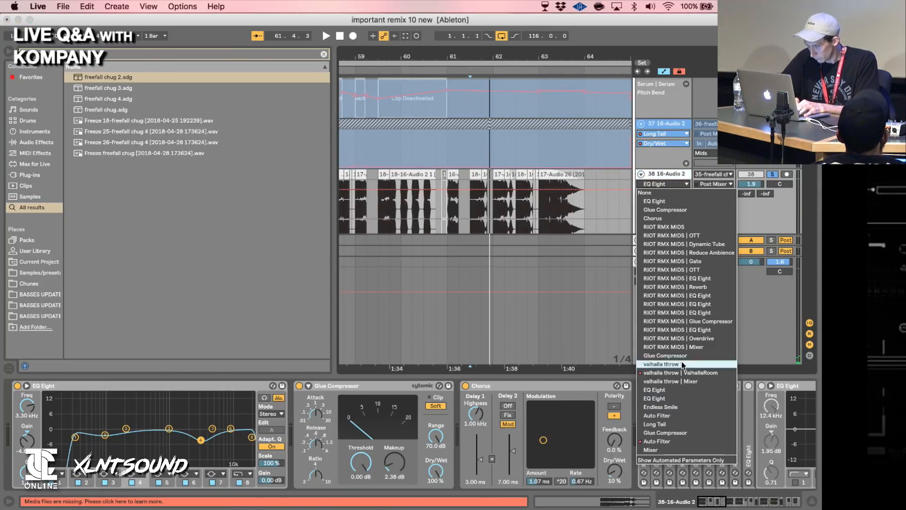
pyautogui.click(662, 373)
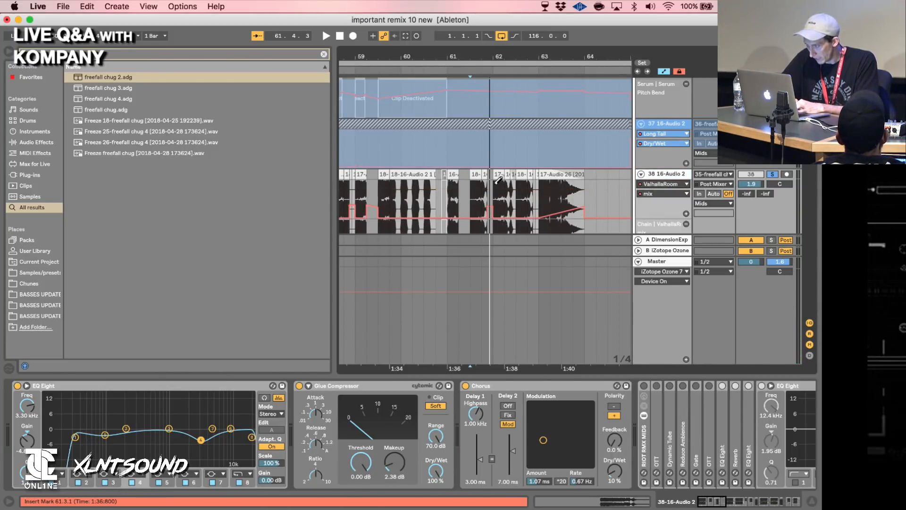
pyautogui.press('space')
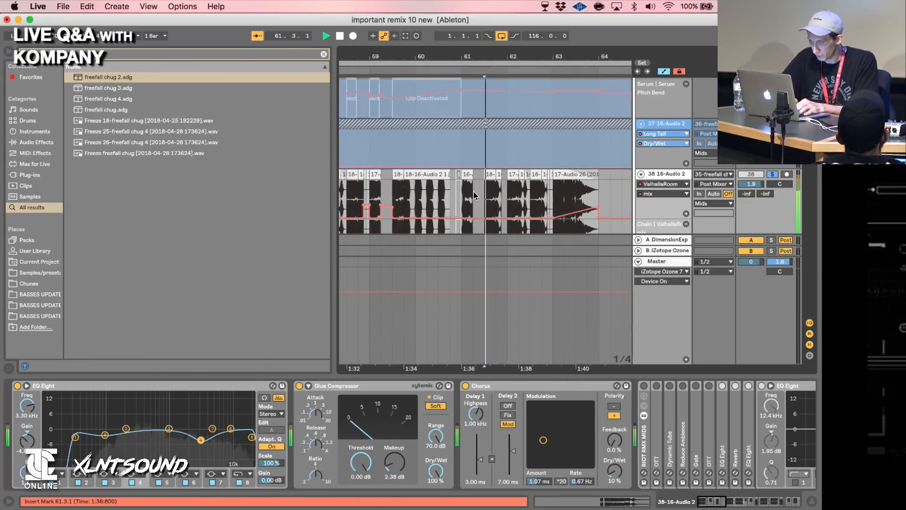
# Play the 18-16-Audio 2 1 clip from bar 61.3 and select the short 16-Audio 3 clip that follows it.
pyautogui.moveTo(473, 56); pyautogui.dragTo(486, 153)
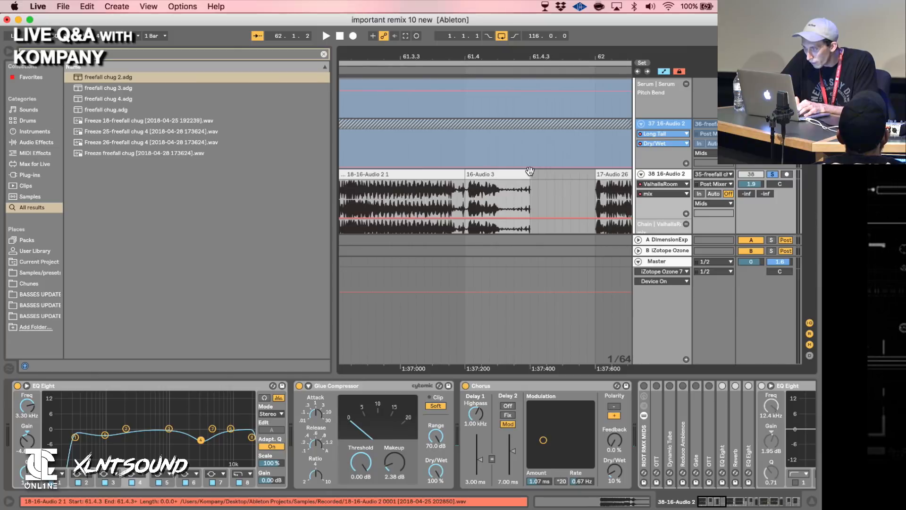
pyautogui.hscroll(-3, 531, 177)
pyautogui.scroll(-1, 531, 177)
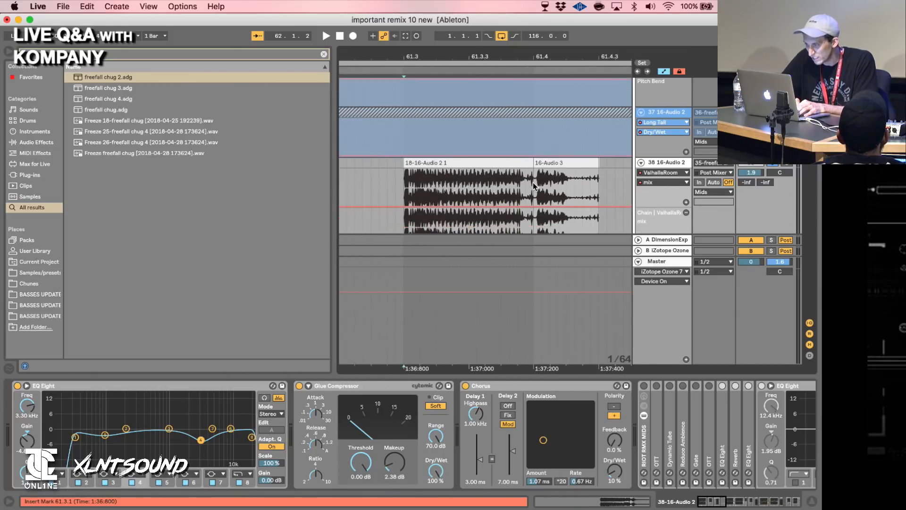
pyautogui.click(418, 163)
pyautogui.press('space')
pyautogui.press('space')
pyautogui.hscroll(-5, 418, 163)
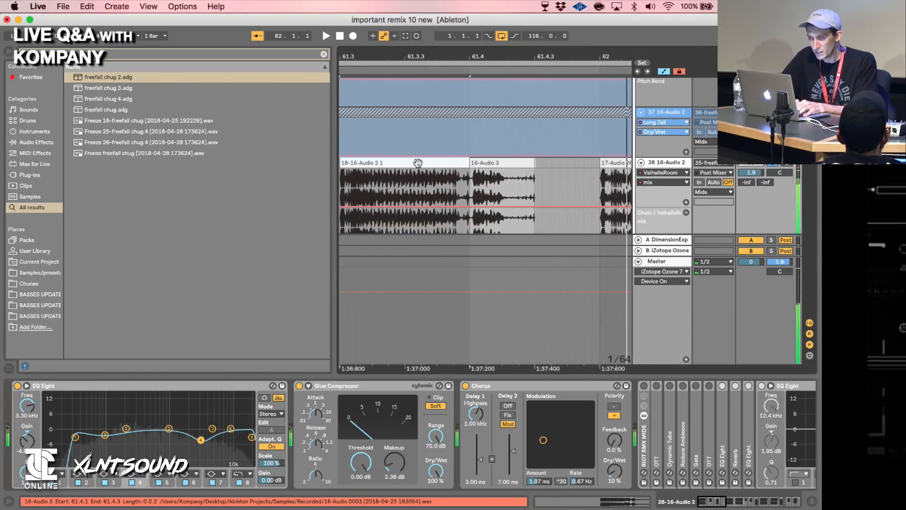
pyautogui.scroll(-1, 419, 163)
pyautogui.hscroll(-2, 418, 163)
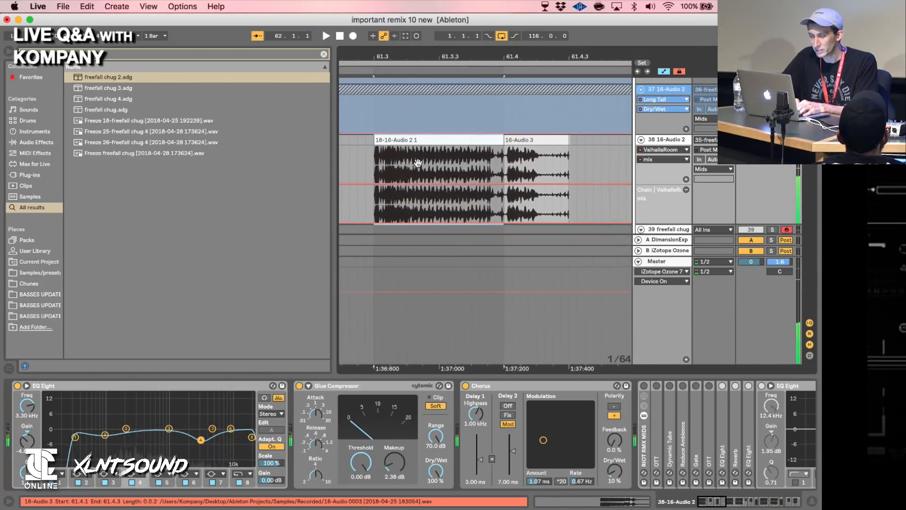
pyautogui.click(536, 156)
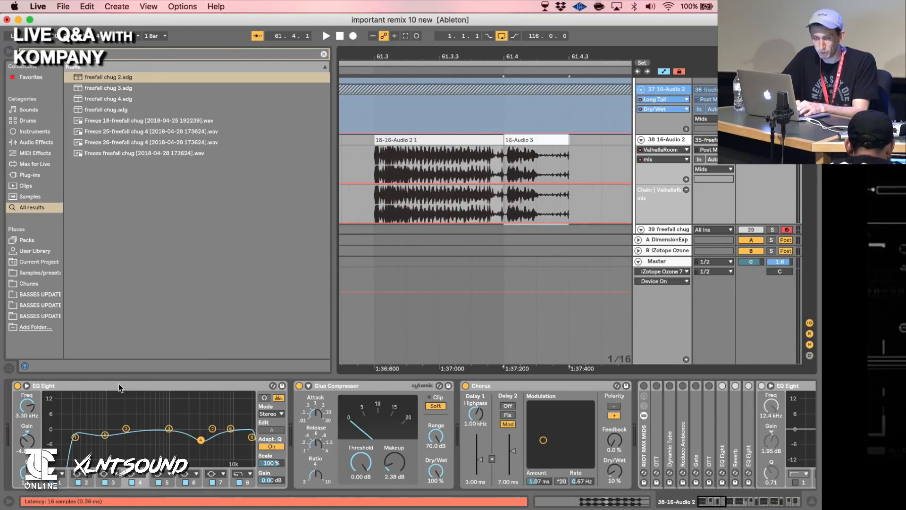
# Search the browser for long tail, add the Long Tail.adv reverb at the end of 38 16-Audio 2's chain and set its Dry/Wet to 0%.
pyautogui.hscroll(8, 134, 425)
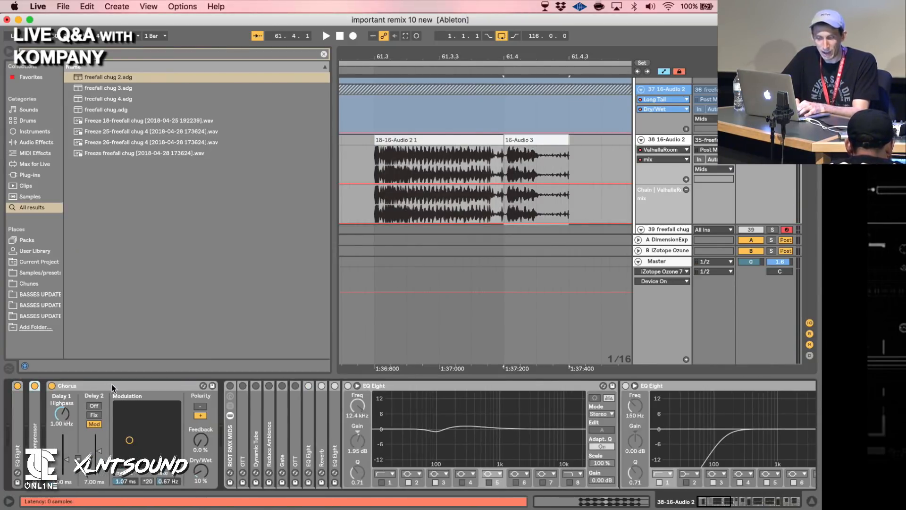
pyautogui.hscroll(10, 111, 388)
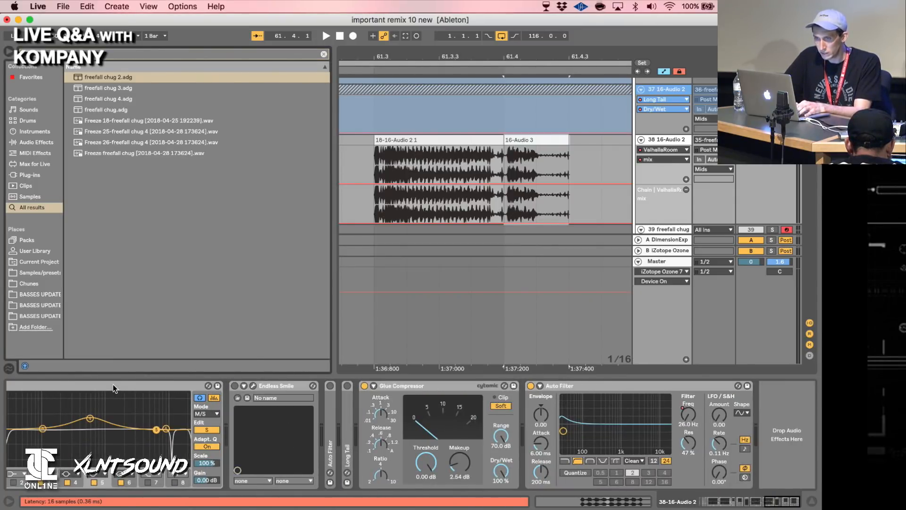
pyautogui.press('super+f')
pyautogui.write('long tail')
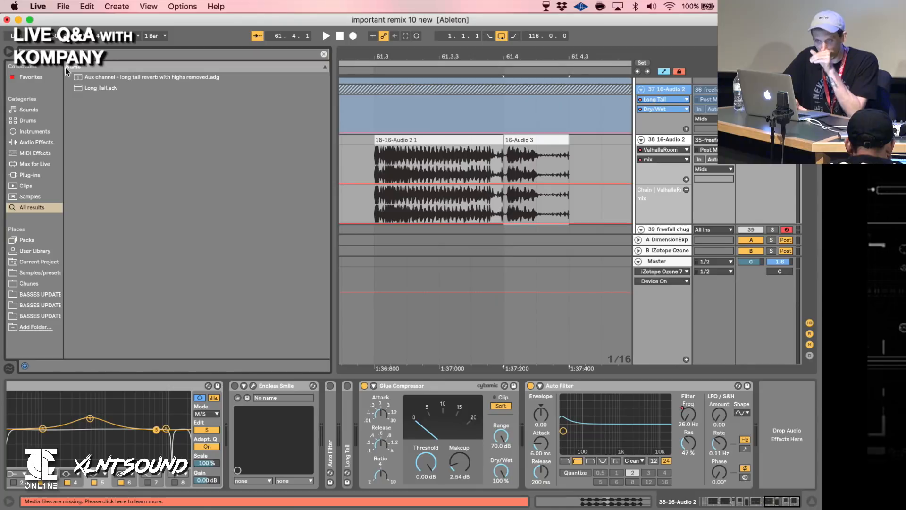
pyautogui.click(87, 89)
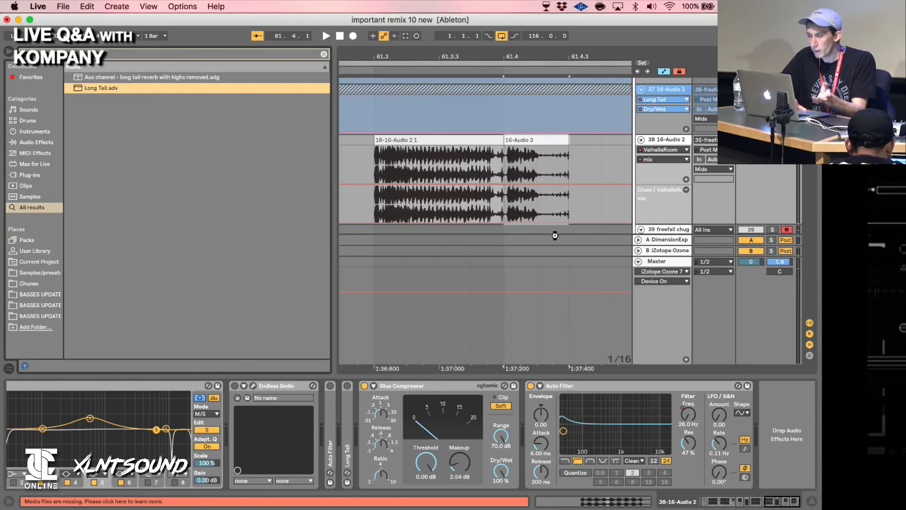
pyautogui.moveTo(551, 233); pyautogui.dragTo(522, 162)
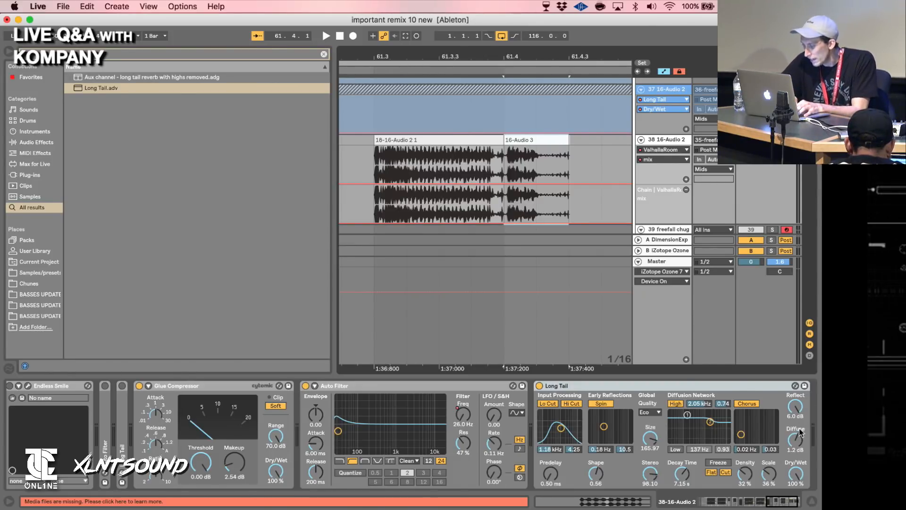
pyautogui.moveTo(794, 472); pyautogui.dragTo(794, 509)
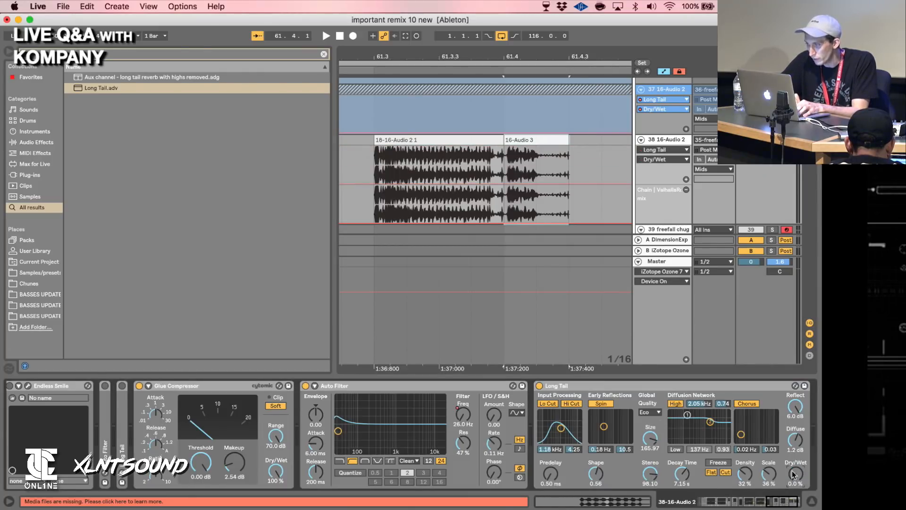
# Automate Long Tail's Dry/Wet as a ramp from 0% midway through the 16-Audio 3 clip up to 100% at bar 62.
pyautogui.hscroll(2, 576, 235)
pyautogui.scroll(1, 577, 235)
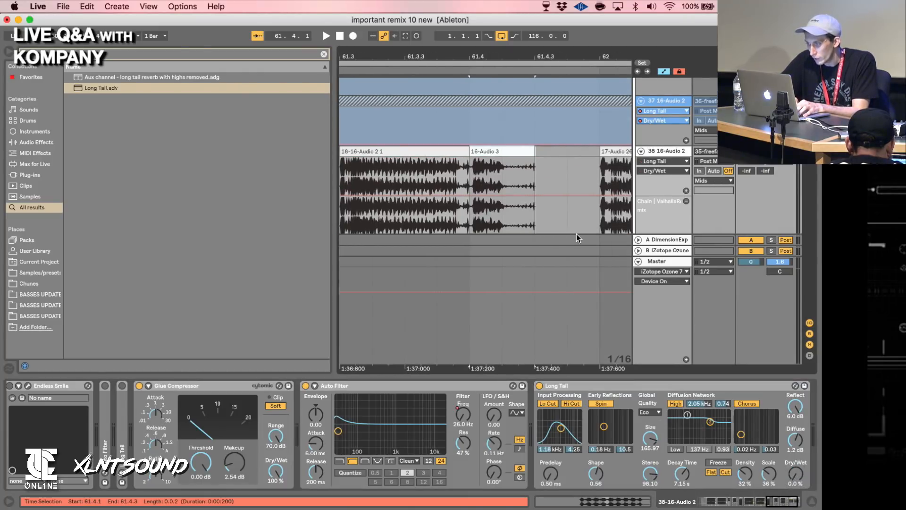
pyautogui.click(535, 194)
pyautogui.moveTo(601, 195); pyautogui.dragTo(601, 158)
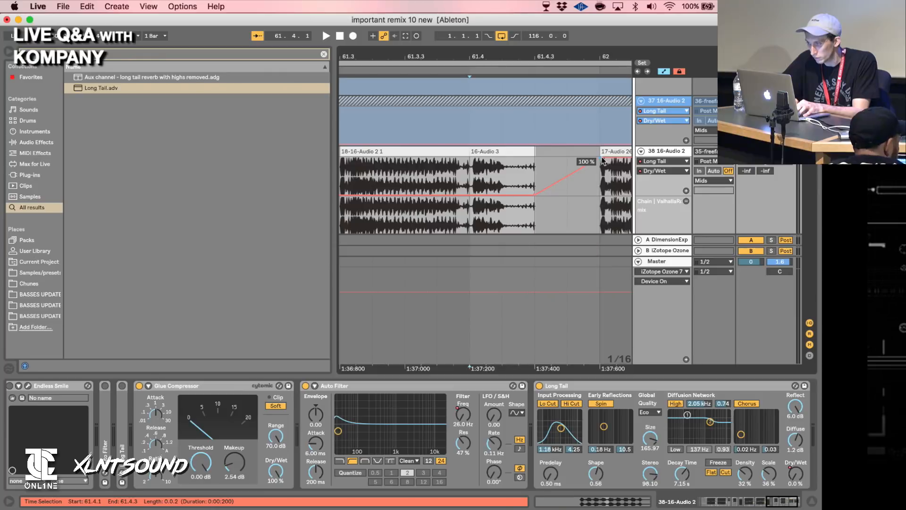
pyautogui.moveTo(535, 195); pyautogui.dragTo(503, 194)
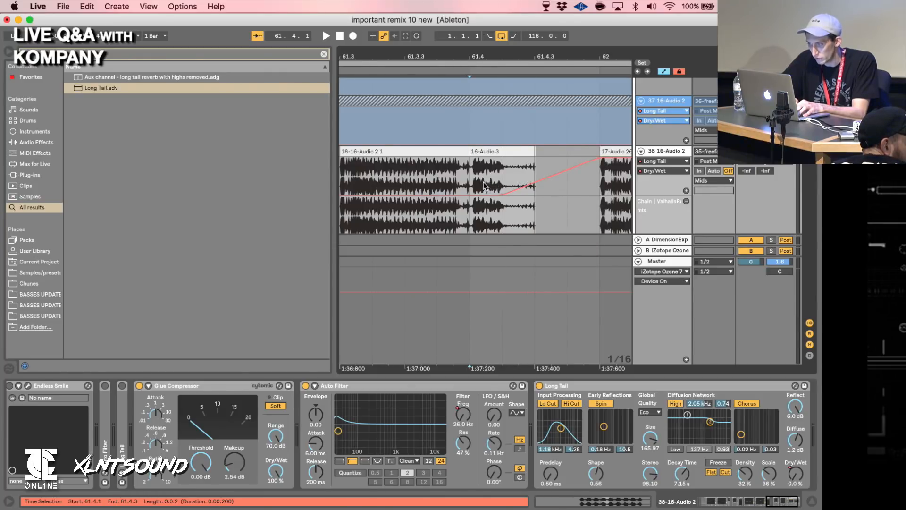
# During playback, set Long Tail's input filter to 726 Hz and 9.00, decay time to 3.79 s, and diffusion low band to 186 Hz and 0.67.
pyautogui.moveTo(566, 431); pyautogui.dragTo(563, 414)
pyautogui.moveTo(686, 474); pyautogui.dragTo(686, 491)
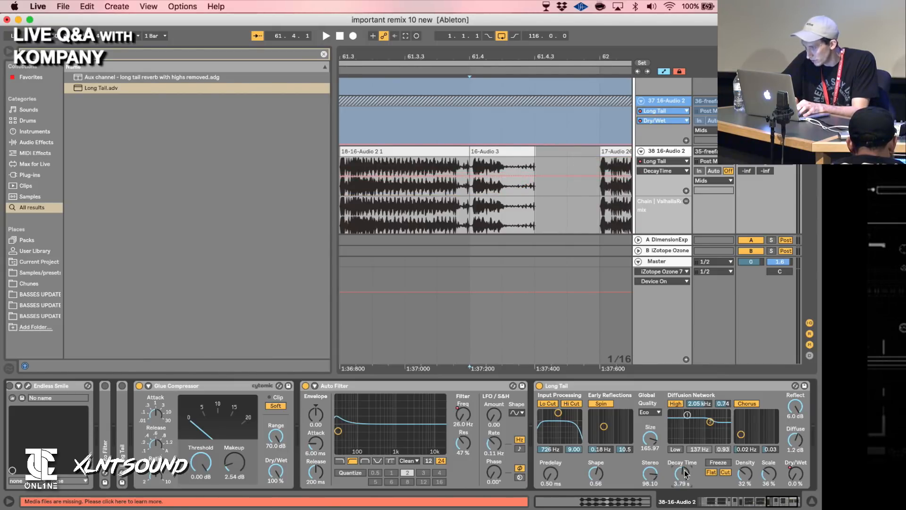
pyautogui.press('space')
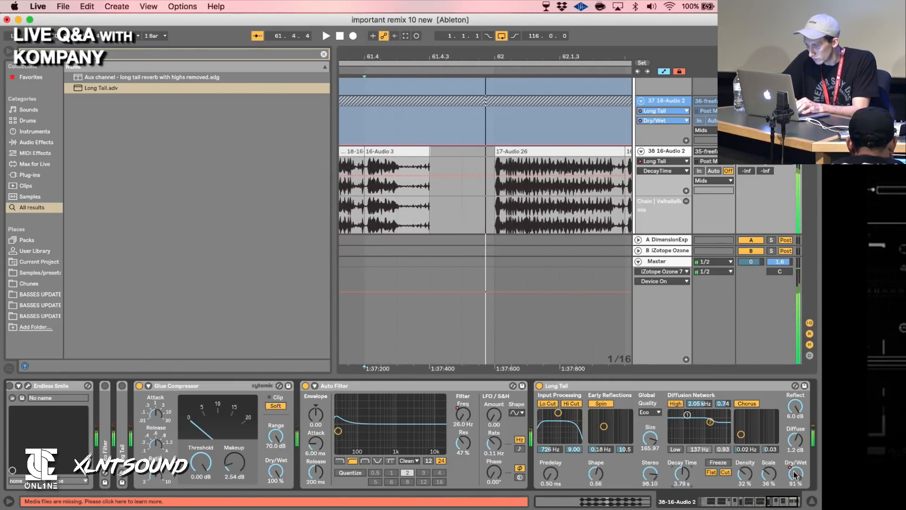
pyautogui.click(540, 386)
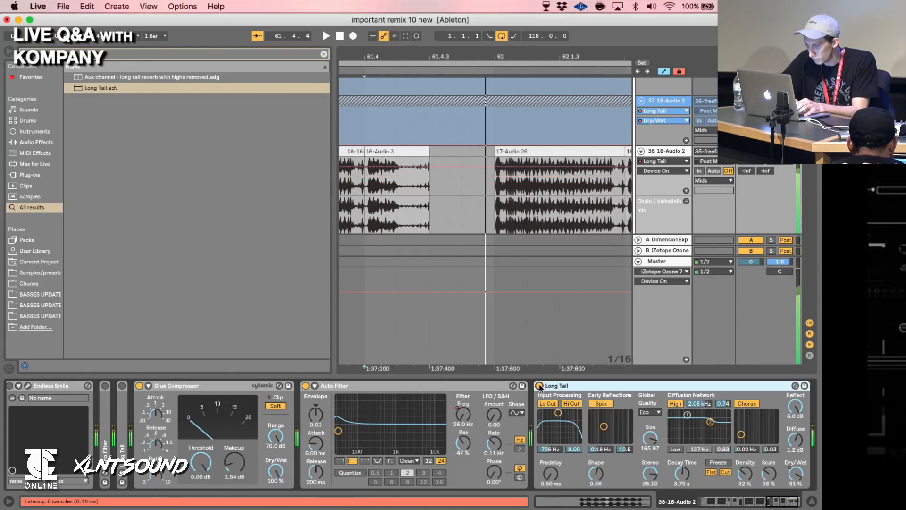
pyautogui.click(539, 386)
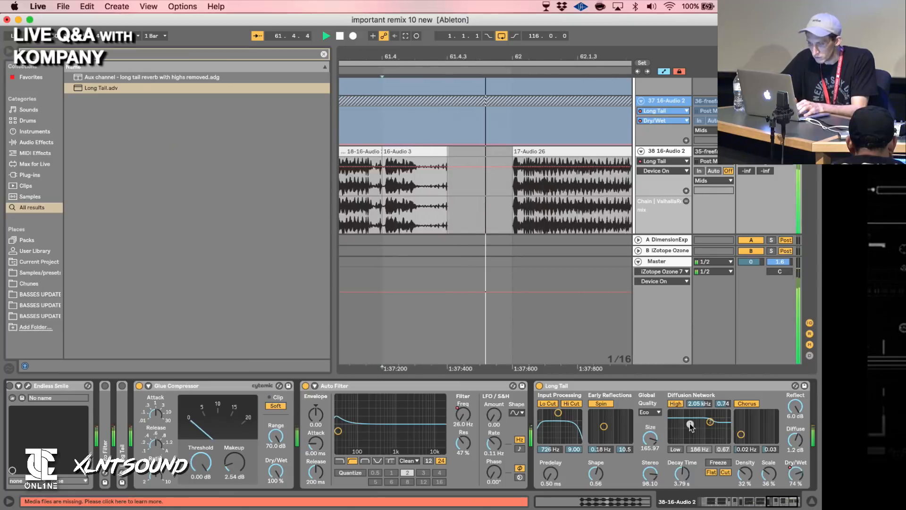
# Audition the reverb throw into bar 62, restarting from bar 61.3 and from the 16-Audio 3 clip.
pyautogui.press('space')
pyautogui.click(351, 201)
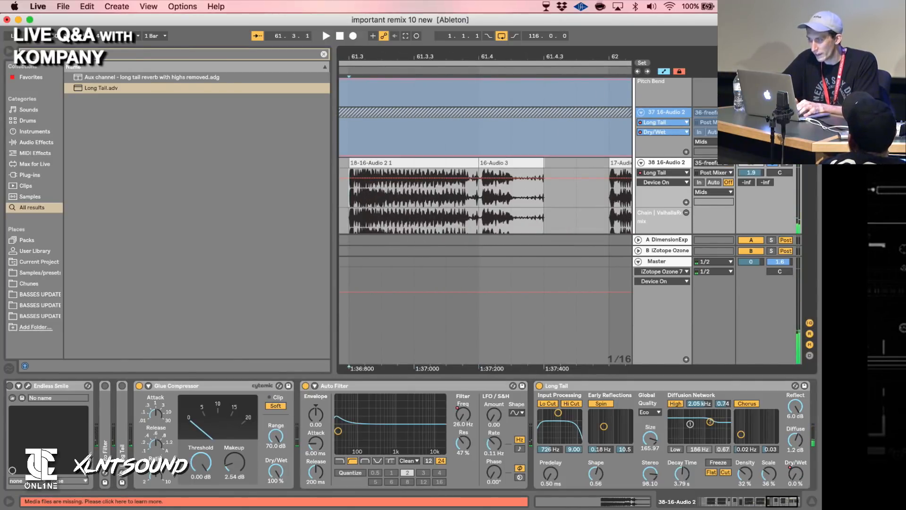
pyautogui.click(508, 163)
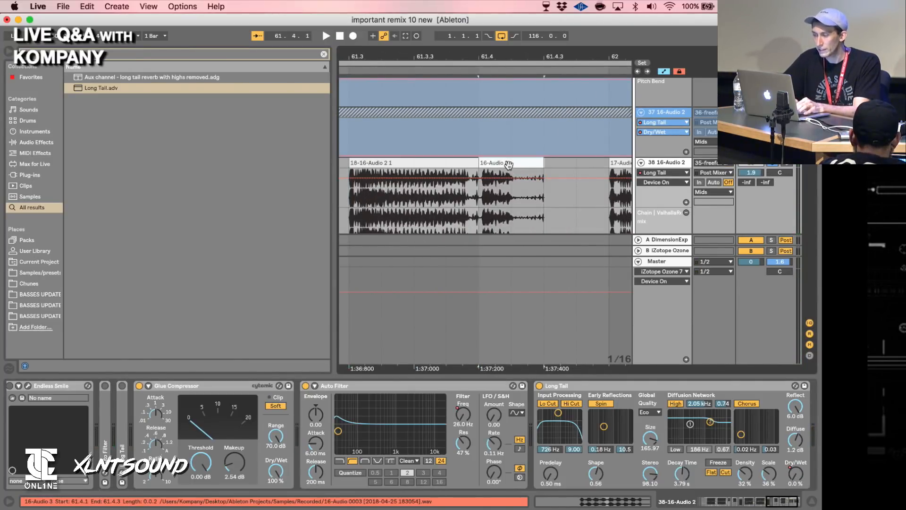
pyautogui.press('space')
pyautogui.press('space')
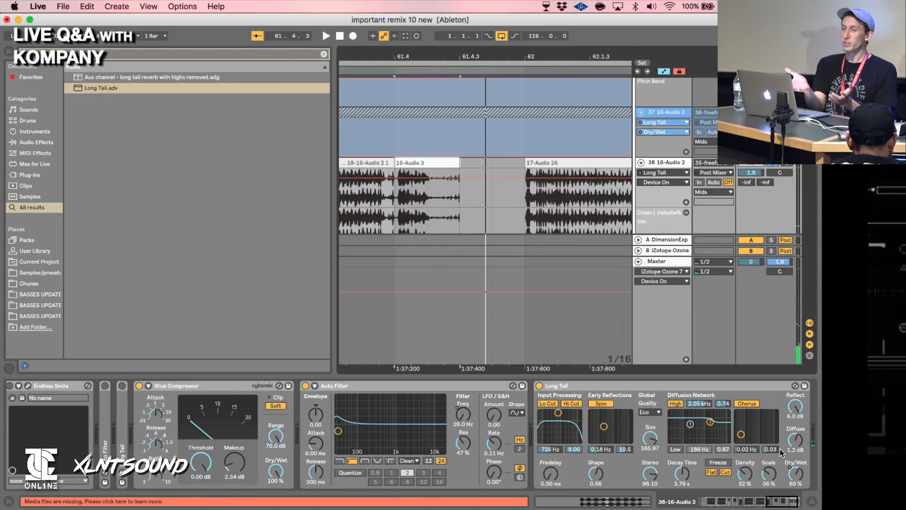
# Show Long Tail's Dry/Wet envelope, try raising the ramp's start to 44% with playback from bar 61.4, and undo that raise.
pyautogui.click(796, 472)
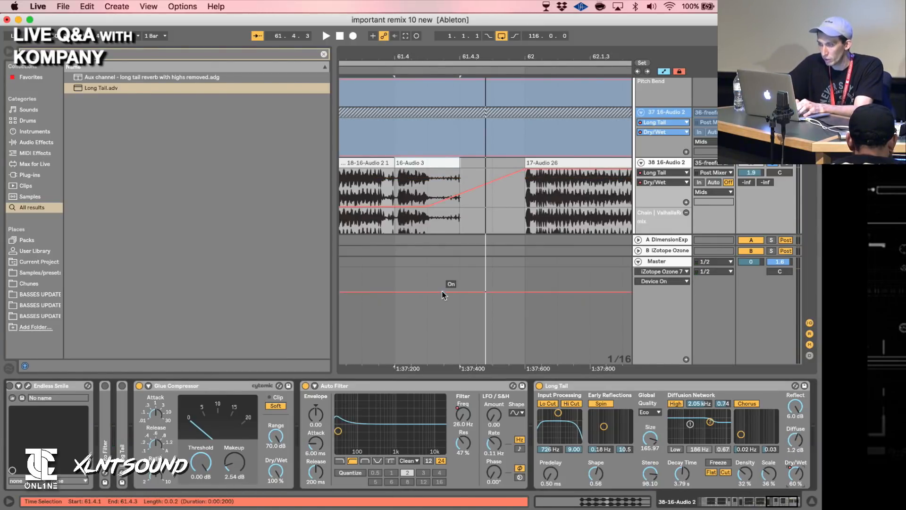
pyautogui.press('space')
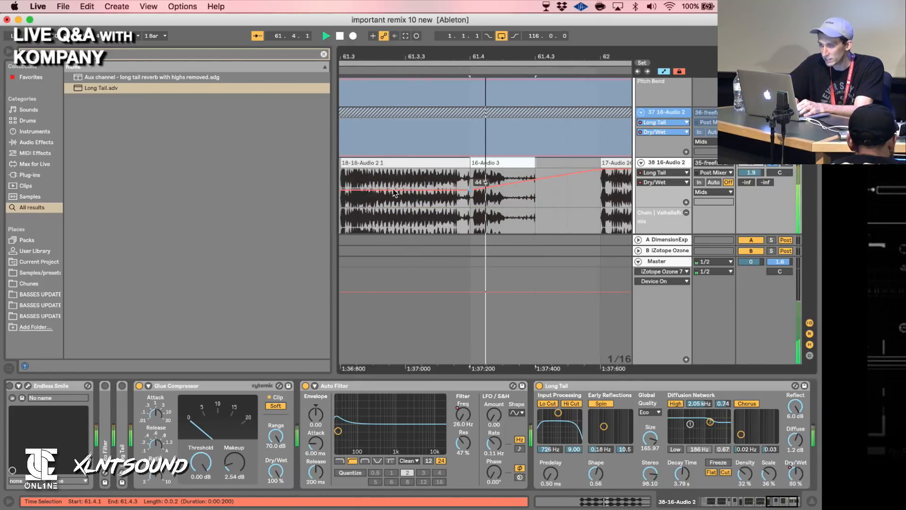
pyautogui.press('space')
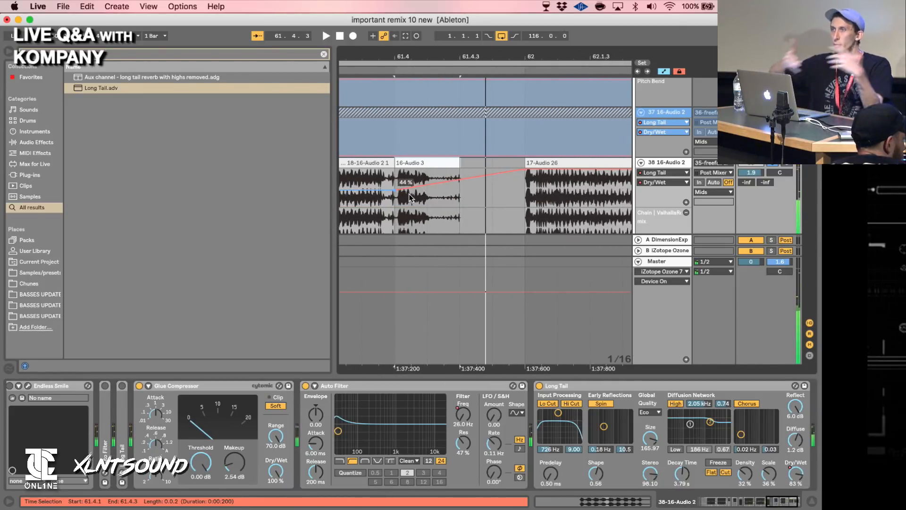
pyautogui.moveTo(410, 197); pyautogui.dragTo(415, 198)
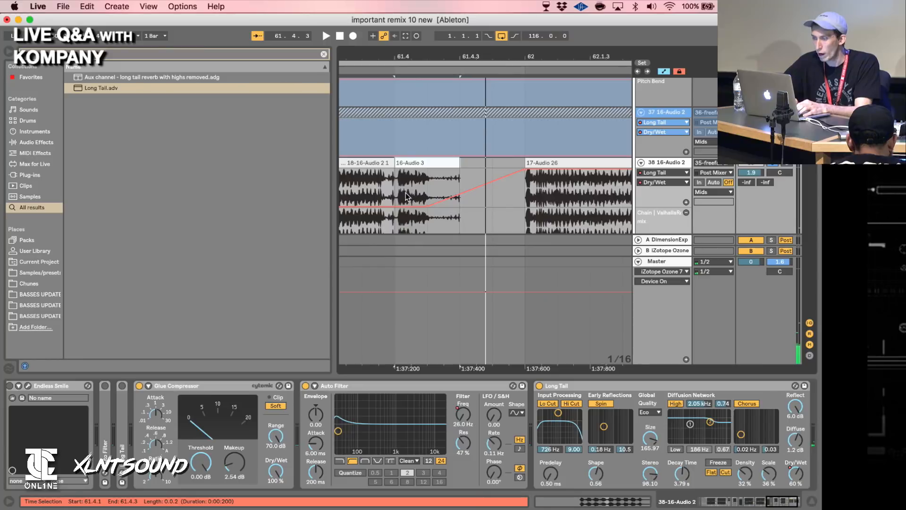
# Bend the Dry/Wet ramp into a slow-starting curve that drops back to 0% at bar 62, and play it from bar 61.3.
pyautogui.click(397, 196)
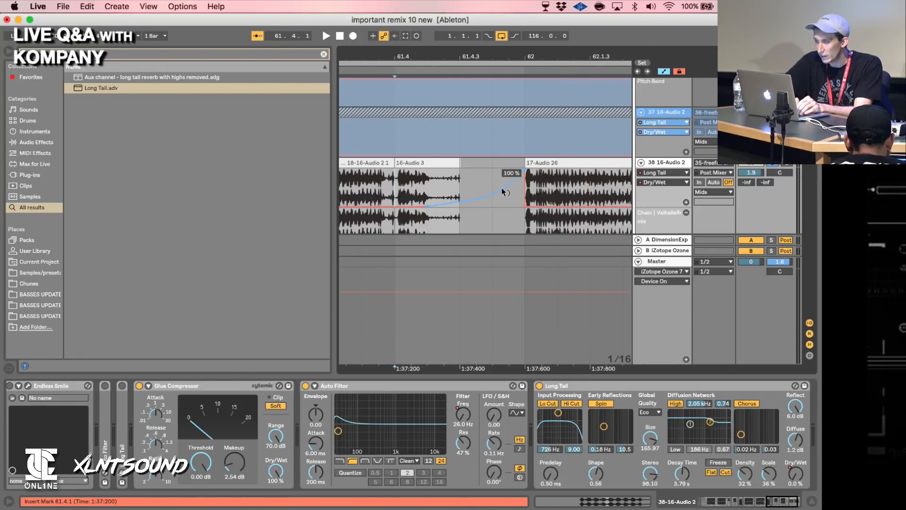
pyautogui.moveTo(420, 58); pyautogui.dragTo(472, 31)
pyautogui.click(414, 192)
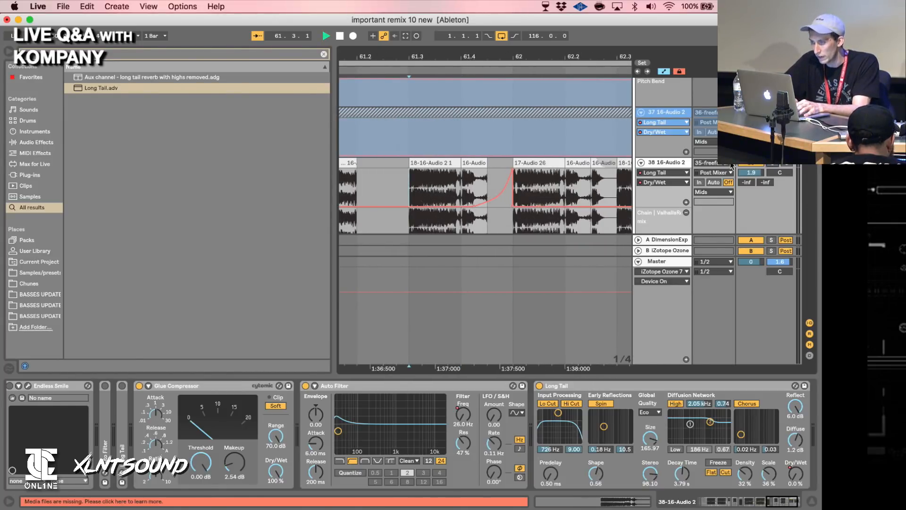
pyautogui.press('space')
pyautogui.press('space')
pyautogui.press('space')
pyautogui.press('space')
# Audition the Dry/Wet ramp with a fast-rising curve, and clear the ramp from the envelope.
pyautogui.keyDown('alt'); pyautogui.doubleClick(524, 198); pyautogui.keyUp('alt')
pyautogui.press('space')
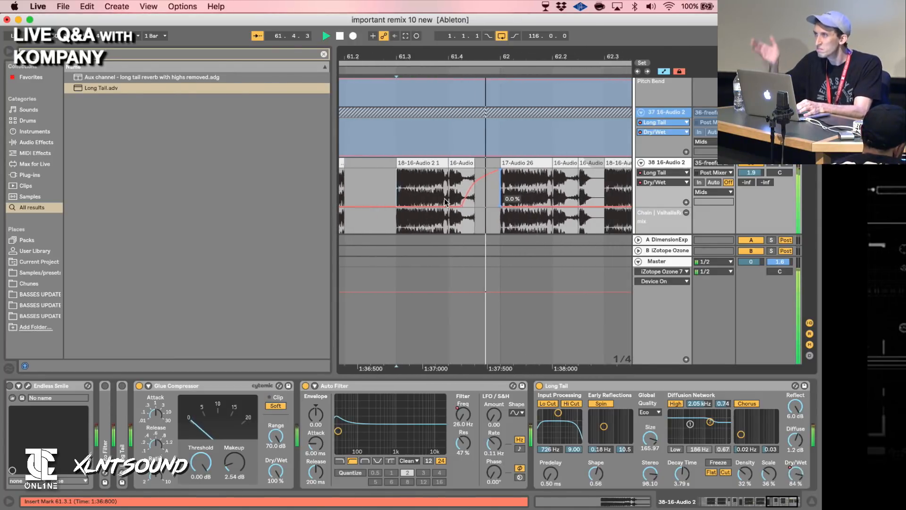
pyautogui.press('space')
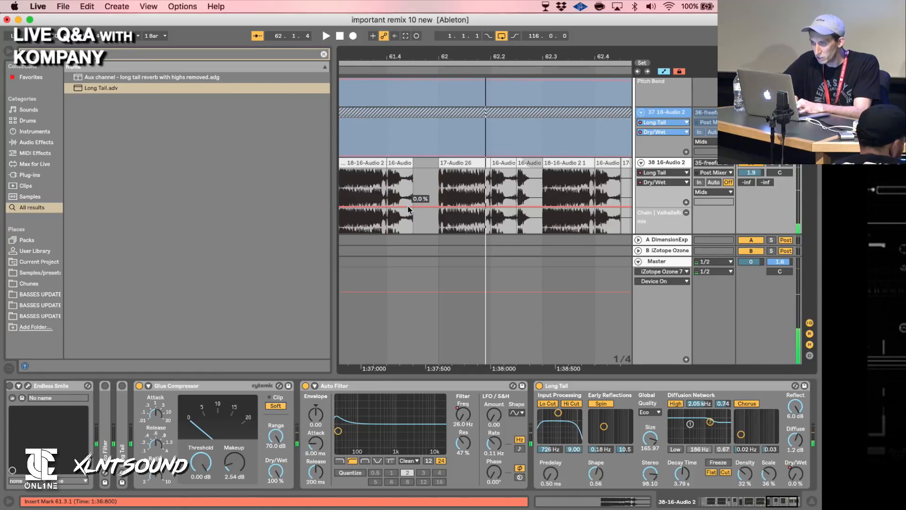
pyautogui.hscroll(-2, 408, 209)
pyautogui.click(433, 187)
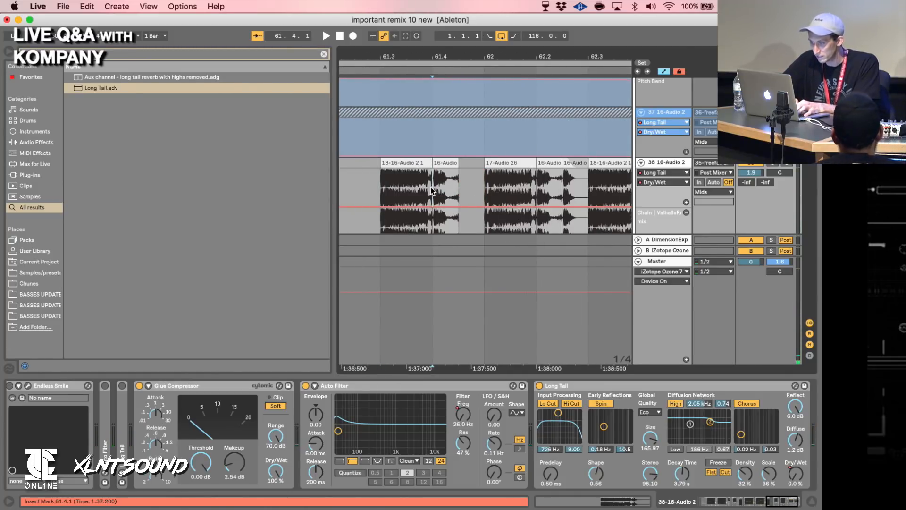
# Deactivate Long Tail, search the browser for man and add the Yo Man!.adv chorus preset after it.
pyautogui.click(539, 386)
pyautogui.press('super+f')
pyautogui.write('man')
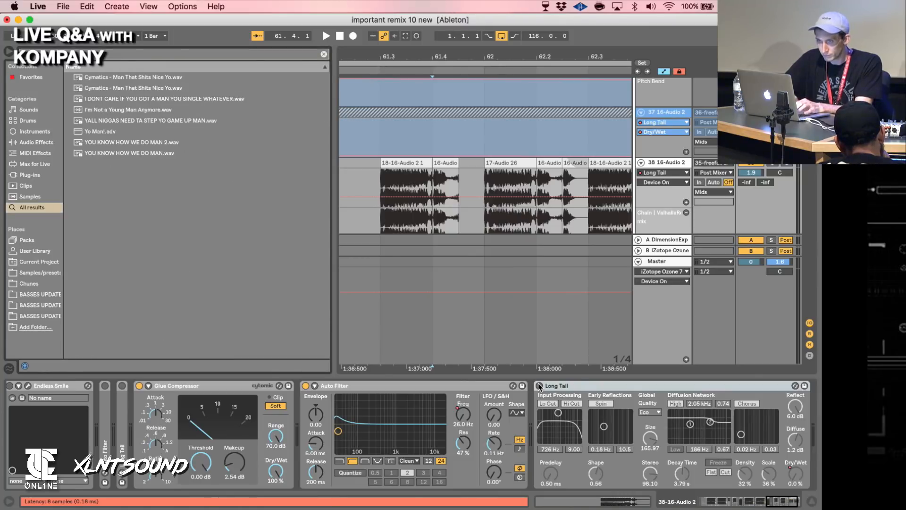
pyautogui.doubleClick(119, 131)
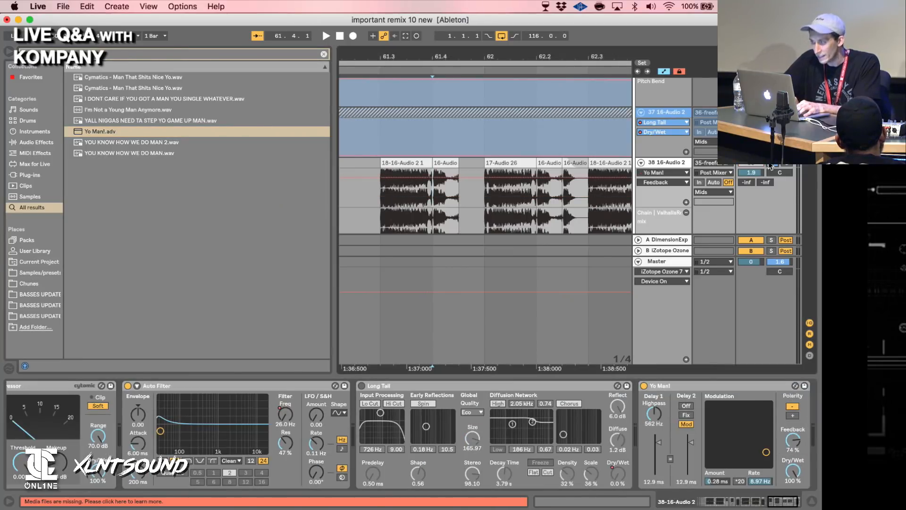
# Audition the Yo Man! chorus from bar 61.4 and set its Feedback to 81%.
pyautogui.press('space')
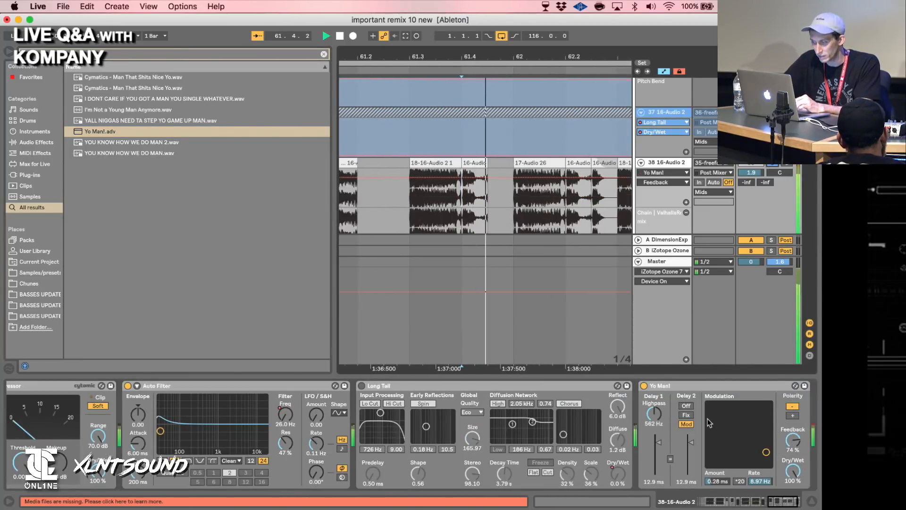
pyautogui.press('space')
pyautogui.moveTo(795, 442); pyautogui.dragTo(795, 437)
pyautogui.press('space')
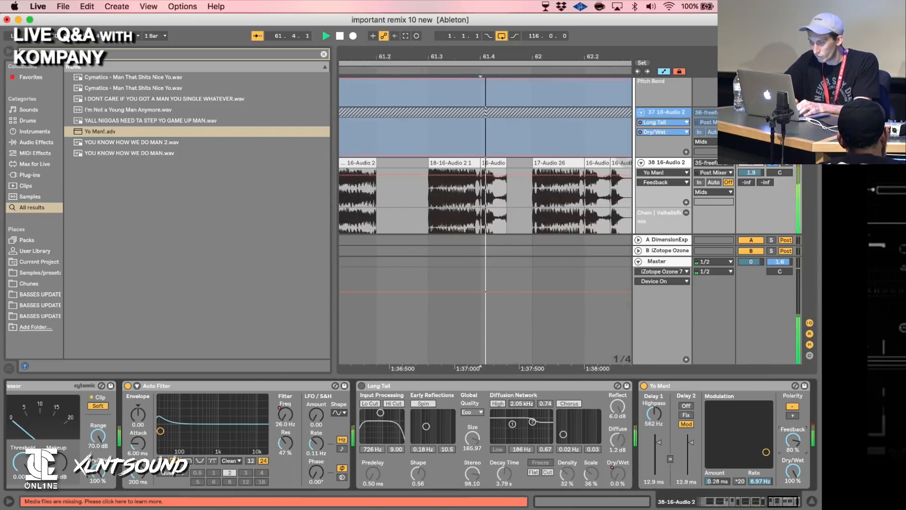
pyautogui.press('space')
pyautogui.press('space')
pyautogui.press('space')
# Set the Yo Man! chorus Dry/Wet to 0% and automate a rise after 61.4 that drops back to 0% at bar 62.
pyautogui.moveTo(794, 472); pyautogui.dragTo(794, 507)
pyautogui.click(446, 206)
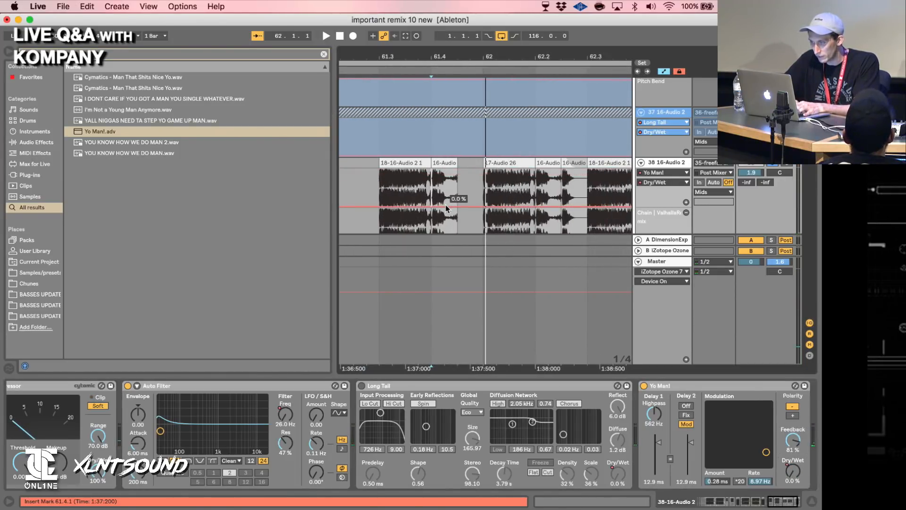
pyautogui.moveTo(463, 205); pyautogui.dragTo(500, 210)
pyautogui.press('space')
pyautogui.press('space')
pyautogui.click(535, 174)
pyautogui.hscroll(-1, 536, 177)
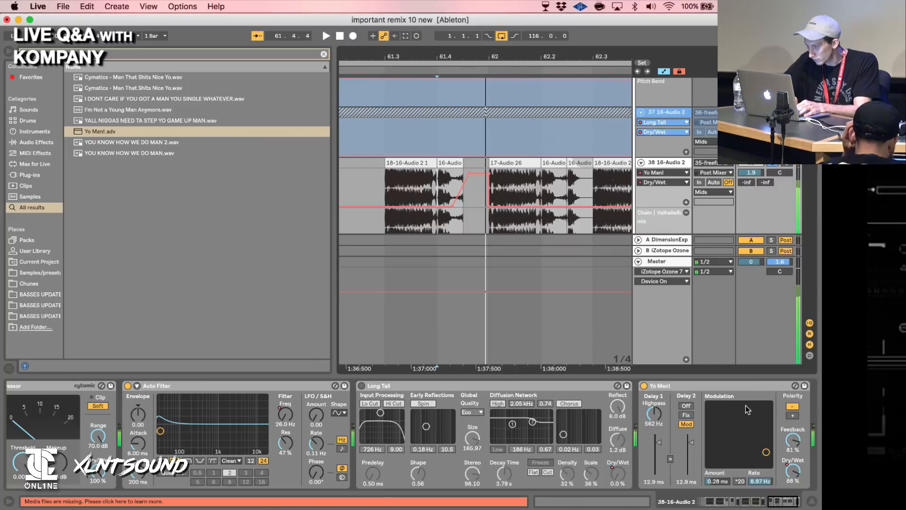
# Set the Yo Man! modulation to 4.48 ms Amount and 0.03 Hz Rate, and audition the throw.
pyautogui.moveTo(766, 455); pyautogui.dragTo(762, 417)
pyautogui.press('space')
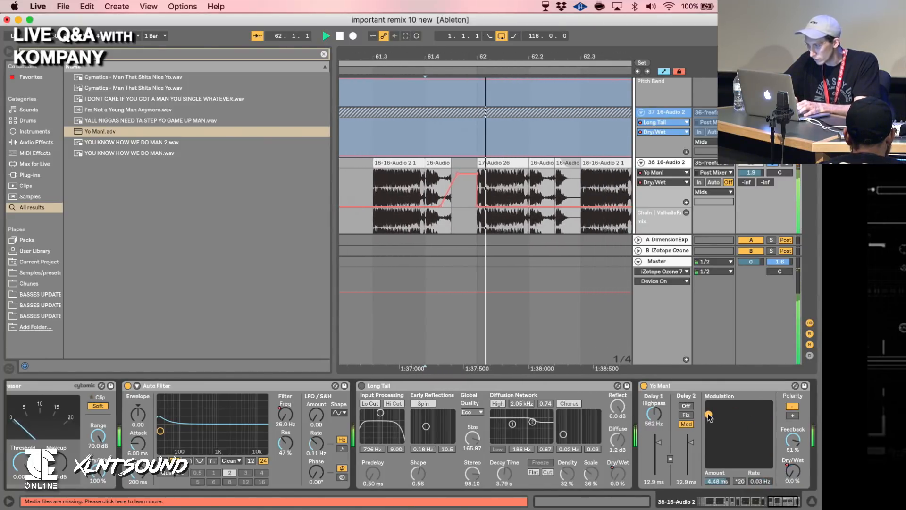
pyautogui.hscroll(-3, 710, 417)
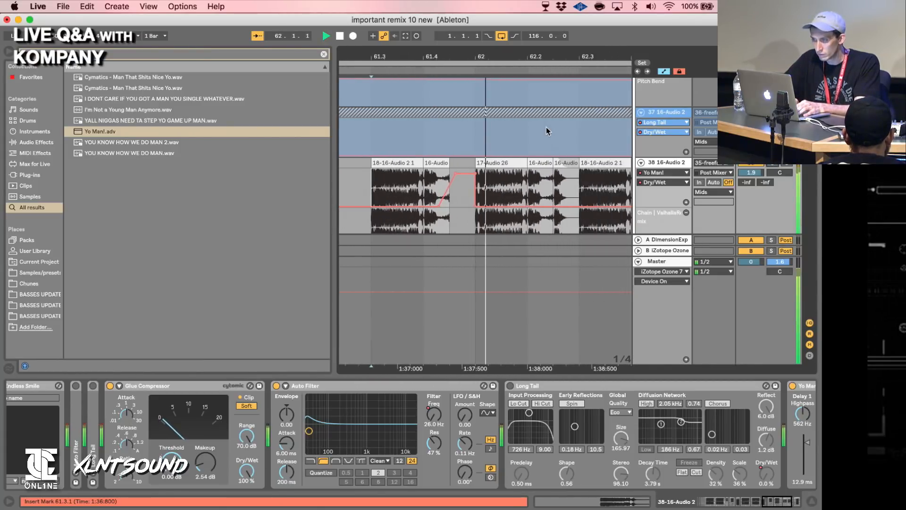
pyautogui.hscroll(4, 661, 439)
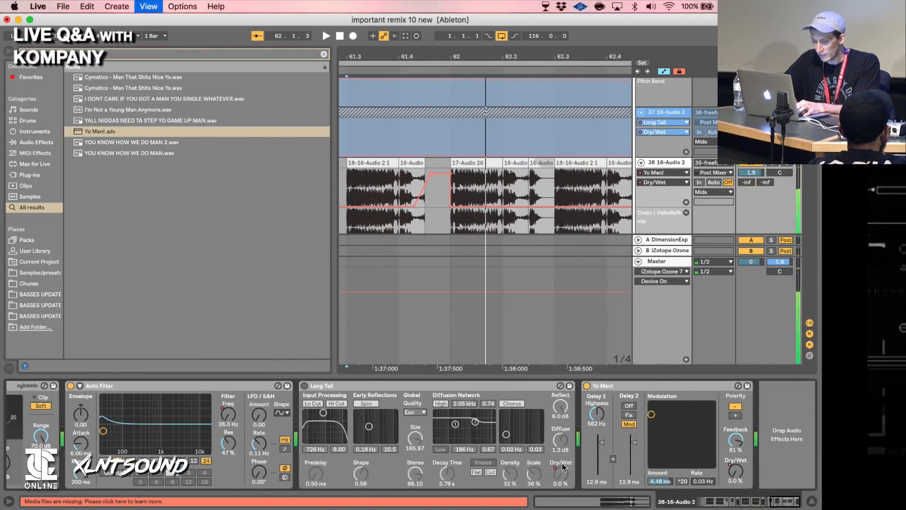
# Search the browser for echo, add Echo after Yo Man!, and set it to 1/32 delay, 64% Feedback and 0% Dry/Wet.
pyautogui.write('echo')
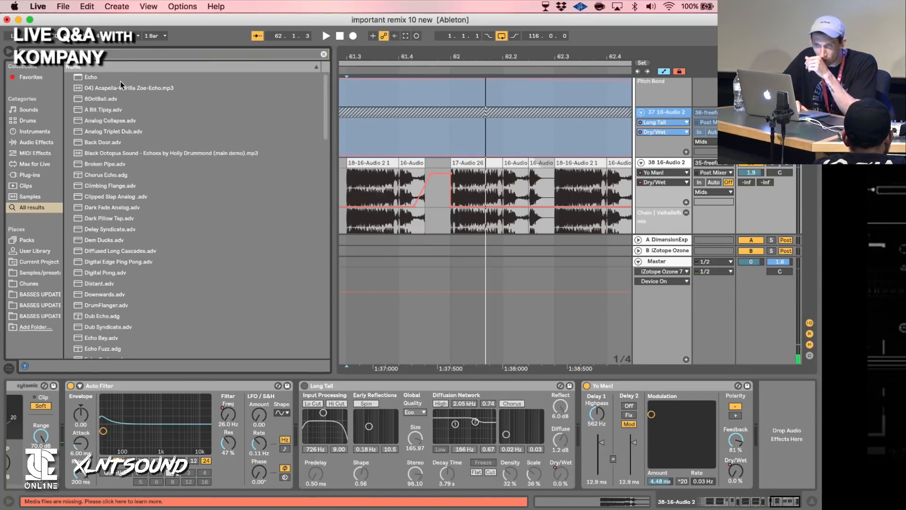
pyautogui.click(118, 78)
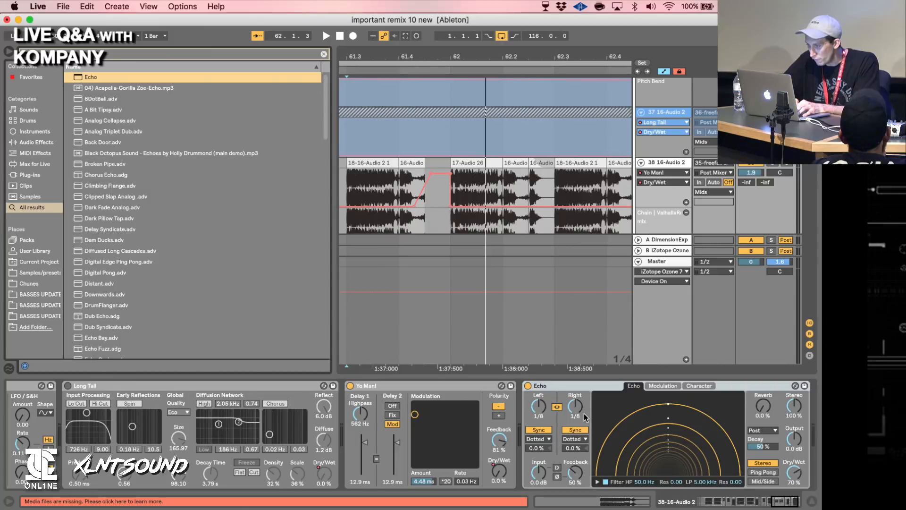
pyautogui.moveTo(585, 415); pyautogui.dragTo(585, 444)
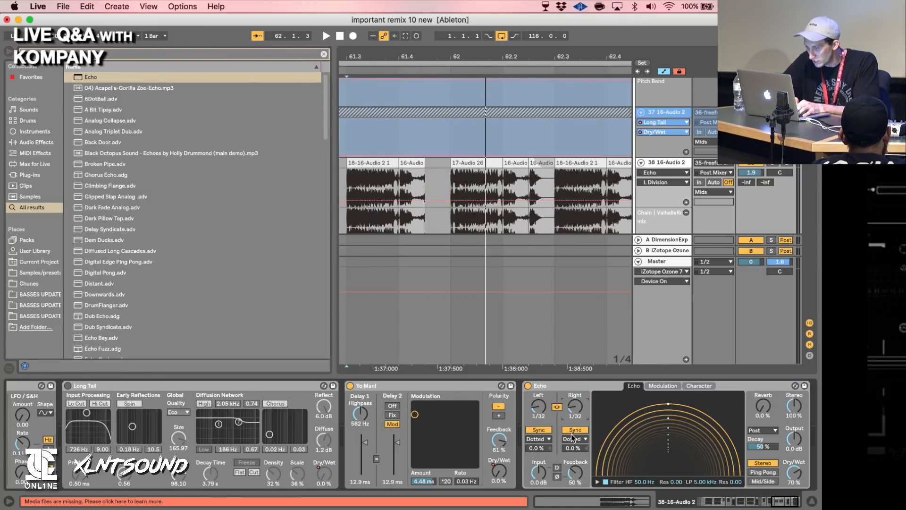
pyautogui.moveTo(575, 473); pyautogui.dragTo(575, 465)
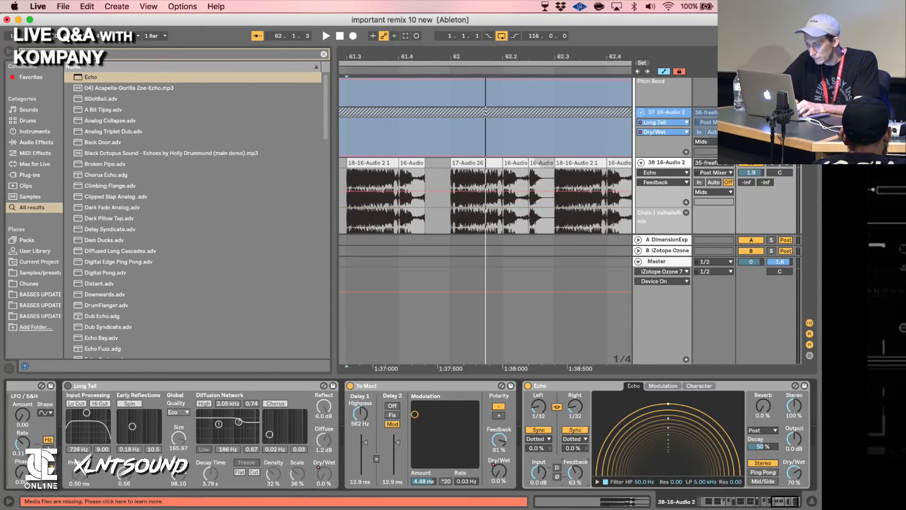
pyautogui.moveTo(798, 465); pyautogui.dragTo(798, 481)
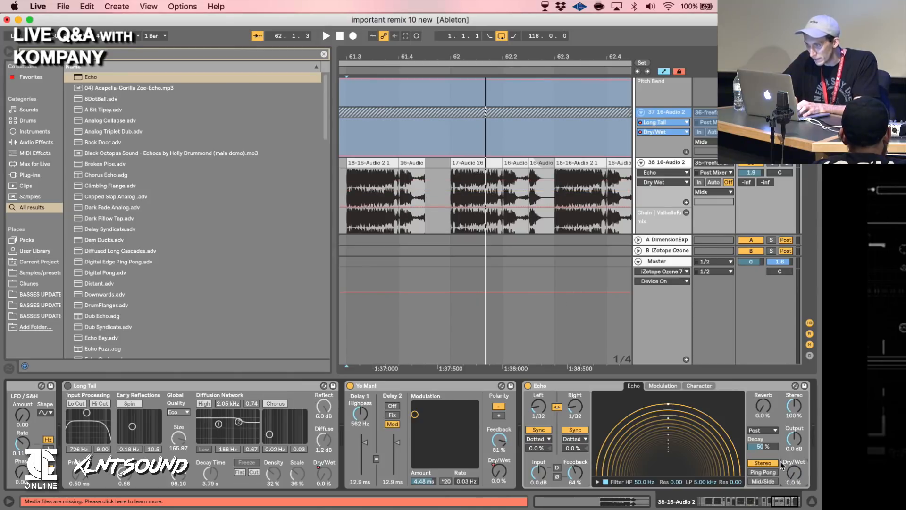
# Automate Echo's Dry/Wet as a ramp rising from 61.4 and dropping back to 0% at bar 62, and play it.
pyautogui.click(400, 207)
pyautogui.press('space')
pyautogui.moveTo(450, 206); pyautogui.dragTo(478, 207)
pyautogui.press('space')
pyautogui.press('b')
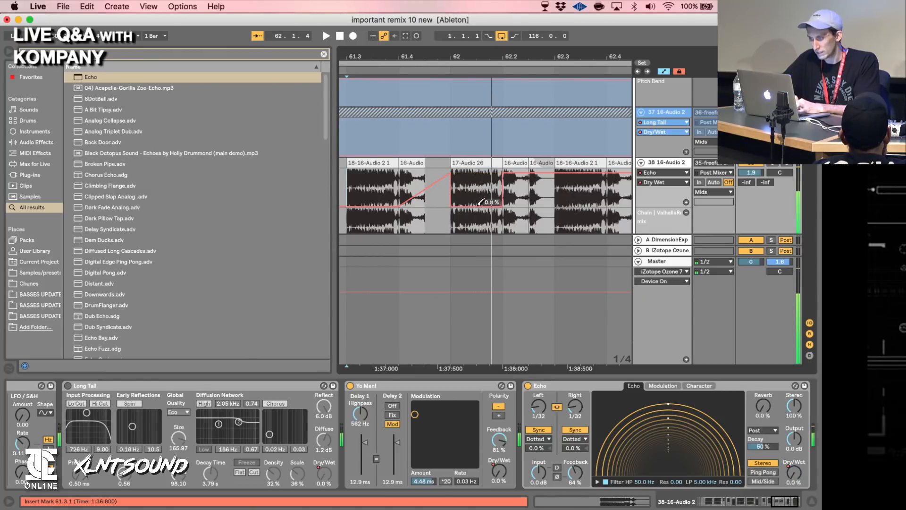
pyautogui.click(505, 175)
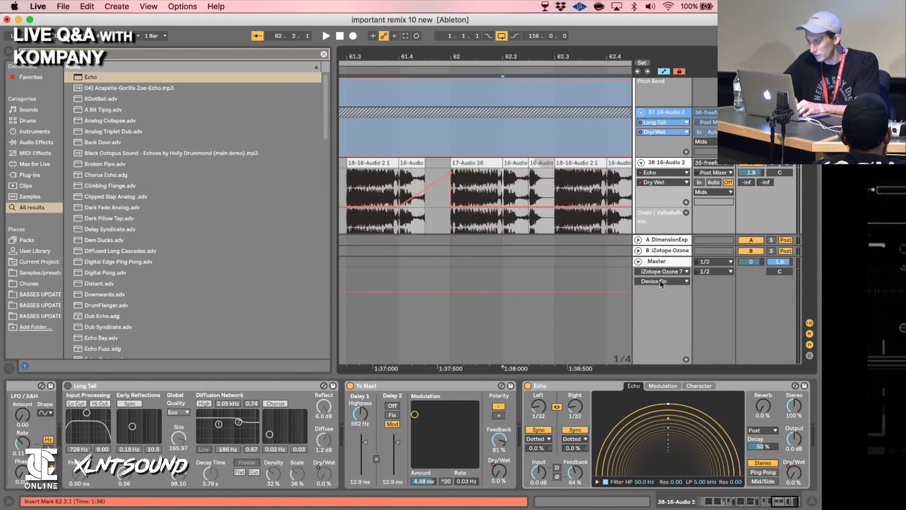
# Deactivate the Yo Man! chorus and set Echo's Reverb to 33%.
pyautogui.click(351, 386)
pyautogui.moveTo(769, 401); pyautogui.dragTo(768, 402)
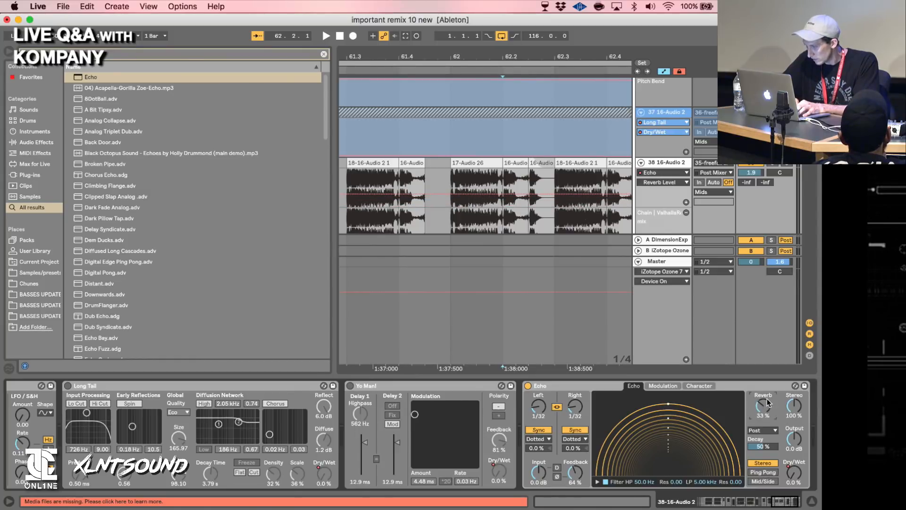
pyautogui.click(774, 163)
pyautogui.hscroll(-2, 581, 236)
# Try Echo with its Feedback raised to 149% and play the fill.
pyautogui.moveTo(574, 471); pyautogui.dragTo(574, 454)
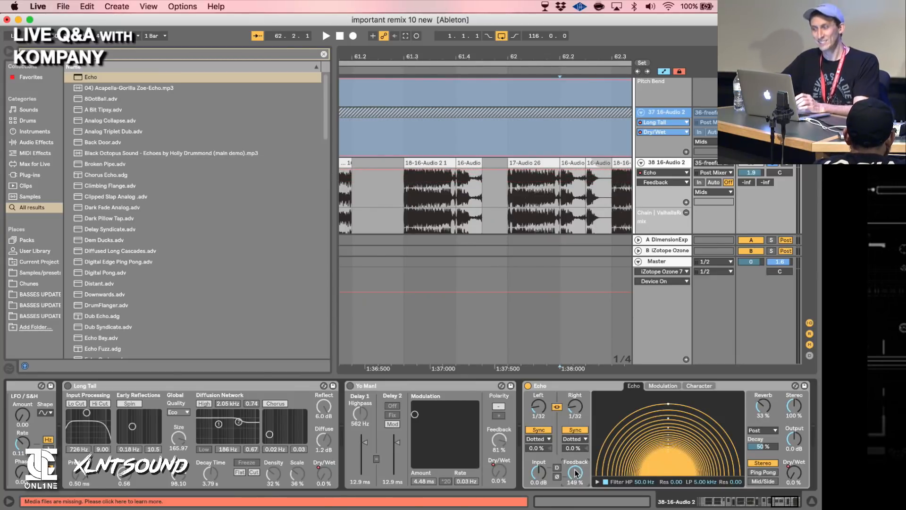
pyautogui.press('space')
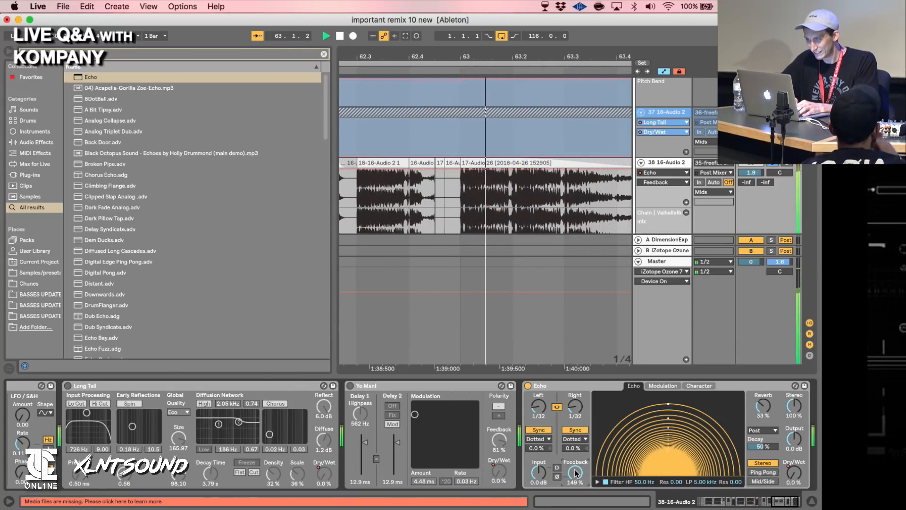
pyautogui.press('space')
# Show Echo's Dry/Wet envelope and audition the ramp from 61.4.
pyautogui.click(801, 482)
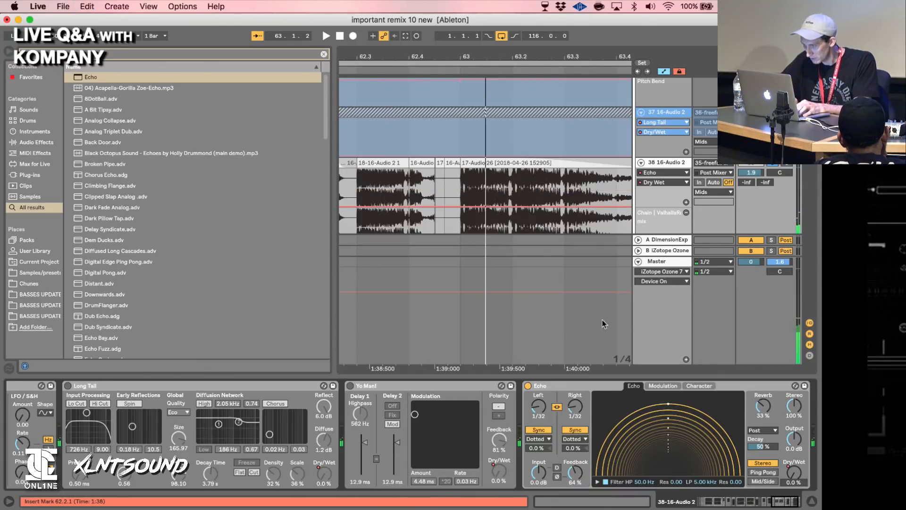
pyautogui.click(479, 231)
pyautogui.hscroll(-3, 479, 231)
pyautogui.click(449, 201)
pyautogui.press('space')
pyautogui.press('space')
pyautogui.press('space')
pyautogui.hscroll(-2, 449, 201)
pyautogui.press('space')
pyautogui.press('space')
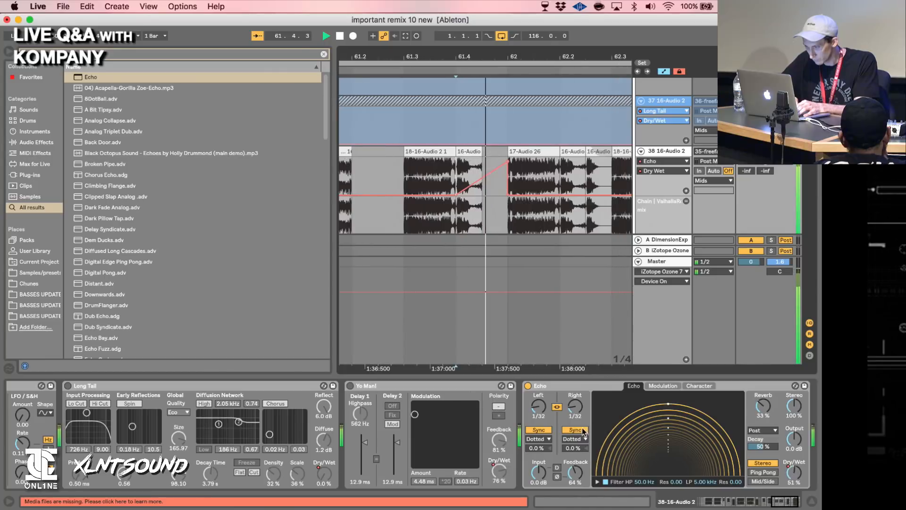
# Set Echo's delay time to 1/64 and audition the fill from 61.4.
pyautogui.moveTo(577, 409); pyautogui.dragTo(576, 418)
pyautogui.press('space')
pyautogui.press('space')
pyautogui.press('space')
pyautogui.press('space')
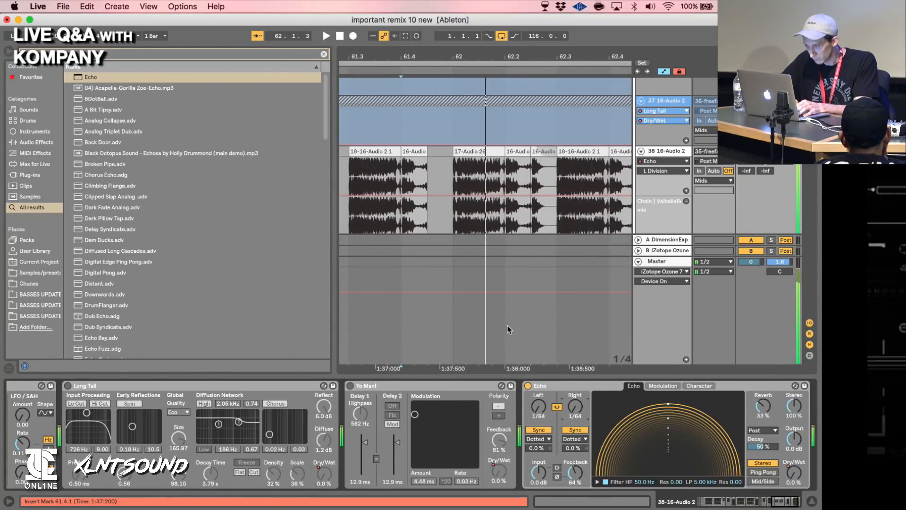
pyautogui.press('space')
pyautogui.press('space')
pyautogui.hscroll(-3, 508, 326)
pyautogui.press('space')
pyautogui.press('space')
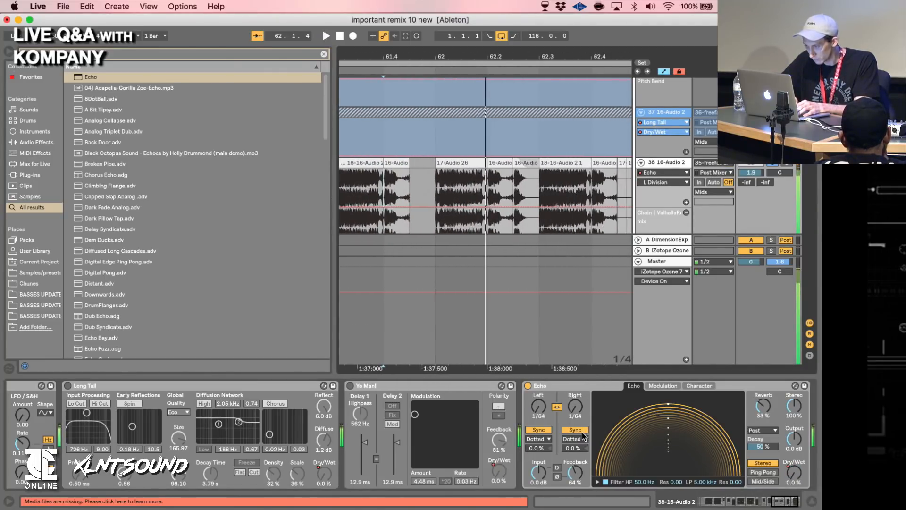
# Bend Echo's Dry/Wet ramp before bar 62 into a fast-rising curve and audition it.
pyautogui.click(795, 472)
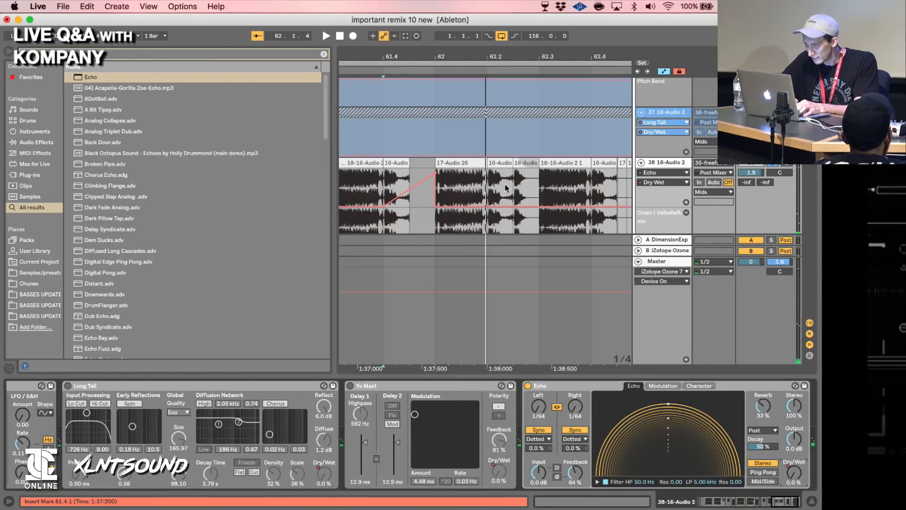
pyautogui.moveTo(405, 195); pyautogui.dragTo(401, 186)
pyautogui.press('space')
pyautogui.hscroll(-2, 401, 187)
pyautogui.hscroll(-2, 400, 187)
pyautogui.click(451, 189)
pyautogui.press('space')
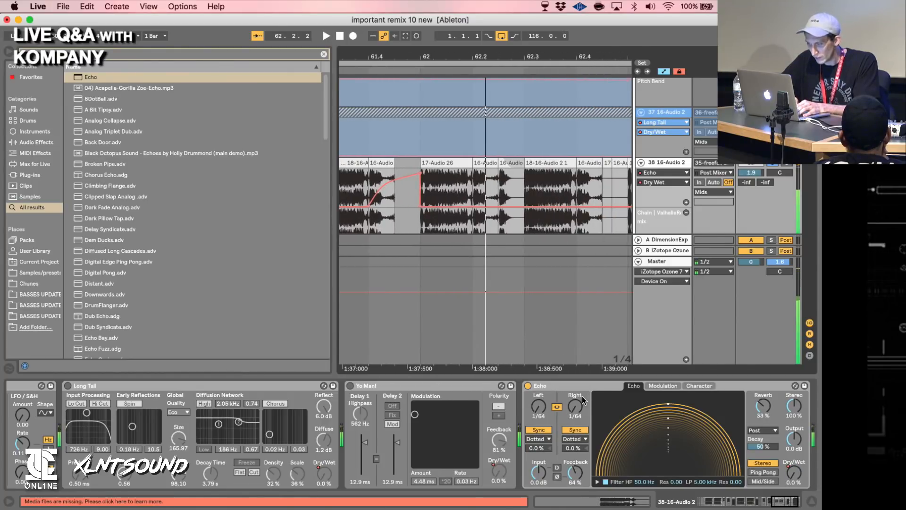
# Set Echo's delay to 1/16 with Triplet sync and audition the fill from 61.3.
pyautogui.press('space')
pyautogui.moveTo(575, 406); pyautogui.dragTo(583, 404)
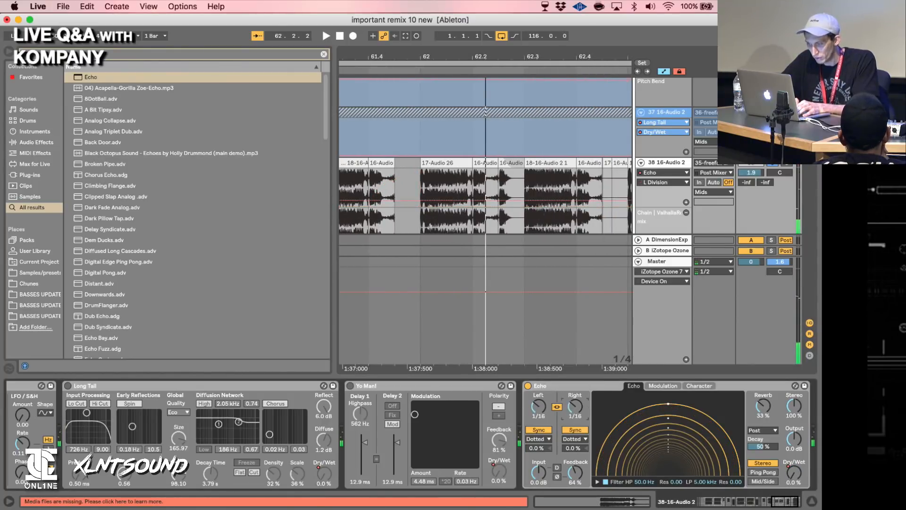
pyautogui.click(580, 440)
pyautogui.click(574, 456)
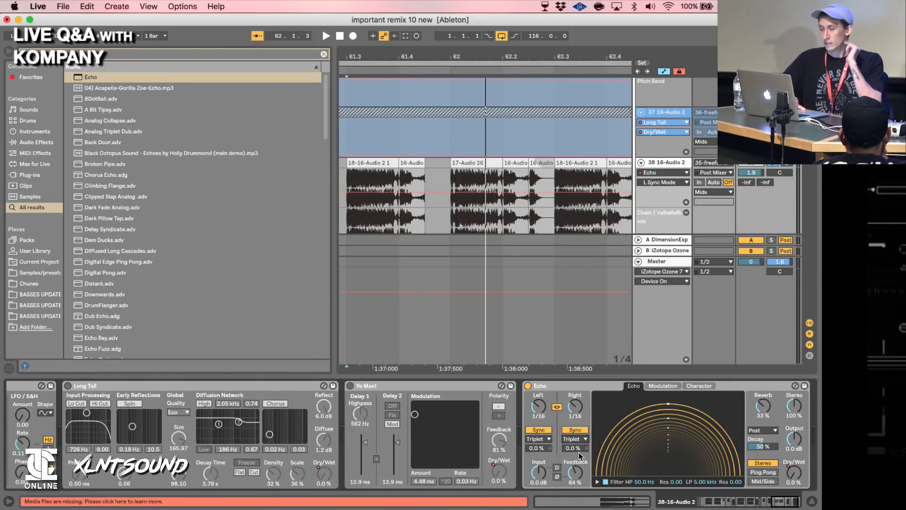
pyautogui.hscroll(-2, 518, 321)
pyautogui.scroll(-1, 519, 321)
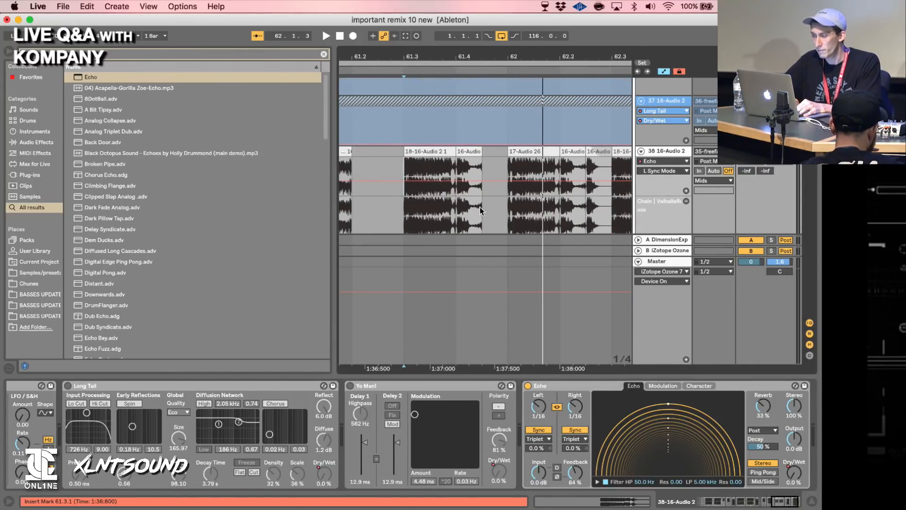
pyautogui.press('space')
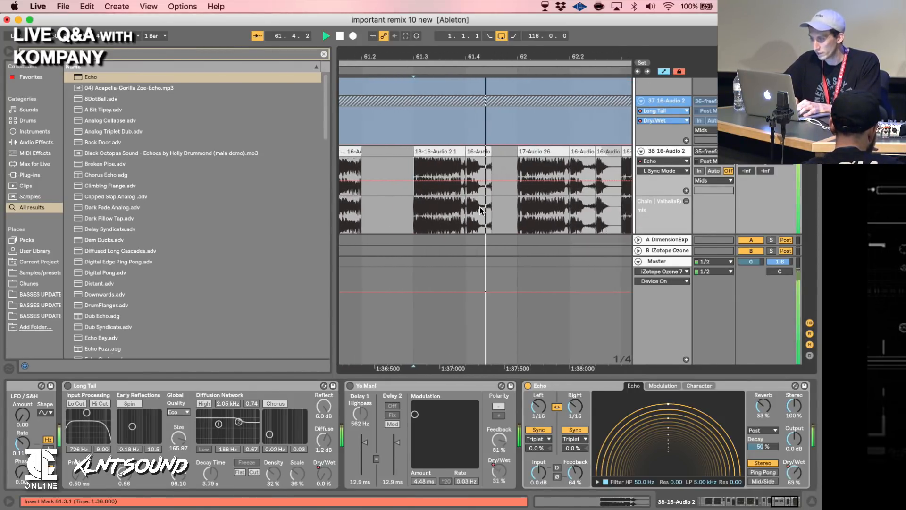
# Straighten Echo's Dry/Wet ramp between 61.4 and bar 62 and audition it from 61.3.
pyautogui.click(794, 474)
pyautogui.moveTo(412, 172); pyautogui.dragTo(416, 176)
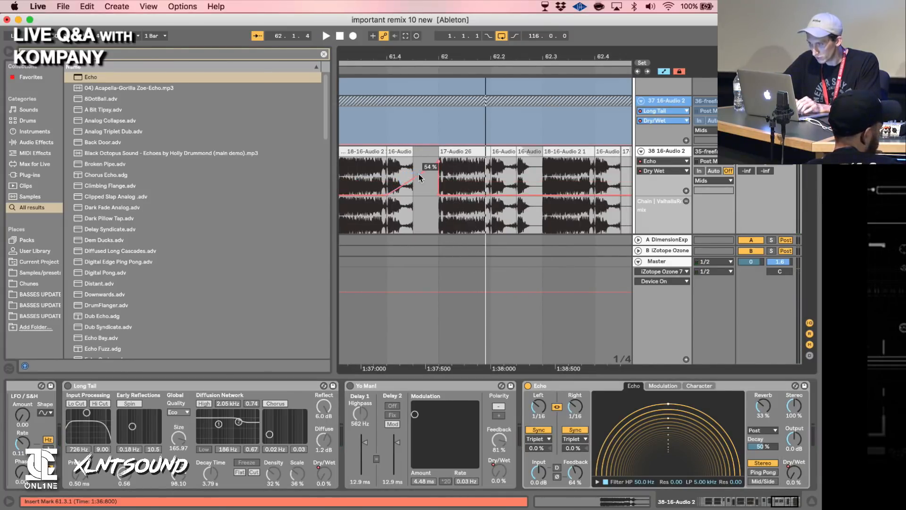
pyautogui.press('space')
pyautogui.press('space')
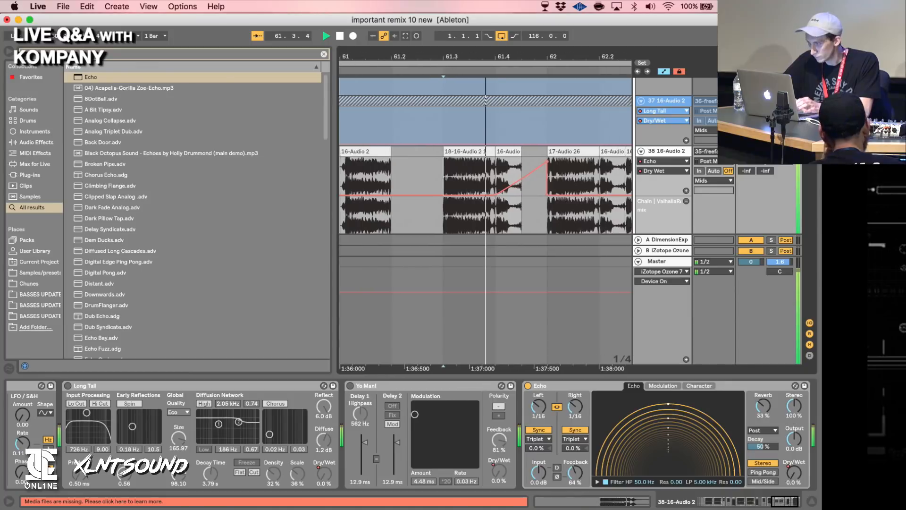
pyautogui.press('space')
pyautogui.click(451, 163)
pyautogui.press('space')
pyautogui.press('space')
pyautogui.press('super+z')
pyautogui.press('space')
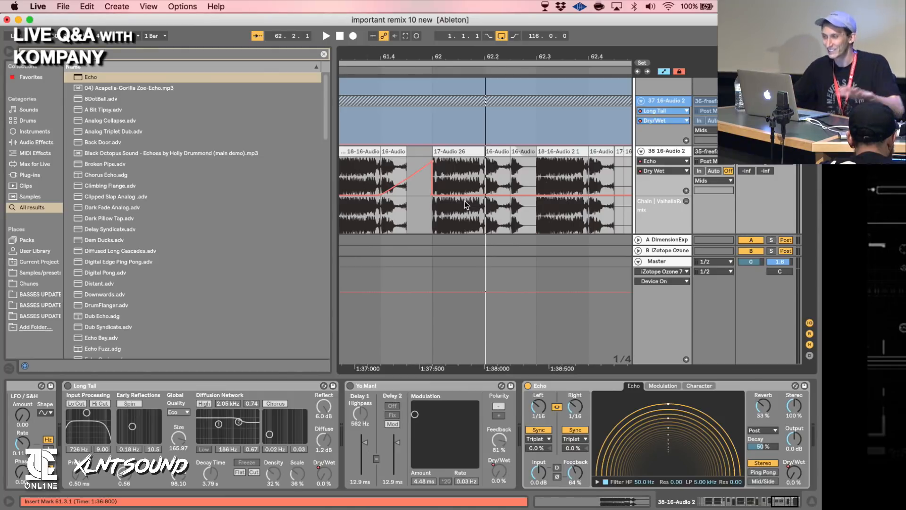
# Freeze track 39 16-Audio 2 and delete its clip section from 61.4.1 to 61.4.3.
pyautogui.moveTo(419, 56); pyautogui.dragTo(513, 24)
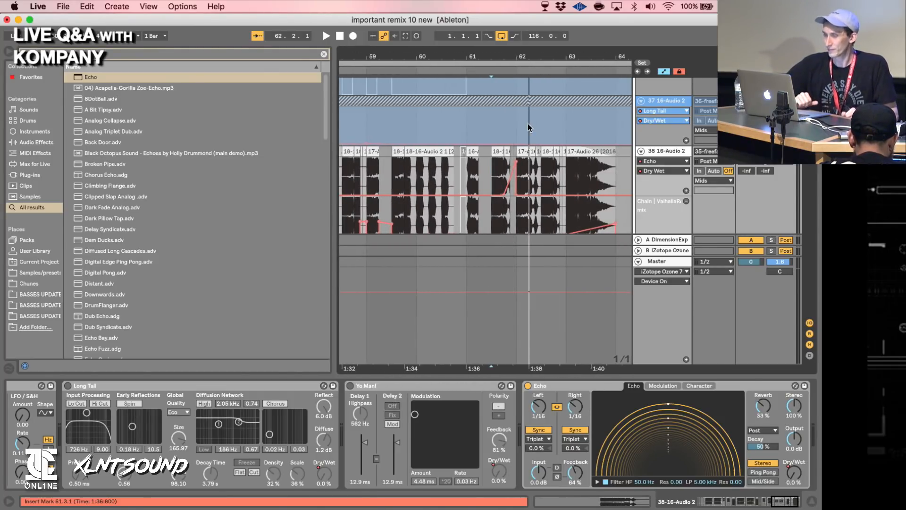
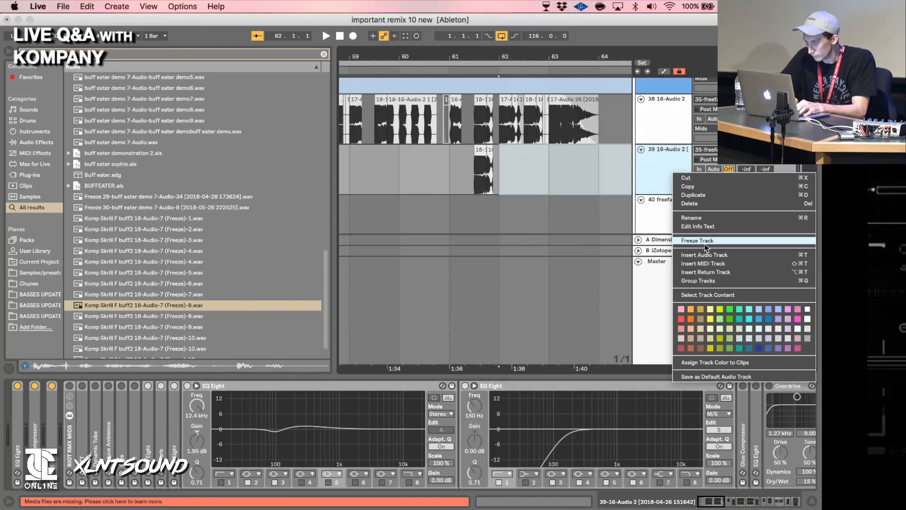
pyautogui.click(704, 243)
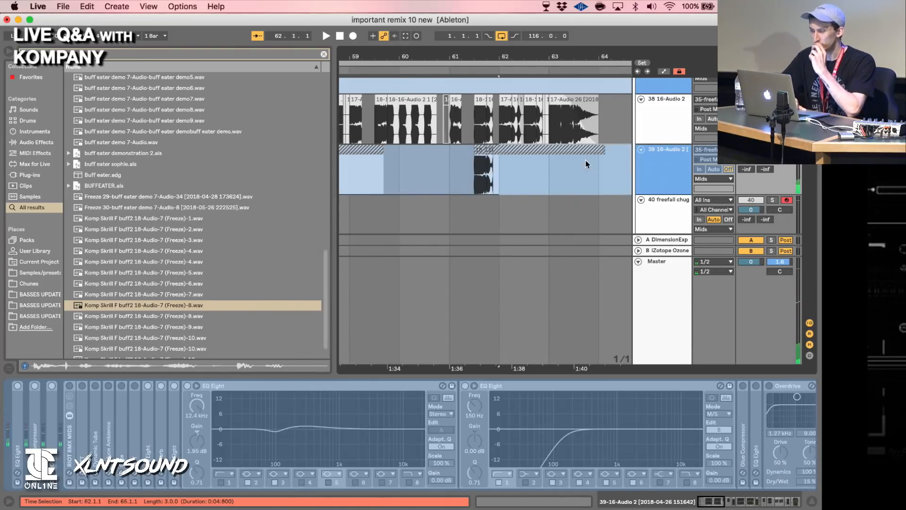
pyautogui.click(490, 150)
pyautogui.press('Delete')
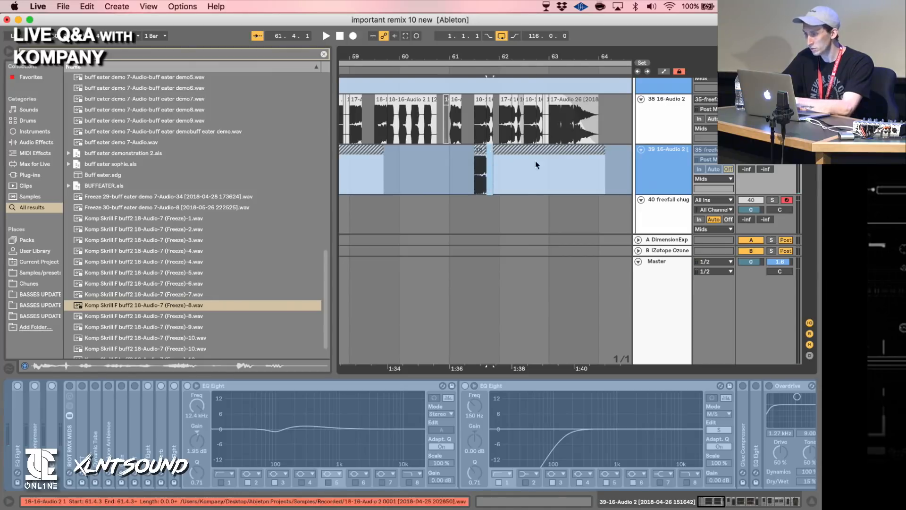
# Flatten the frozen track 39 16-Audio 2 and delete its freeze tail clip after 61.4.3.
pyautogui.rightClick(660, 178)
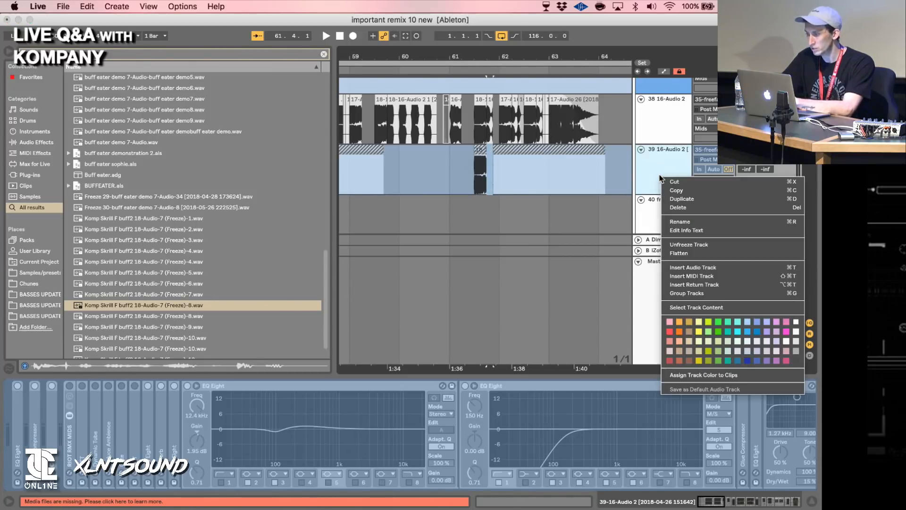
pyautogui.click(684, 253)
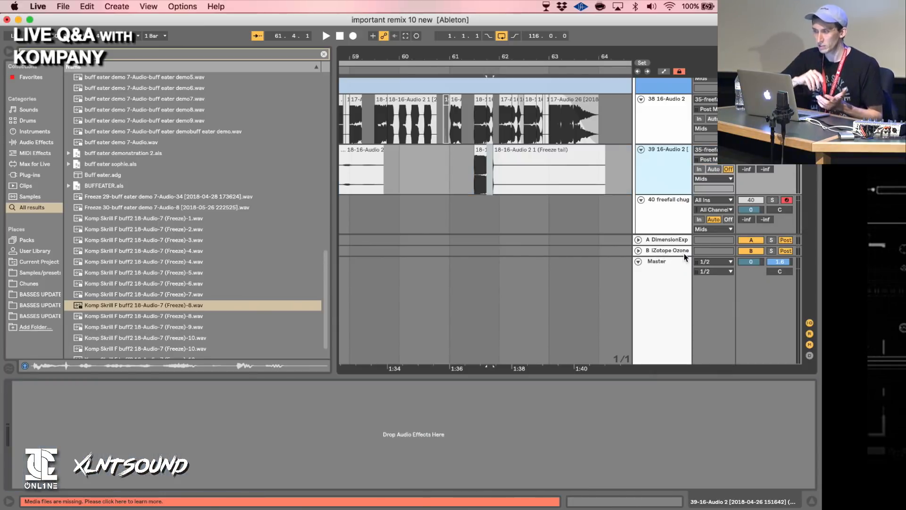
pyautogui.click(536, 165)
pyautogui.press('Delete')
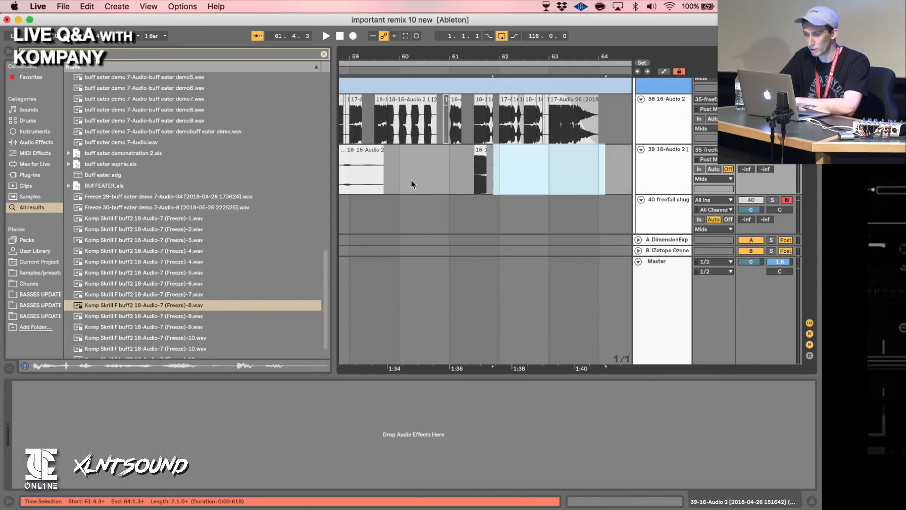
# Delete the leftover clip before bar 60 on track 39 16-Audio 2 and select the frozen clip at 61.3.
pyautogui.click(372, 165)
pyautogui.press('Delete')
pyautogui.click(479, 162)
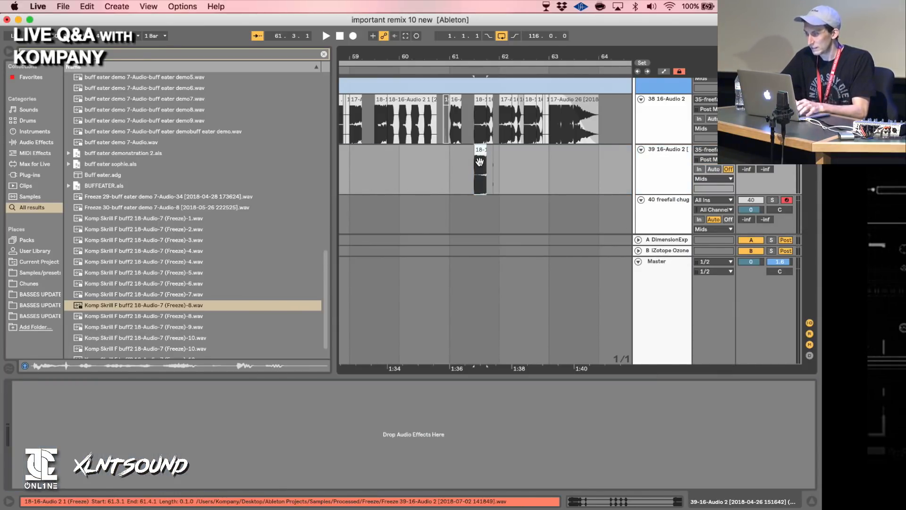
pyautogui.click(487, 178)
pyautogui.click(477, 156)
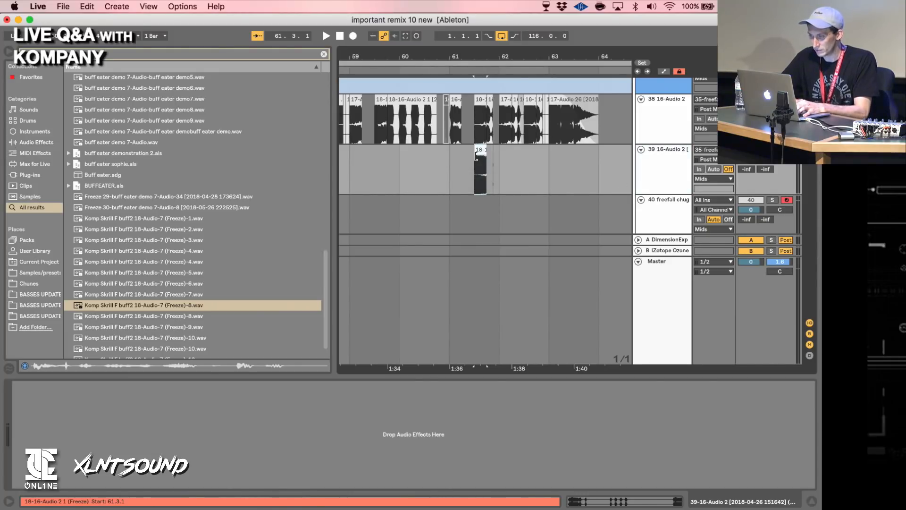
# Search the browser for haas, load haas.adv onto track 39 16-Audio 2 and audition the clip from 61.3.
pyautogui.press('super+f')
pyautogui.write('ser')
pyautogui.press('BackSpace')
pyautogui.press('BackSpace')
pyautogui.press('BackSpace')
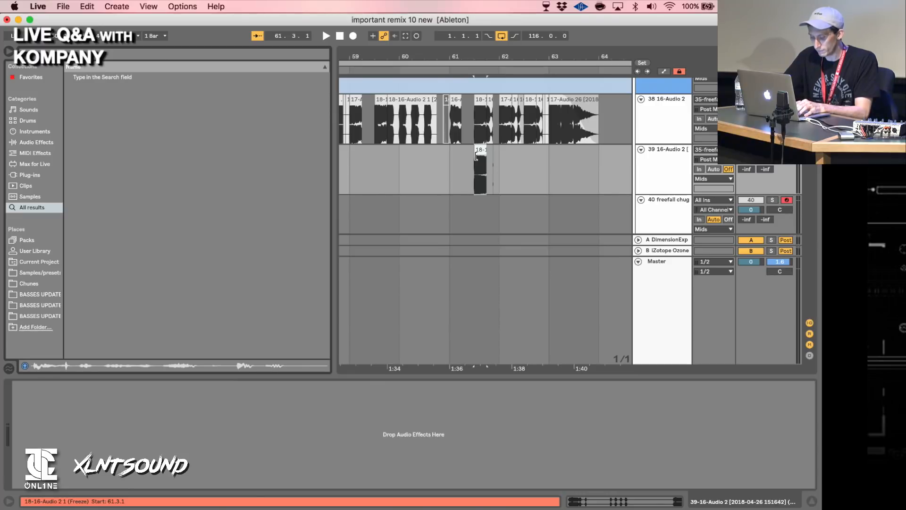
pyautogui.write('haas')
pyautogui.click(106, 78)
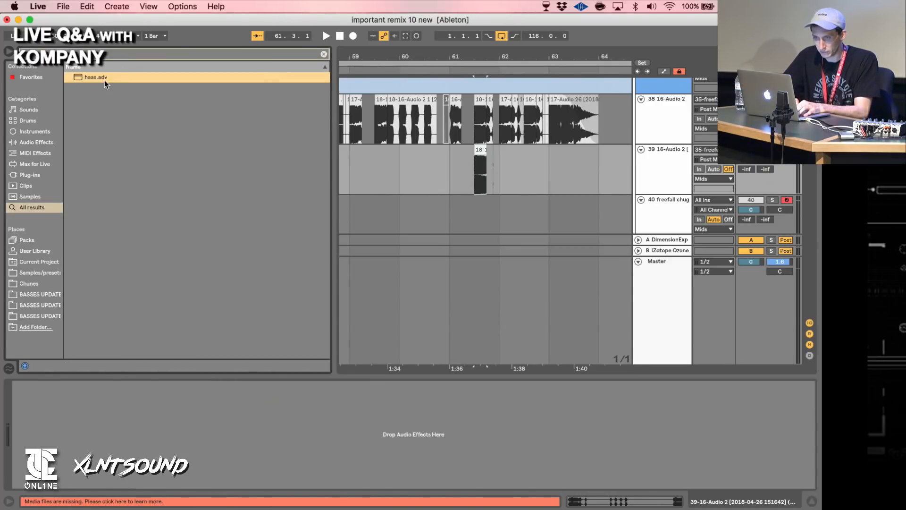
pyautogui.press('space')
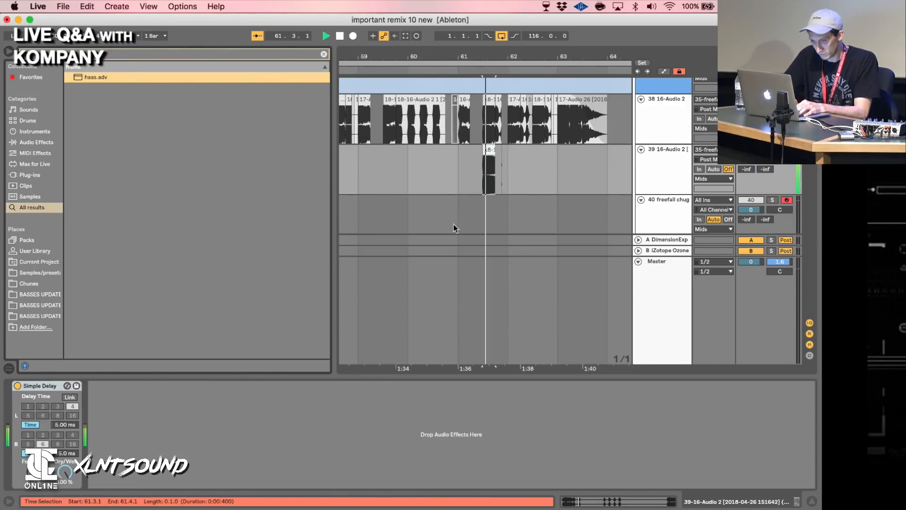
pyautogui.press('space')
# Search the browser for eq and add EQ Eight after the Simple Delay on track 39.
pyautogui.click(139, 149)
pyautogui.press('super+f')
pyautogui.write('eq')
pyautogui.doubleClick(98, 76)
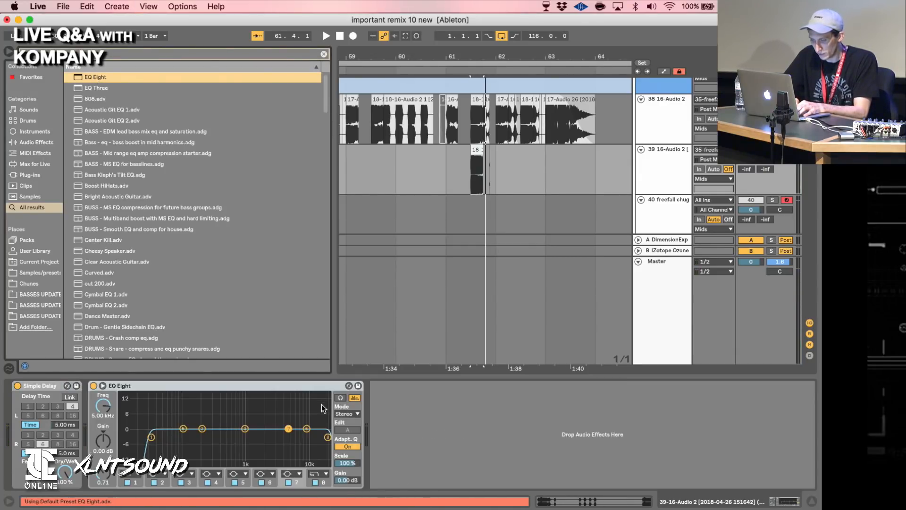
# Switch EQ Eight to M/S mode and sweep the mid channel's band 8 high-cut down to about 10 Hz.
pyautogui.click(347, 414)
pyautogui.click(351, 439)
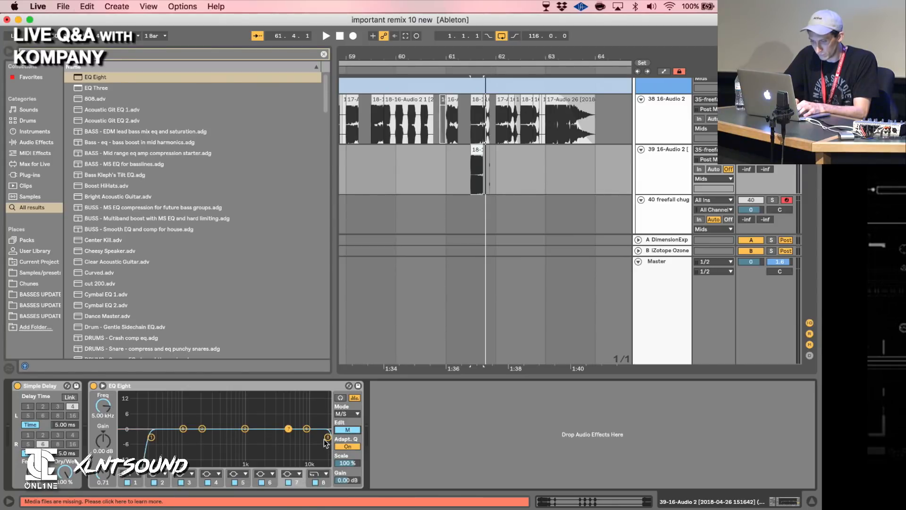
pyautogui.moveTo(326, 443); pyautogui.dragTo(122, 458)
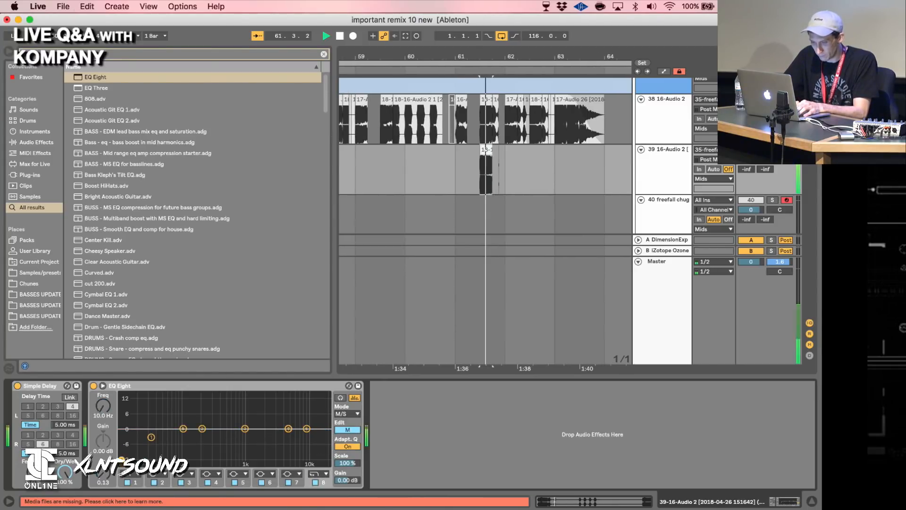
# Search the browser for serumfx and add the SerumFX plug-in after EQ Eight on track 39.
pyautogui.press('super+f')
pyautogui.write('serum')
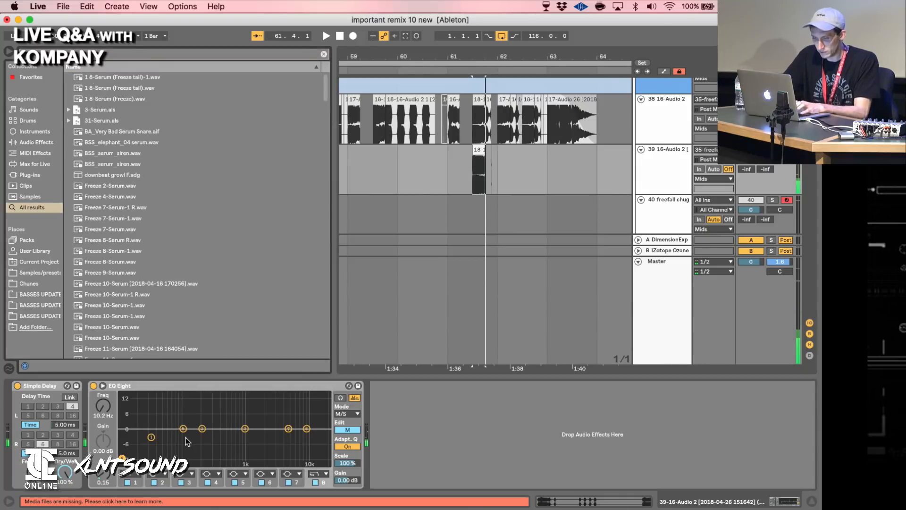
pyautogui.write('fx')
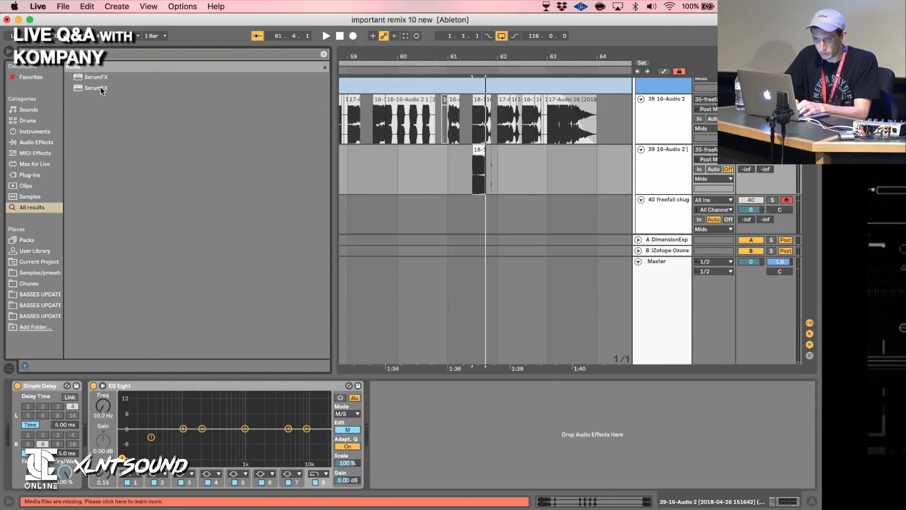
pyautogui.click(100, 88)
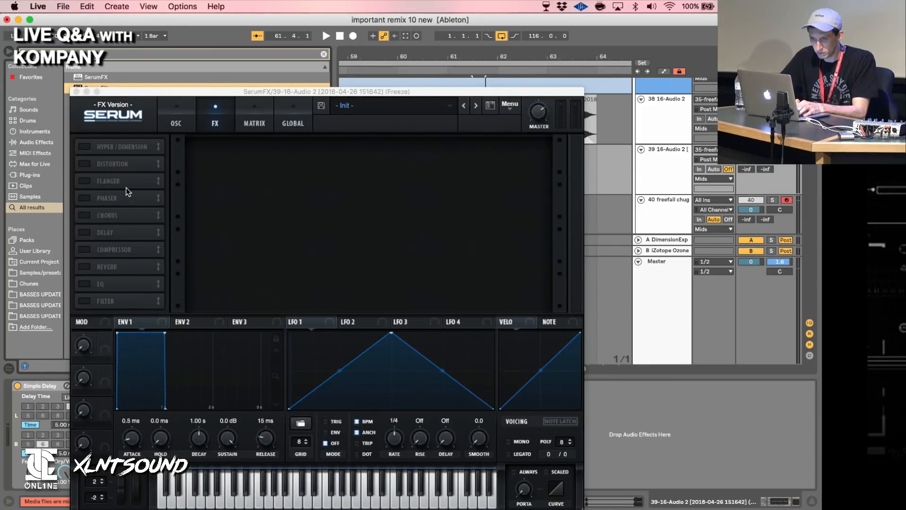
# Enable the Filter in SerumFX, set its type to Combs and raise its resonance to 89%.
pyautogui.click(86, 307)
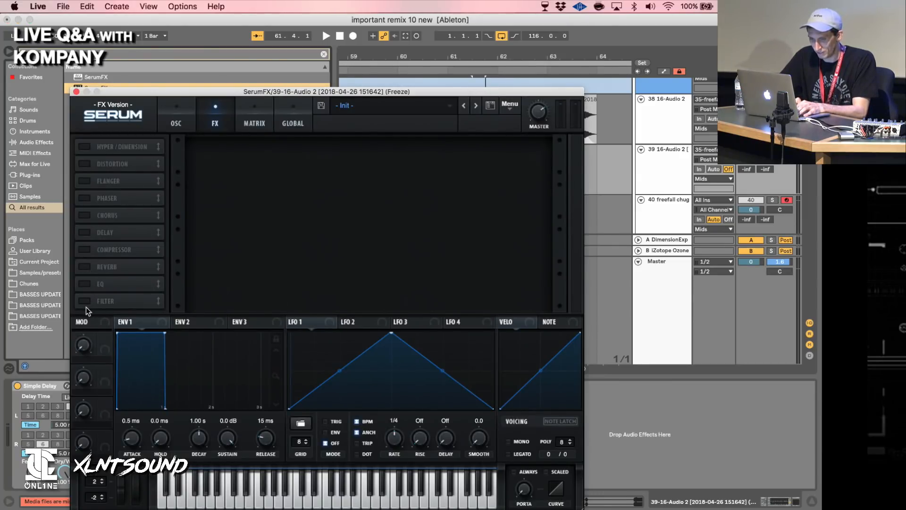
pyautogui.click(86, 305)
pyautogui.click(273, 153)
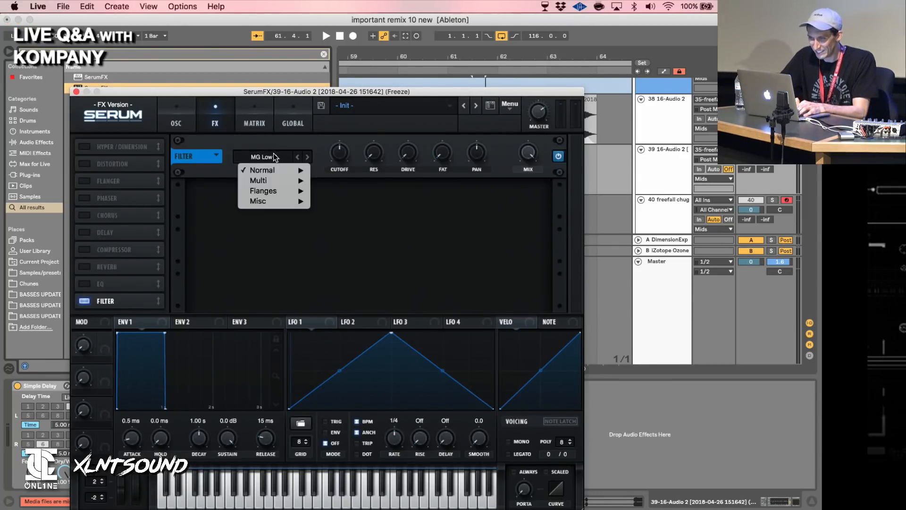
pyautogui.moveTo(277, 200)
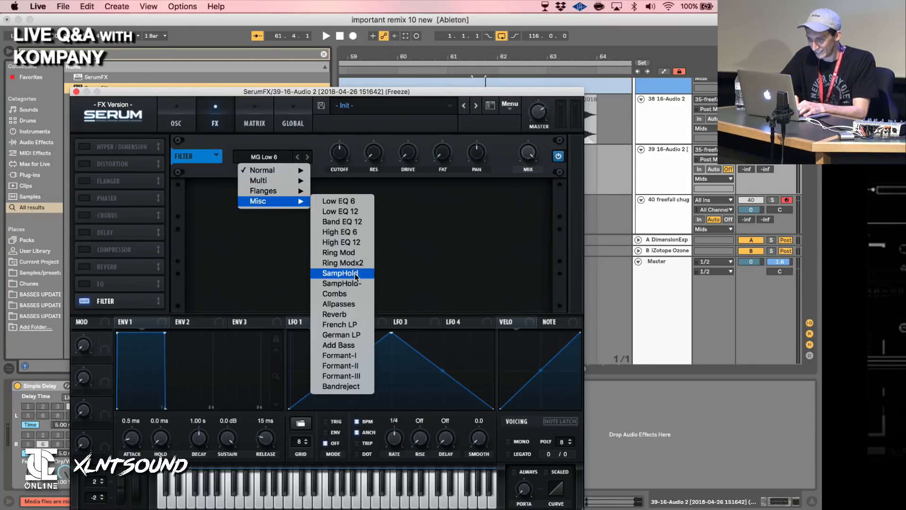
pyautogui.click(342, 294)
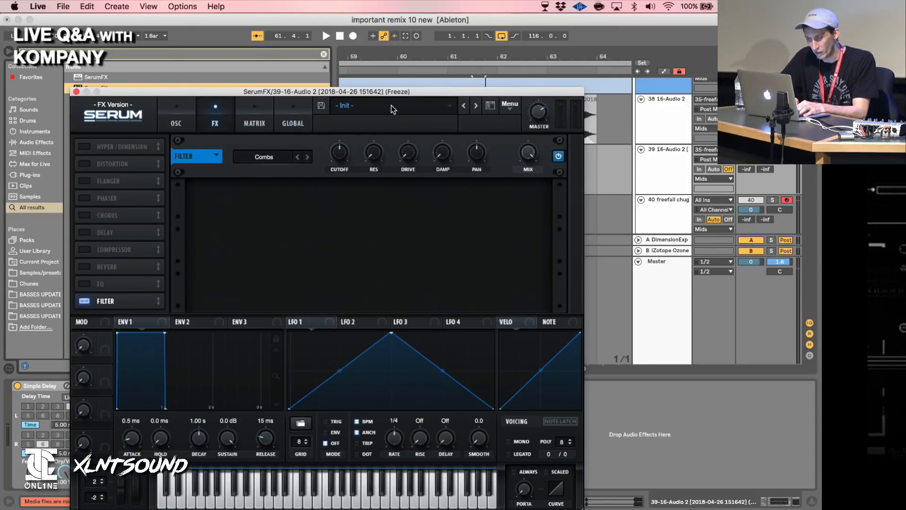
pyautogui.moveTo(371, 161)
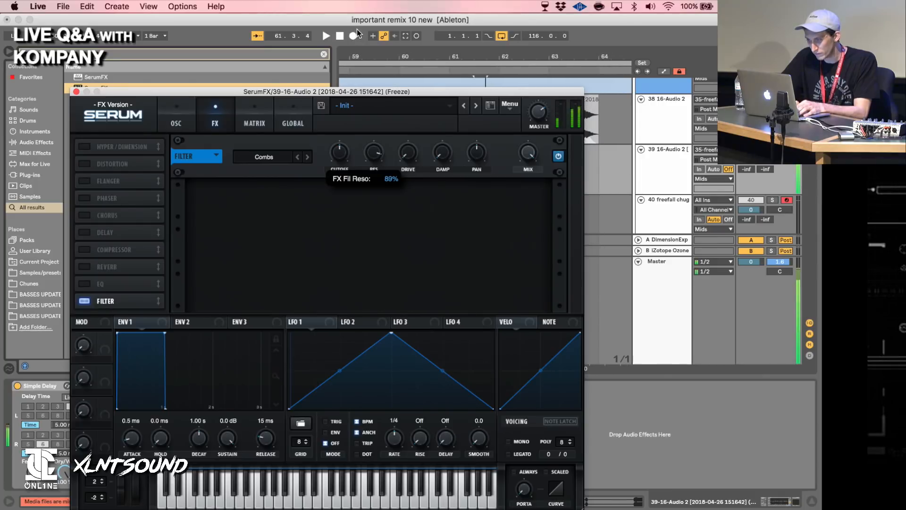
pyautogui.moveTo(336, 163)
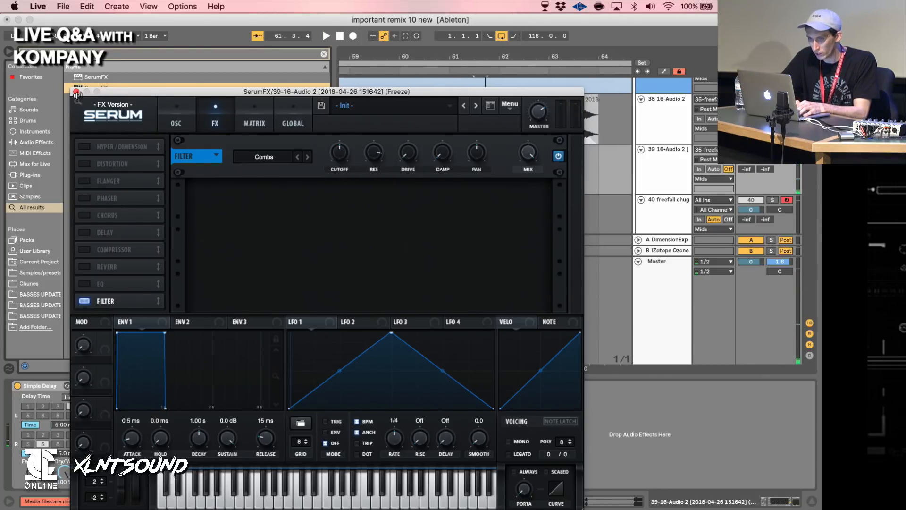
pyautogui.click(76, 92)
# Draw a rising FX Fil Freq automation ramp across track 39's clip from 61.3 to 61.4, ending at 0.56, and audition it.
pyautogui.moveTo(480, 54); pyautogui.dragTo(480, 54)
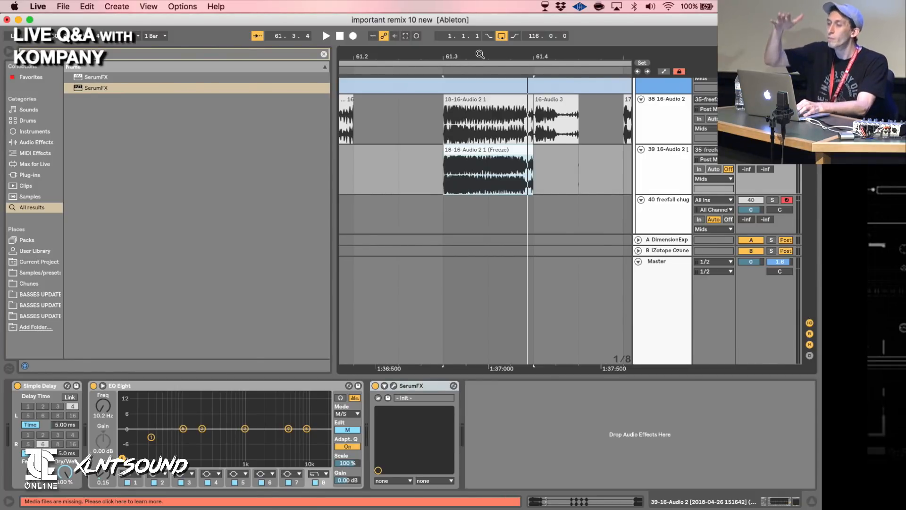
pyautogui.press('a')
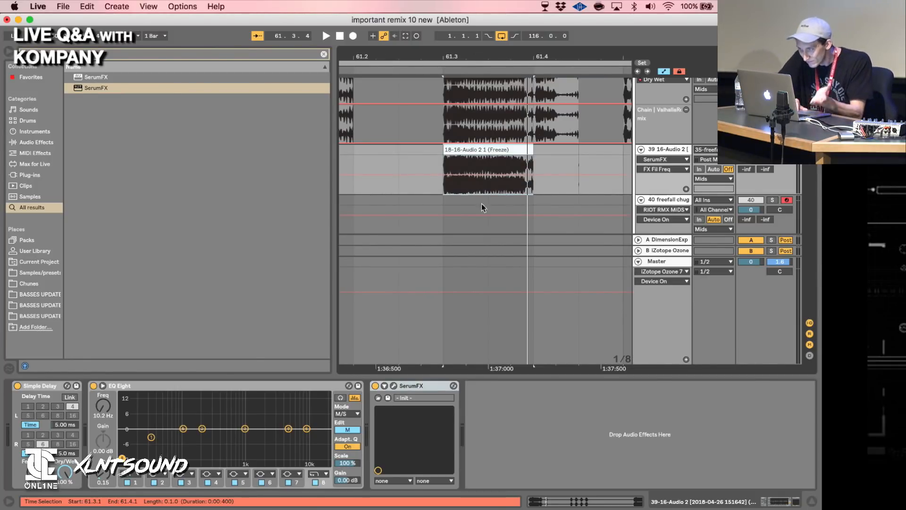
pyautogui.click(440, 176)
pyautogui.moveTo(531, 177); pyautogui.dragTo(532, 174)
pyautogui.press('space')
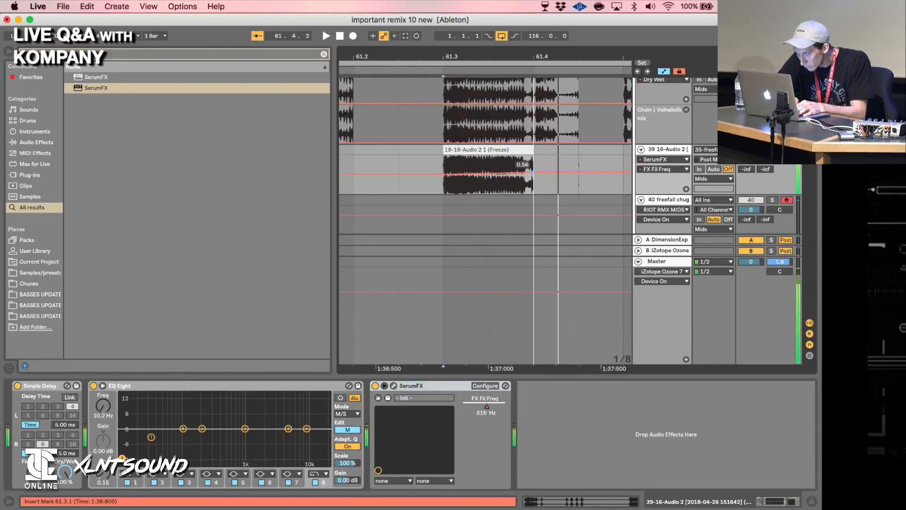
pyautogui.press('space')
pyautogui.press('space')
pyautogui.press('space')
pyautogui.press('space')
pyautogui.press('space')
pyautogui.press('space')
pyautogui.press('space')
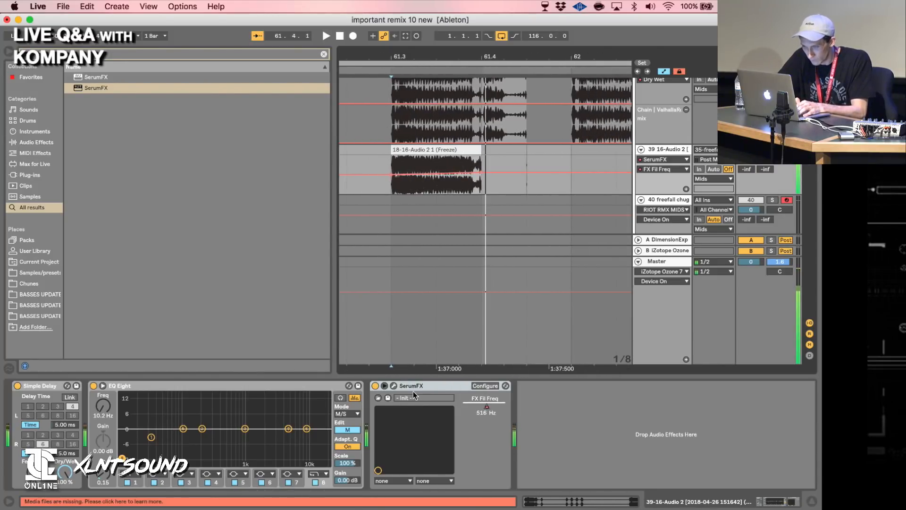
# Raise the SerumFX Combs filter's resonance to 100%.
pyautogui.click(393, 385)
pyautogui.click(374, 152)
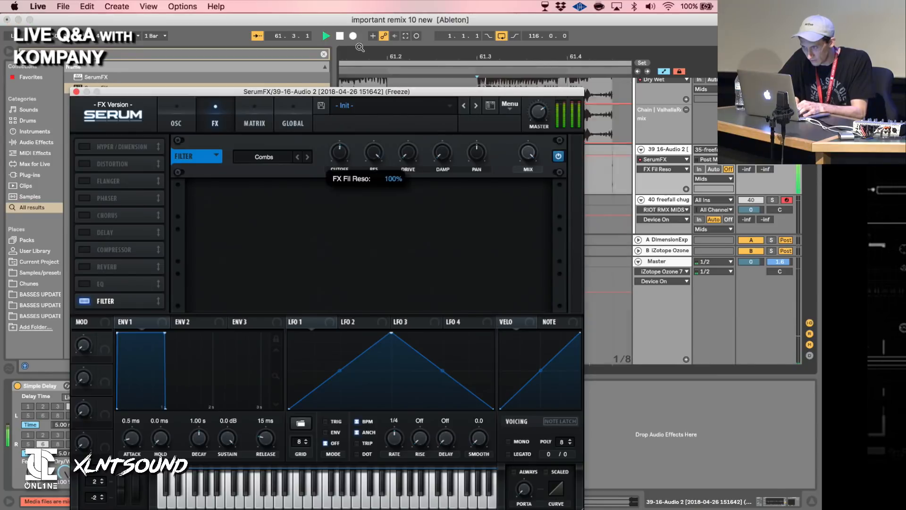
pyautogui.click(77, 93)
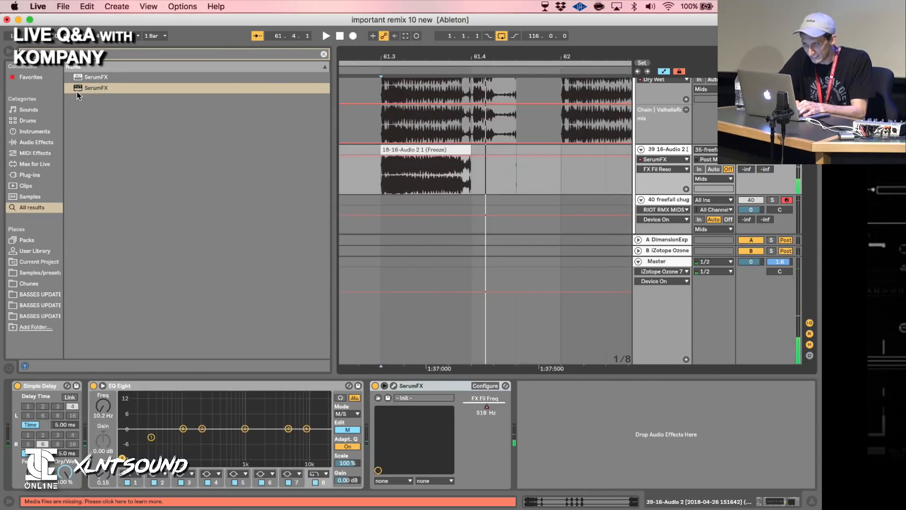
# Lower track 39's volume to -2.0, bring back the FX Fil Freq automation lane and audition the clip from 61.3.
pyautogui.click(502, 416)
pyautogui.moveTo(751, 159); pyautogui.dragTo(751, 166)
pyautogui.click(488, 411)
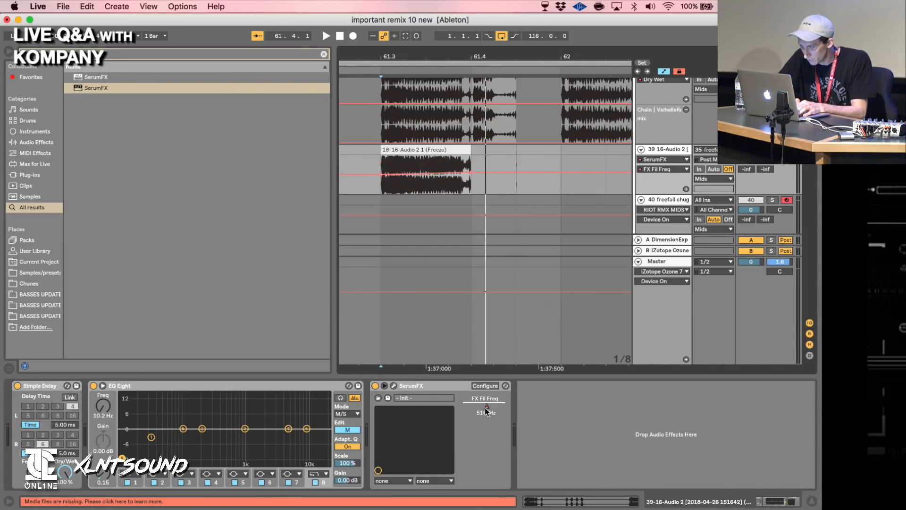
pyautogui.press('space')
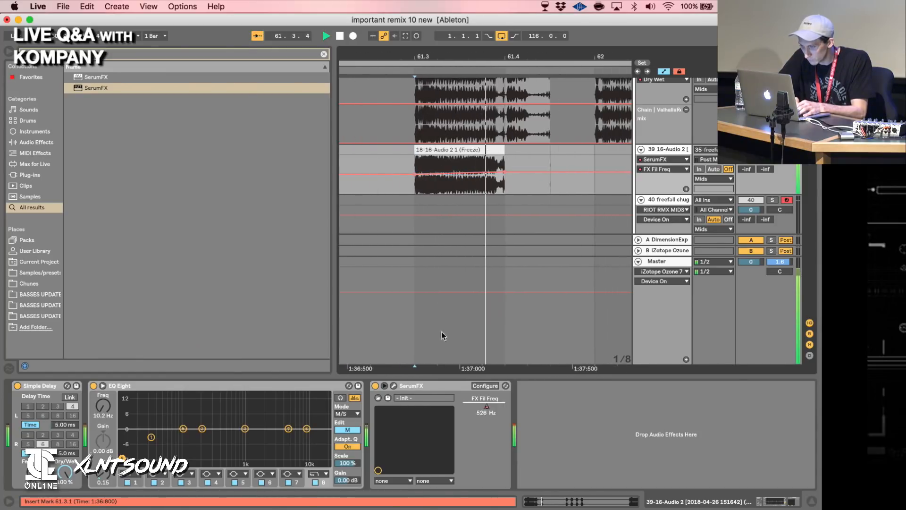
# Lower the SerumFX Combs filter's resonance slightly and audition the clip from 61.3.
pyautogui.click(392, 387)
pyautogui.moveTo(368, 156); pyautogui.dragTo(366, 166)
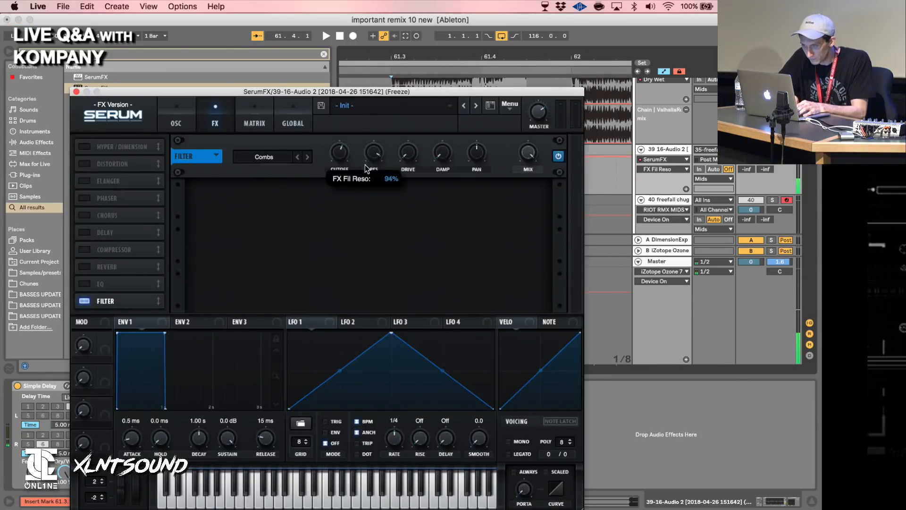
pyautogui.press('space')
pyautogui.press('space')
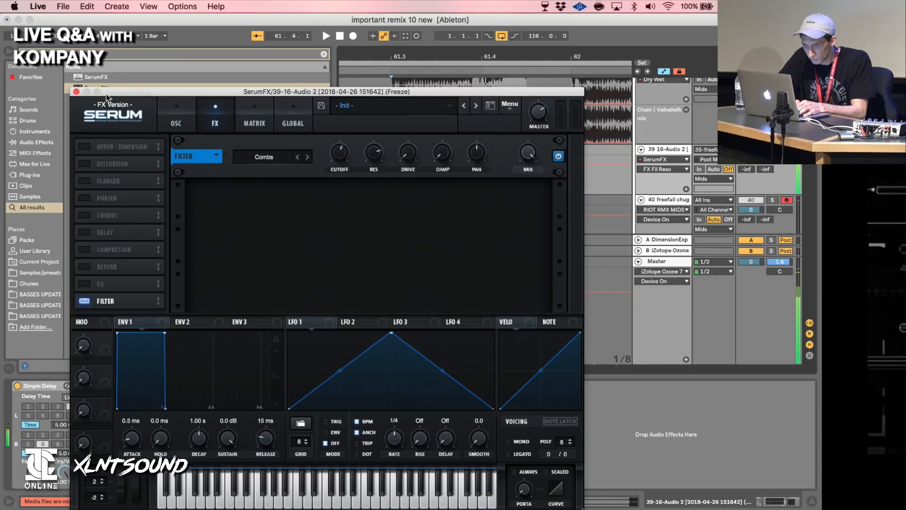
pyautogui.click(76, 92)
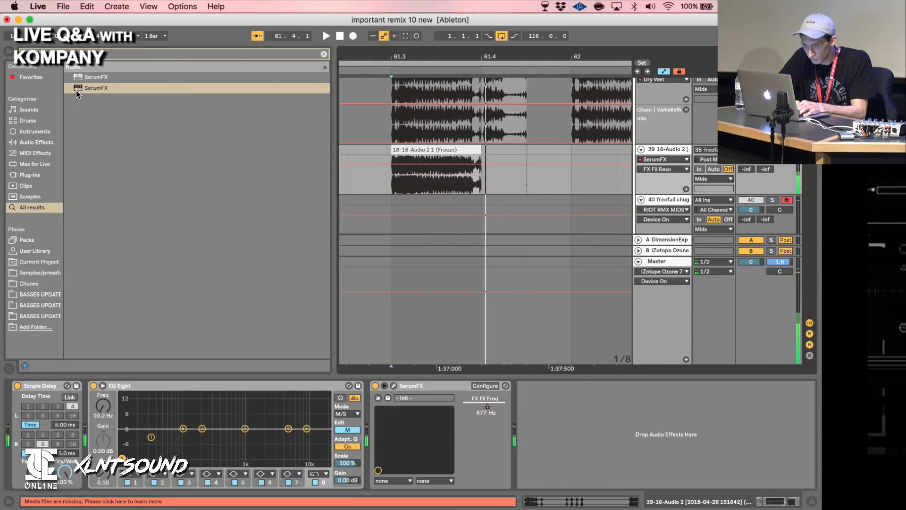
# Lower track 39's FX Fil Freq ramp slightly so it ends at 0.55 at 61.4, auditioning it from 61.3.
pyautogui.click(487, 407)
pyautogui.press('space')
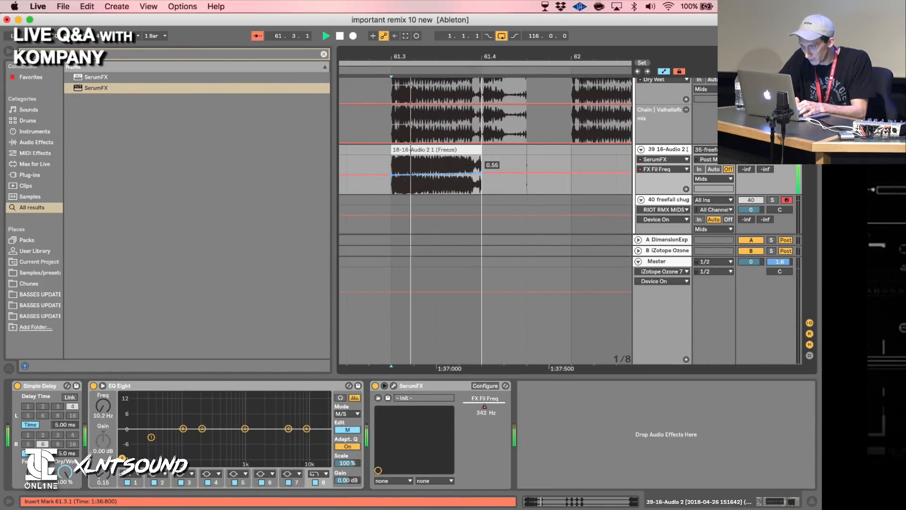
pyautogui.press('space')
pyautogui.press('space')
pyautogui.press('space')
pyautogui.moveTo(439, 176); pyautogui.dragTo(439, 178)
# Search the browser for ott and add the OTT 2.0 (no treble comp).adg rack after SerumFX on track 39.
pyautogui.hotkey('ctrl', 'f')
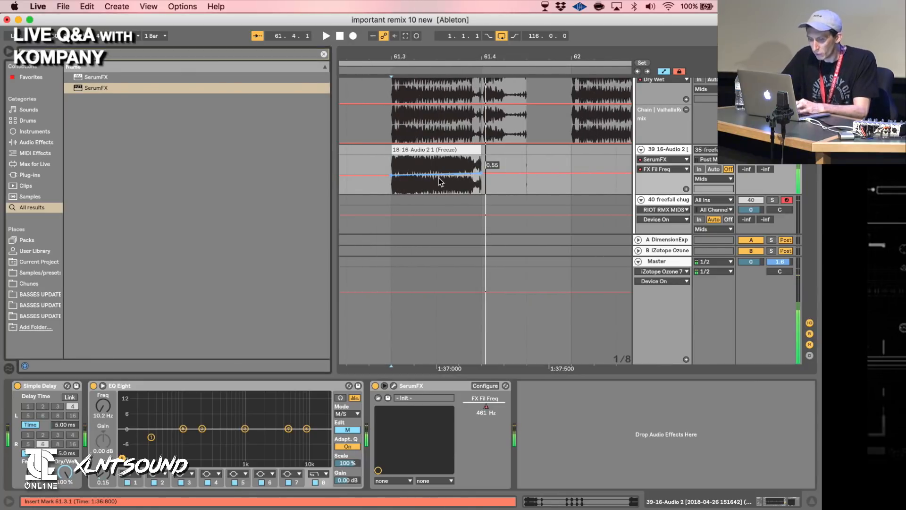
pyautogui.write('ott')
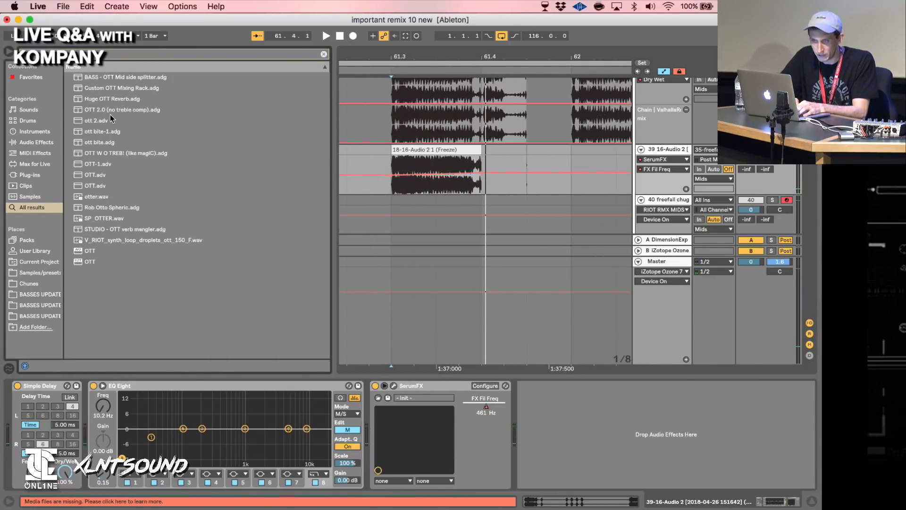
pyautogui.click(107, 113)
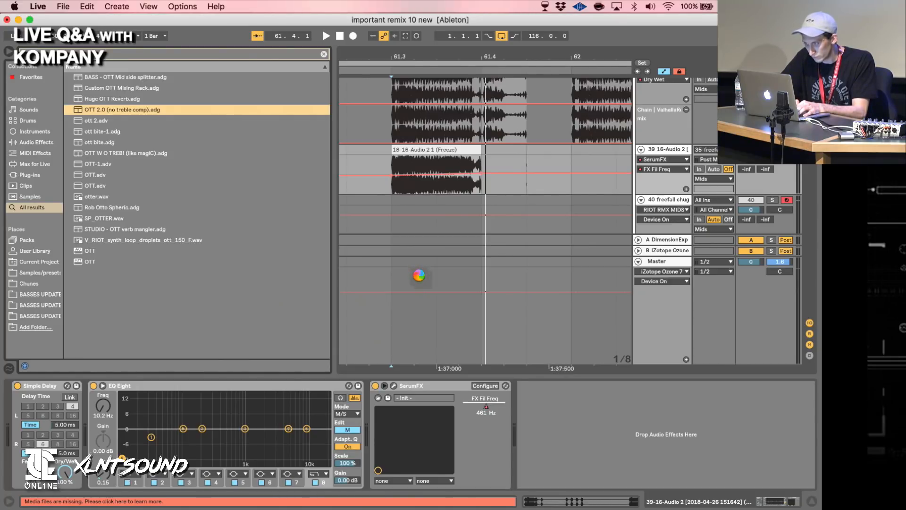
# Unsolo track 39 16-Audio 2 and audition its layer together with the other tracks from 61.3.
pyautogui.hscroll(1, 419, 276)
pyautogui.hscroll(-2, 425, 269)
pyautogui.scroll(3, 449, 252)
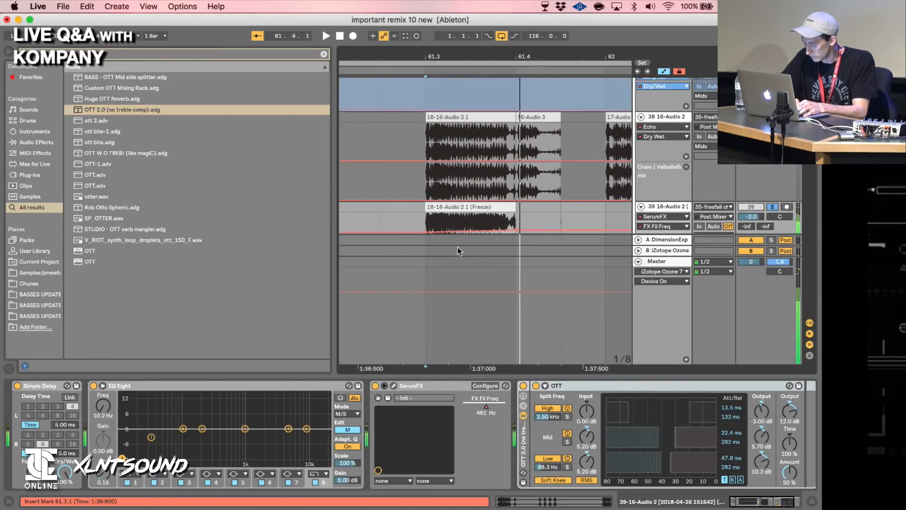
pyautogui.click(772, 206)
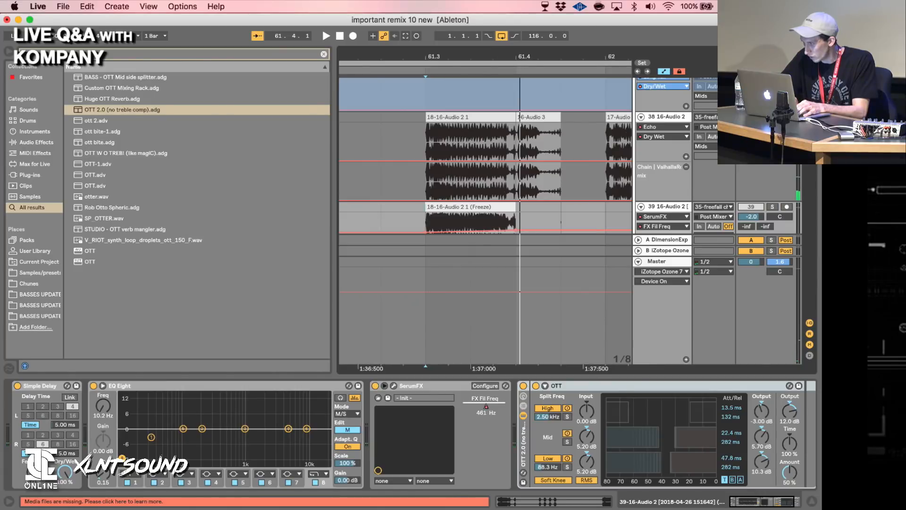
pyautogui.scroll(-1, 780, 197)
pyautogui.hscroll(3, 780, 198)
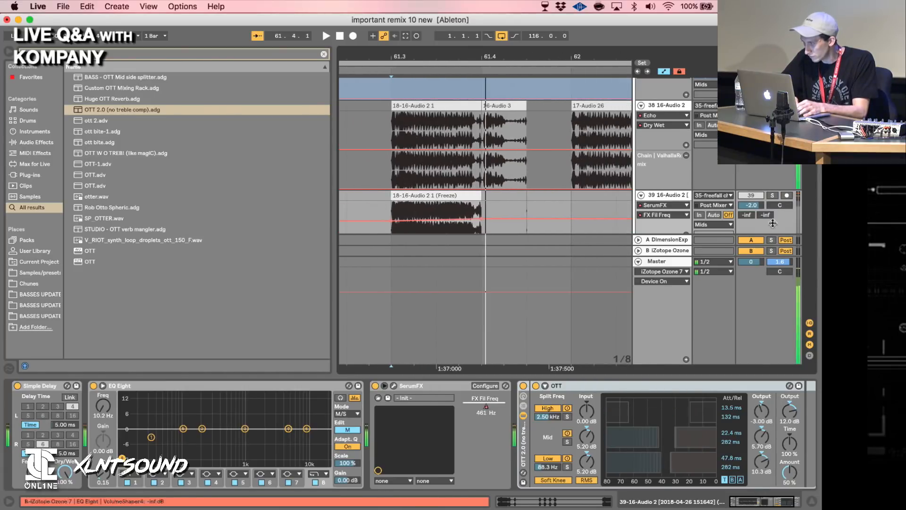
# Solo track 39 16-Audio 2 and set its volume to 3.8 dB while auditioning it from 61.3.
pyautogui.click(772, 195)
pyautogui.press('space')
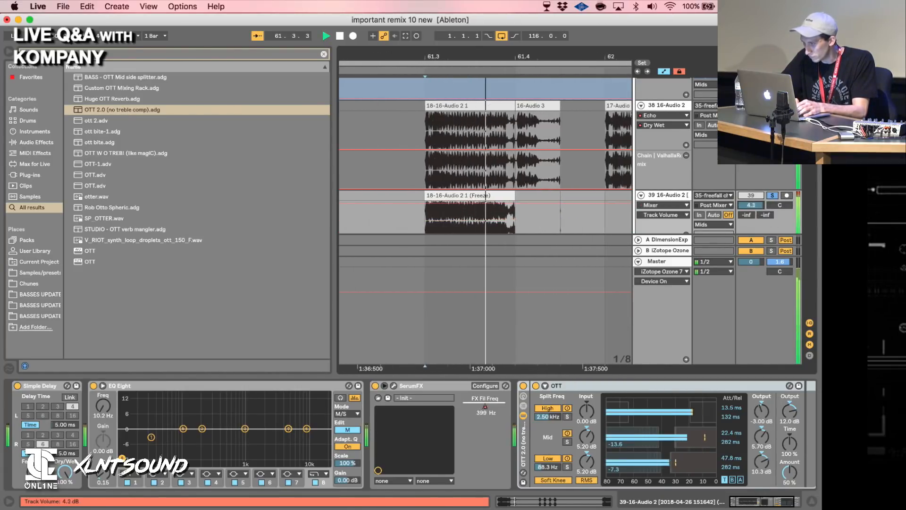
pyautogui.moveTo(752, 205); pyautogui.dragTo(751, 208)
pyautogui.press('space')
# Open track 39's frozen clip at 61.3, set its warp mode to Complex and transpose it 7 st, auditioning the result.
pyautogui.press('a')
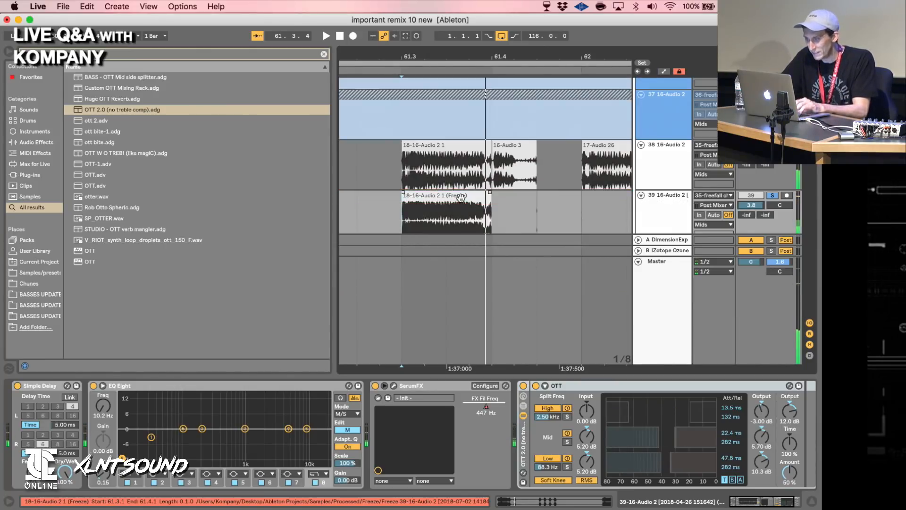
pyautogui.doubleClick(460, 198)
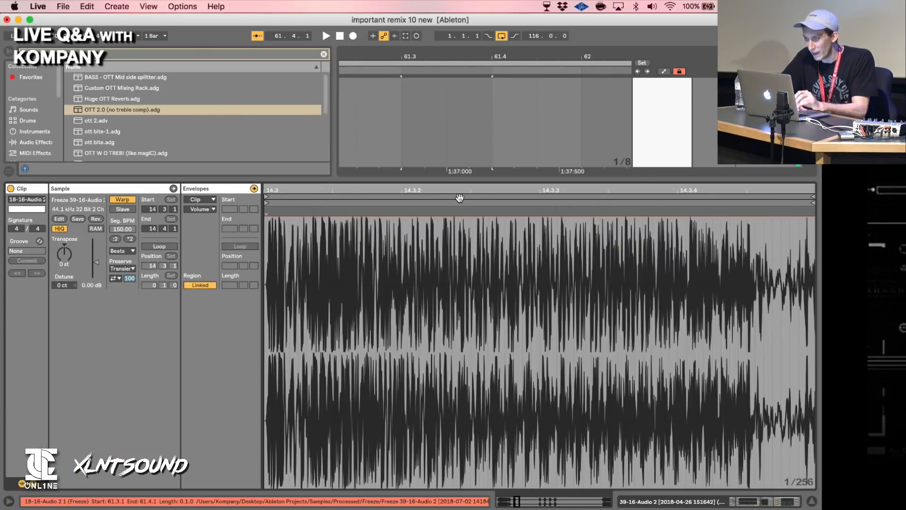
pyautogui.click(133, 250)
pyautogui.click(127, 293)
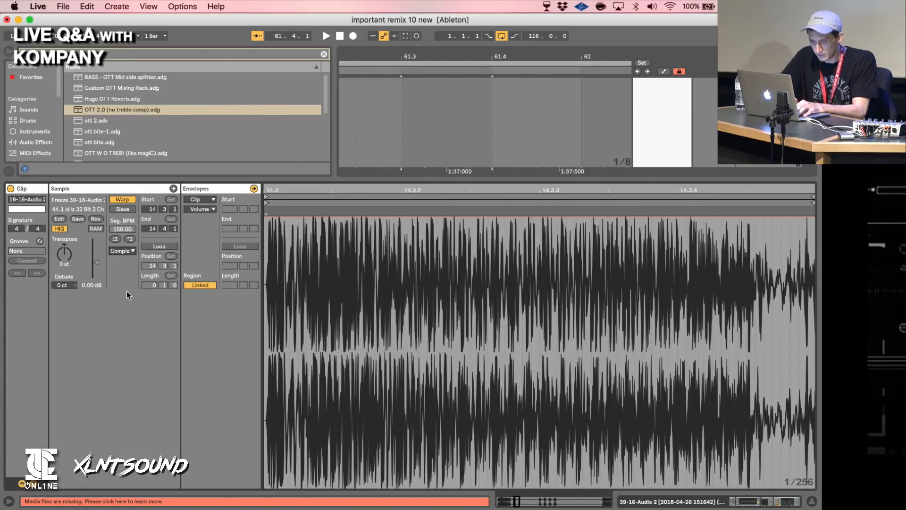
pyautogui.click(59, 264)
pyautogui.write('7 st')
pyautogui.press('Return')
pyautogui.press('space')
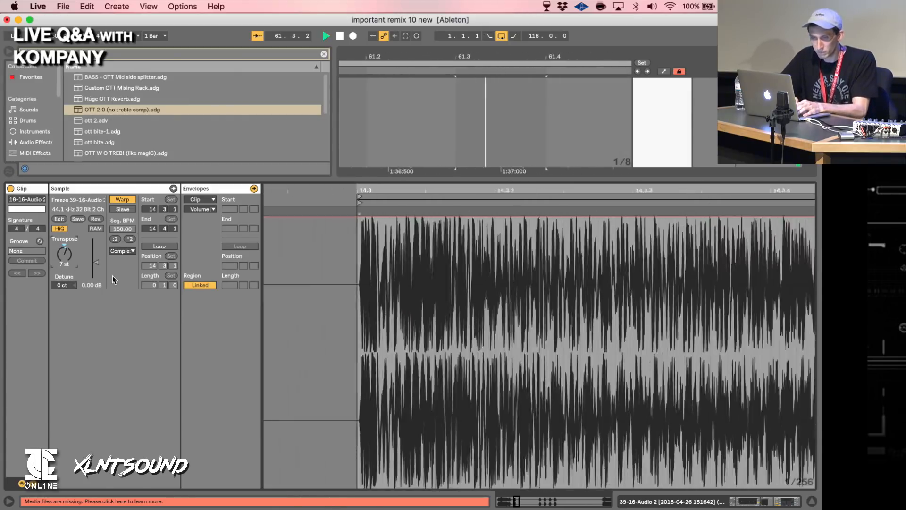
# Lower the clip's gain to -3.51 dB and audition it from 61.3.
pyautogui.moveTo(94, 265); pyautogui.dragTo(94, 264)
pyautogui.press('space')
pyautogui.press('space')
pyautogui.press('space')
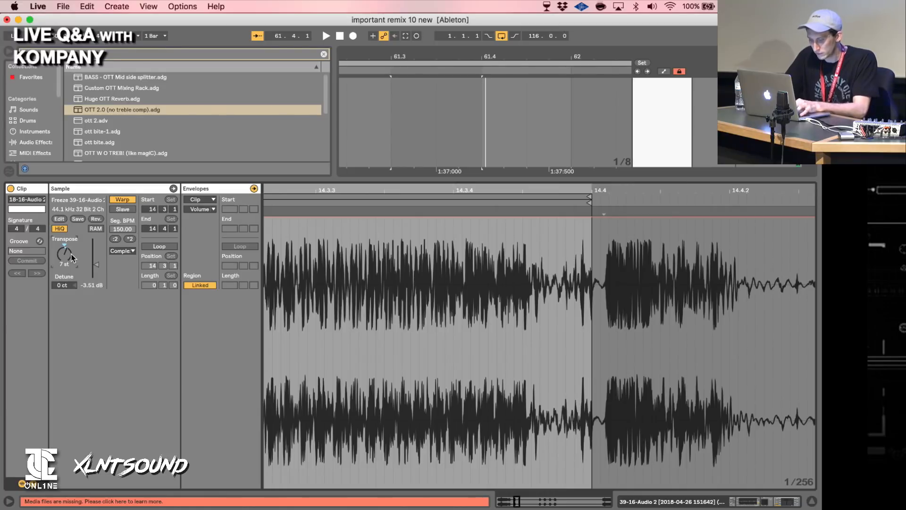
# Set the clip's transposition to 9 st and its gain to -5.20 dB, auditioning it from 61.3.
pyautogui.press('space')
pyautogui.press('space')
pyautogui.press('space')
pyautogui.moveTo(100, 286); pyautogui.dragTo(100, 288)
pyautogui.press('space')
pyautogui.press('space')
pyautogui.press('space')
pyautogui.press('space')
pyautogui.press('space')
# Change the clip's warp mode to Texture with a Grain Size of 65.21 and audition it.
pyautogui.click(122, 250)
pyautogui.click(123, 276)
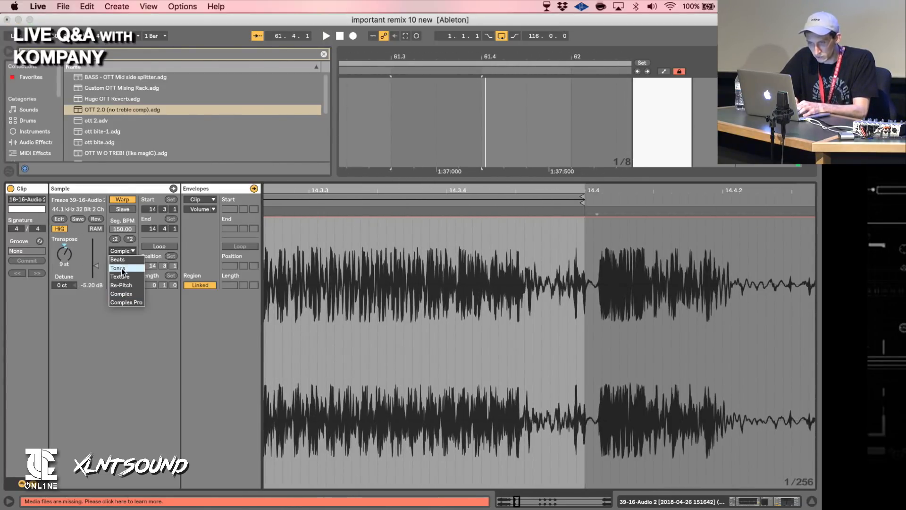
pyautogui.click(125, 286)
pyautogui.write('2')
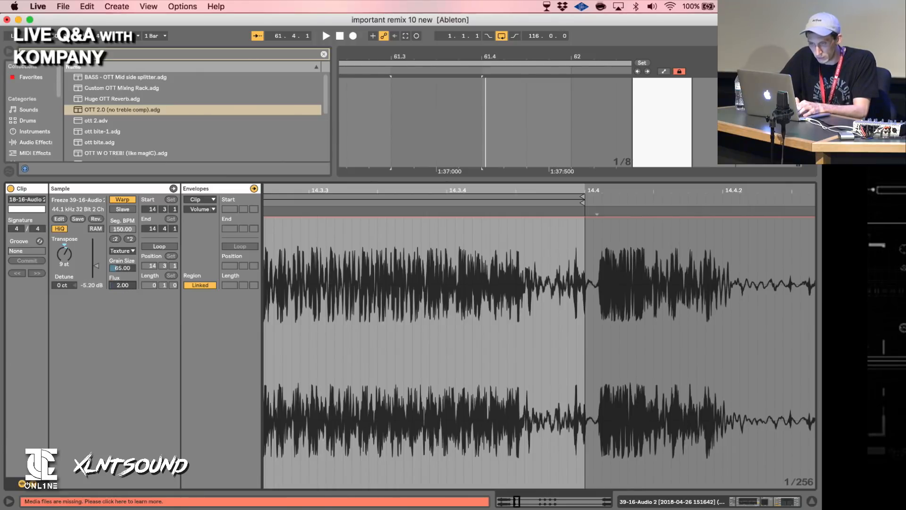
pyautogui.press('space')
pyautogui.moveTo(122, 268); pyautogui.dragTo(122, 267)
pyautogui.press('space')
pyautogui.press('space')
pyautogui.press('space')
pyautogui.press('space')
pyautogui.press('space')
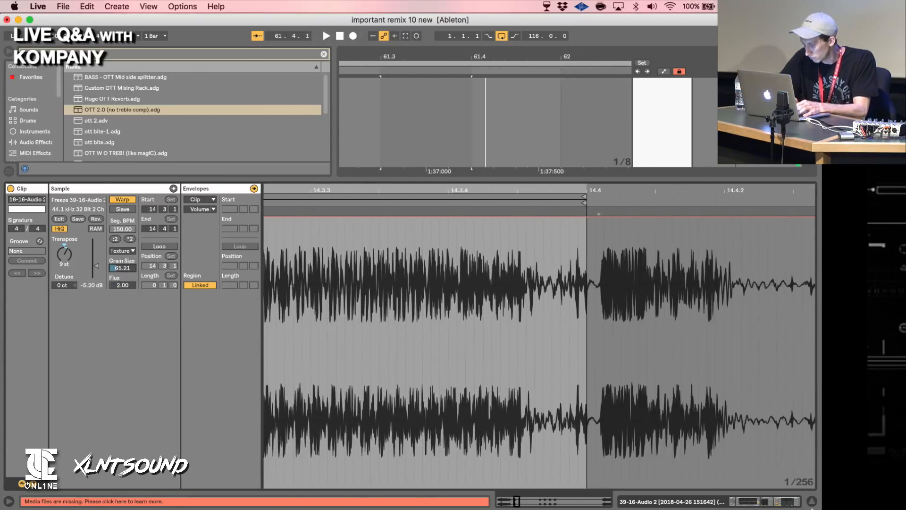
# Go back to track 39's device chain, show the automation lanes again and audition the pitched clip from 61.3.
pyautogui.hotkey('shift', 'Tab')
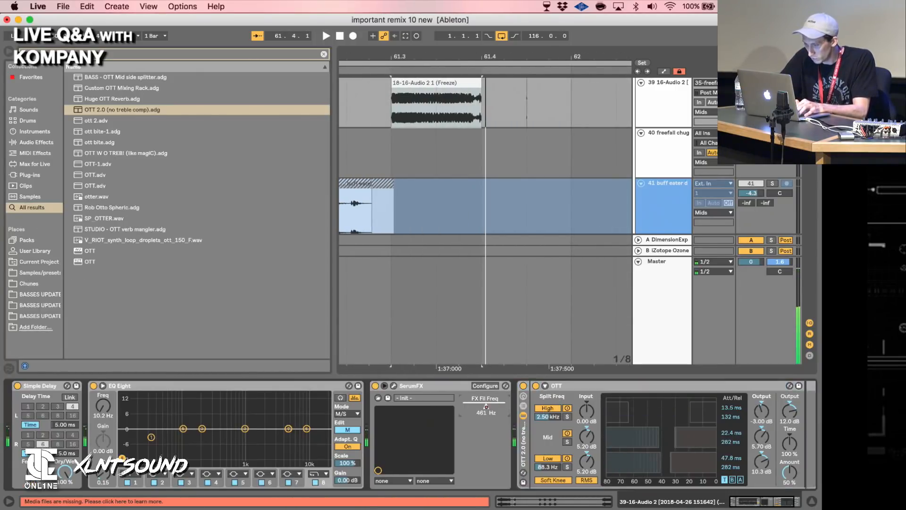
pyautogui.press('a')
pyautogui.scroll(2, 463, 189)
pyautogui.press('space')
pyautogui.press('space')
pyautogui.press('space')
pyautogui.press('space')
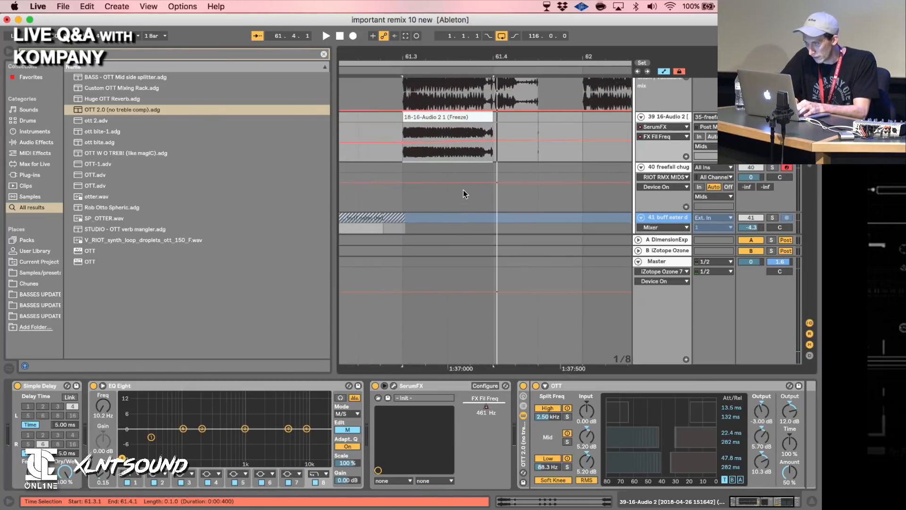
pyautogui.press('space')
# Raise the start of track 39's FX Fil Freq automation at 61.3 and audition the sweep.
pyautogui.moveTo(440, 147); pyautogui.dragTo(402, 137)
pyautogui.press('space')
pyautogui.press('space')
pyautogui.press('space')
pyautogui.press('space')
pyautogui.press('space')
pyautogui.press('space')
pyautogui.press('space')
pyautogui.press('space')
# Pull the FX Fil Freq ramp's end at 61.4 down to 0.09 and audition the falling sweep.
pyautogui.moveTo(492, 150); pyautogui.dragTo(491, 157)
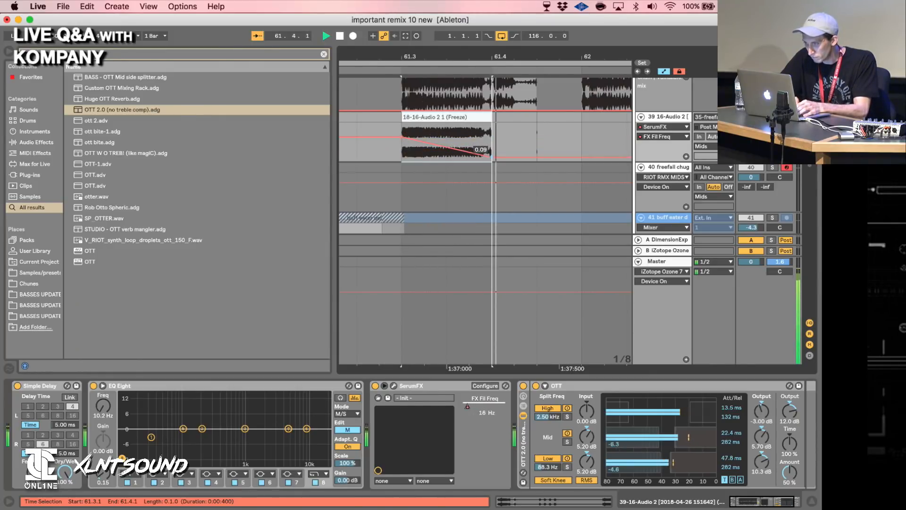
pyautogui.press('space')
pyautogui.press('space')
pyautogui.press('space')
pyautogui.press('space')
pyautogui.press('space')
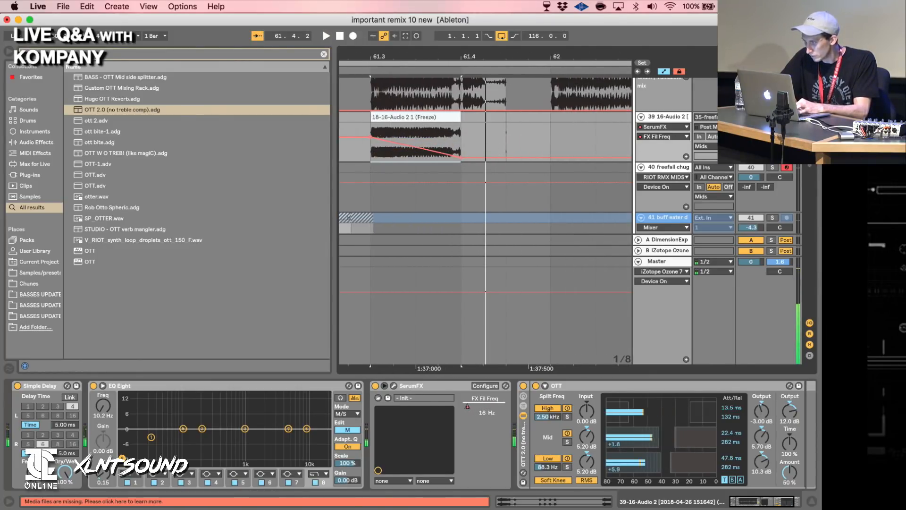
# Show track 39's Speaker On automation and audition the section from 61.2.3 with the other tracks.
pyautogui.rightClick(751, 117)
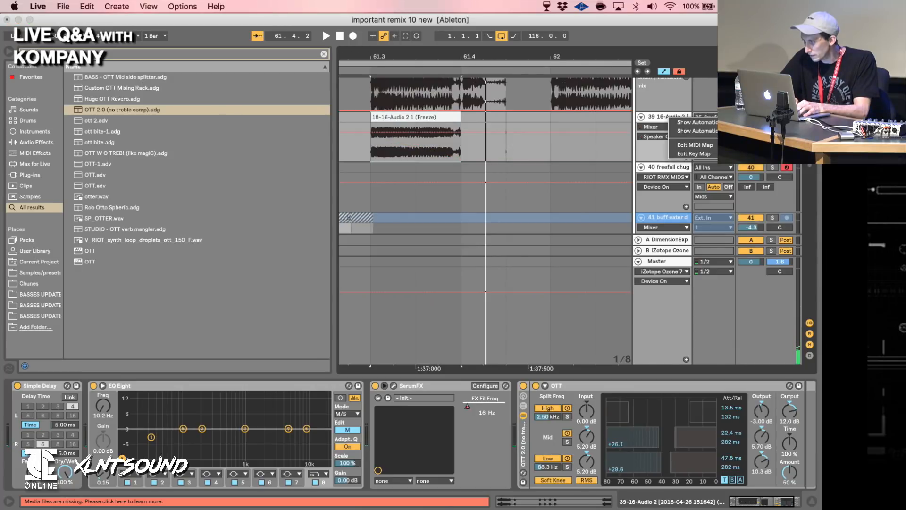
pyautogui.click(729, 124)
pyautogui.hscroll(-5, 495, 154)
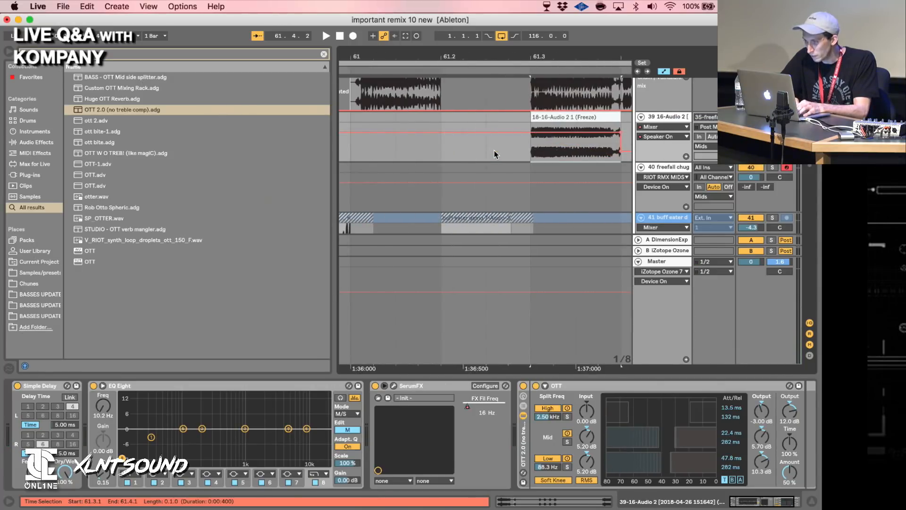
pyautogui.click(496, 155)
pyautogui.press('space')
pyautogui.scroll(2, 557, 153)
pyautogui.press('space')
pyautogui.press('space')
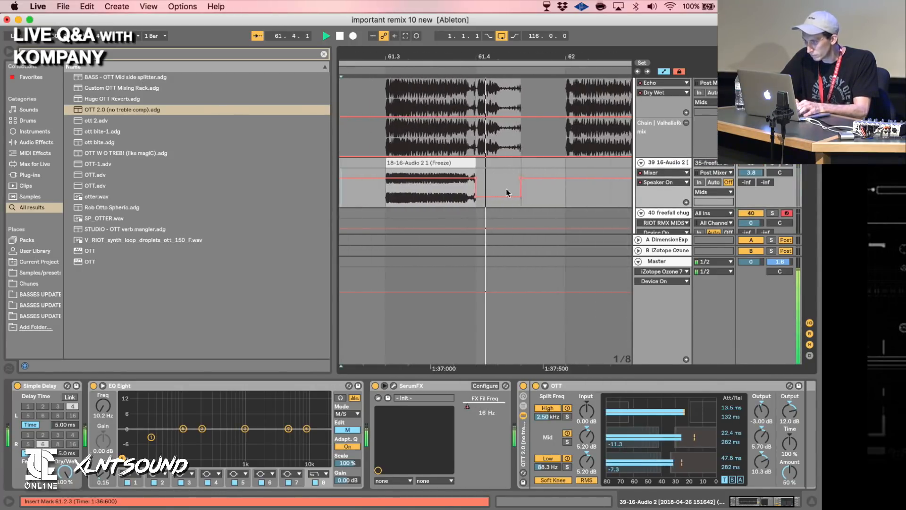
pyautogui.press('space')
pyautogui.press('space')
pyautogui.press('space')
# Transpose track 39's frozen clip to 24 st with Complex warping, audition it from 61.3 and hide the detail view.
pyautogui.doubleClick(461, 162)
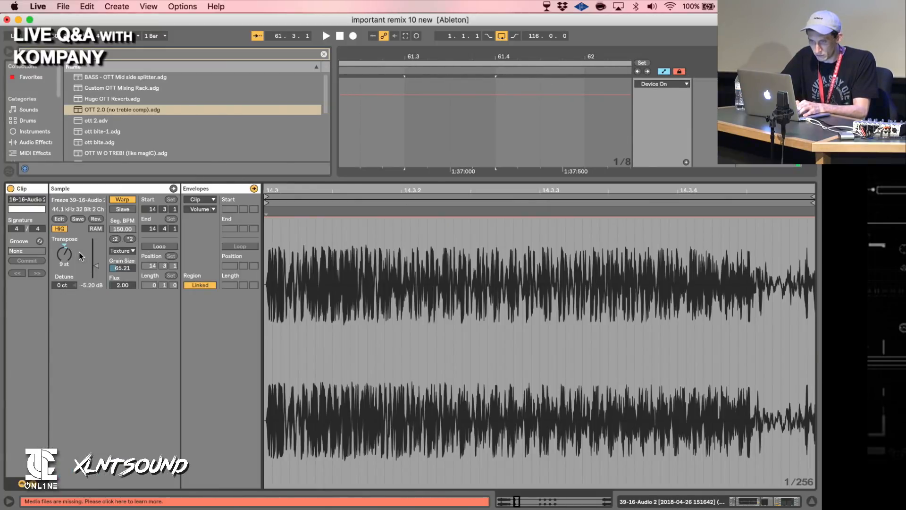
pyautogui.press('Return')
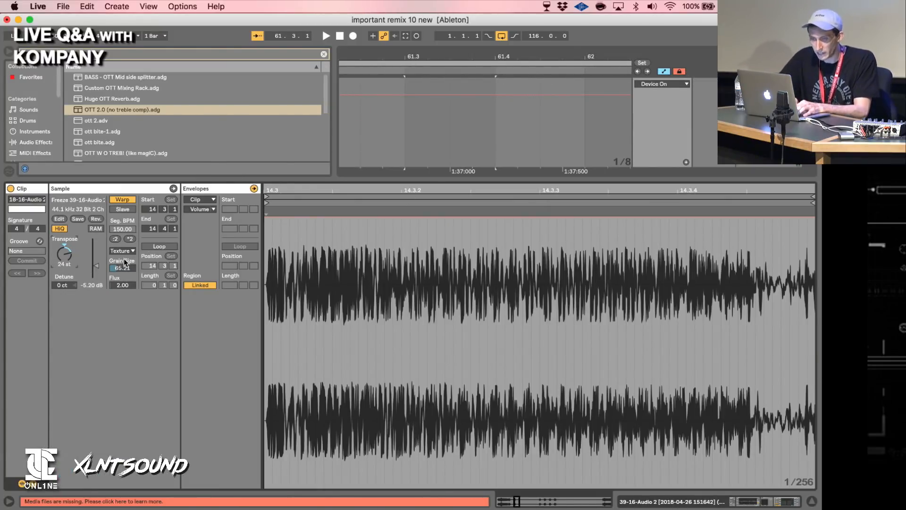
pyautogui.click(133, 251)
pyautogui.click(136, 294)
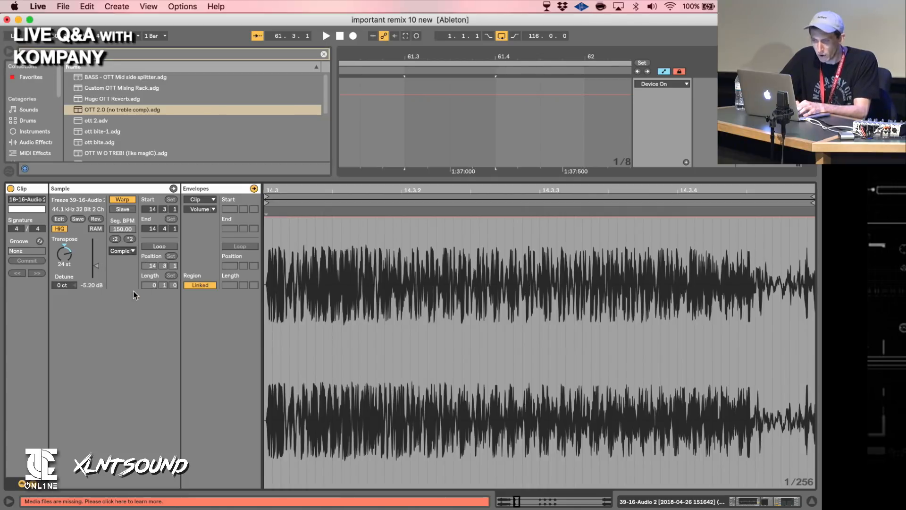
pyautogui.press('space')
pyautogui.click(812, 501)
pyautogui.press('space')
pyautogui.press('space')
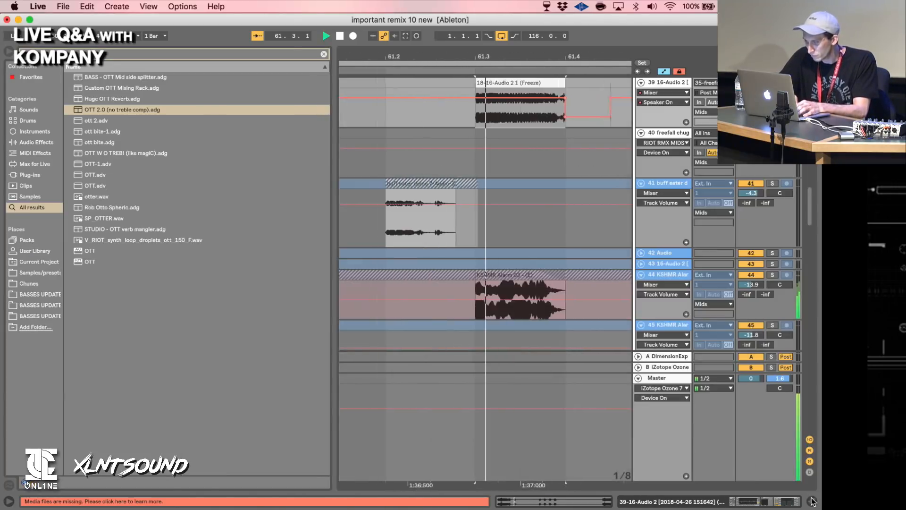
pyautogui.press('space')
pyautogui.press('space')
# Solo track 39 and audition the transposed fill layer on its own from 61.3.
pyautogui.scroll(3, 518, 364)
pyautogui.click(776, 221)
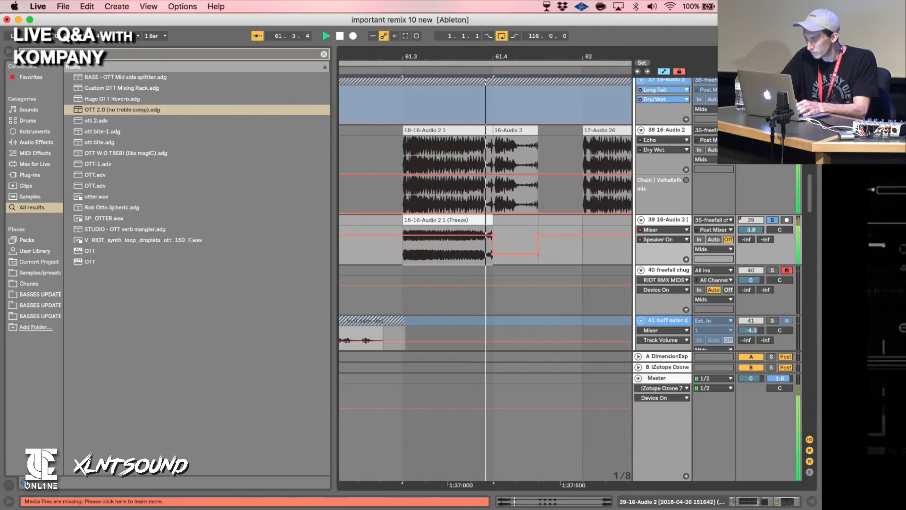
pyautogui.press('space')
pyautogui.press('space')
pyautogui.press('space')
pyautogui.press('space')
pyautogui.press('space')
# Unsolo track 39 and audition the transposed fill layer in the full mix from 61.3.
pyautogui.click(774, 220)
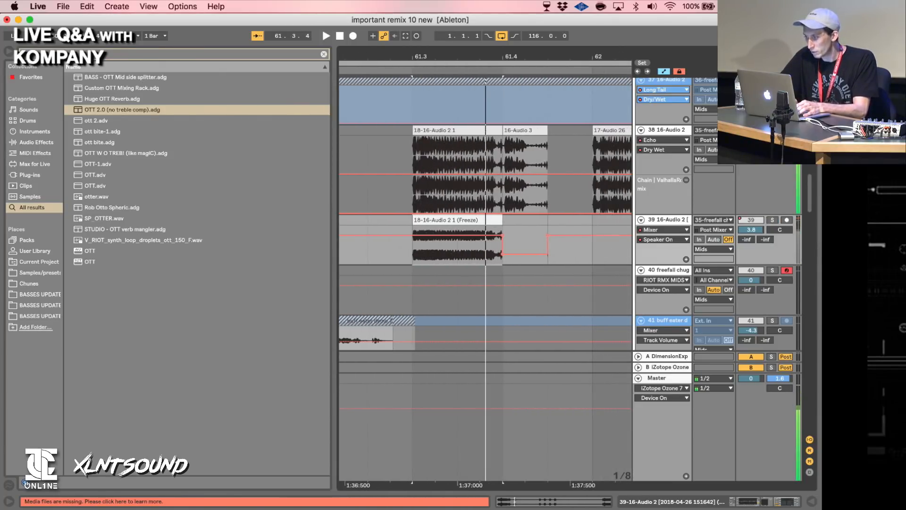
pyautogui.press('space')
pyautogui.press('space')
pyautogui.press('space')
pyautogui.press('space')
pyautogui.click(773, 219)
pyautogui.press('space')
pyautogui.press('space')
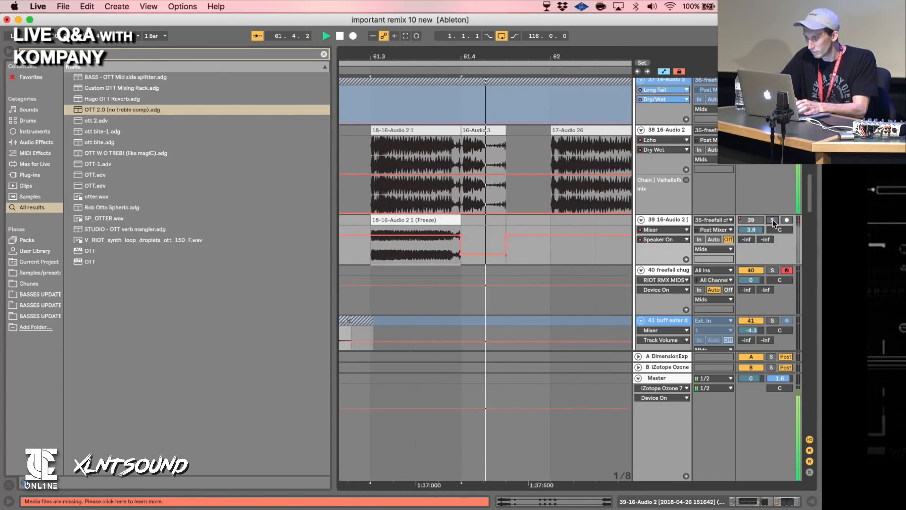
pyautogui.press('space')
pyautogui.press('space')
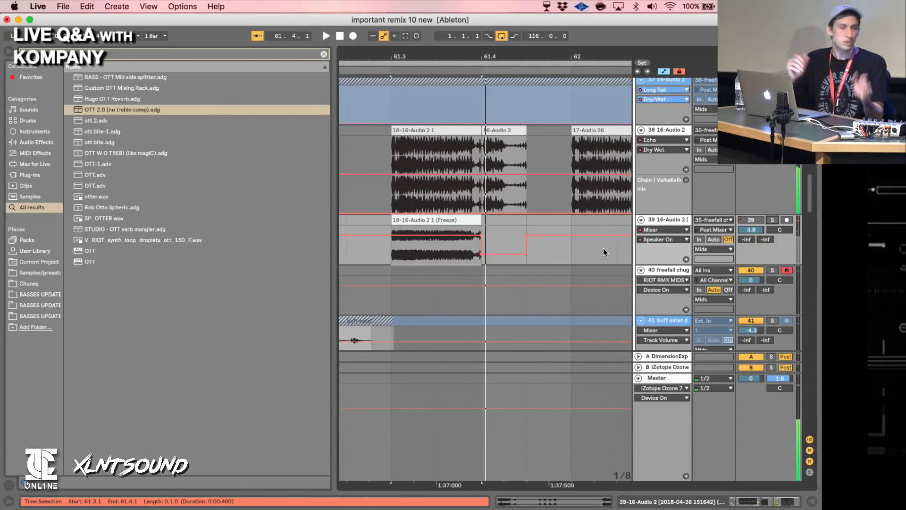